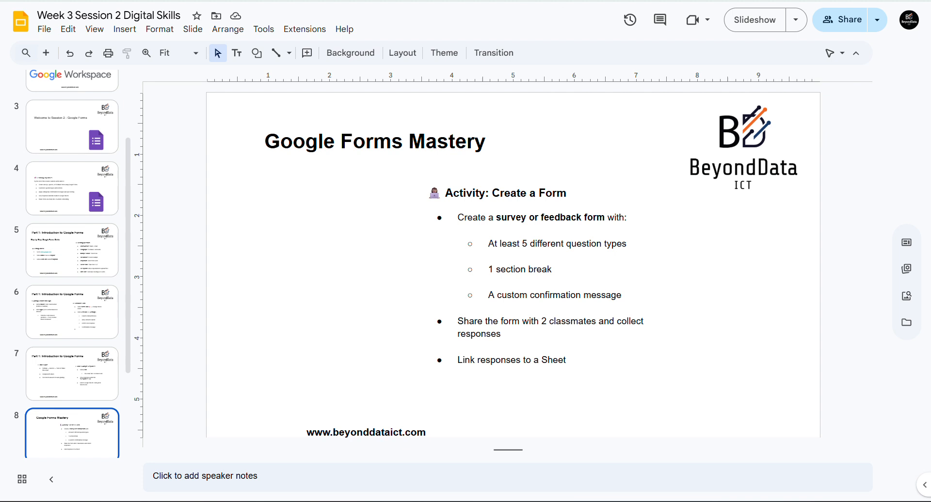
- Open a new browser tab from the Google Slides deck
{"action": "key", "text": "ctrl+t"}
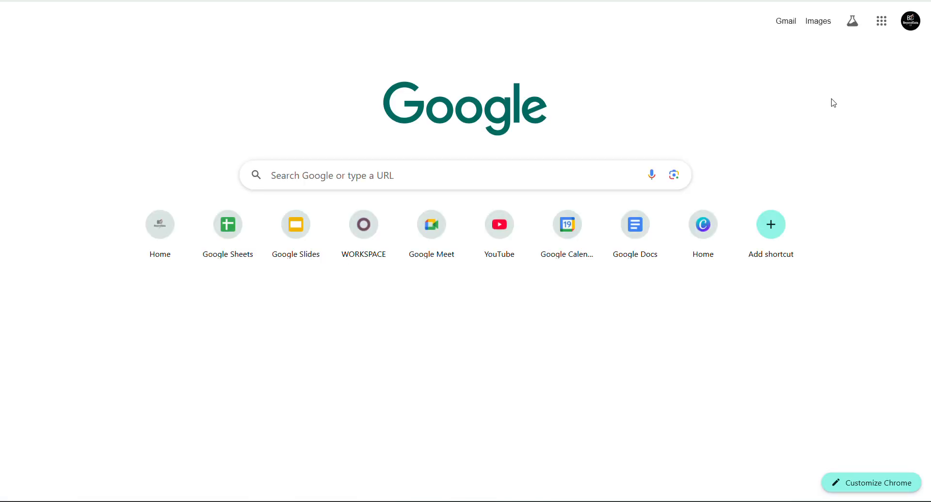
- Launch Google Forms from the Google apps grid
{"action": "left_click", "coordinate": [884, 29]}
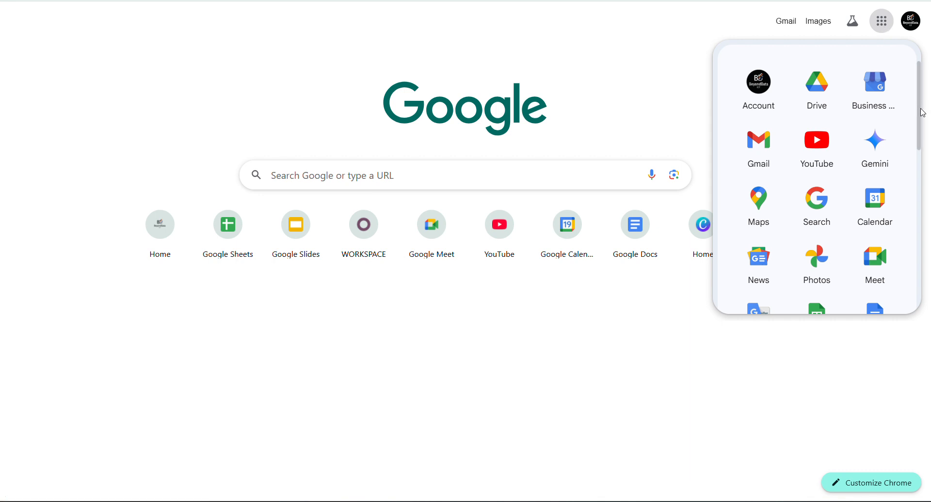
{"action": "left_click_drag", "start_coordinate": [923, 112], "coordinate": [916, 227]}
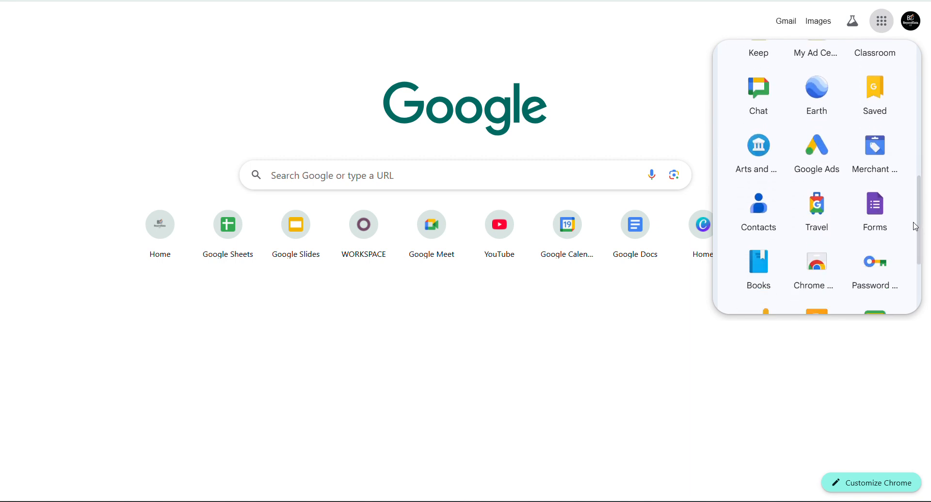
{"action": "left_click", "coordinate": [877, 214]}
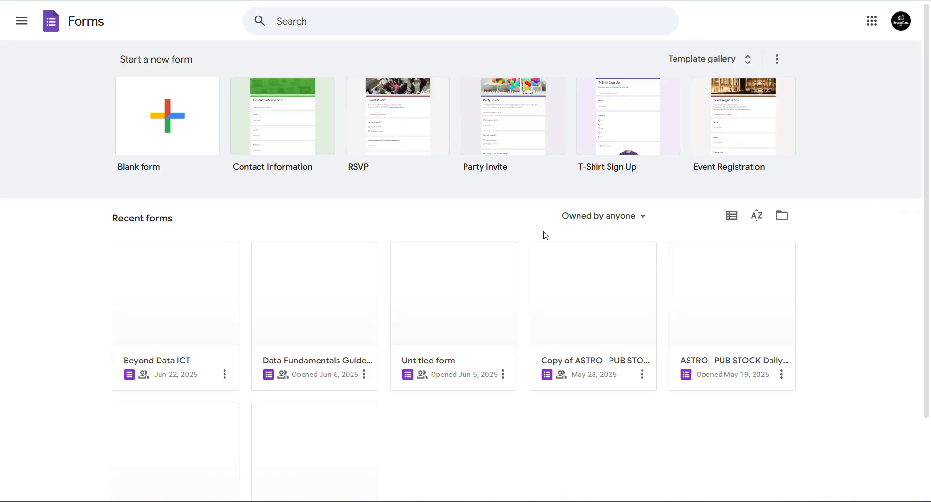
{"action": "left_click", "coordinate": [744, 63]}
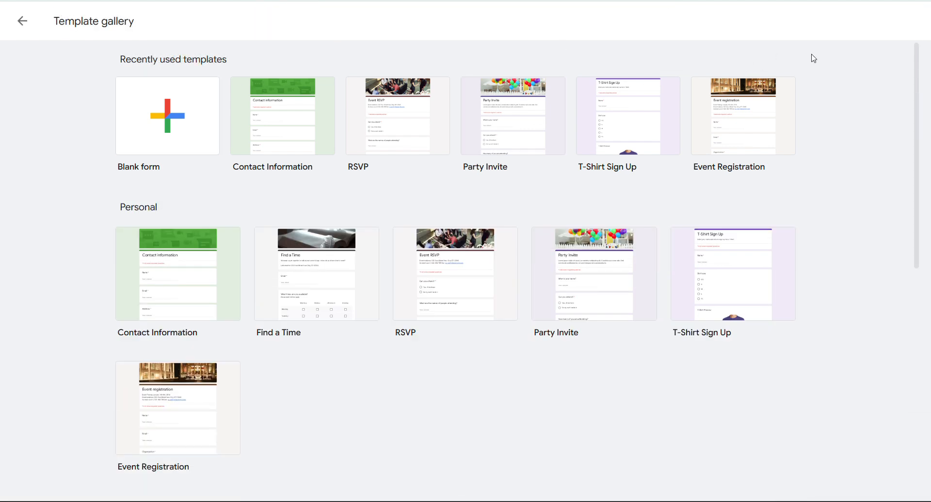
{"action": "mouse_move", "coordinate": [917, 92]}
{"action": "left_mouse_down"}
{"action": "mouse_move", "coordinate": [916, 339]}
{"action": "mouse_move", "coordinate": [930, 86]}
{"action": "left_mouse_up"}
{"action": "scroll", "coordinate": [869, 302], "scroll_direction": "down", "scroll_amount": 10}
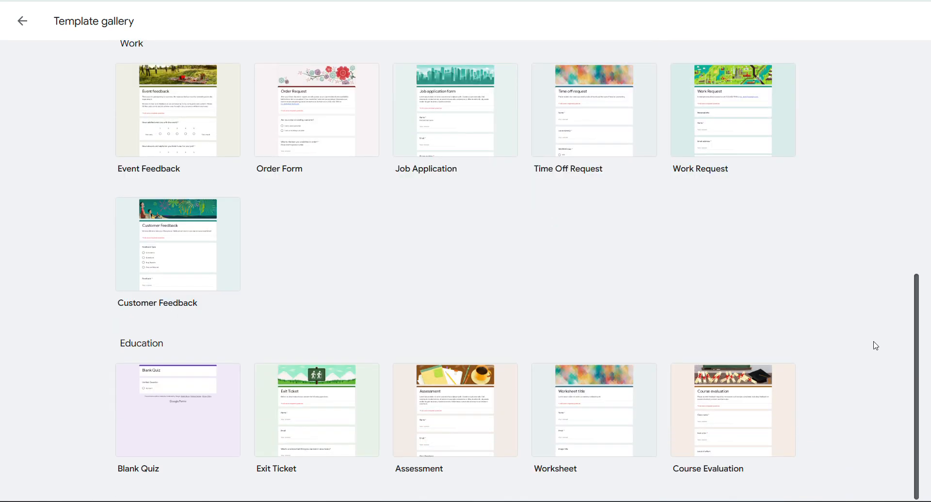
{"action": "scroll", "coordinate": [885, 318], "scroll_direction": "up", "scroll_amount": 7}
{"action": "scroll", "coordinate": [930, 131], "scroll_direction": "up", "scroll_amount": 2}
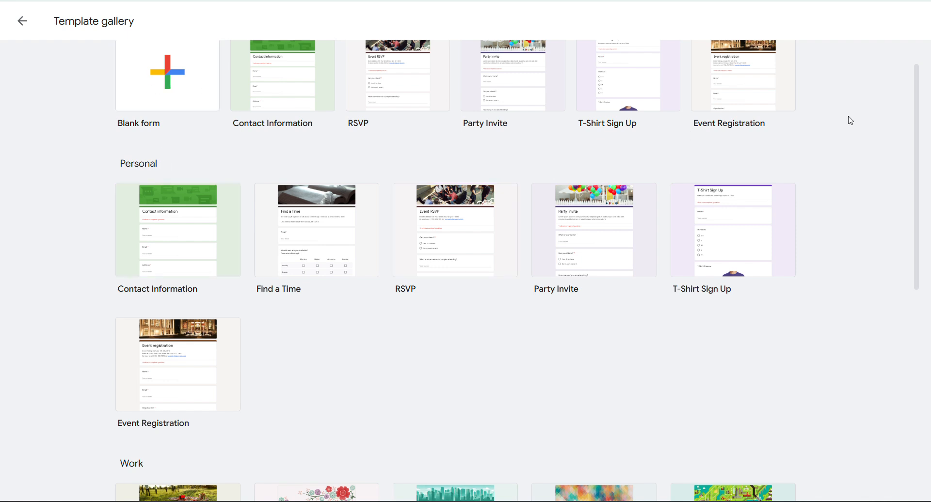
{"action": "scroll", "coordinate": [517, 271], "scroll_direction": "down", "scroll_amount": 8}
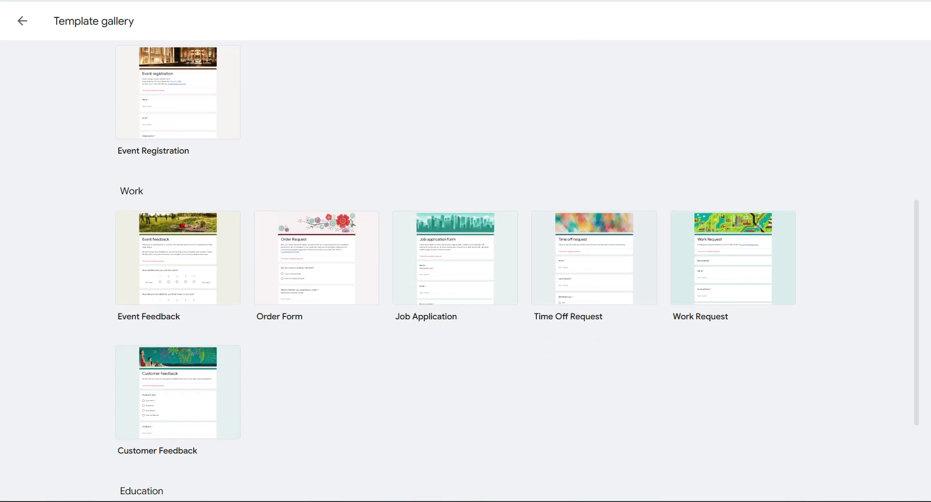
{"action": "scroll", "coordinate": [456, 265], "scroll_direction": "up", "scroll_amount": 1}
{"action": "scroll", "coordinate": [451, 83], "scroll_direction": "up", "scroll_amount": 10}
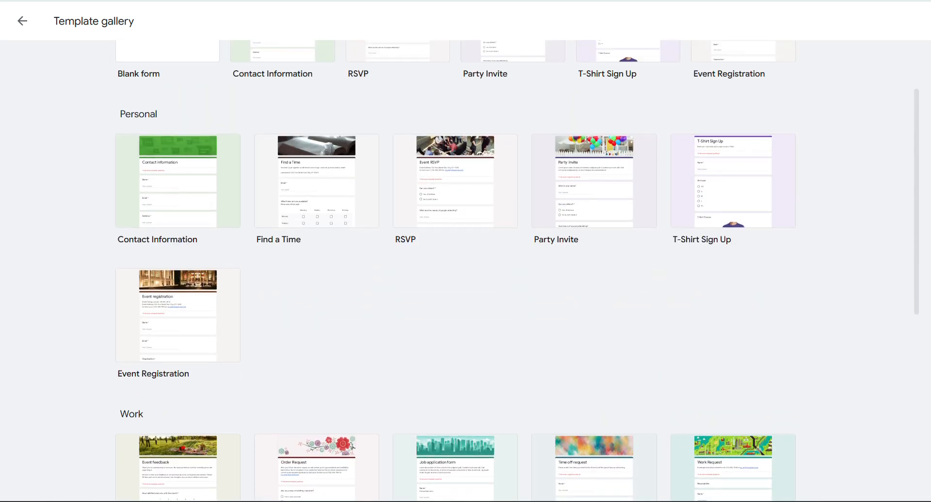
{"action": "left_click", "coordinate": [23, 22]}
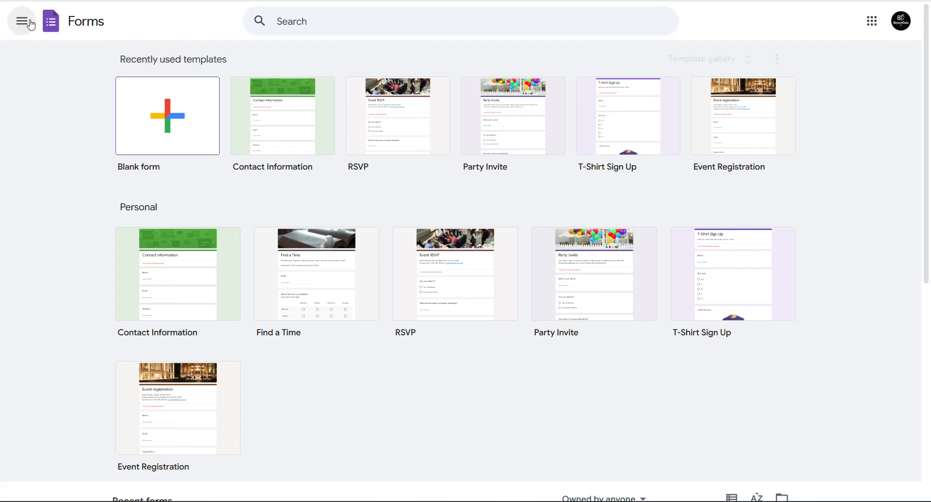
- Create a blank form titled 'Feedback form for Digital Skills Program'
{"action": "left_click", "coordinate": [169, 100]}
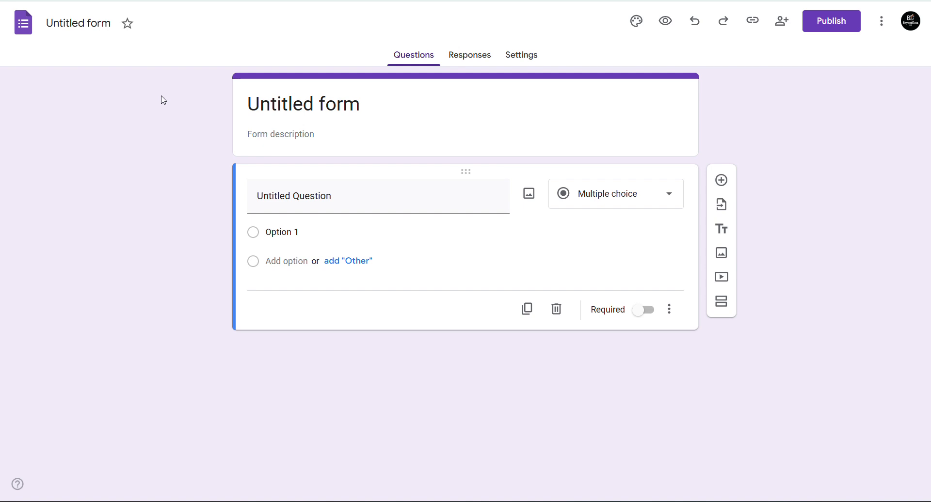
{"action": "left_click", "coordinate": [90, 24]}
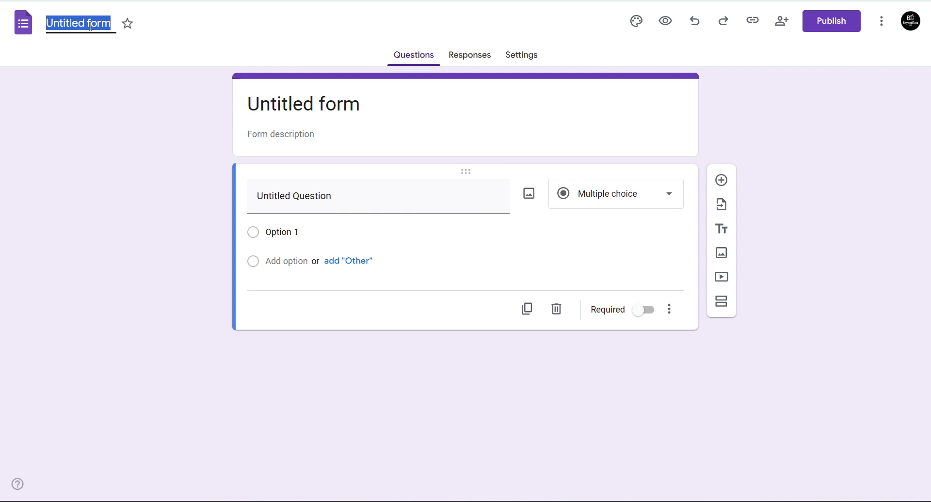
{"action": "type", "text": "Feedfo"}
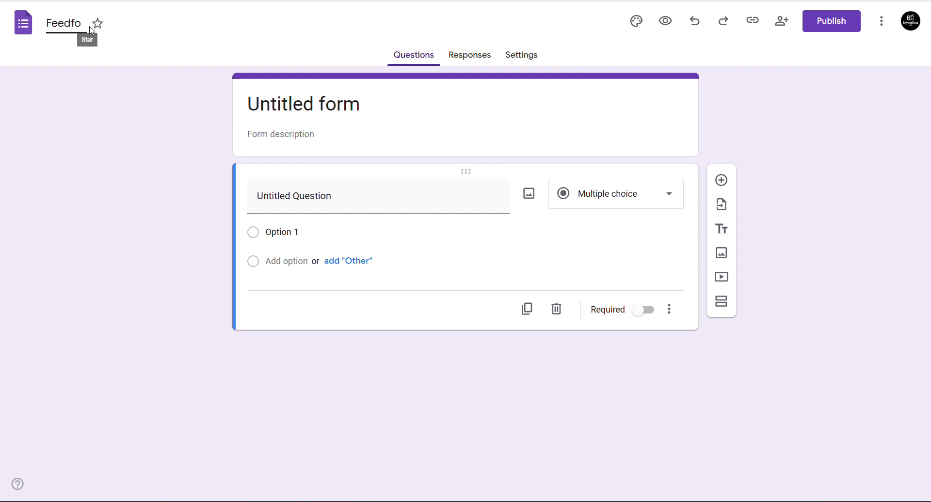
{"action": "key", "text": "BackSpace"}
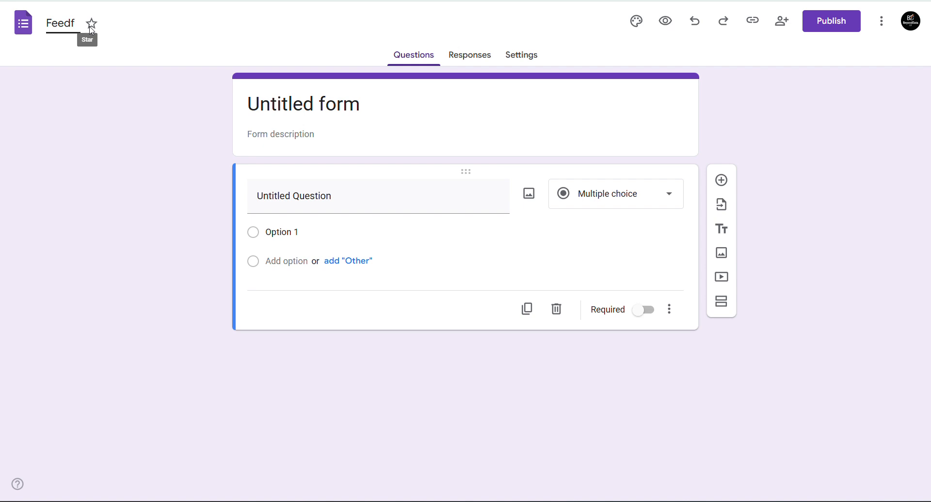
{"action": "key", "text": "BackSpace"}
{"action": "type", "text": "back form"}
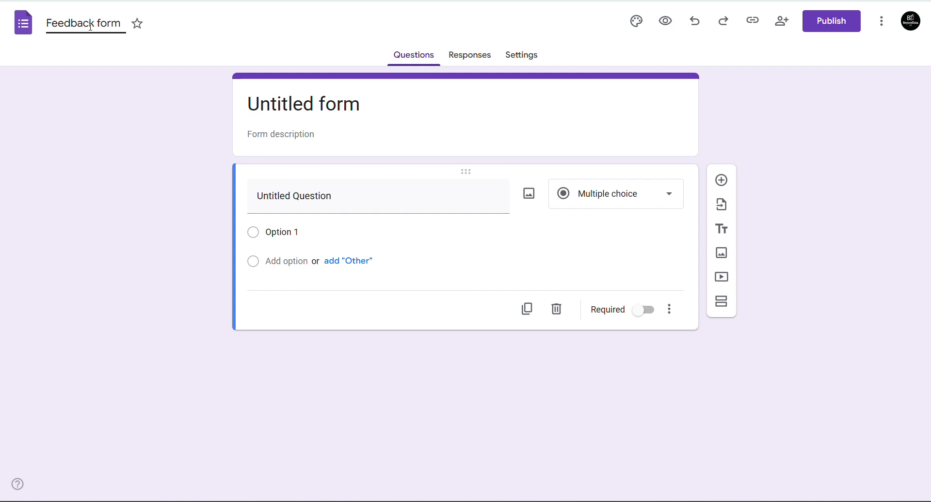
{"action": "type", "text": " for Digital Sk"}
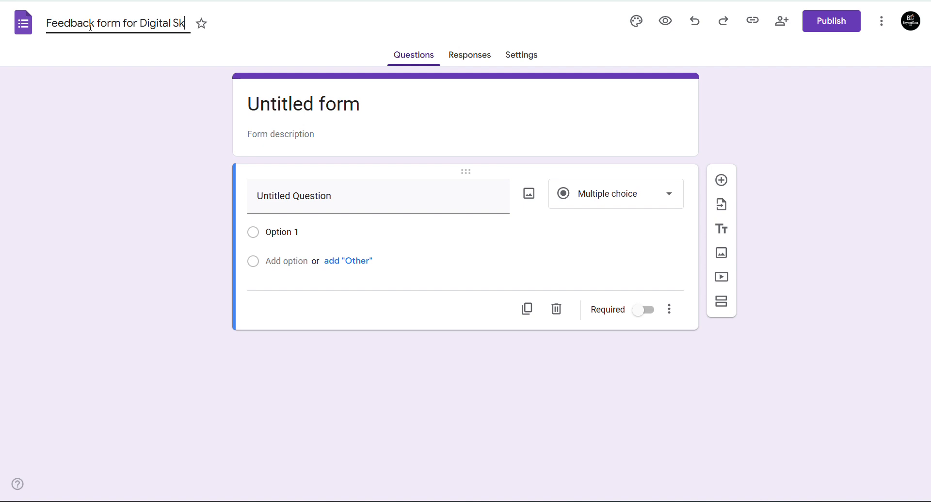
{"action": "type", "text": "ills Program"}
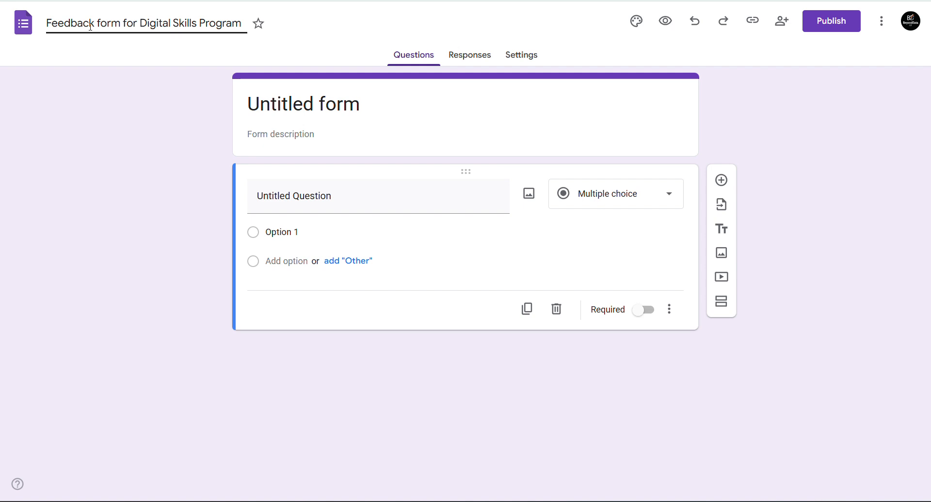
{"action": "left_click", "coordinate": [110, 27]}
{"action": "key", "text": "ctrl+a"}
{"action": "key", "text": "ctrl+c"}
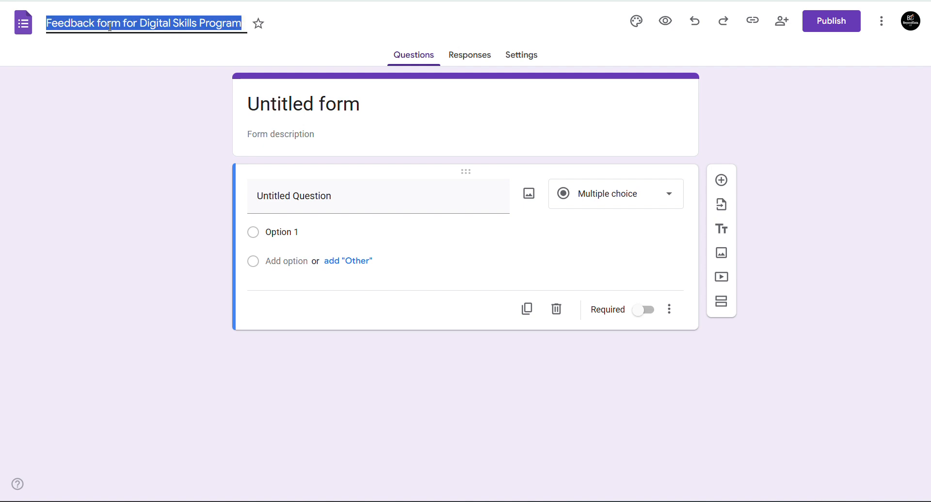
{"action": "left_click", "coordinate": [100, 72]}
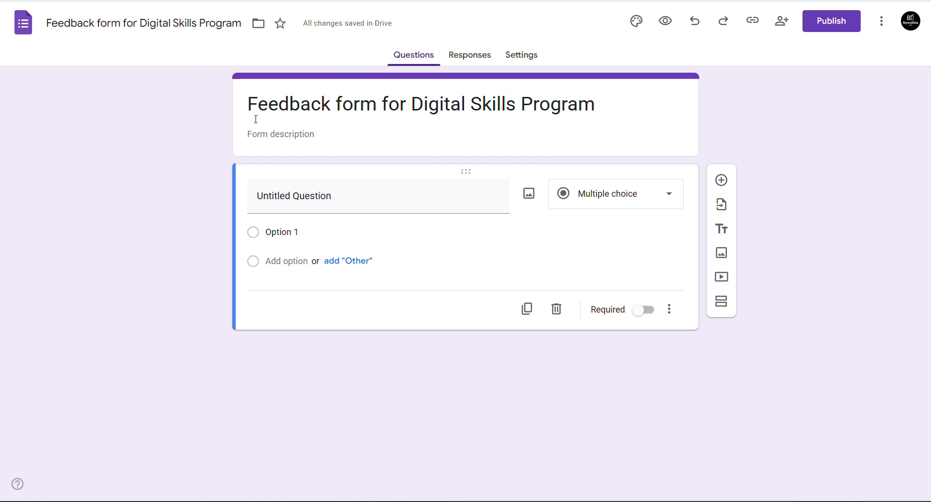
- Empty the first question's title and place the cursor in the form description
{"action": "left_click", "coordinate": [272, 196]}
{"action": "key", "text": "ctrl+v"}
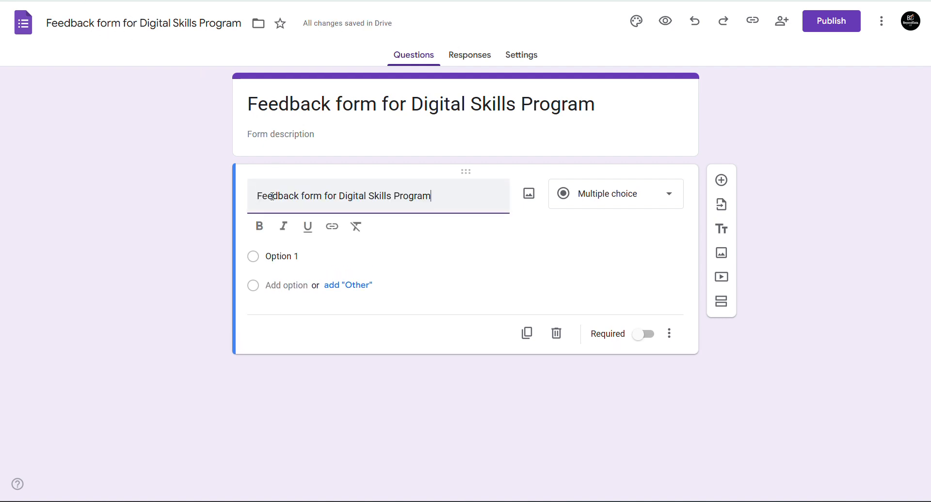
{"action": "key", "text": "ctrl+a"}
{"action": "key", "text": "BackSpace"}
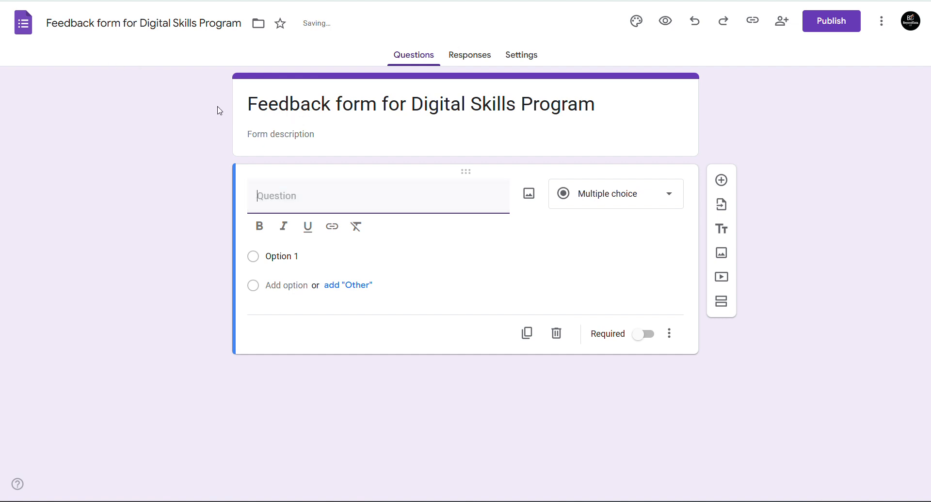
{"action": "left_click", "coordinate": [252, 104]}
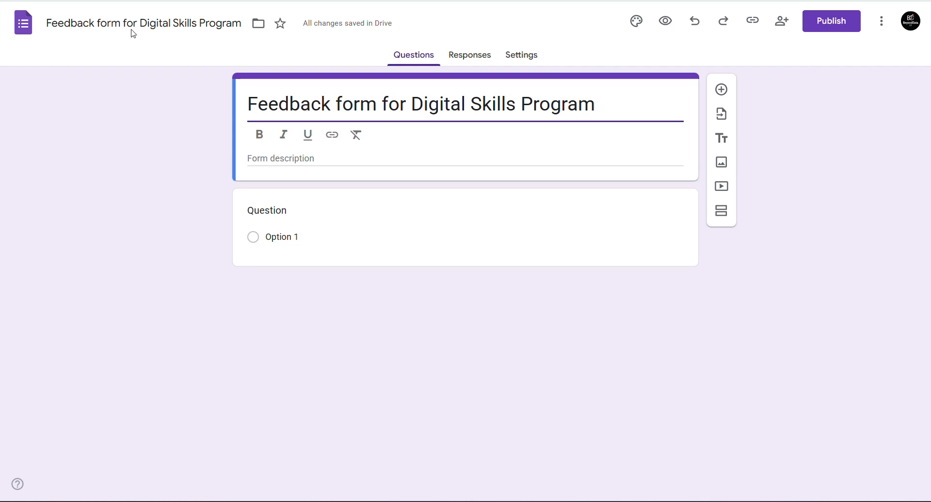
{"action": "left_click", "coordinate": [100, 22]}
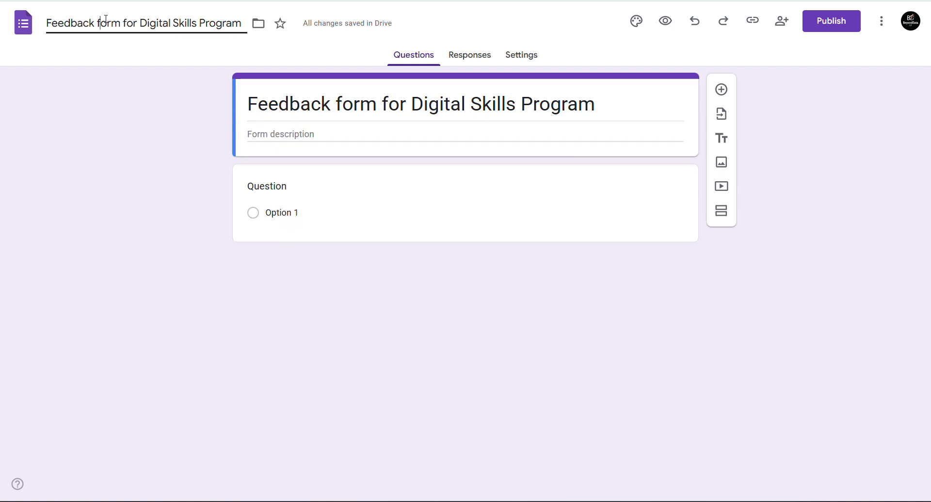
{"action": "left_click", "coordinate": [114, 22]}
{"action": "left_click", "coordinate": [360, 102]}
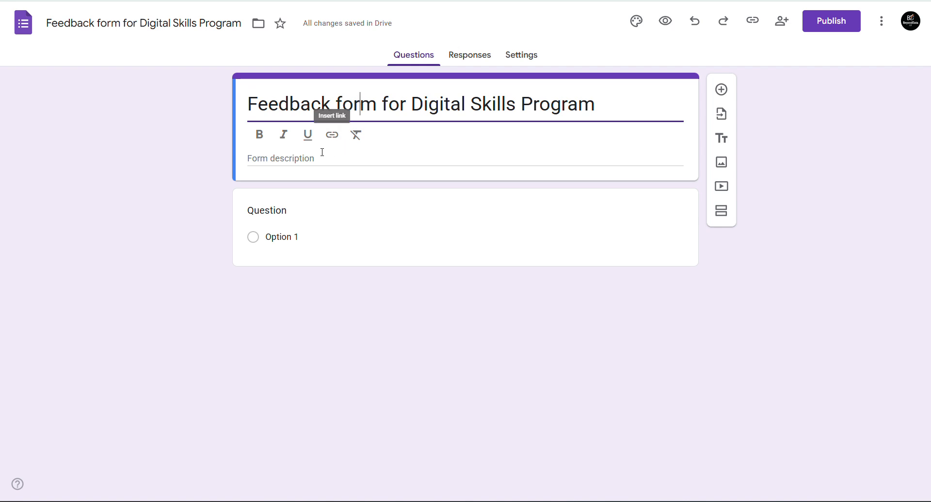
{"action": "left_click", "coordinate": [296, 157]}
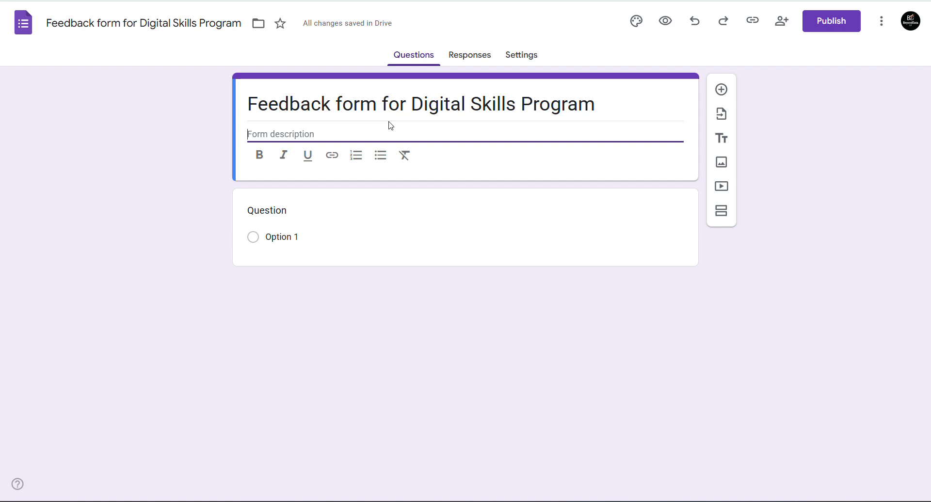
- Write a description thanking participants in the Digital Skills program and requesting genuine responses
{"action": "type", "text": "Thank you for taking p"}
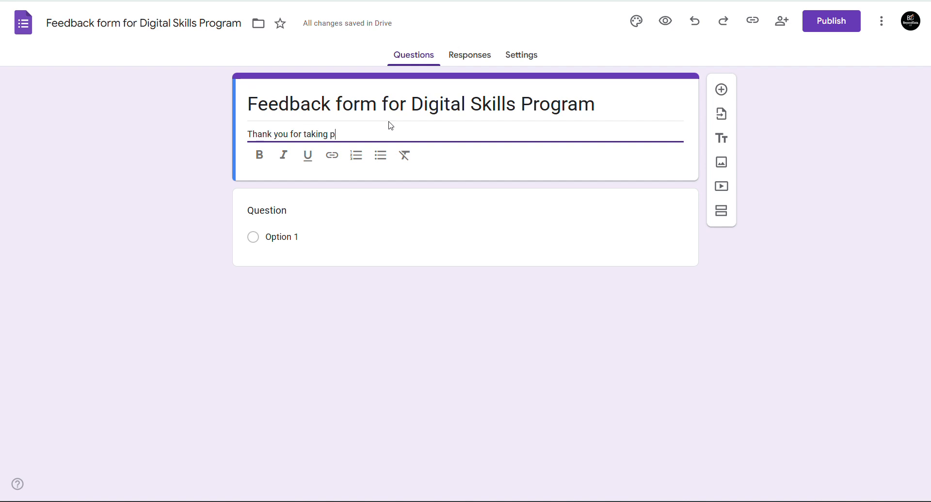
{"action": "type", "text": "ark"}
{"action": "key", "text": "BackSpace"}
{"action": "key", "text": "BackSpace"}
{"action": "type", "text": "rting "}
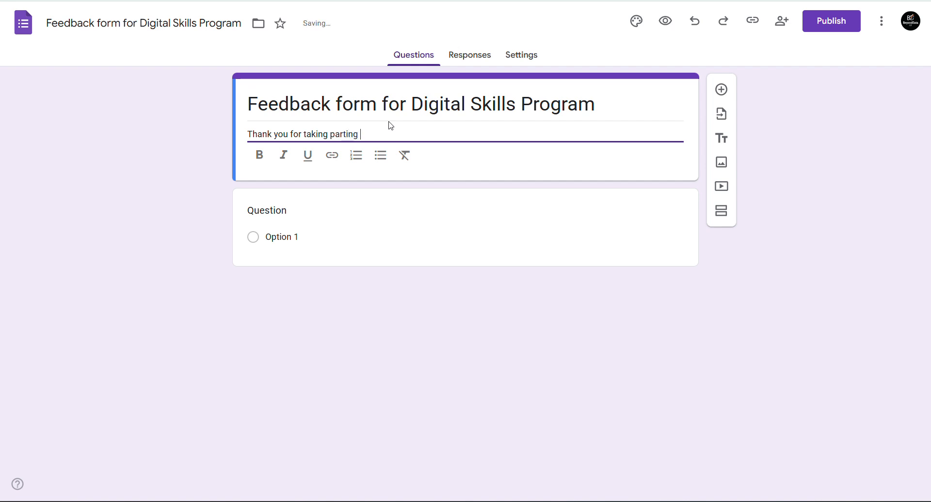
{"action": "type", "text": "in the"}
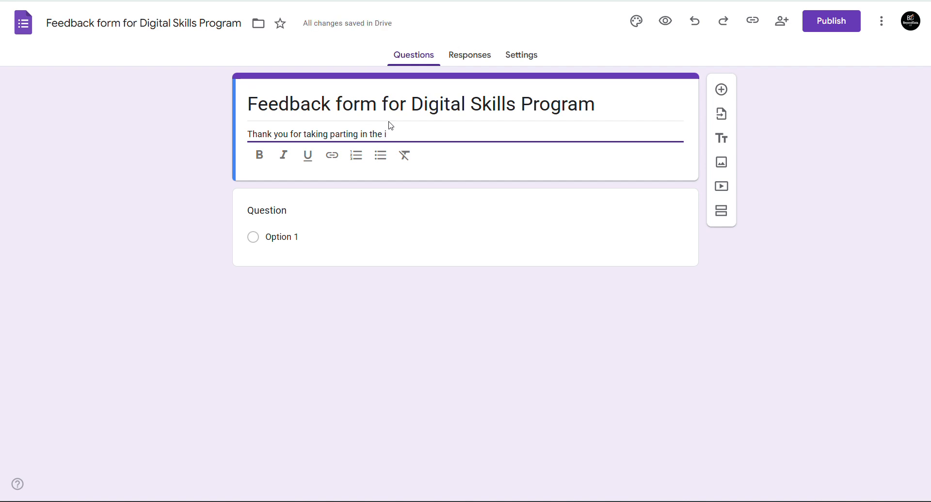
{"action": "type", "text": " Digital Skills program ."}
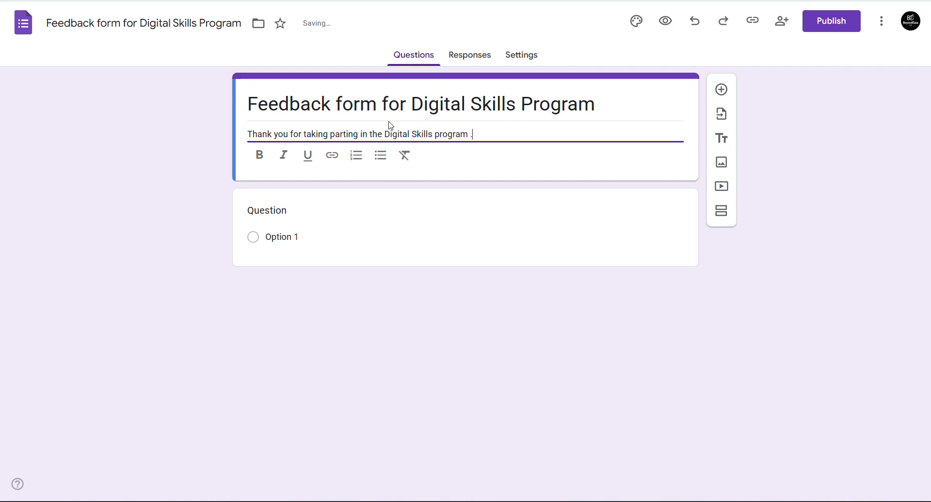
{"action": "type", "text": " We habe"}
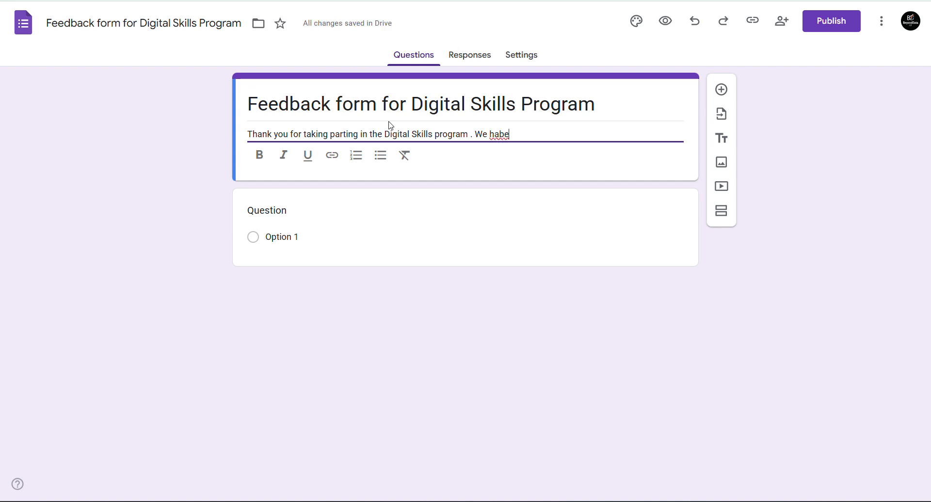
{"action": "key", "text": "BackSpace"}
{"action": "key", "text": "BackSpace"}
{"action": "type", "text": "ve your feedback "}
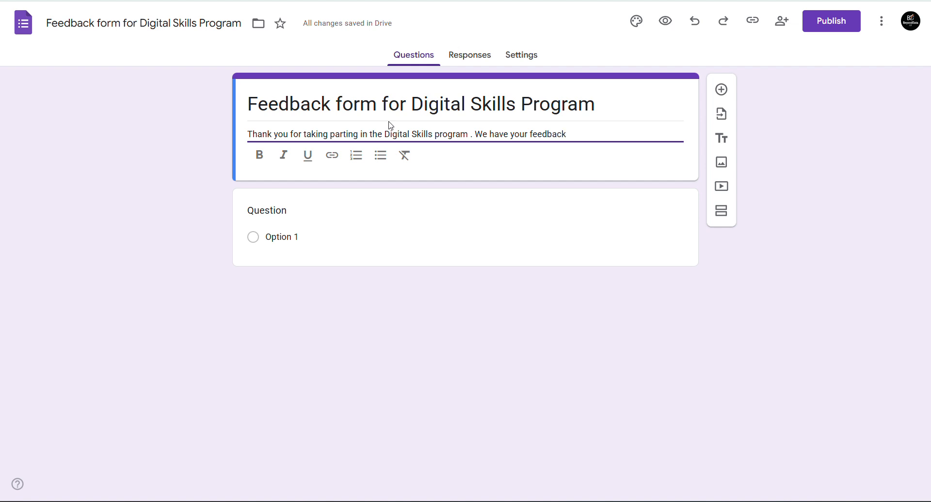
{"action": "type", "text": ", Please take some m"}
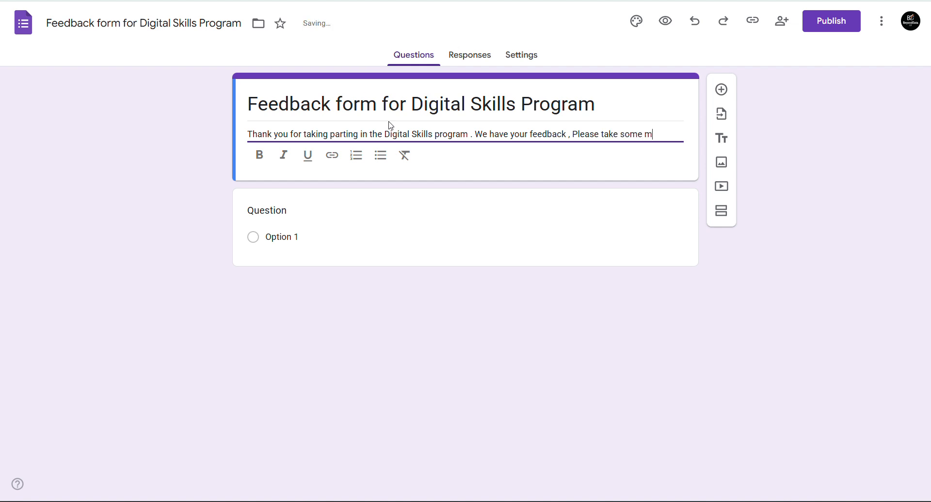
{"action": "type", "text": "inutes for "}
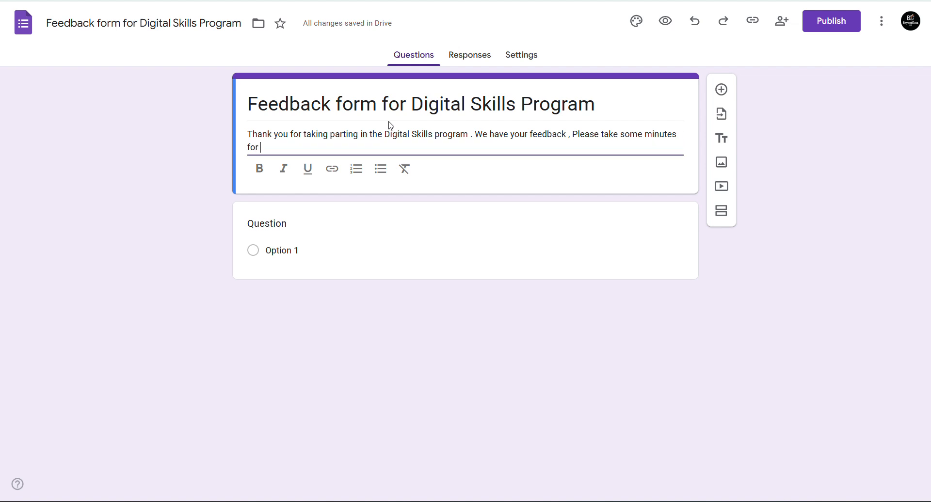
{"action": "type", "text": "give us"}
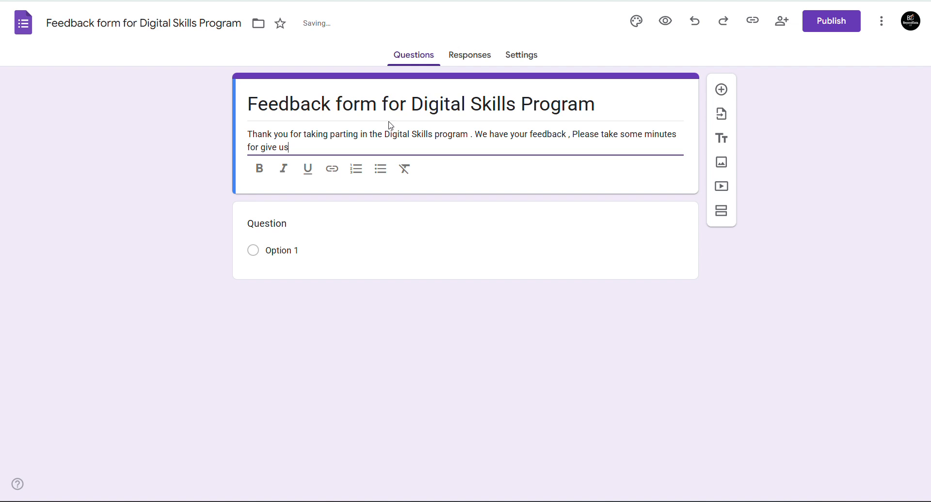
{"action": "type", "text": " your genui"}
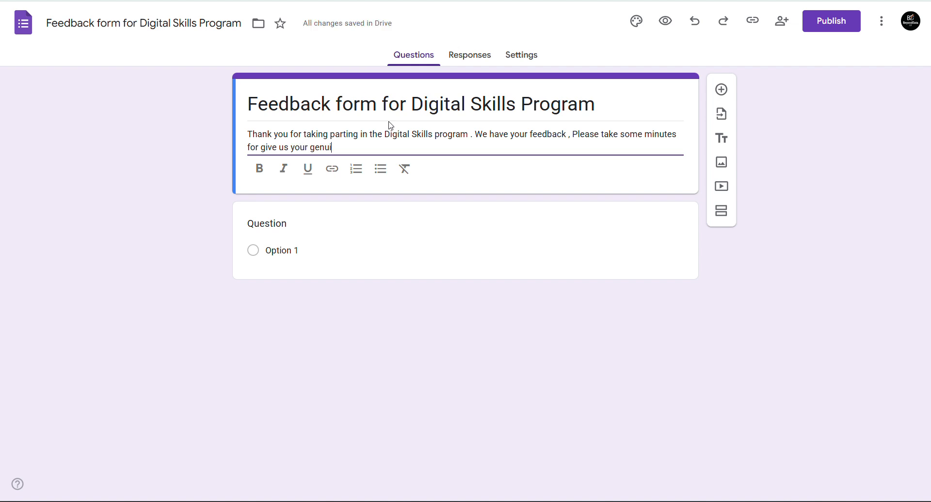
{"action": "type", "text": "ne fee"}
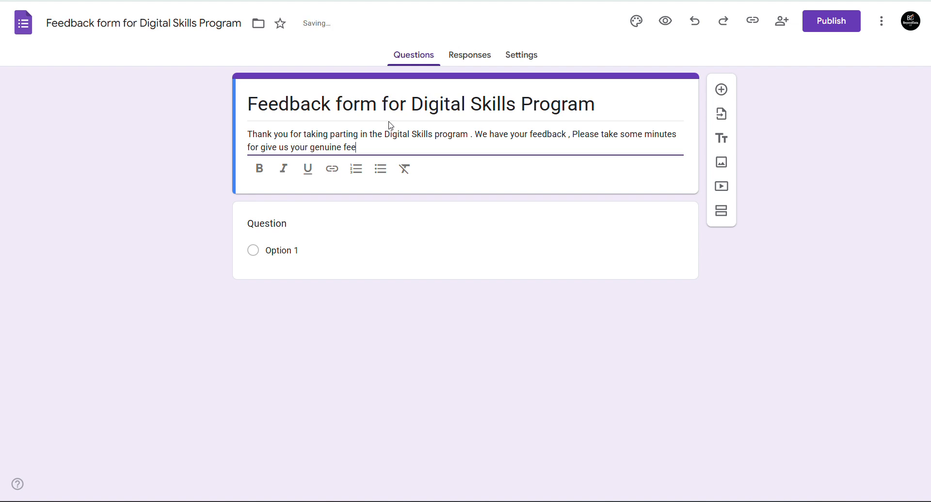
{"action": "key", "text": "BackSpace"}
{"action": "key", "text": "BackSpace"}
{"action": "key", "text": "BackSpace"}
{"action": "type", "text": "response"}
{"action": "key", "text": "BackSpace"}
{"action": "type", "text": "e ."}
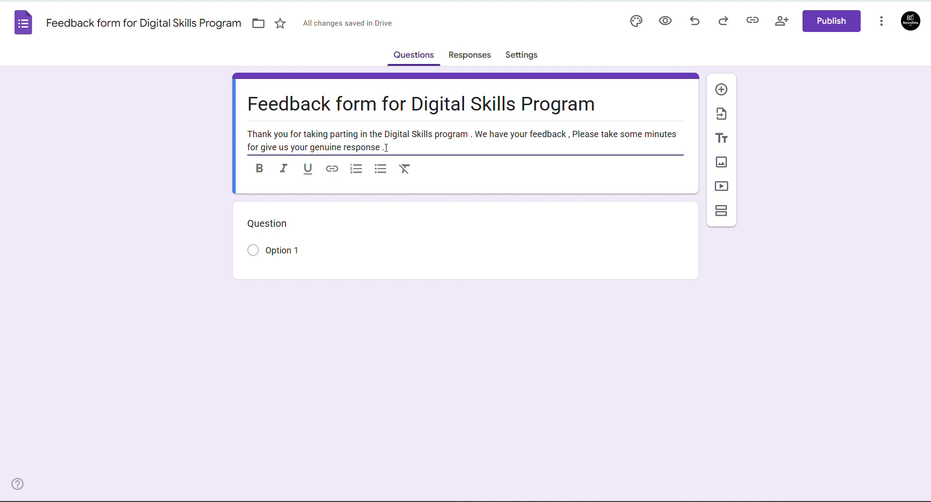
{"action": "left_click_drag", "start_coordinate": [384, 147], "coordinate": [246, 151]}
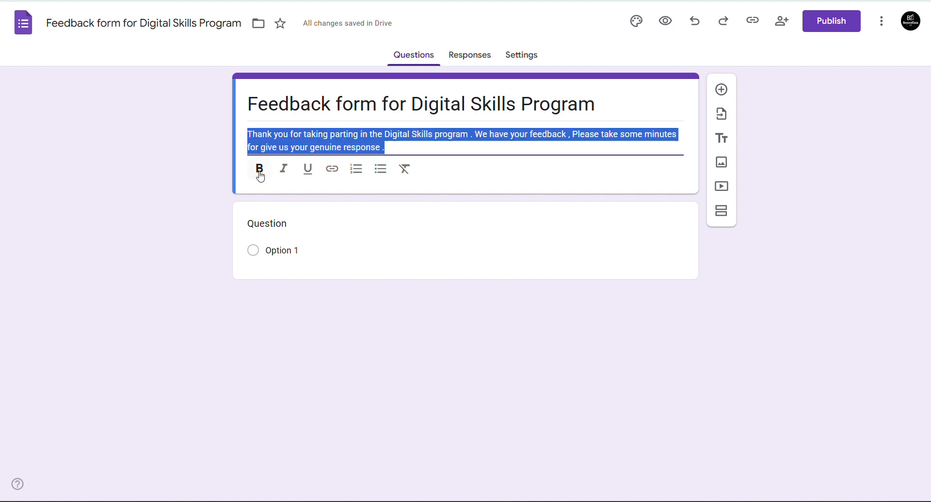
- Make the description text bold, italic and underlined
{"action": "left_click", "coordinate": [260, 175]}
{"action": "left_click", "coordinate": [282, 173]}
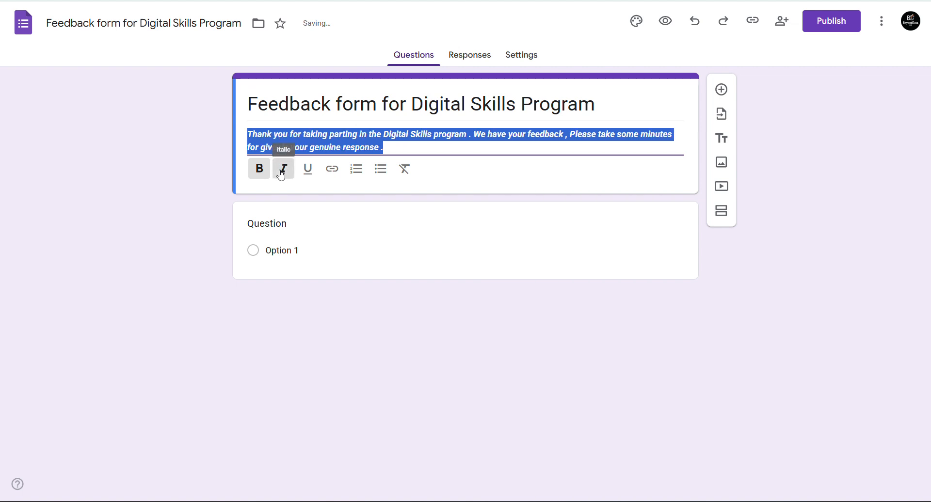
{"action": "left_click", "coordinate": [307, 177]}
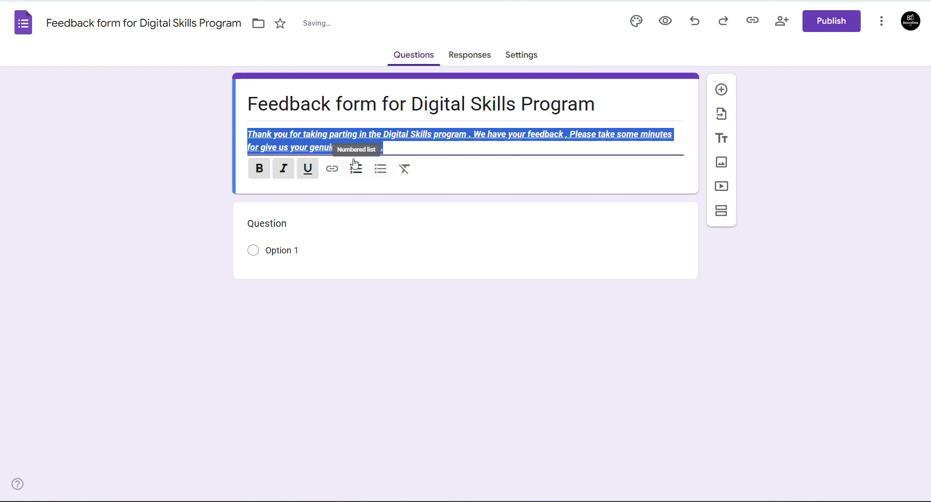
{"action": "left_click", "coordinate": [407, 147]}
- Add a new line reading 'Sheets' beneath the description
{"action": "key", "text": "Return"}
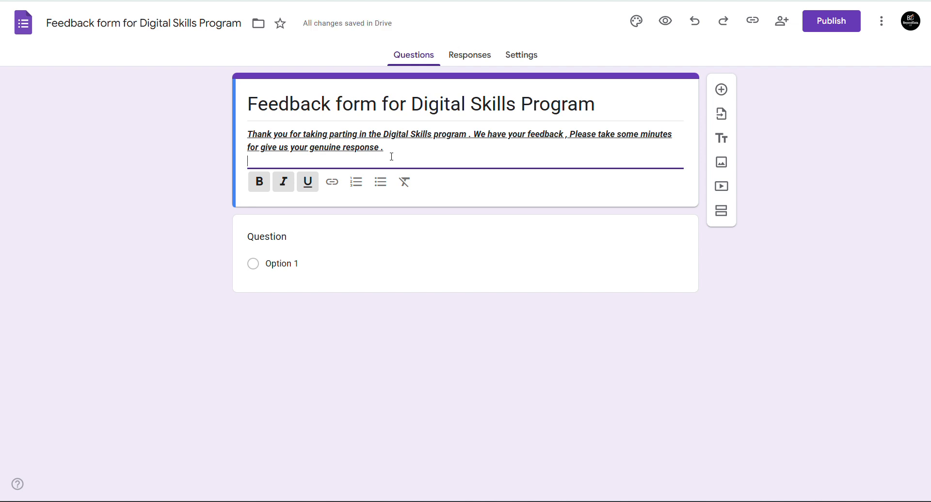
{"action": "type", "text": "-"}
{"action": "type", "text": "Sheets"}
{"action": "key", "text": "Return"}
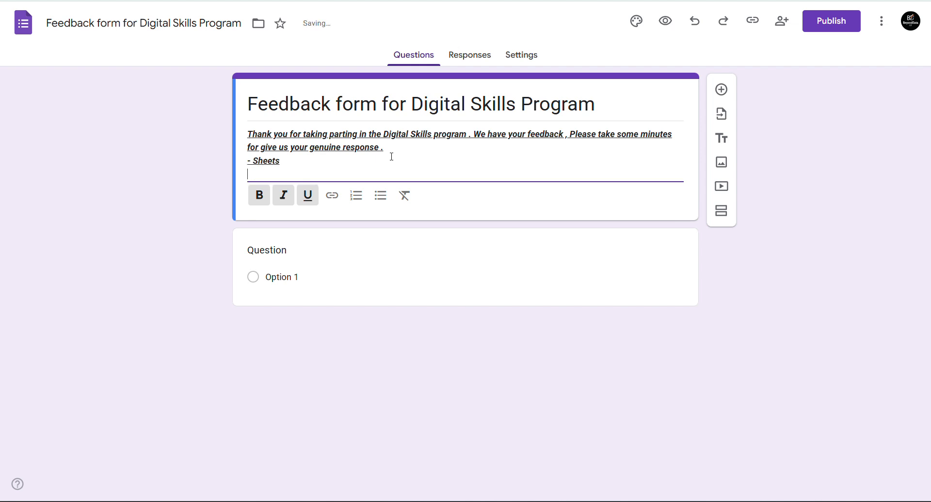
{"action": "type", "text": "-"}
{"action": "key", "text": "BackSpace"}
{"action": "key", "text": "BackSpace"}
{"action": "key", "text": "BackSpace"}
{"action": "key", "text": "BackSpace"}
{"action": "key", "text": "BackSpace"}
{"action": "key", "text": "BackSpace"}
{"action": "key", "text": "BackSpace"}
{"action": "key", "text": "BackSpace"}
{"action": "key", "text": "BackSpace"}
{"action": "key", "text": "BackSpace"}
{"action": "key", "text": "BackSpace"}
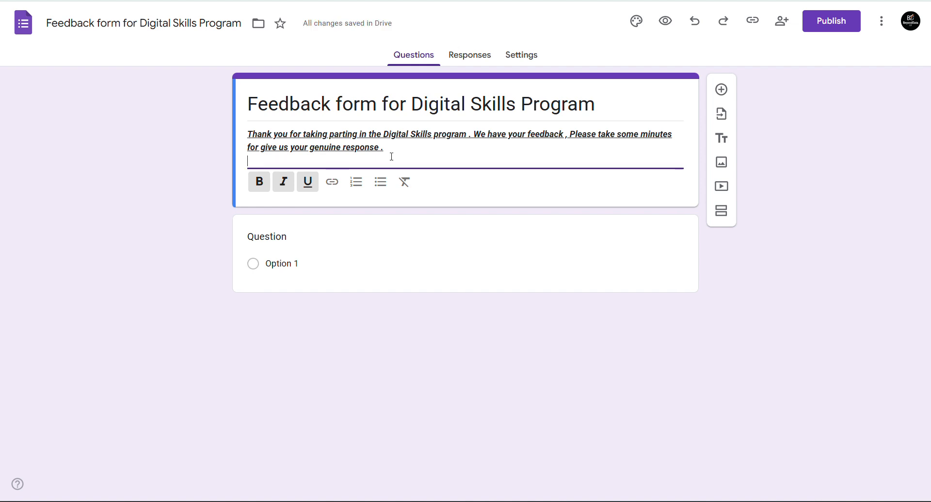
- List Sheets, Docs, Keep and Slides on separate lines
{"action": "type", "text": "Sheets"}
{"action": "key", "text": "Return"}
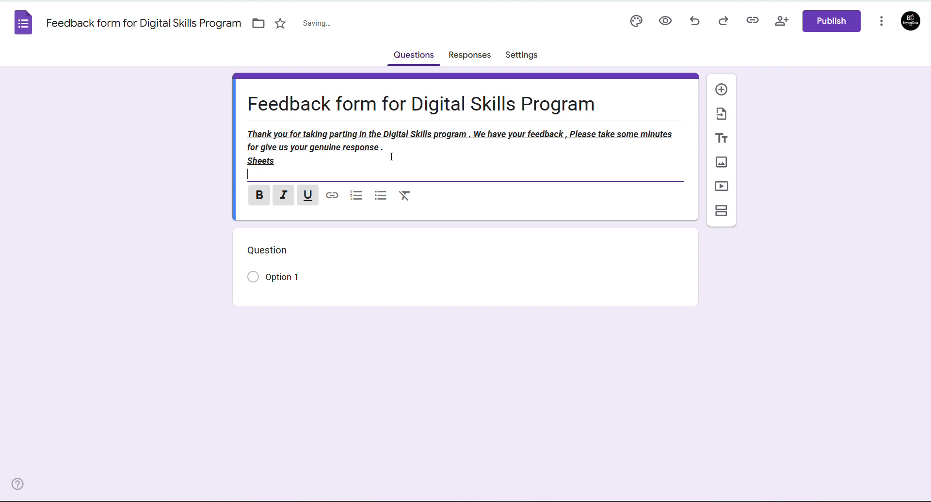
{"action": "type", "text": "Docs"}
{"action": "key", "text": "Return"}
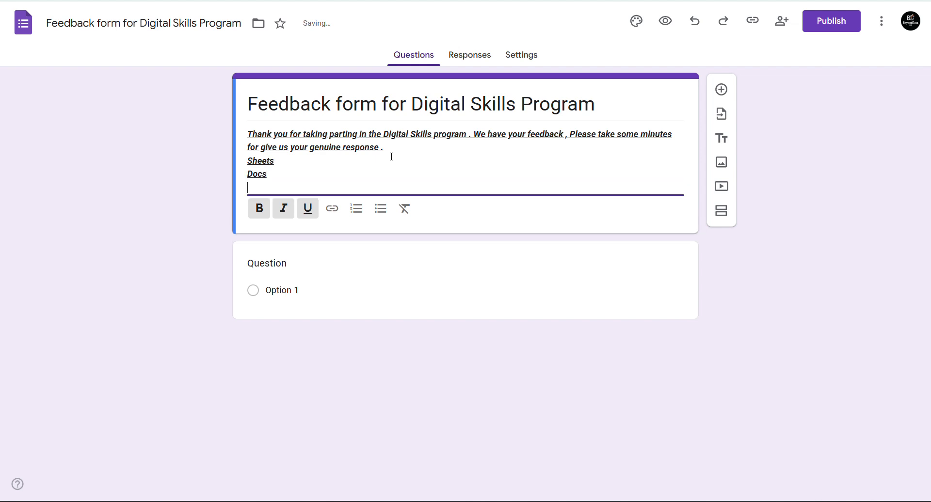
{"action": "type", "text": "Keep"}
{"action": "key", "text": "Return"}
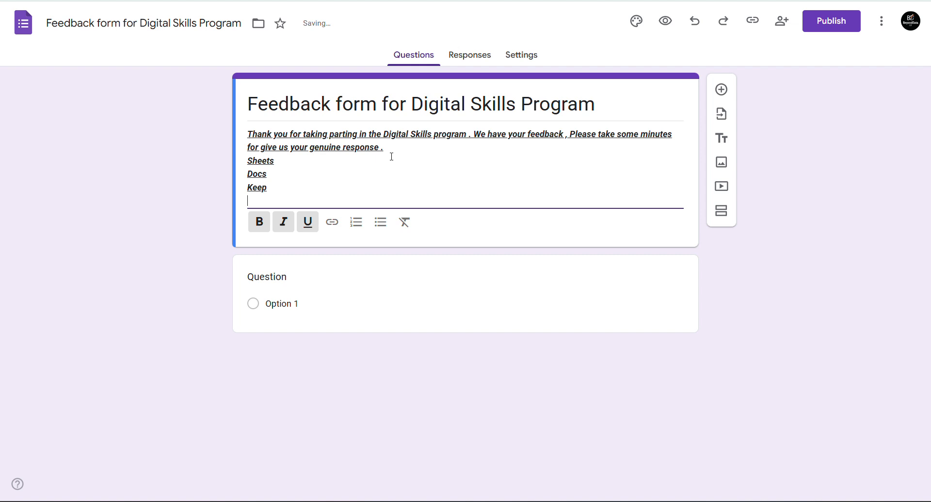
{"action": "type", "text": "Slides"}
{"action": "key", "text": "Return"}
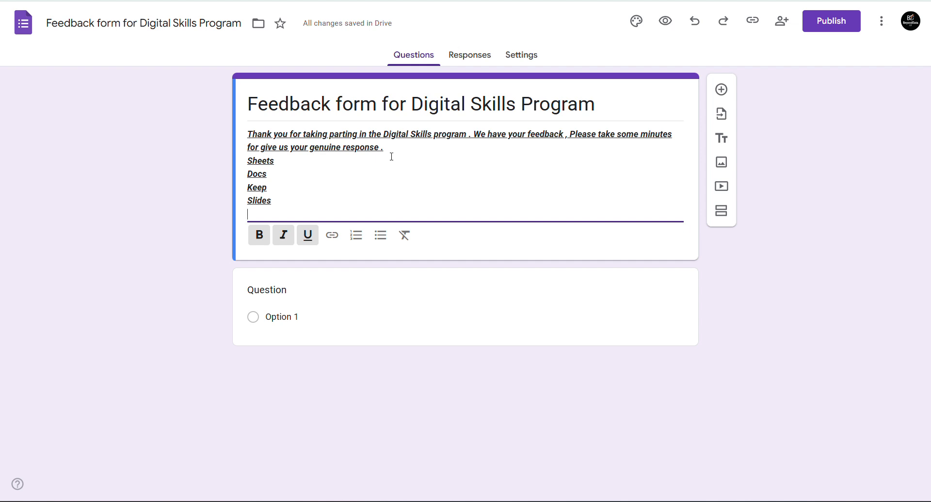
- Add Calendar, Gmail and Forms lines, then select the whole app list
{"action": "type", "text": "Calendar"}
{"action": "key", "text": "Return"}
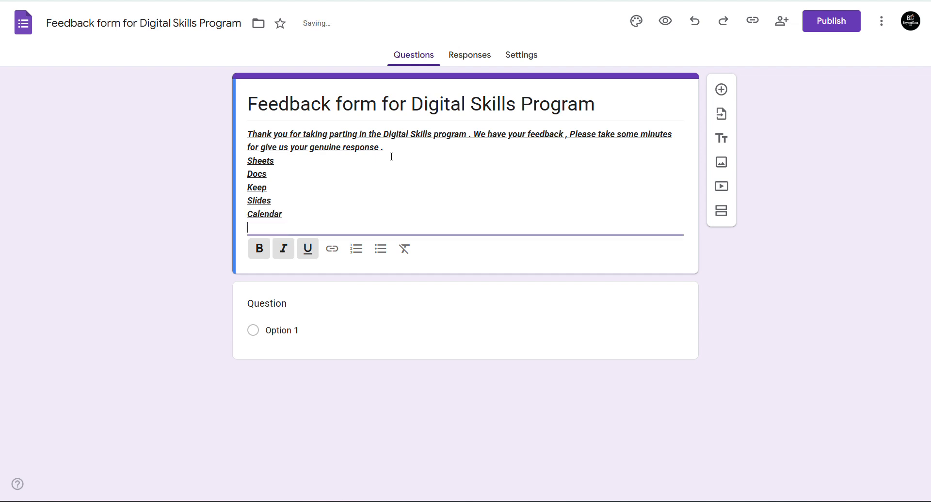
{"action": "type", "text": "Gmail"}
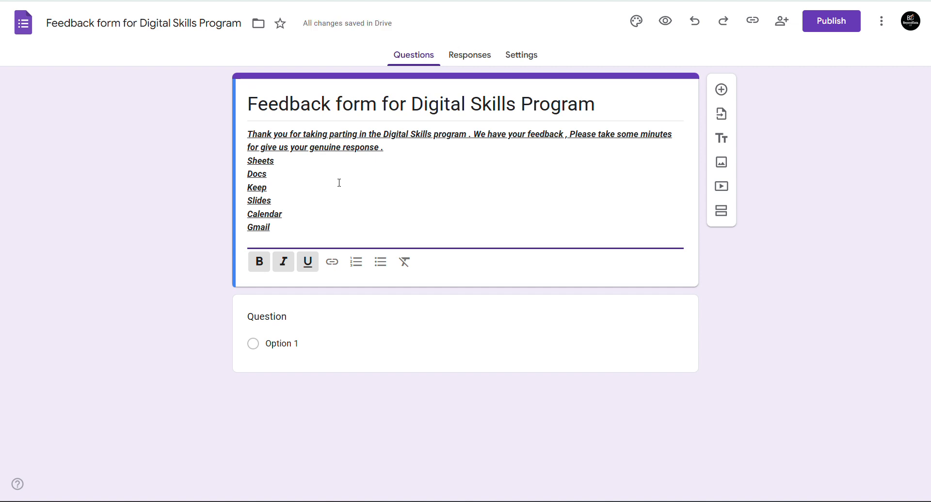
{"action": "left_click_drag", "start_coordinate": [258, 190], "coordinate": [257, 203]}
{"action": "left_click", "coordinate": [257, 203]}
{"action": "left_click", "coordinate": [260, 228]}
{"action": "type", "text": "Forma"}
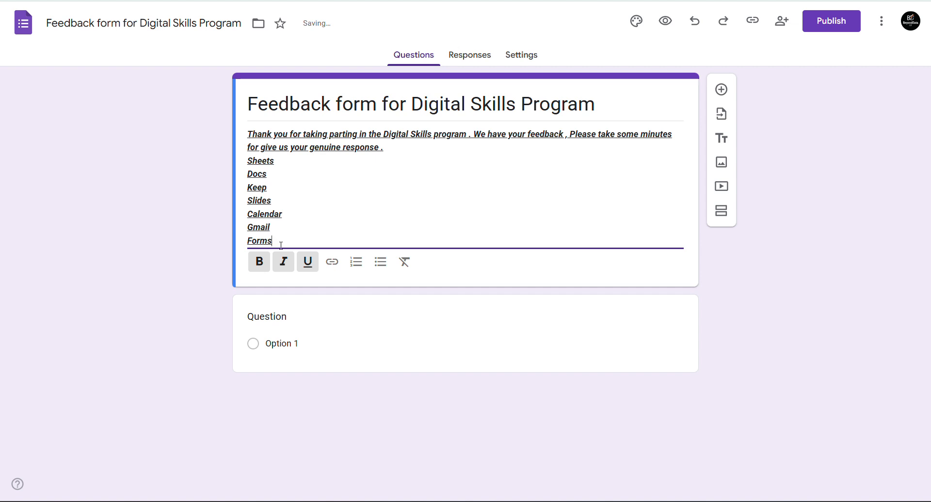
{"action": "left_click_drag", "start_coordinate": [282, 246], "coordinate": [248, 161]}
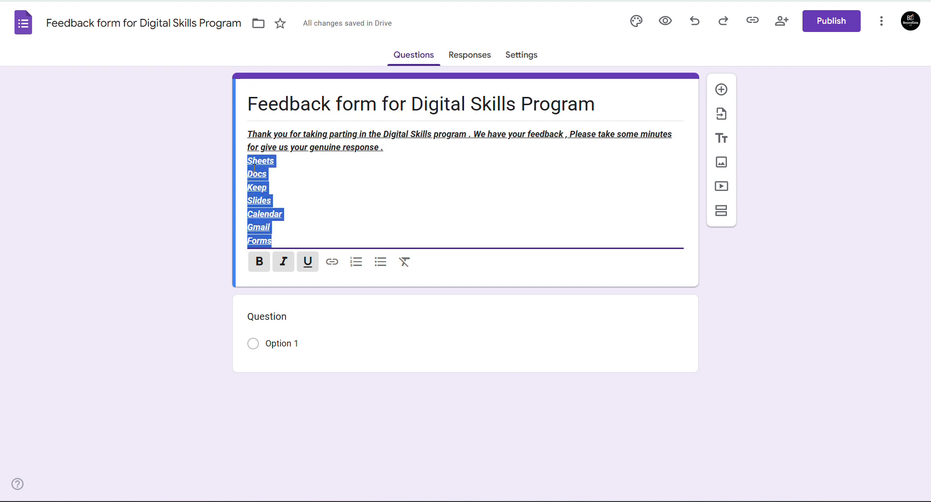
- Remove underline and italics from the app list and make it a numbered list
{"action": "left_click", "coordinate": [308, 266]}
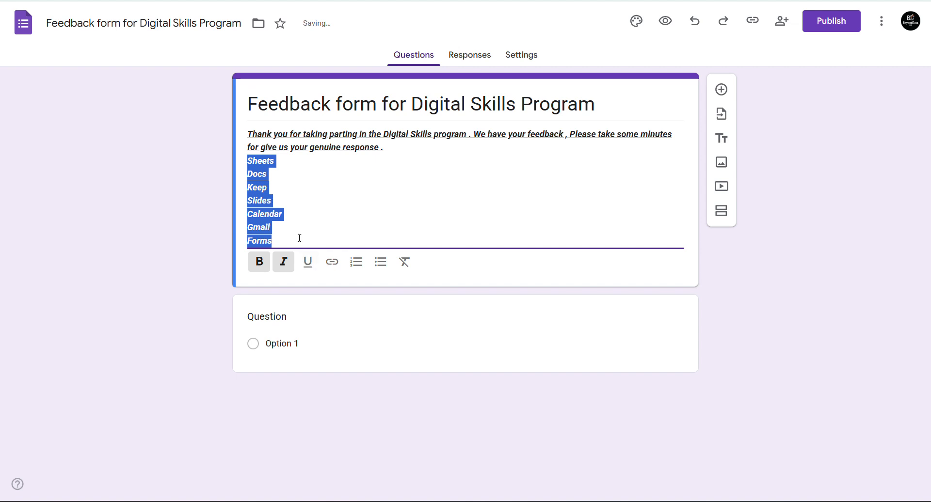
{"action": "left_click", "coordinate": [290, 265]}
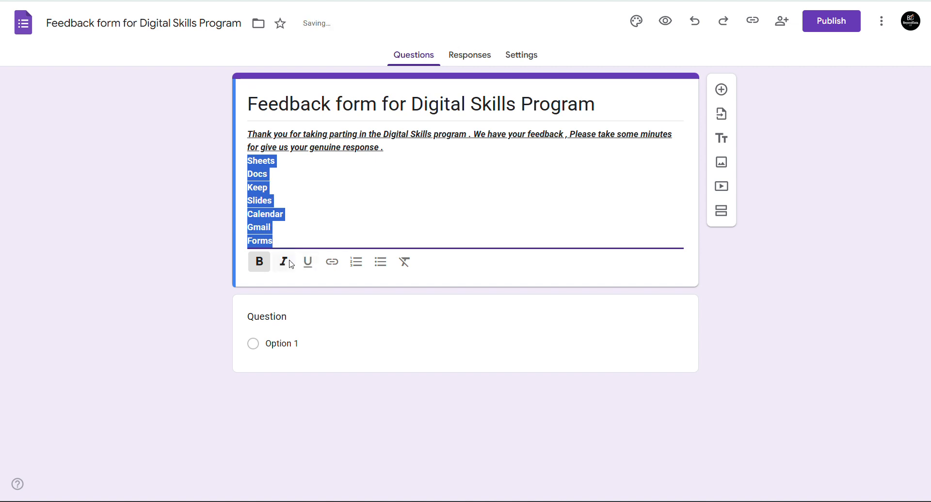
{"action": "left_click", "coordinate": [285, 223]}
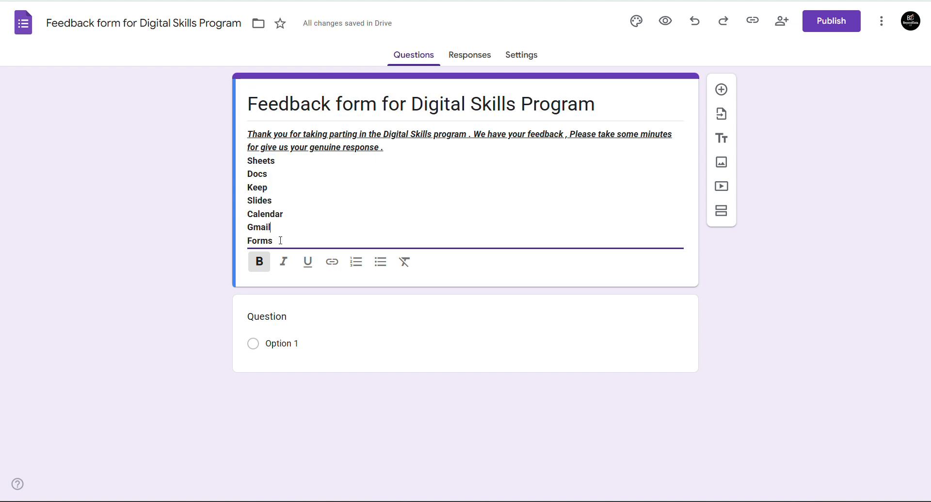
{"action": "left_click_drag", "start_coordinate": [280, 240], "coordinate": [248, 162]}
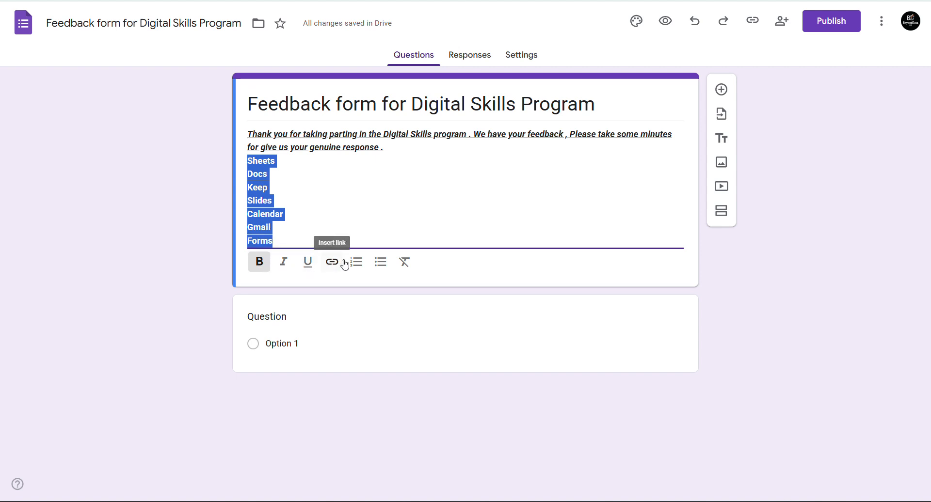
{"action": "left_click", "coordinate": [384, 266]}
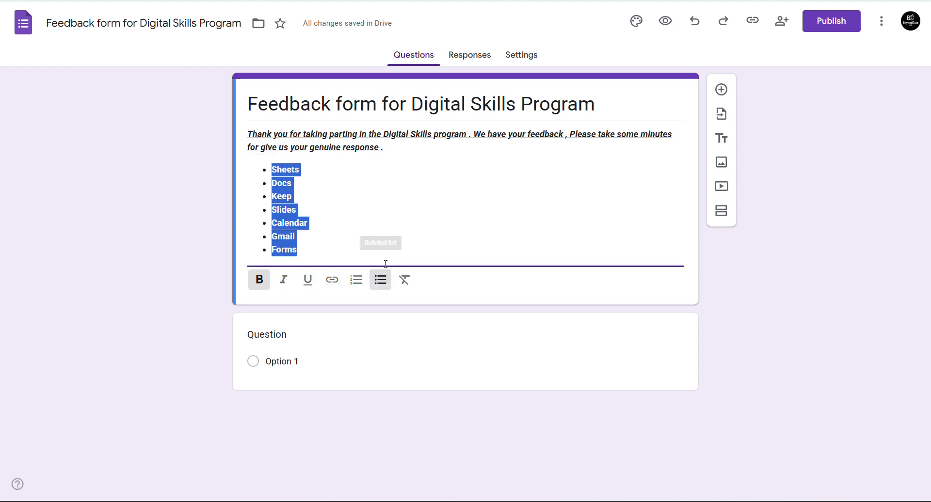
{"action": "left_click", "coordinate": [358, 283]}
{"action": "left_click", "coordinate": [354, 247]}
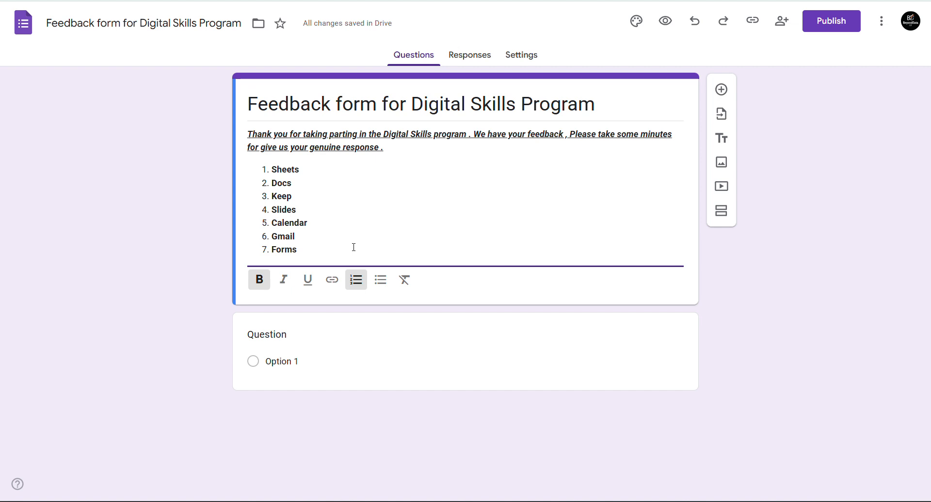
- Remove bold, italics and underline from the thank-you description text
{"action": "left_click_drag", "start_coordinate": [395, 153], "coordinate": [247, 132]}
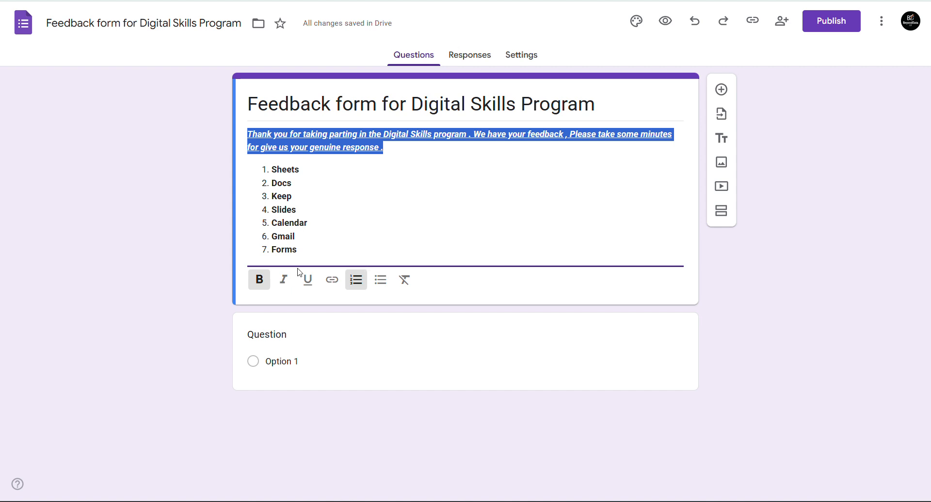
{"action": "left_click", "coordinate": [263, 284]}
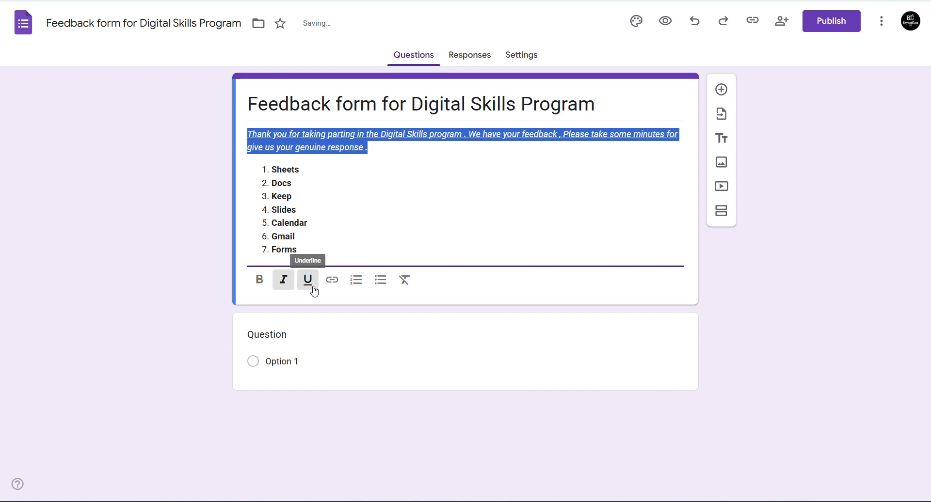
{"action": "left_click", "coordinate": [285, 284]}
{"action": "left_click", "coordinate": [304, 290]}
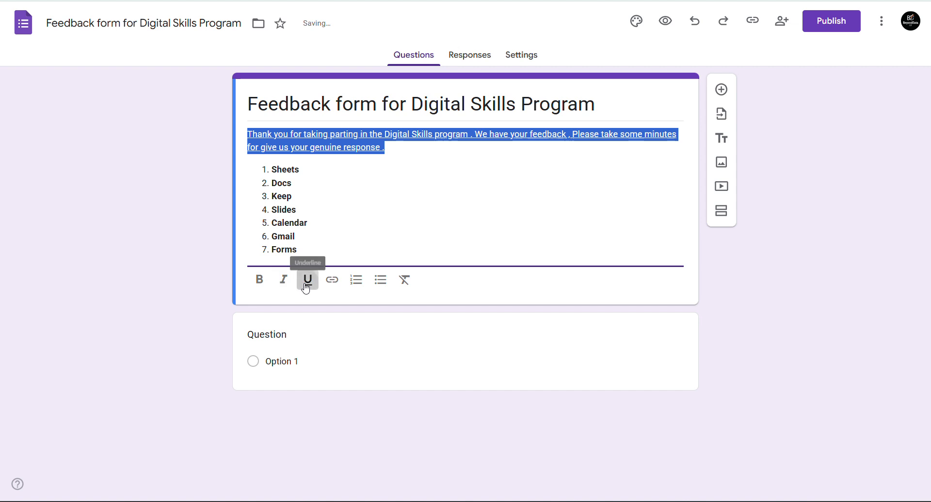
{"action": "left_click", "coordinate": [312, 218]}
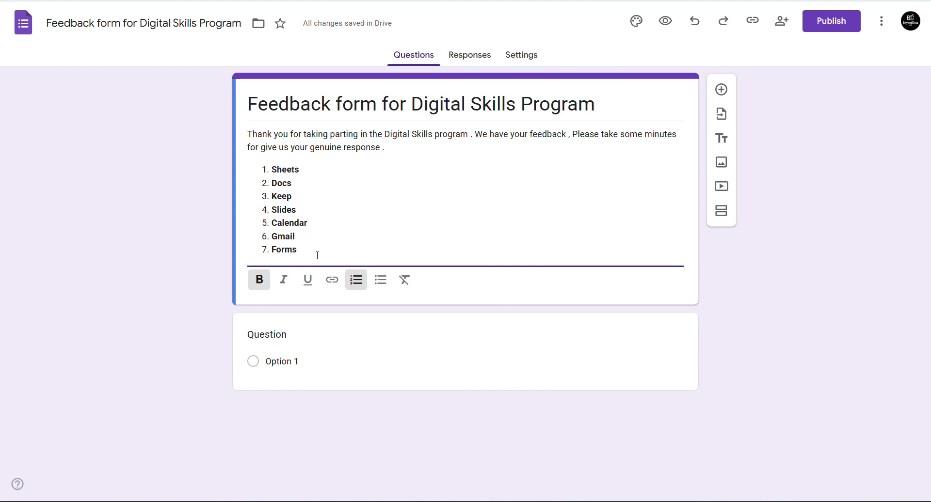
{"action": "key", "text": "Return"}
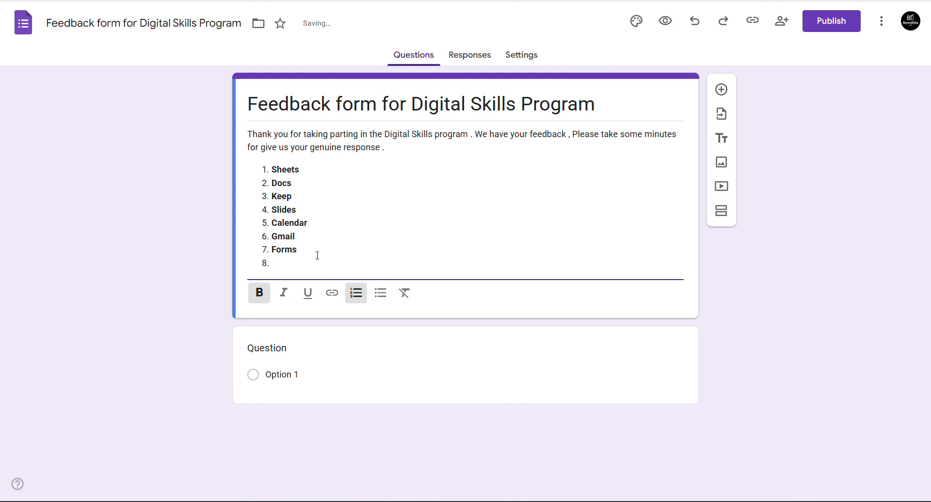
{"action": "key", "text": "BackSpace"}
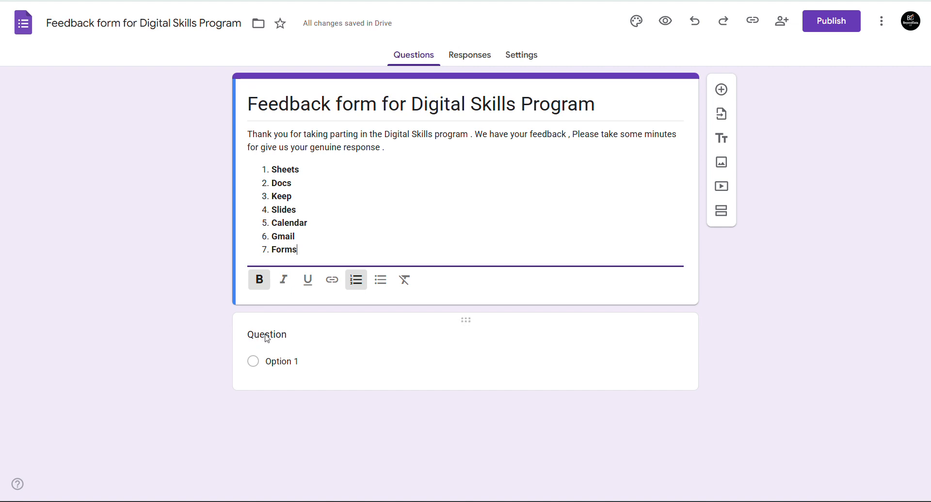
- Make the first question a required short-answer 'Full Name' question and preview the form
{"action": "left_click", "coordinate": [284, 335]}
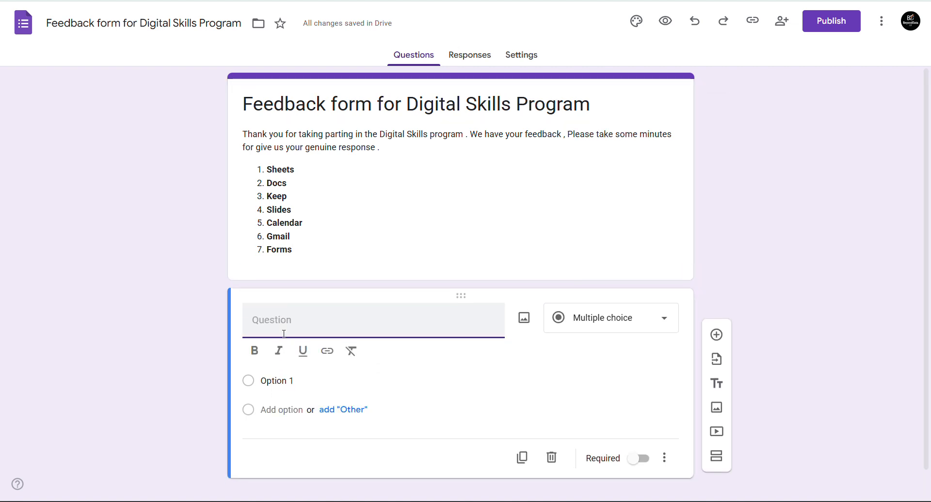
{"action": "type", "text": "Full"}
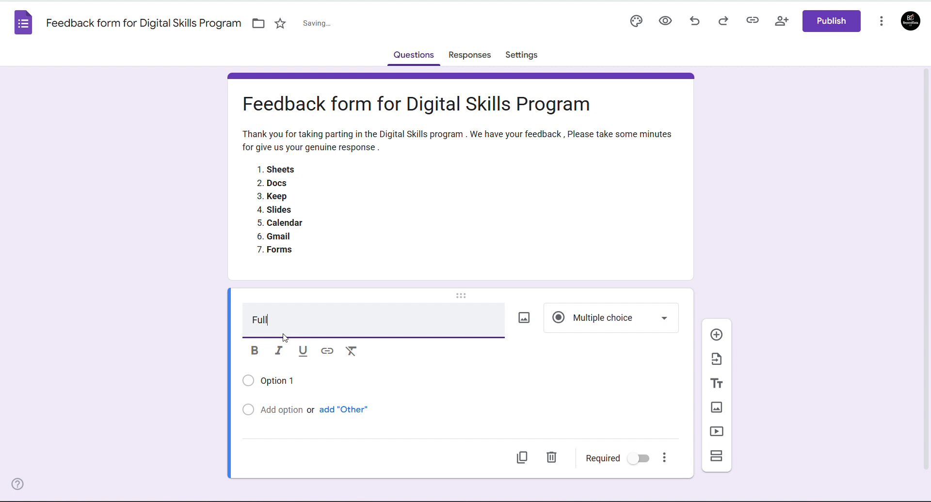
{"action": "type", "text": " Name"}
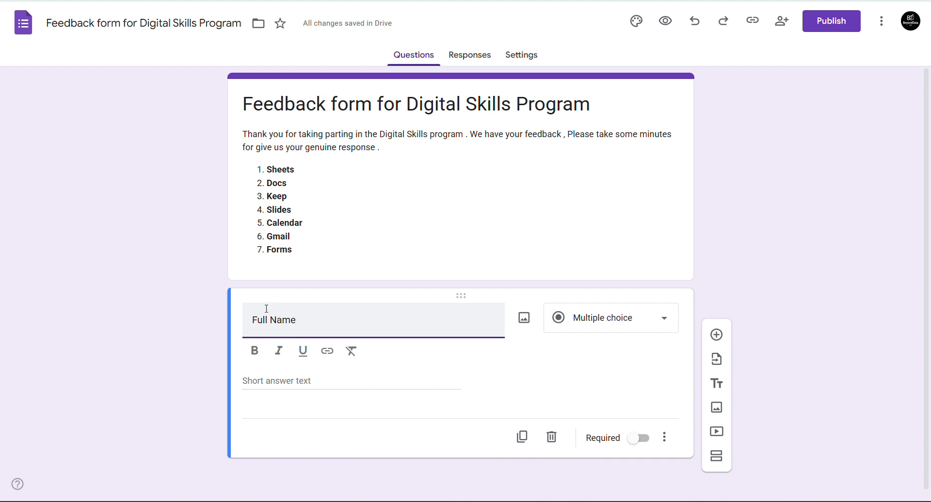
{"action": "left_click", "coordinate": [622, 324]}
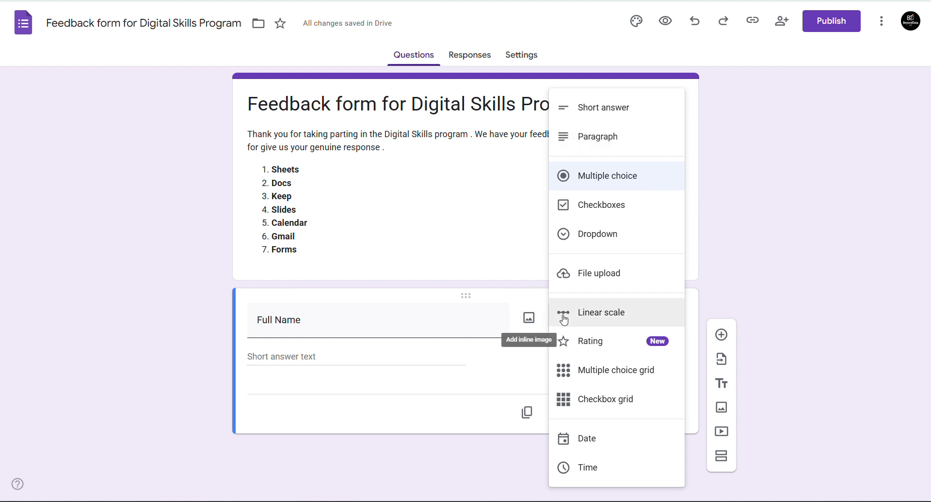
{"action": "left_click", "coordinate": [583, 113]}
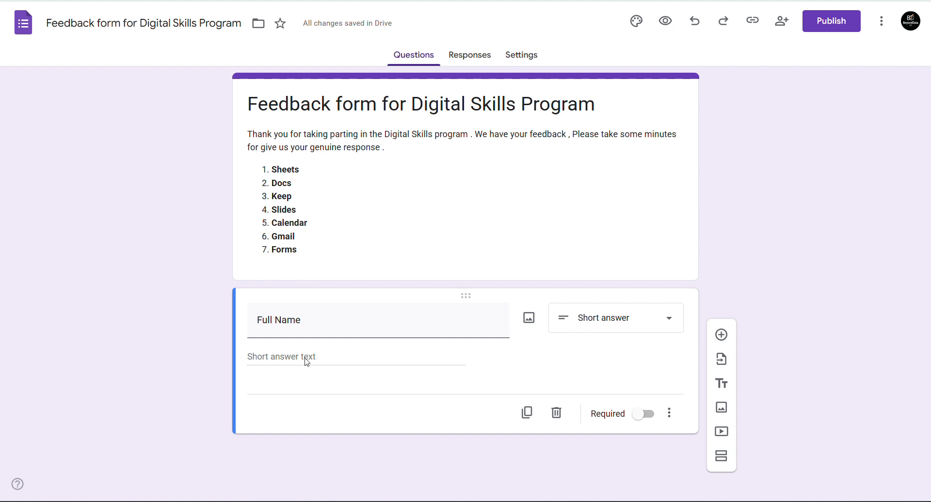
{"action": "left_click", "coordinate": [644, 416]}
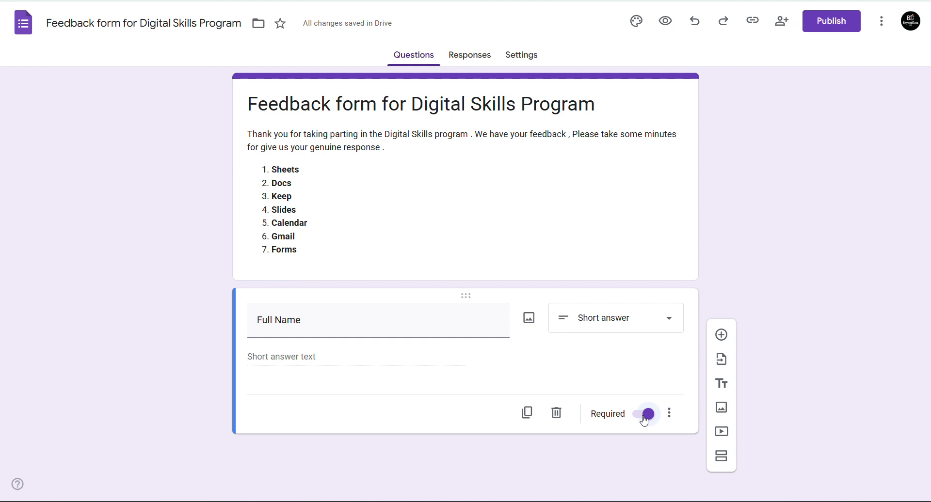
{"action": "left_click", "coordinate": [665, 21]}
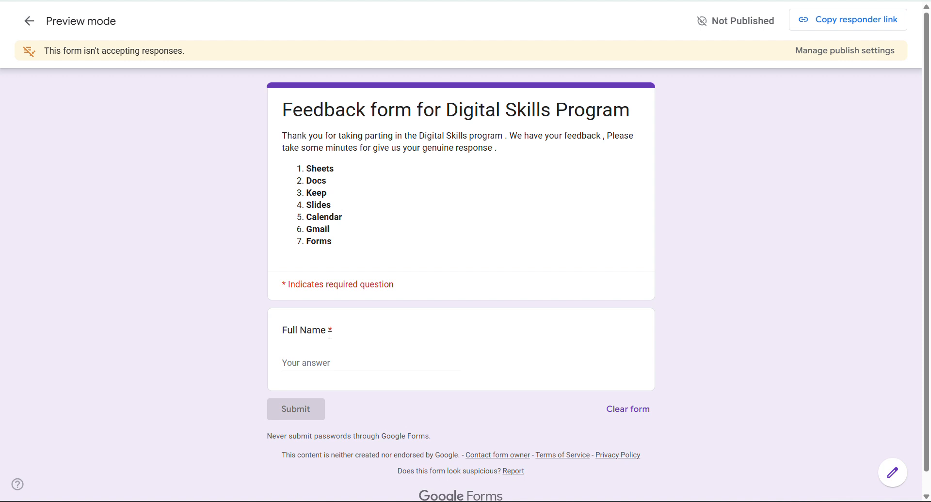
- Enter a sample respondent's full name in the preview, then return to the editor
{"action": "left_click", "coordinate": [313, 362]}
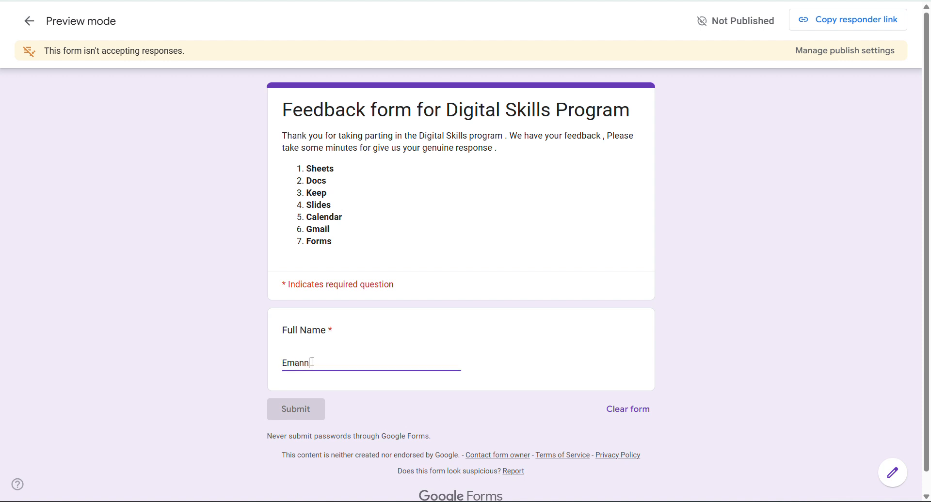
{"action": "left_click_drag", "start_coordinate": [380, 364], "coordinate": [282, 361]}
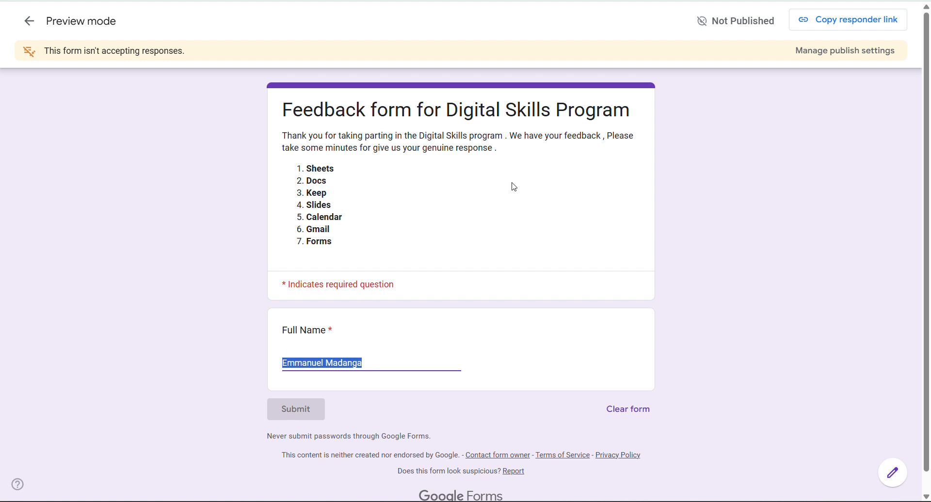
{"action": "left_click", "coordinate": [605, 1]}
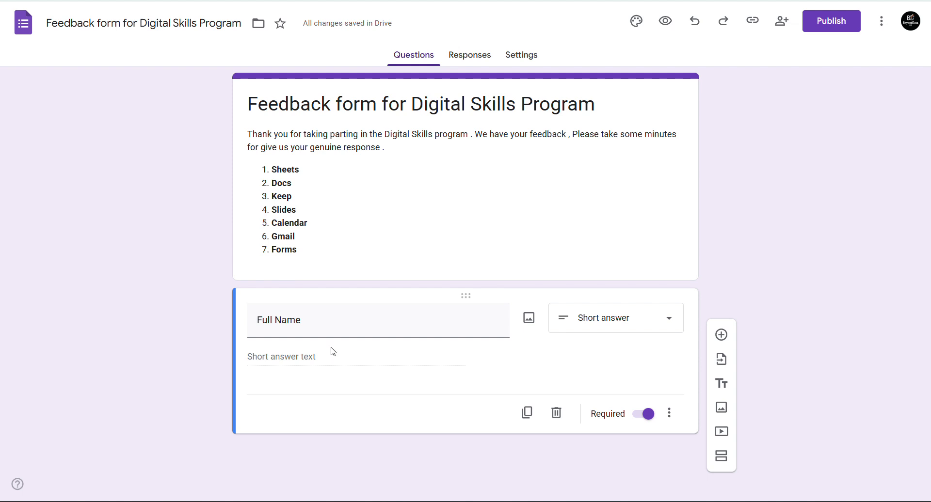
- Change Full Name to a Paragraph answer and reload the form preview to show it
{"action": "left_click", "coordinate": [619, 316]}
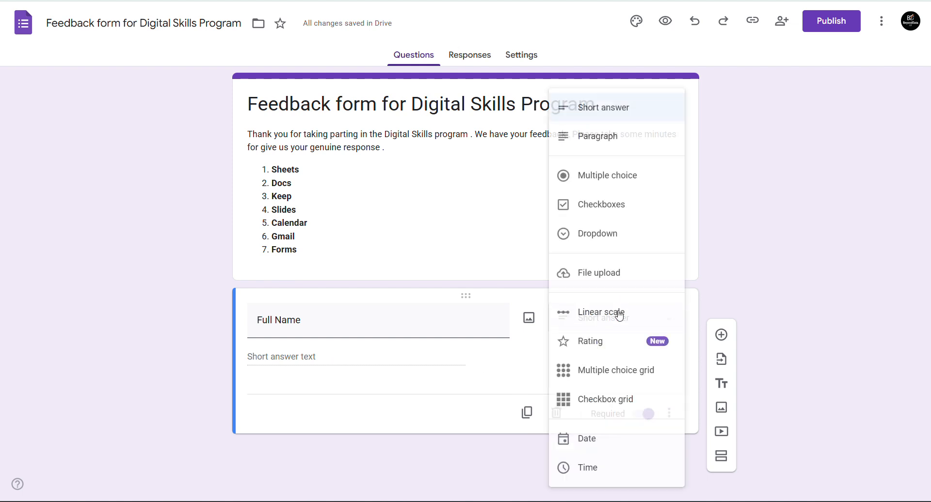
{"action": "left_click", "coordinate": [607, 136]}
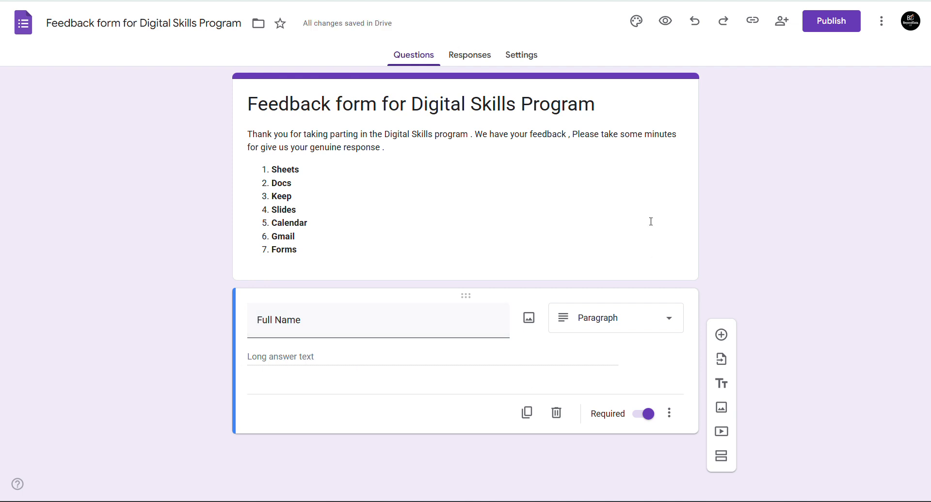
{"action": "left_click", "coordinate": [665, 20]}
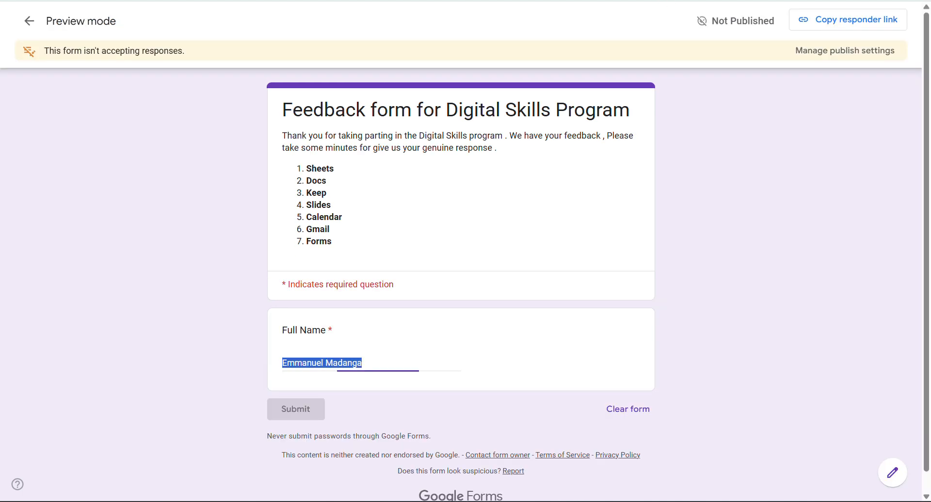
{"action": "left_click", "coordinate": [65, 0]}
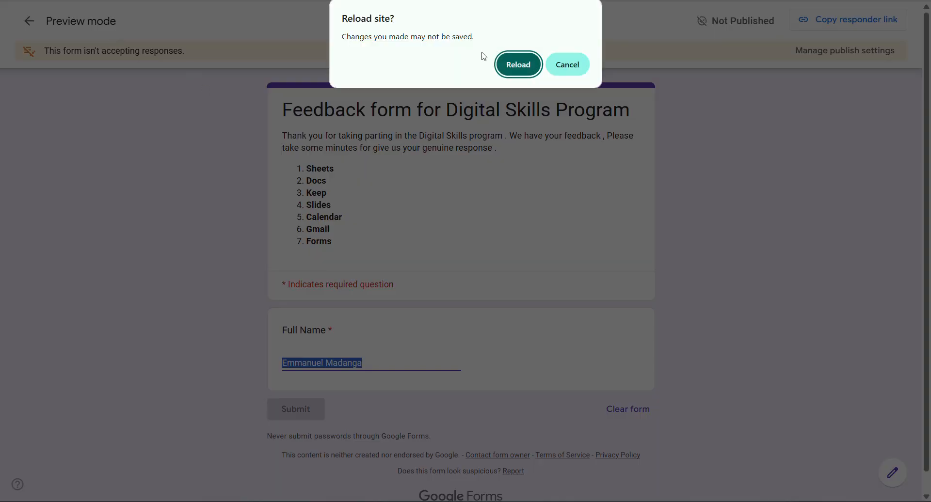
{"action": "left_click", "coordinate": [528, 70]}
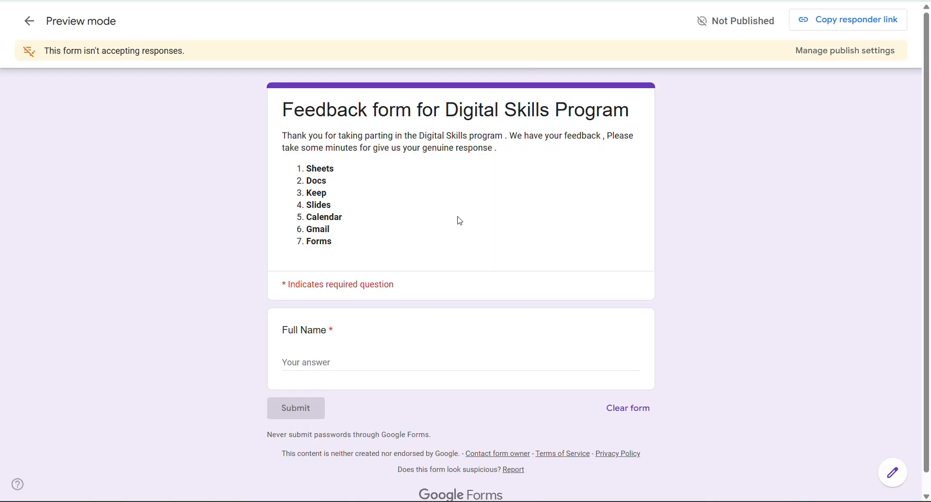
- Type a three-line test answer into Full Name, then close the preview and leave it
{"action": "left_click", "coordinate": [290, 358]}
{"action": "type", "text": "diya"}
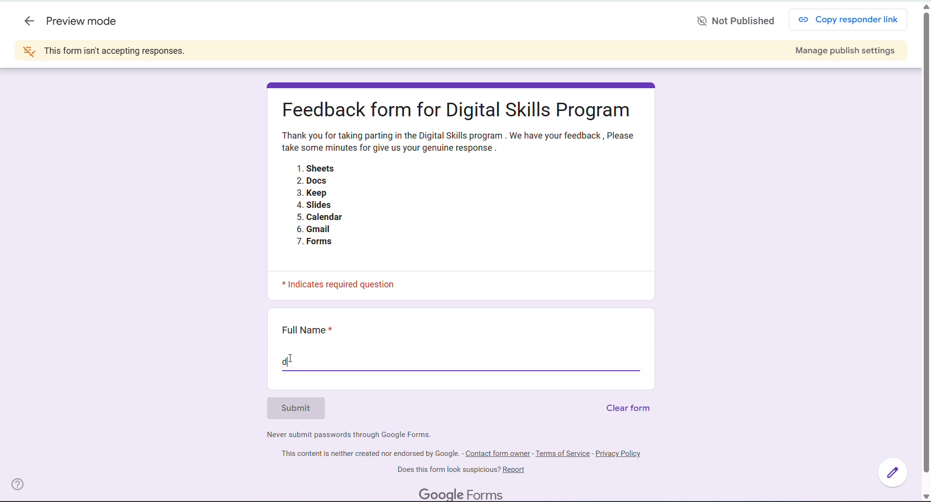
{"action": "key", "text": "Return"}
{"action": "key", "text": "Return"}
{"action": "key", "text": "Return"}
{"action": "key", "text": "Return"}
{"action": "key", "text": "Return"}
{"action": "key", "text": "Return"}
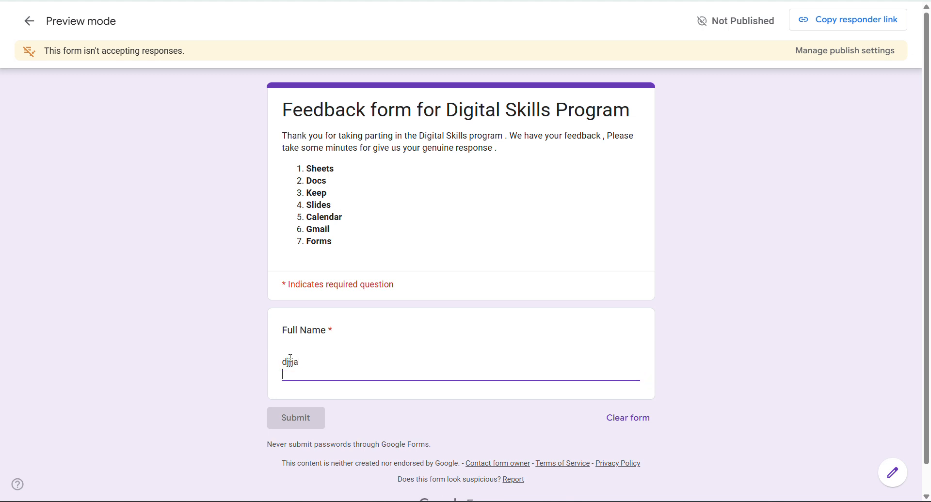
{"action": "type", "text": "dsdaa"}
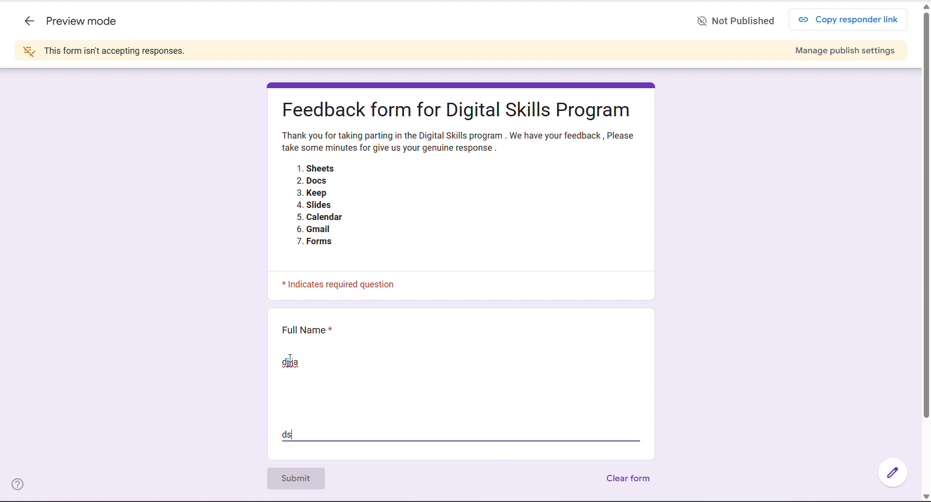
{"action": "key", "text": "Return"}
{"action": "key", "text": "Return"}
{"action": "type", "text": "aa"}
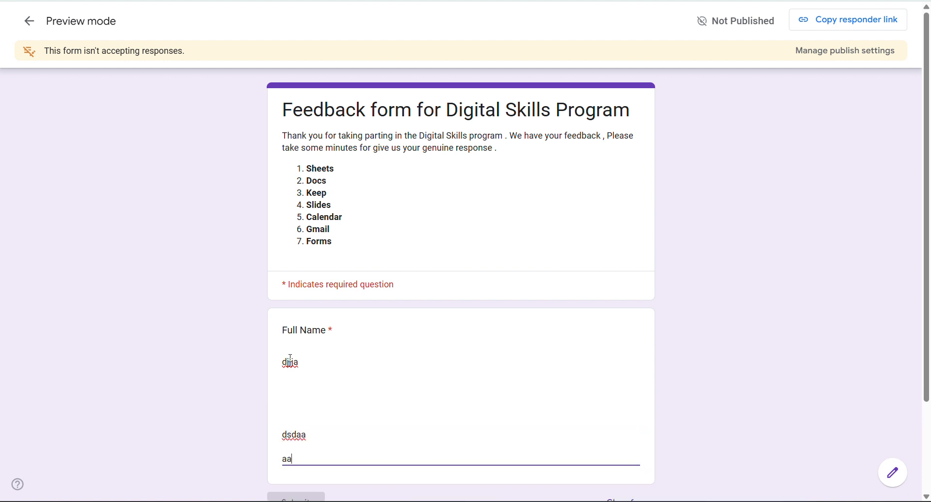
{"action": "scroll", "coordinate": [290, 361], "scroll_direction": "down", "scroll_amount": 3}
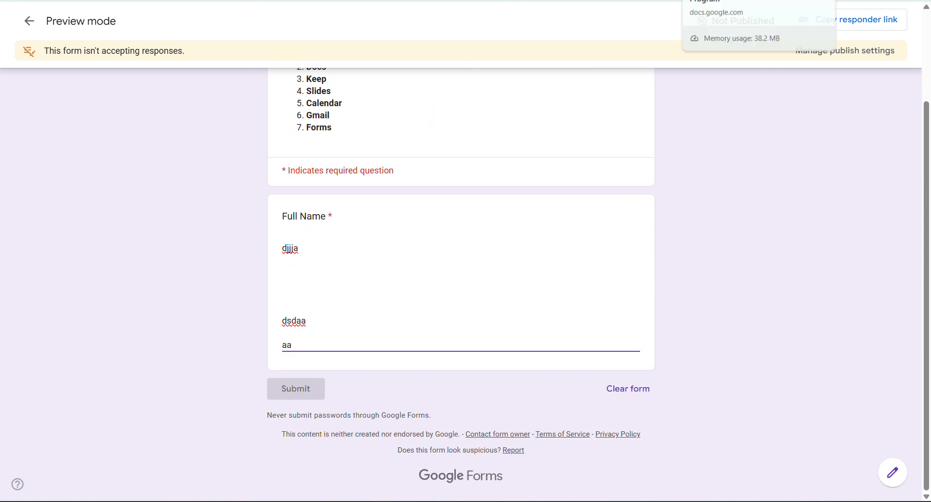
{"action": "key", "text": "ctrl+w"}
{"action": "left_click", "coordinate": [521, 84]}
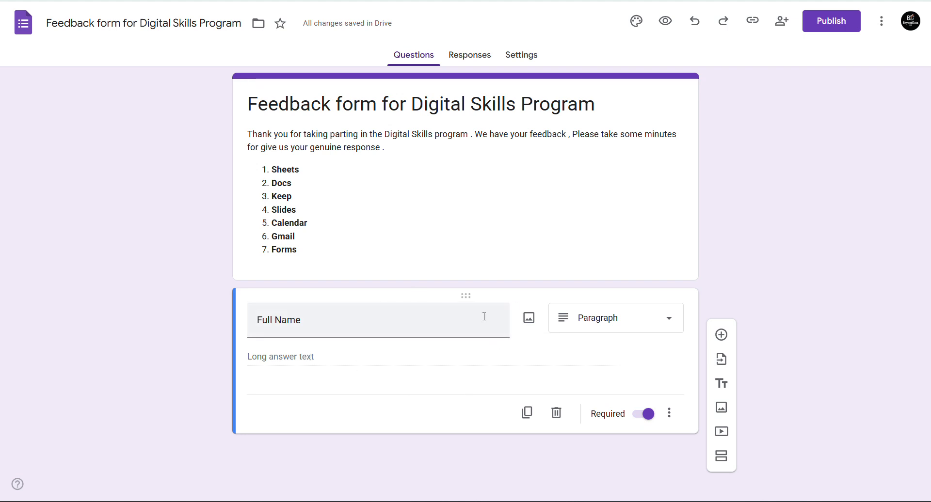
- Switch Full Name to Short answer, add a multiple-choice question titled 'Gender', then open a new tab
{"action": "left_click", "coordinate": [599, 316]}
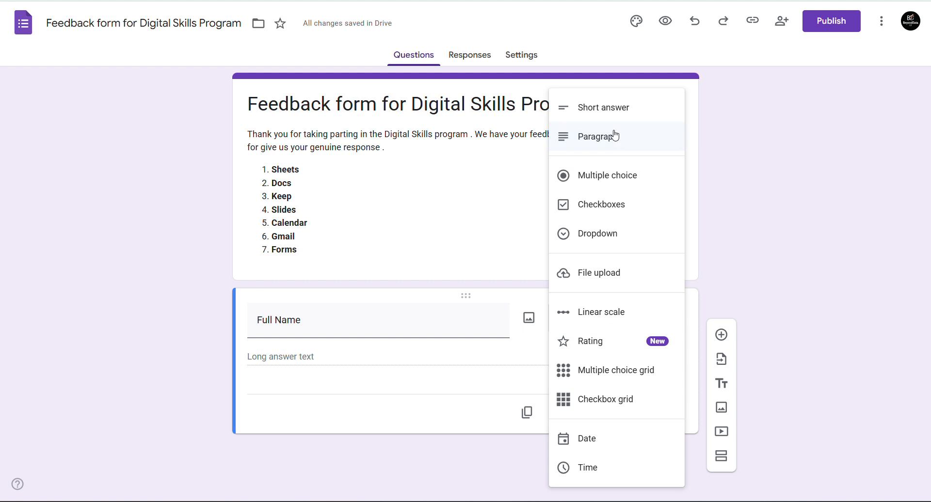
{"action": "left_click", "coordinate": [587, 108]}
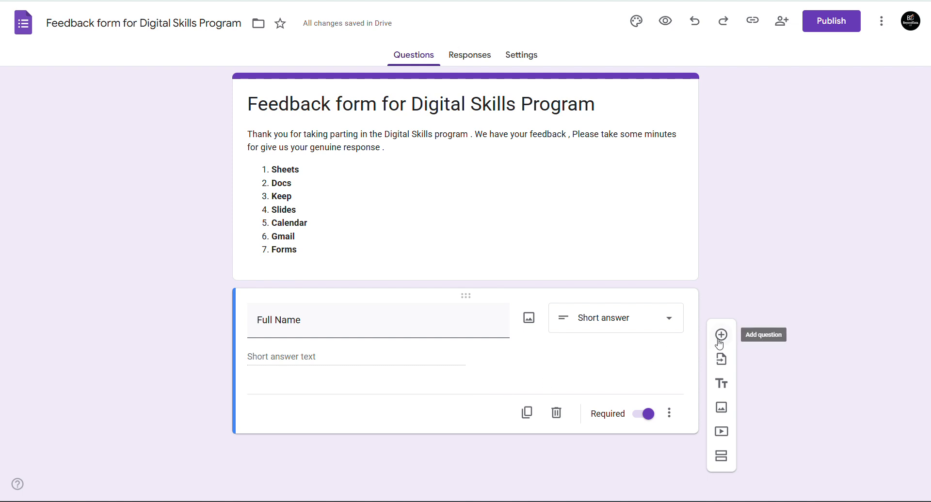
{"action": "left_click", "coordinate": [719, 341]}
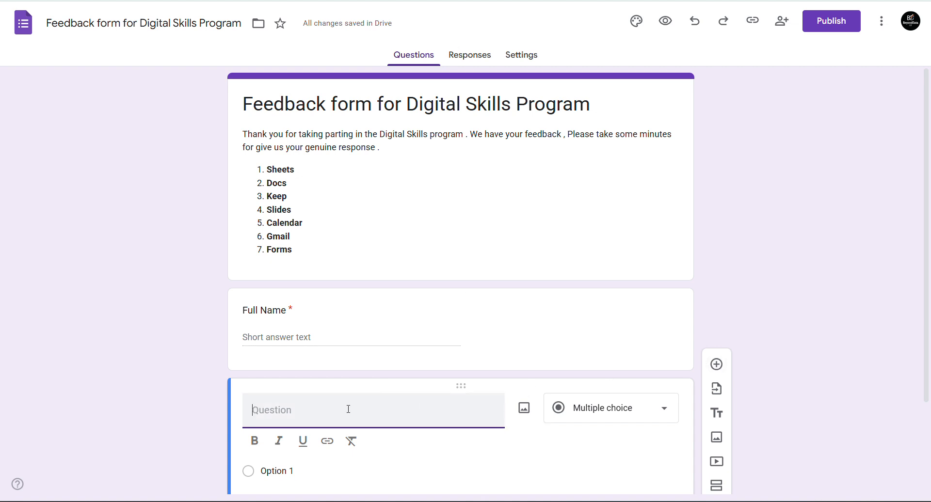
{"action": "type", "text": "Gender"}
{"action": "scroll", "coordinate": [381, 410], "scroll_direction": "down", "scroll_amount": 2}
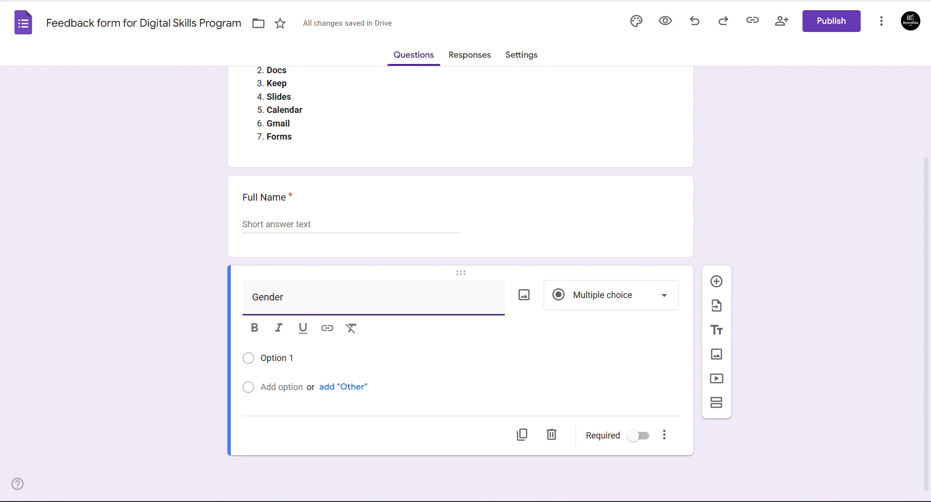
{"action": "key", "text": "ctrl+t"}
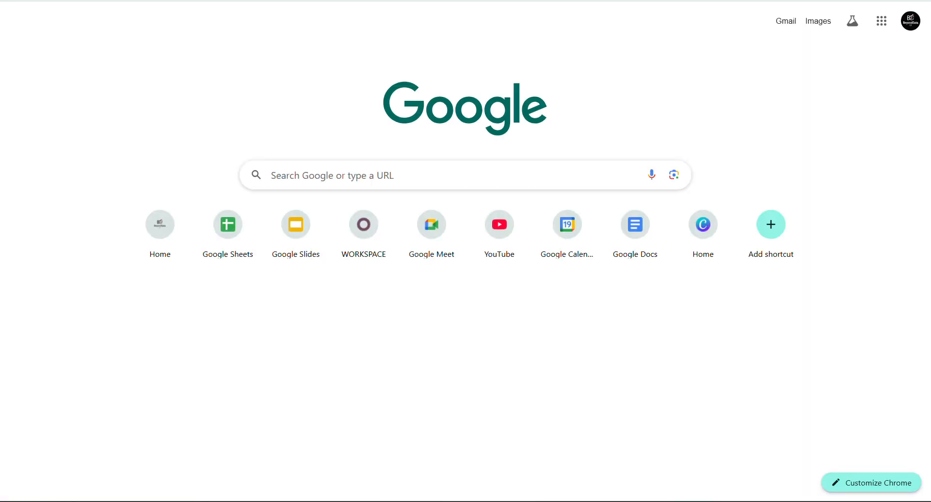
- Create a blank document via docs.new and title it 'Feedback form'
{"action": "type", "text": "docs."}
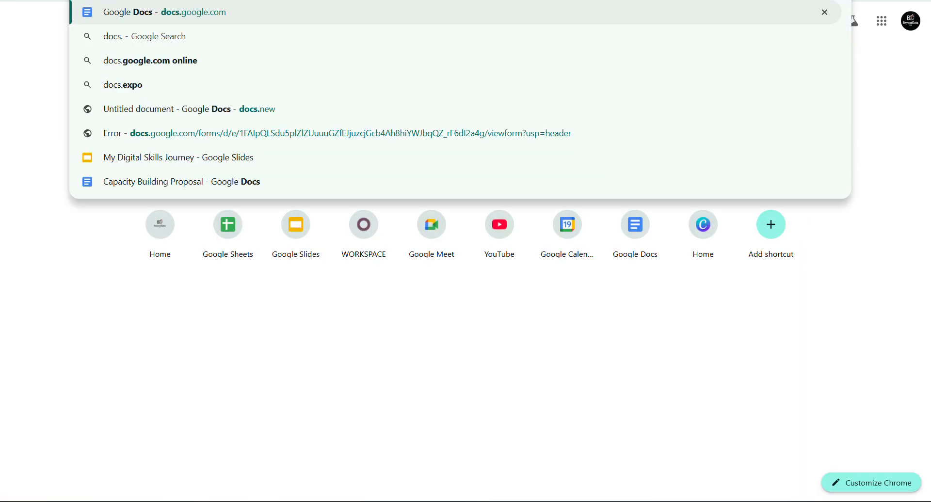
{"action": "type", "text": "new"}
{"action": "key", "text": "Return"}
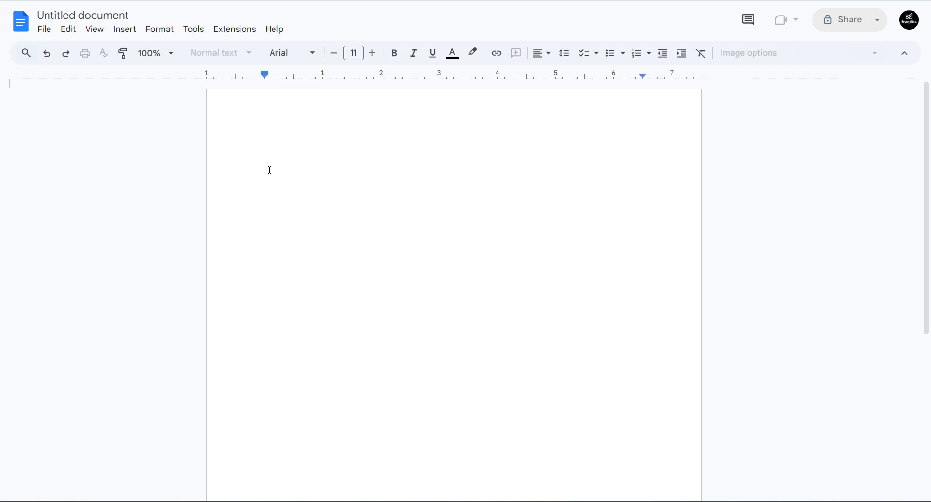
{"action": "left_click", "coordinate": [96, 10]}
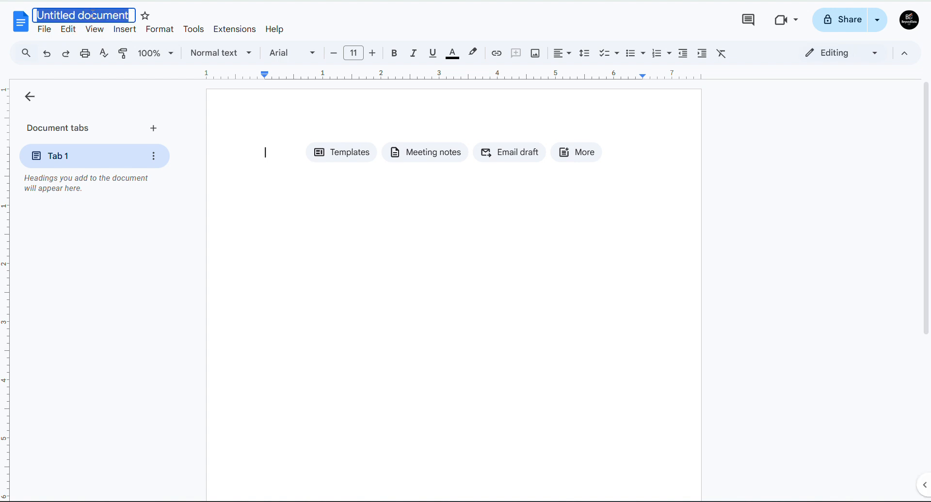
{"action": "type", "text": "Feedfor"}
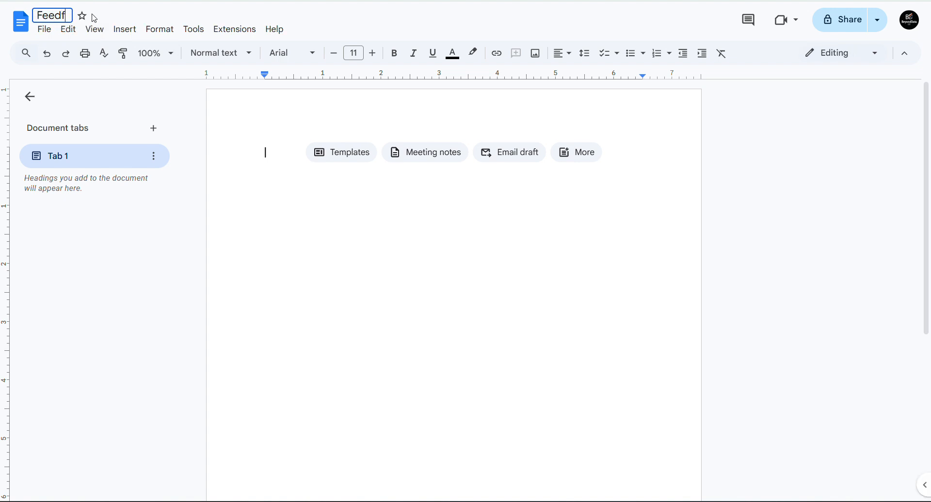
{"action": "key", "text": "BackSpace"}
{"action": "type", "text": "rm"}
{"action": "key", "text": "BackSpace"}
{"action": "key", "text": "BackSpace"}
{"action": "key", "text": "BackSpace"}
{"action": "key", "text": "BackSpace"}
{"action": "type", "text": "back form"}
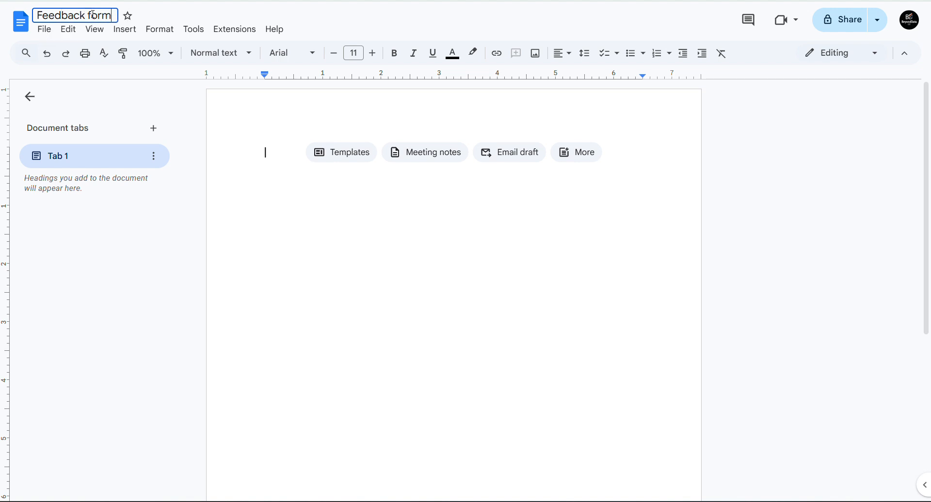
{"action": "key", "text": "Return"}
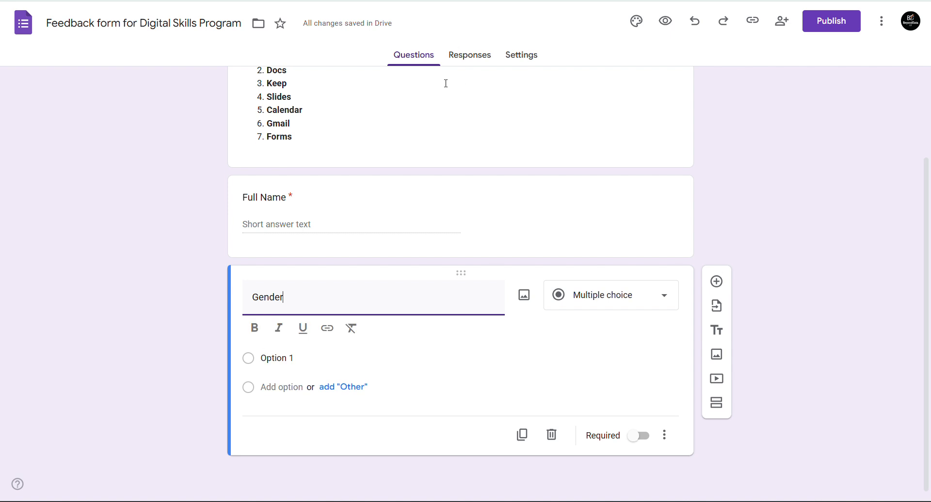
- Copy the form title 'Feedback form for Digital Skills Program' and return to the Feedback form document
{"action": "left_click", "coordinate": [153, 19]}
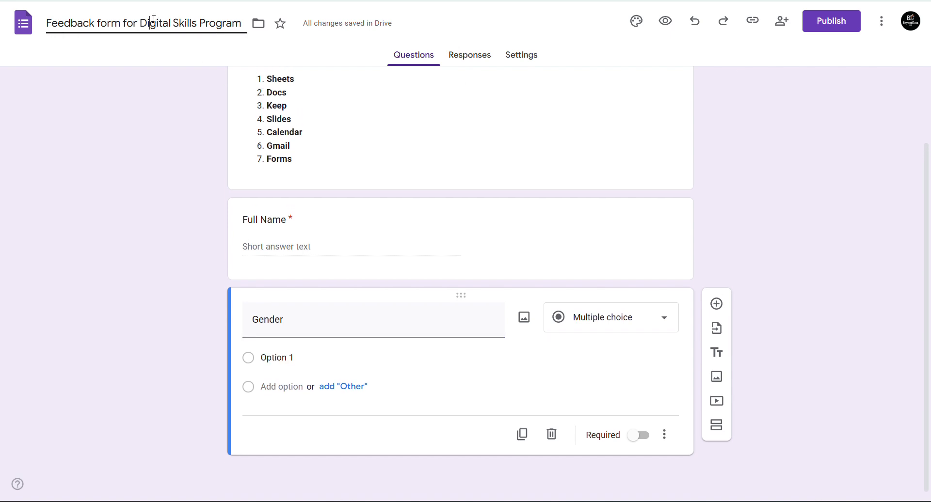
{"action": "key", "text": "ctrl+a"}
{"action": "key", "text": "ctrl+c"}
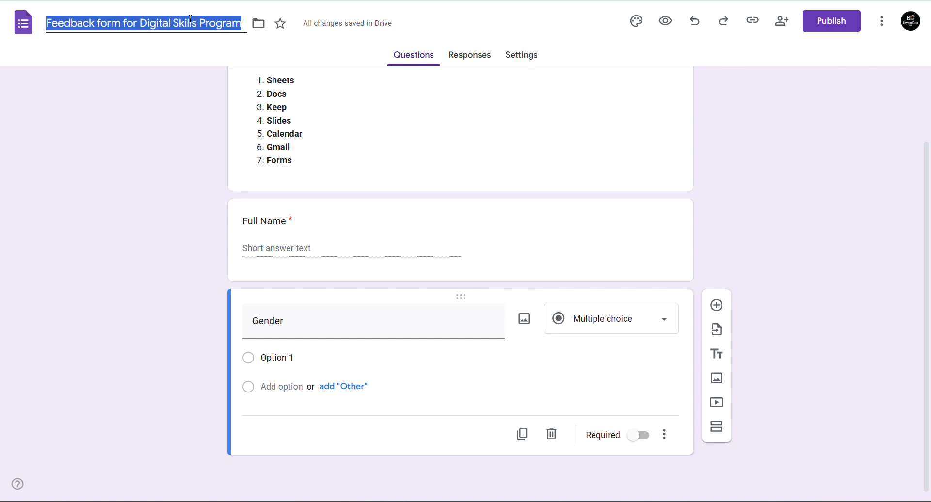
{"action": "left_click", "coordinate": [718, 1]}
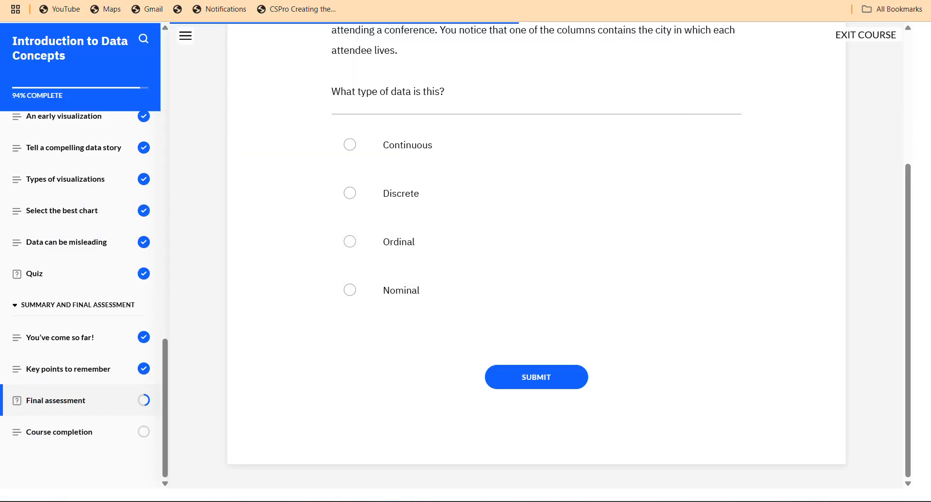
- Search for DeepSeek in a new tab, open chat.deepseek.com, and log in
{"action": "key", "text": "ctrl+t"}
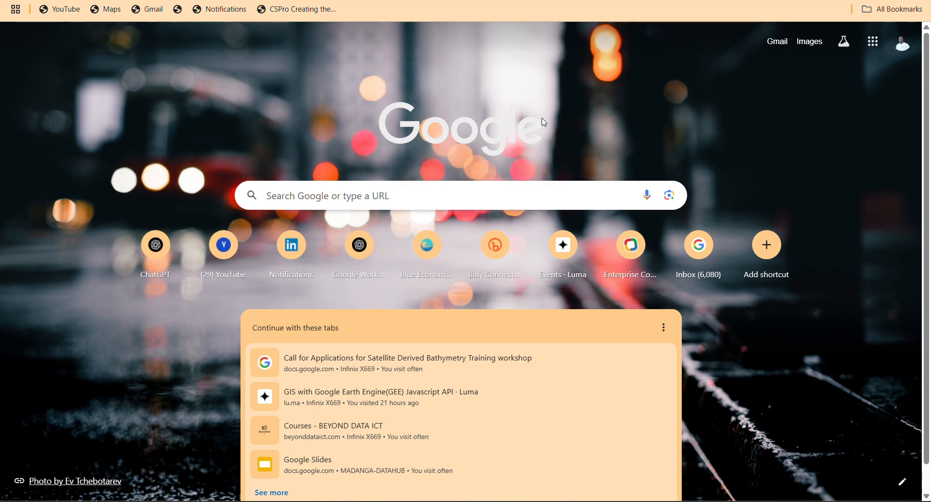
{"action": "type", "text": "g"}
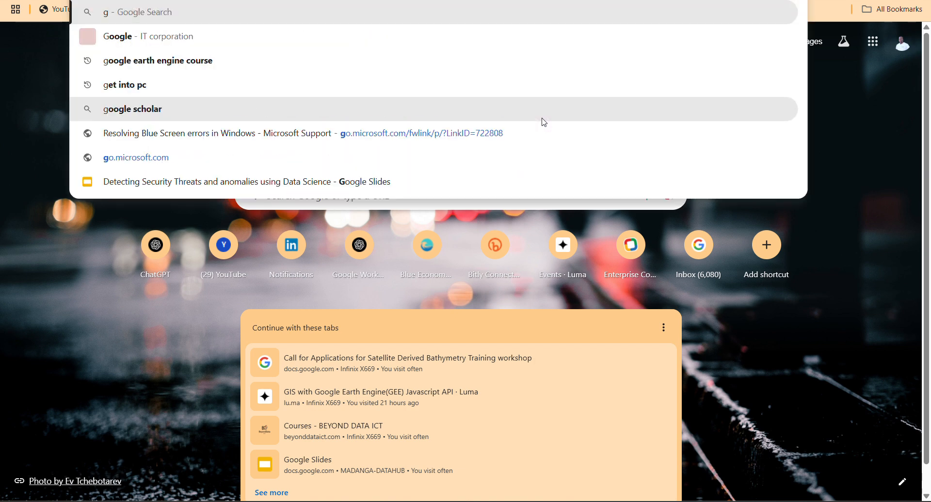
{"action": "key", "text": "Escape"}
{"action": "type", "text": "deepseek"}
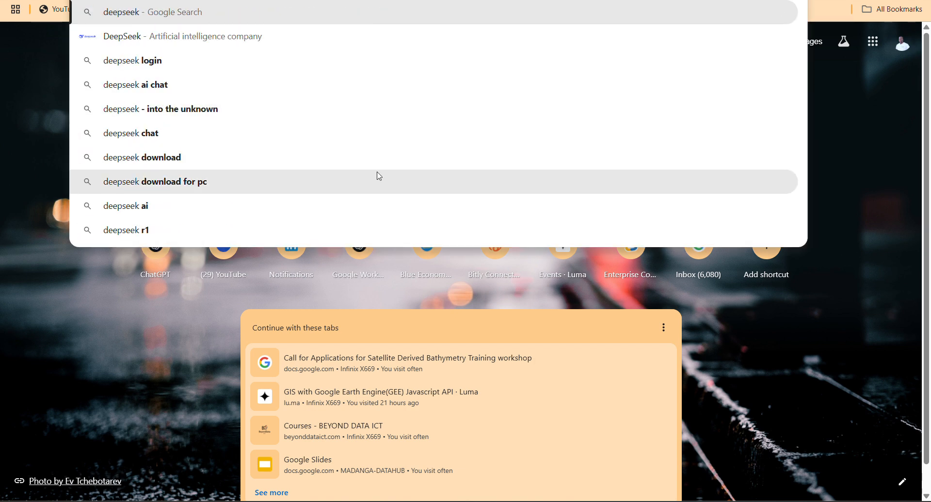
{"action": "left_click", "coordinate": [199, 40]}
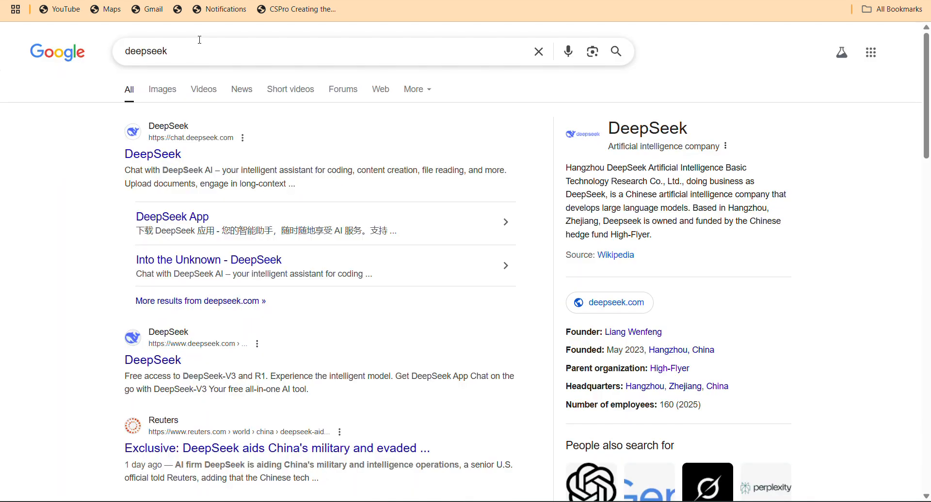
{"action": "left_click", "coordinate": [156, 156]}
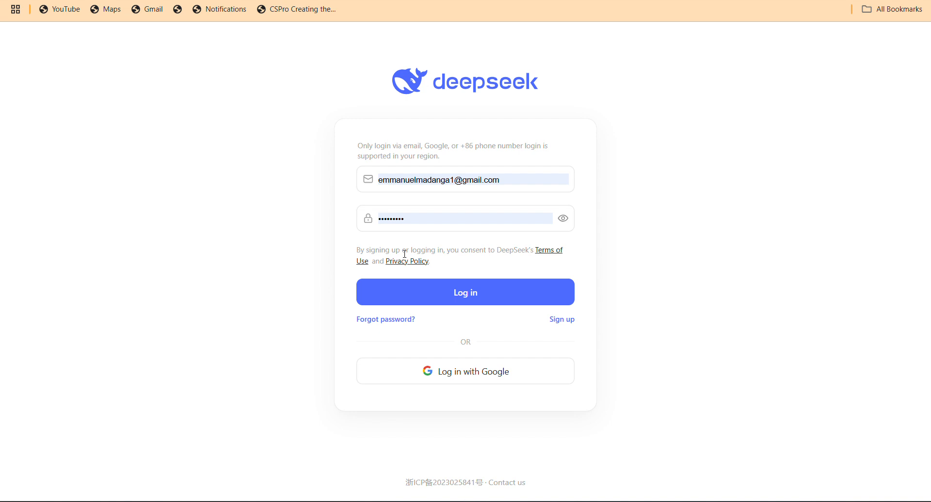
{"action": "left_click", "coordinate": [447, 290]}
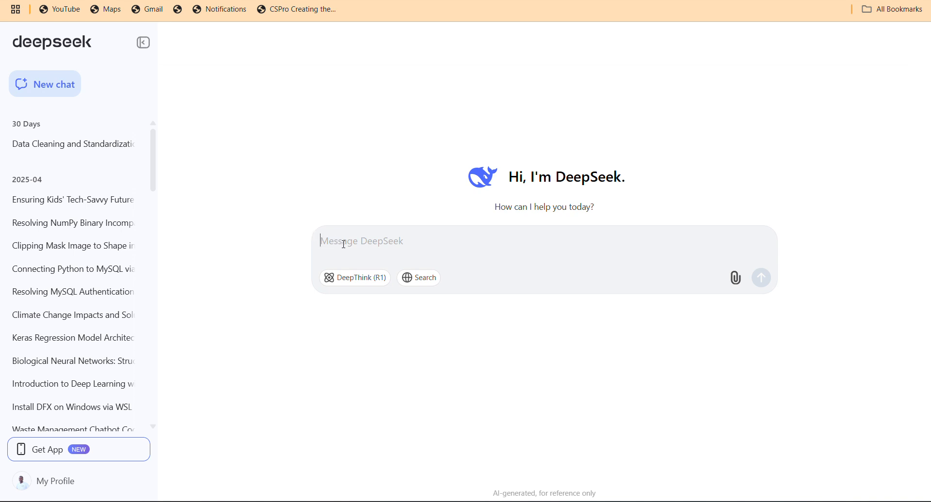
- Compose the prompt 'Kindly help me create Feedback form questions for Digital Skills Program by Beyond Data ICT'
{"action": "key", "text": "ctrl+v"}
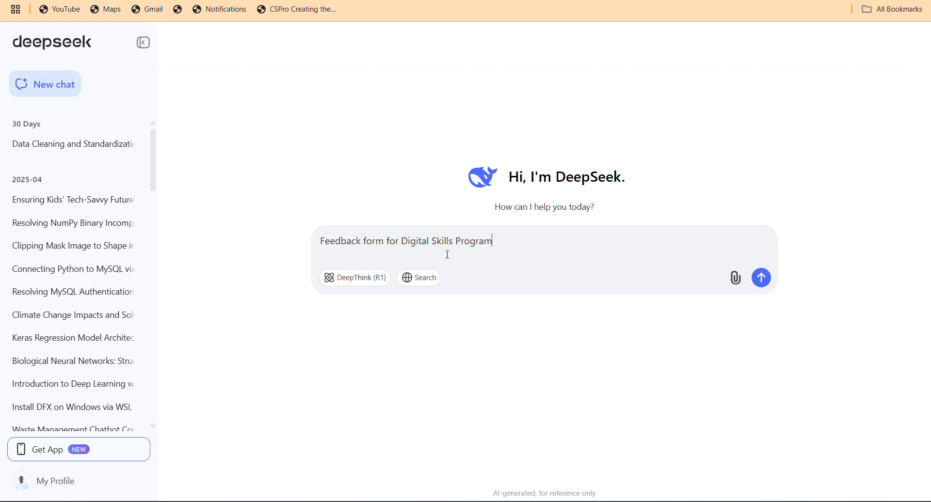
{"action": "type", "text": "by Beyond Data ICT"}
{"action": "left_click", "coordinate": [324, 241]}
{"action": "type", "text": "Kindly "}
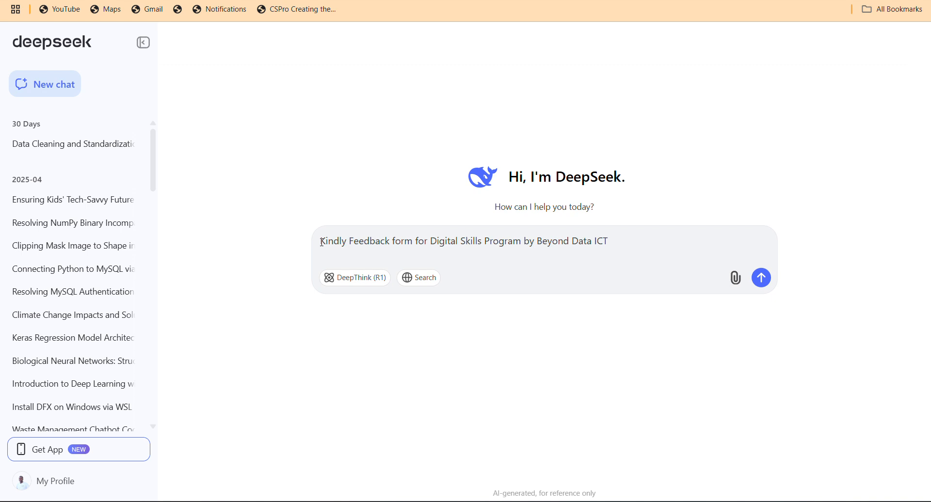
{"action": "type", "text": "help "}
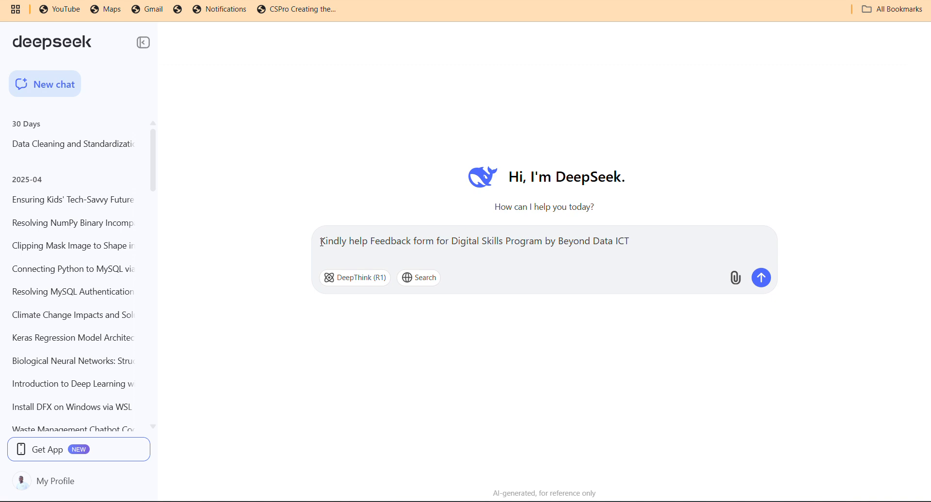
{"action": "type", "text": "me creat"}
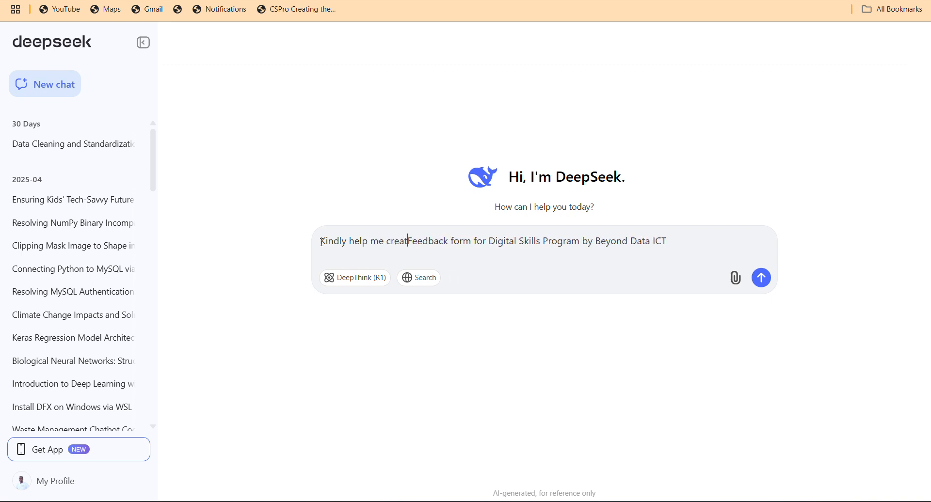
{"action": "type", "text": "e"}
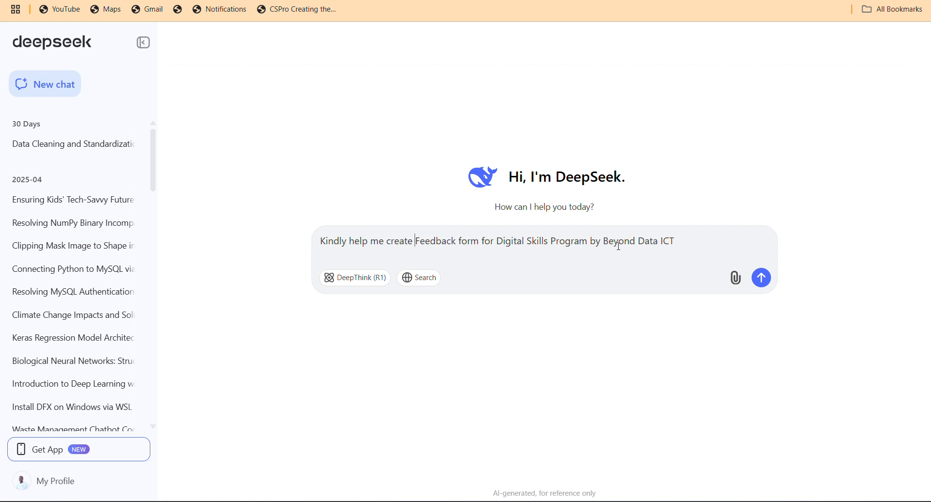
{"action": "left_click", "coordinate": [481, 241]}
{"action": "type", "text": "qu"}
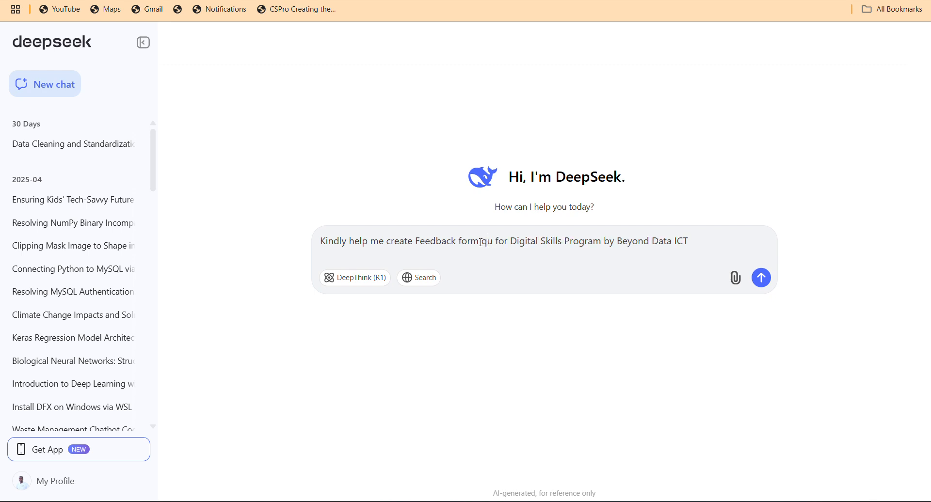
{"action": "type", "text": "estions"}
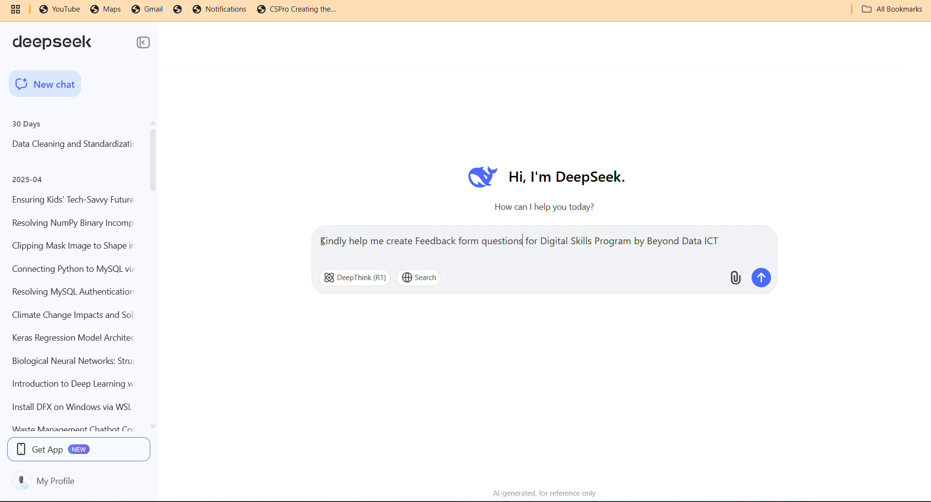
{"action": "key", "text": "shift+Return"}
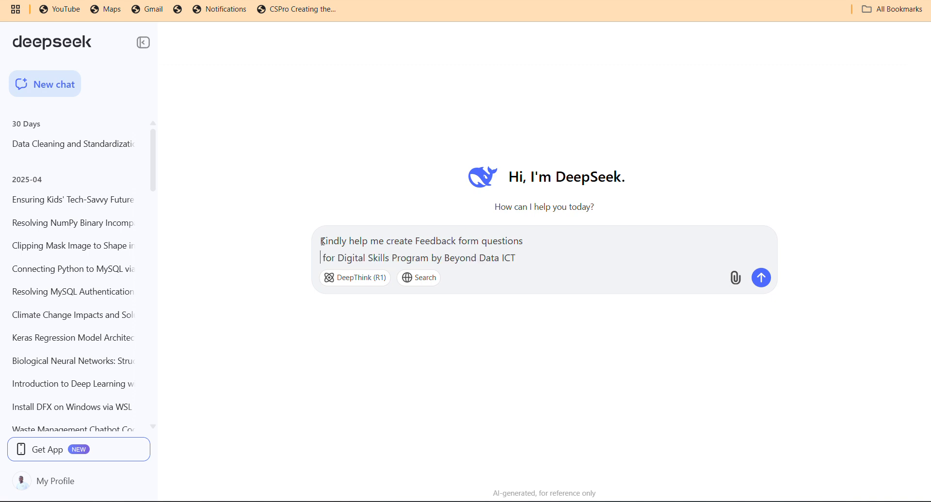
{"action": "key", "text": "BackSpace"}
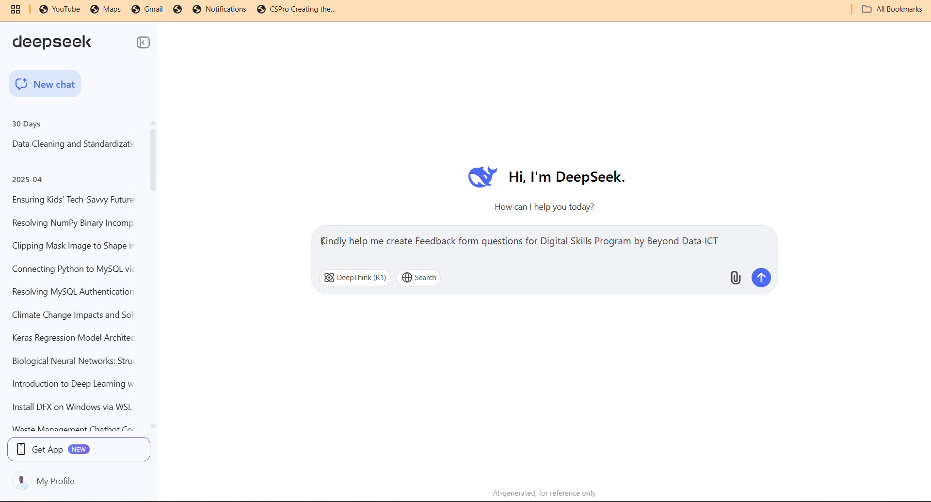
- Send the prompt, review DeepSeek's sectioned feedback questions, and return to the Feedback form document
{"action": "key", "text": "Return"}
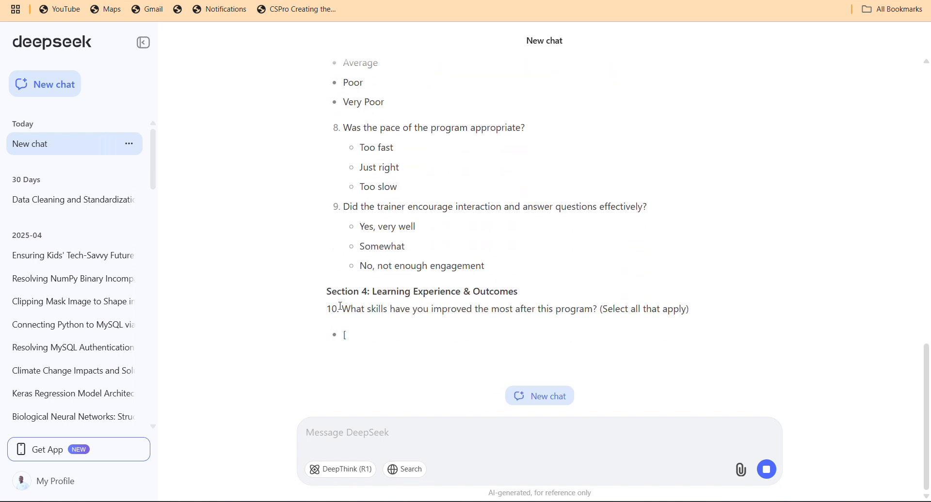
{"action": "scroll", "coordinate": [341, 310], "scroll_direction": "up", "scroll_amount": 10}
{"action": "scroll", "coordinate": [539, 243], "scroll_direction": "up", "scroll_amount": 5}
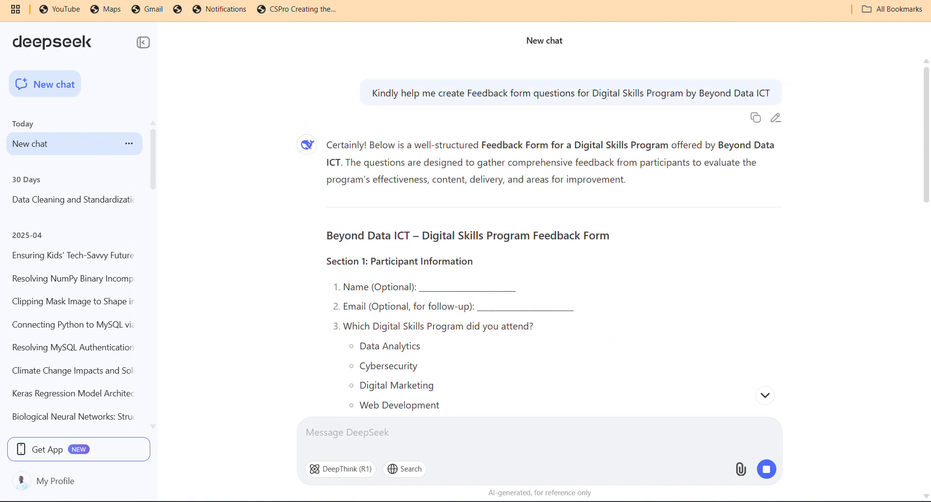
{"action": "scroll", "coordinate": [352, 127], "scroll_direction": "down", "scroll_amount": 4}
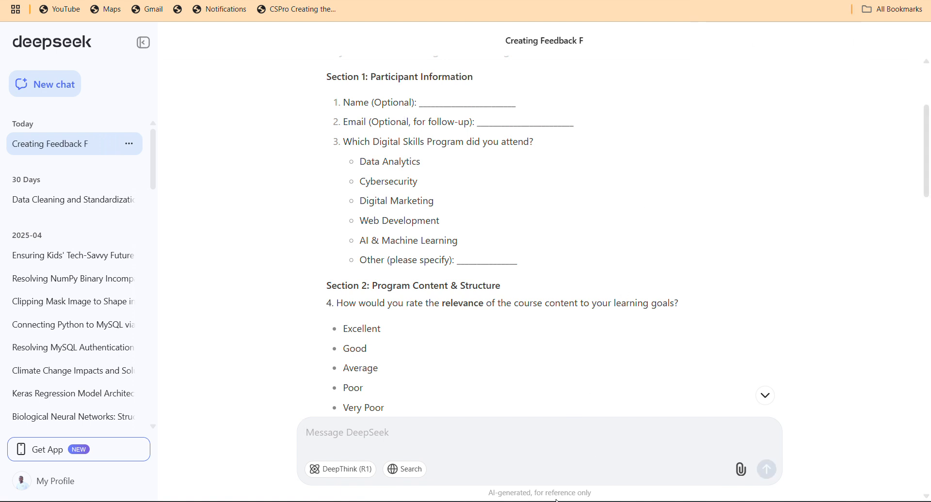
{"action": "left_click", "coordinate": [638, 474]}
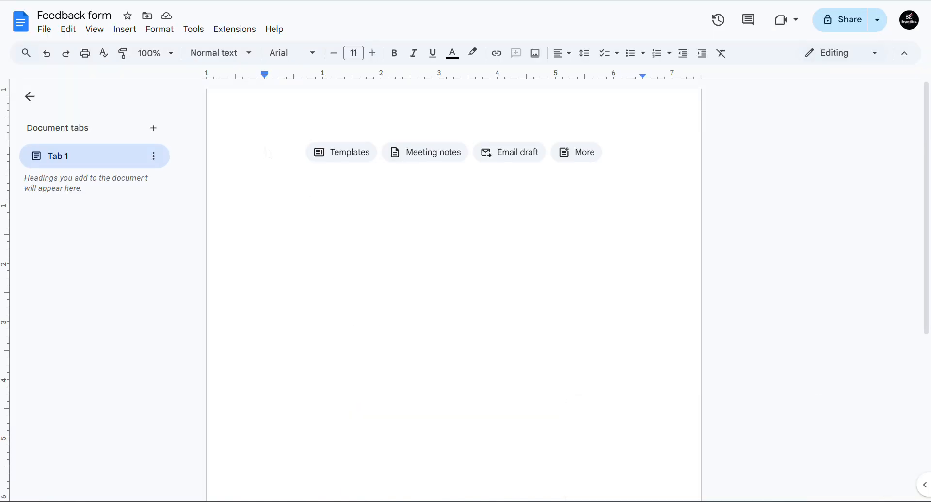
- Type a Data heading with two dash bullets, Numerical and Categorical Data
{"action": "type", "text": "Cata"}
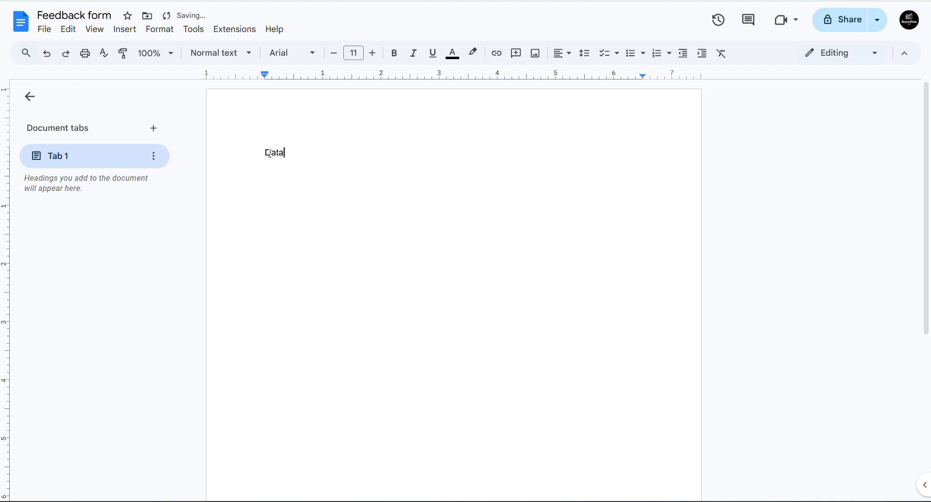
{"action": "key", "text": "Return"}
{"action": "type", "text": "-"}
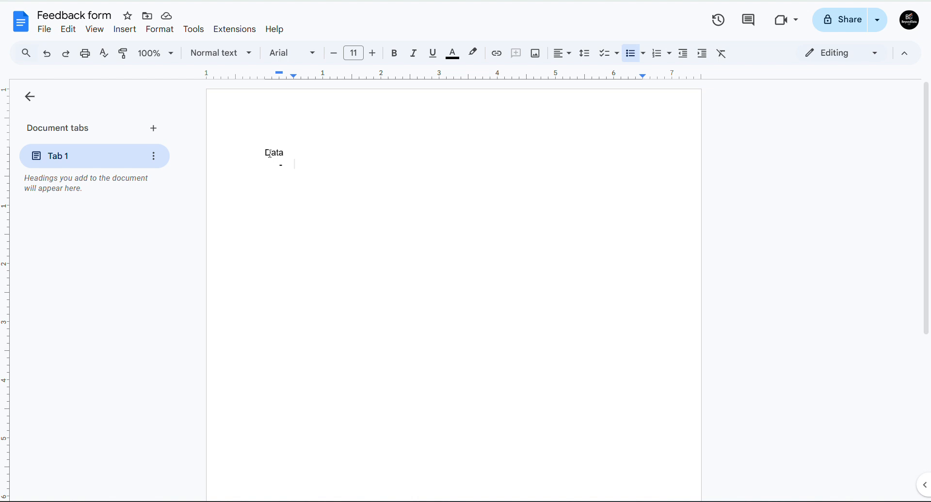
{"action": "type", "text": "Numerical"}
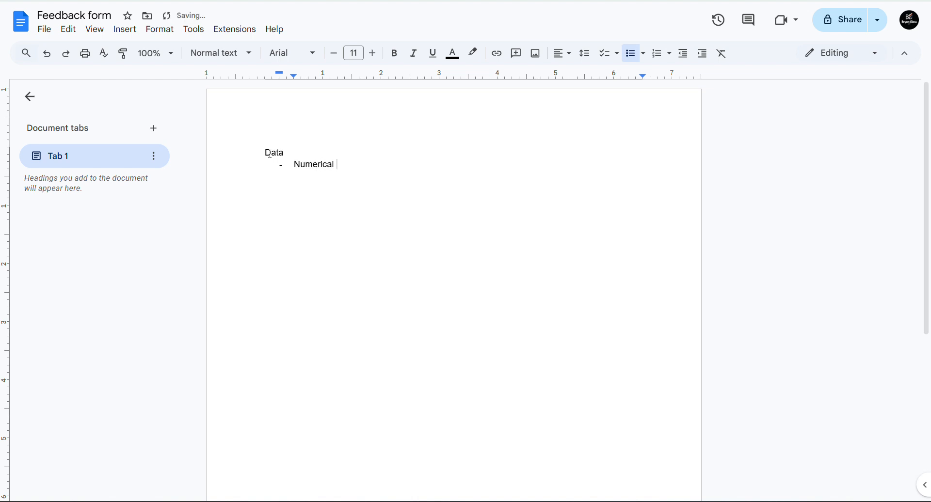
{"action": "key", "text": "Return"}
{"action": "type", "text": "Categorical Data"}
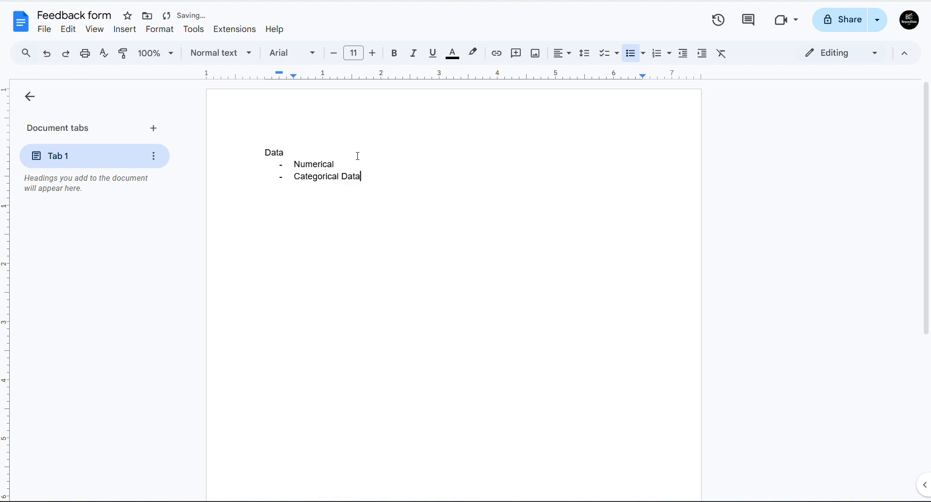
- Extend the bullets to 'Numerical Data - Discrete, continuous' and 'Categorical Data - Nominal or ordinal Data'
{"action": "left_click", "coordinate": [357, 154]}
{"action": "left_click", "coordinate": [350, 165]}
{"action": "type", "text": "Data - Discrete , contin"}
{"action": "type", "text": "ou"}
{"action": "key", "text": "BackSpace"}
{"action": "key", "text": "BackSpace"}
{"action": "type", "text": "inuous"}
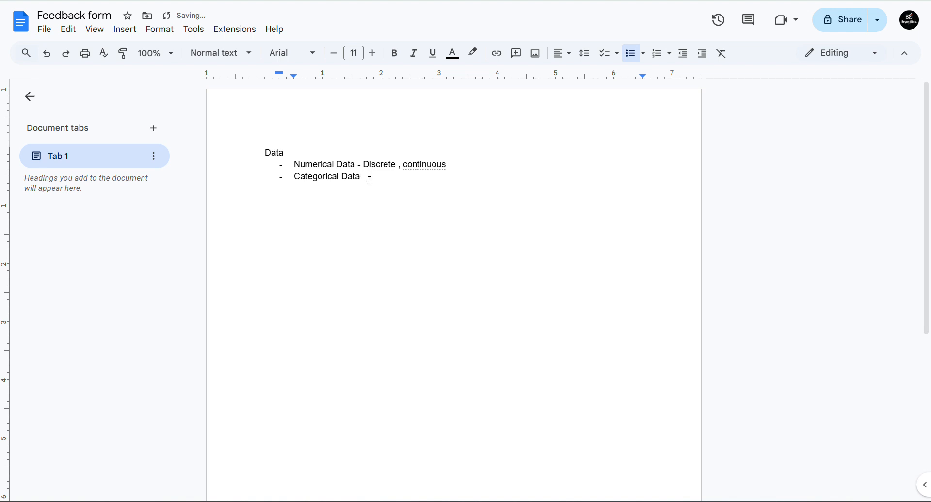
{"action": "left_click", "coordinate": [371, 180]}
{"action": "type", "text": "- Nominl"}
{"action": "key", "text": "BackSpace"}
{"action": "type", "text": "al or ordinal Data"}
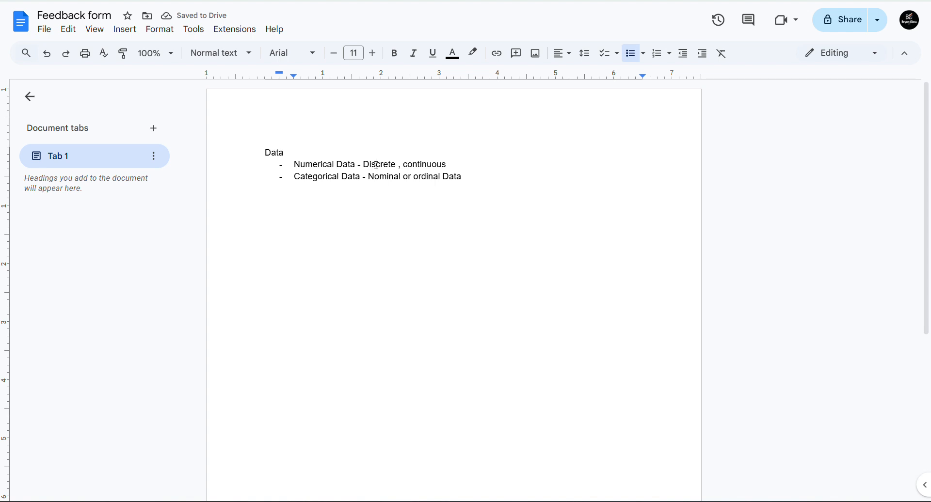
- Add a third bullet 'Gender - Male, female' below Categorical Data
{"action": "left_click", "coordinate": [396, 176]}
{"action": "left_click", "coordinate": [384, 165]}
{"action": "left_click", "coordinate": [331, 184]}
{"action": "left_click", "coordinate": [318, 168]}
{"action": "left_click", "coordinate": [476, 182]}
{"action": "key", "text": "Return"}
{"action": "type", "text": "Gender - "}
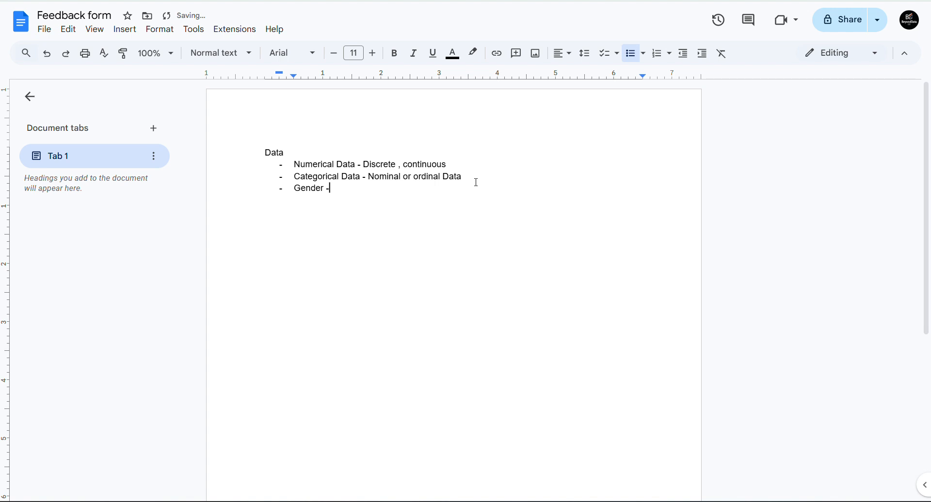
{"action": "type", "text": "Male , female"}
{"action": "key", "text": "Return"}
{"action": "type", "text": "Mari"}
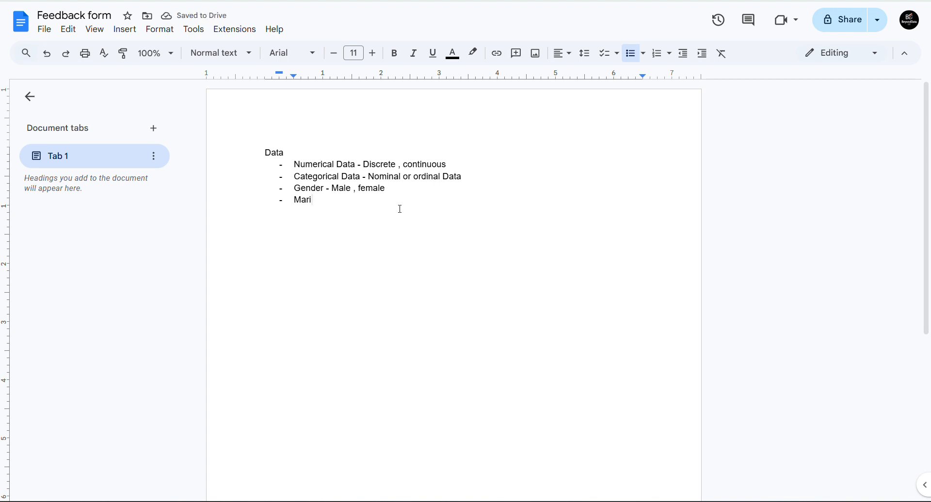
{"action": "key", "text": "BackSpace"}
{"action": "key", "text": "BackSpace"}
{"action": "key", "text": "BackSpace"}
{"action": "key", "text": "BackSpace"}
{"action": "key", "text": "BackSpace"}
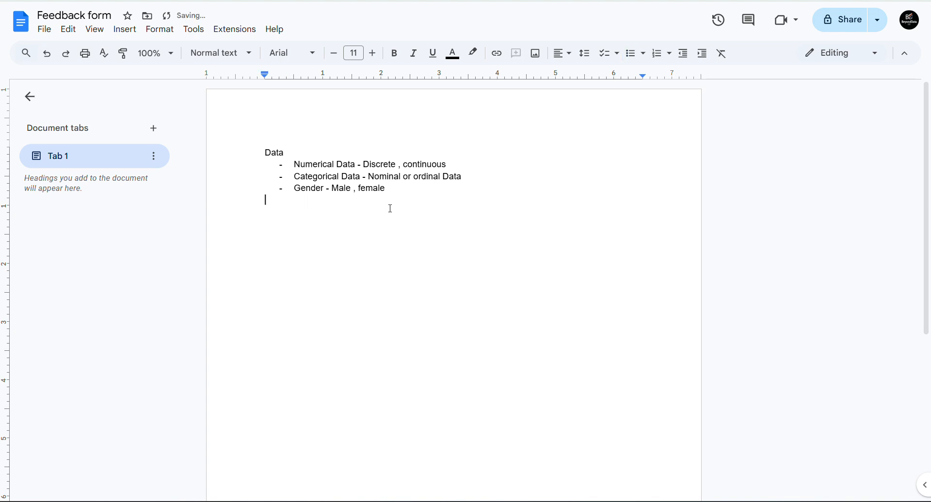
{"action": "key", "text": "BackSpace"}
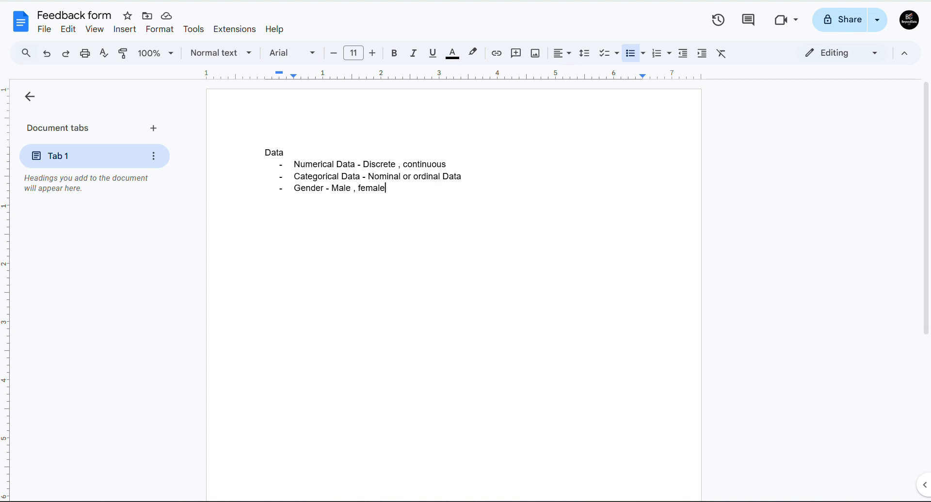
- Switch to the Digital Skills slide deck and show the Introduction to Google Forms slide
{"action": "left_click", "coordinate": [600, 1]}
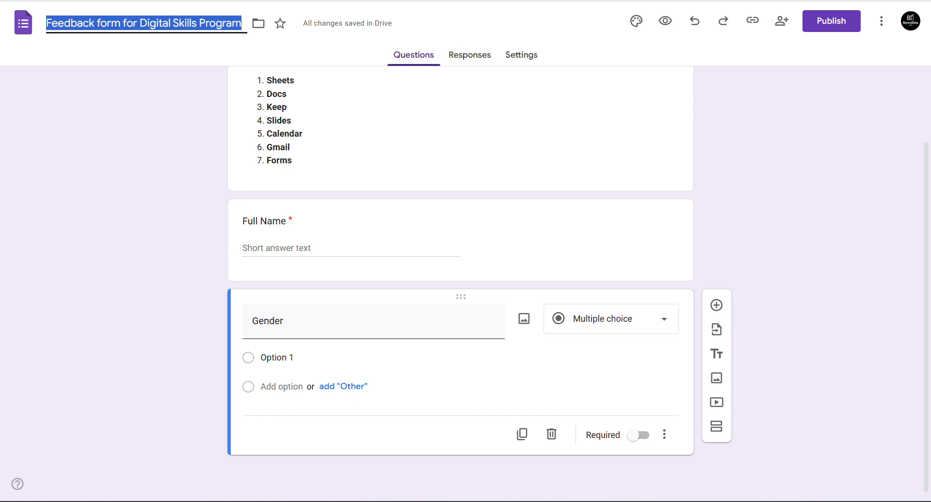
{"action": "key", "text": "alt+Tab"}
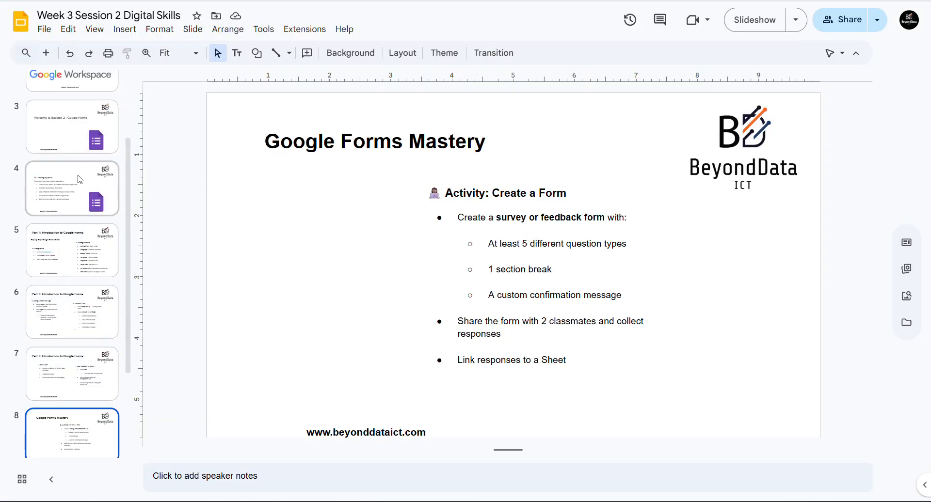
{"action": "left_click", "coordinate": [80, 179]}
{"action": "key", "text": "Down"}
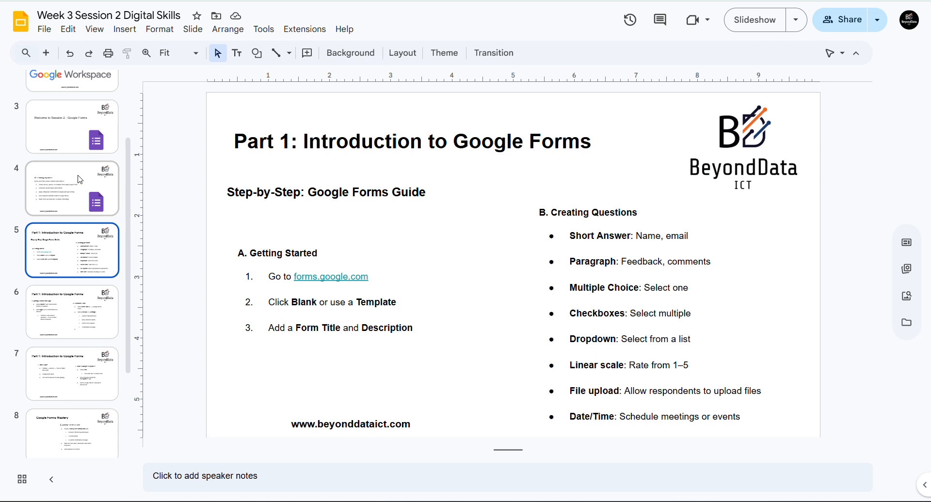
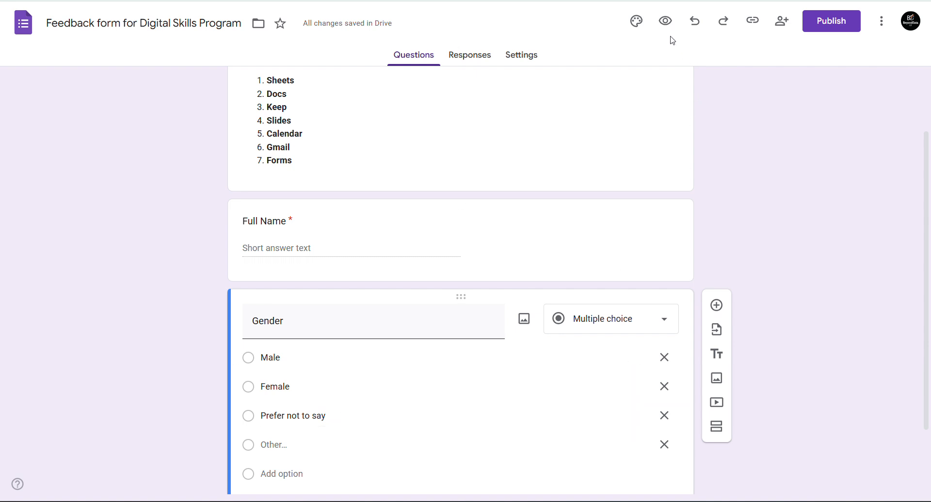
- Preview the form and try typing a test answer in the Other field, then clear it
{"action": "left_click", "coordinate": [665, 21]}
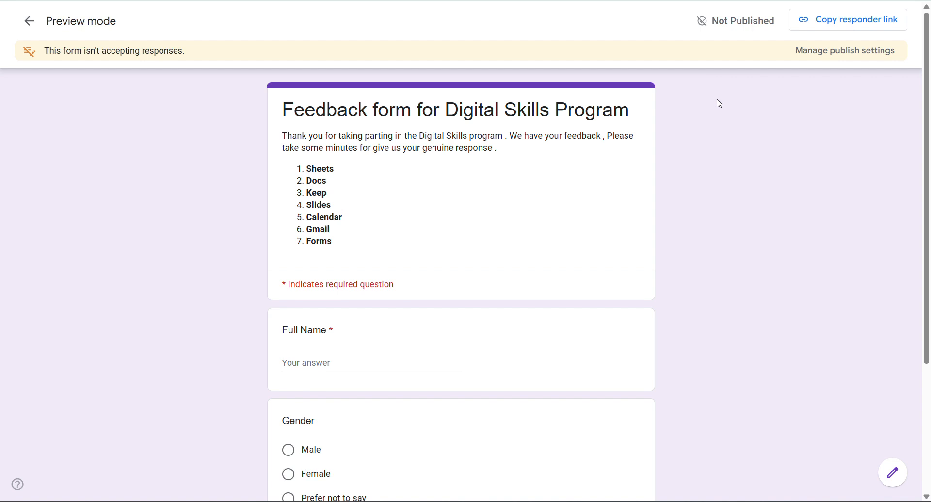
{"action": "scroll", "coordinate": [748, 133], "scroll_direction": "down", "scroll_amount": 3}
{"action": "scroll", "coordinate": [544, 123], "scroll_direction": "down", "scroll_amount": 1}
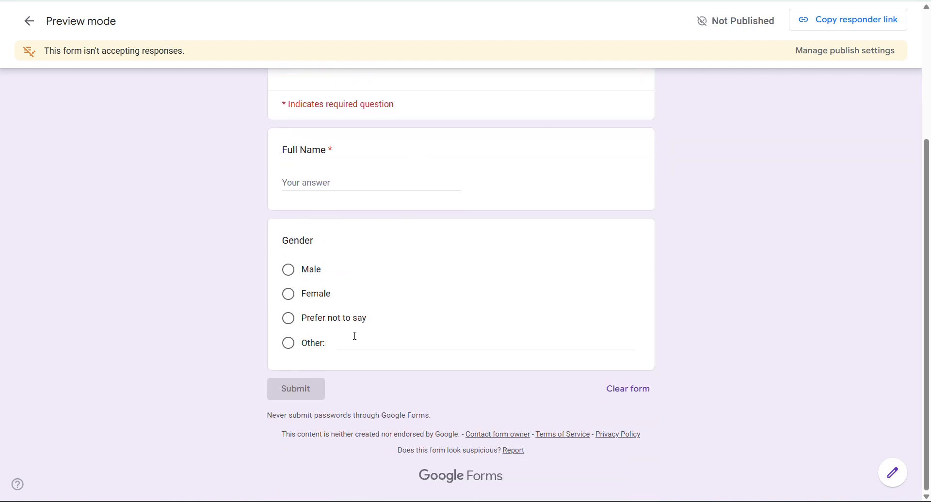
{"action": "type", "text": "vwdbaerrtyjstyjshrs"}
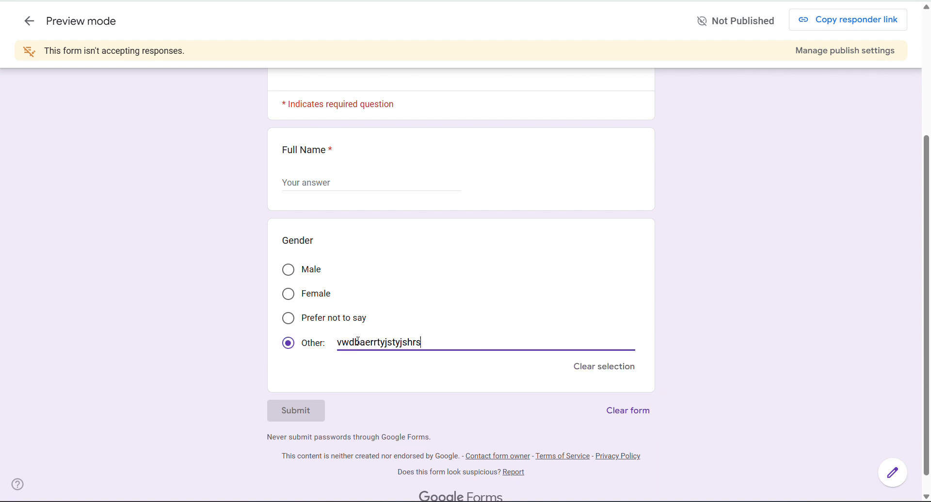
{"action": "type", "text": "haageaarhg"}
{"action": "key", "text": "BackSpace"}
{"action": "key", "text": "BackSpace"}
{"action": "key", "text": "BackSpace"}
{"action": "key", "text": "BackSpace"}
{"action": "key", "text": "BackSpace"}
{"action": "key", "text": "BackSpace"}
{"action": "key", "text": "BackSpace"}
{"action": "key", "text": "BackSpace"}
{"action": "key", "text": "BackSpace"}
{"action": "key", "text": "BackSpace"}
{"action": "key", "text": "BackSpace"}
{"action": "key", "text": "BackSpace"}
{"action": "key", "text": "BackSpace"}
{"action": "key", "text": "BackSpace"}
{"action": "key", "text": "BackSpace"}
{"action": "key", "text": "BackSpace"}
{"action": "key", "text": "BackSpace"}
{"action": "key", "text": "BackSpace"}
{"action": "key", "text": "BackSpace"}
{"action": "key", "text": "BackSpace"}
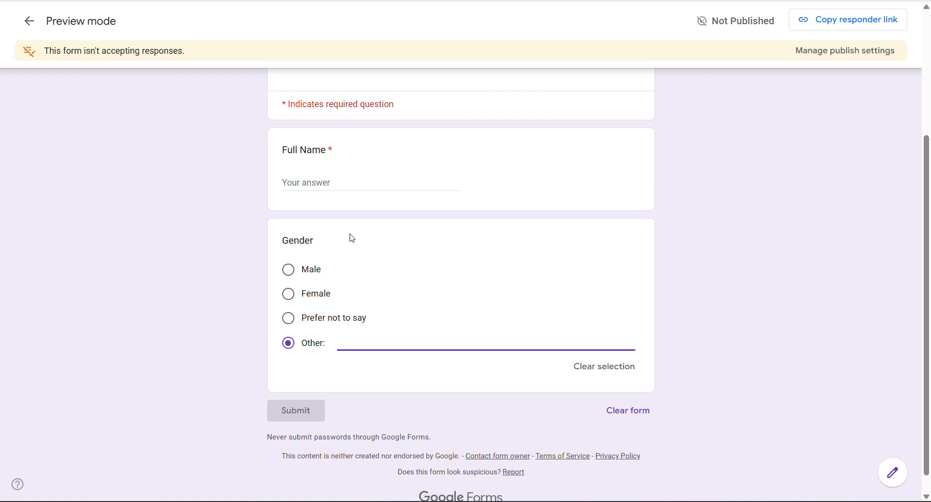
{"action": "key", "text": "ctrl+shift+Tab"}
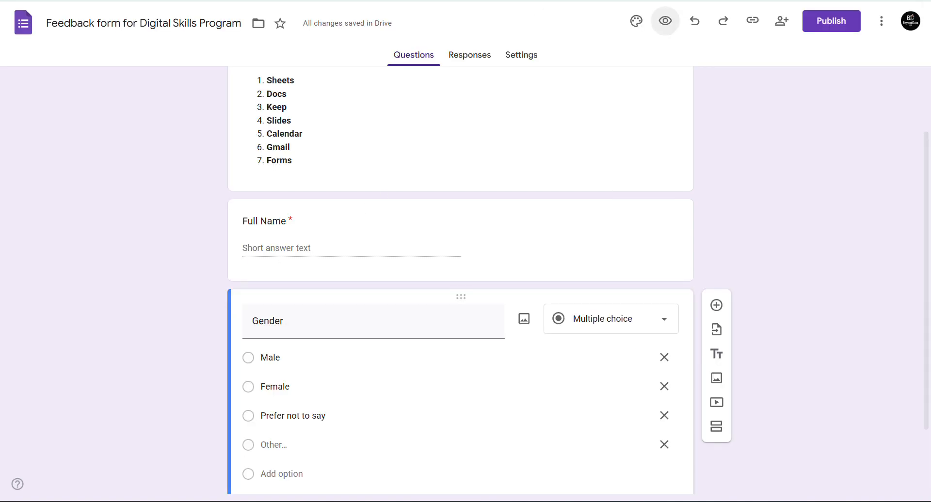
- Change the Gender question to Dropdown and reload the preview tab
{"action": "left_click", "coordinate": [586, 322]}
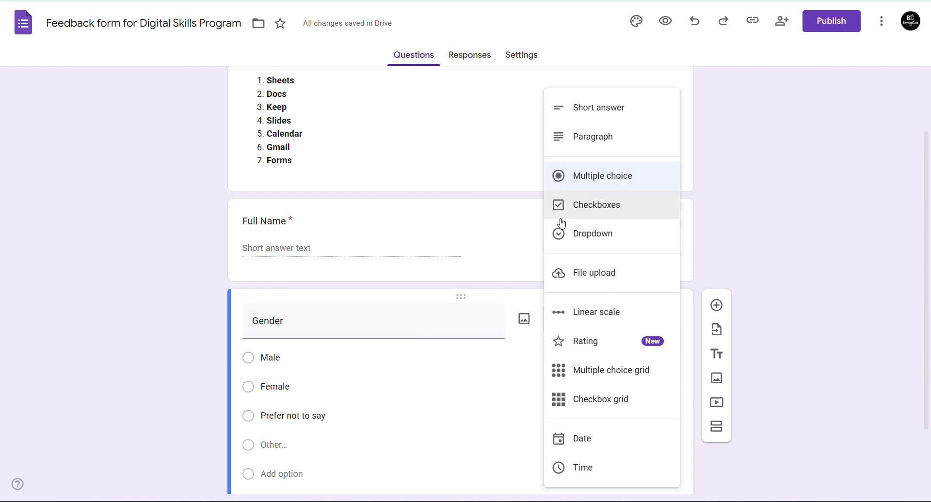
{"action": "left_click", "coordinate": [591, 243]}
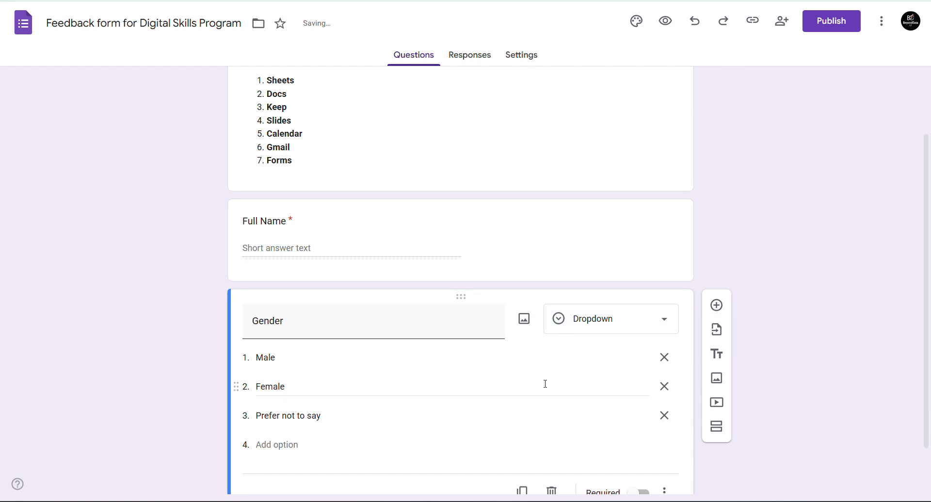
{"action": "left_click", "coordinate": [587, 1]}
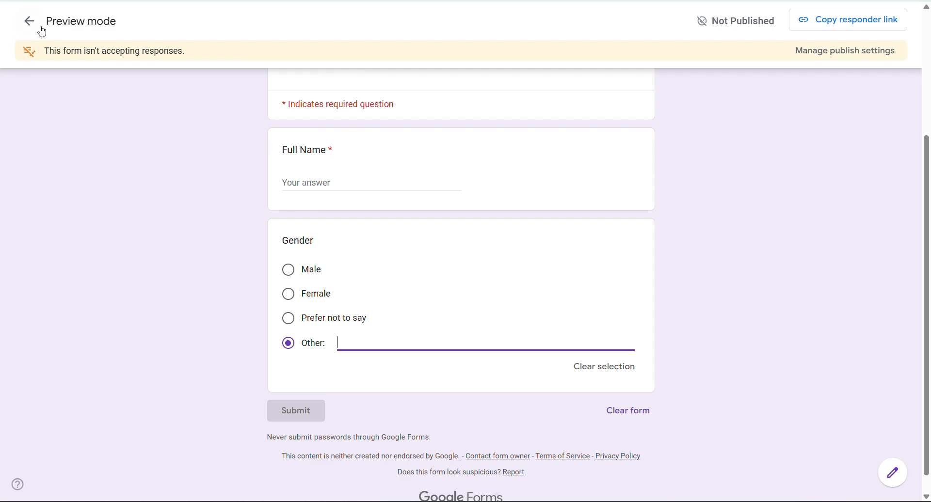
{"action": "key", "text": "F5"}
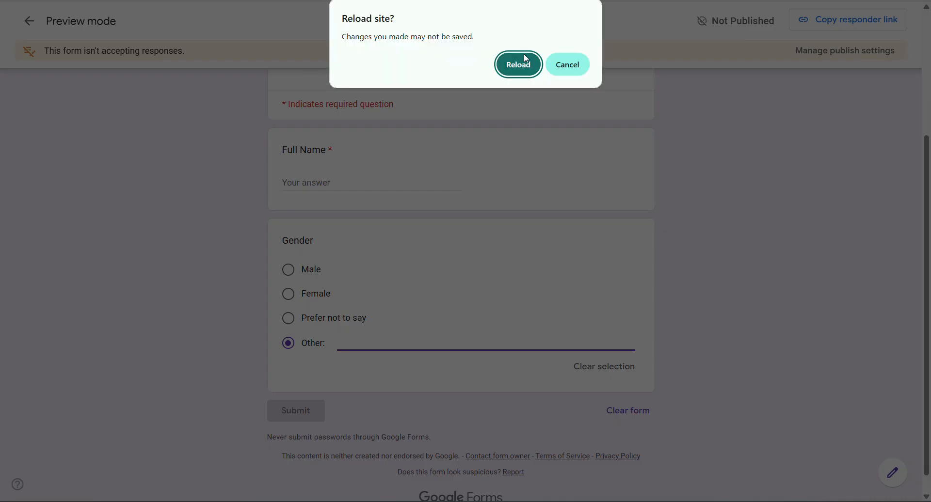
{"action": "left_click", "coordinate": [518, 65]}
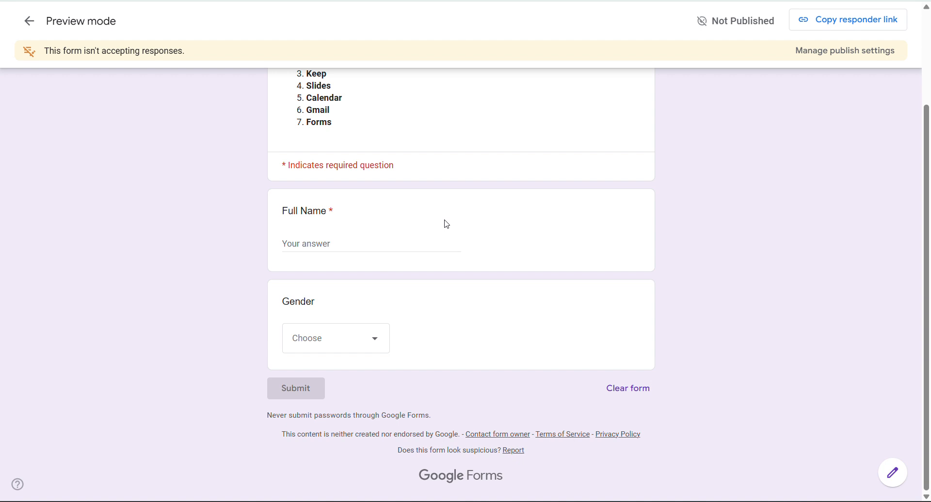
- Test the Gender dropdown by choosing Male, then Female, then Male again
{"action": "left_click", "coordinate": [333, 344]}
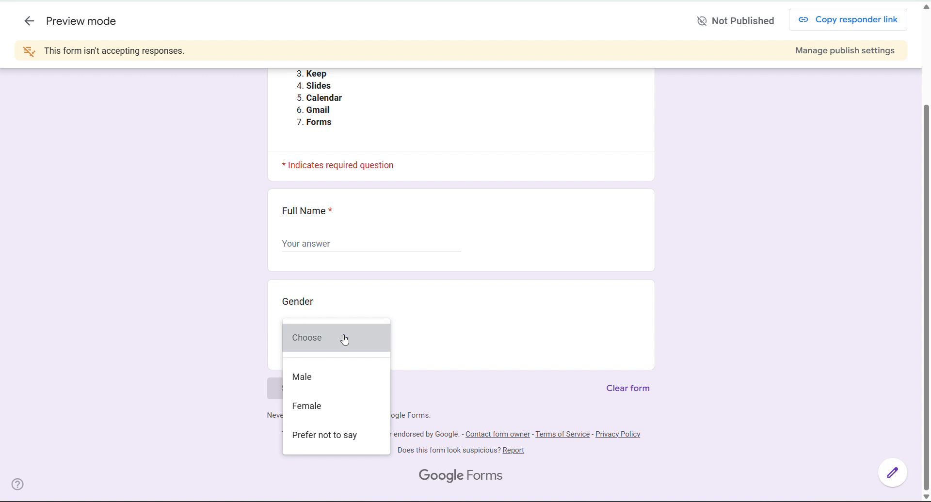
{"action": "left_click", "coordinate": [344, 339]}
{"action": "left_click", "coordinate": [359, 339]}
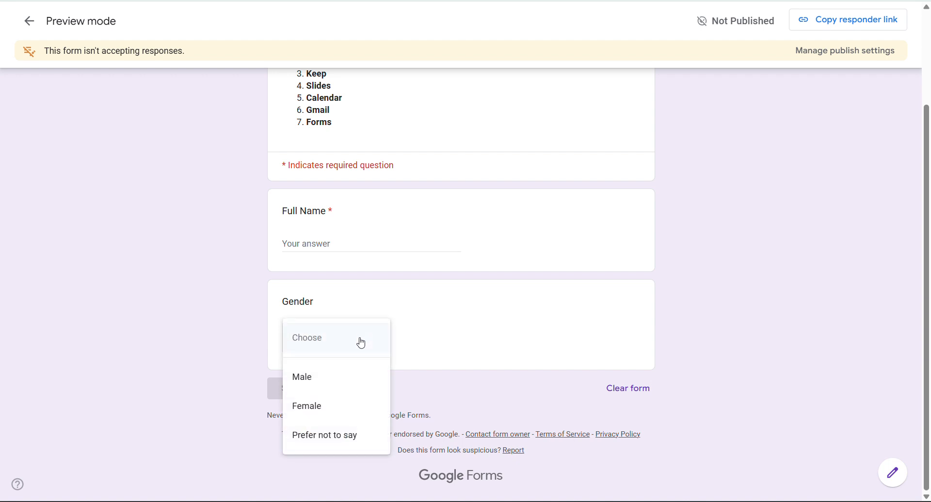
{"action": "left_click", "coordinate": [315, 383]}
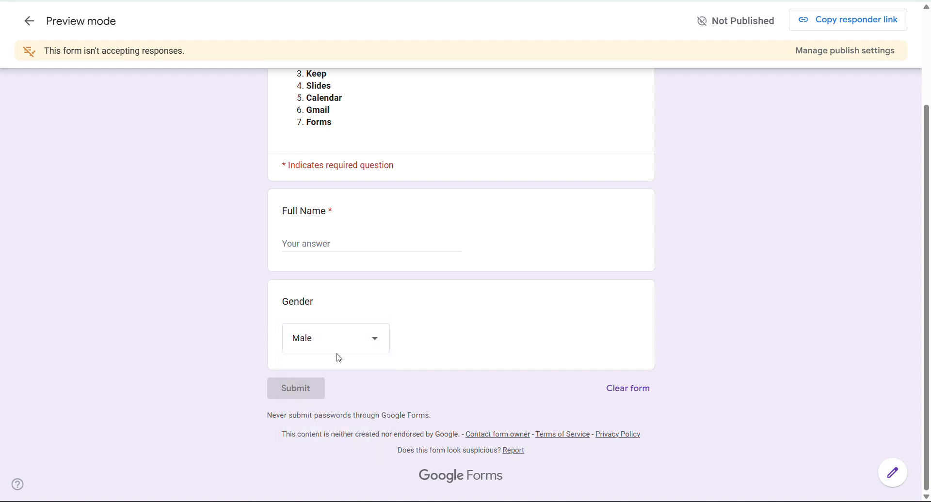
{"action": "left_click", "coordinate": [359, 340]}
{"action": "left_click", "coordinate": [331, 381]}
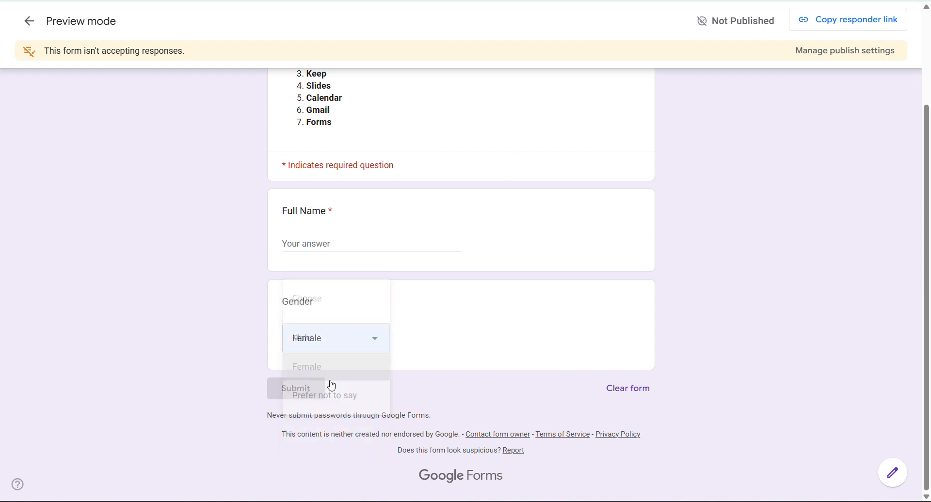
{"action": "left_click", "coordinate": [331, 331]}
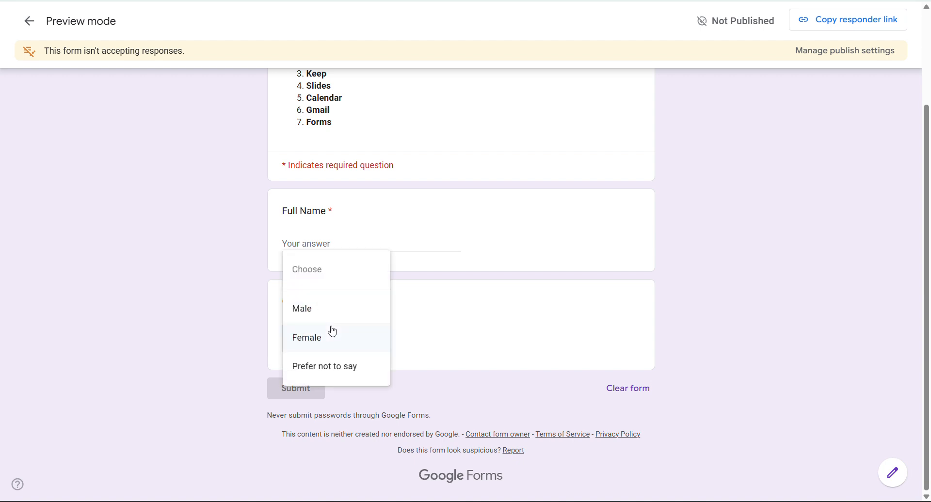
{"action": "left_click", "coordinate": [302, 309]}
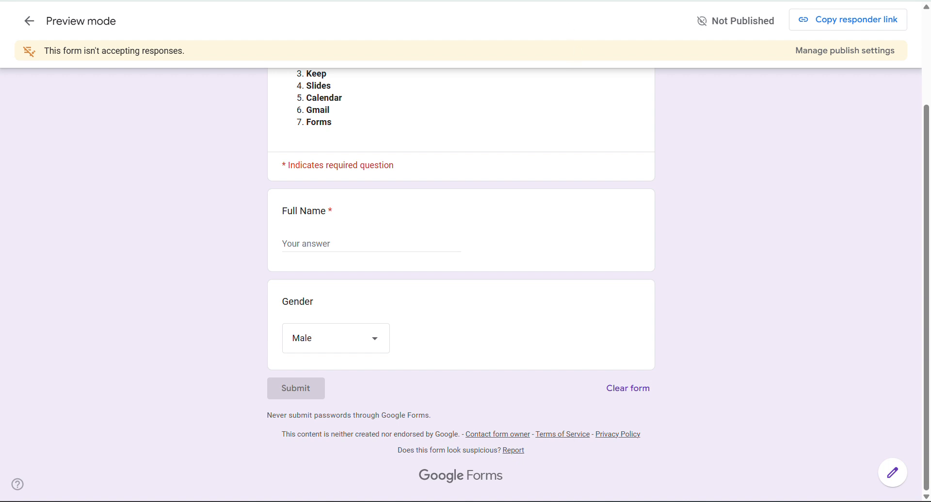
{"action": "left_click", "coordinate": [544, 1]}
{"action": "scroll", "coordinate": [544, 204], "scroll_direction": "down", "scroll_amount": 1}
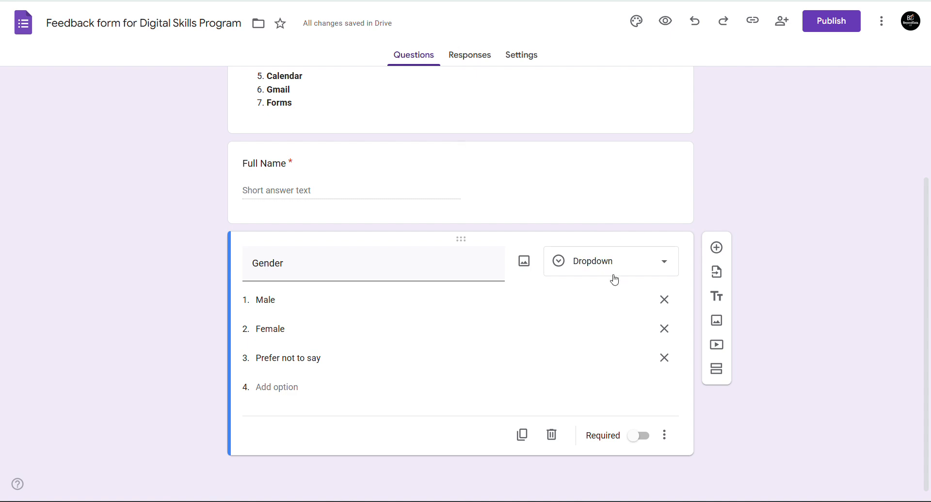
- Turn Gender back into a multiple-choice question and make it required
{"action": "left_click", "coordinate": [614, 280]}
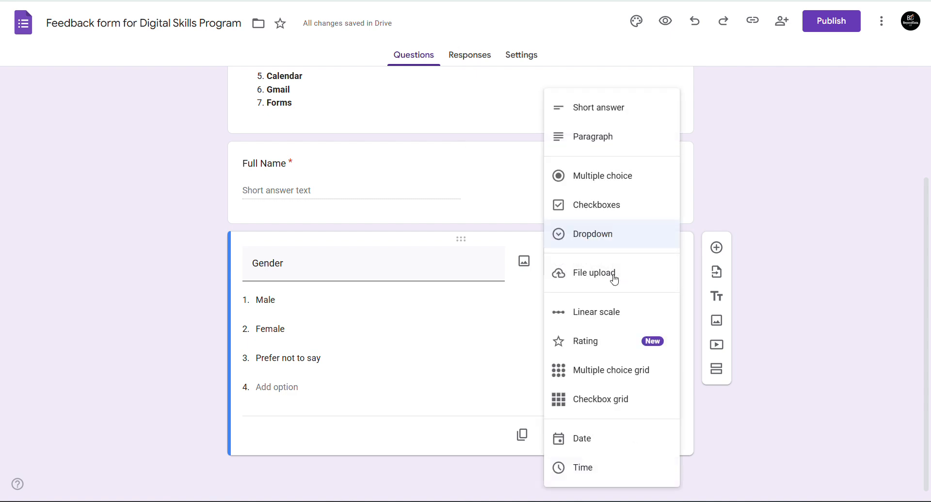
{"action": "left_click", "coordinate": [610, 186]}
{"action": "left_click", "coordinate": [296, 330]}
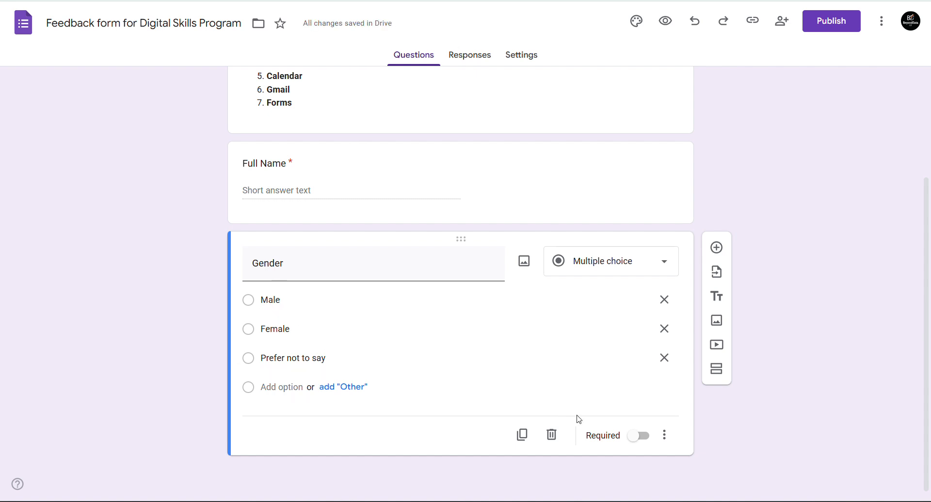
{"action": "left_click", "coordinate": [636, 439]}
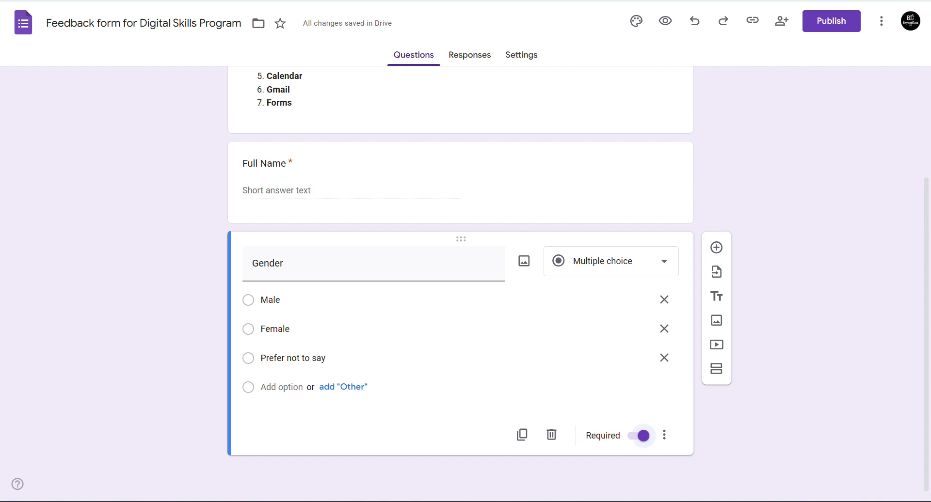
{"action": "key", "text": "ctrl+Tab"}
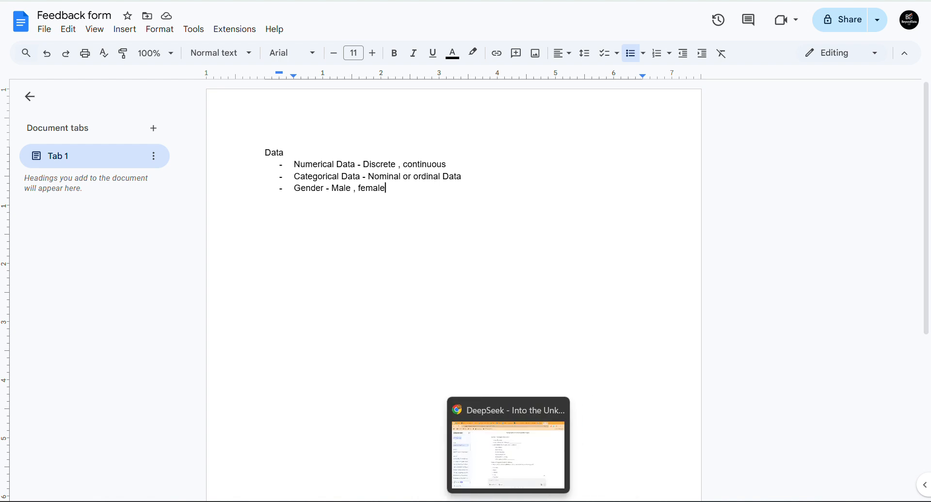
- Select the drafted feedback form text in the DeepSeek chat
{"action": "left_click", "coordinate": [508, 501]}
{"action": "scroll", "coordinate": [419, 226], "scroll_direction": "up", "scroll_amount": 4}
{"action": "scroll", "coordinate": [418, 226], "scroll_direction": "down", "scroll_amount": 4}
{"action": "scroll", "coordinate": [418, 226], "scroll_direction": "up", "scroll_amount": 2}
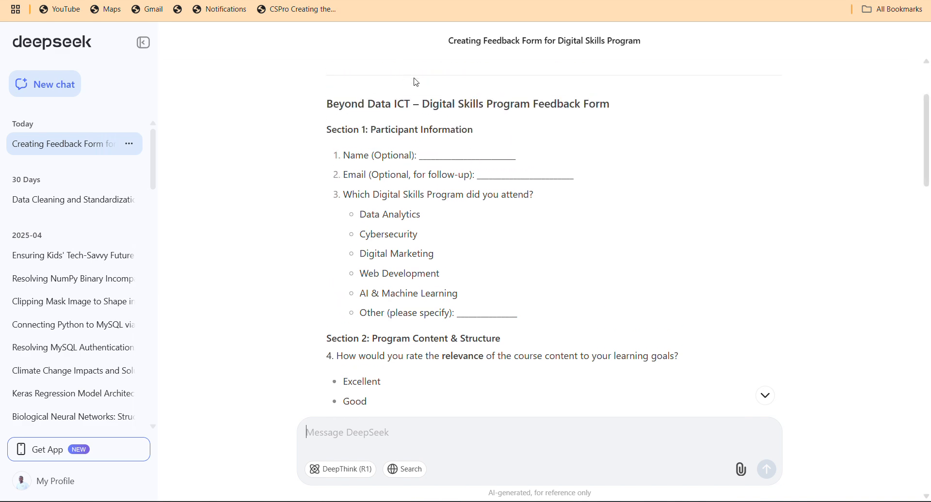
{"action": "left_click_drag", "start_coordinate": [328, 105], "coordinate": [616, 198]}
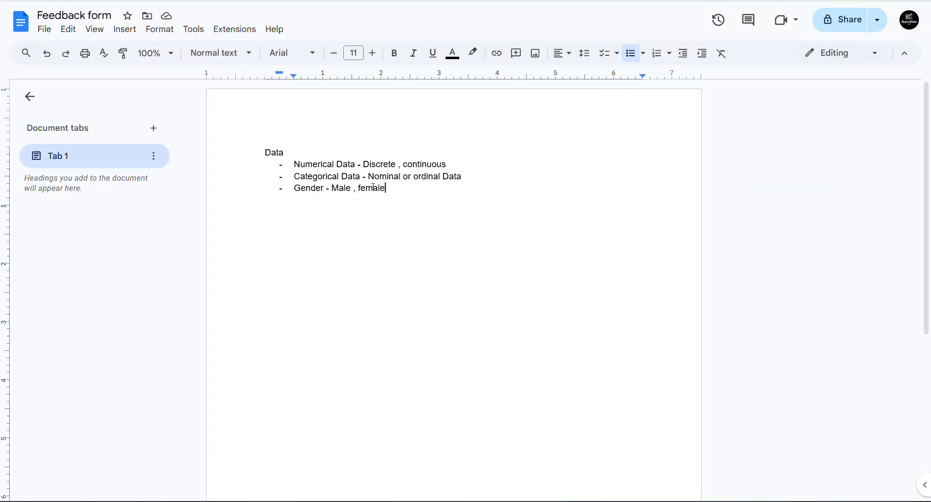
- Paste the drafted feedback form on a new line below the Gender notes
{"action": "key", "text": "Return"}
{"action": "key", "text": "Return"}
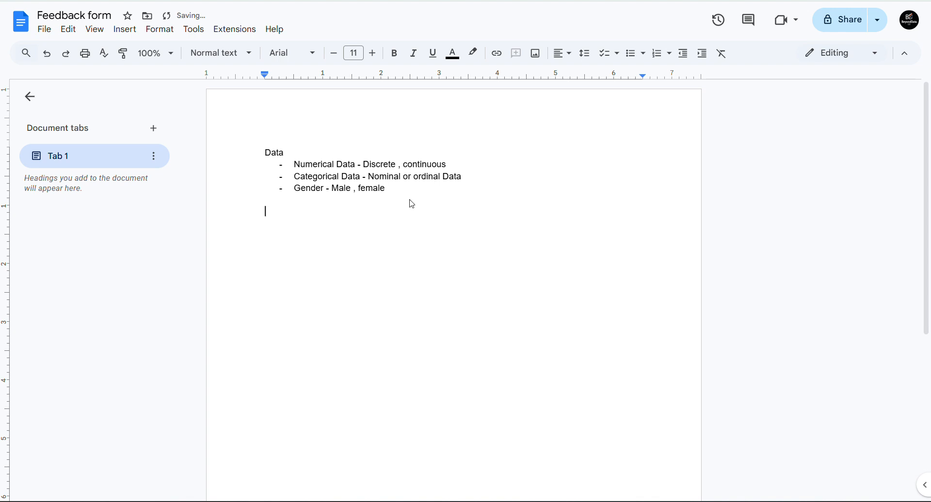
{"action": "key", "text": "ctrl+v"}
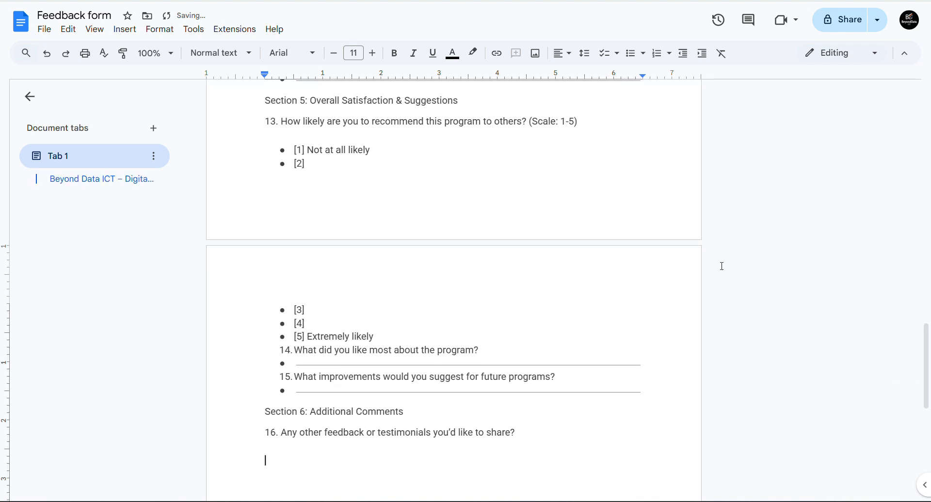
{"action": "left_click_drag", "start_coordinate": [927, 341], "coordinate": [929, 120]}
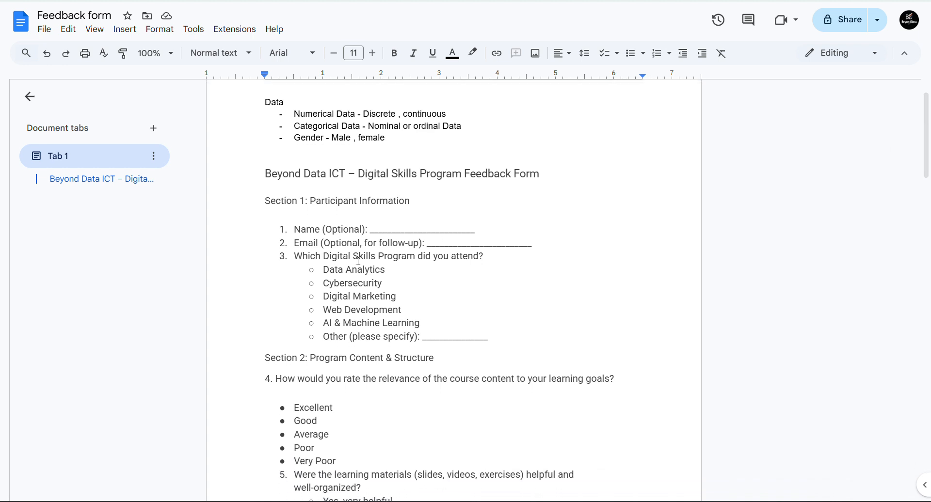
{"action": "left_click", "coordinate": [296, 243]}
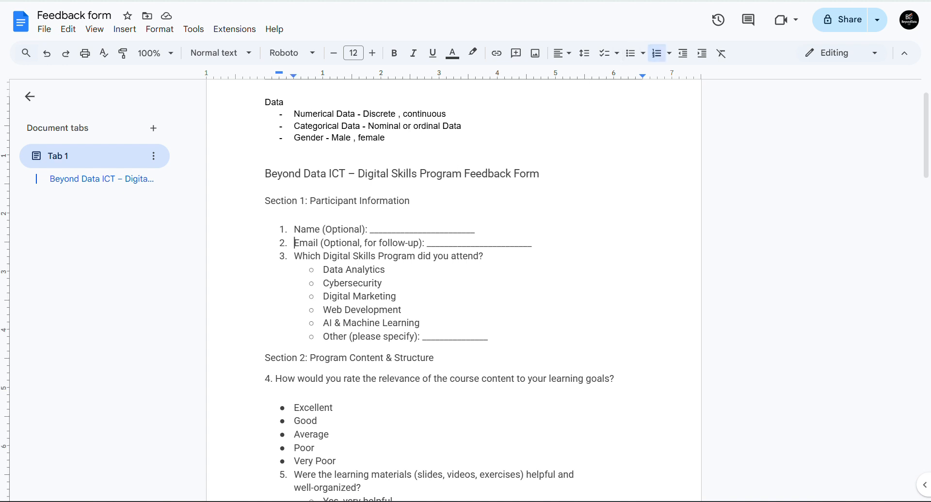
{"action": "key", "text": "ctrl+Tab"}
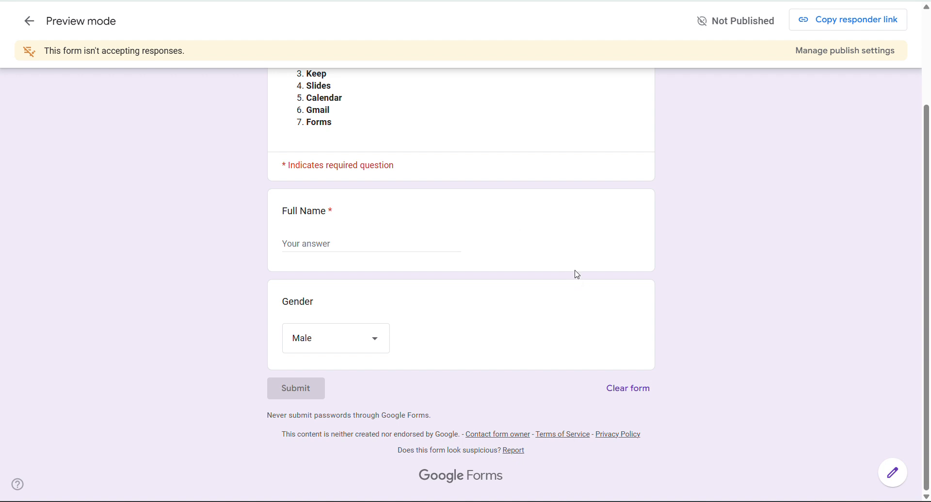
- Add a new question titled 'Email Address' below Gender
{"action": "key", "text": "ctrl+shift+Tab"}
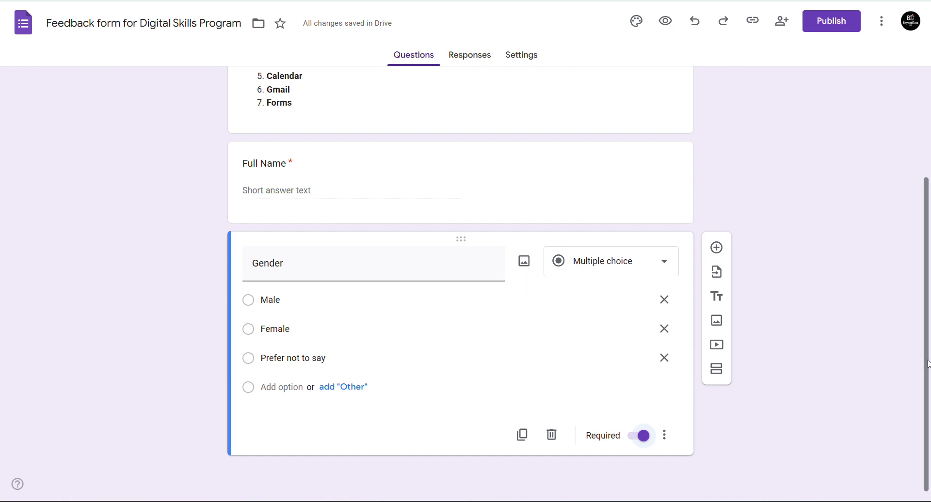
{"action": "scroll", "coordinate": [928, 364], "scroll_direction": "up", "scroll_amount": 3}
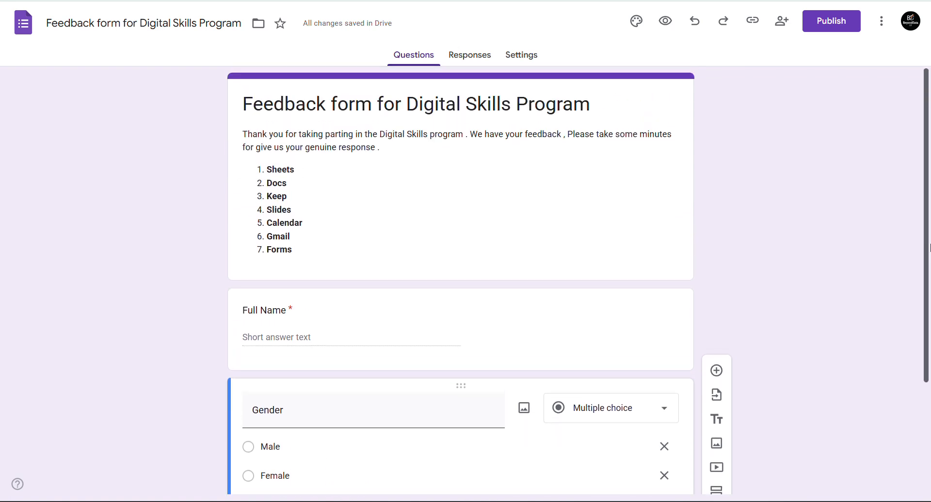
{"action": "scroll", "coordinate": [928, 301], "scroll_direction": "down", "scroll_amount": 3}
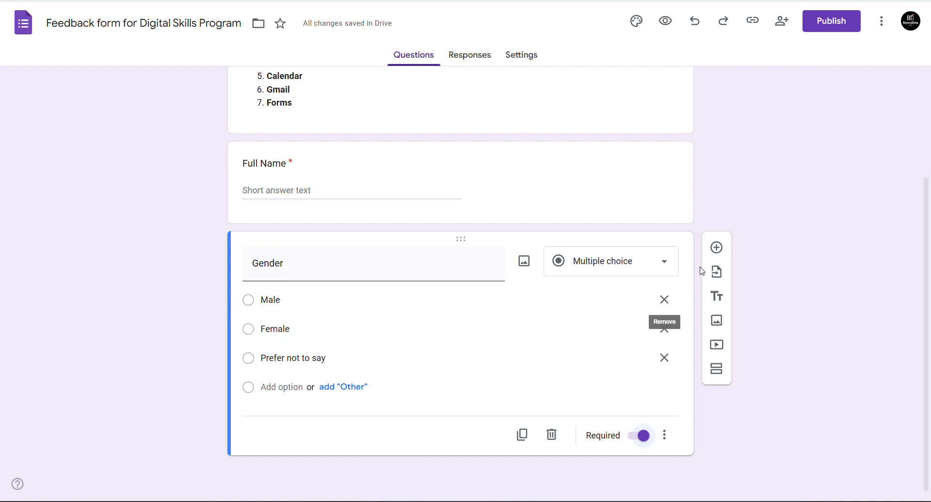
{"action": "left_click", "coordinate": [717, 247]}
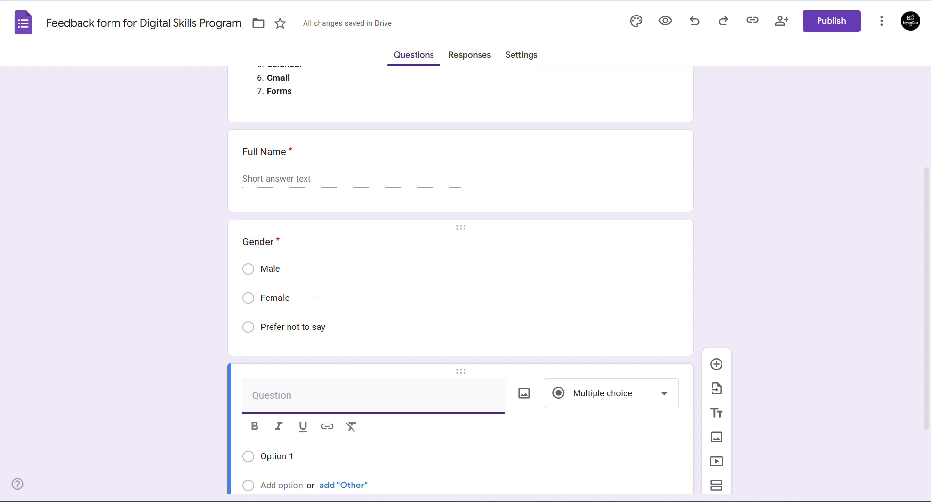
{"action": "type", "text": "Email"}
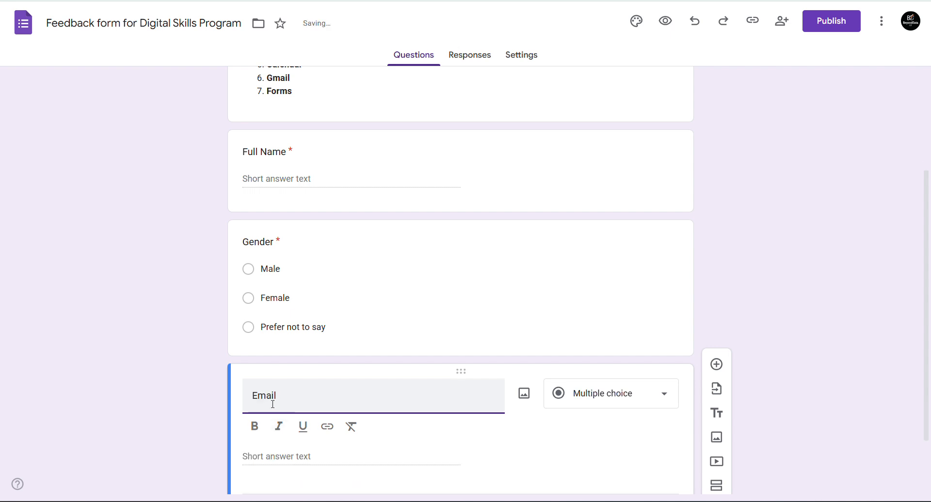
{"action": "type", "text": " Address"}
{"action": "scroll", "coordinate": [317, 411], "scroll_direction": "down", "scroll_amount": 2}
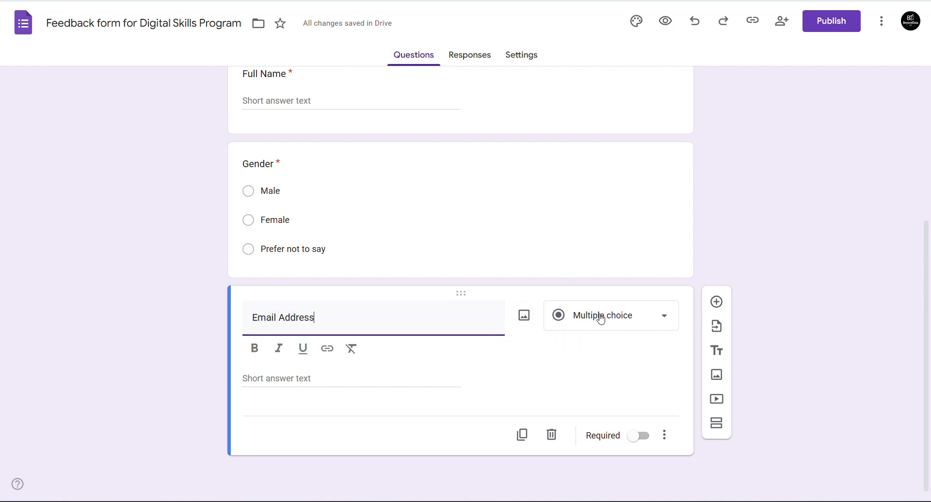
- Retitle the Email Address question to 'Date of birth'
{"action": "triple_click", "coordinate": [393, 322]}
{"action": "type", "text": "Date"}
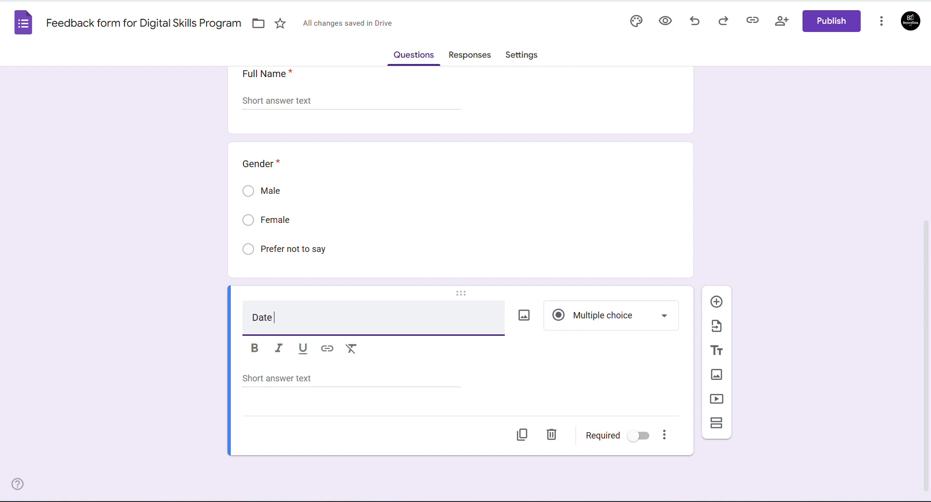
{"action": "key", "text": "Tab"}
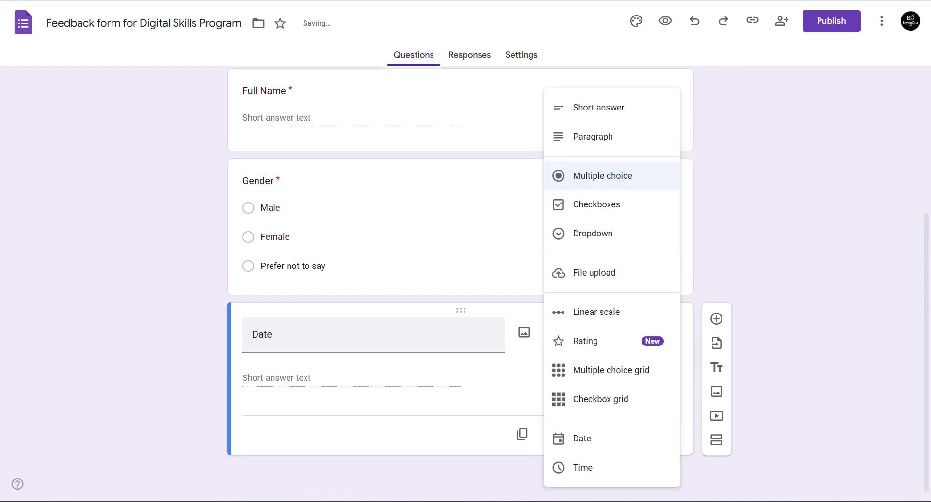
{"action": "left_click", "coordinate": [388, 325]}
{"action": "triple_click", "coordinate": [359, 351]}
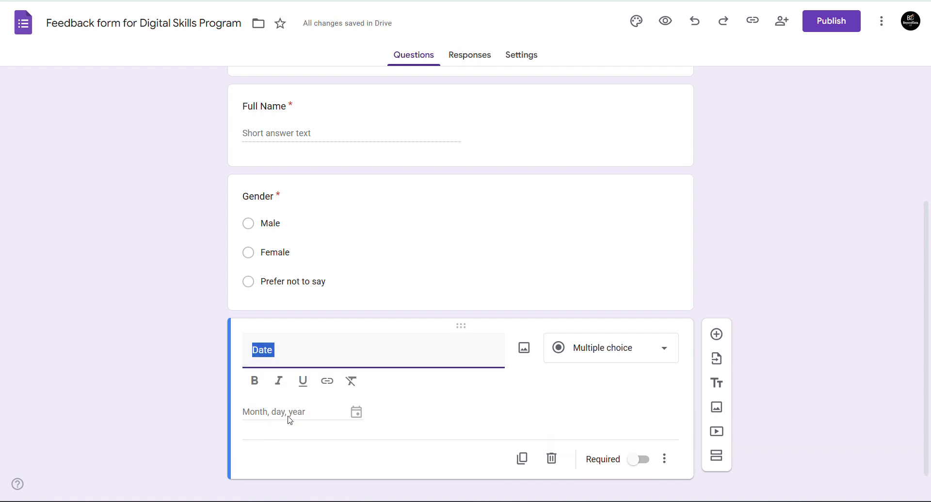
{"action": "left_click", "coordinate": [318, 354]}
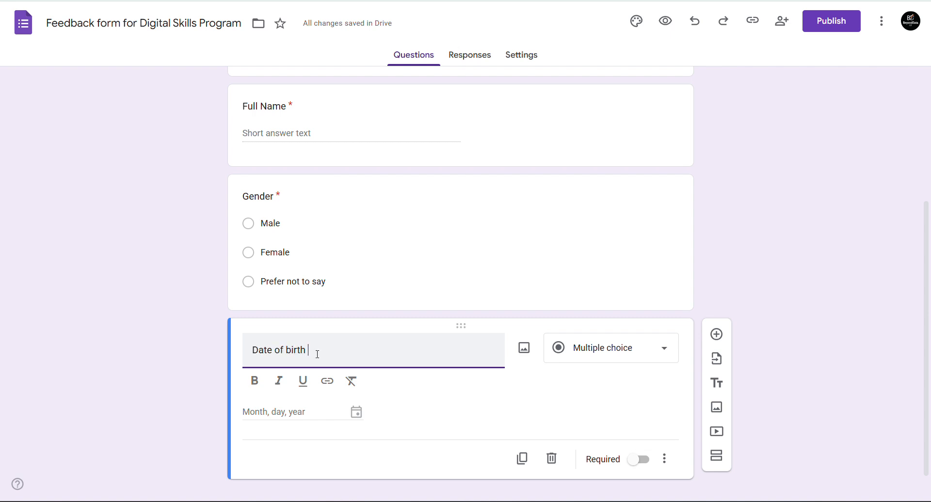
{"action": "key", "text": "Return"}
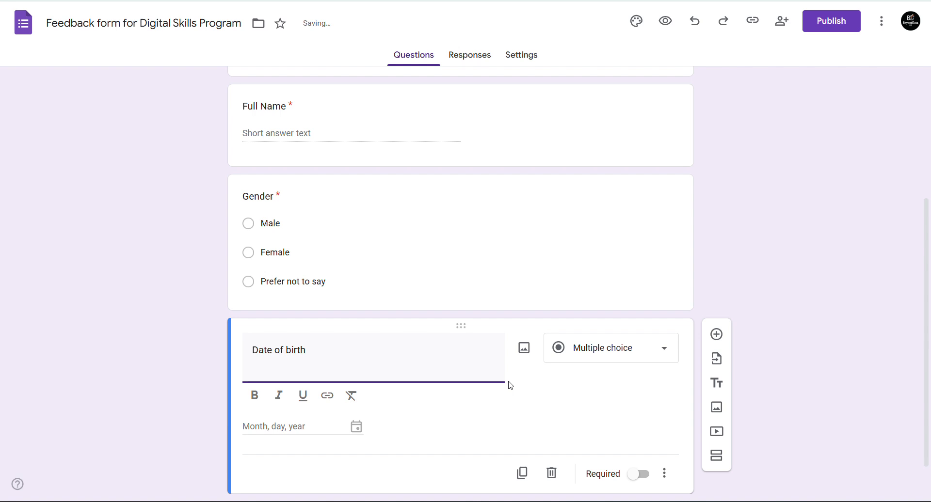
{"action": "key", "text": "BackSpace"}
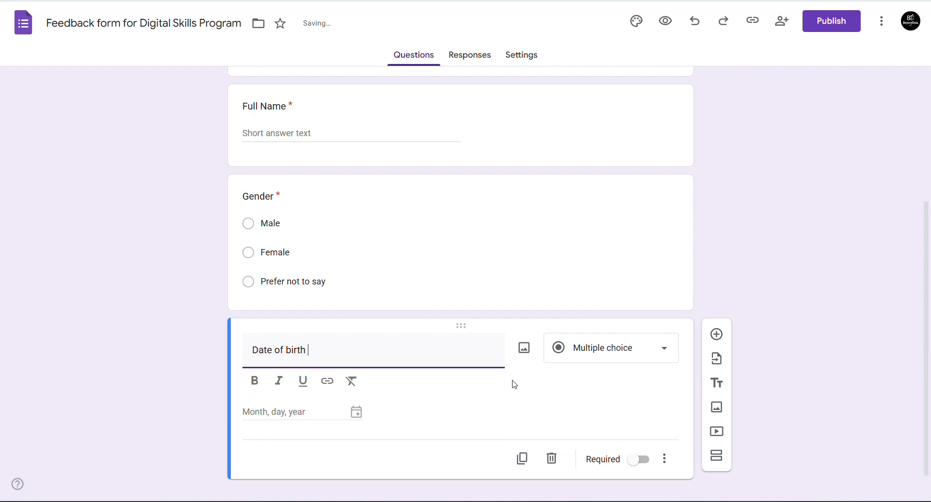
- Add a blank question below and set Date of birth to the Date type
{"action": "left_click", "coordinate": [715, 337]}
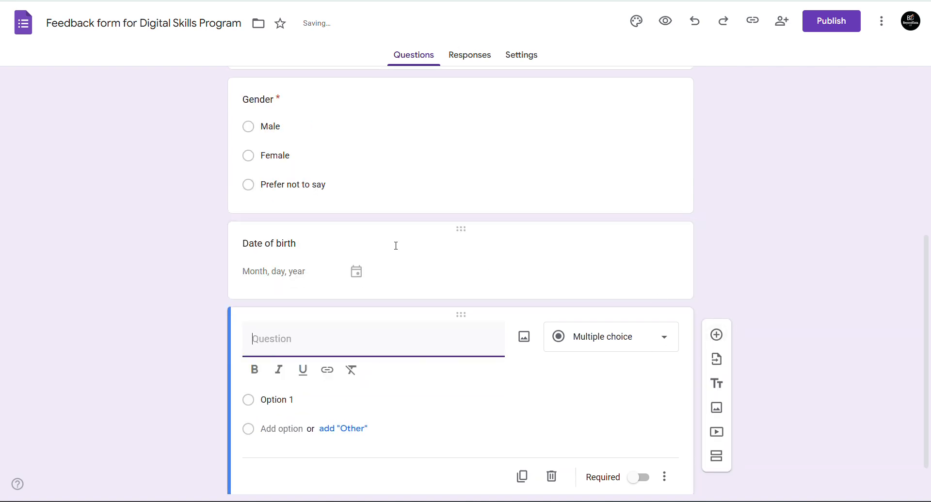
{"action": "left_click", "coordinate": [456, 228]}
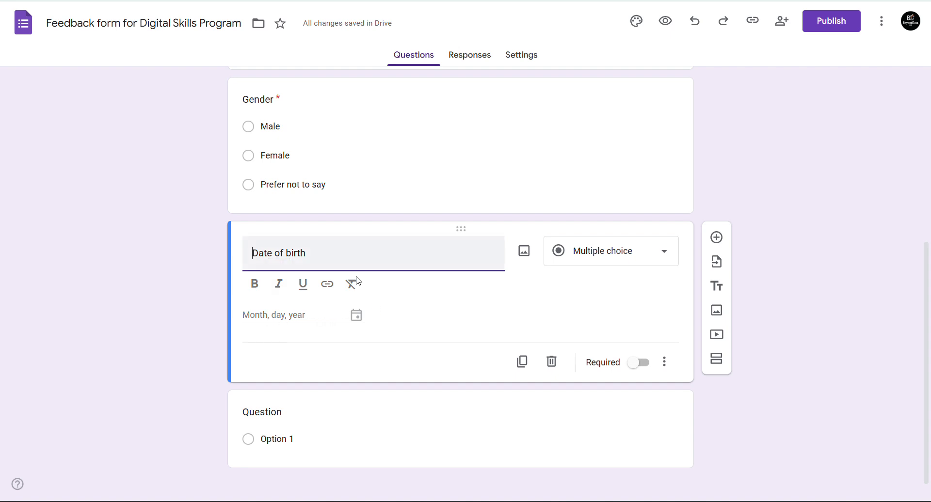
{"action": "left_click", "coordinate": [628, 256]}
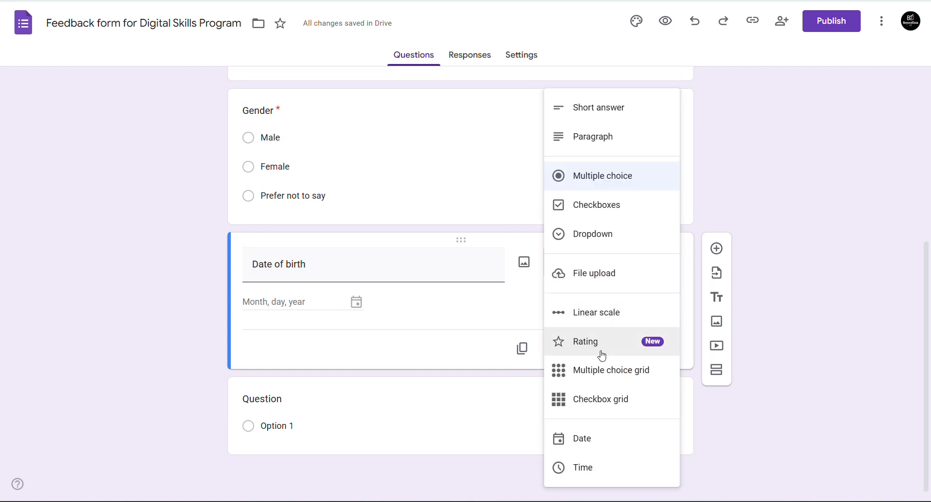
{"action": "left_click", "coordinate": [603, 434]}
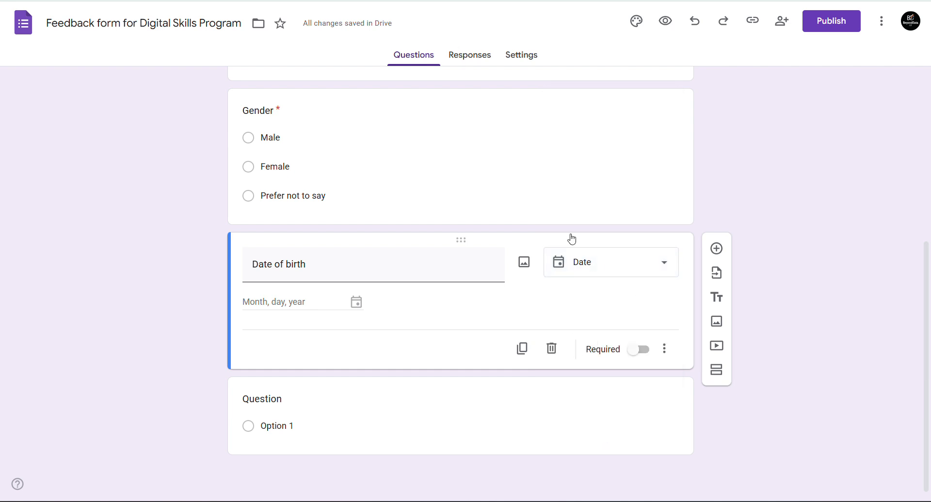
- Delete Date of birth and make the blank question a required 'Email Address' question
{"action": "left_click", "coordinate": [638, 351]}
{"action": "left_click", "coordinate": [553, 350]}
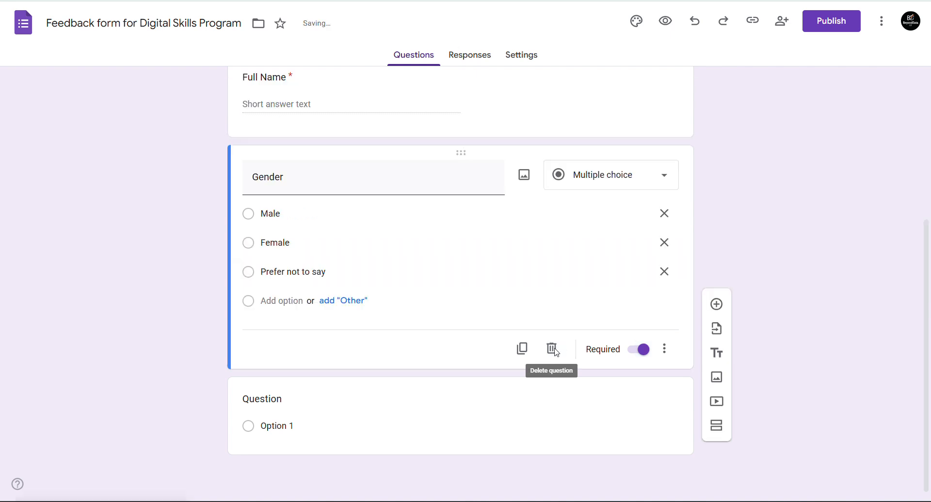
{"action": "left_click", "coordinate": [364, 406]}
{"action": "type", "text": "E"}
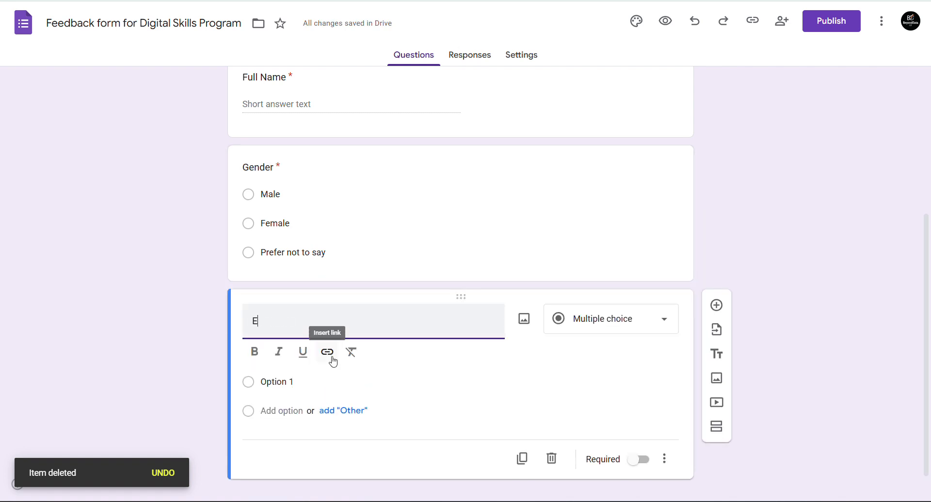
{"action": "type", "text": "mail Adress"}
{"action": "key", "text": "BackSpace"}
{"action": "key", "text": "BackSpace"}
{"action": "key", "text": "BackSpace"}
{"action": "type", "text": "A"}
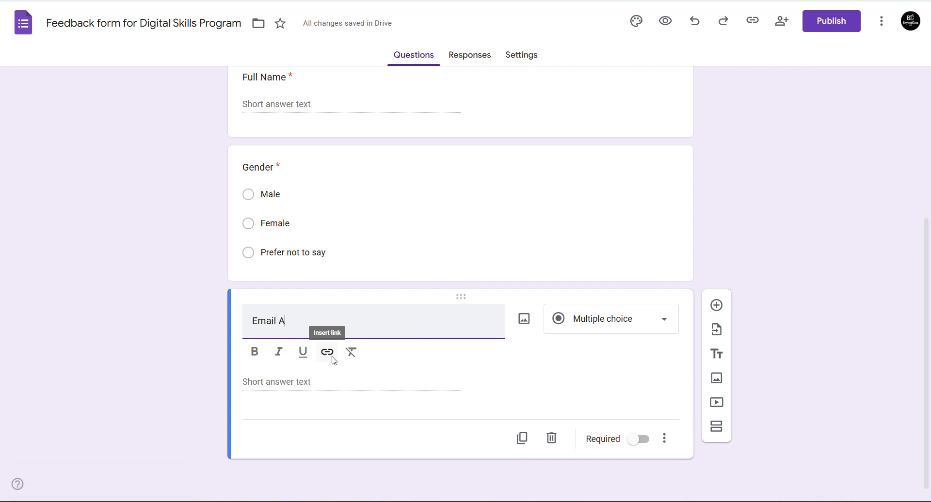
{"action": "type", "text": "ddress"}
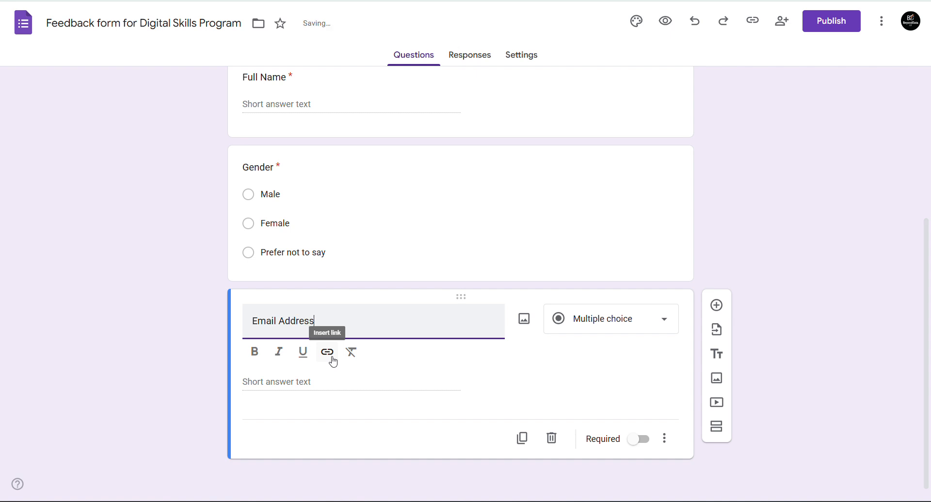
{"action": "left_click", "coordinate": [633, 444]}
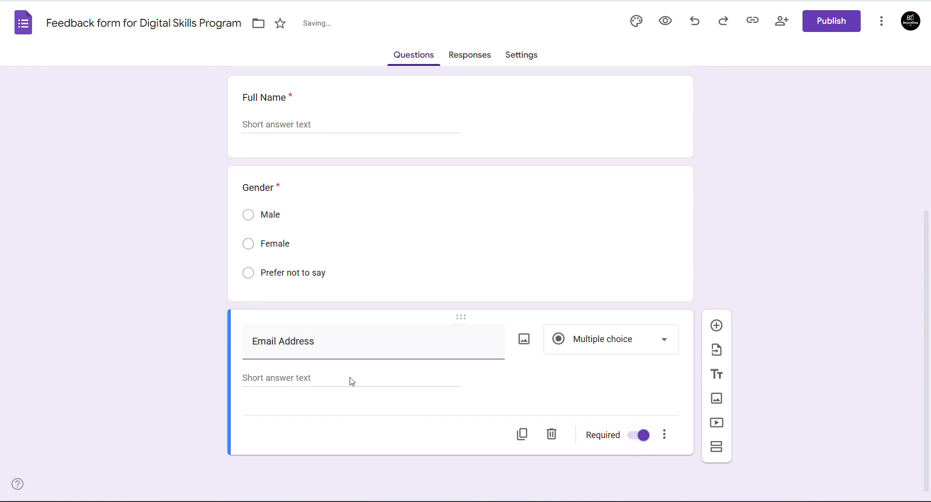
- Make Email Address a short-answer question and select question 3's text in the outline
{"action": "left_click", "coordinate": [609, 342]}
{"action": "left_click", "coordinate": [580, 119]}
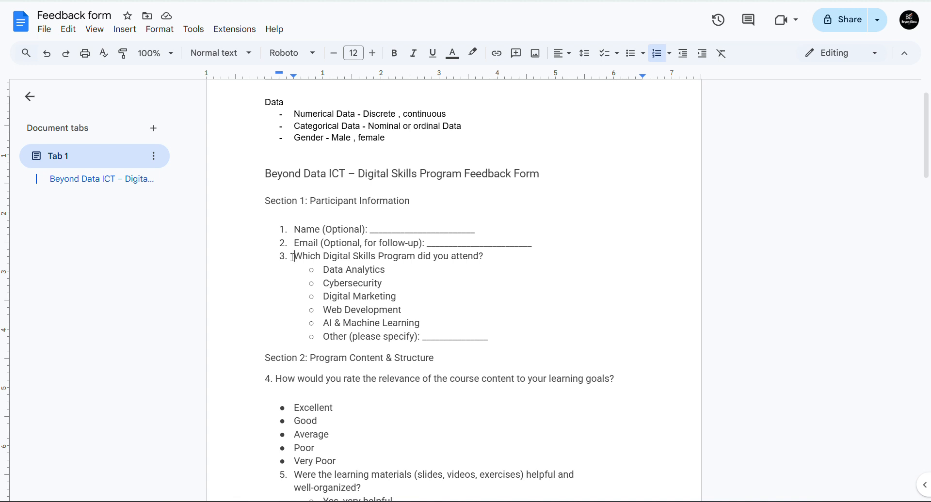
{"action": "left_click_drag", "start_coordinate": [294, 257], "coordinate": [497, 259]}
{"action": "key", "text": "ctrl+c"}
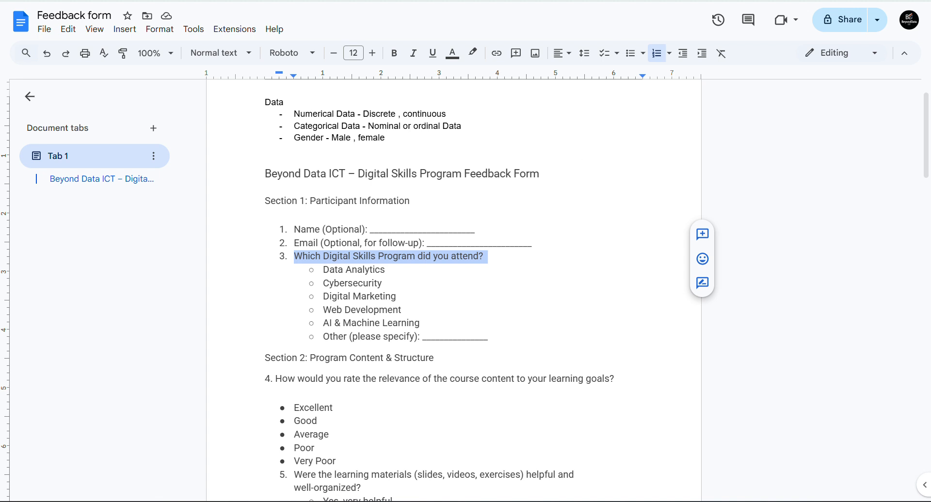
- Add a question below Email Address titled 'Which Digital Skills Program did you attend?'
{"action": "left_click", "coordinate": [549, 1]}
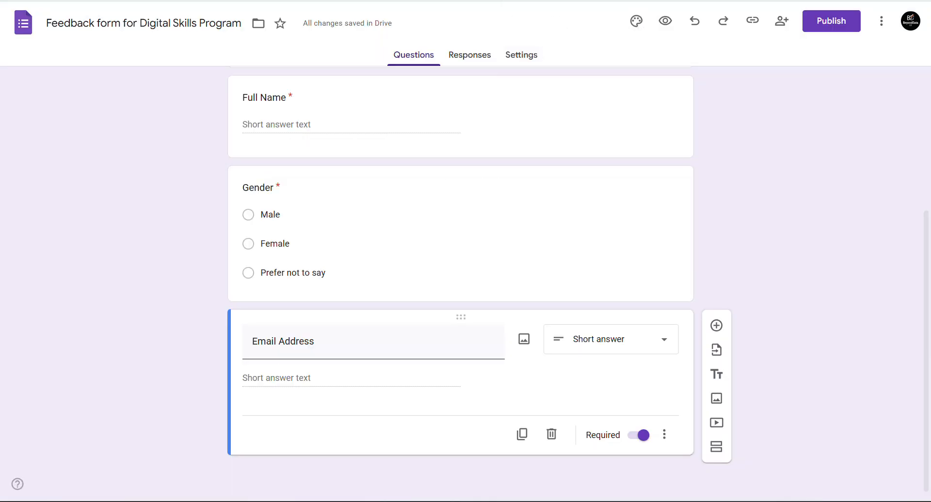
{"action": "left_click", "coordinate": [718, 326]}
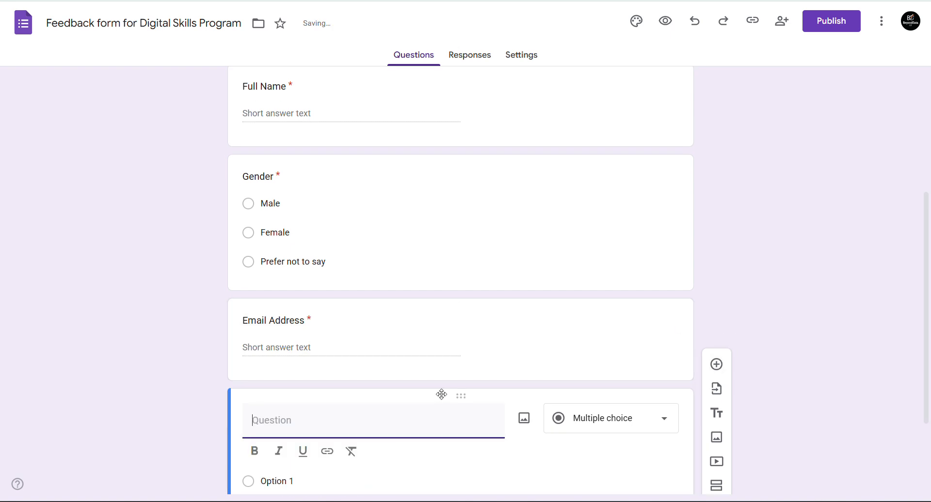
{"action": "key", "text": "ctrl+v"}
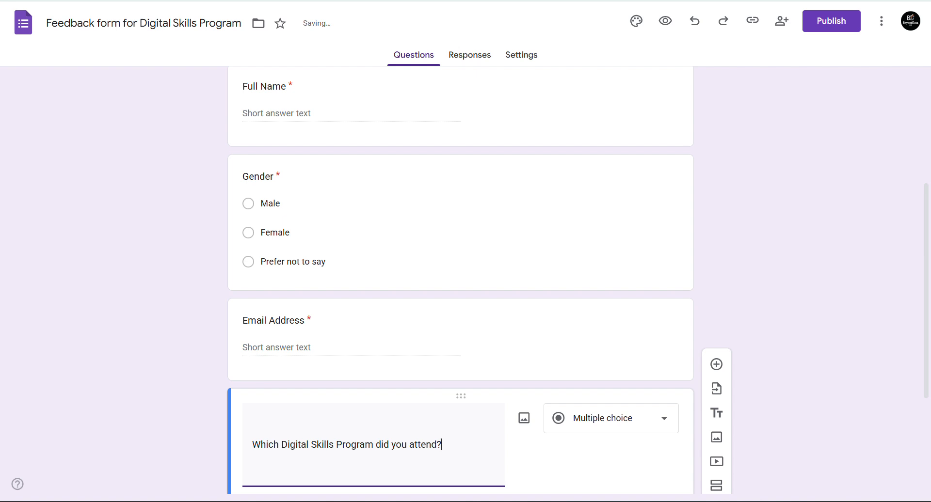
{"action": "scroll", "coordinate": [900, 349], "scroll_direction": "down", "scroll_amount": 3}
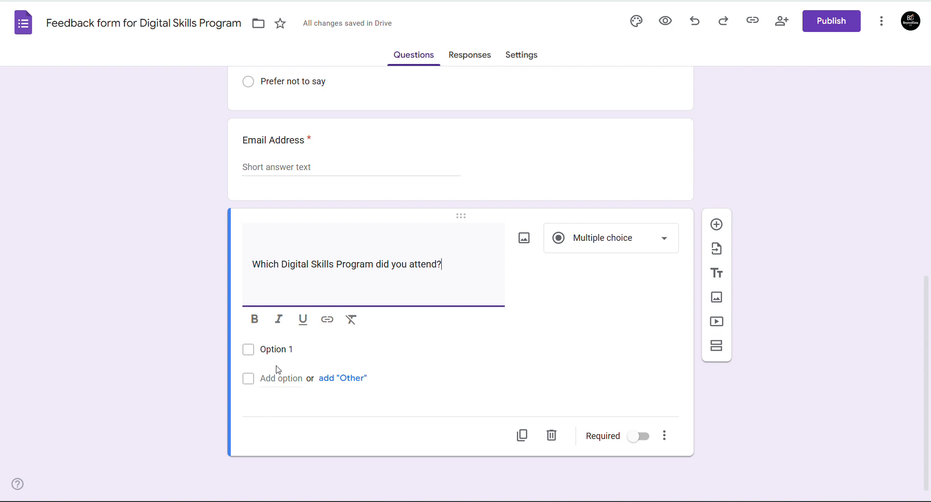
{"action": "left_click", "coordinate": [664, 239]}
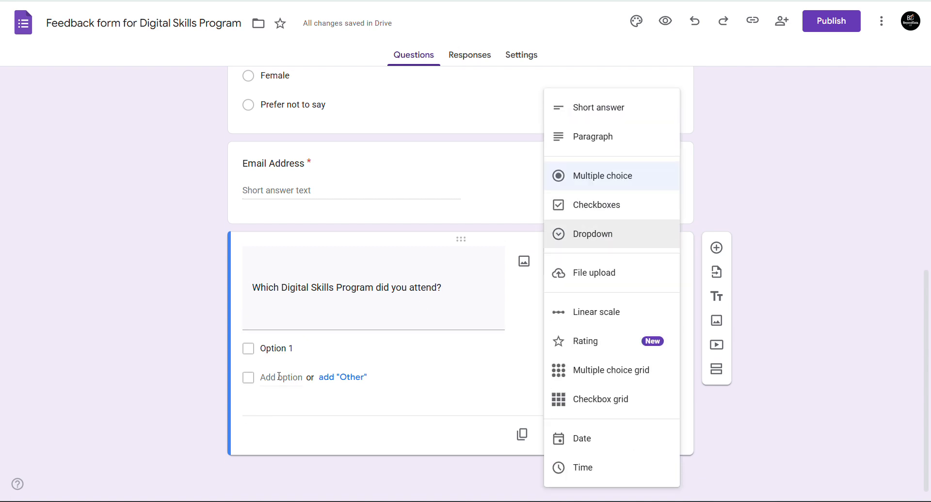
{"action": "left_click", "coordinate": [127, 331]}
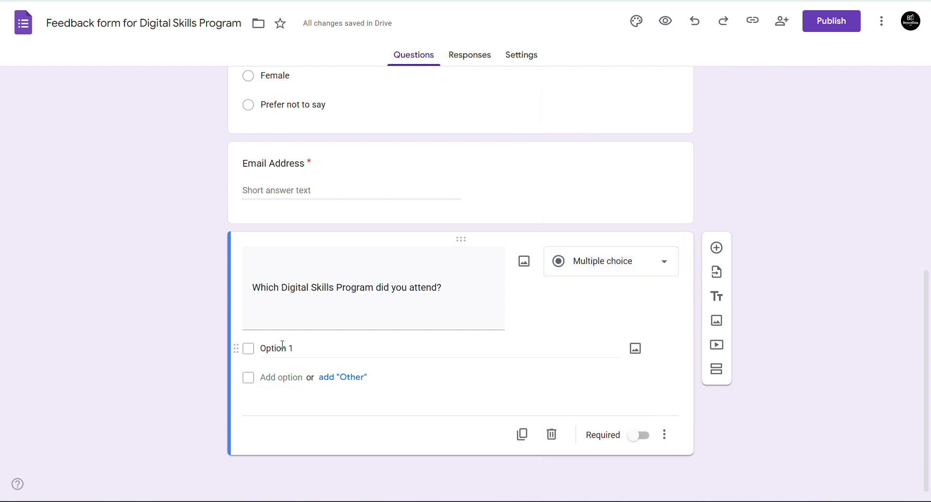
- Select the five program names in the Feedback form document
{"action": "key", "text": "ctrl+Tab"}
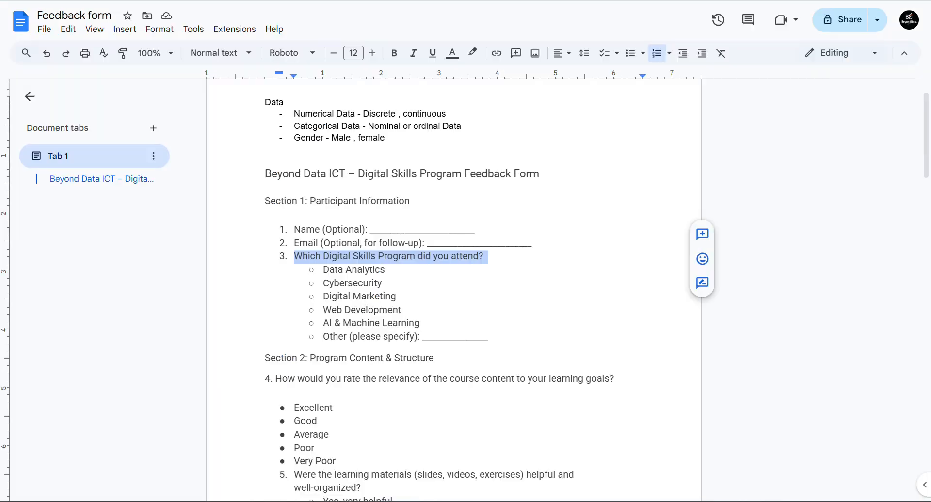
{"action": "left_click_drag", "start_coordinate": [324, 270], "coordinate": [400, 324]}
{"action": "key", "text": "ctrl+c"}
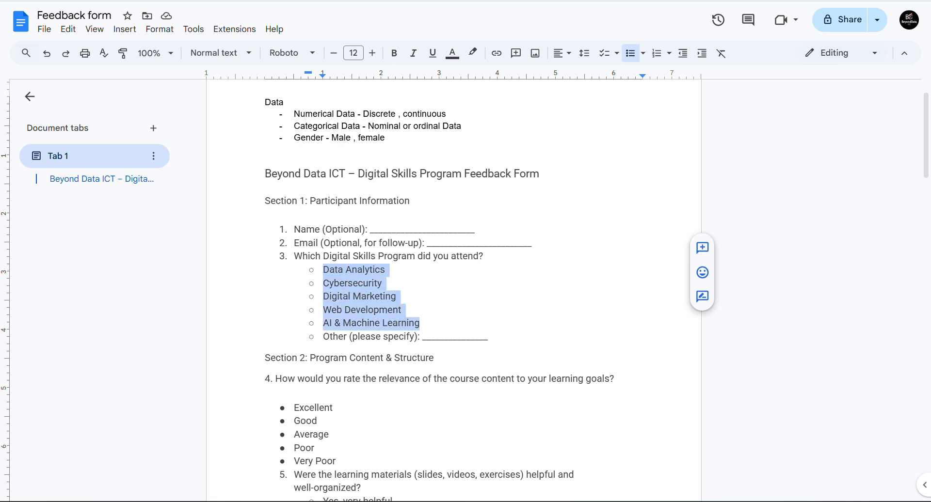
{"action": "key", "text": "ctrl+Tab"}
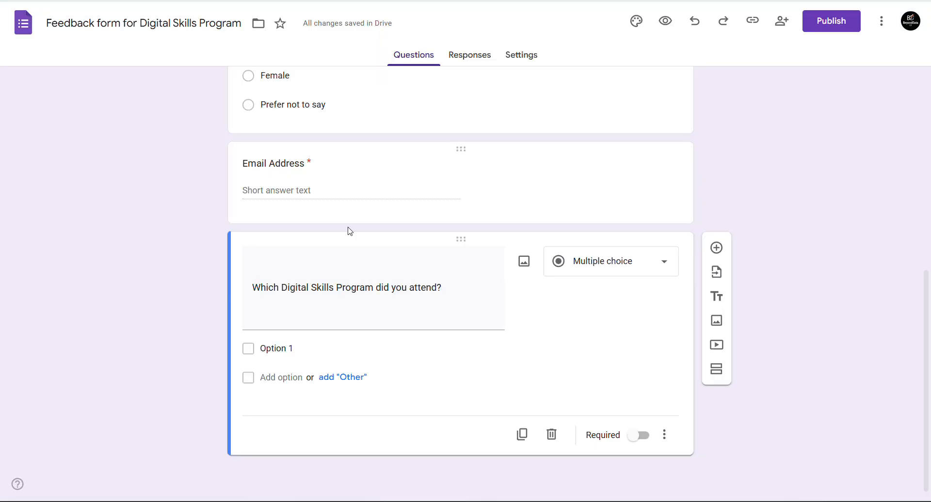
- Paste the five programs as answer options and add an Other choice
{"action": "left_click", "coordinate": [274, 349]}
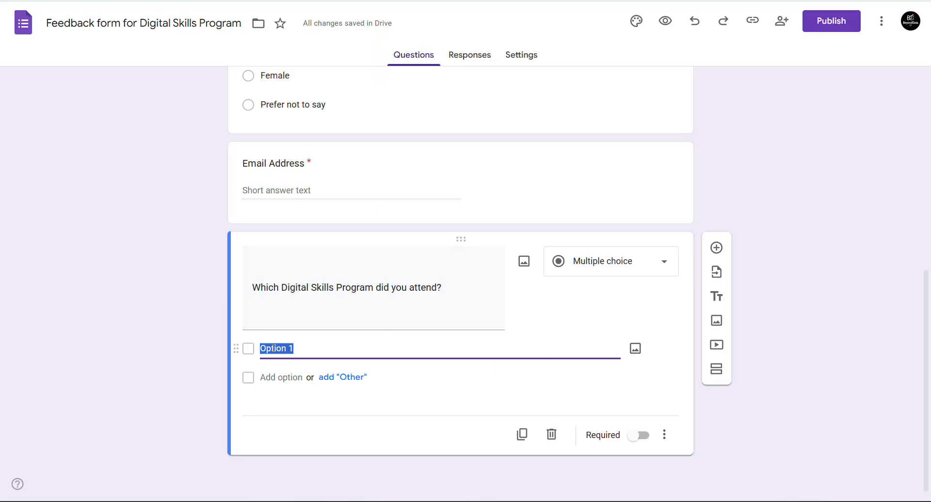
{"action": "key", "text": "ctrl+v"}
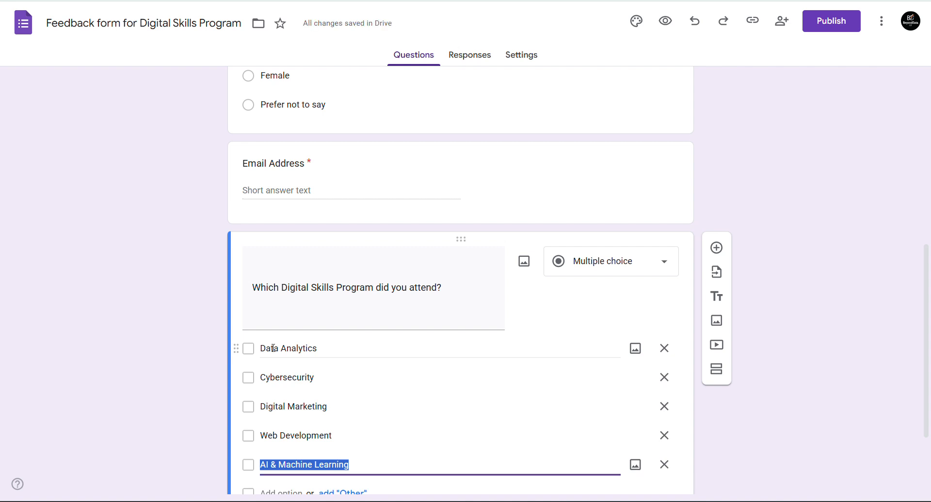
{"action": "scroll", "coordinate": [460, 281], "scroll_direction": "down", "scroll_amount": 3}
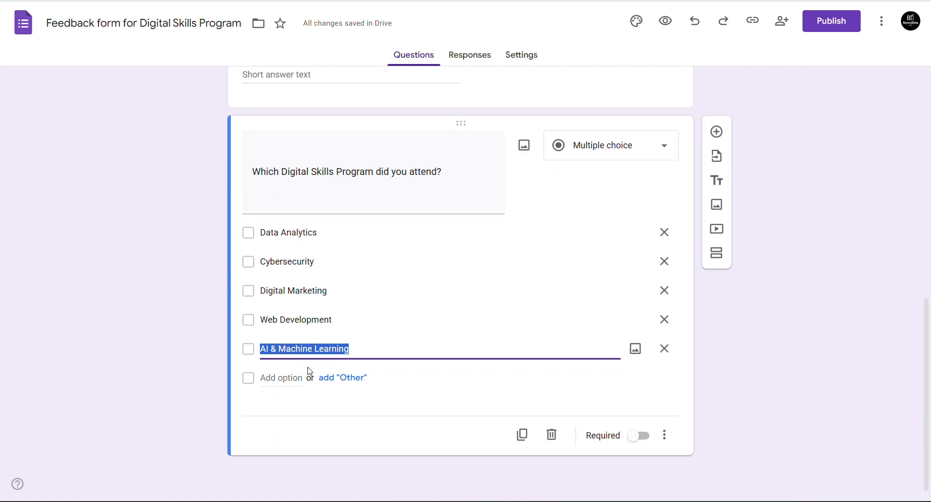
{"action": "left_click", "coordinate": [346, 383]}
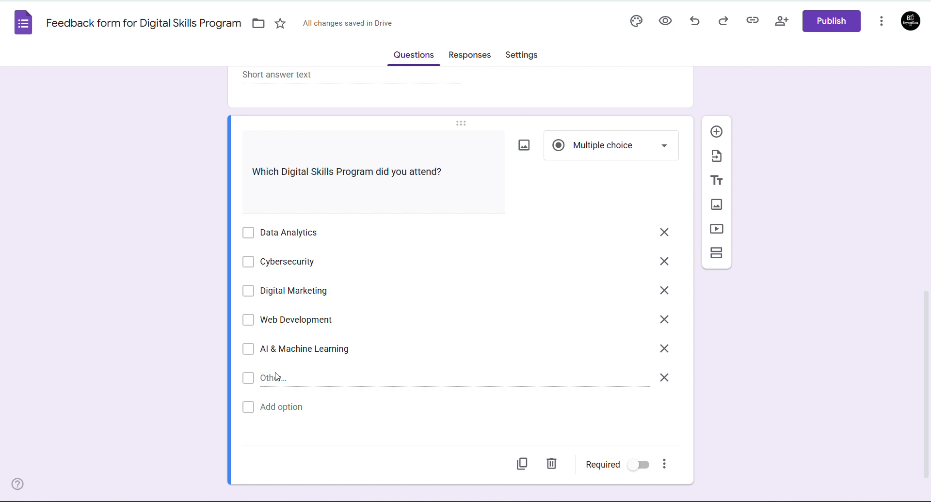
- Make the program question required with Checkboxes, then preview the form
{"action": "left_click", "coordinate": [639, 466]}
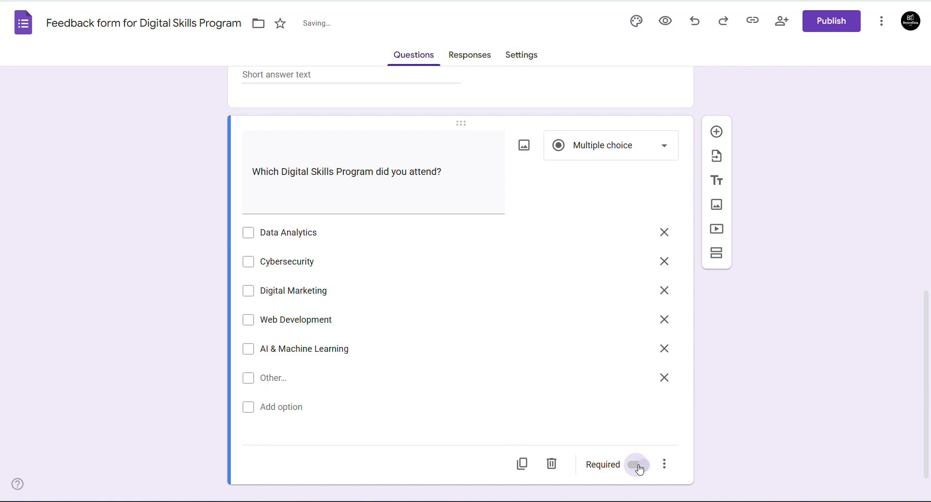
{"action": "left_click", "coordinate": [622, 147]}
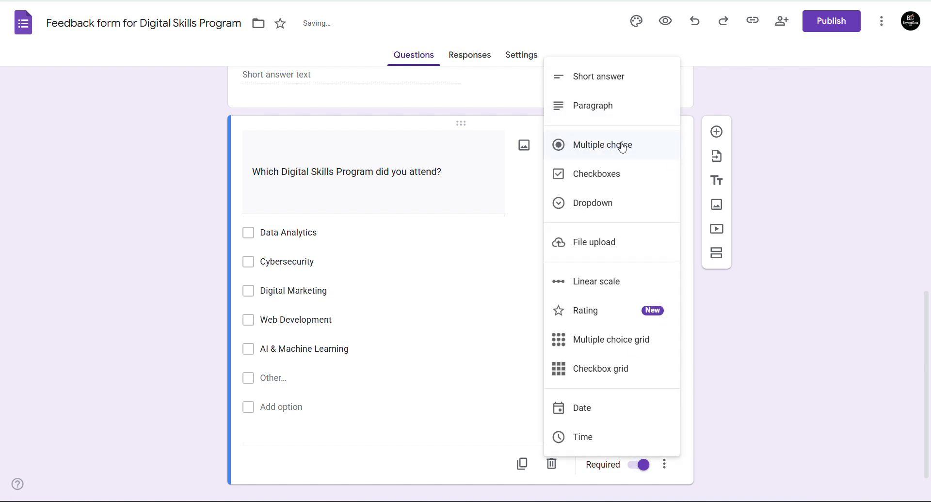
{"action": "left_click", "coordinate": [608, 174]}
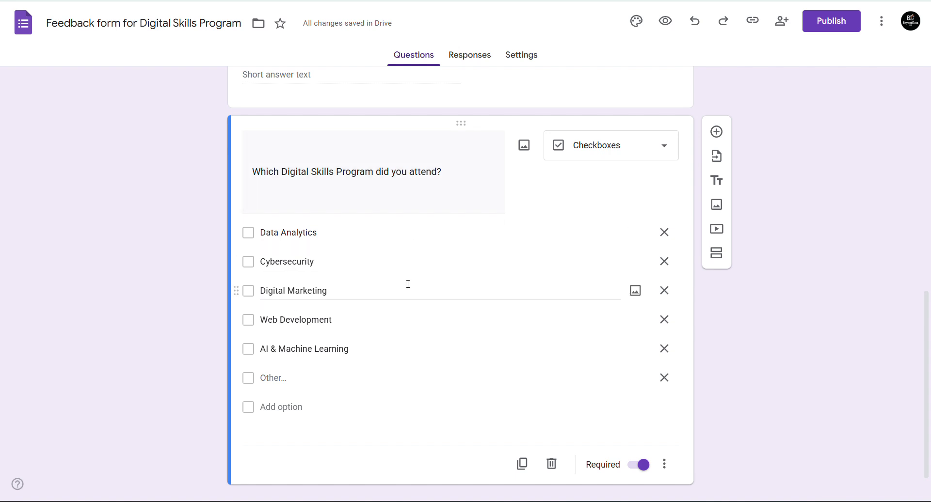
{"action": "left_click", "coordinate": [666, 20]}
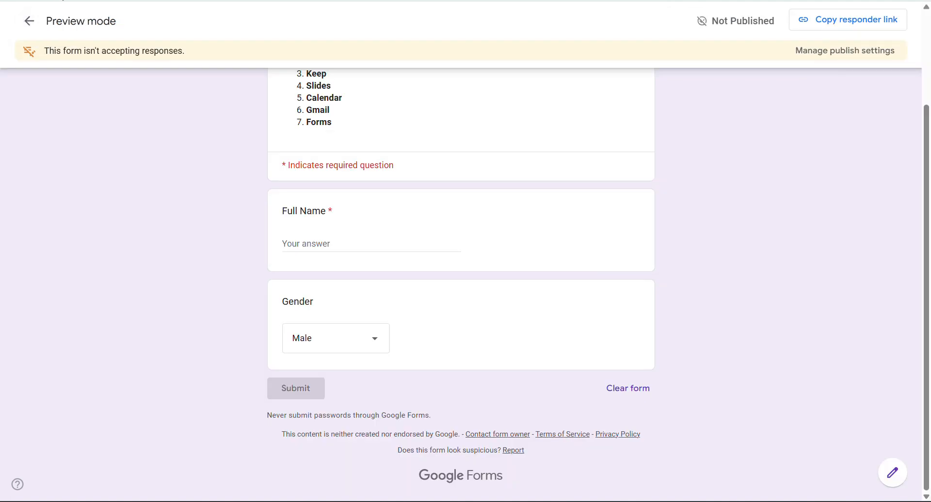
{"action": "key", "text": "ctrl+r"}
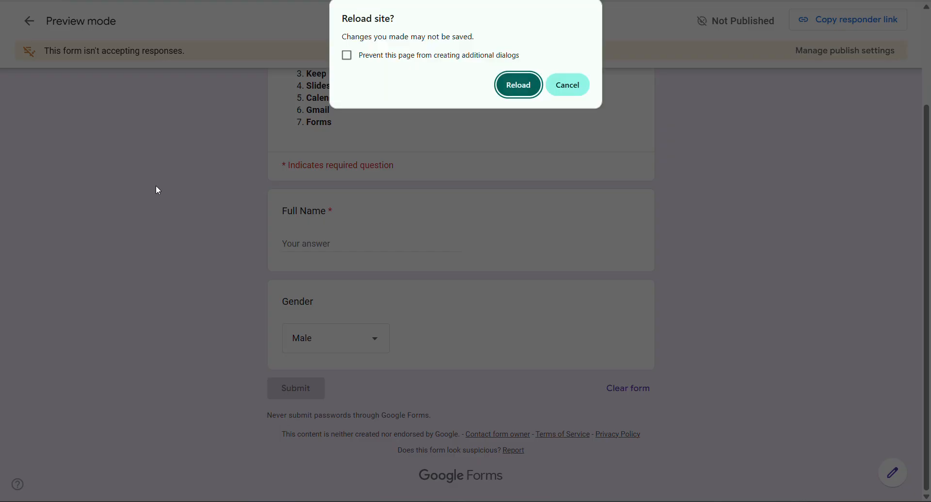
{"action": "left_click", "coordinate": [521, 85]}
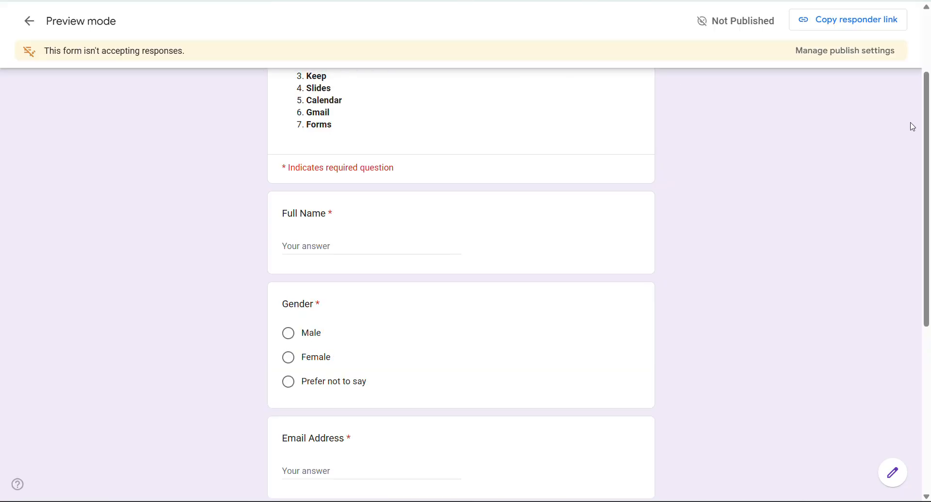
{"action": "scroll", "coordinate": [928, 176], "scroll_direction": "down", "scroll_amount": 1}
{"action": "scroll", "coordinate": [929, 176], "scroll_direction": "down", "scroll_amount": 4}
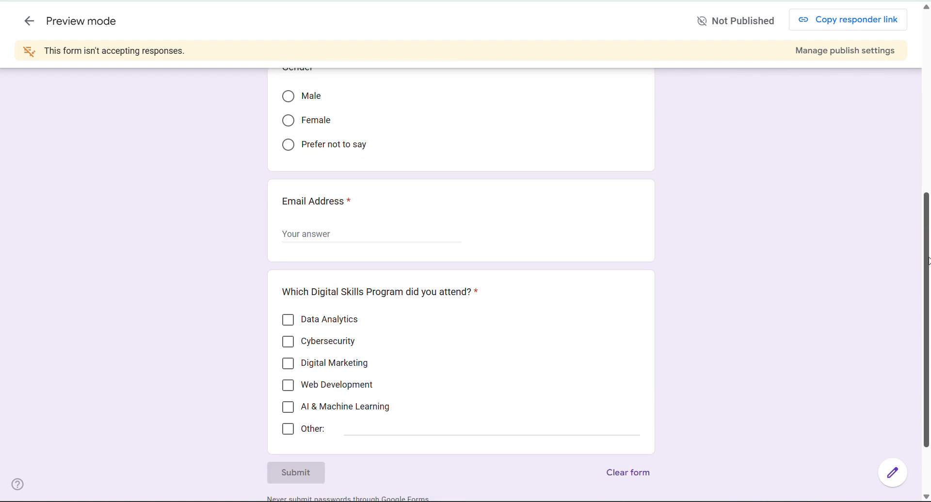
{"action": "left_click", "coordinate": [290, 321]}
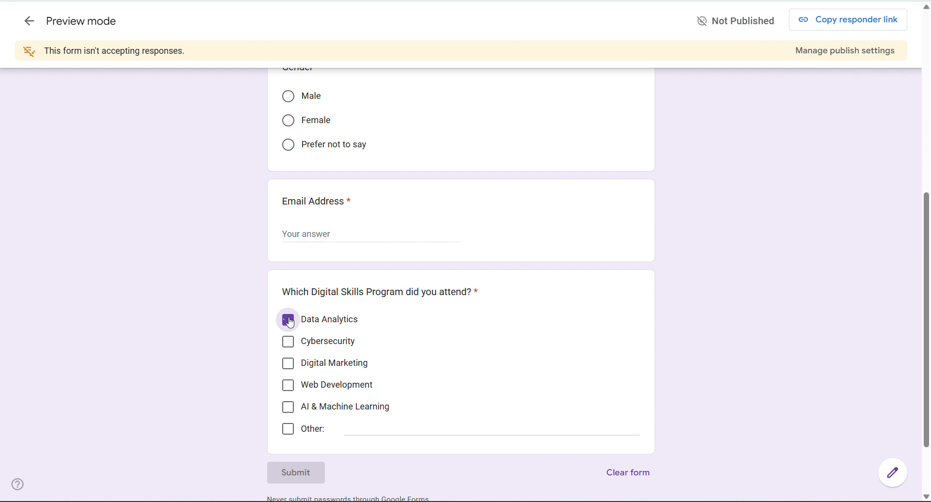
{"action": "left_click", "coordinate": [289, 343]}
{"action": "left_click", "coordinate": [290, 365]}
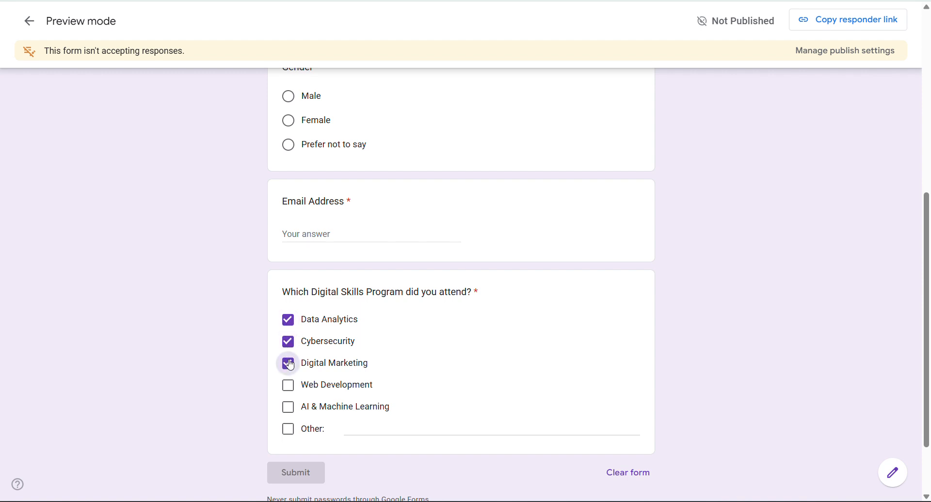
{"action": "left_click", "coordinate": [288, 408]}
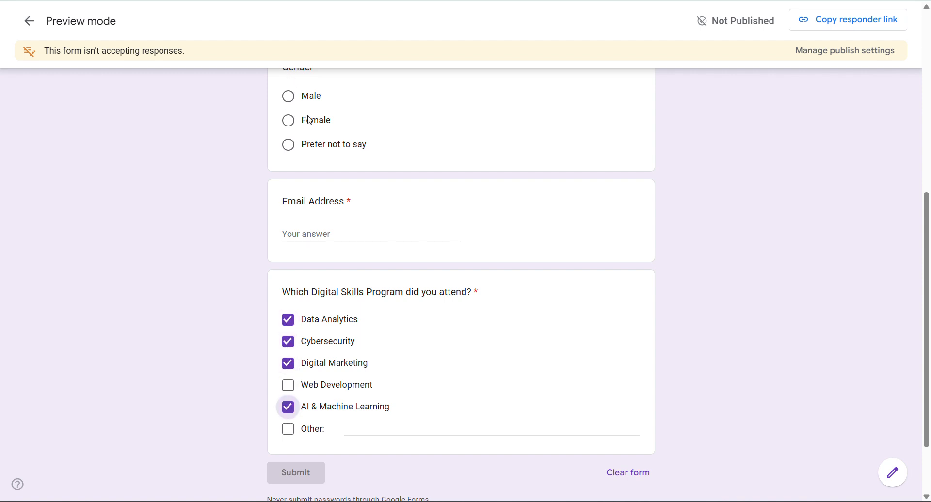
{"action": "left_click", "coordinate": [287, 96]}
{"action": "left_click", "coordinate": [288, 120]}
{"action": "left_click", "coordinate": [290, 144]}
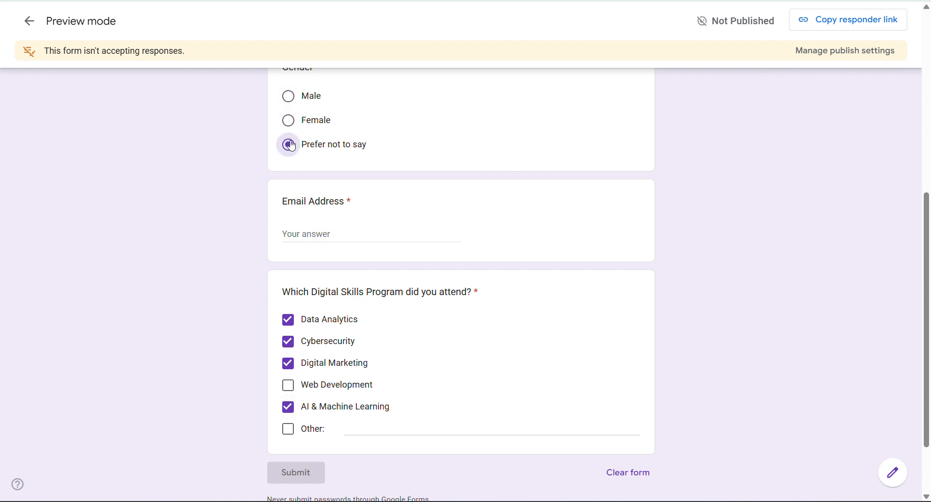
{"action": "left_click", "coordinate": [288, 97]}
{"action": "scroll", "coordinate": [288, 97], "scroll_direction": "up", "scroll_amount": 1}
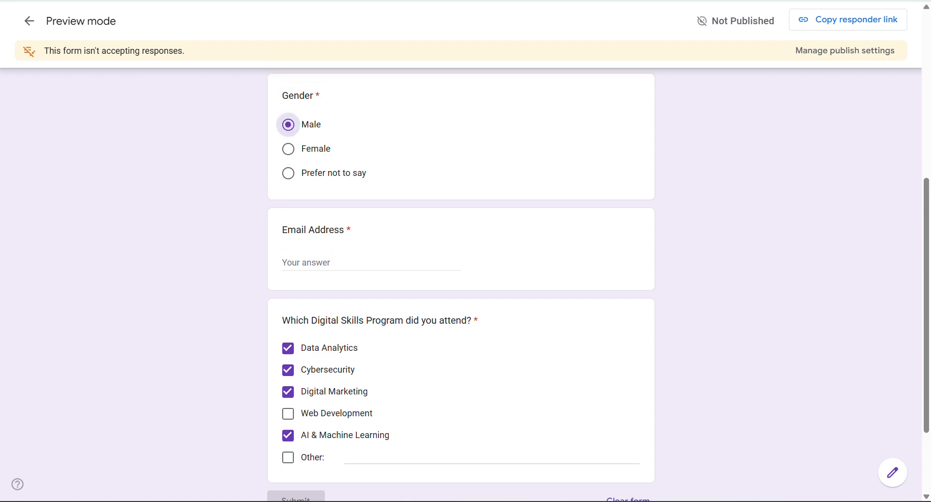
{"action": "left_click", "coordinate": [288, 150]}
{"action": "left_click", "coordinate": [289, 173]}
{"action": "left_click", "coordinate": [289, 127]}
{"action": "left_click", "coordinate": [289, 150]}
{"action": "left_click", "coordinate": [290, 173]}
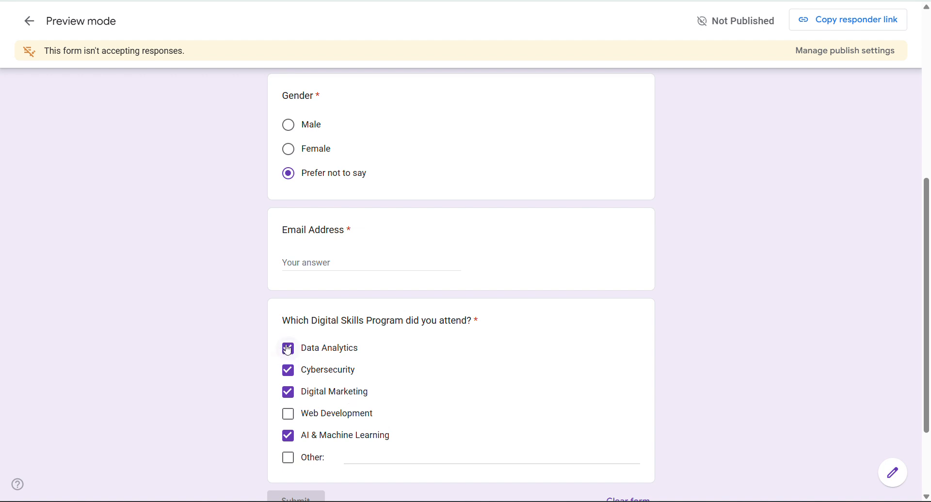
{"action": "scroll", "coordinate": [316, 358], "scroll_direction": "down", "scroll_amount": 3}
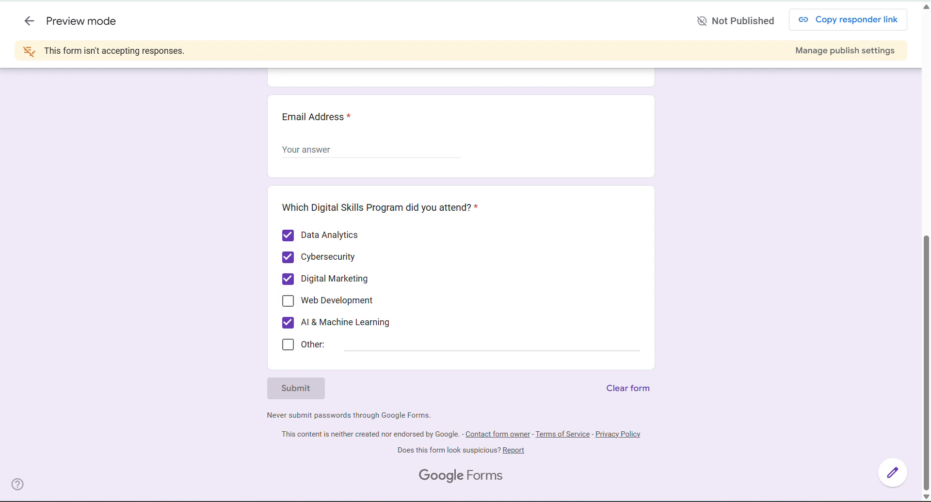
{"action": "scroll", "coordinate": [307, 272], "scroll_direction": "up", "scroll_amount": 3}
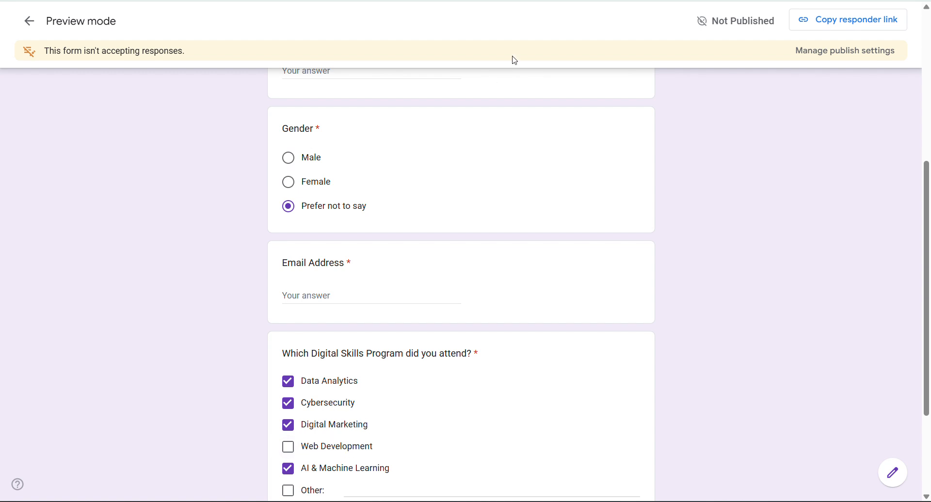
{"action": "key", "text": "ctrl+shift+Tab"}
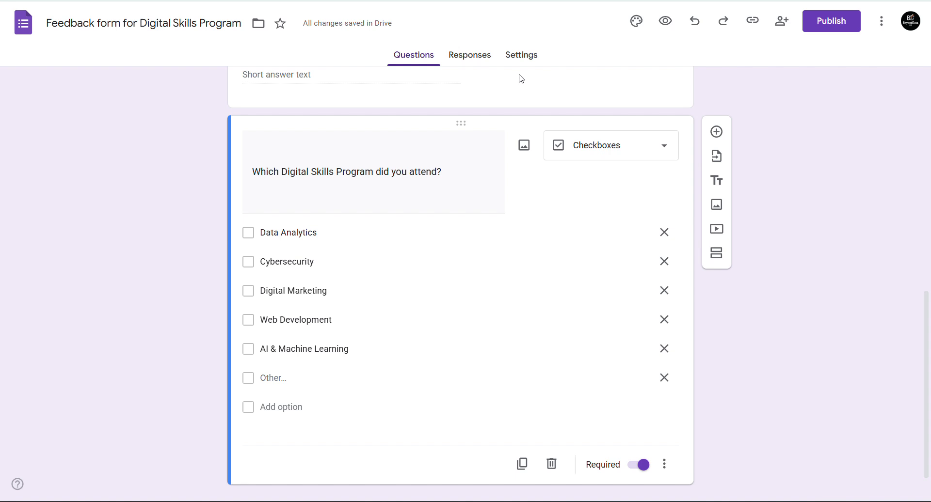
{"action": "left_click", "coordinate": [476, 65]}
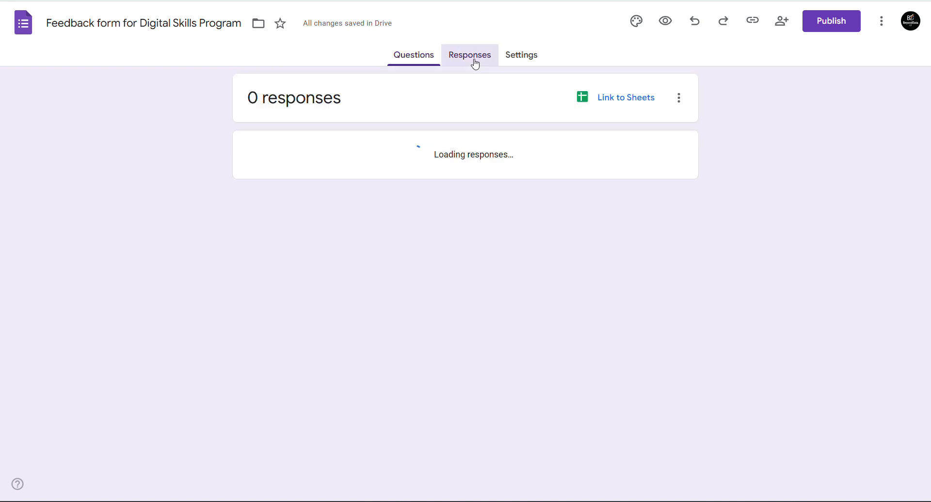
{"action": "left_click", "coordinate": [412, 56]}
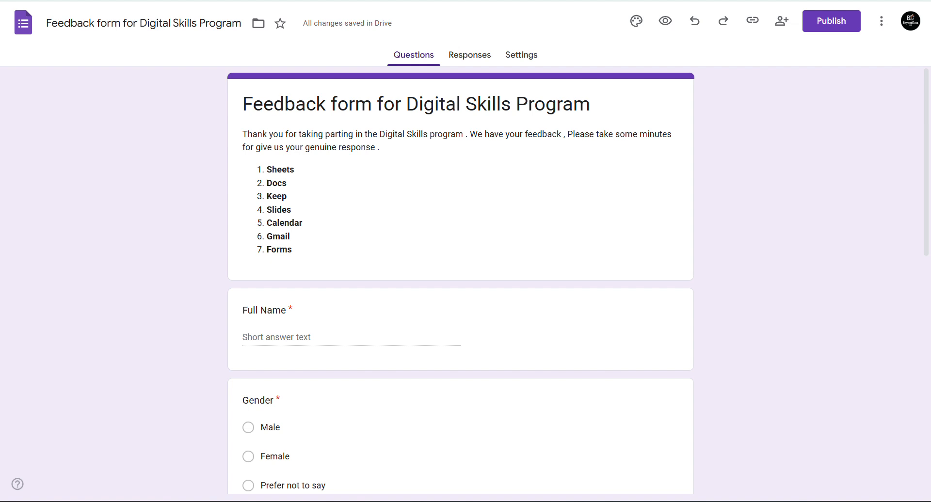
{"action": "scroll", "coordinate": [461, 281], "scroll_direction": "down", "scroll_amount": 7}
{"action": "scroll", "coordinate": [460, 282], "scroll_direction": "down", "scroll_amount": 4}
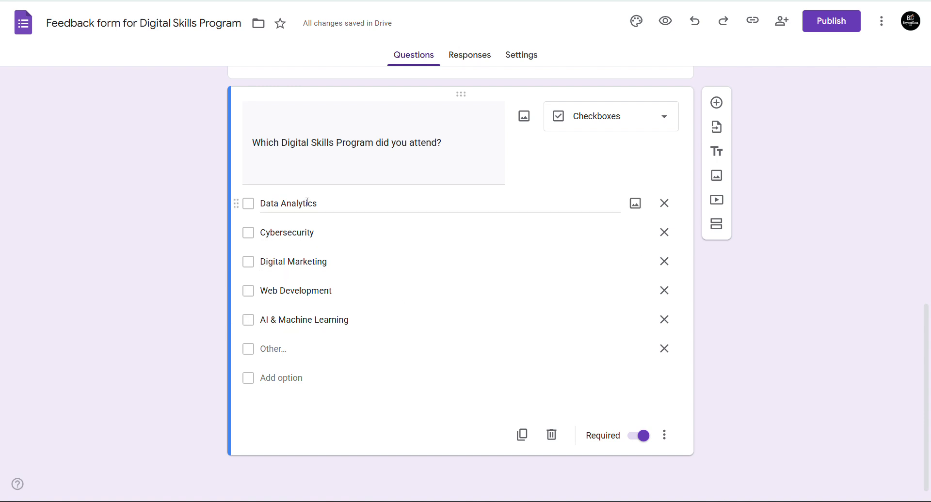
{"action": "scroll", "coordinate": [252, 127], "scroll_direction": "up", "scroll_amount": 6}
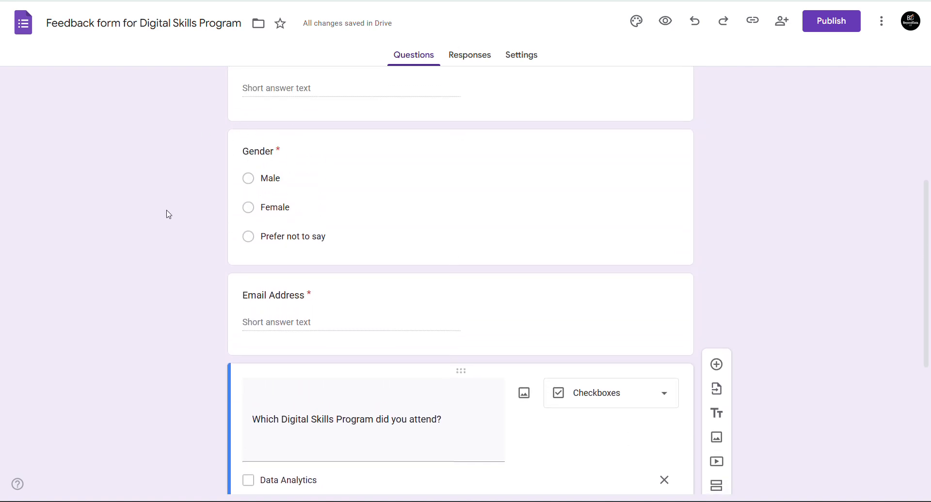
{"action": "left_click", "coordinate": [256, 179]}
{"action": "left_click", "coordinate": [198, 206]}
{"action": "scroll", "coordinate": [198, 205], "scroll_direction": "down", "scroll_amount": 5}
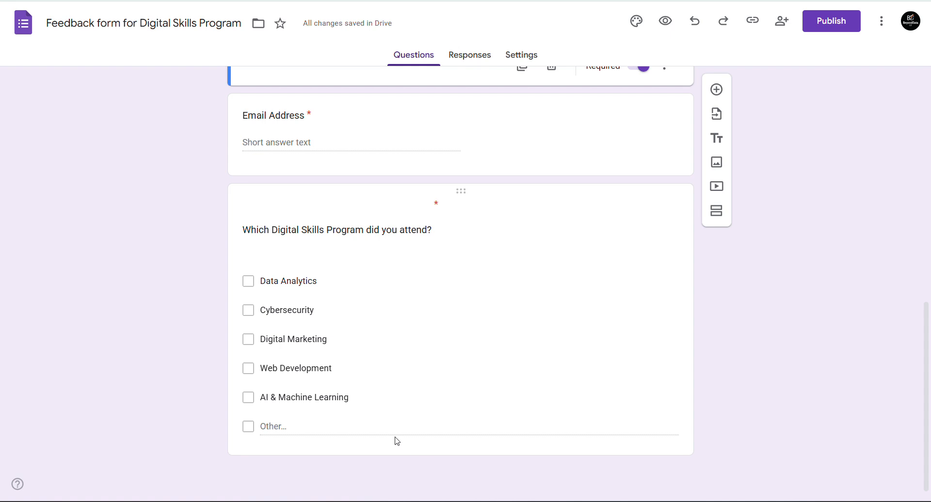
{"action": "left_click", "coordinate": [470, 324]}
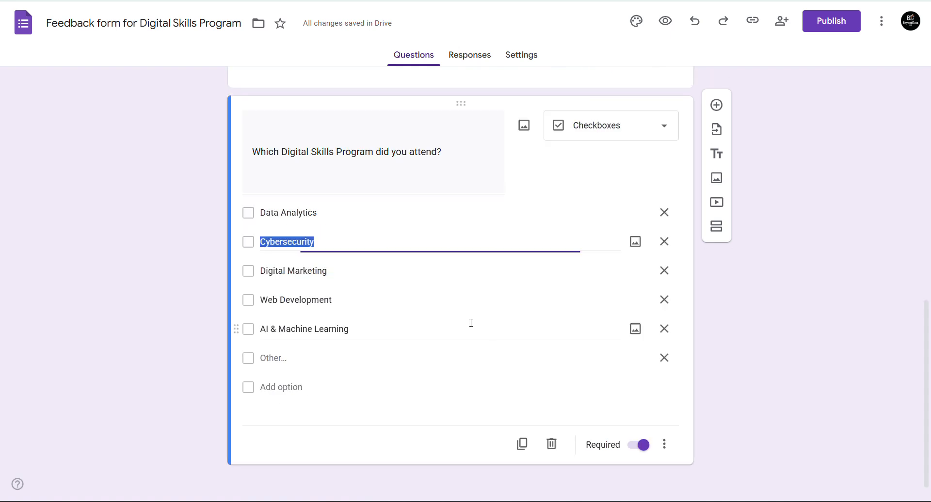
{"action": "left_click", "coordinate": [354, 180]}
{"action": "left_click", "coordinate": [356, 180]}
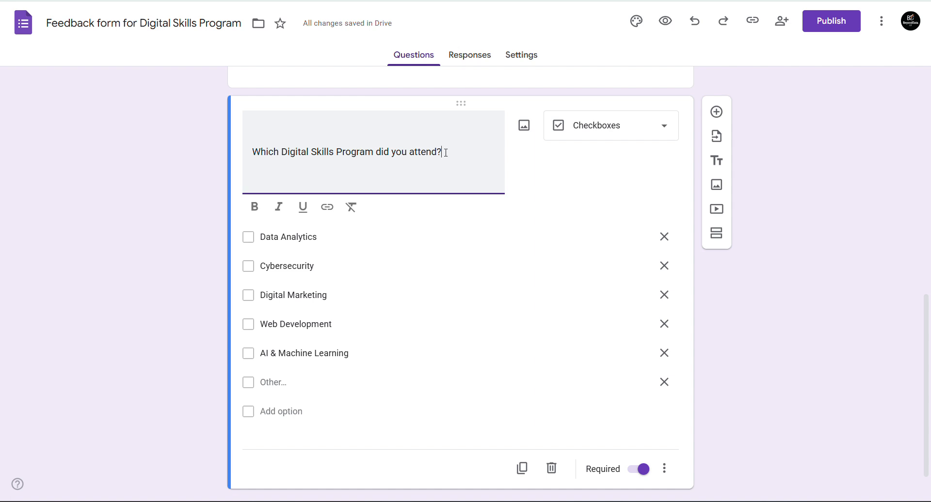
{"action": "scroll", "coordinate": [596, 206], "scroll_direction": "down", "scroll_amount": 1}
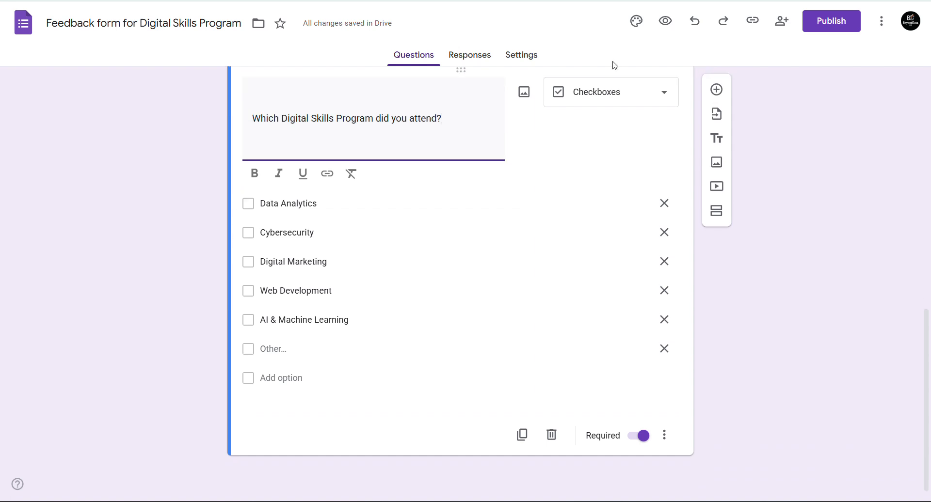
{"action": "key", "text": "ctrl+Tab"}
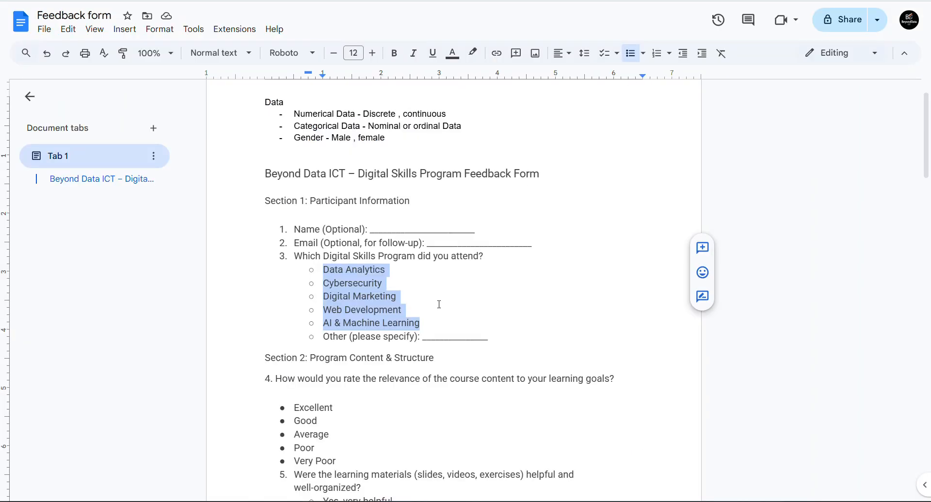
- Label question 4's ratings 'Excellent - 5' at the top and 'Very Poor - 1' at the bottom
{"action": "left_click", "coordinate": [325, 310]}
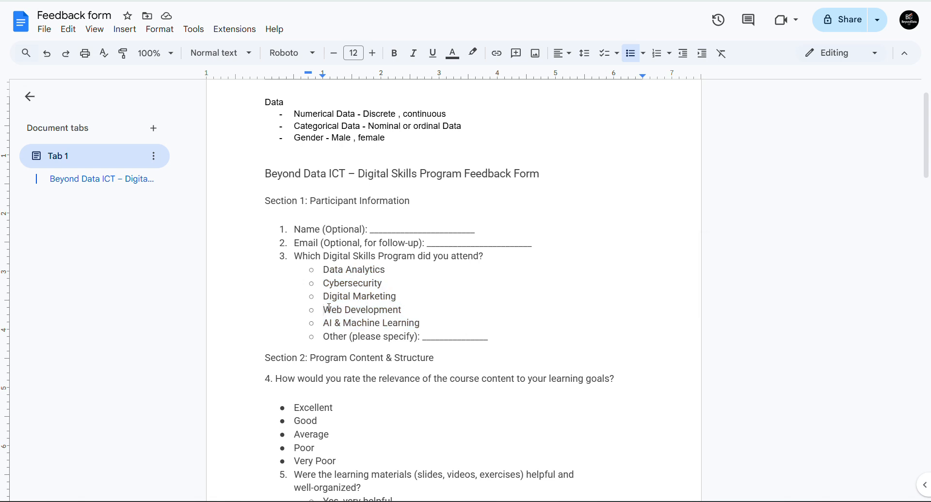
{"action": "key", "text": "Down"}
{"action": "key", "text": "Down"}
{"action": "key", "text": "Down"}
{"action": "key", "text": "Down"}
{"action": "key", "text": "Down"}
{"action": "key", "text": "Down"}
{"action": "key", "text": "Down"}
{"action": "key", "text": "Down"}
{"action": "key", "text": "Down"}
{"action": "key", "text": "Down"}
{"action": "key", "text": "Down"}
{"action": "key", "text": "Down"}
{"action": "key", "text": "Down"}
{"action": "key", "text": "Down"}
{"action": "key", "text": "Down"}
{"action": "key", "text": "Down"}
{"action": "key", "text": "Down"}
{"action": "key", "text": "Down"}
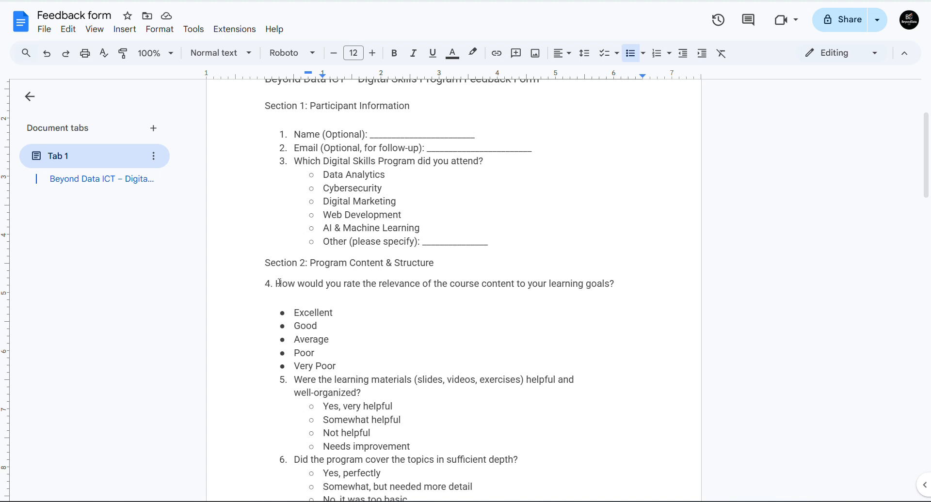
{"action": "left_click_drag", "start_coordinate": [280, 285], "coordinate": [546, 283]}
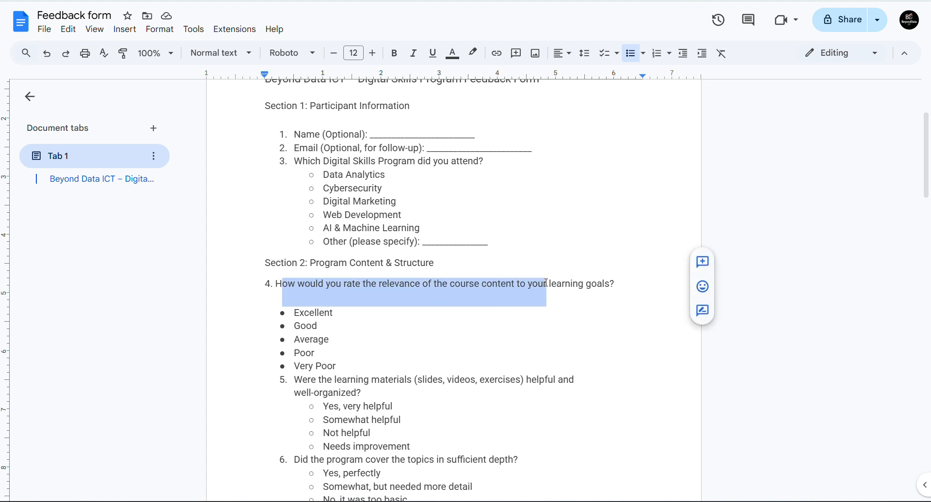
{"action": "left_click", "coordinate": [339, 318]}
{"action": "left_click_drag", "start_coordinate": [276, 286], "coordinate": [630, 283]}
{"action": "key", "text": "ctrl+c"}
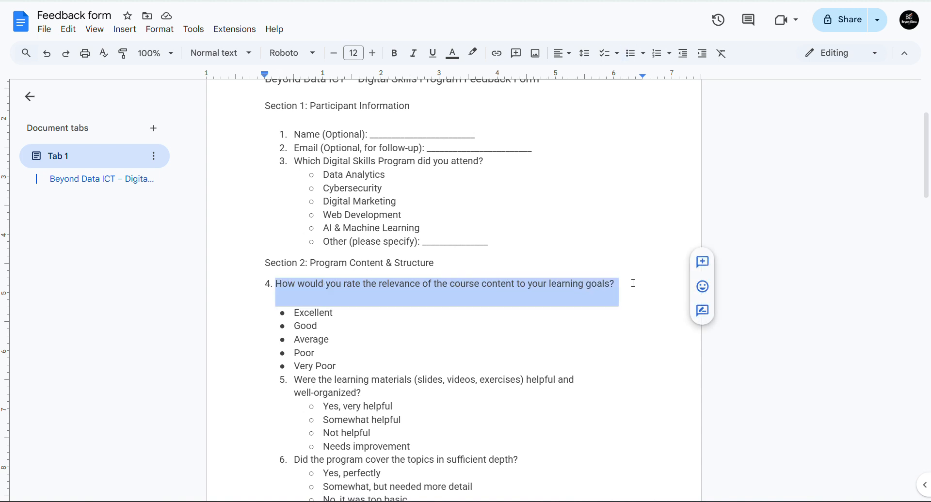
{"action": "left_click", "coordinate": [391, 316]}
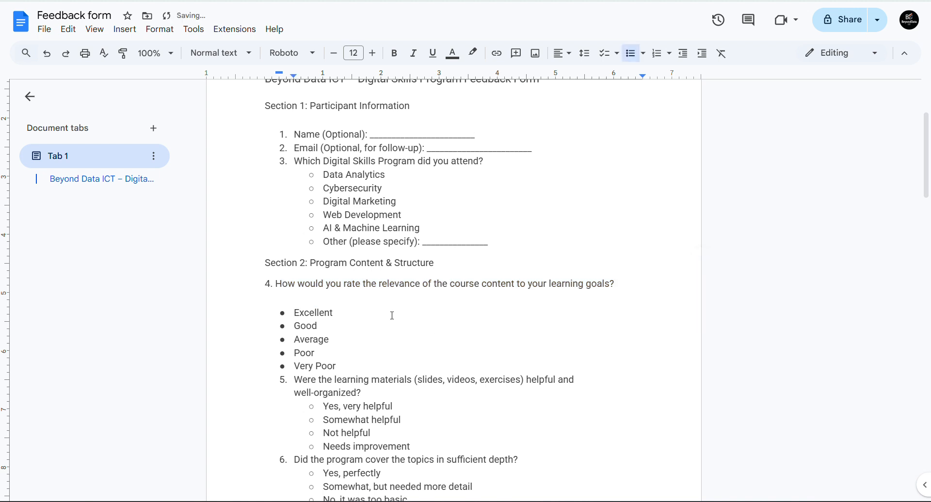
{"action": "type", "text": "- "}
{"action": "type", "text": "5"}
{"action": "type", "text": " - 1"}
{"action": "left_click", "coordinate": [328, 343]}
{"action": "left_click", "coordinate": [354, 367]}
{"action": "left_click", "coordinate": [318, 366]}
- Add a pasted relevance-to-learning-goals question as a required 1-to-5 linear scale
{"action": "left_click", "coordinate": [317, 312]}
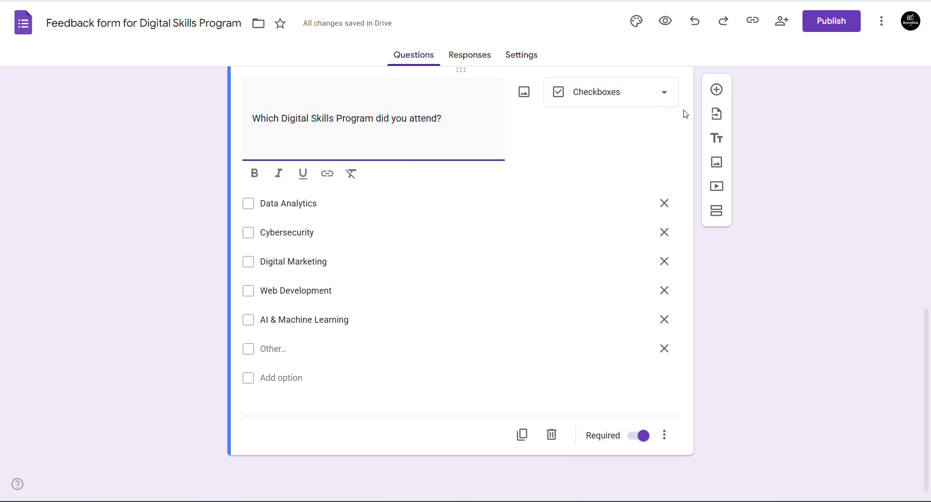
{"action": "left_click", "coordinate": [715, 90]}
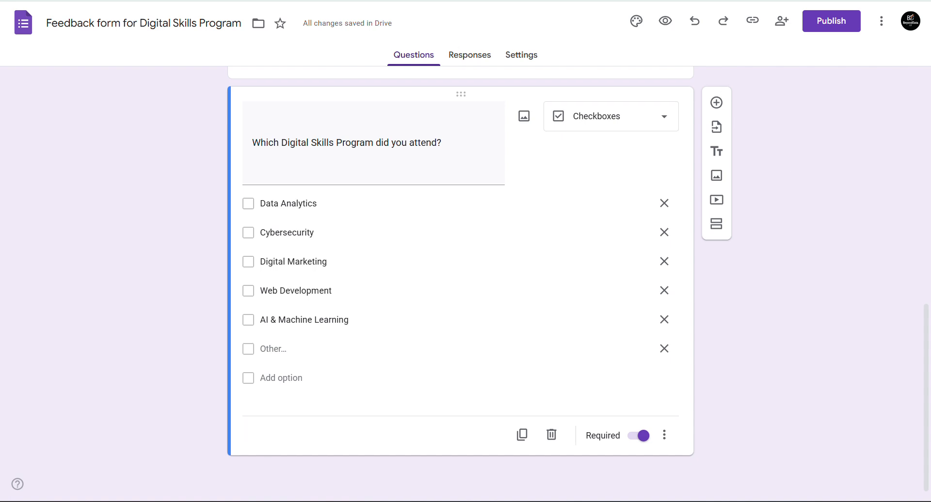
{"action": "scroll", "coordinate": [460, 284], "scroll_direction": "up", "scroll_amount": 4}
{"action": "scroll", "coordinate": [461, 284], "scroll_direction": "down", "scroll_amount": 4}
{"action": "left_click", "coordinate": [716, 102]}
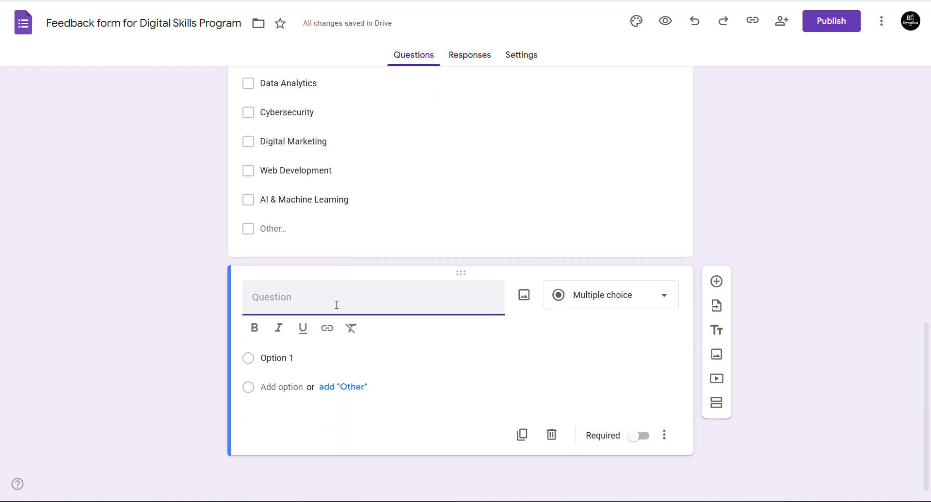
{"action": "key", "text": "ctrl+v"}
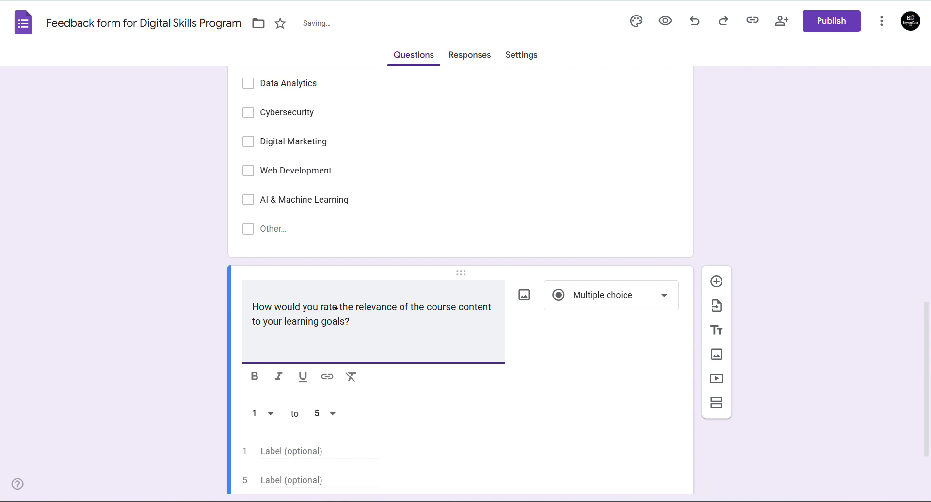
{"action": "key", "text": "BackSpace"}
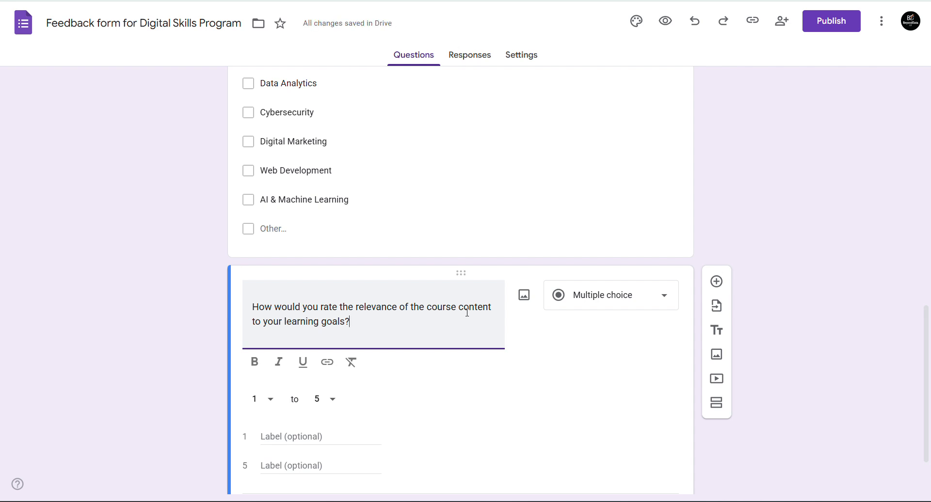
{"action": "scroll", "coordinate": [929, 371], "scroll_direction": "down", "scroll_amount": 2}
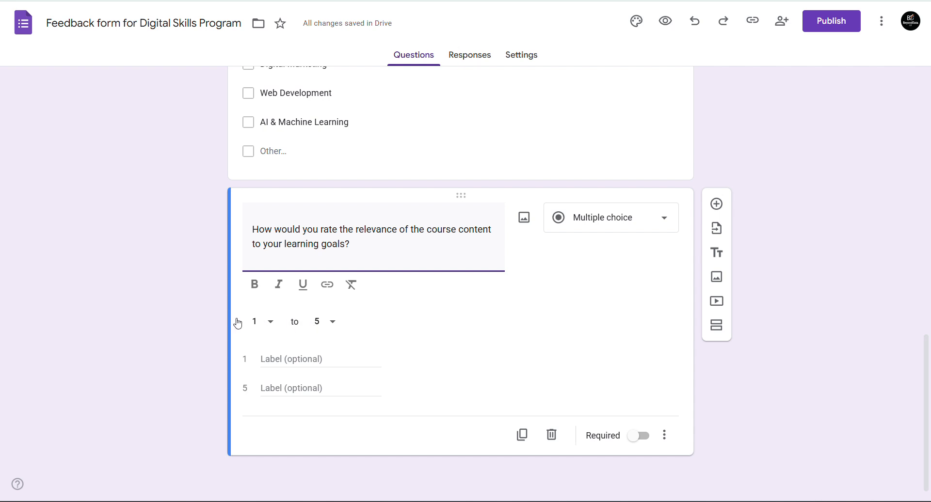
{"action": "left_click", "coordinate": [599, 218]}
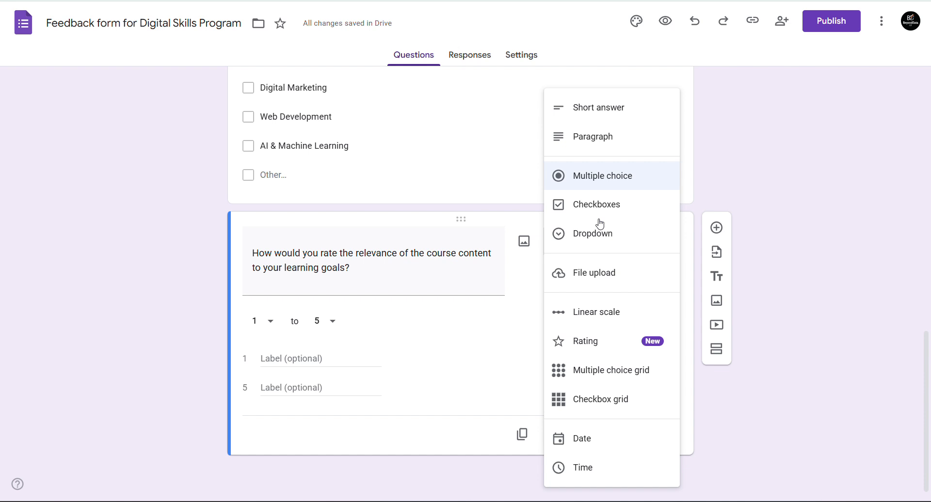
{"action": "left_click", "coordinate": [597, 316]}
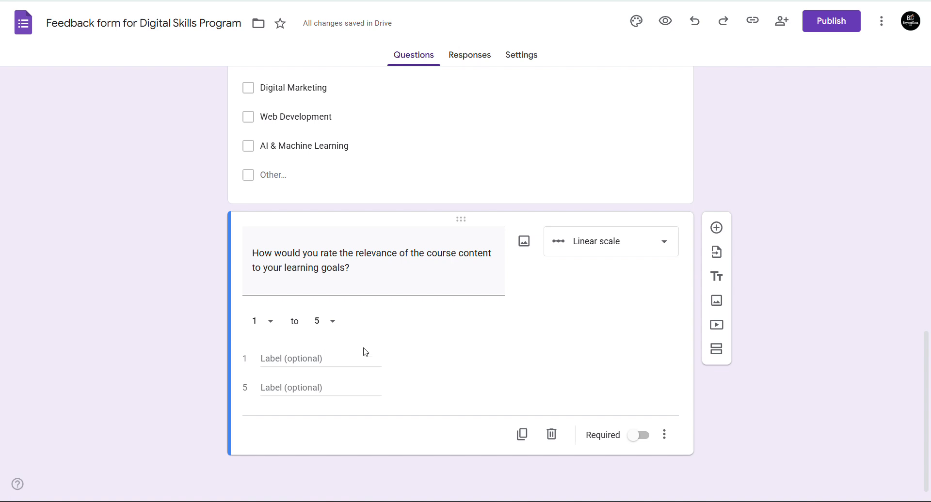
{"action": "left_click", "coordinate": [635, 437]}
- Duplicate the relevance question, make the copy a 5-star Rating, and add a blank question below
{"action": "left_click", "coordinate": [522, 437]}
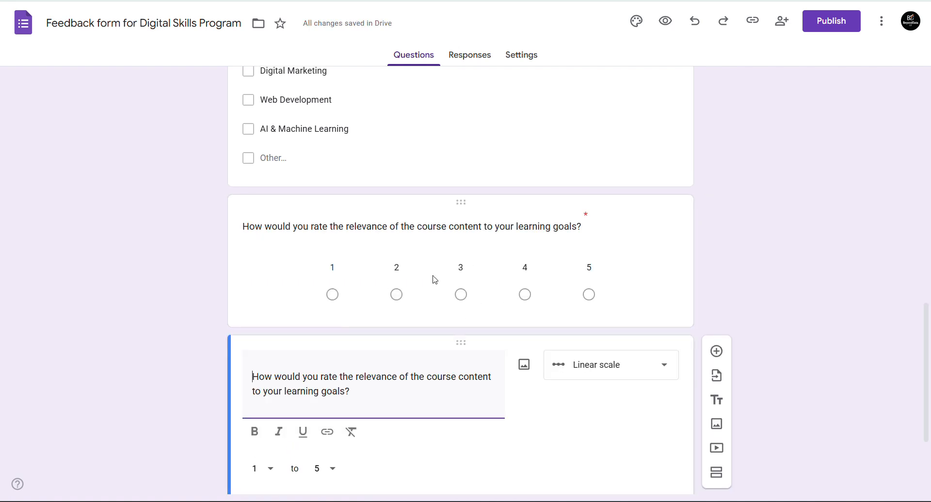
{"action": "scroll", "coordinate": [736, 246], "scroll_direction": "down", "scroll_amount": 3}
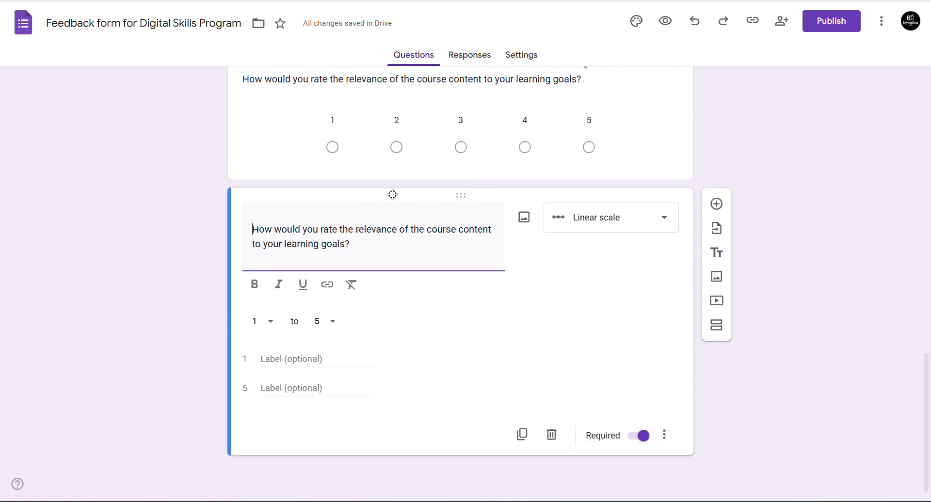
{"action": "left_click", "coordinate": [598, 222]}
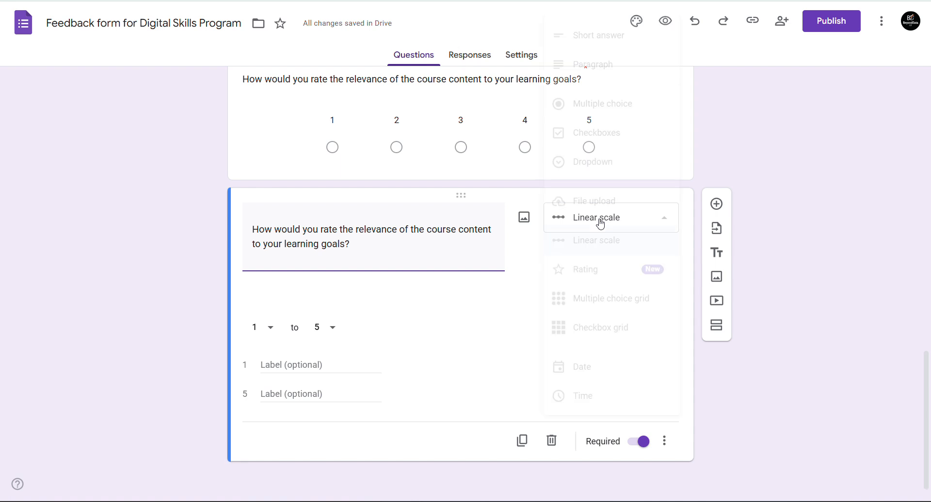
{"action": "left_click", "coordinate": [597, 284]}
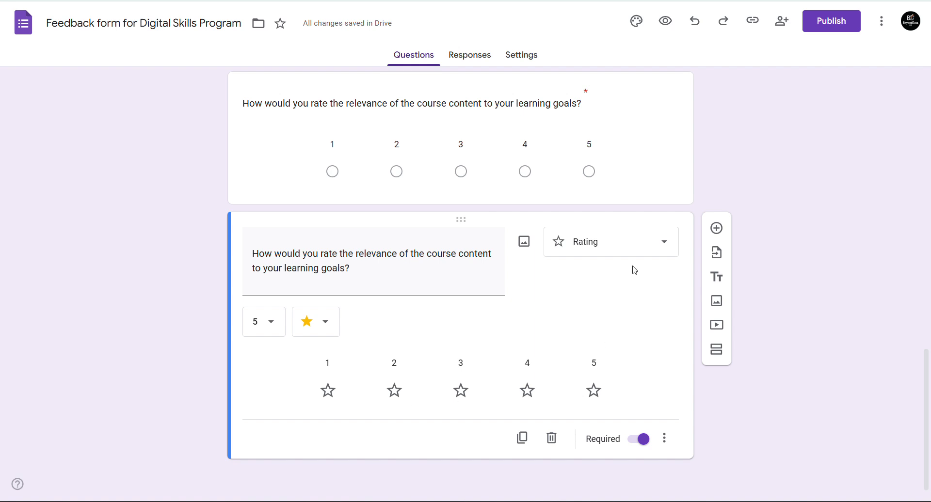
{"action": "left_click", "coordinate": [716, 228]}
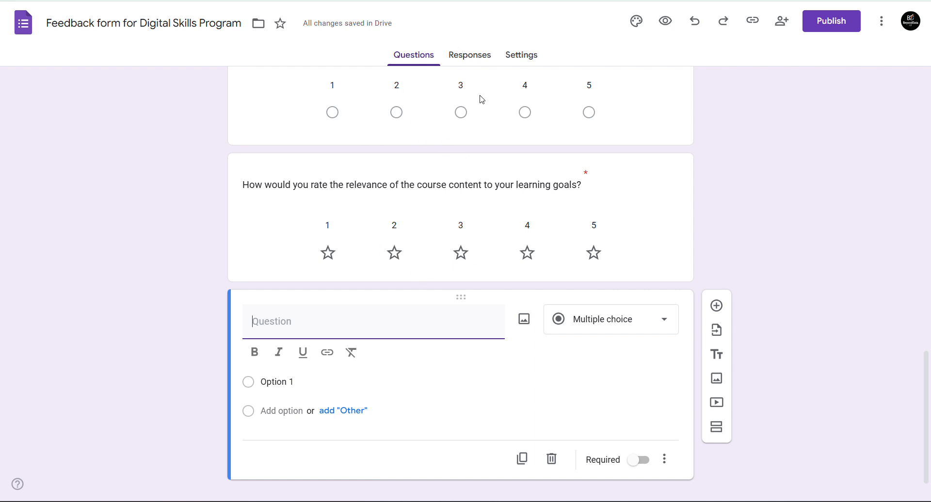
- Preview the form as respondents see it and reload the preview page
{"action": "scroll", "coordinate": [394, 120], "scroll_direction": "up", "scroll_amount": 2}
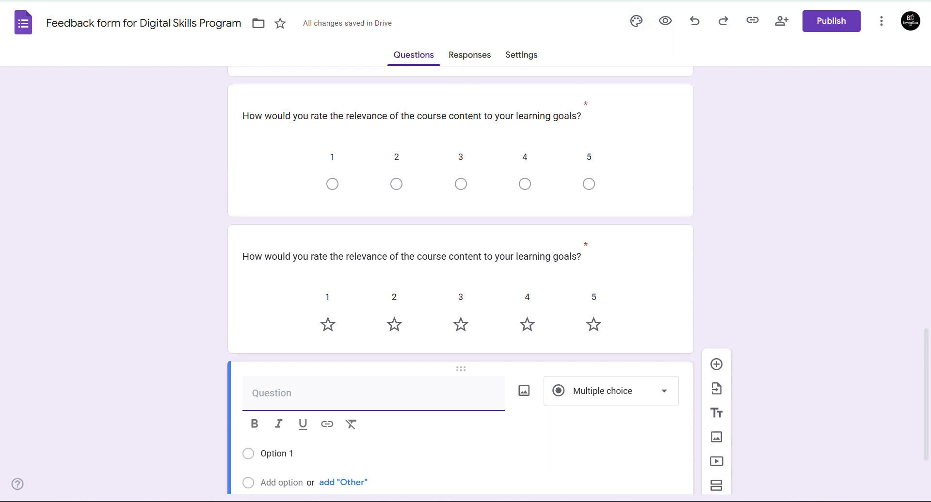
{"action": "left_click", "coordinate": [665, 22]}
{"action": "key", "text": "F5"}
- Test-answer both relevance questions with 3 in the preview, then return to the editor
{"action": "left_click", "coordinate": [518, 85]}
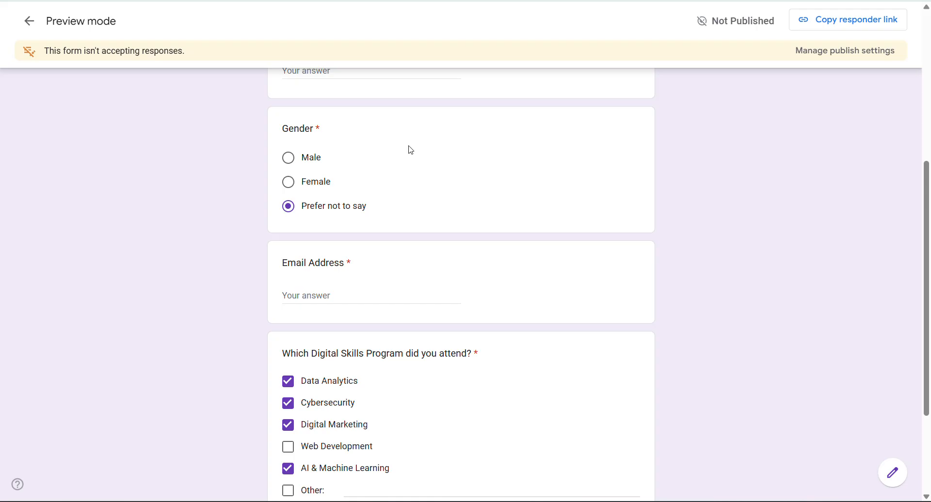
{"action": "scroll", "coordinate": [461, 252], "scroll_direction": "down", "scroll_amount": 8}
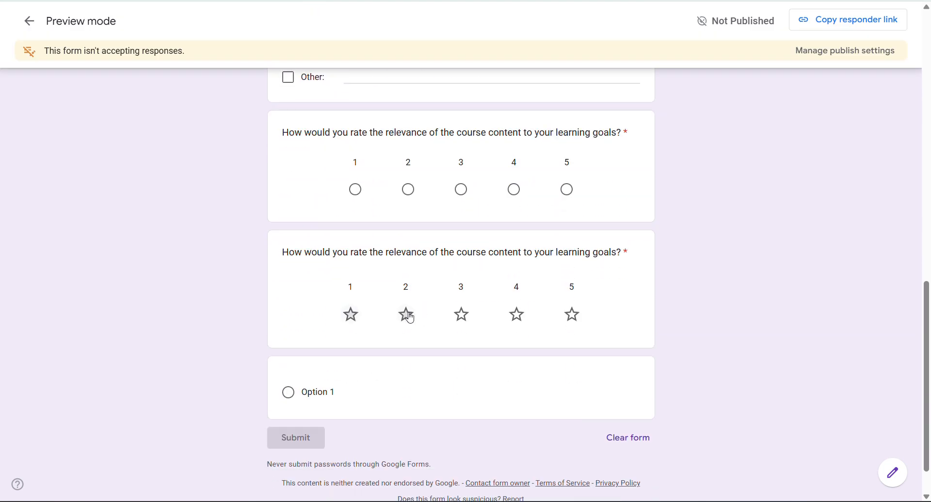
{"action": "left_click", "coordinate": [462, 316]}
{"action": "left_click", "coordinate": [462, 189]}
{"action": "key", "text": "ctrl+shift+Tab"}
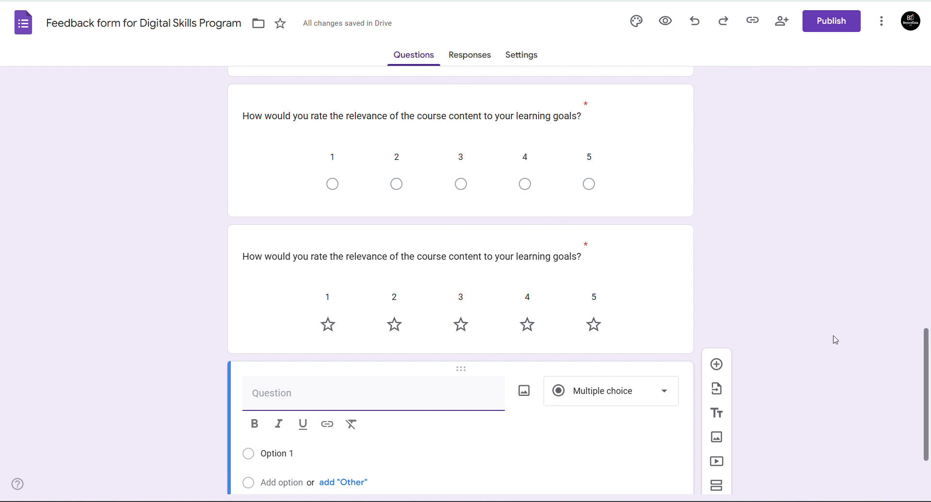
- Copy question 5's learning-materials wording from the feedback document and return to the form
{"action": "key", "text": "ctrl+Tab"}
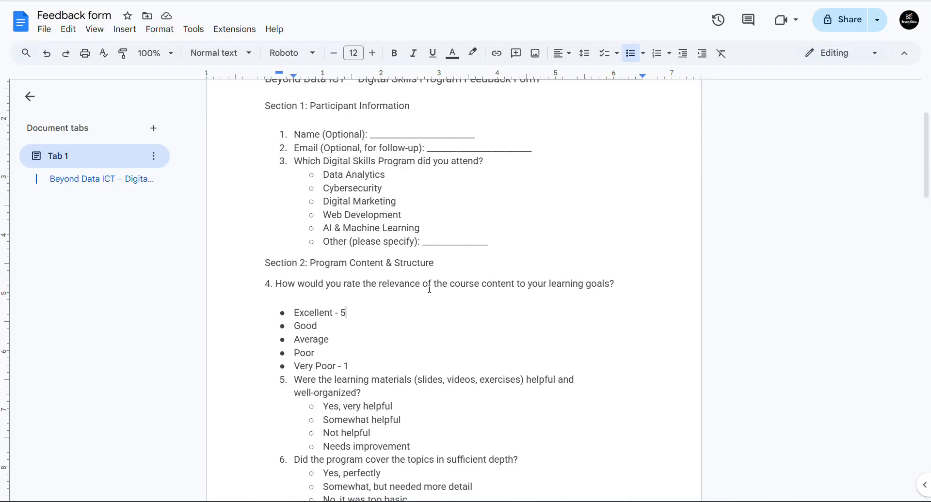
{"action": "scroll", "coordinate": [429, 290], "scroll_direction": "down", "scroll_amount": 4}
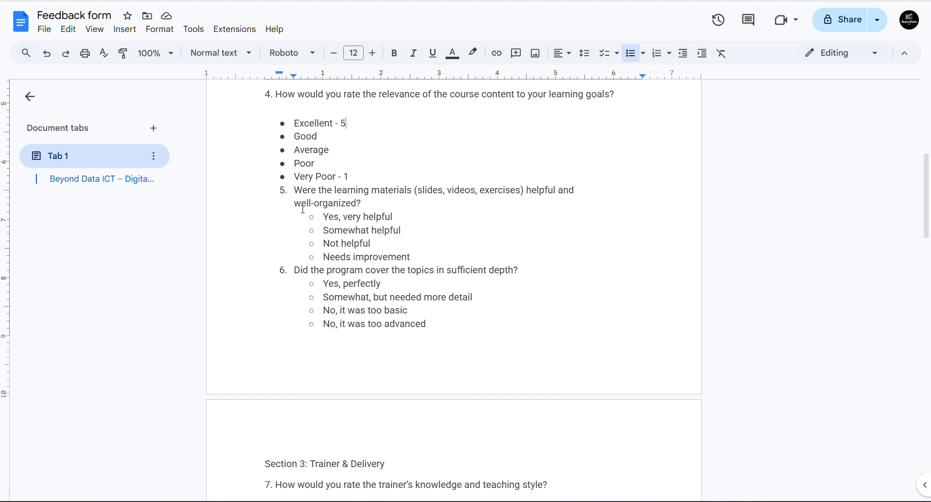
{"action": "left_click_drag", "start_coordinate": [297, 189], "coordinate": [366, 209]}
{"action": "key", "text": "ctrl+c"}
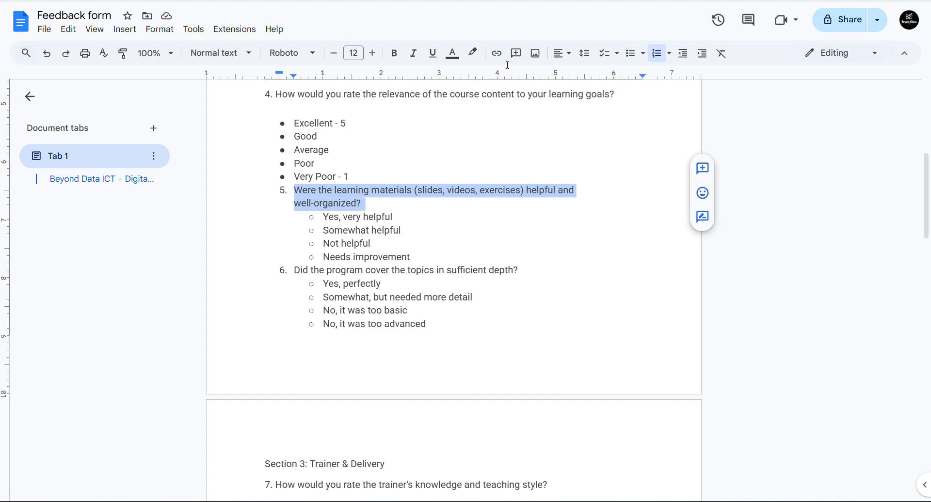
{"action": "key", "text": "ctrl+Tab"}
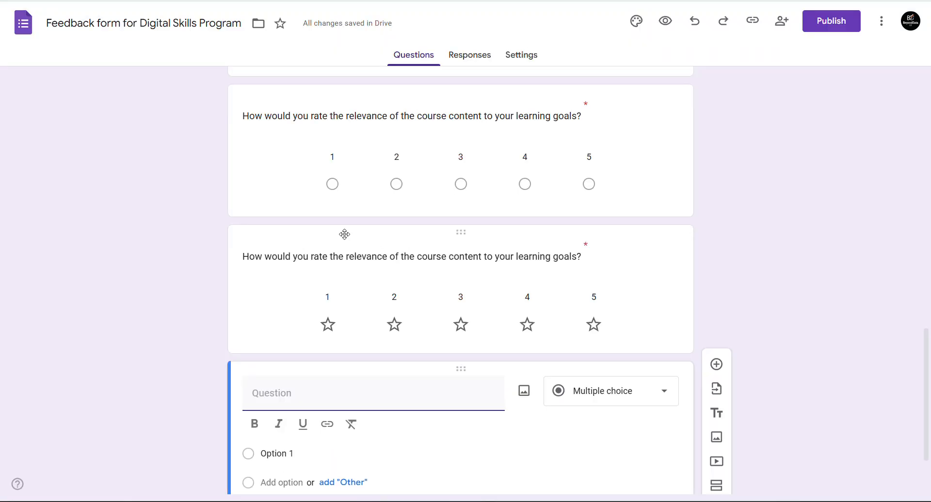
- Retitle the star question 'Were the learning materials (slides, videos, exercises) helpful and well-organized? Rate'
{"action": "left_click", "coordinate": [345, 259]}
{"action": "key", "text": "ctrl+v"}
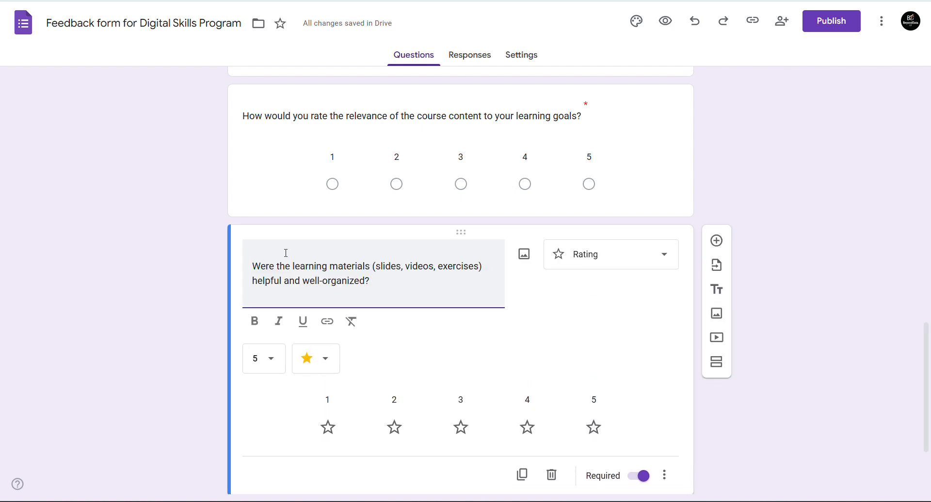
{"action": "left_click", "coordinate": [161, 253]}
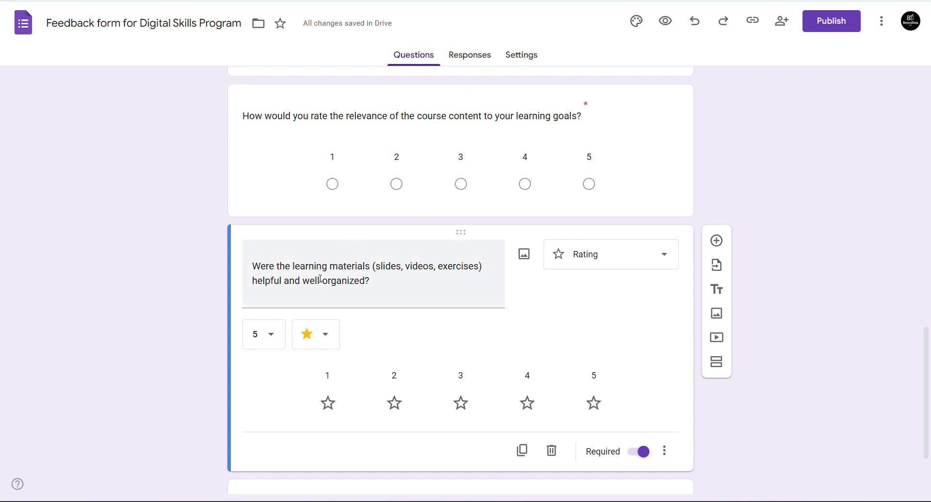
{"action": "left_click", "coordinate": [377, 283]}
{"action": "left_click", "coordinate": [377, 283]}
{"action": "type", "text": "Rate"}
{"action": "left_click", "coordinate": [92, 254]}
{"action": "scroll", "coordinate": [928, 348], "scroll_direction": "down", "scroll_amount": 2}
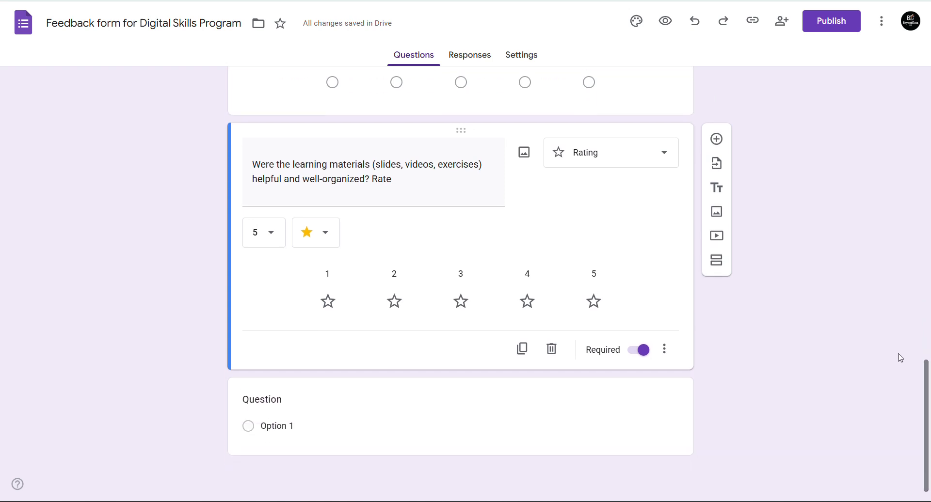
{"action": "left_click", "coordinate": [410, 409]}
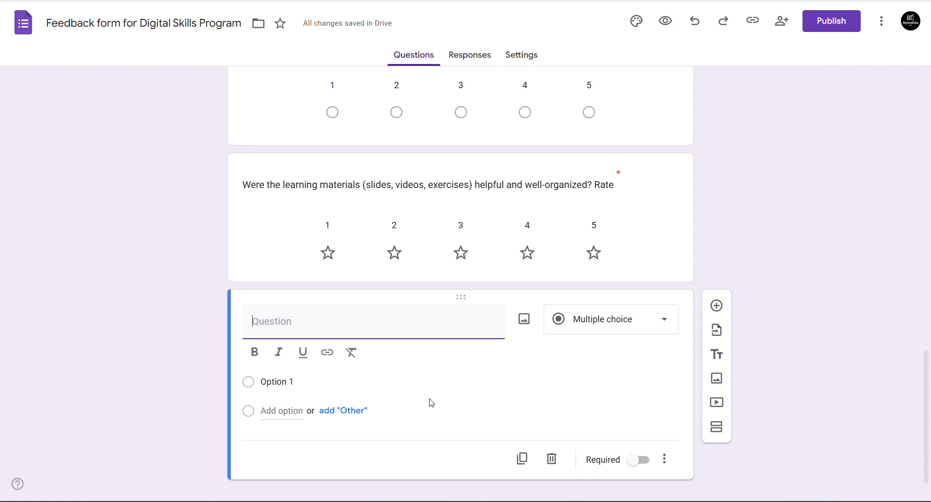
- Change the last blank question to File upload and accept the Drive upload notice
{"action": "left_click", "coordinate": [590, 326]}
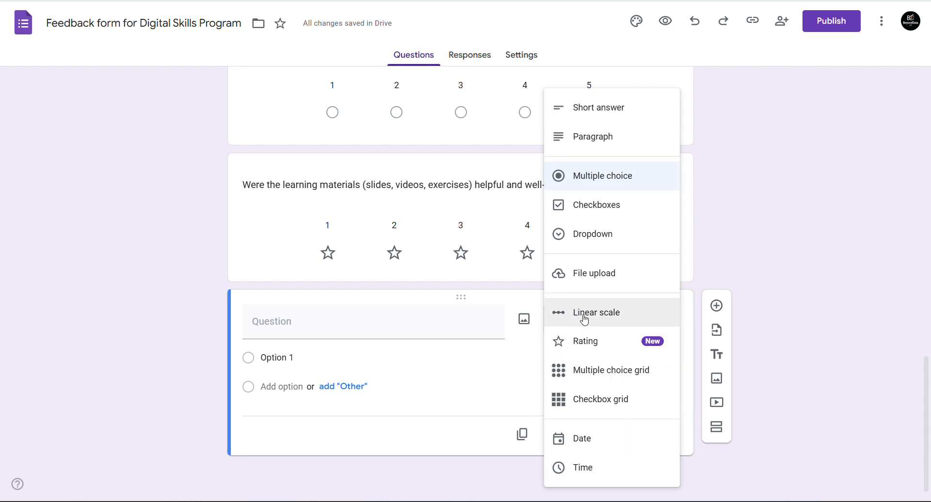
{"action": "left_click", "coordinate": [609, 275]}
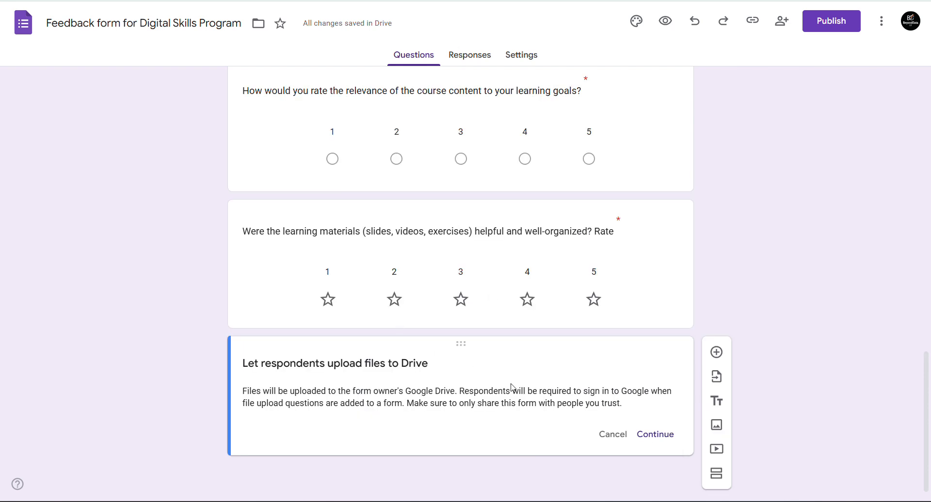
{"action": "left_click", "coordinate": [665, 439]}
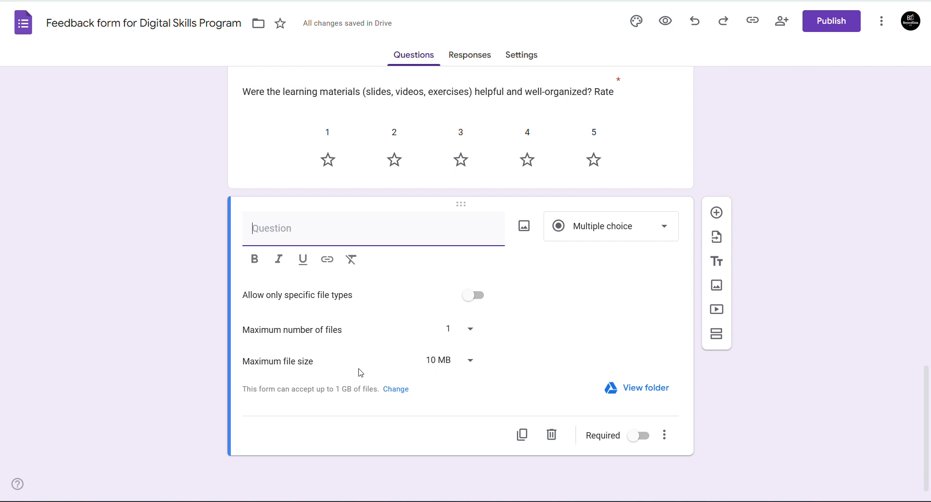
- Set the upload limits to a maximum file size of 100 MB and 1 file
{"action": "left_click", "coordinate": [449, 367]}
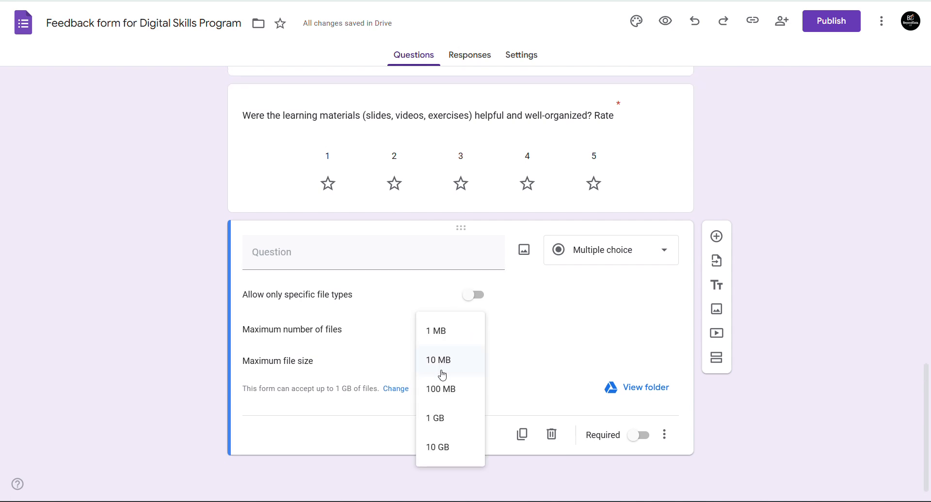
{"action": "left_click", "coordinate": [439, 396]}
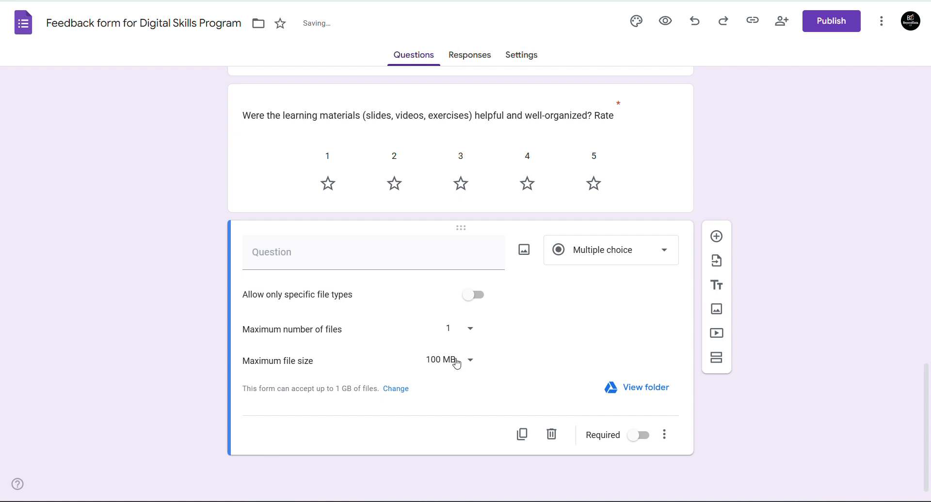
{"action": "left_click", "coordinate": [470, 331]}
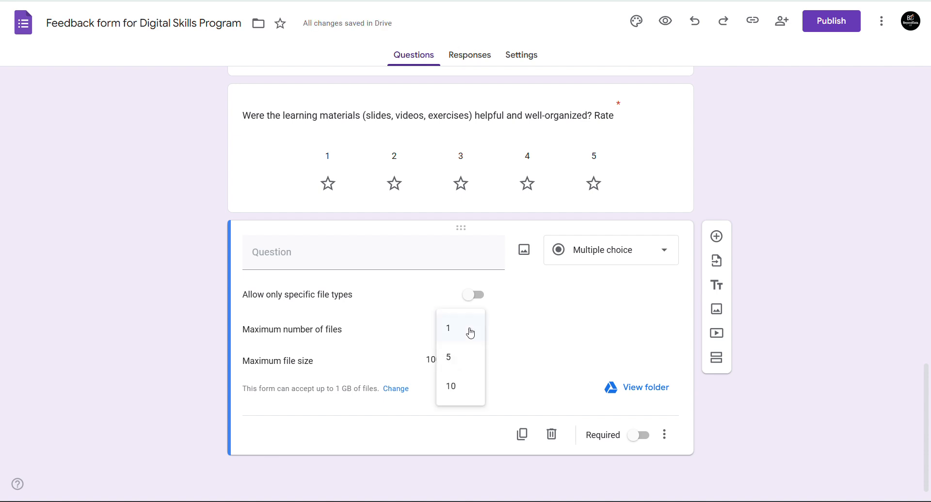
{"action": "left_click", "coordinate": [450, 358]}
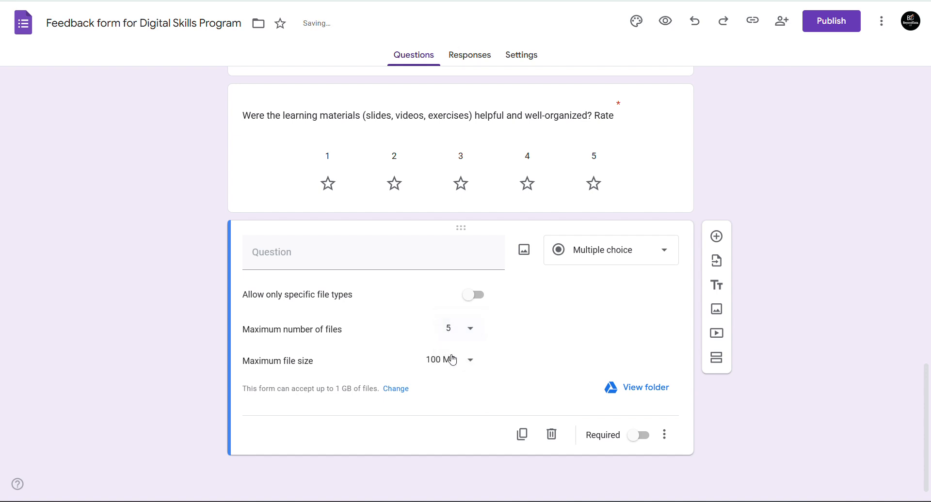
{"action": "left_click", "coordinate": [473, 333]}
{"action": "left_click", "coordinate": [457, 359]}
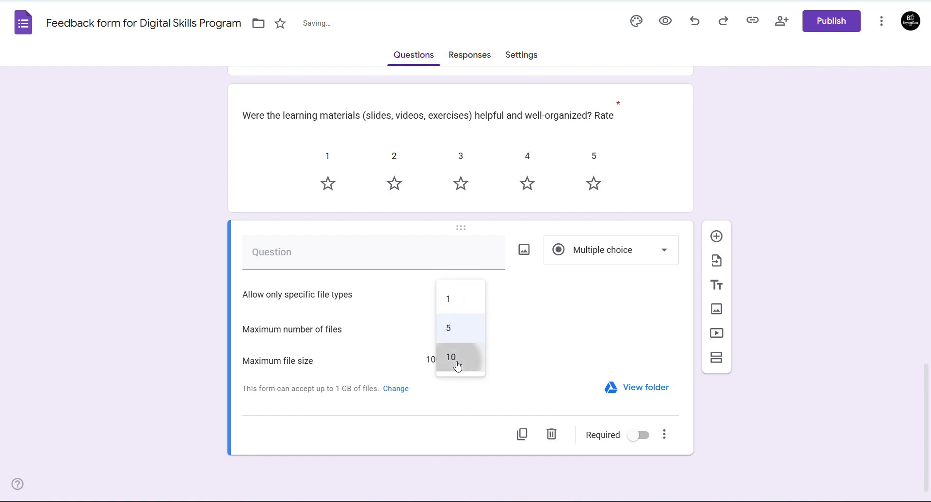
{"action": "left_click", "coordinate": [466, 329]}
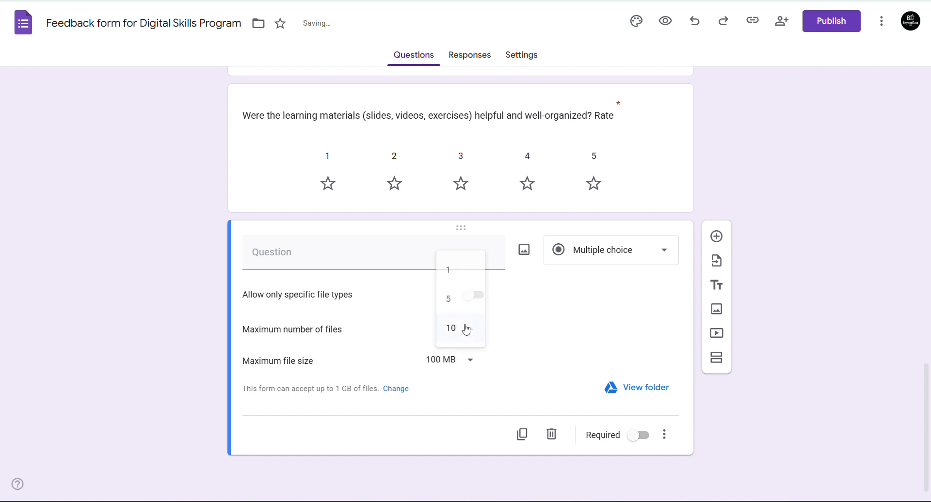
{"action": "left_click", "coordinate": [448, 271]}
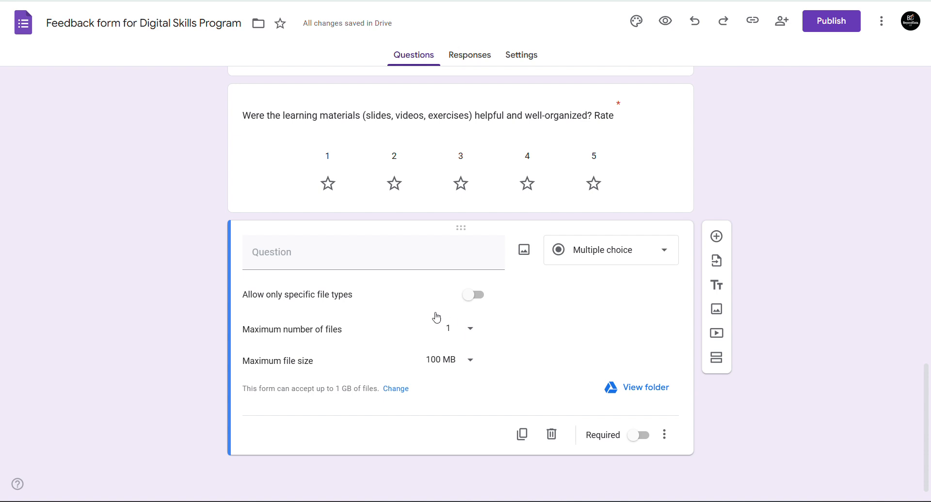
- Turn on 'Allow only specific file types', trying Video and Presentation but leaving none ticked
{"action": "left_click", "coordinate": [474, 297]}
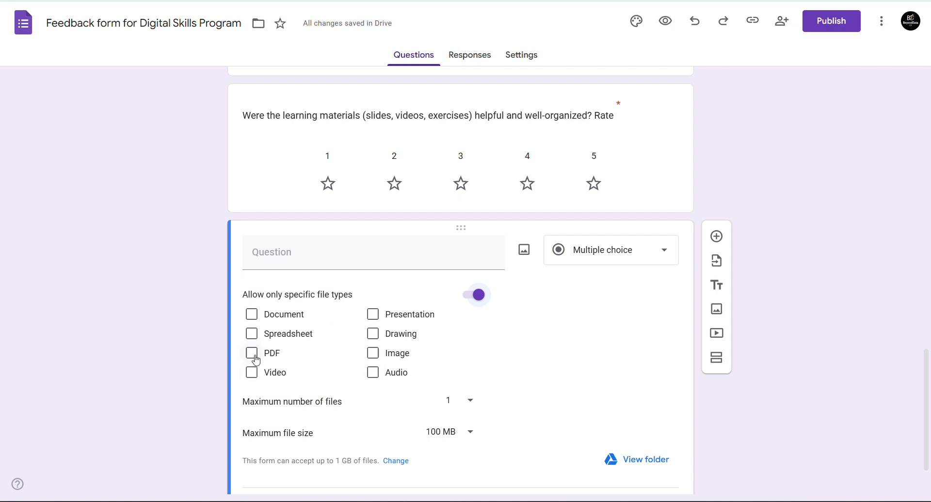
{"action": "left_click", "coordinate": [252, 374]}
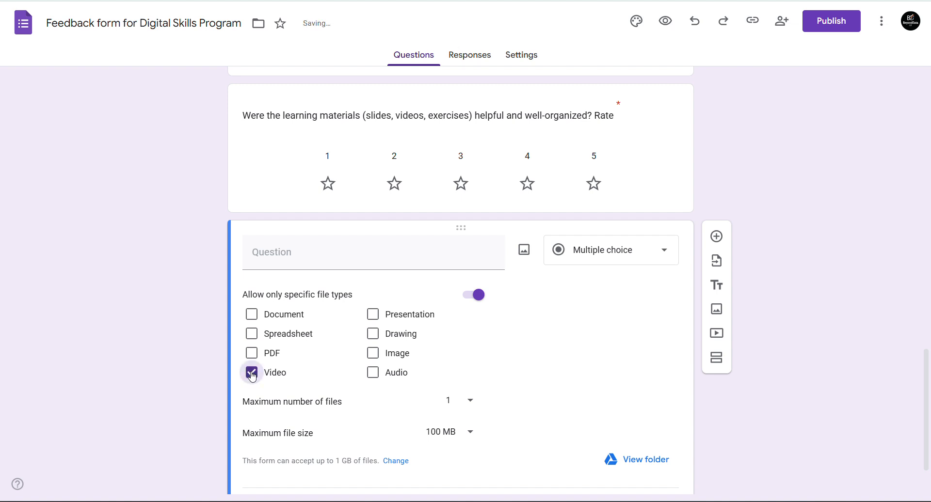
{"action": "left_click", "coordinate": [255, 374]}
{"action": "left_click", "coordinate": [374, 321]}
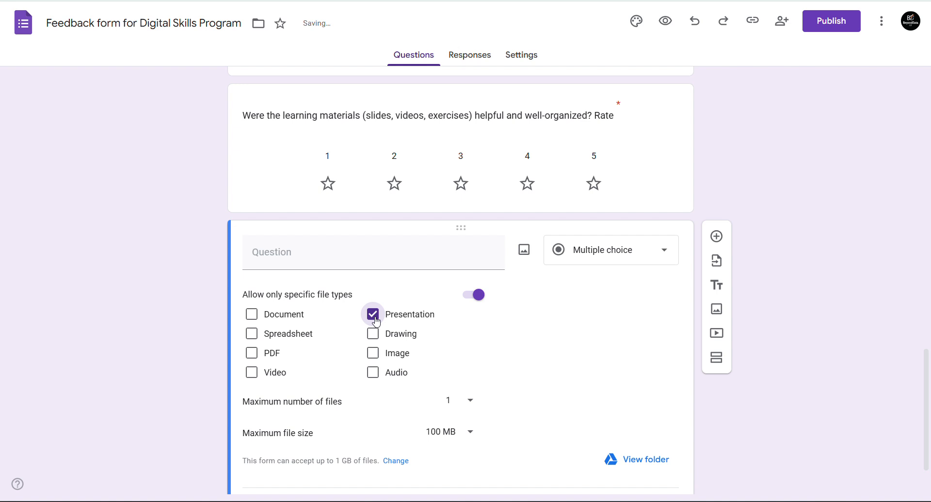
{"action": "left_click", "coordinate": [372, 316]}
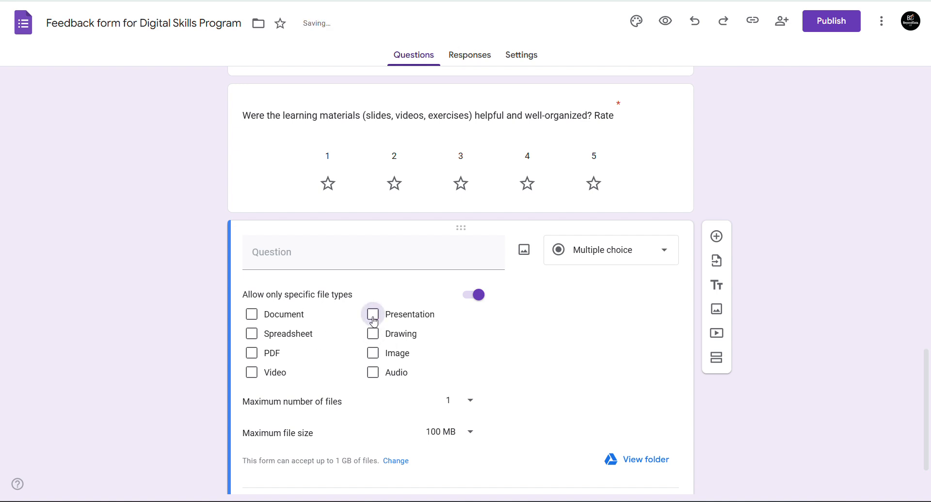
- Remove the file-type restriction and title the upload question 'Upload your Slides'
{"action": "left_click", "coordinate": [474, 297]}
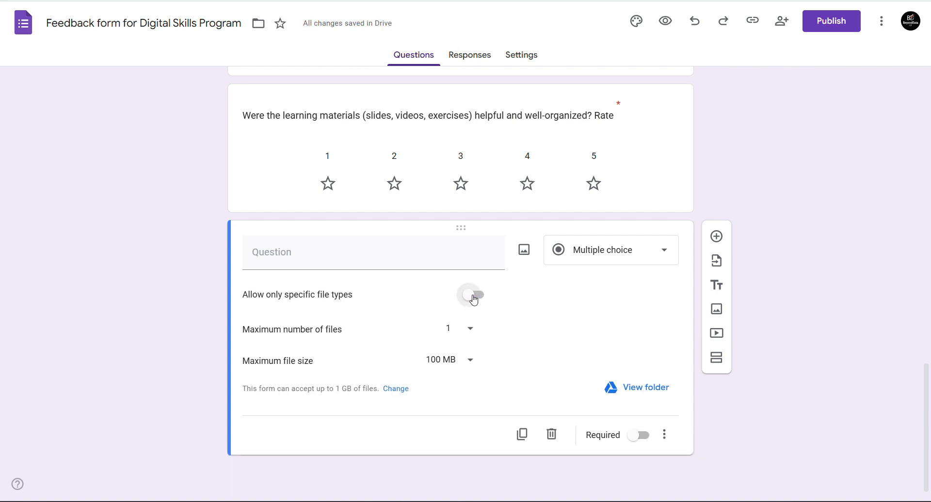
{"action": "left_click", "coordinate": [389, 254]}
{"action": "type", "text": "S"}
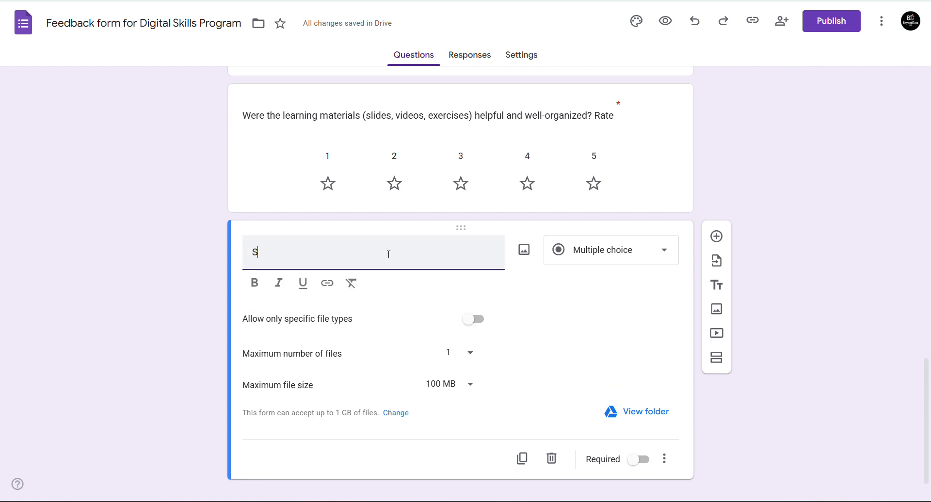
{"action": "type", "text": "hare your"}
{"action": "key", "text": "ctrl+a"}
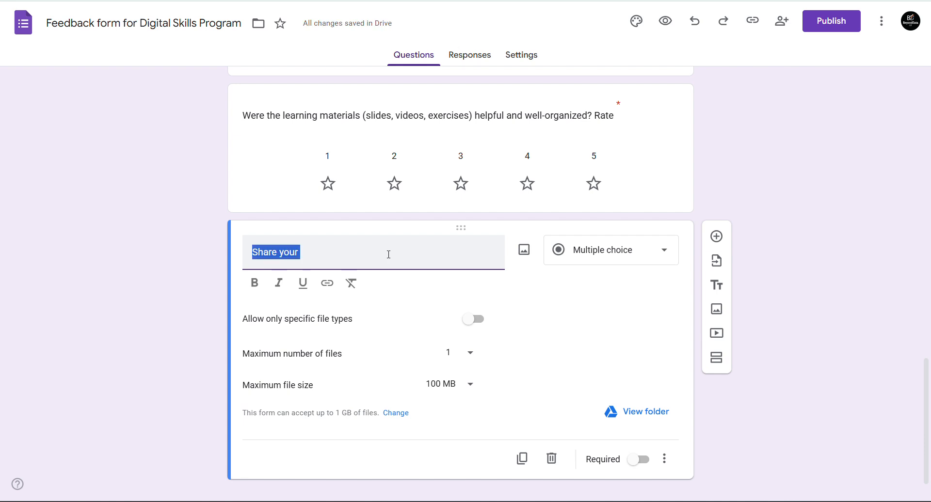
{"action": "type", "text": "Upload your"}
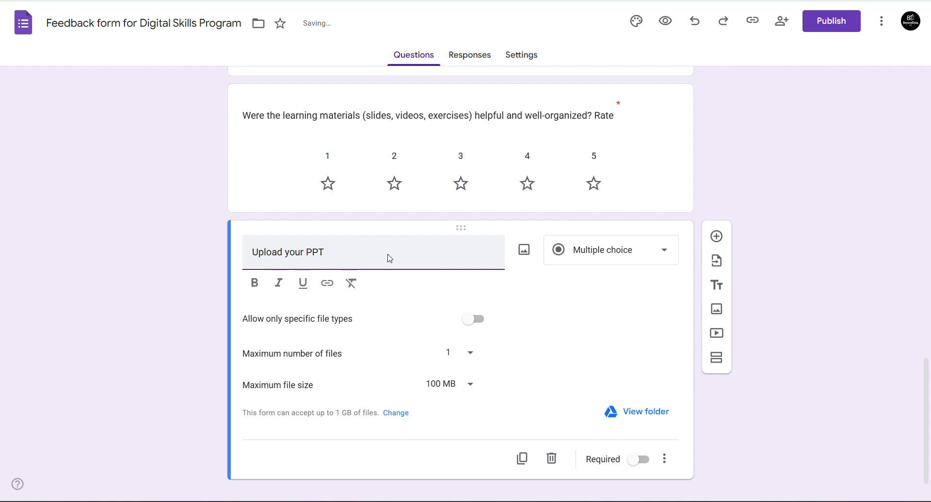
{"action": "type", "text": " Slies"}
{"action": "key", "text": "BackSpace"}
{"action": "key", "text": "BackSpace"}
{"action": "key", "text": "BackSpace"}
{"action": "left_click", "coordinate": [591, 310]}
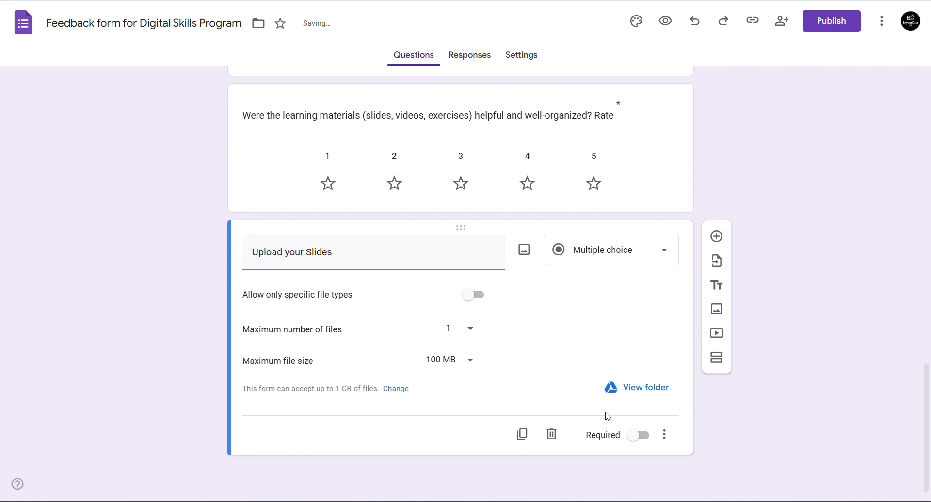
- Leave the upload question optional after toggling Required on and off
{"action": "left_click", "coordinate": [630, 441]}
{"action": "left_click", "coordinate": [639, 438]}
{"action": "left_click", "coordinate": [639, 439]}
{"action": "left_click", "coordinate": [641, 439]}
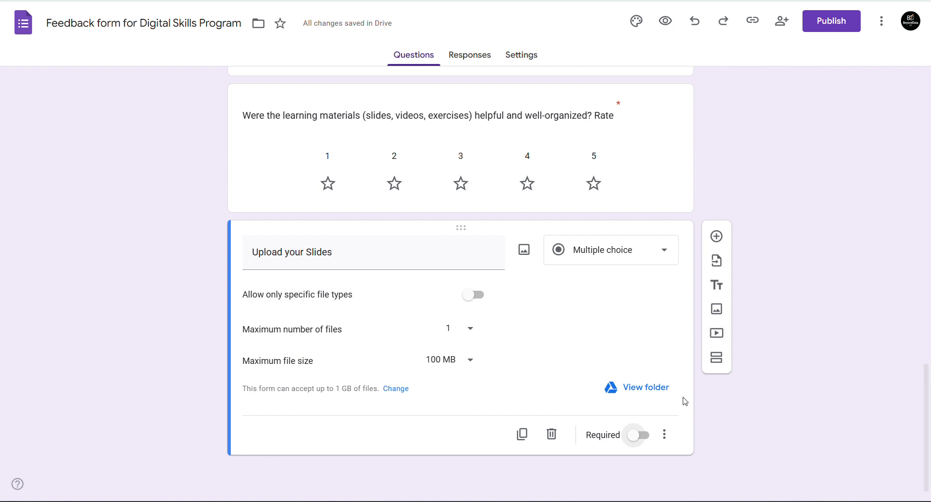
- Add a Multiple choice grid question titled 'Rate the following elements(1 - 5)'
{"action": "left_click", "coordinate": [715, 238]}
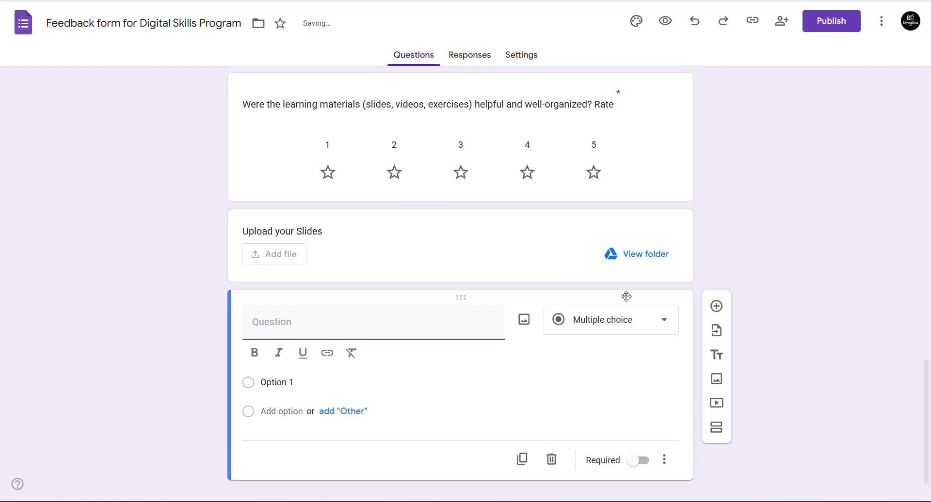
{"action": "left_click", "coordinate": [675, 319]}
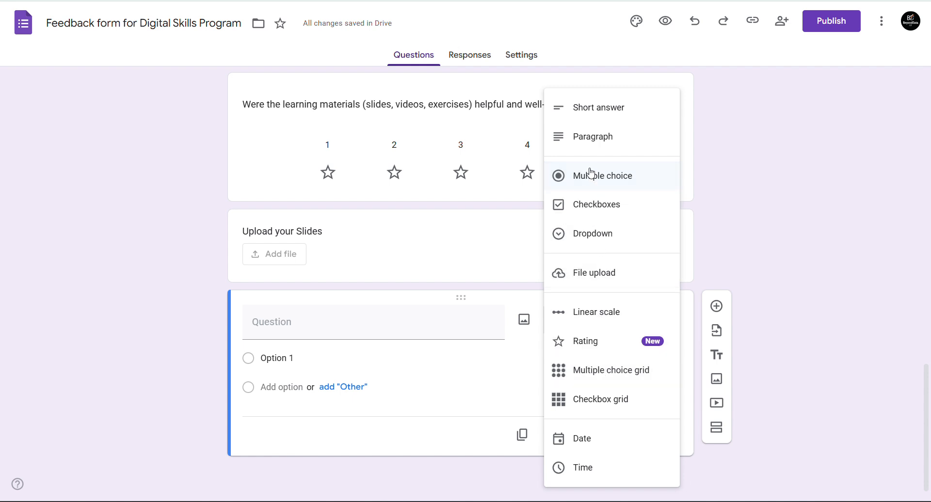
{"action": "left_click", "coordinate": [590, 384]}
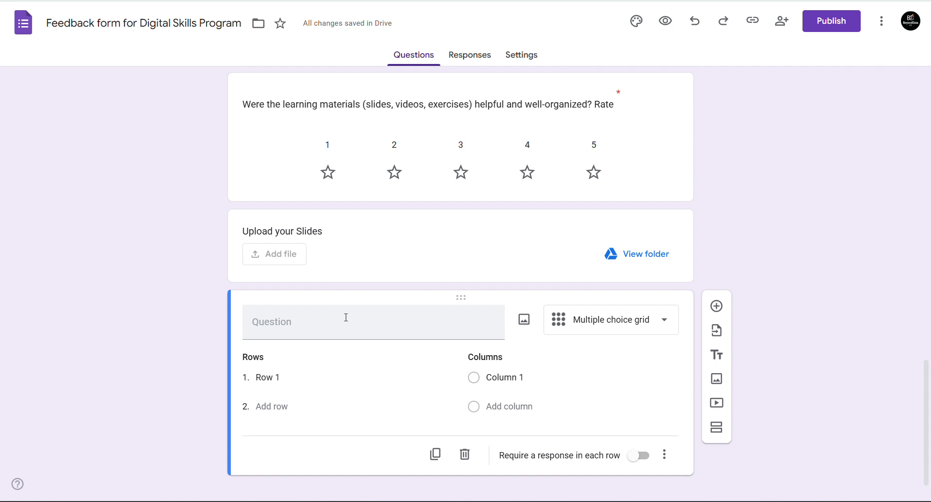
{"action": "type", "text": "Rate th"}
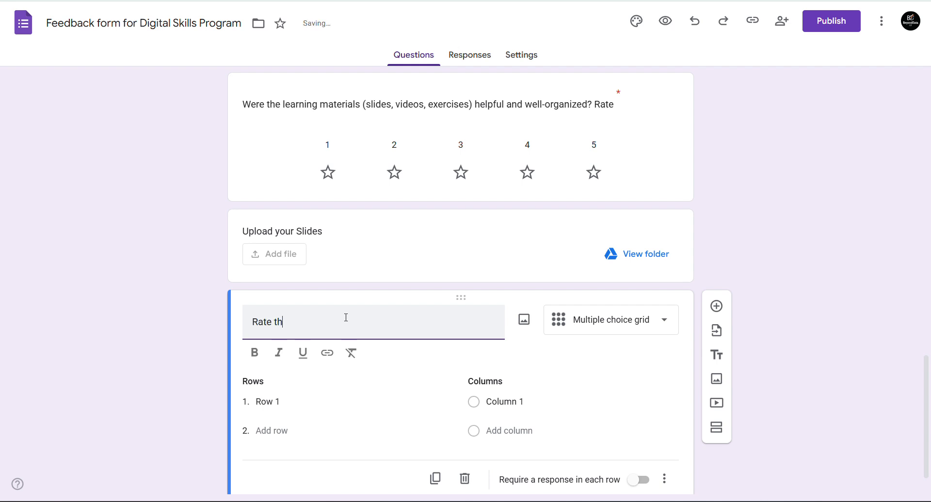
{"action": "type", "text": "e following elements"}
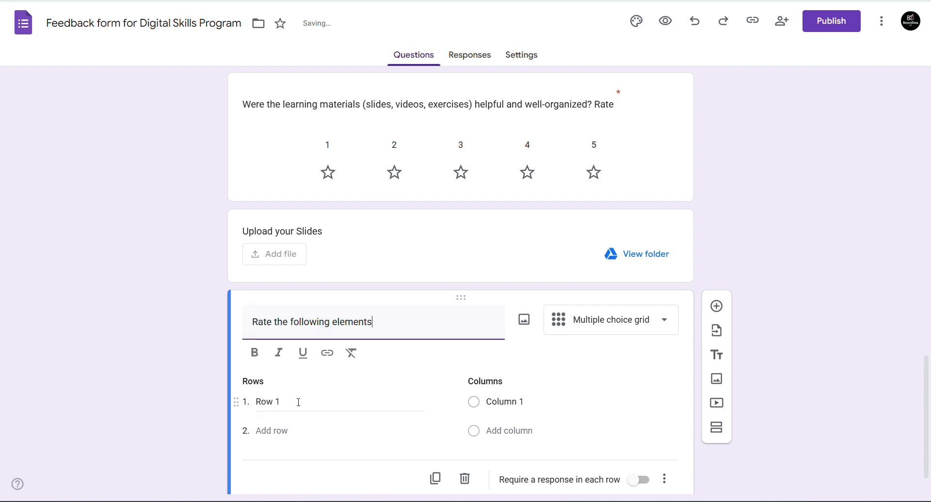
{"action": "type", "text": "(1 - 5"}
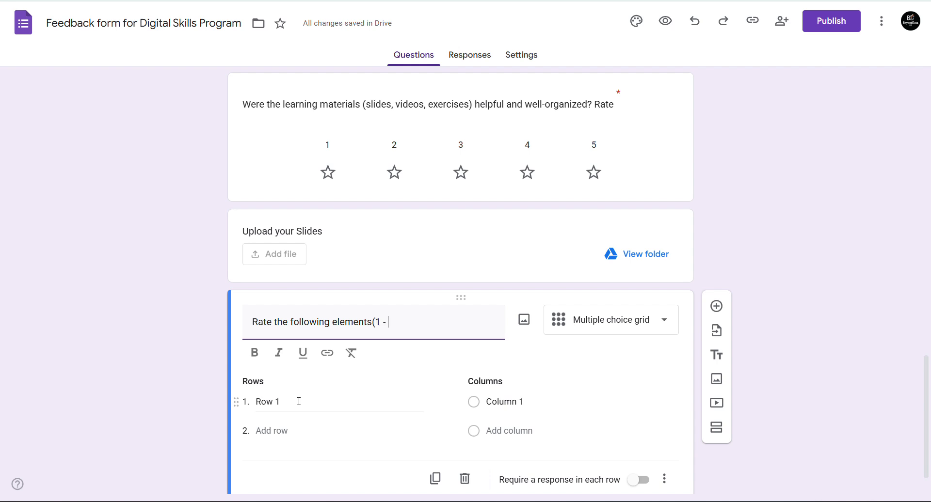
{"action": "left_click", "coordinate": [494, 404]}
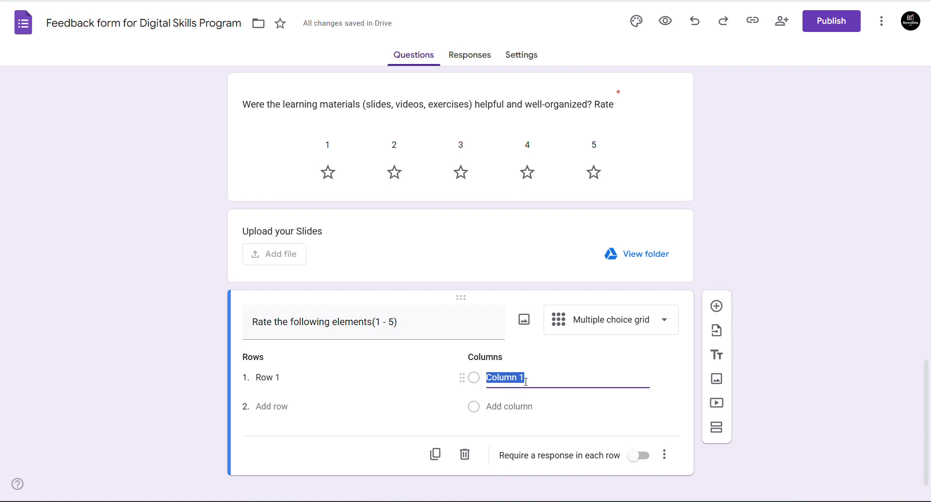
- Fill the grid's rating columns with the values 1 through 5
{"action": "type", "text": "1"}
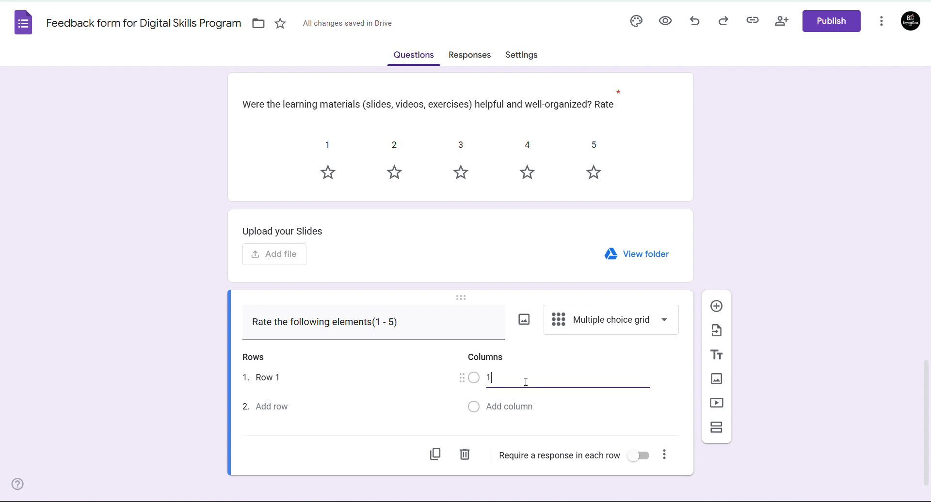
{"action": "left_click", "coordinate": [511, 406]}
{"action": "type", "text": "2"}
{"action": "left_click", "coordinate": [500, 435]}
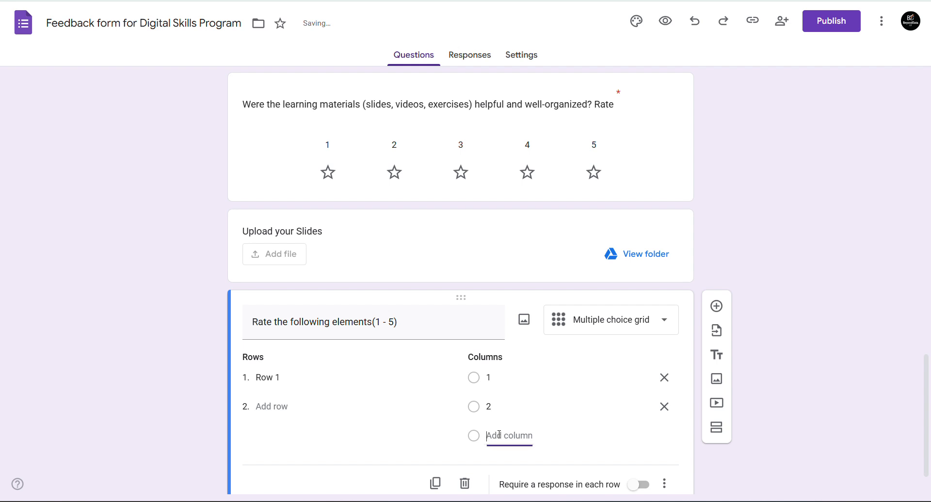
{"action": "type", "text": "3"}
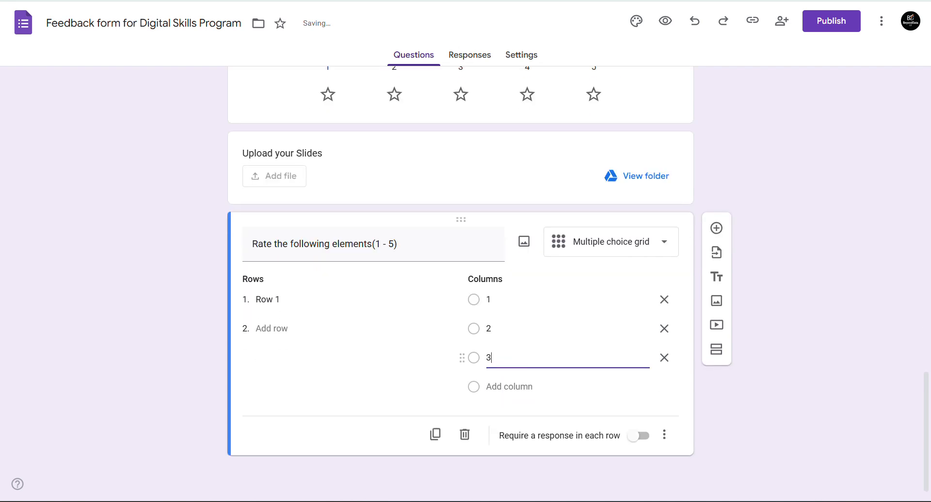
{"action": "key", "text": "Return"}
{"action": "type", "text": "5"}
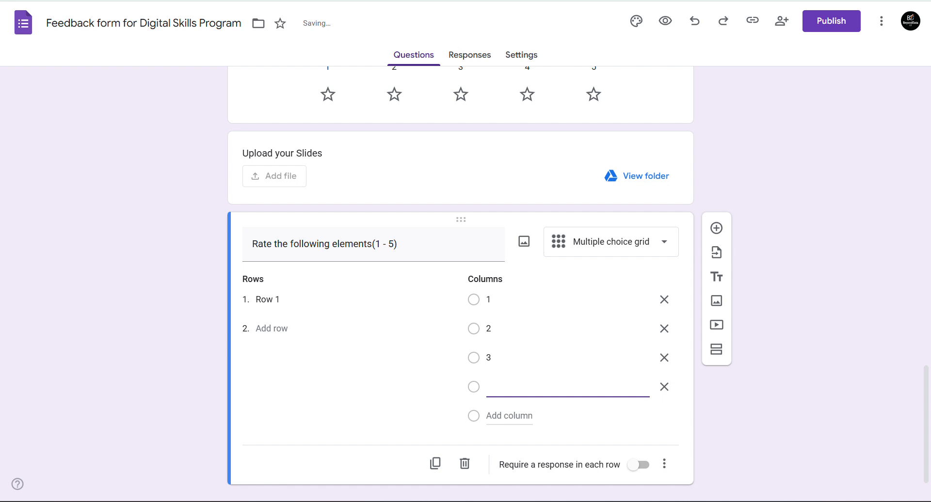
{"action": "key", "text": "Return"}
{"action": "type", "text": "5"}
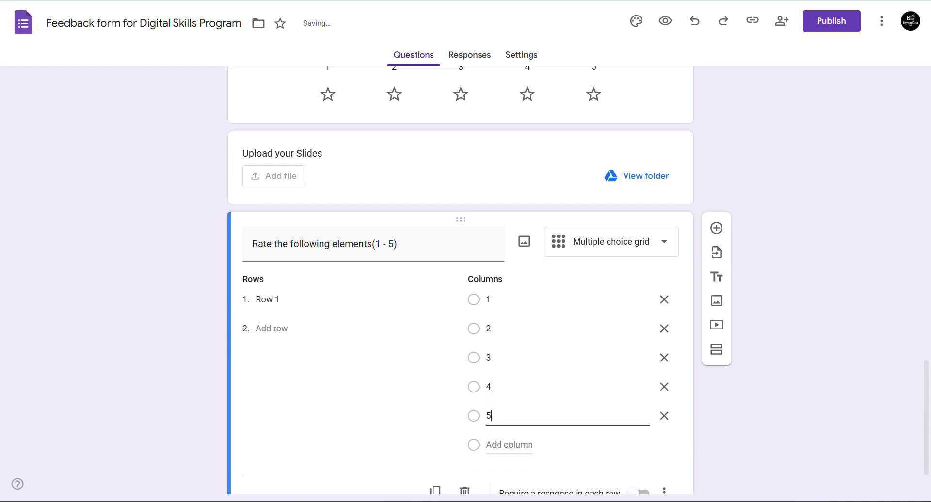
- Add 'means Poor - 5 means excellent' to the grid question title, correcting the spelling
{"action": "triple_click", "coordinate": [381, 243]}
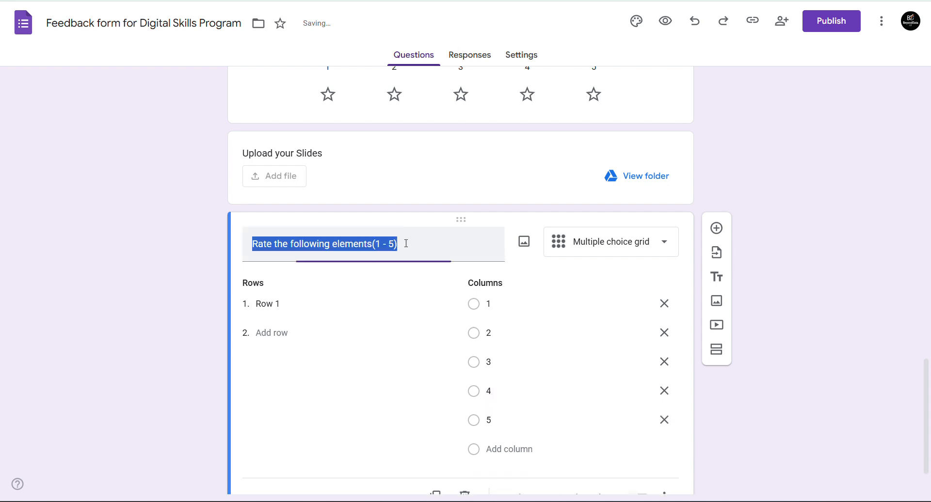
{"action": "left_click", "coordinate": [384, 244]}
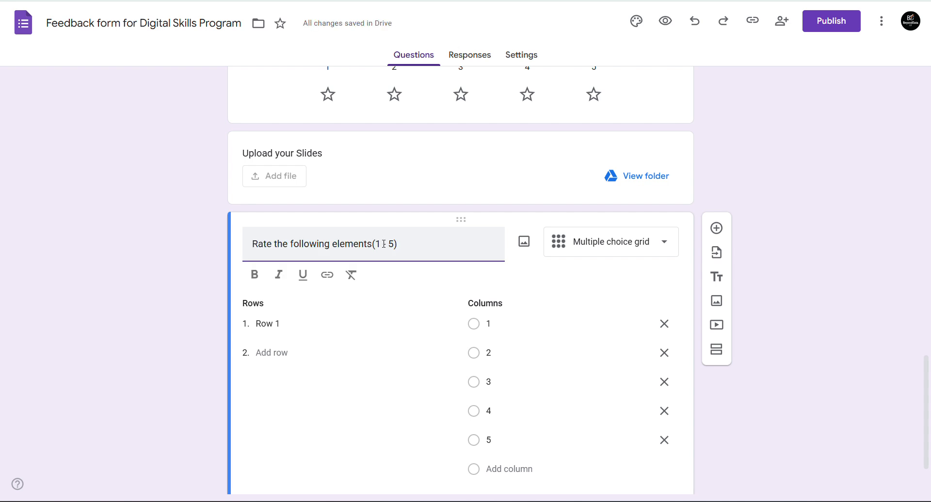
{"action": "type", "text": "means Po"}
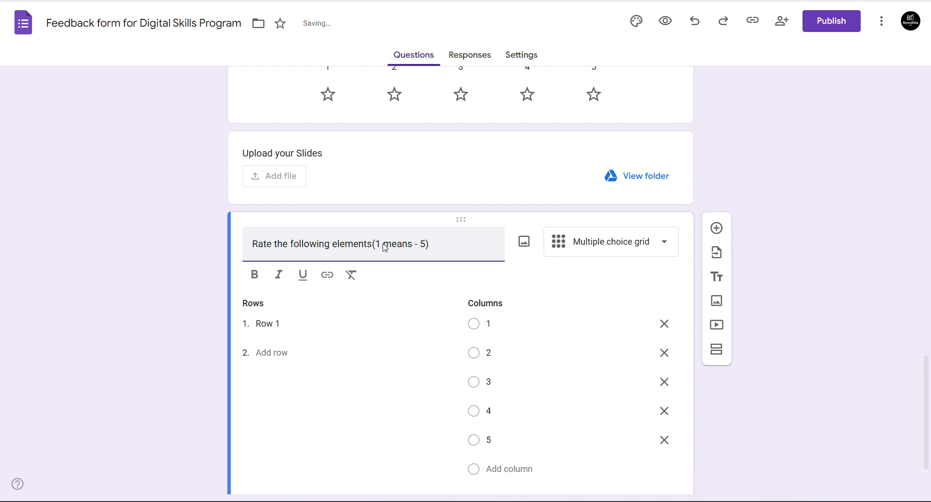
{"action": "type", "text": "or -"}
{"action": "type", "text": " 5 means ex"}
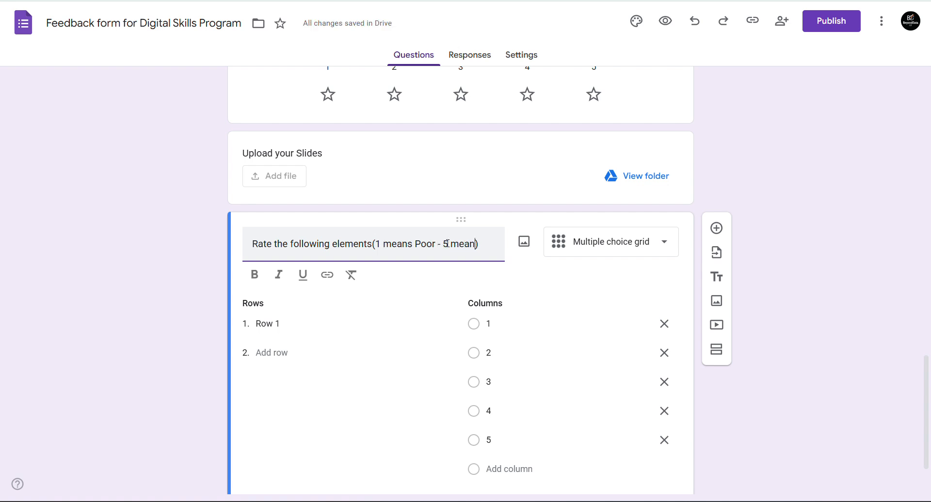
{"action": "type", "text": "cellect"}
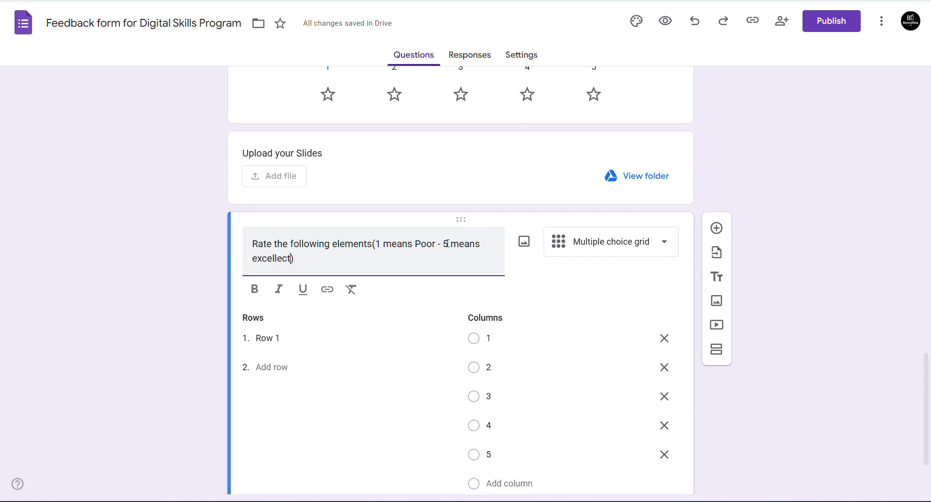
{"action": "key", "text": "BackSpace"}
{"action": "type", "text": "nt"}
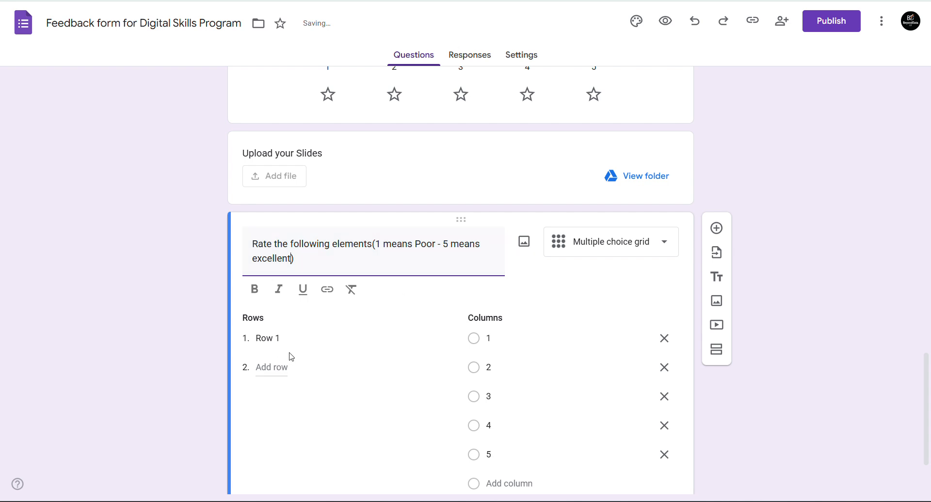
- Name the grid rows 'Th Trainer', 'The content' and 'The Venue', and add a fourth row
{"action": "left_click", "coordinate": [276, 338]}
{"action": "type", "text": "T"}
{"action": "type", "text": "He T"}
{"action": "type", "text": "rainer"}
{"action": "left_click", "coordinate": [269, 314]}
{"action": "key", "text": "BackSpace"}
{"action": "key", "text": "BackSpace"}
{"action": "type", "text": "h"}
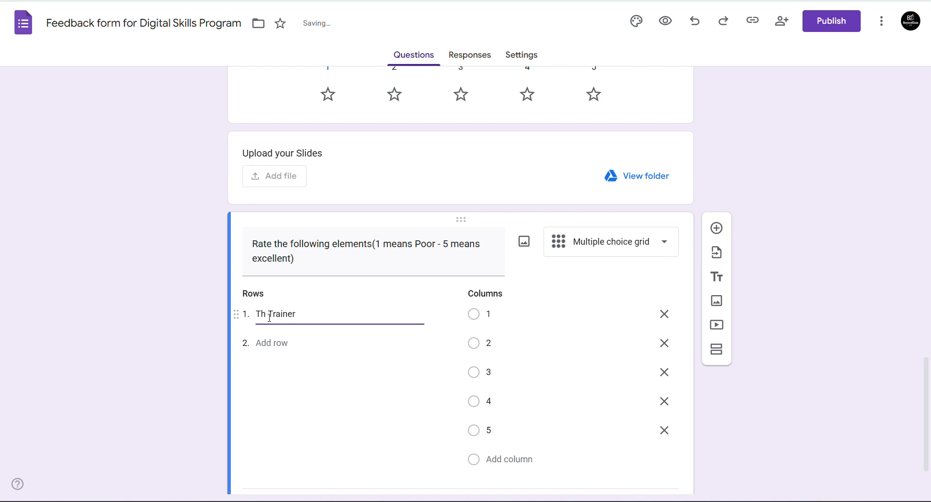
{"action": "left_click", "coordinate": [271, 343]}
{"action": "type", "text": "The content"}
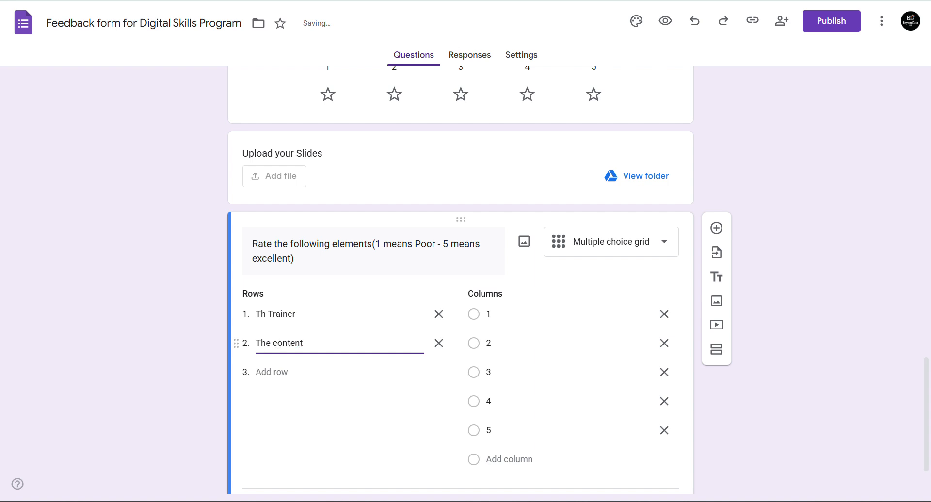
{"action": "left_click", "coordinate": [277, 370]}
{"action": "type", "text": "THe"}
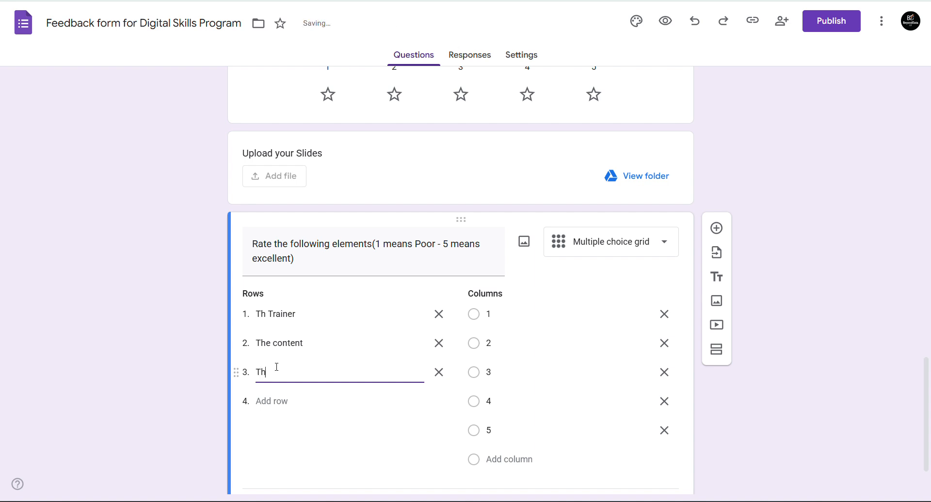
{"action": "type", "text": " Venue"}
{"action": "left_click", "coordinate": [270, 401]}
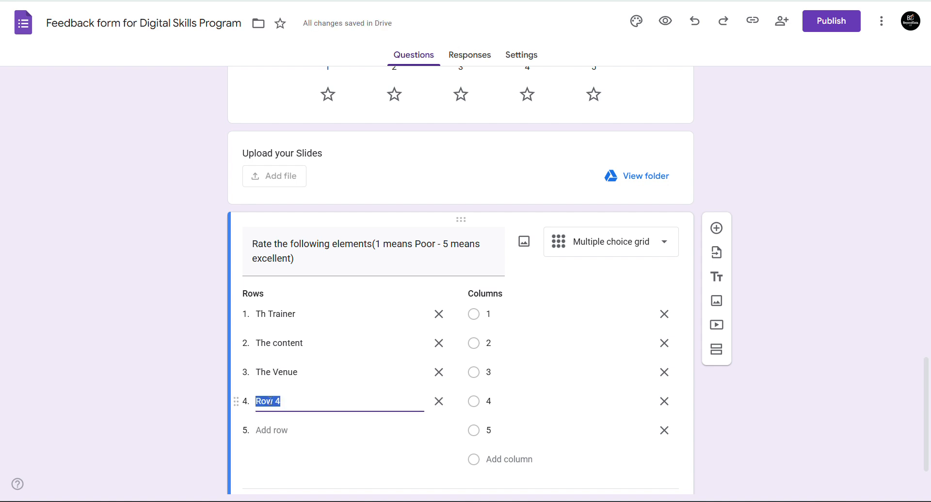
- Delete the extra Row 4 and require a response in each grid row
{"action": "scroll", "coordinate": [460, 282], "scroll_direction": "up", "scroll_amount": 6}
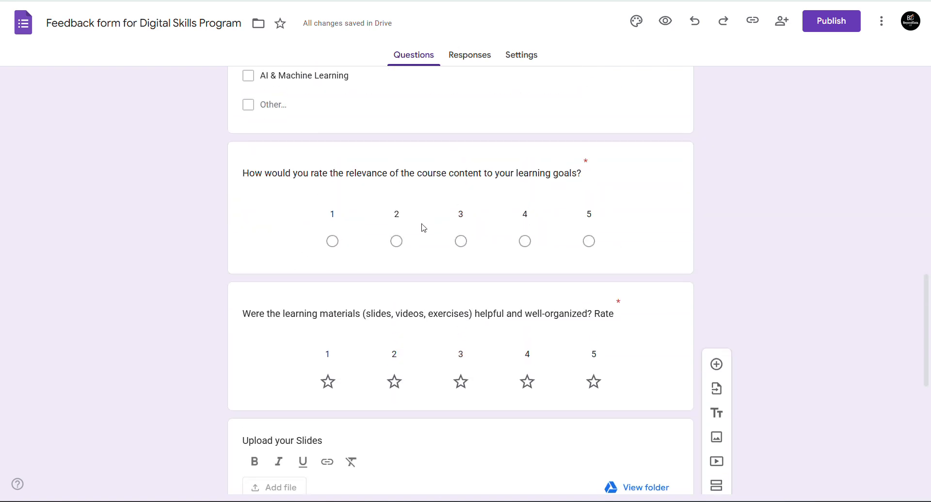
{"action": "scroll", "coordinate": [347, 169], "scroll_direction": "down", "scroll_amount": 8}
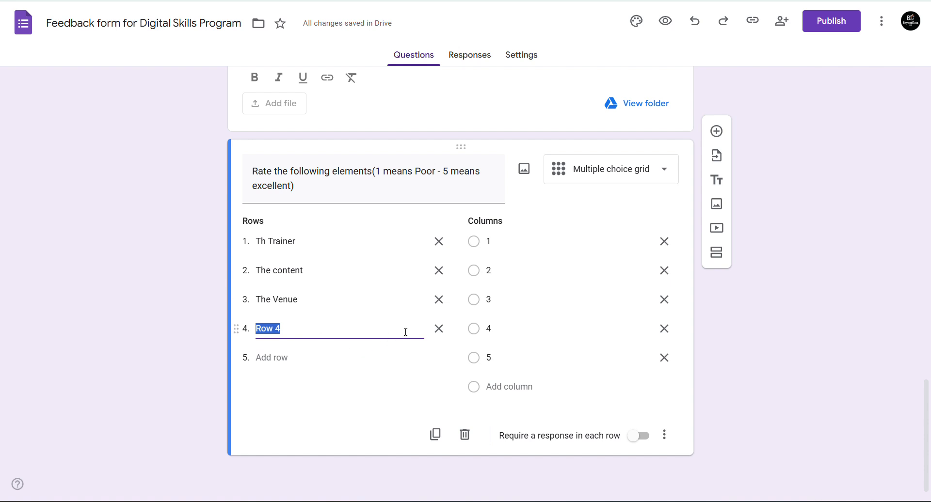
{"action": "left_click", "coordinate": [439, 330]}
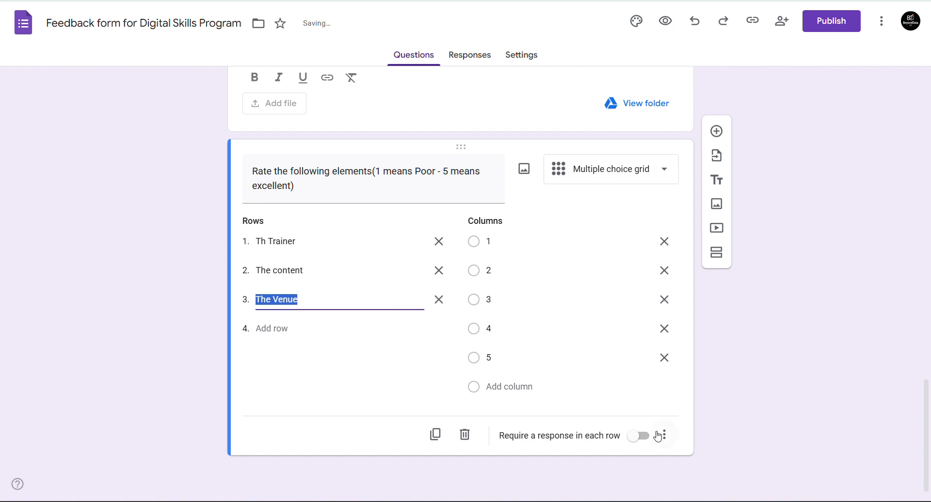
{"action": "left_click", "coordinate": [640, 437]}
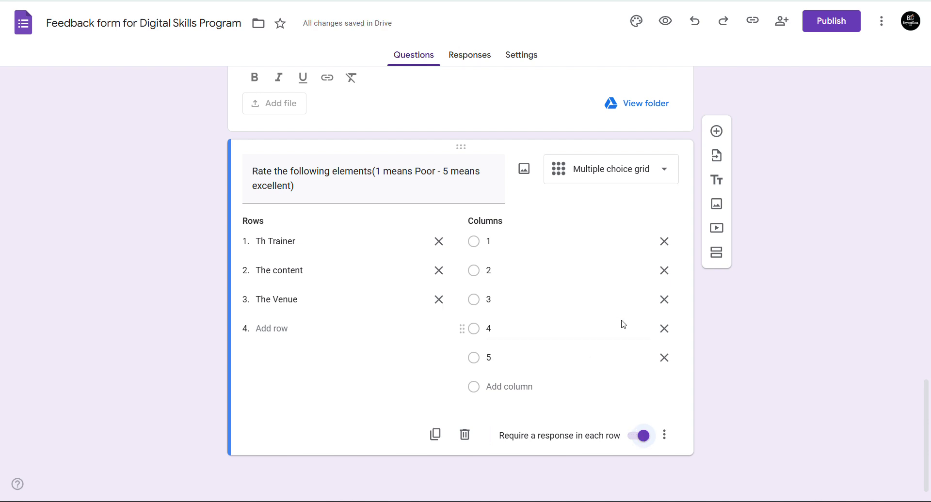
- Duplicate the rating grid and turn the copy into a Checkbox grid
{"action": "left_click", "coordinate": [436, 435]}
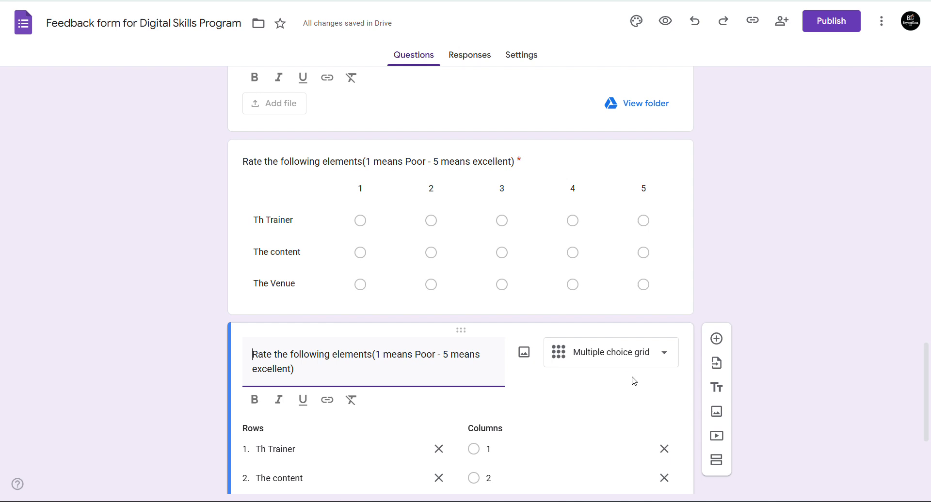
{"action": "left_click", "coordinate": [609, 352]}
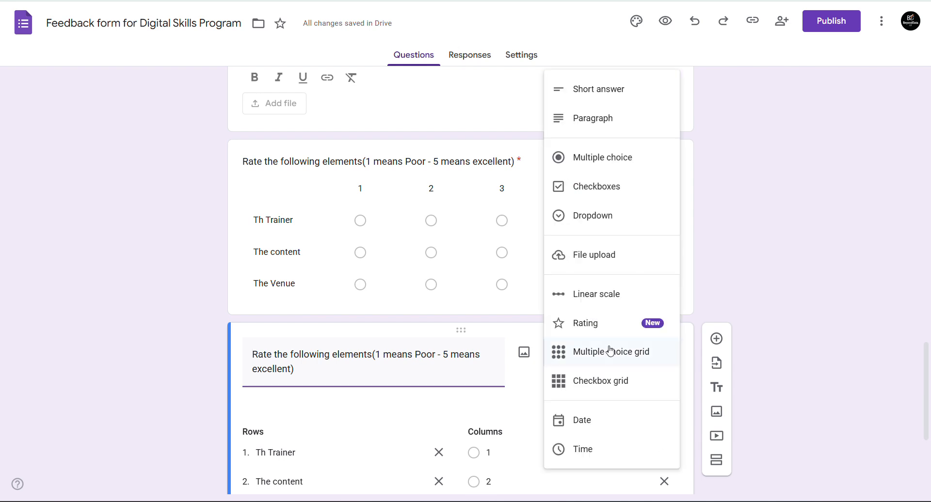
{"action": "left_click", "coordinate": [599, 382]}
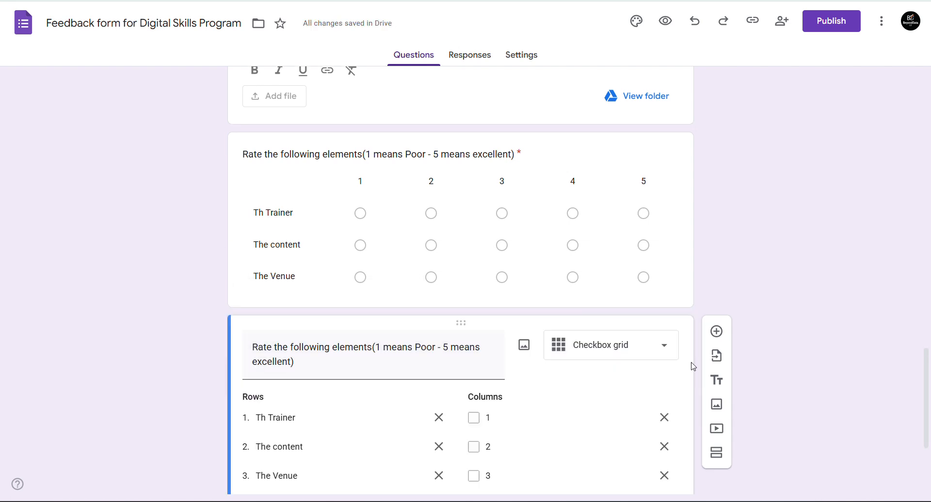
{"action": "left_click_drag", "start_coordinate": [928, 382], "coordinate": [929, 416]}
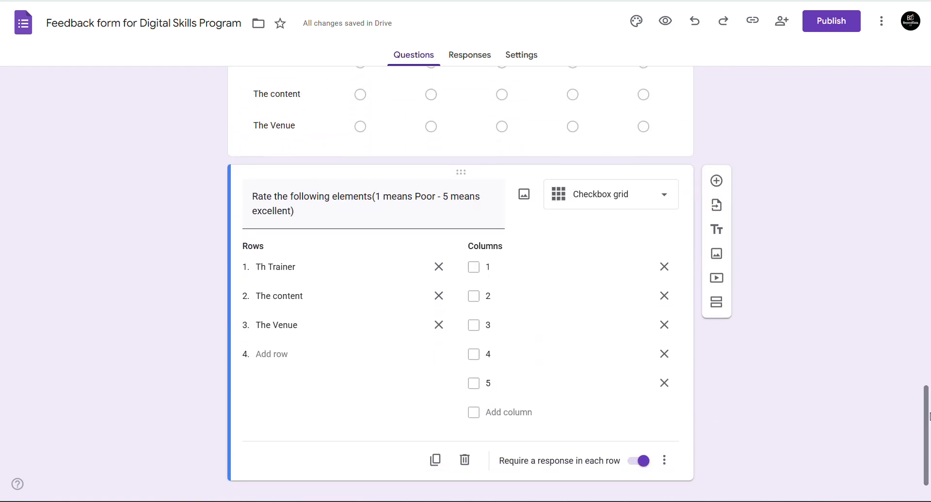
{"action": "left_click", "coordinate": [617, 196]}
{"action": "left_click", "coordinate": [877, 225]}
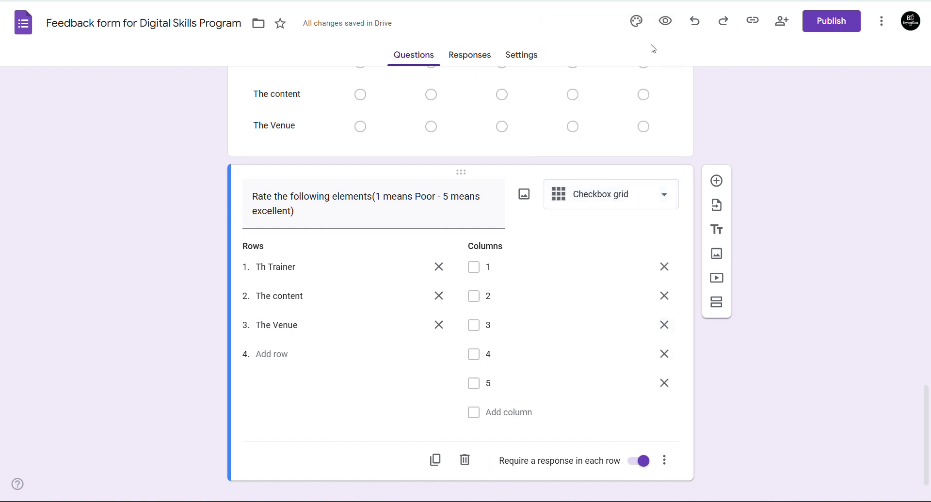
- Preview the form and rate Th Trainer 5, The content 3, The Venue 3 in the radio grid
{"action": "left_click", "coordinate": [665, 21]}
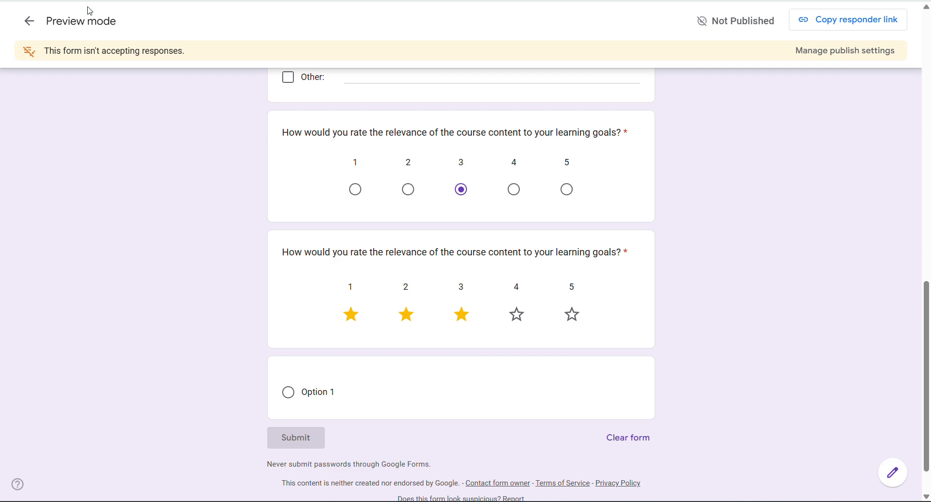
{"action": "key", "text": "F5"}
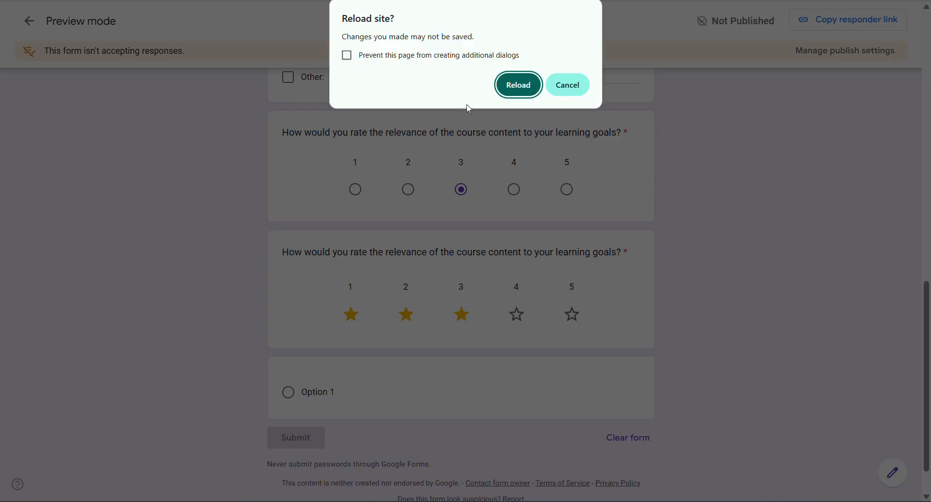
{"action": "left_click", "coordinate": [516, 89]}
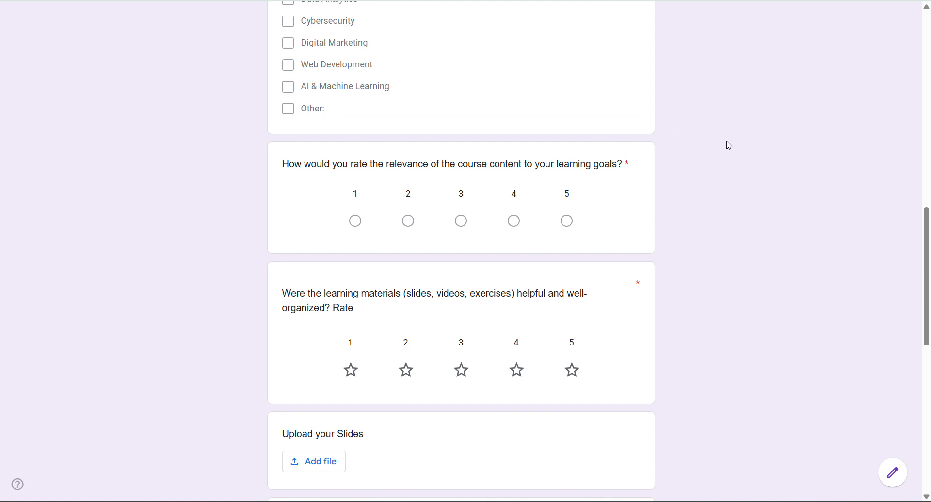
{"action": "left_click_drag", "start_coordinate": [928, 238], "coordinate": [896, 215]}
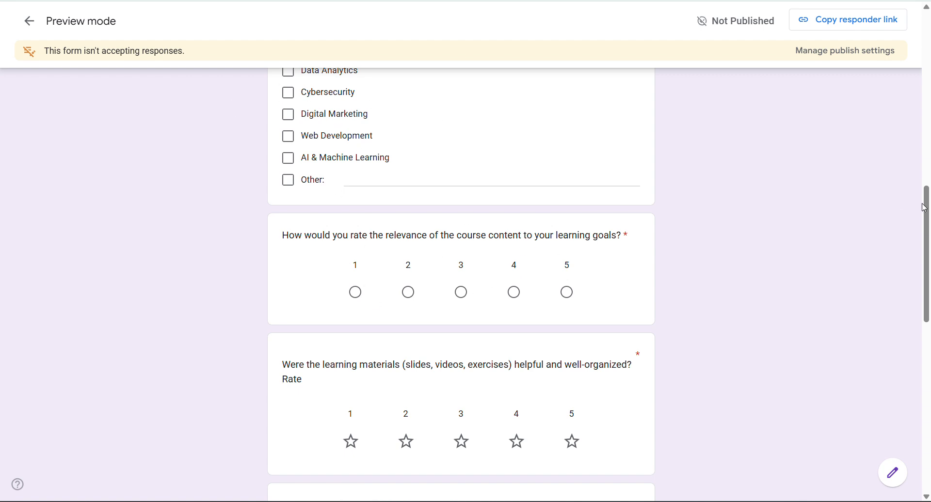
{"action": "scroll", "coordinate": [540, 148], "scroll_direction": "down", "scroll_amount": 5}
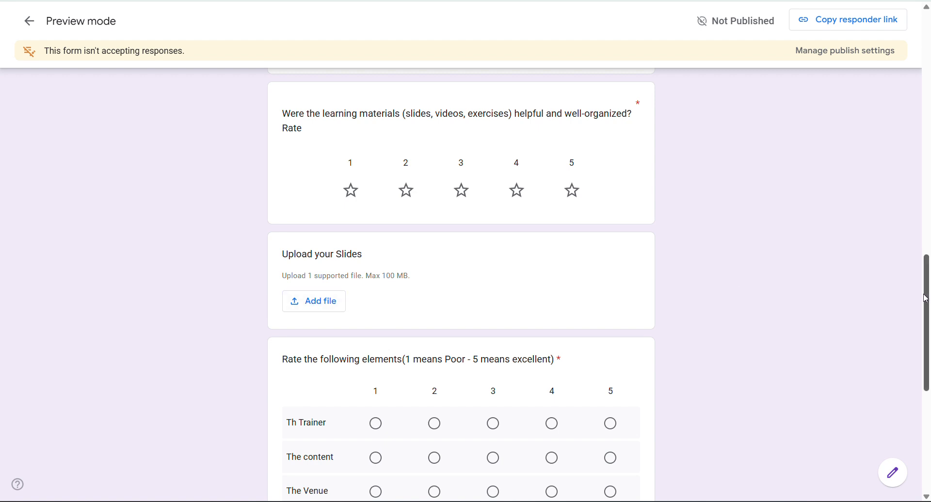
{"action": "scroll", "coordinate": [579, 236], "scroll_direction": "down", "scroll_amount": 4}
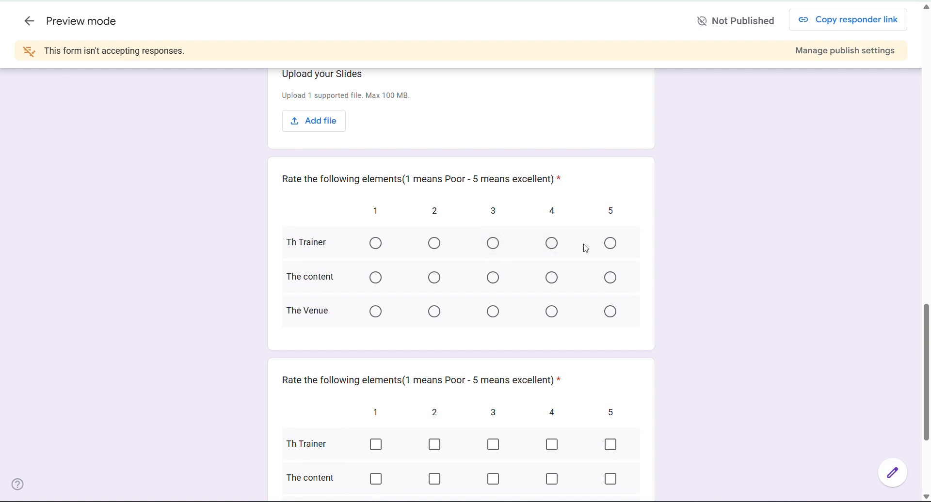
{"action": "left_click", "coordinate": [611, 245]}
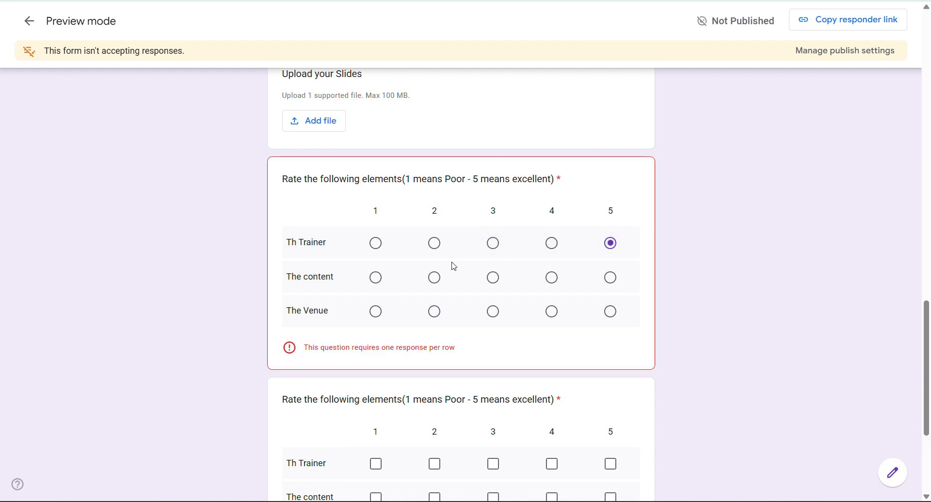
{"action": "left_click", "coordinate": [490, 278]}
{"action": "left_click", "coordinate": [493, 314]}
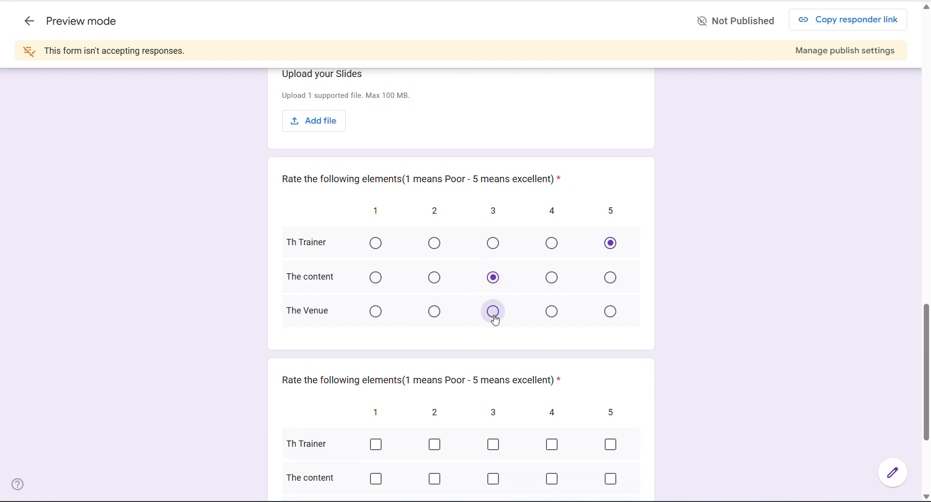
- In the checkbox grid tick 1–4 for Th Trainer, 1 and 3 for The content, 2 and 4 for The Venue
{"action": "scroll", "coordinate": [929, 336], "scroll_direction": "down", "scroll_amount": 4}
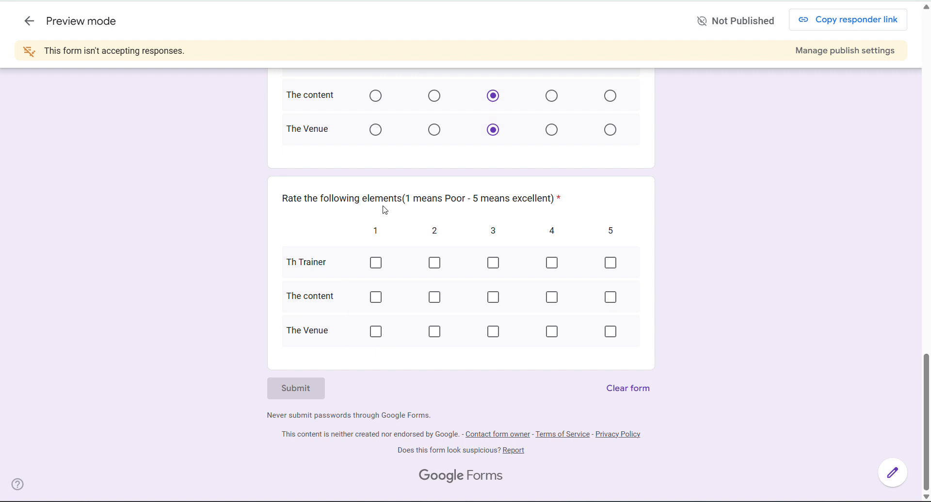
{"action": "left_click", "coordinate": [495, 267]}
{"action": "left_click", "coordinate": [434, 263]}
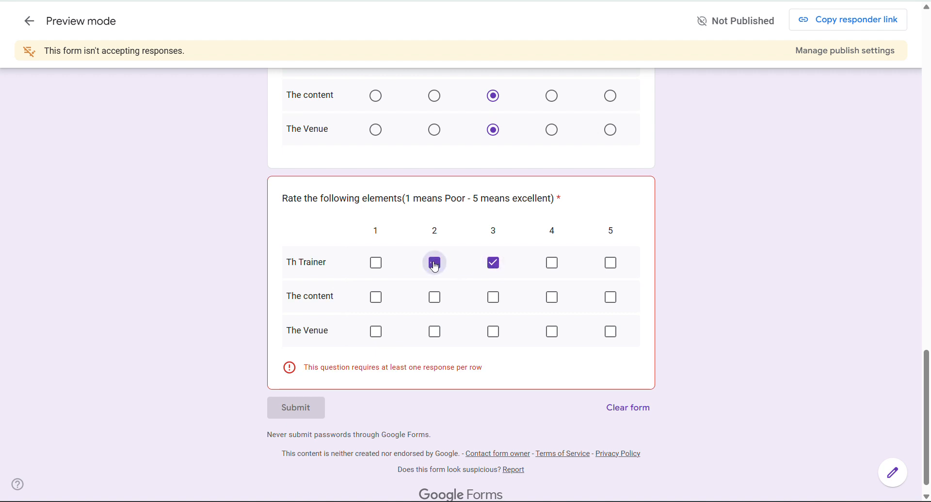
{"action": "left_click", "coordinate": [561, 267]}
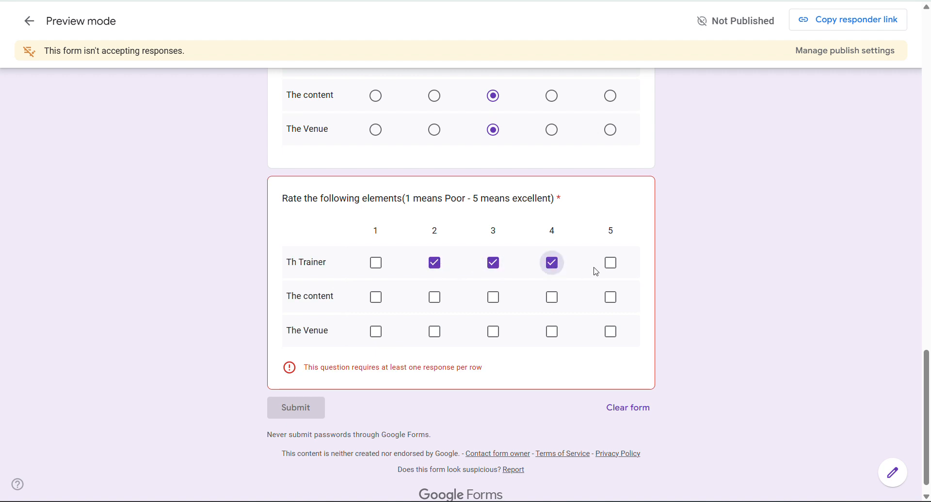
{"action": "left_click", "coordinate": [377, 263]}
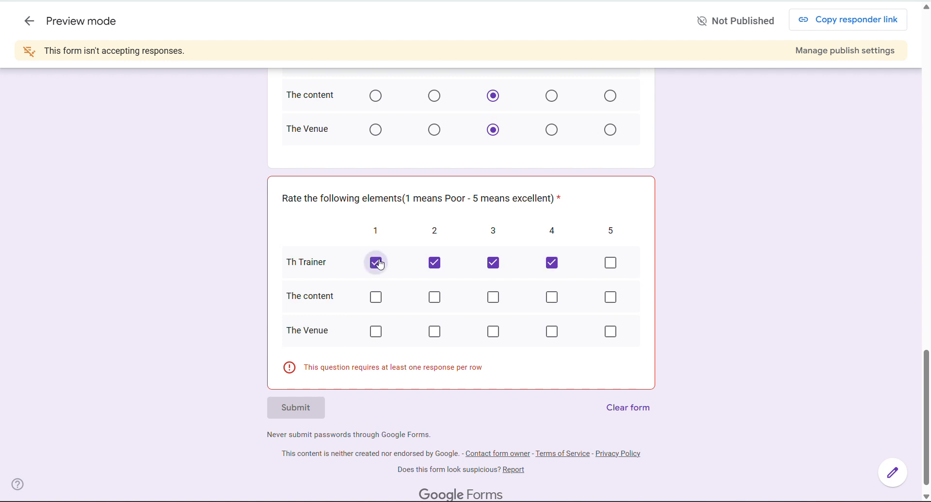
{"action": "left_click", "coordinate": [377, 297]}
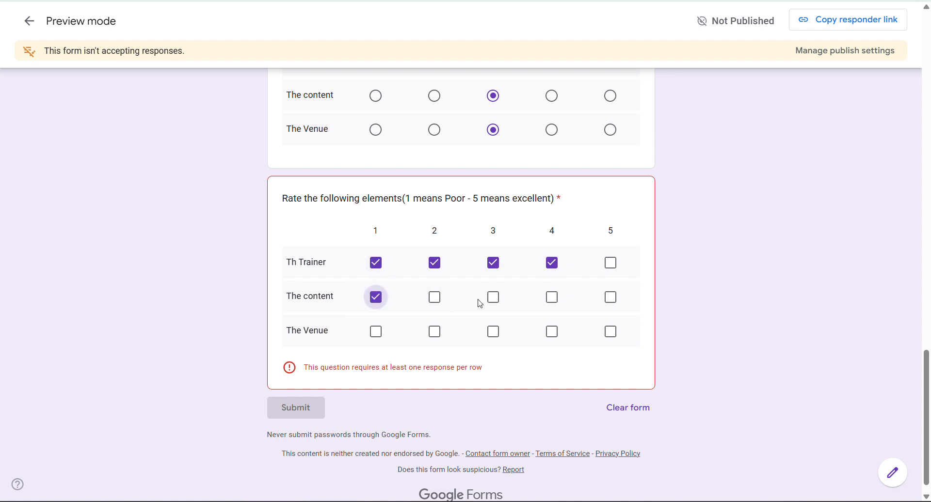
{"action": "left_click", "coordinate": [494, 298]}
{"action": "left_click", "coordinate": [433, 339]}
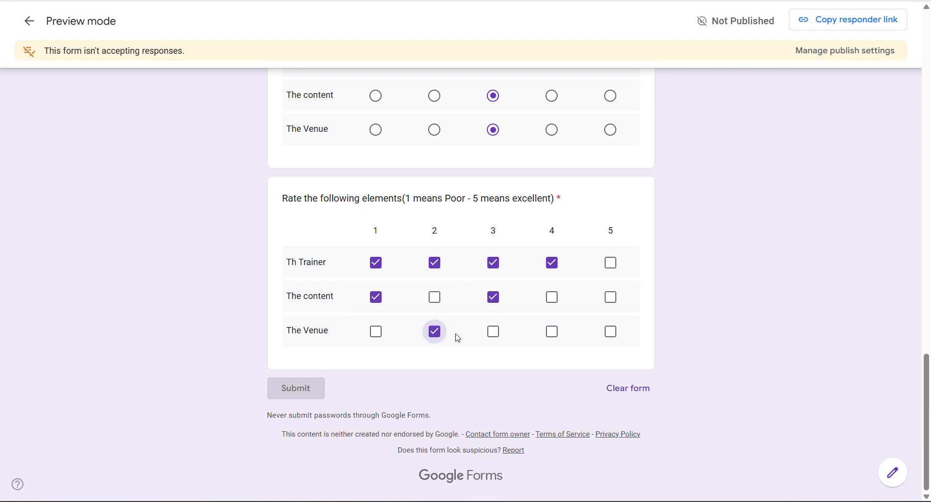
{"action": "left_click", "coordinate": [553, 336]}
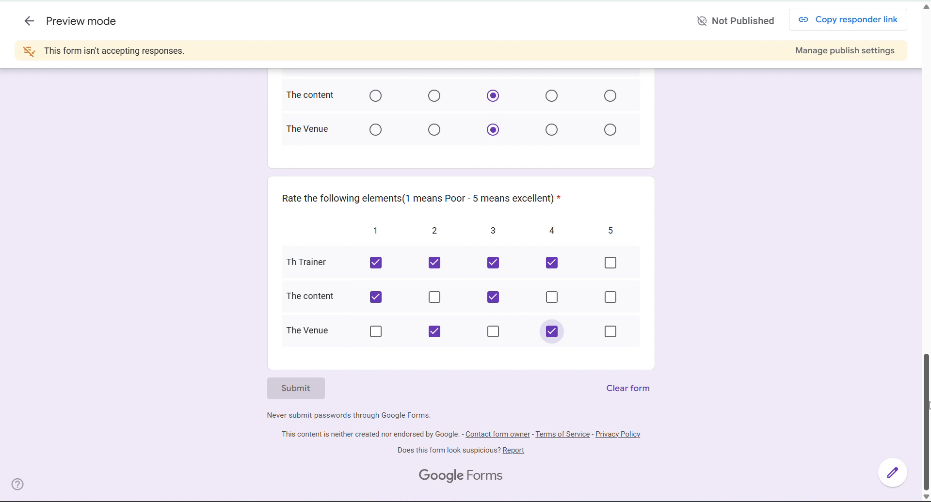
{"action": "scroll", "coordinate": [928, 407], "scroll_direction": "up", "scroll_amount": 4}
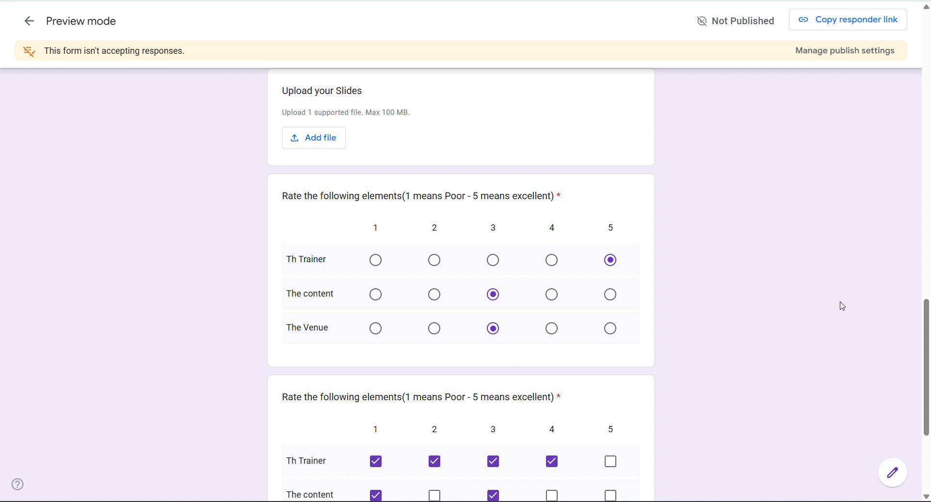
{"action": "left_click_drag", "start_coordinate": [928, 406], "coordinate": [909, 237]}
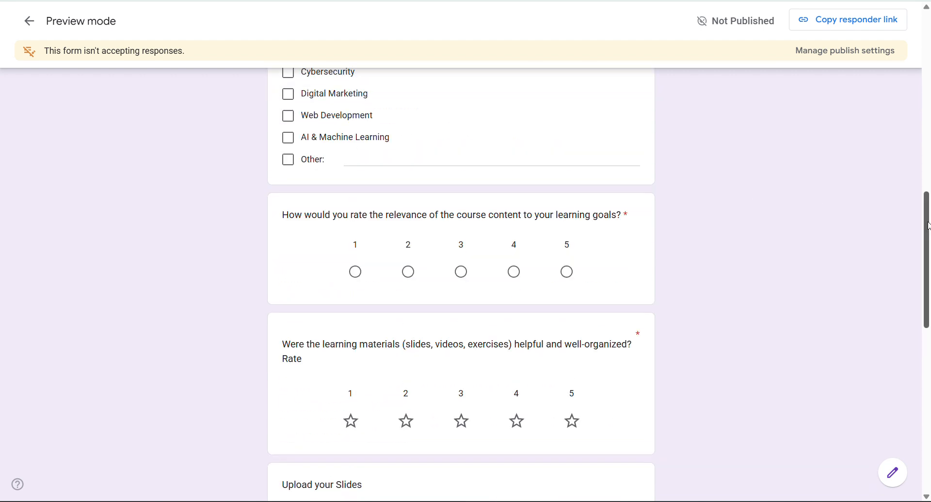
{"action": "left_click_drag", "start_coordinate": [922, 225], "coordinate": [892, 138]}
- Close the preview, scroll through the editor, and briefly visit the Meet tab before returning
{"action": "key", "text": "ctrl+w"}
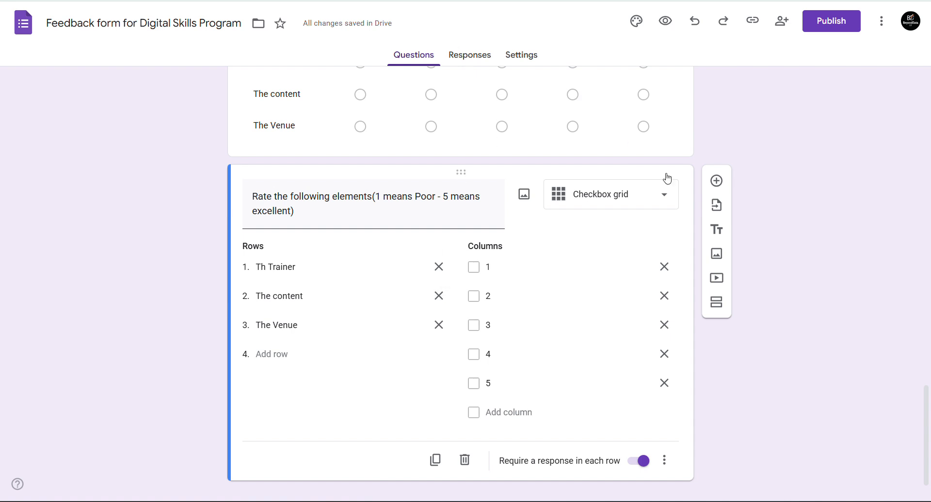
{"action": "left_click_drag", "start_coordinate": [924, 413], "coordinate": [929, 103]}
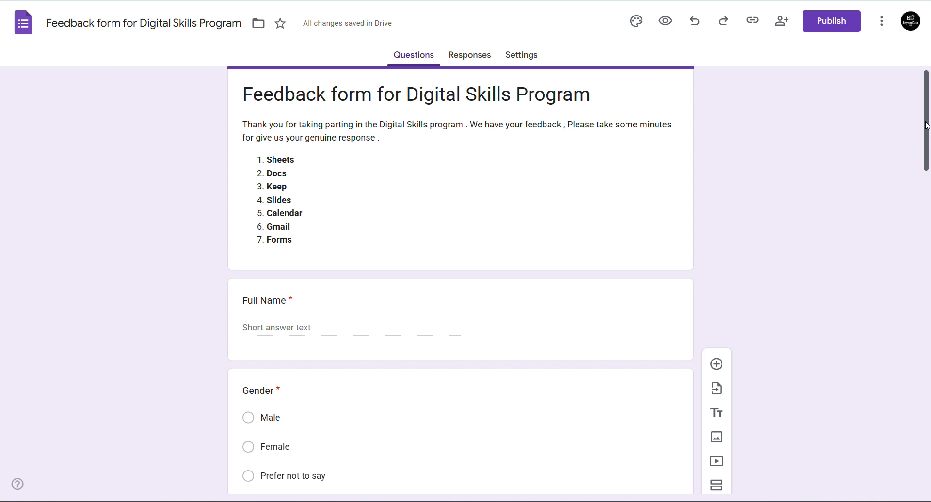
{"action": "left_click_drag", "start_coordinate": [927, 125], "coordinate": [854, 393]}
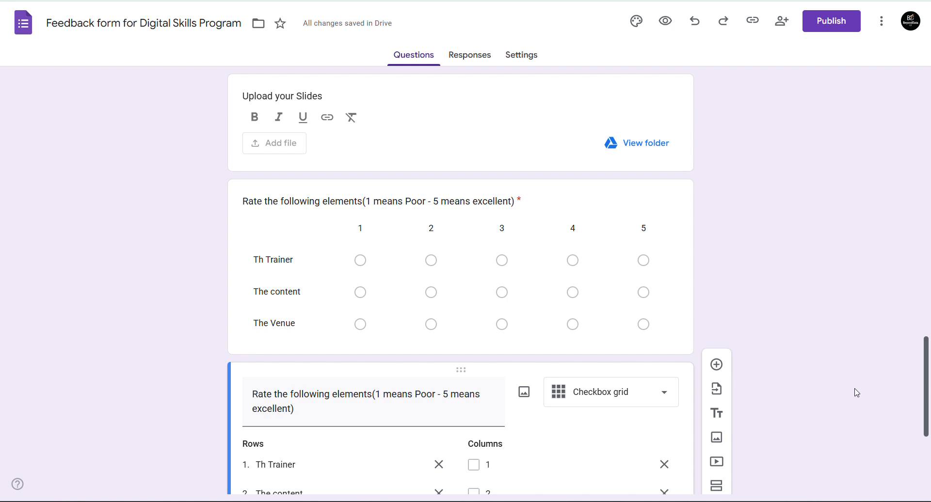
{"action": "scroll", "coordinate": [864, 422], "scroll_direction": "down", "scroll_amount": 5}
{"action": "left_click_drag", "start_coordinate": [926, 447], "coordinate": [920, 164]}
{"action": "scroll", "coordinate": [921, 163], "scroll_direction": "up", "scroll_amount": 4}
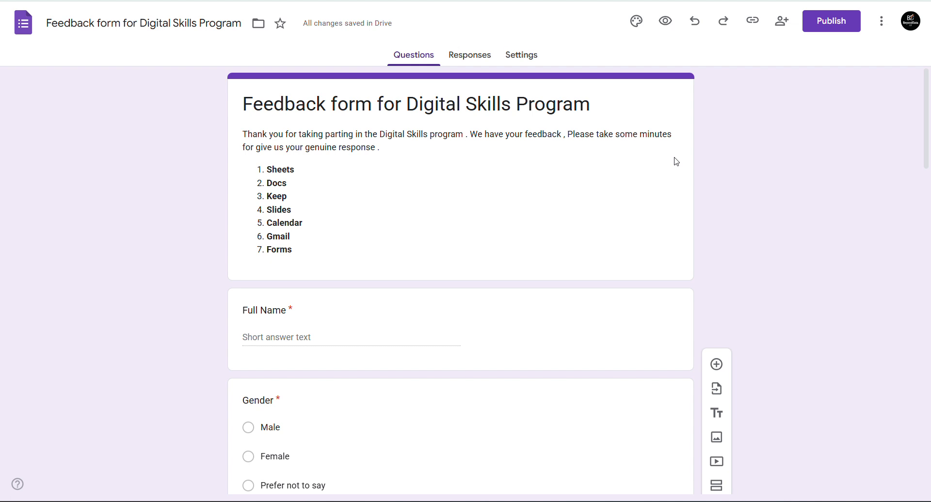
{"action": "left_click", "coordinate": [329, 1]}
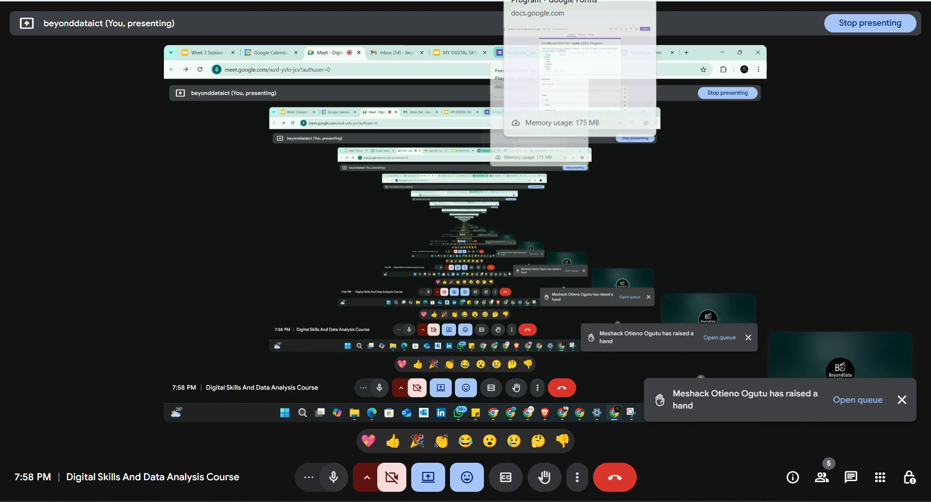
{"action": "left_click", "coordinate": [562, 1]}
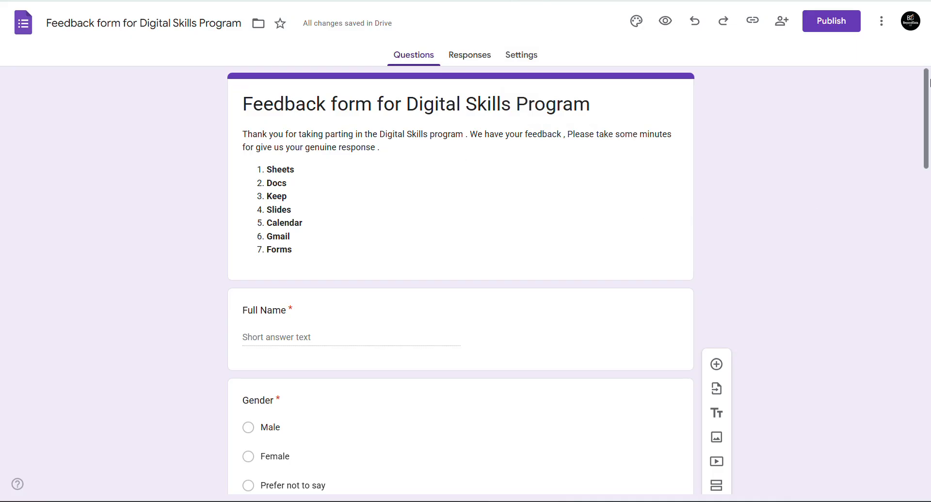
{"action": "left_click_drag", "start_coordinate": [928, 102], "coordinate": [920, 371]}
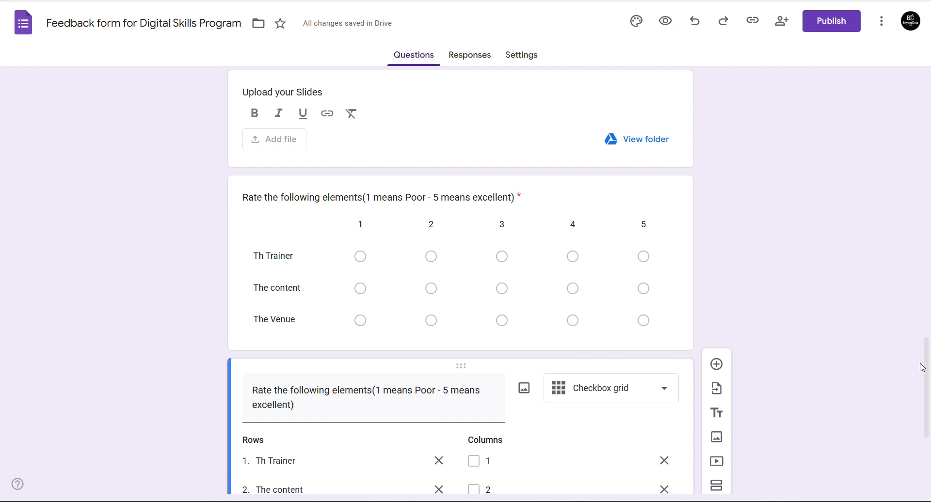
{"action": "left_click_drag", "start_coordinate": [927, 369], "coordinate": [930, 99]}
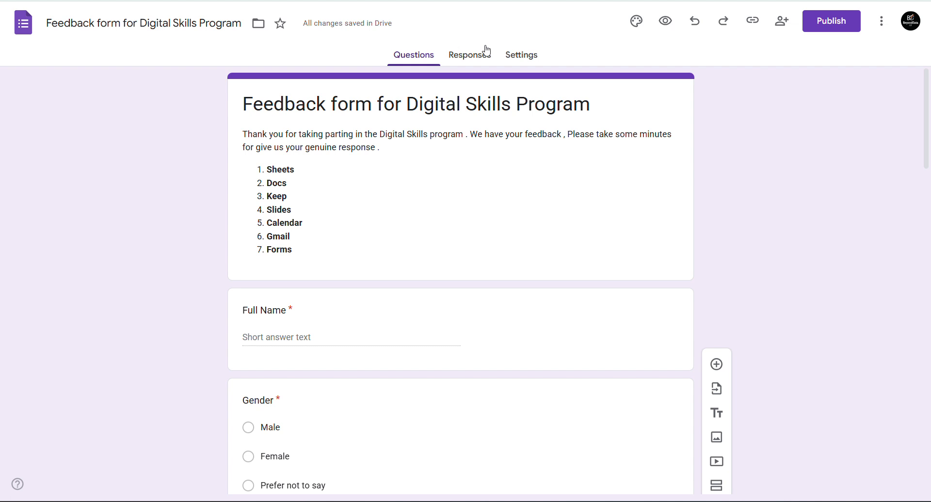
{"action": "left_click", "coordinate": [473, 57]}
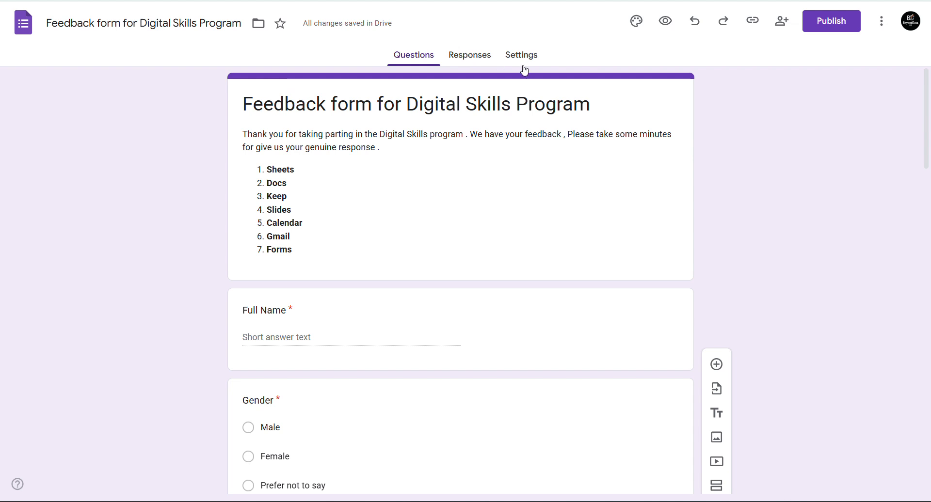
{"action": "left_click", "coordinate": [484, 56]}
{"action": "left_click", "coordinate": [420, 54]}
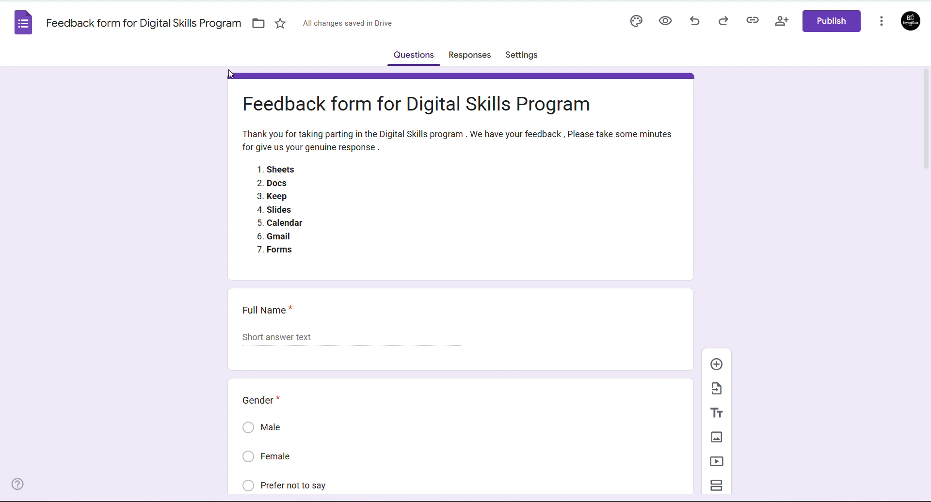
- Select the form title, then view the Responses page showing 0 responses
{"action": "left_click", "coordinate": [315, 101]}
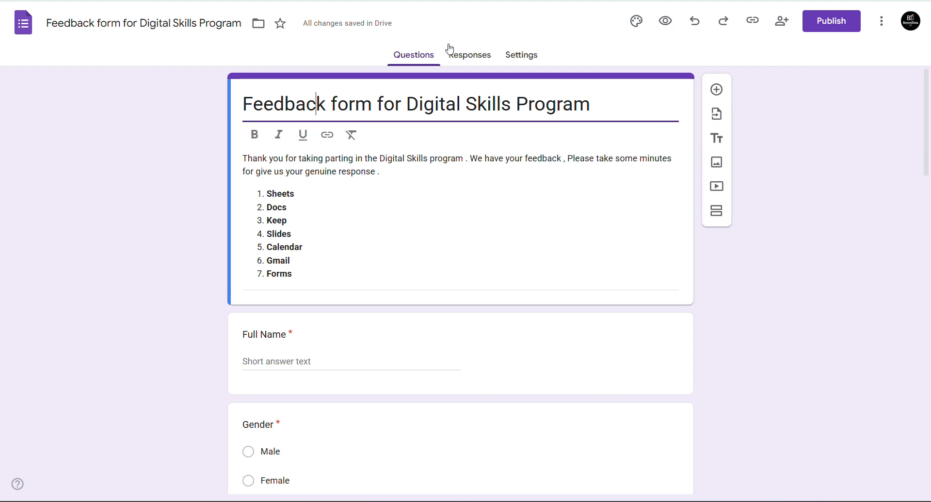
{"action": "left_click", "coordinate": [462, 61]}
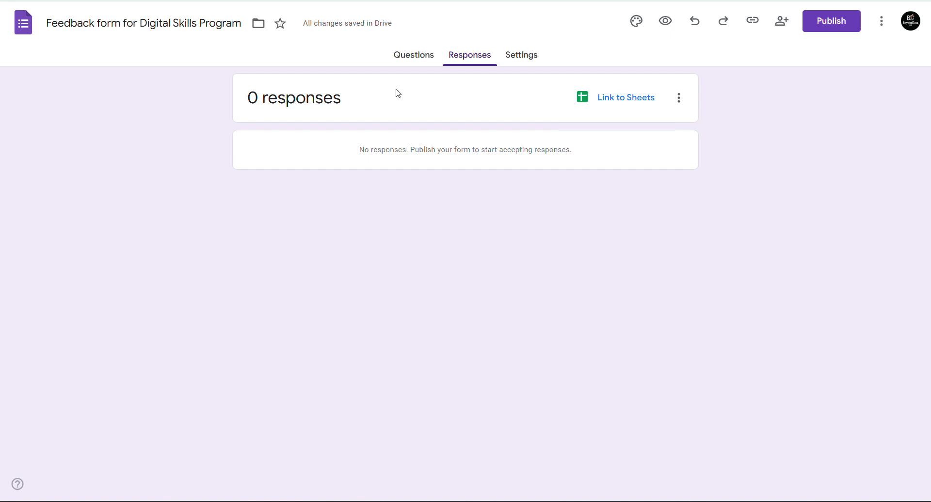
- Return to the Questions editor, scroll down, then switch to the Google Meet call with Ctrl+3
{"action": "left_click", "coordinate": [406, 57]}
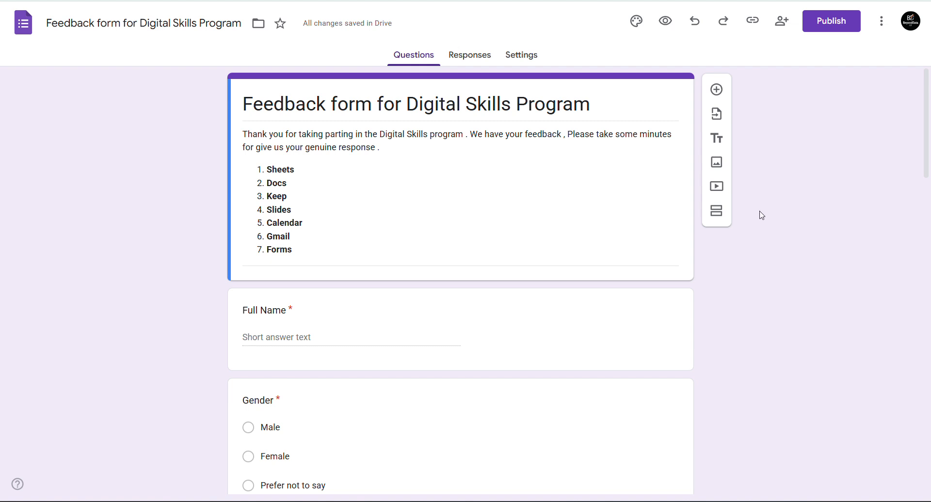
{"action": "left_click_drag", "start_coordinate": [928, 111], "coordinate": [927, 177]}
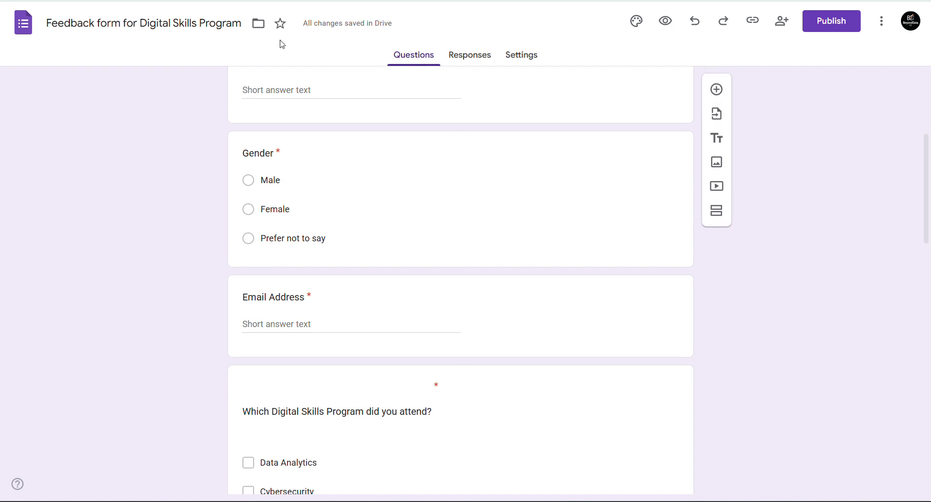
{"action": "key", "text": "ctrl+3"}
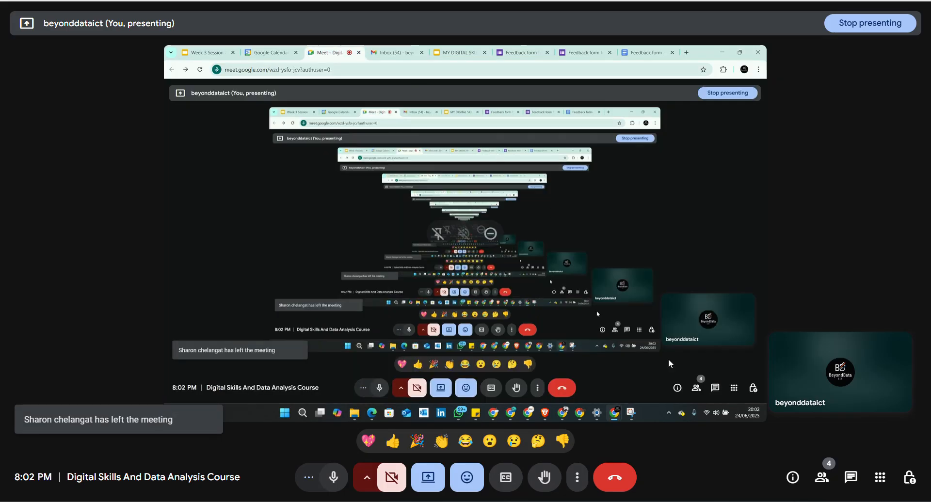
{"action": "left_click", "coordinate": [826, 479]}
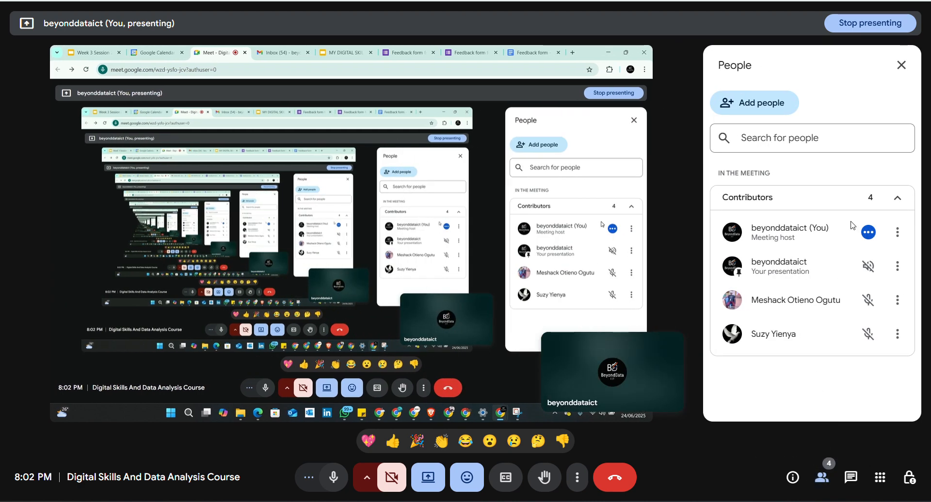
{"action": "left_click", "coordinate": [901, 66]}
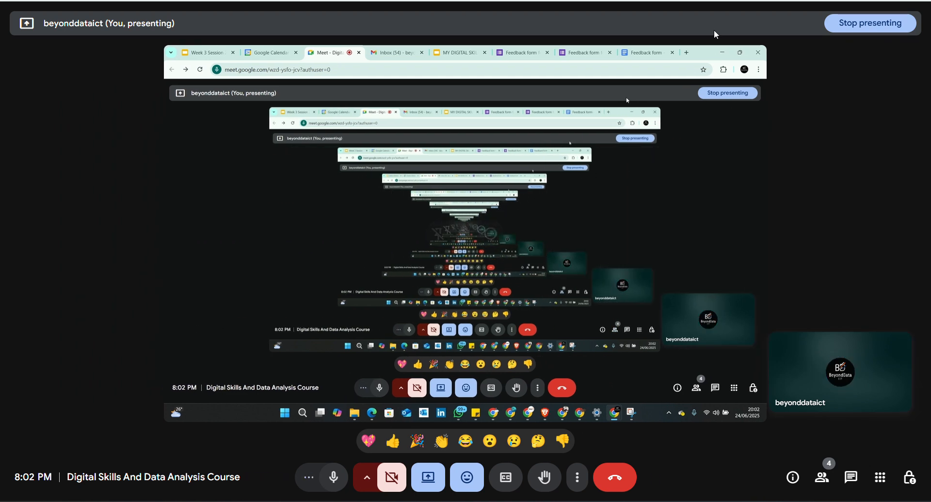
- Switch back to the feedback form editor and scroll through it to the top
{"action": "left_click", "coordinate": [528, 58]}
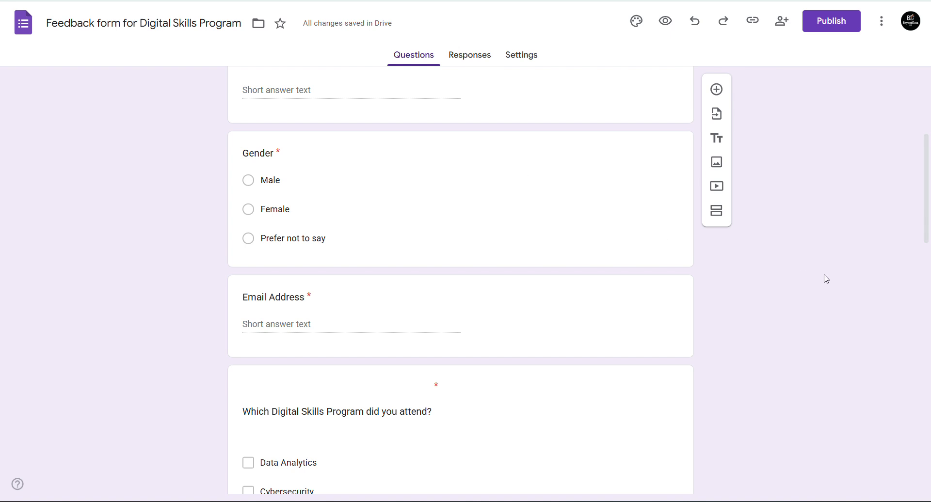
{"action": "left_click_drag", "start_coordinate": [929, 203], "coordinate": [909, 478]}
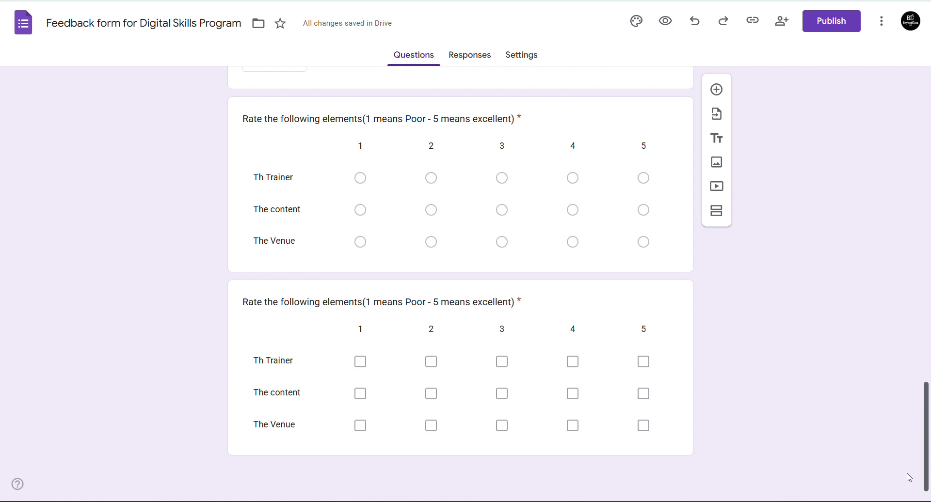
{"action": "left_click_drag", "start_coordinate": [927, 451], "coordinate": [930, 118]}
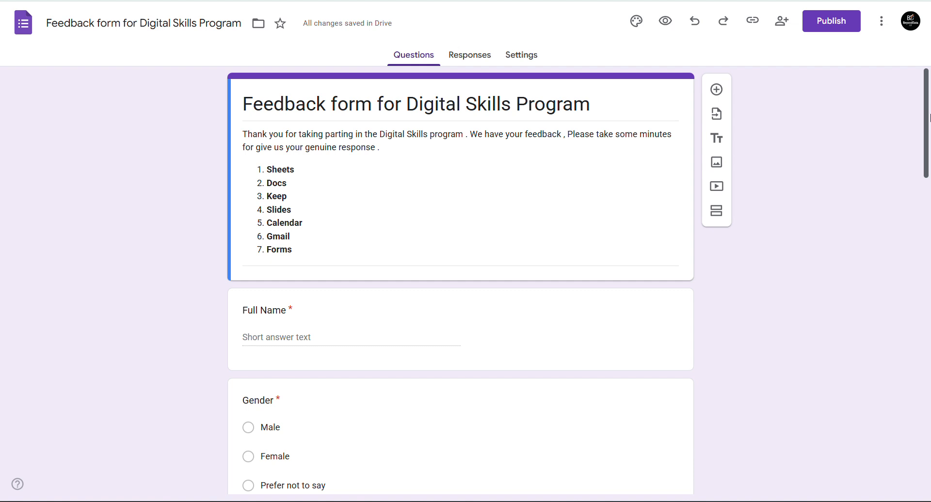
{"action": "mouse_move", "coordinate": [930, 114]}
{"action": "left_mouse_down"}
{"action": "mouse_move", "coordinate": [928, 143]}
{"action": "mouse_move", "coordinate": [923, 112]}
{"action": "left_mouse_up"}
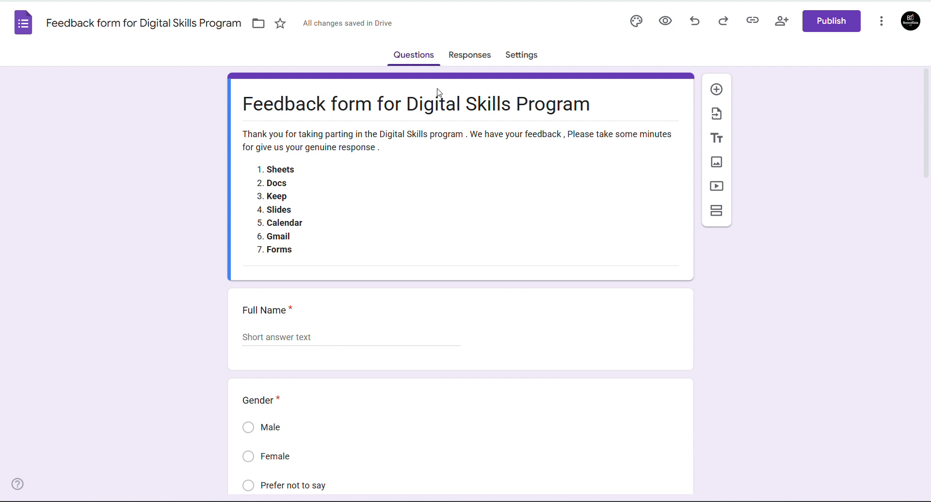
- Try Red Orange, Red, Teal and Blue Gray themes, settling on Grey with the lightest background
{"action": "left_click", "coordinate": [636, 25]}
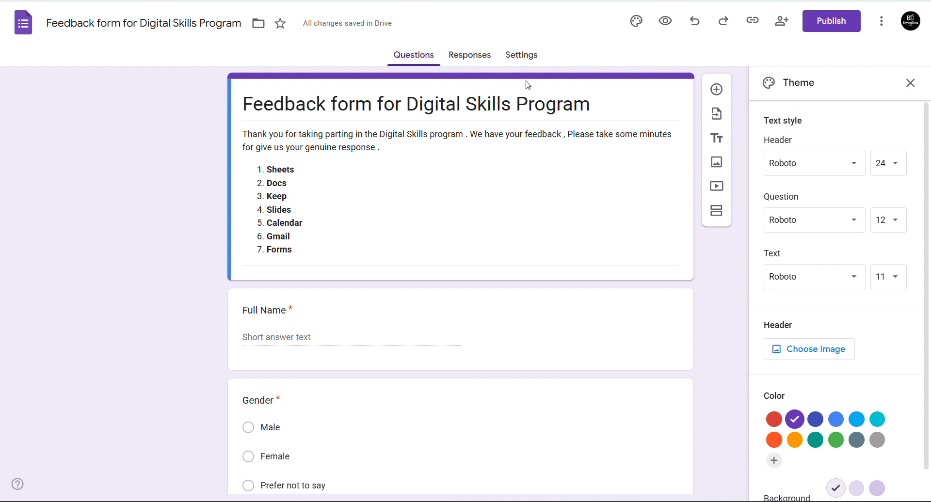
{"action": "left_click", "coordinate": [774, 441]}
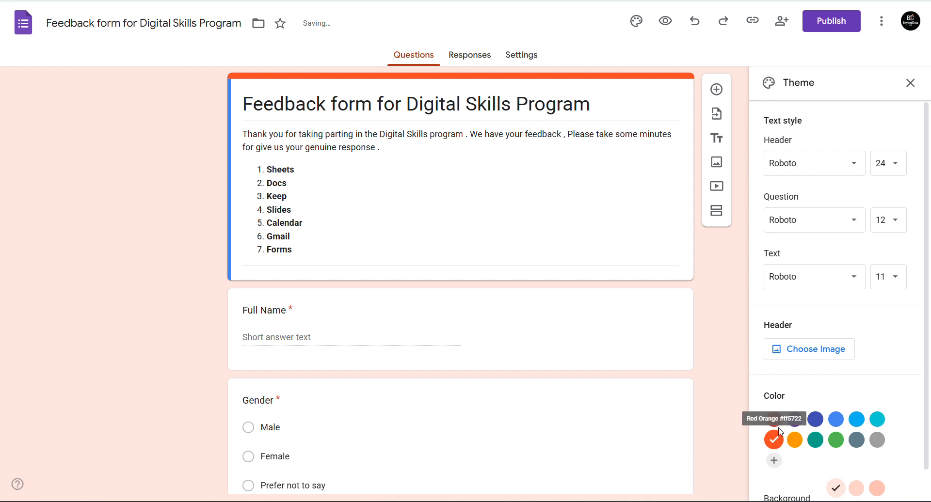
{"action": "left_click", "coordinate": [774, 420]}
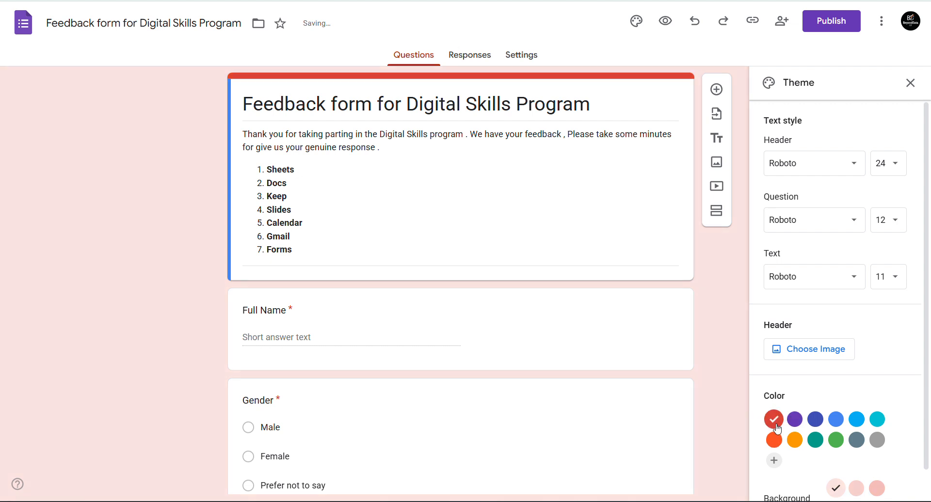
{"action": "left_click", "coordinate": [816, 441]}
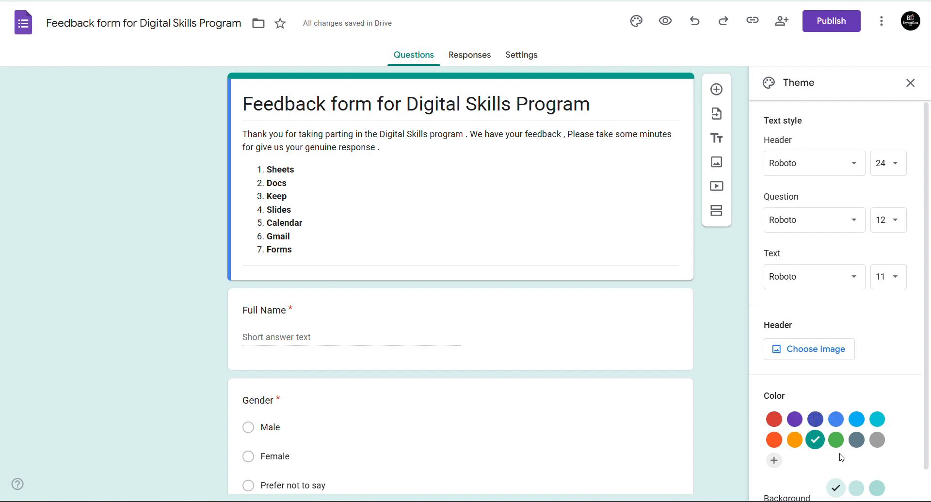
{"action": "left_click", "coordinate": [877, 490]}
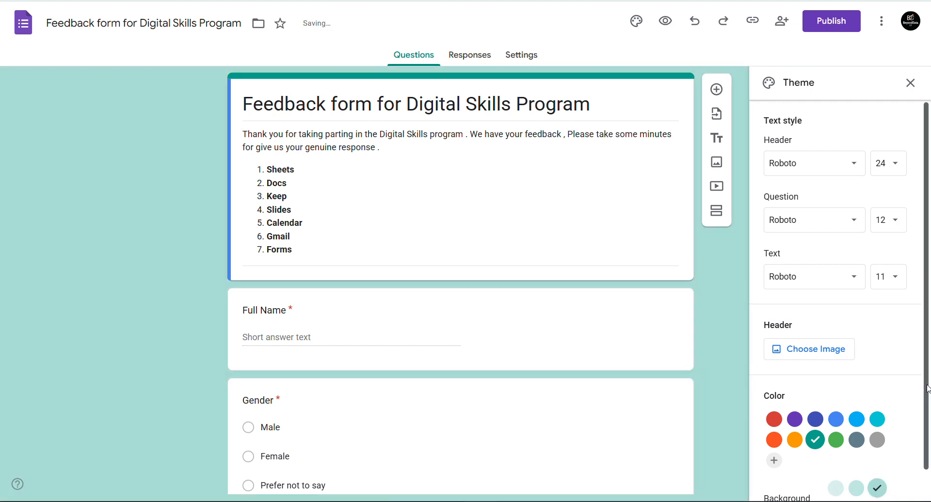
{"action": "scroll", "coordinate": [839, 444], "scroll_direction": "down", "scroll_amount": 1}
{"action": "left_click", "coordinate": [837, 479]}
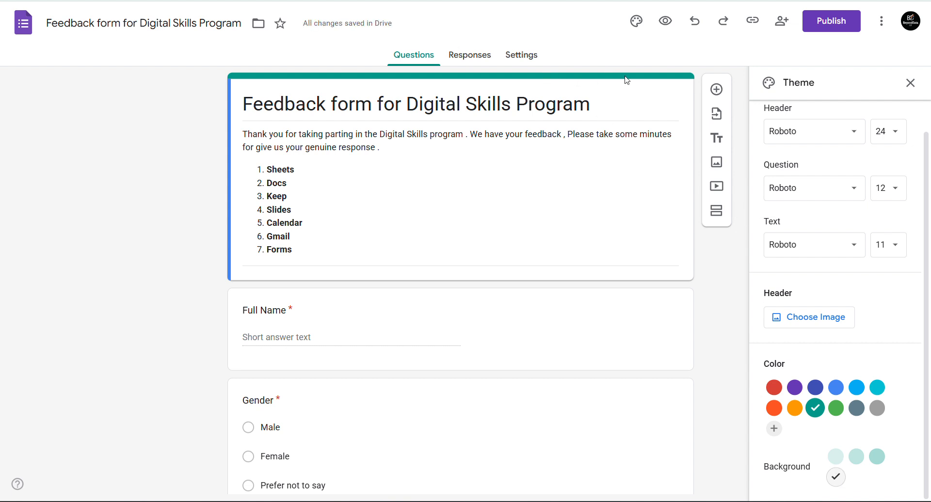
{"action": "left_click", "coordinate": [856, 408]}
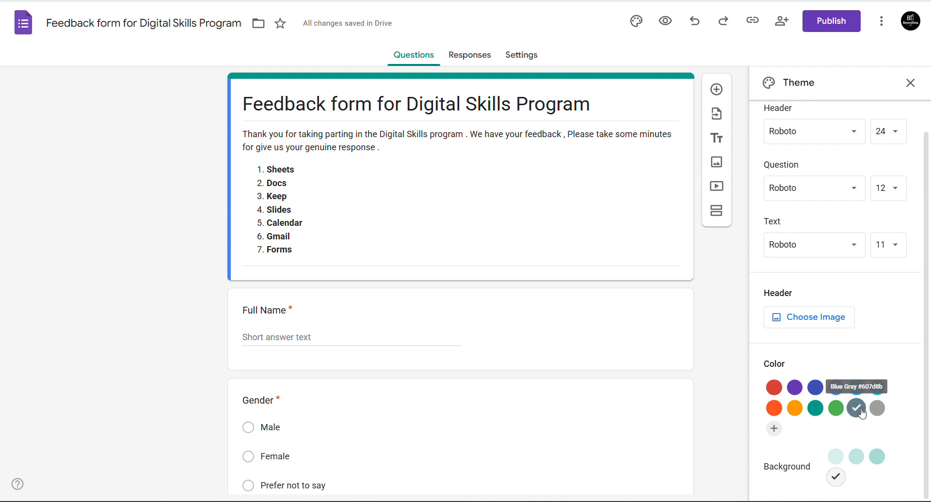
{"action": "left_click", "coordinate": [878, 408]}
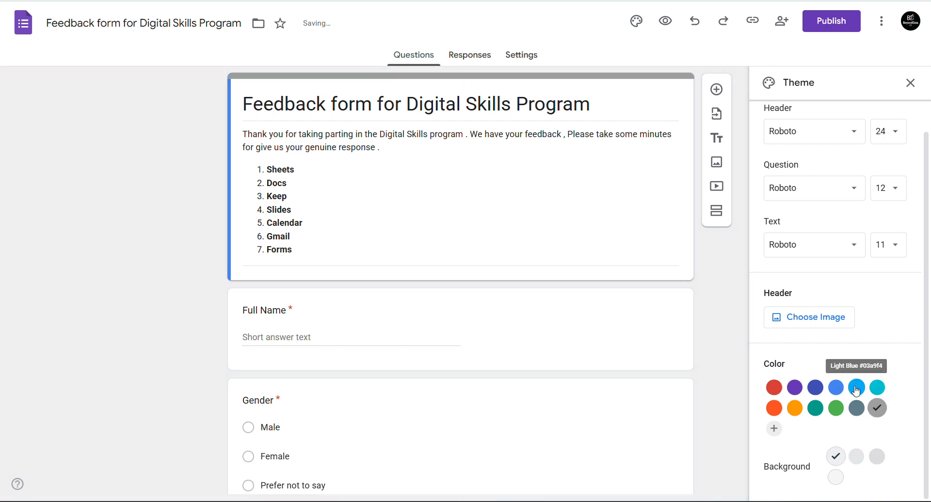
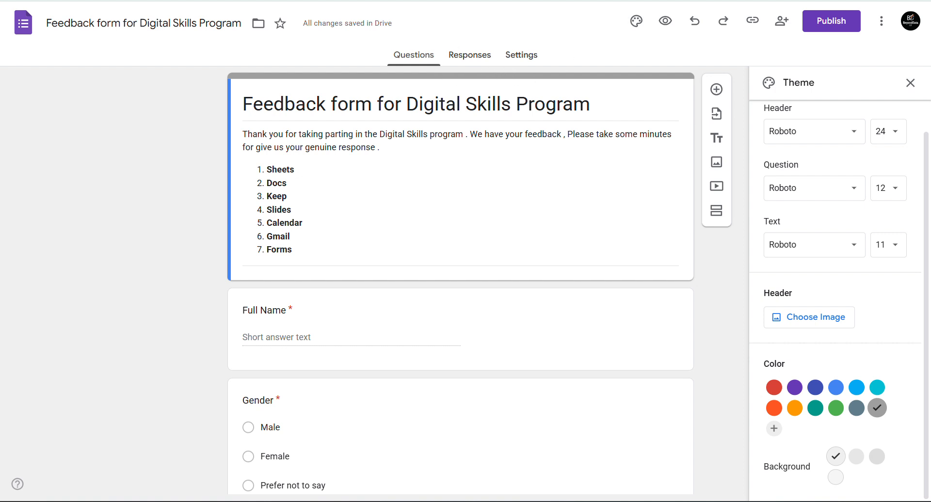
- Leave the feedback form by opening a new blank Chrome tab
{"action": "key", "text": "ctrl+t"}
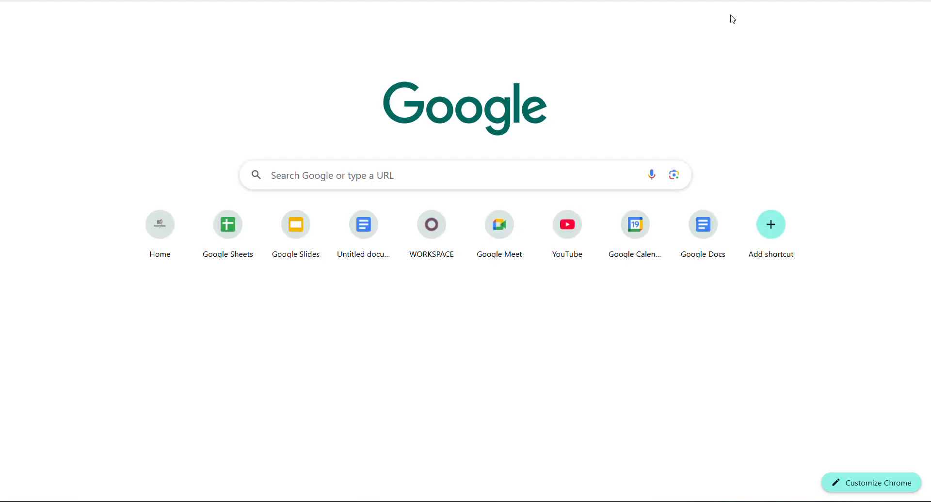
- Go to the Google Forms start page from the Google apps list
{"action": "left_click", "coordinate": [884, 29]}
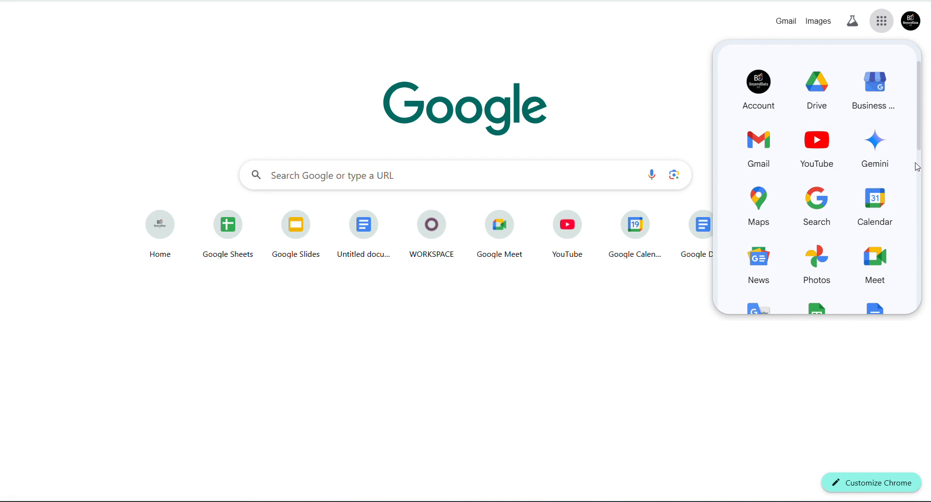
{"action": "scroll", "coordinate": [919, 175], "scroll_direction": "down", "scroll_amount": 3}
{"action": "left_click_drag", "start_coordinate": [919, 177], "coordinate": [908, 252]}
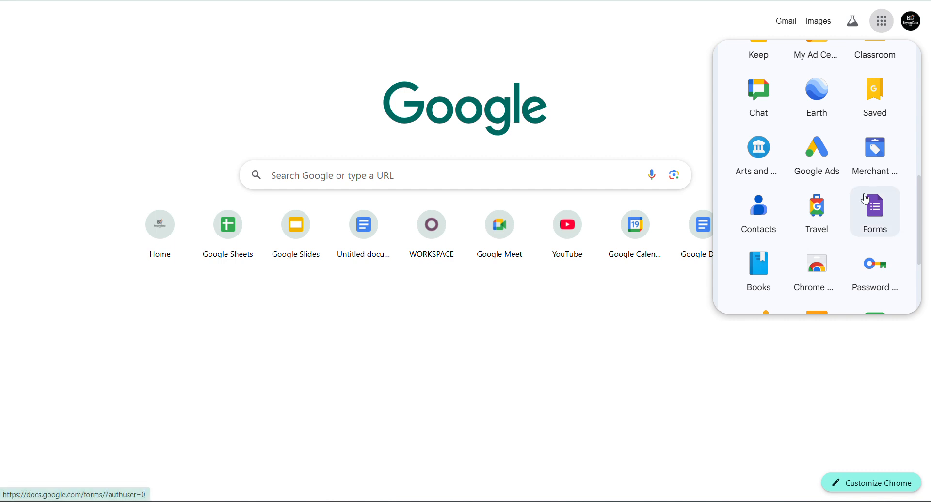
{"action": "left_click", "coordinate": [873, 208]}
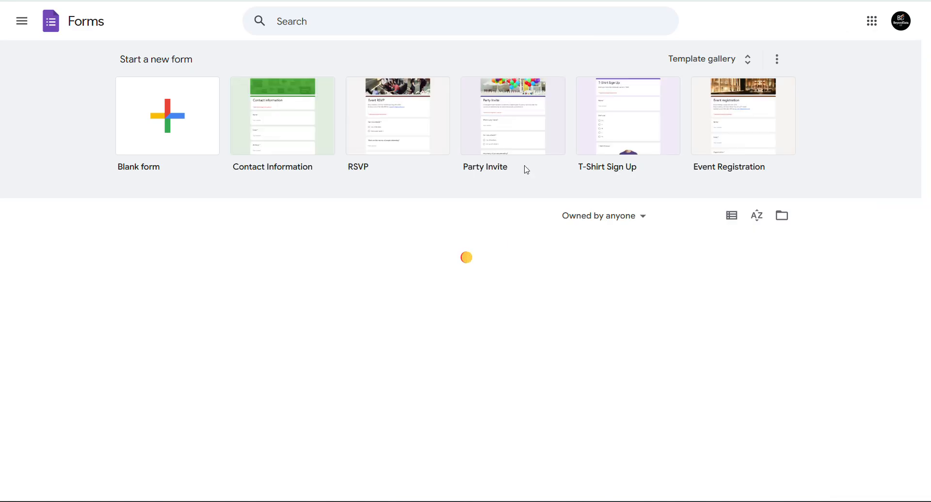
- Start a new 'Event RSVP' form from the RSVP template and inspect its header image
{"action": "left_click", "coordinate": [414, 139]}
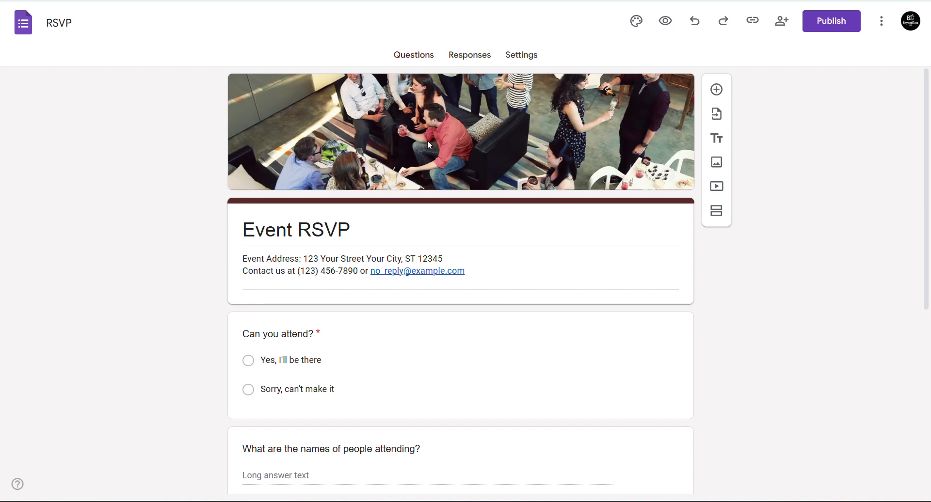
{"action": "right_click", "coordinate": [473, 111]}
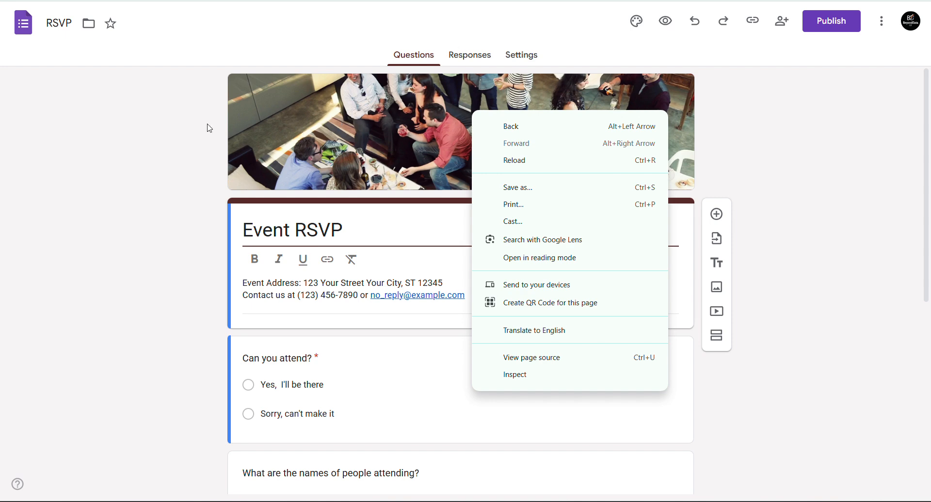
{"action": "left_click", "coordinate": [183, 141]}
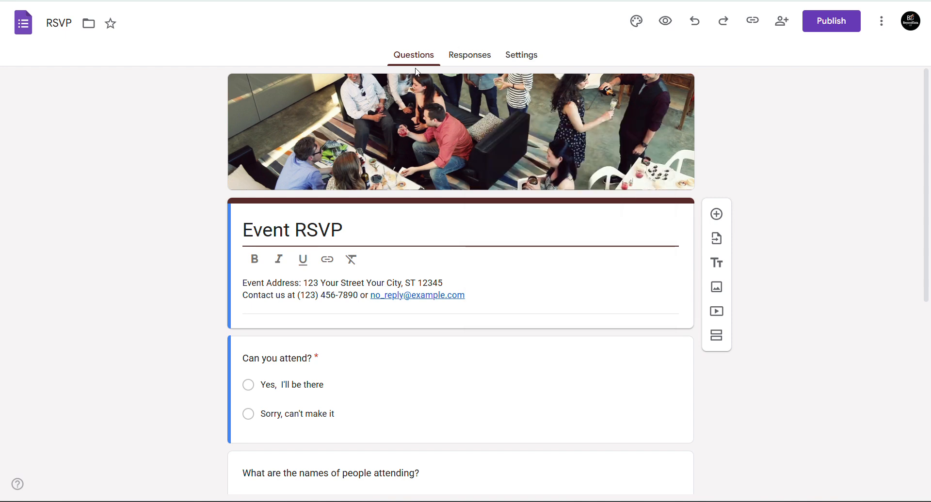
- Show the RSVP form's theme settings with its uploaded party-photo header
{"action": "left_click", "coordinate": [636, 35]}
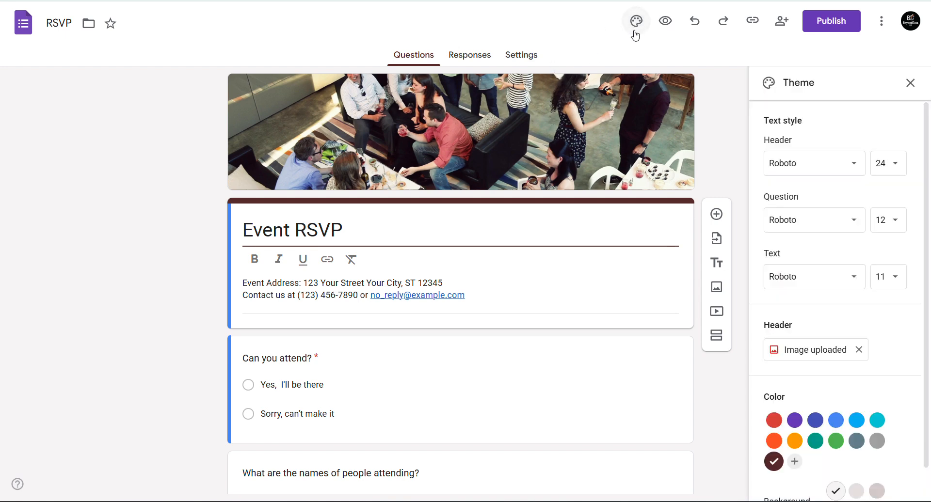
{"action": "right_click", "coordinate": [805, 354]}
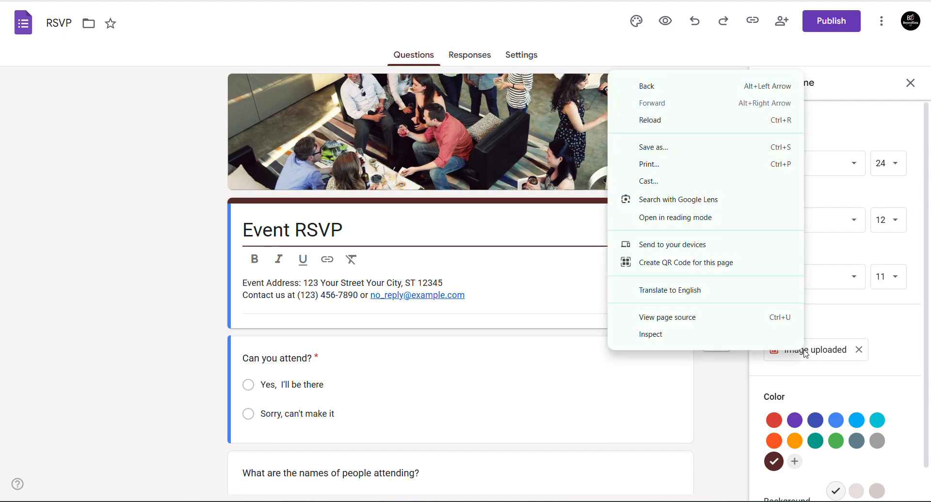
{"action": "left_click", "coordinate": [470, 127]}
- Try saving the page with its header image twice, cancelling each Save As dialog
{"action": "right_click", "coordinate": [470, 131]}
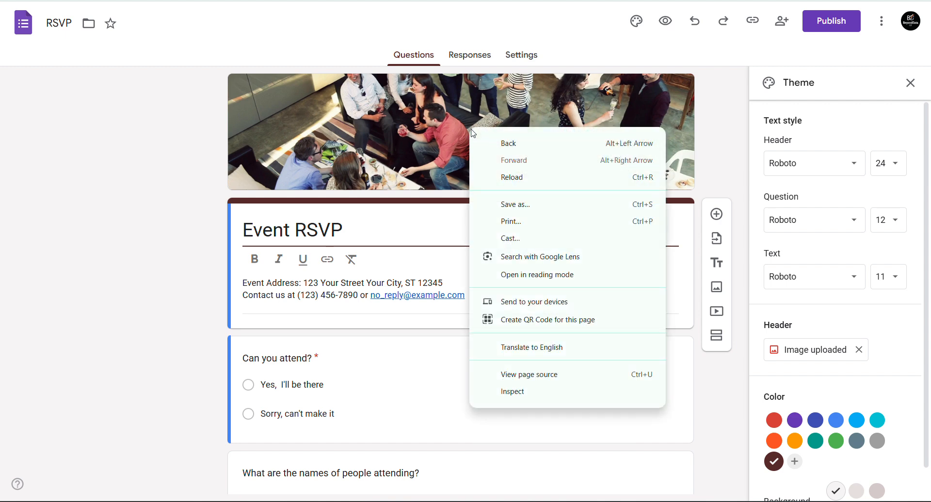
{"action": "left_click", "coordinate": [518, 204]}
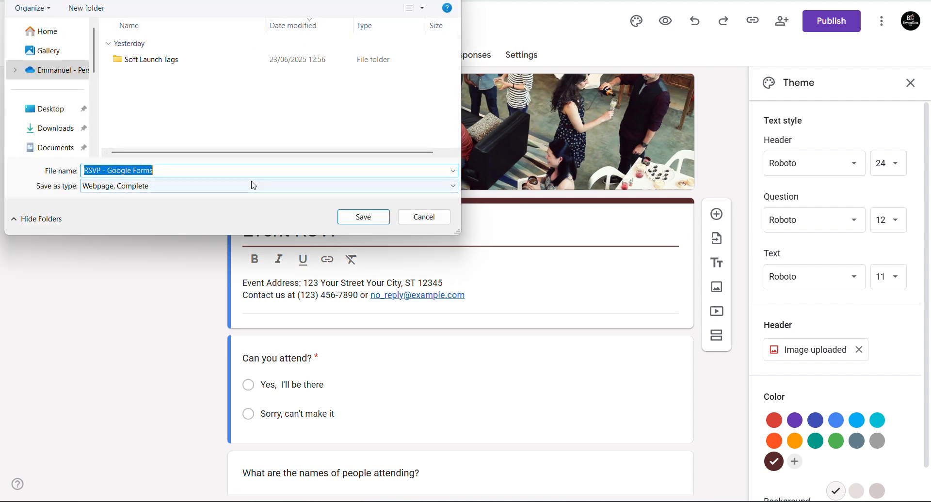
{"action": "left_click", "coordinate": [424, 216]}
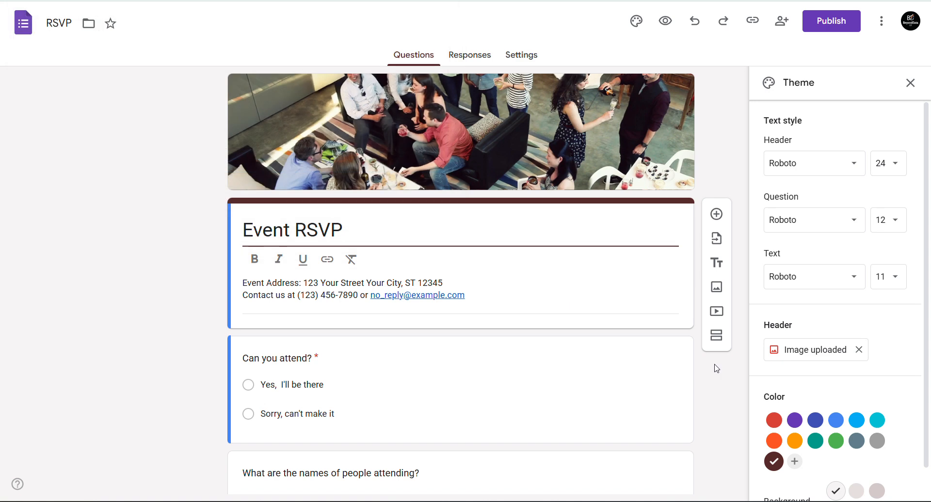
{"action": "right_click", "coordinate": [785, 351]}
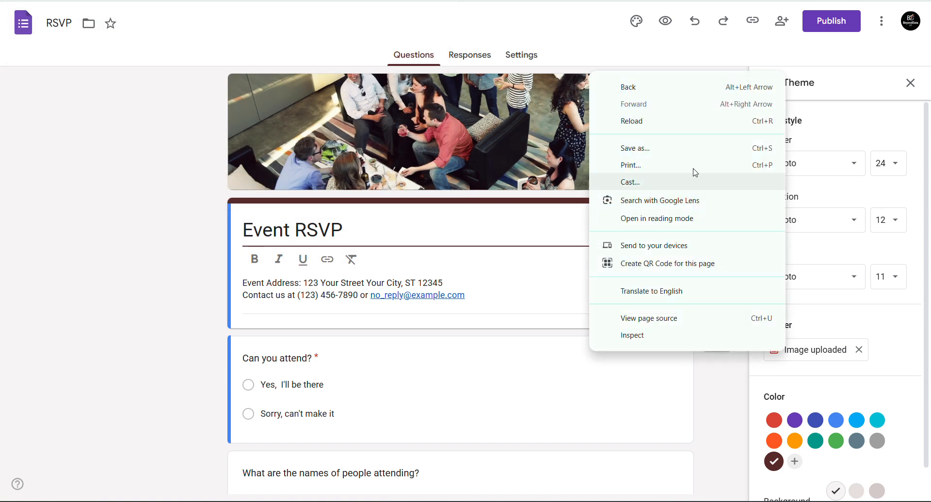
{"action": "left_click", "coordinate": [662, 148]}
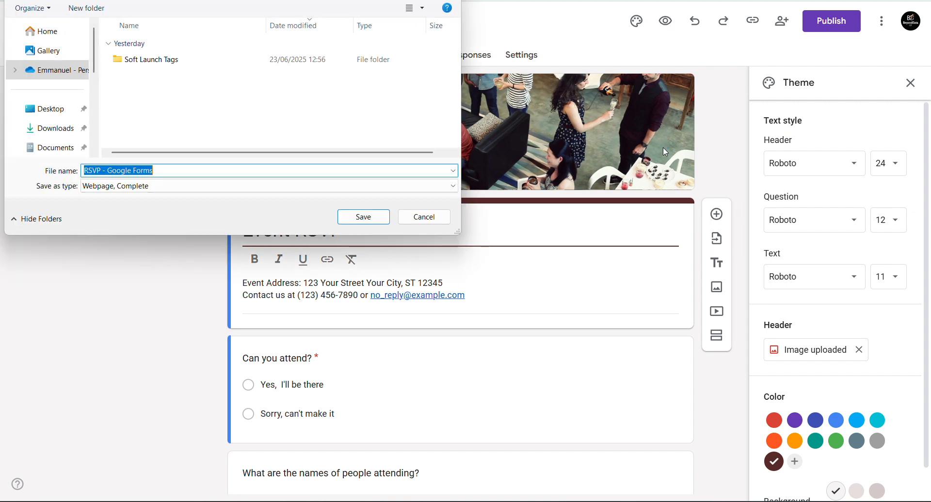
{"action": "left_click", "coordinate": [427, 216]}
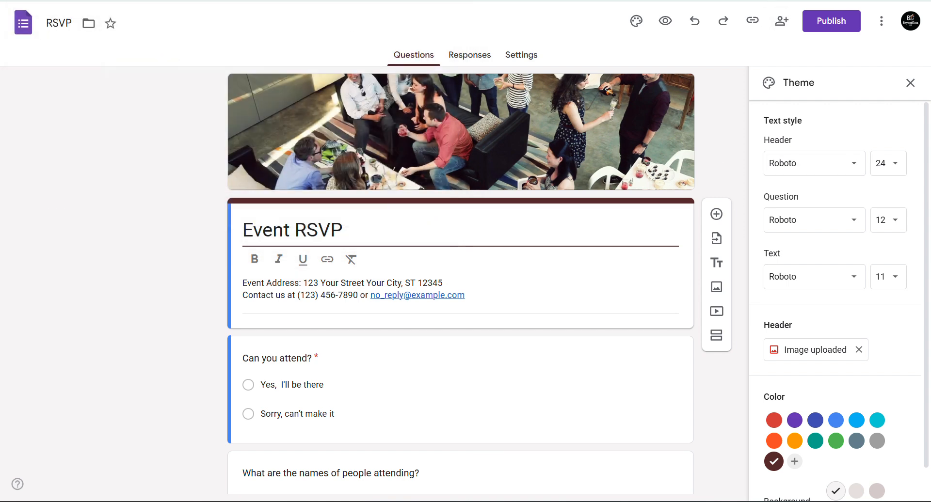
- Open Canva's home page in a new tab and dismiss the Canva Pro trial offer
{"action": "key", "text": "ctrl+t"}
{"action": "type", "text": "canv"}
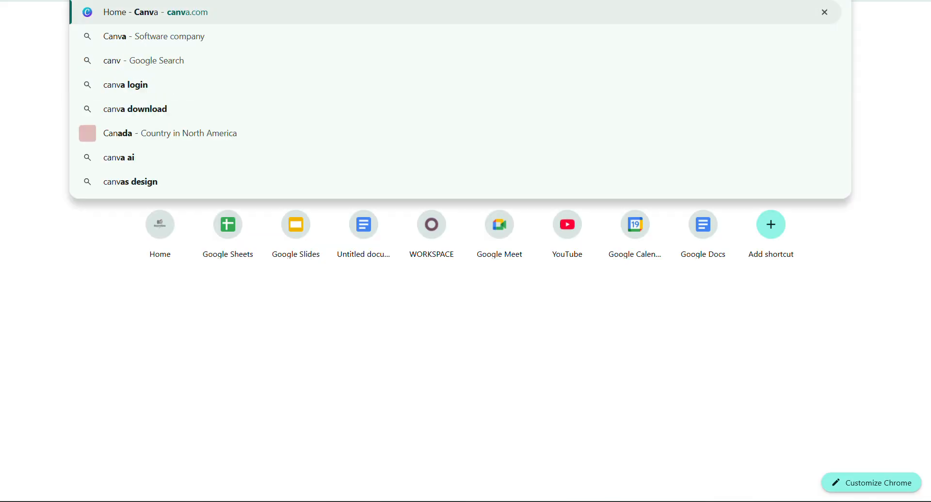
{"action": "key", "text": "Escape"}
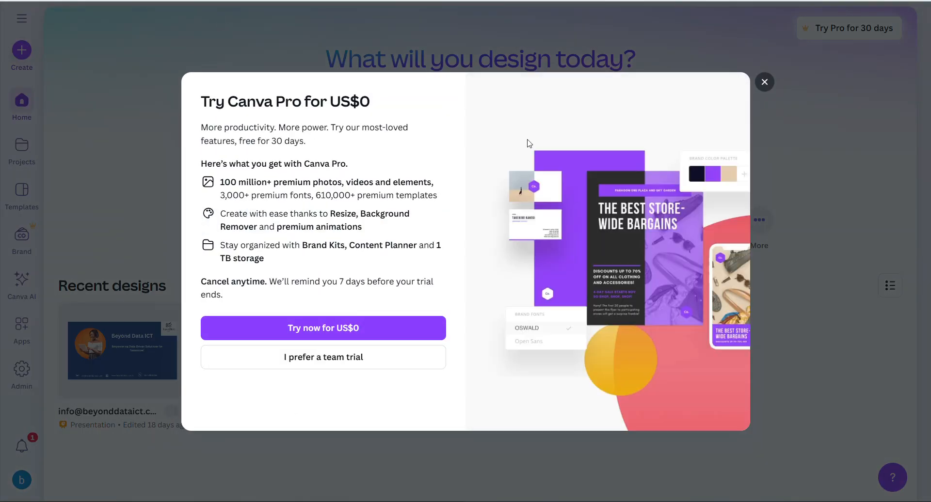
{"action": "left_click", "coordinate": [764, 83]}
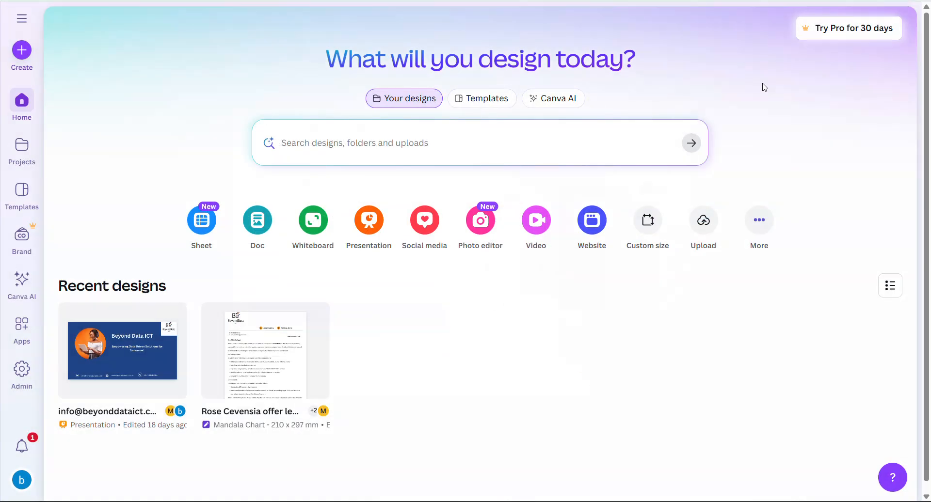
- Begin a custom-size Canva design, leaving width and height empty, and switch to DeepSeek
{"action": "left_click", "coordinate": [649, 224]}
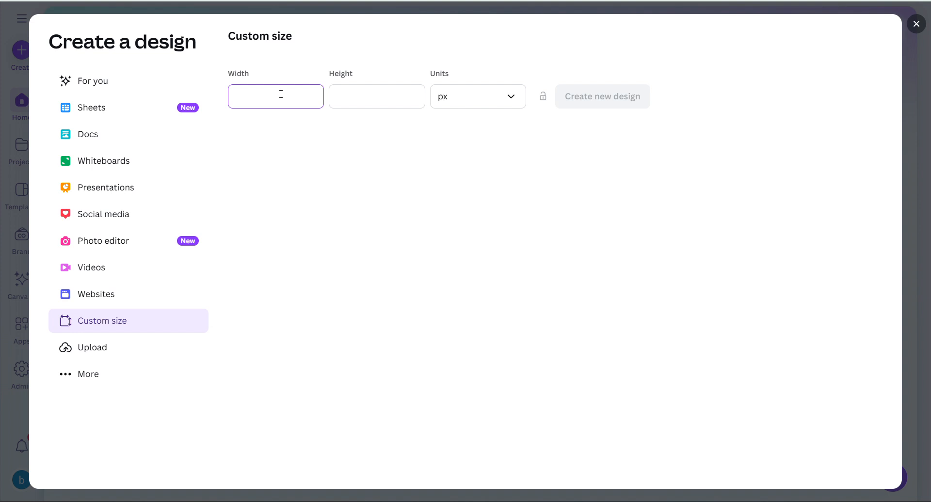
{"action": "left_click", "coordinate": [339, 96]}
{"action": "left_click", "coordinate": [290, 96]}
{"action": "left_click", "coordinate": [357, 97]}
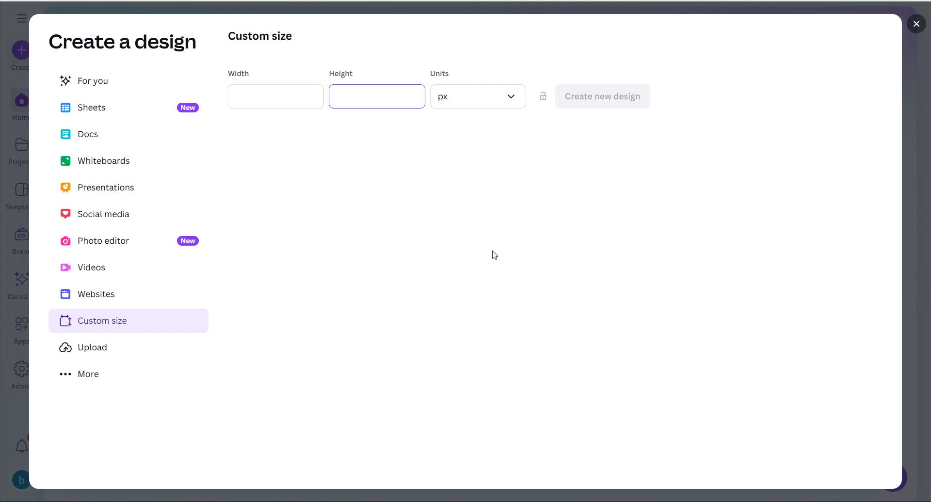
{"action": "mouse_move", "coordinate": [535, 496]}
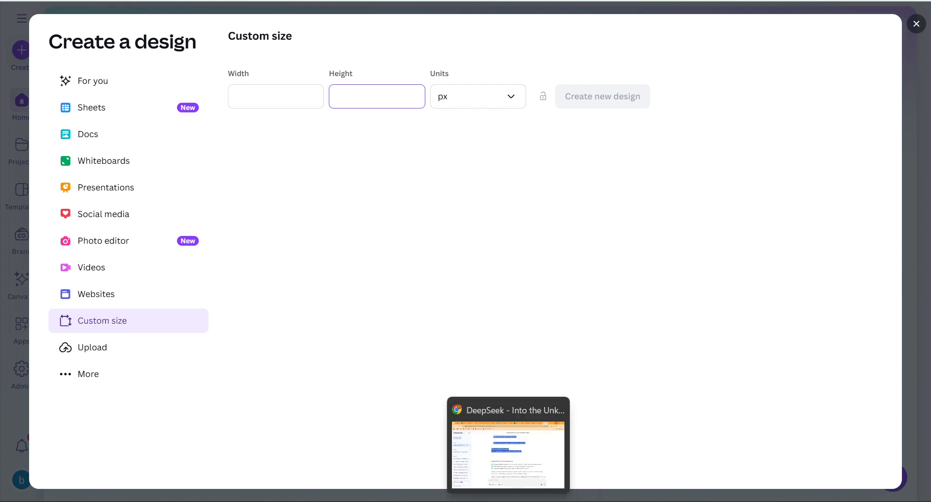
{"action": "left_click", "coordinate": [508, 455]}
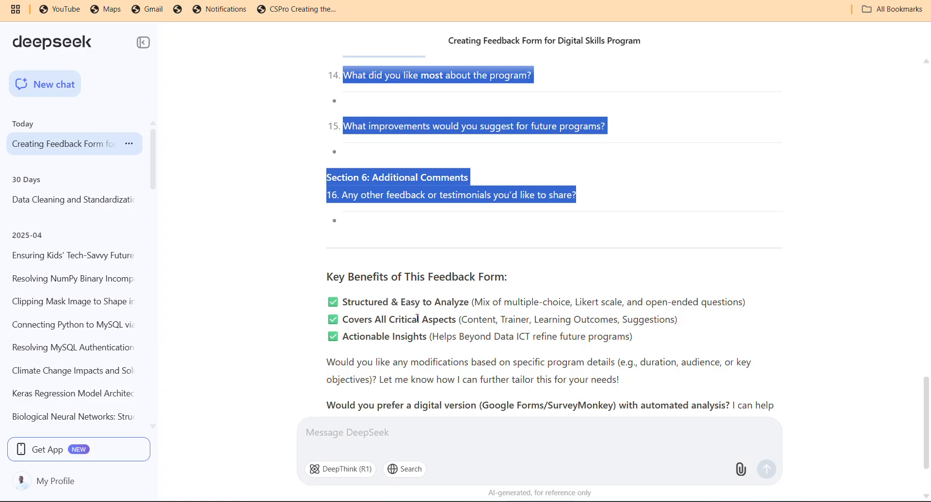
- Ask DeepSeek 'What is the dimension of google forms header image', then return to Canva
{"action": "left_click", "coordinate": [356, 433]}
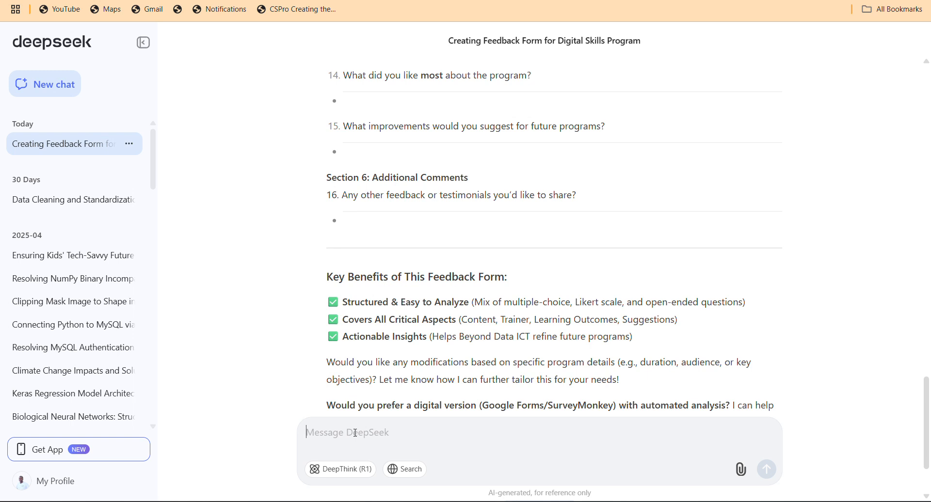
{"action": "type", "text": "What"}
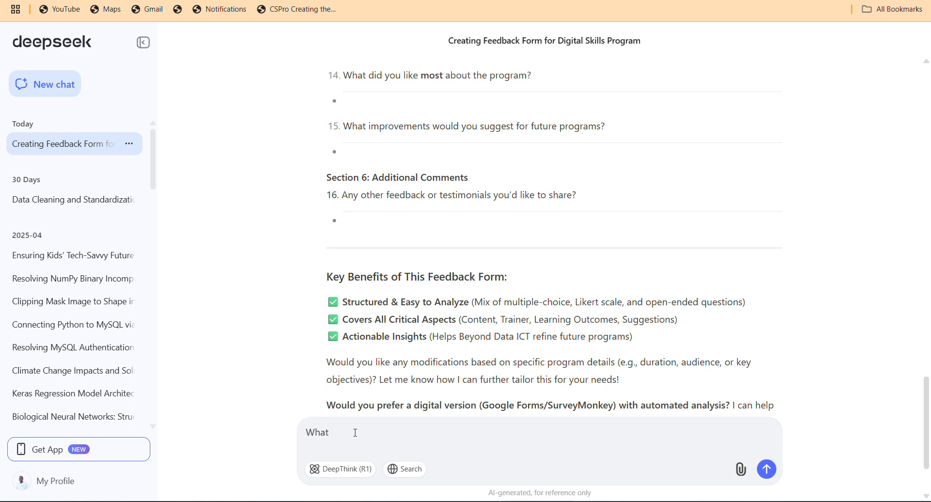
{"action": "type", "text": " is the dimension of google forms header image"}
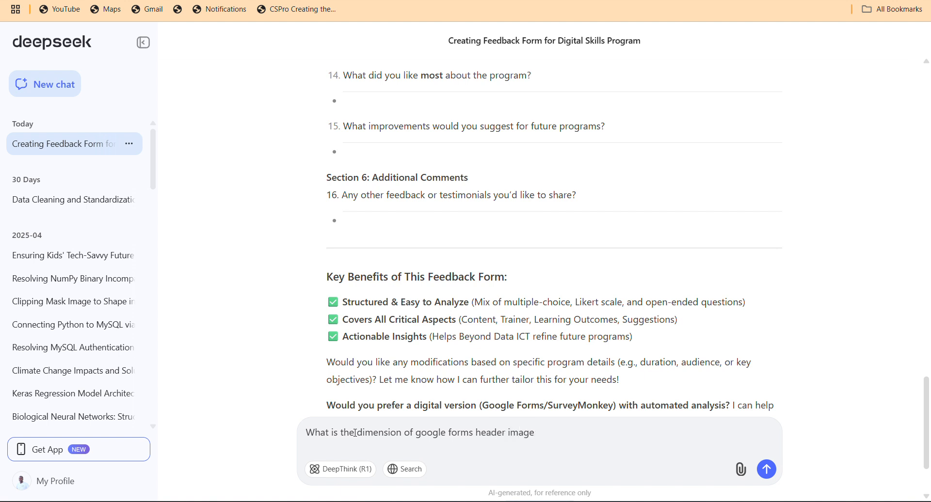
{"action": "key", "text": "Return"}
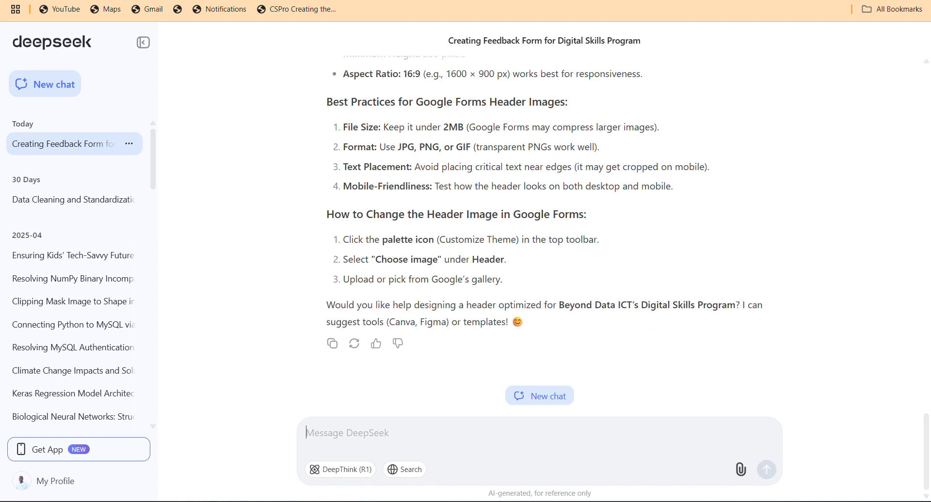
{"action": "scroll", "coordinate": [713, 72], "scroll_direction": "up", "scroll_amount": 4}
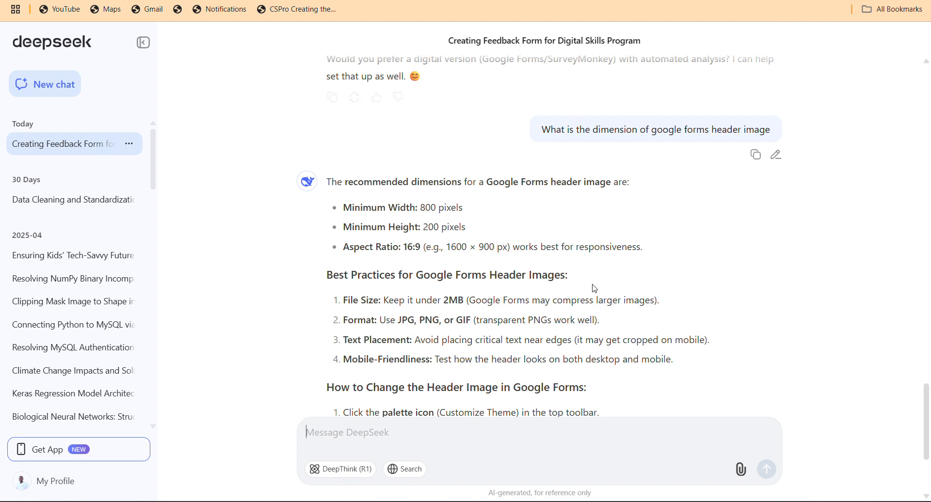
{"action": "mouse_move", "coordinate": [642, 501]}
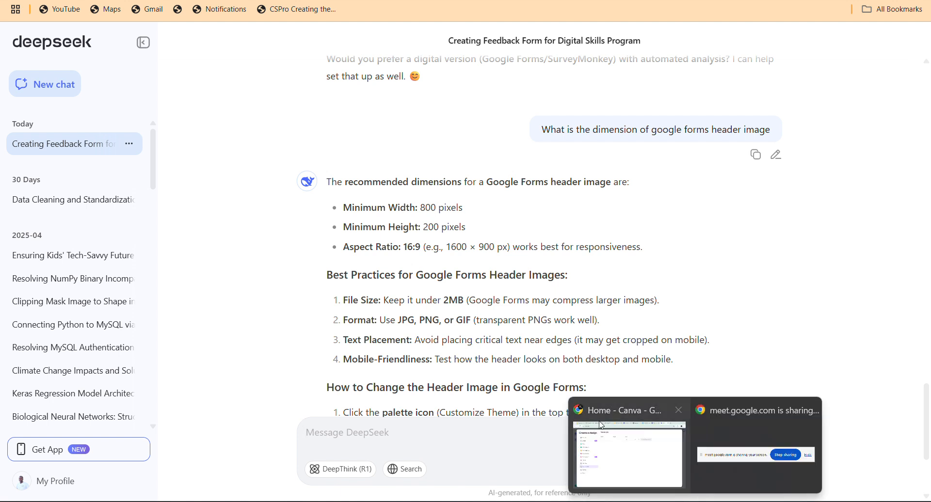
{"action": "left_click", "coordinate": [620, 440]}
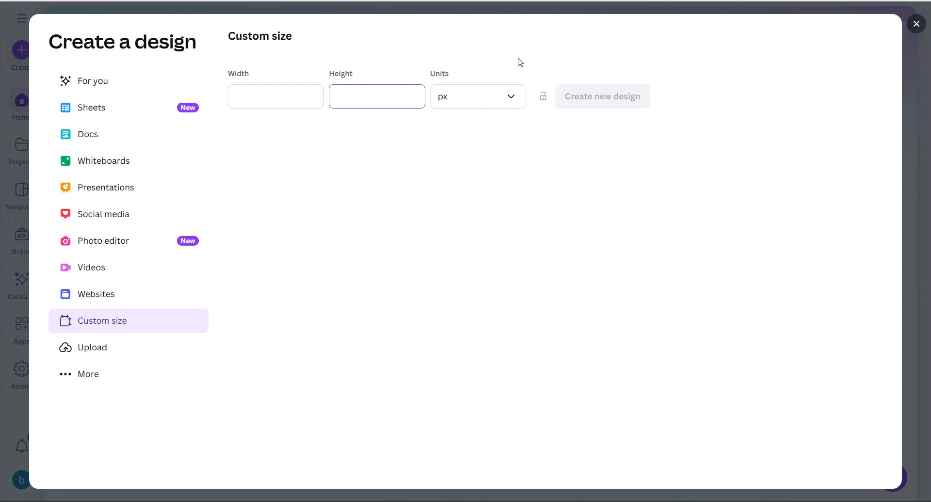
- Create a new blank Canva design sized 800 × 200 px
{"action": "left_click", "coordinate": [289, 91]}
{"action": "type", "text": "800"}
{"action": "left_click", "coordinate": [358, 97]}
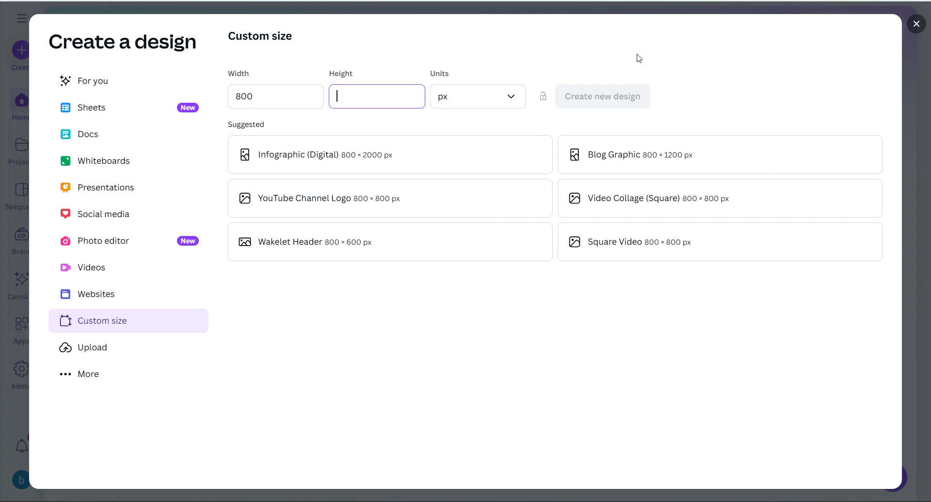
{"action": "type", "text": "200"}
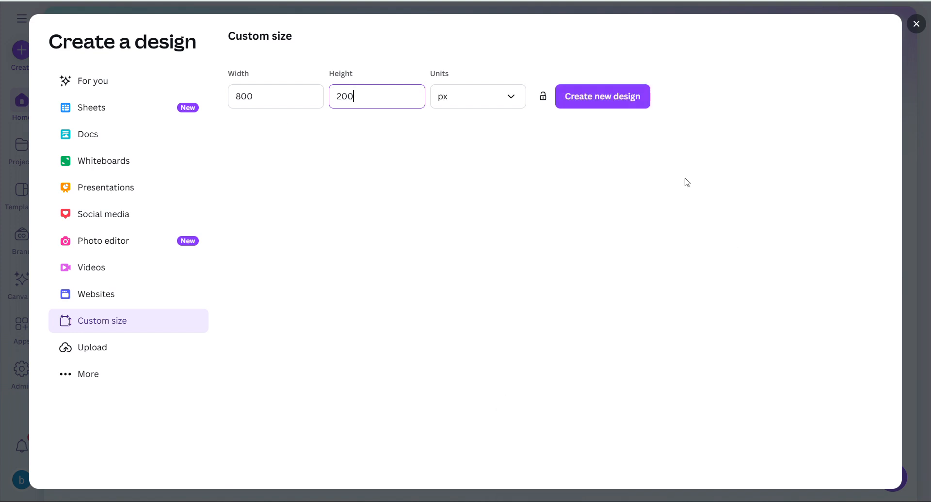
{"action": "left_click", "coordinate": [584, 99]}
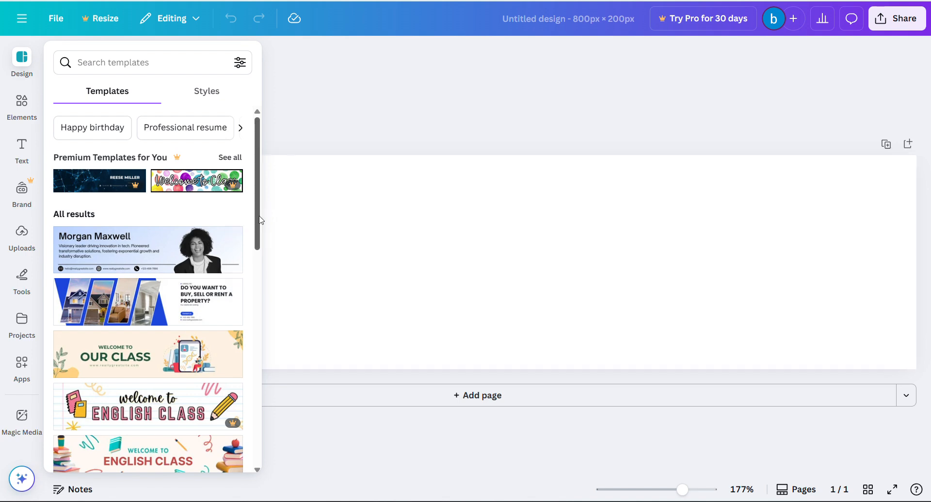
- Add the uploaded BeyondData logo and position it on the banner's left side
{"action": "left_click_drag", "start_coordinate": [259, 223], "coordinate": [268, 293]}
{"action": "left_click", "coordinate": [422, 262]}
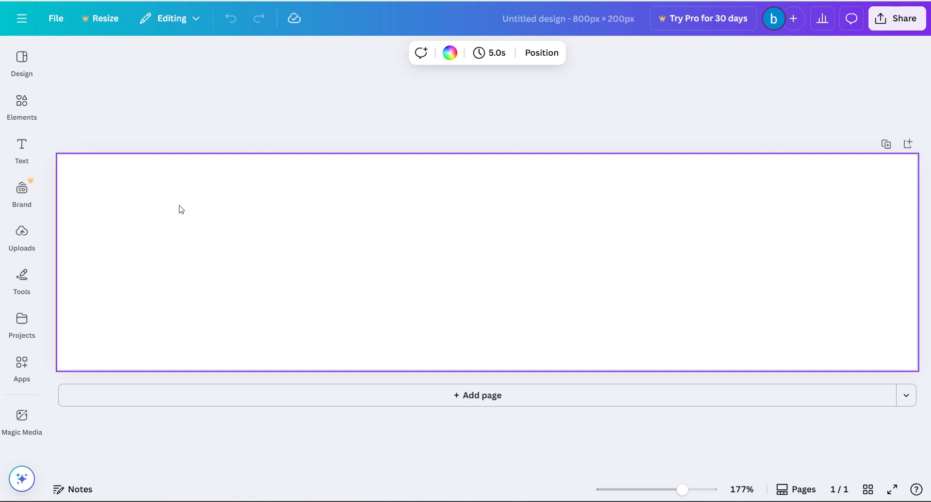
{"action": "left_click", "coordinate": [21, 235]}
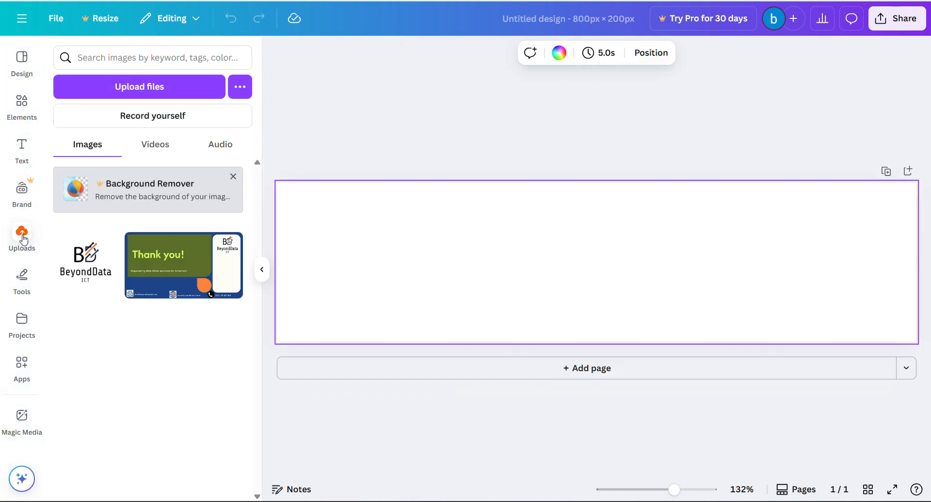
{"action": "left_click", "coordinate": [68, 245]}
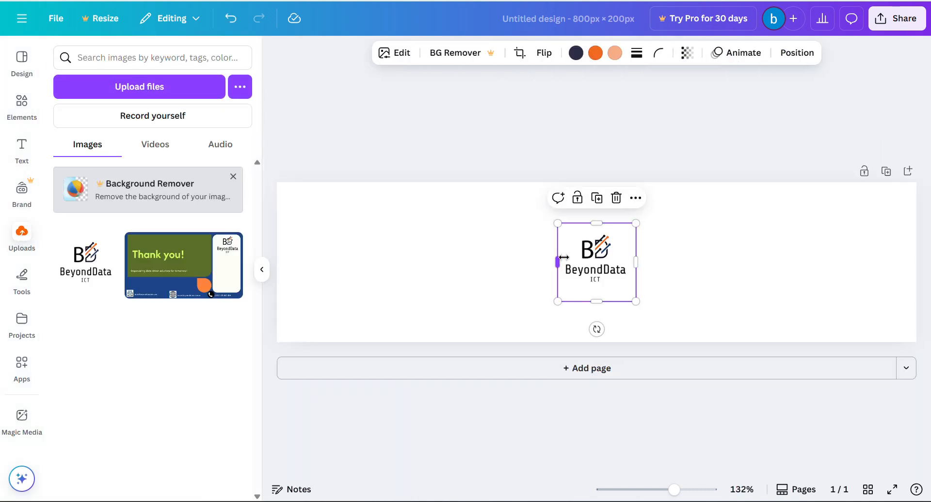
{"action": "left_click_drag", "start_coordinate": [589, 270], "coordinate": [354, 268]}
{"action": "left_click", "coordinate": [540, 241]}
{"action": "left_click", "coordinate": [22, 145]}
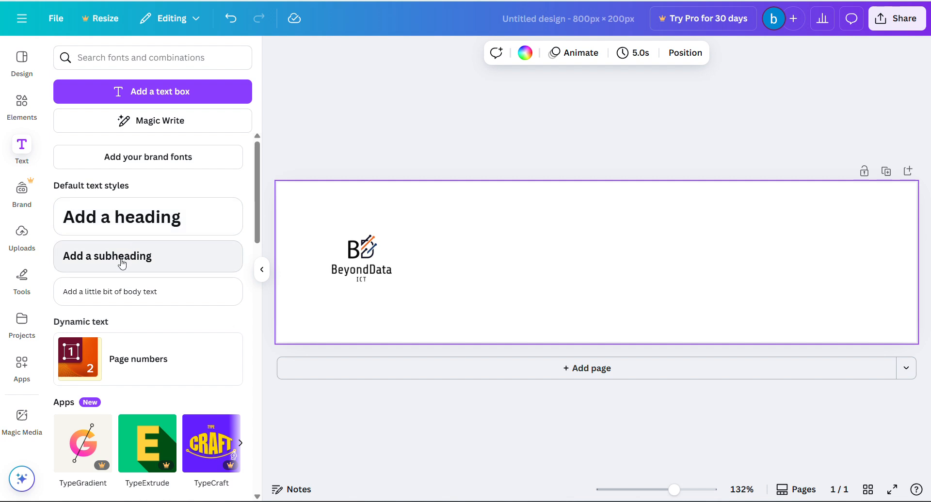
{"action": "left_click", "coordinate": [154, 267]}
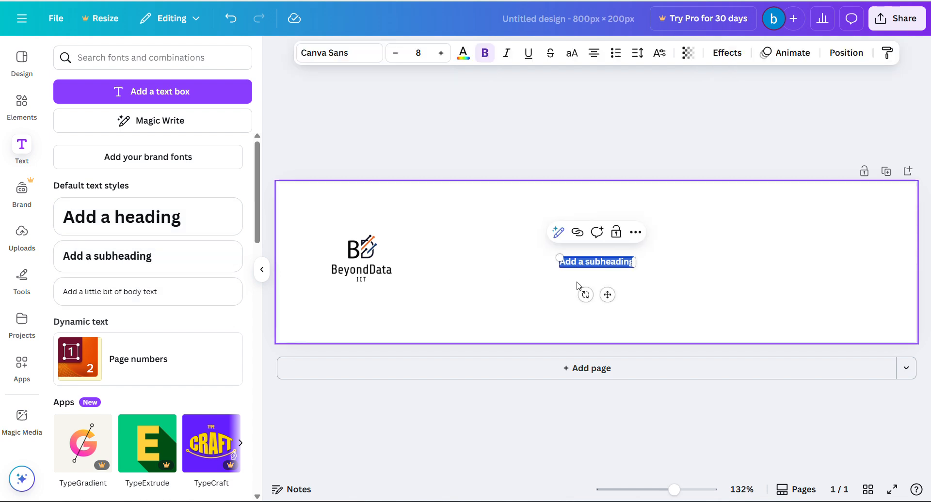
{"action": "left_click_drag", "start_coordinate": [608, 295], "coordinate": [837, 255]}
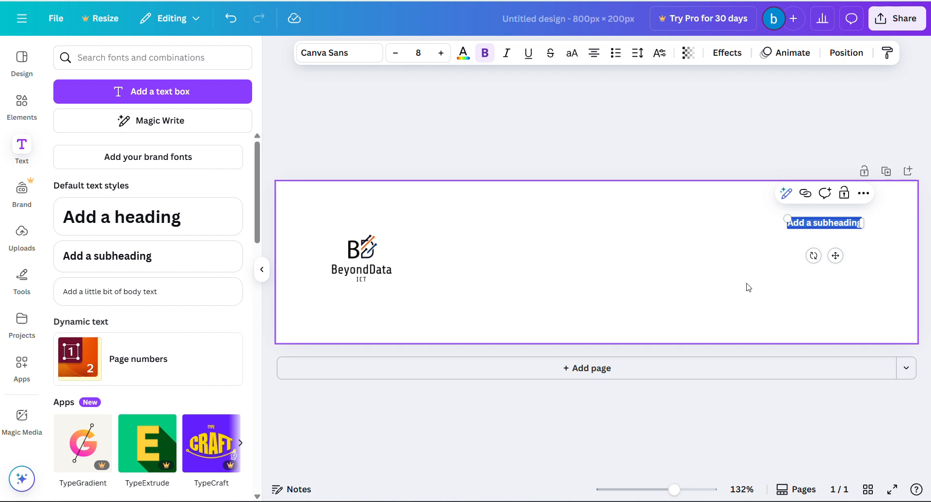
{"action": "key", "text": "Return"}
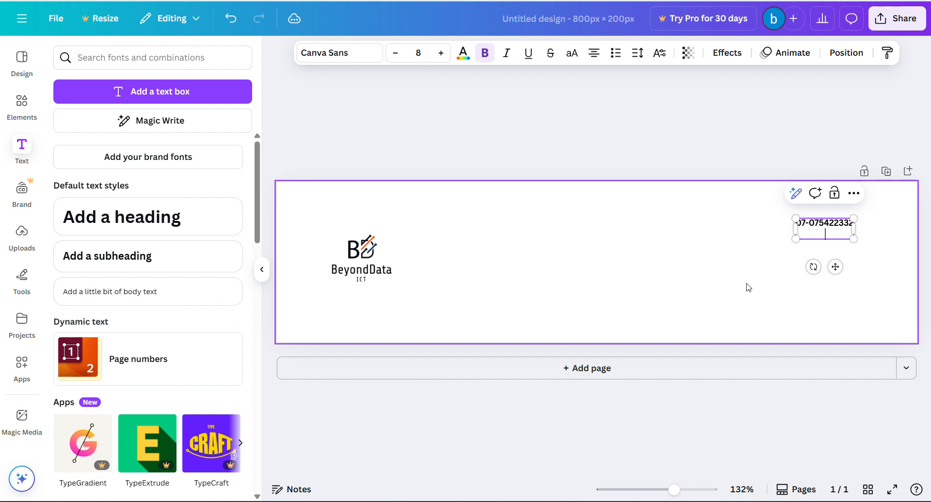
{"action": "key", "text": "Return"}
{"action": "type", "text": "www/"}
{"action": "type", "text": "bd"}
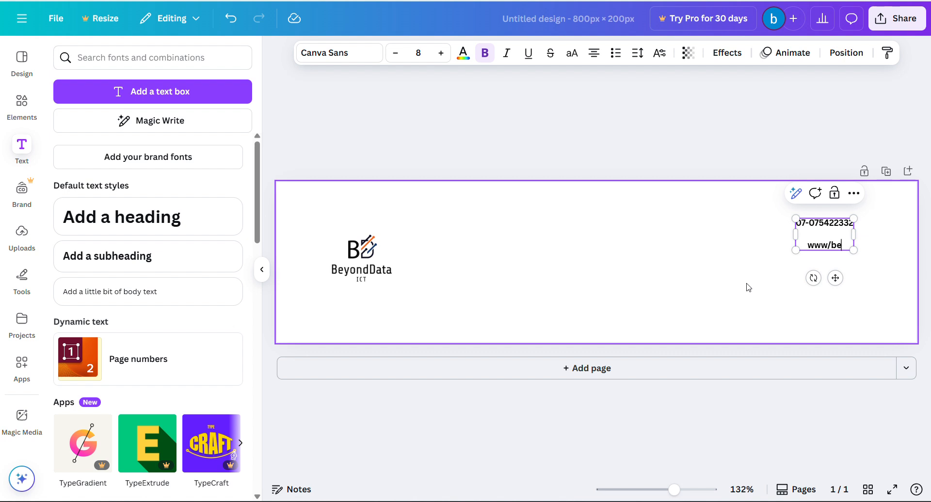
{"action": "key", "text": "BackSpace"}
{"action": "key", "text": "BackSpace"}
{"action": "type", "text": ".beyondda"}
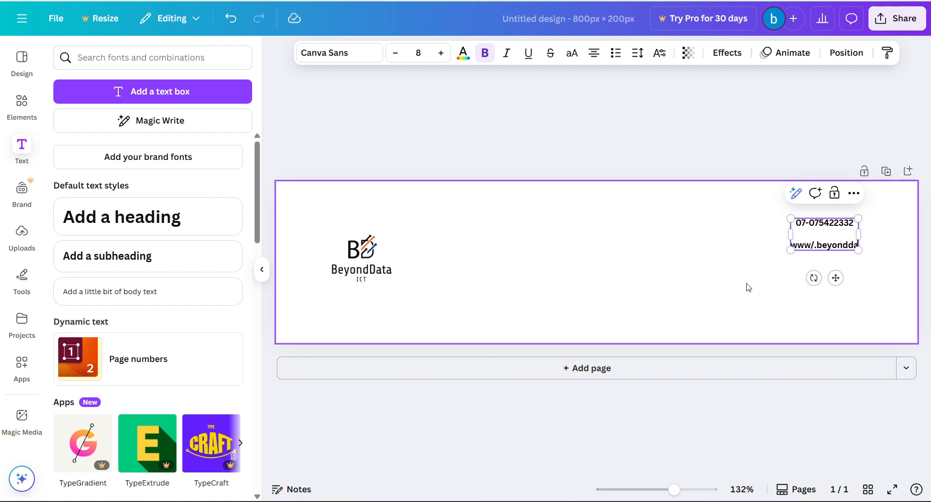
{"action": "type", "text": "taict.com"}
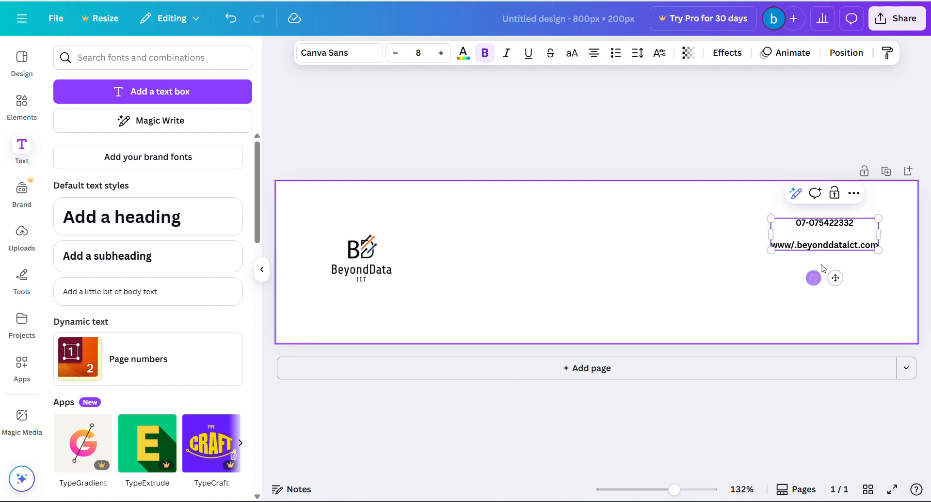
{"action": "key", "text": "Return"}
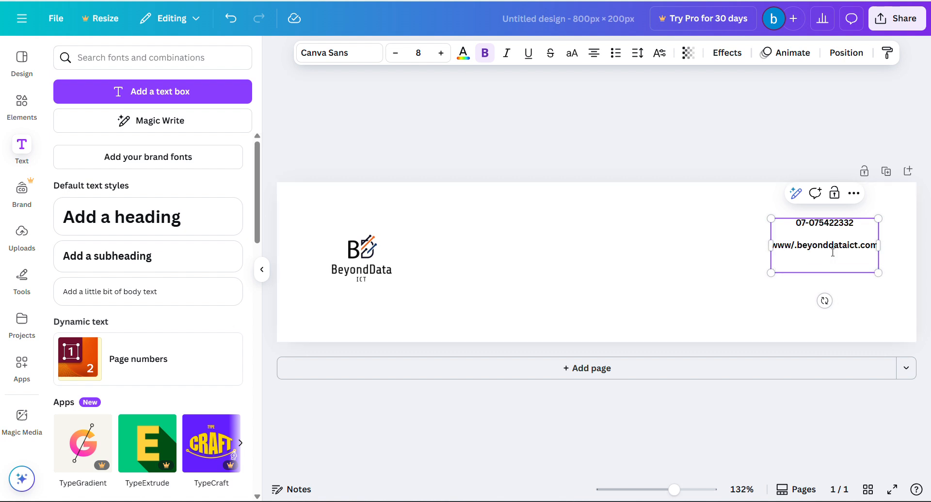
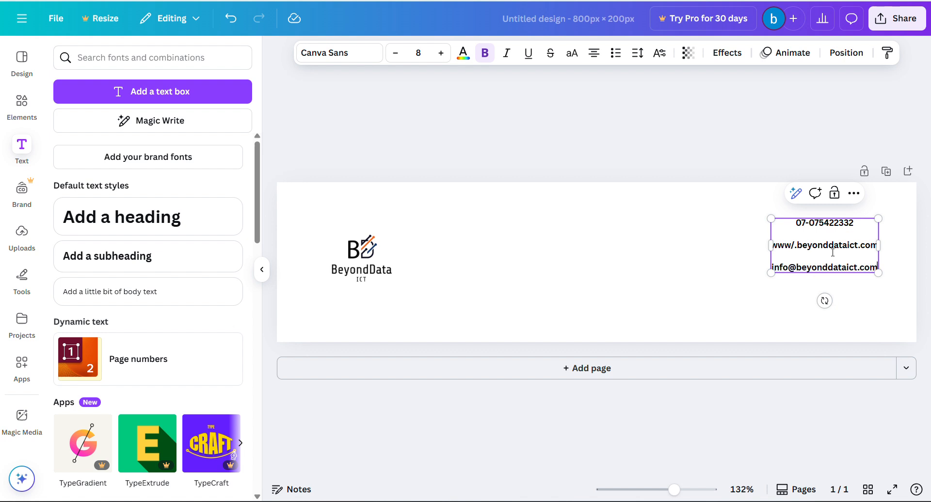
- Finish the banner's e-mail line and download the 800 × 200 banner as a PNG
{"action": "left_click", "coordinate": [731, 282]}
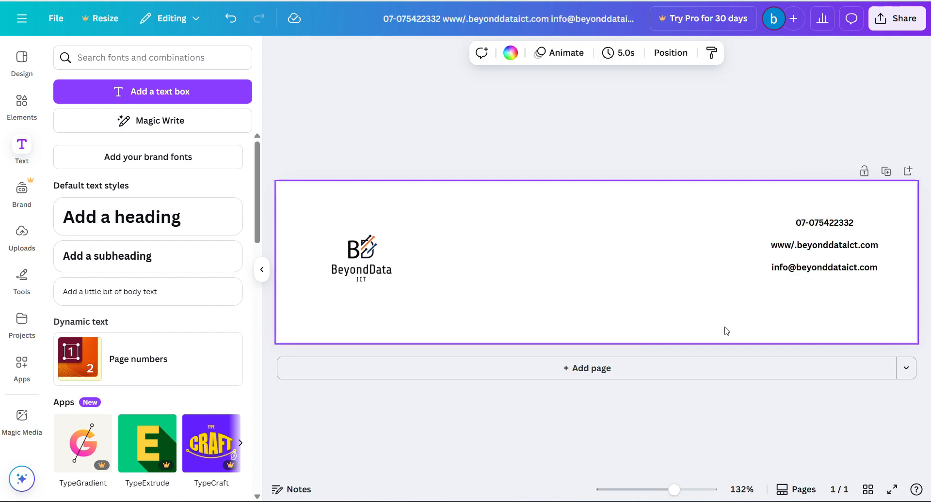
{"action": "left_click", "coordinate": [887, 18]}
{"action": "left_click", "coordinate": [711, 267]}
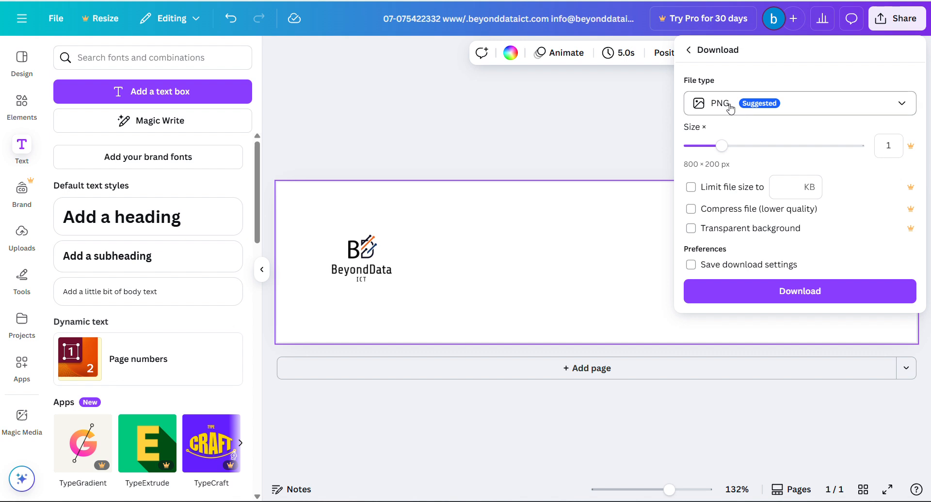
{"action": "left_click", "coordinate": [783, 290]}
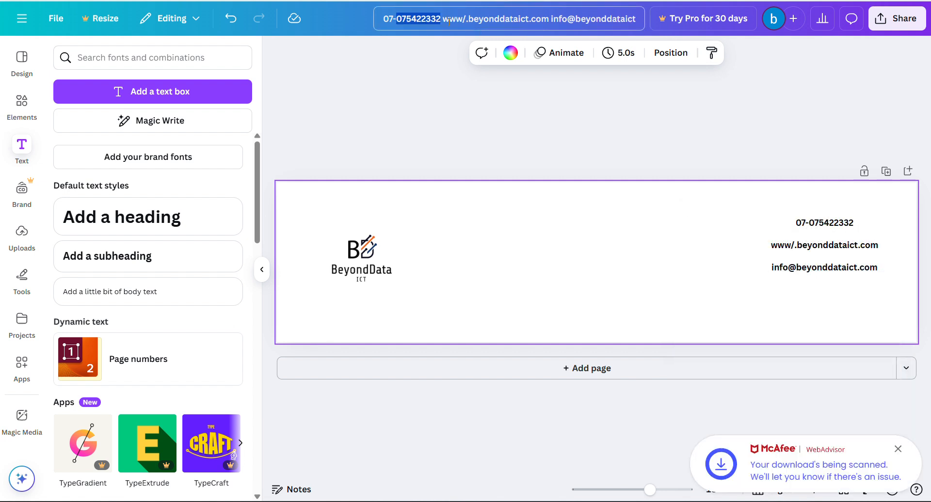
{"action": "left_click", "coordinate": [470, 96]}
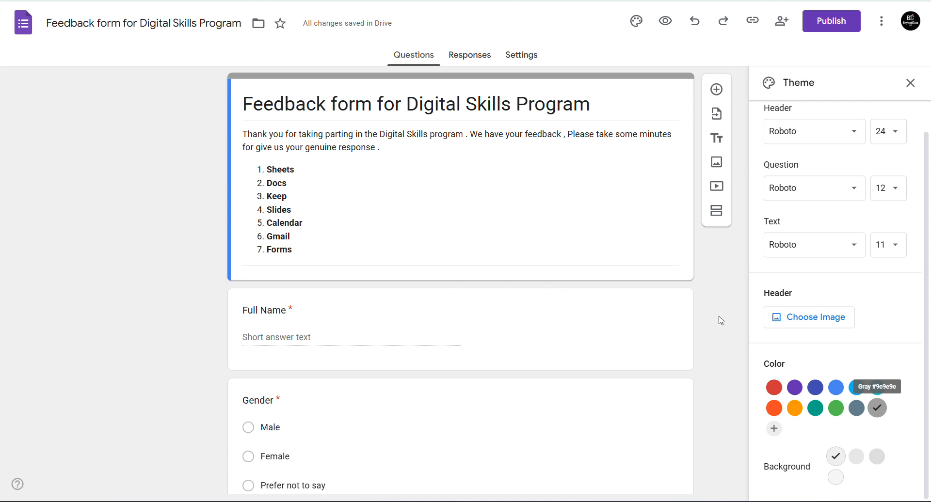
- Upload the downloaded BeyondData banner PNG as the feedback form's header image
{"action": "left_click", "coordinate": [794, 320]}
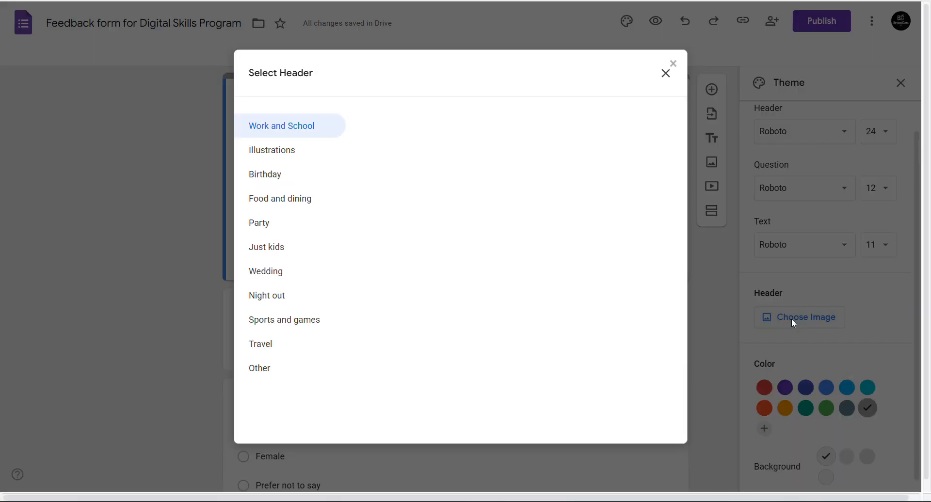
{"action": "left_click", "coordinate": [312, 117]}
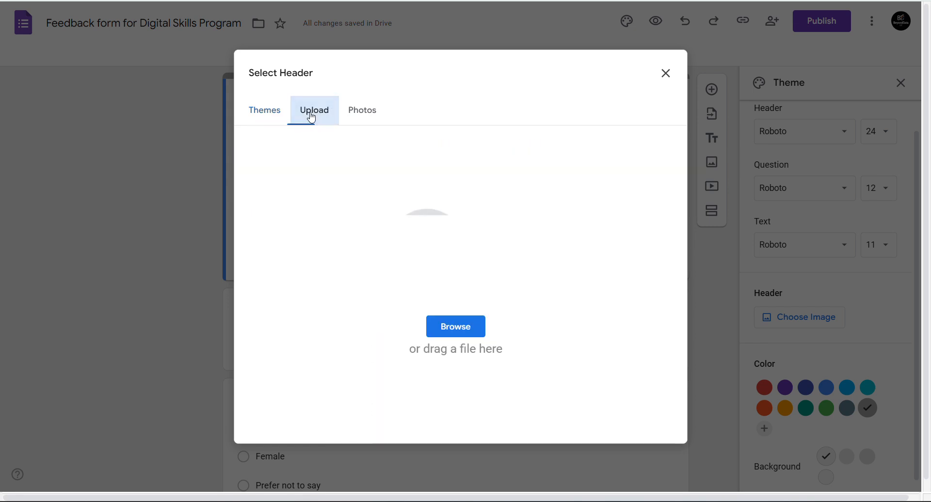
{"action": "left_click", "coordinate": [263, 110]}
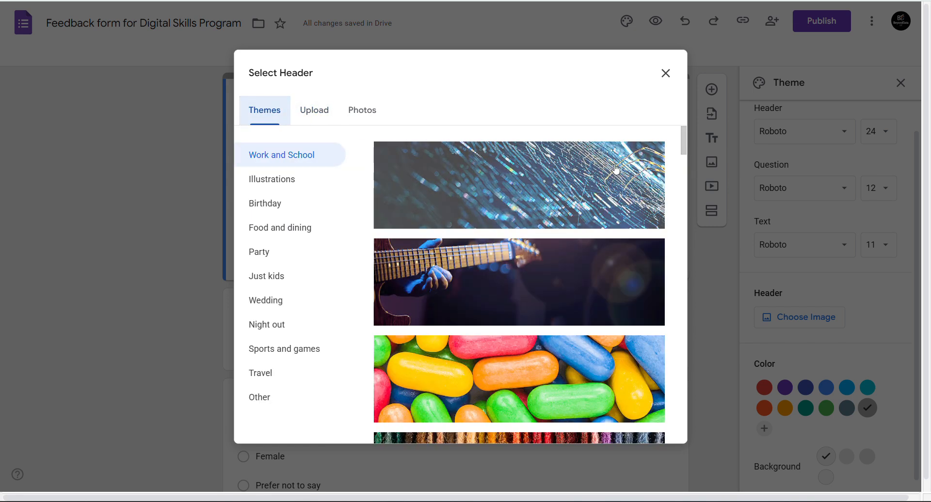
{"action": "left_click_drag", "start_coordinate": [684, 146], "coordinate": [685, 419]}
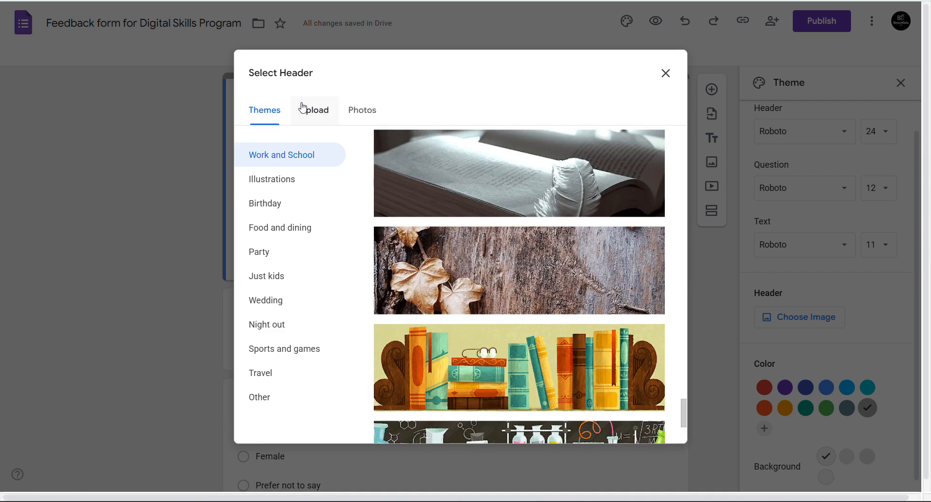
{"action": "left_click", "coordinate": [315, 113]}
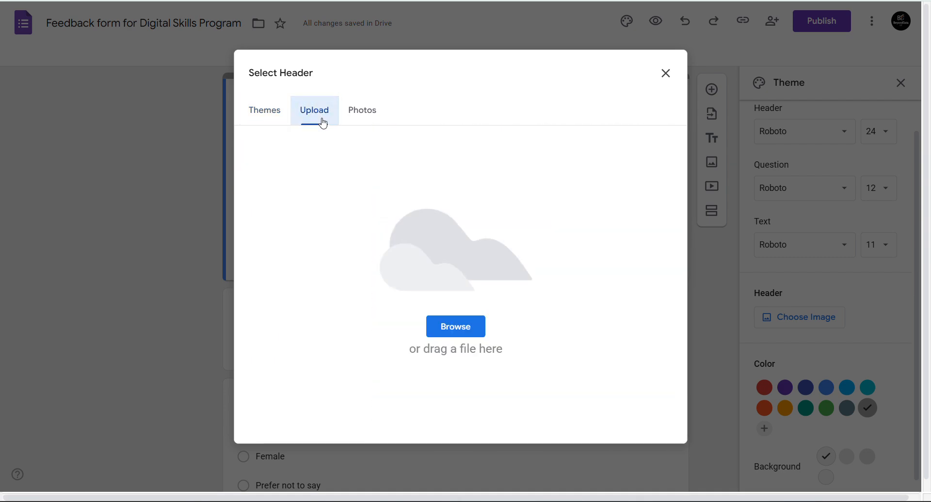
{"action": "left_click", "coordinate": [448, 326]}
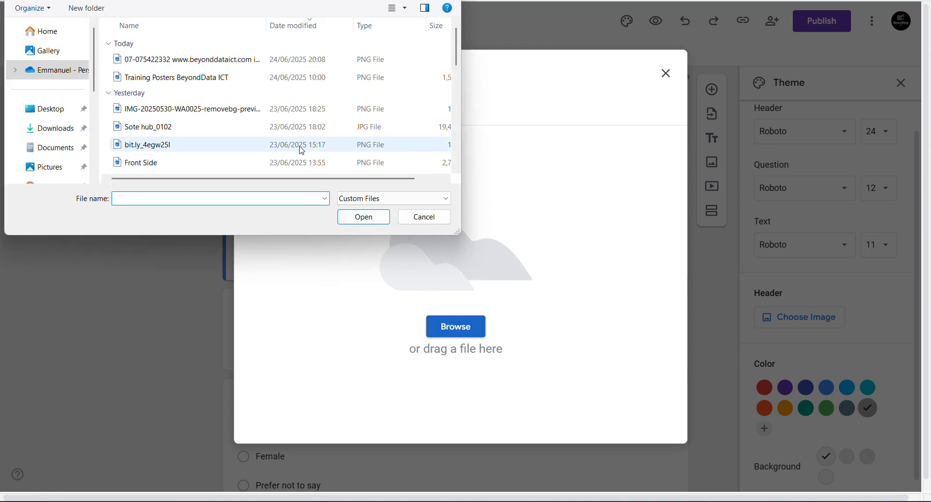
{"action": "left_click", "coordinate": [209, 61]}
{"action": "left_click", "coordinate": [364, 216]}
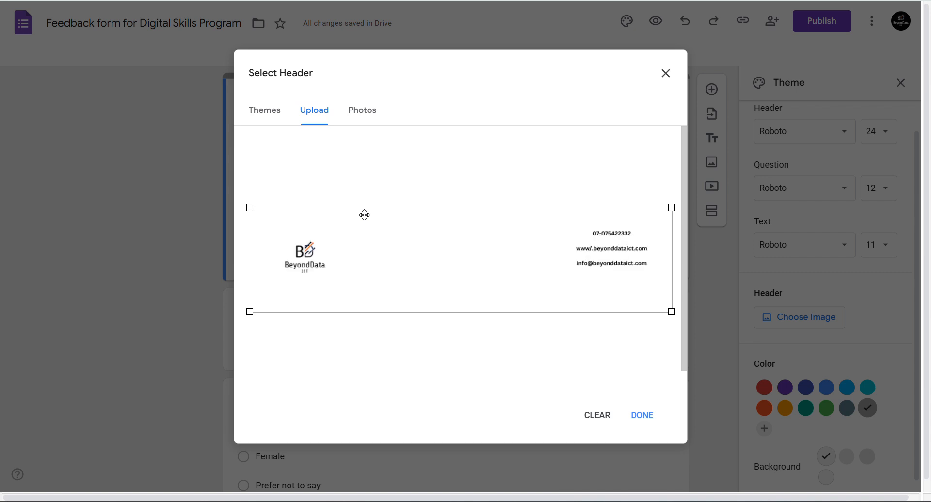
{"action": "left_click", "coordinate": [640, 417]}
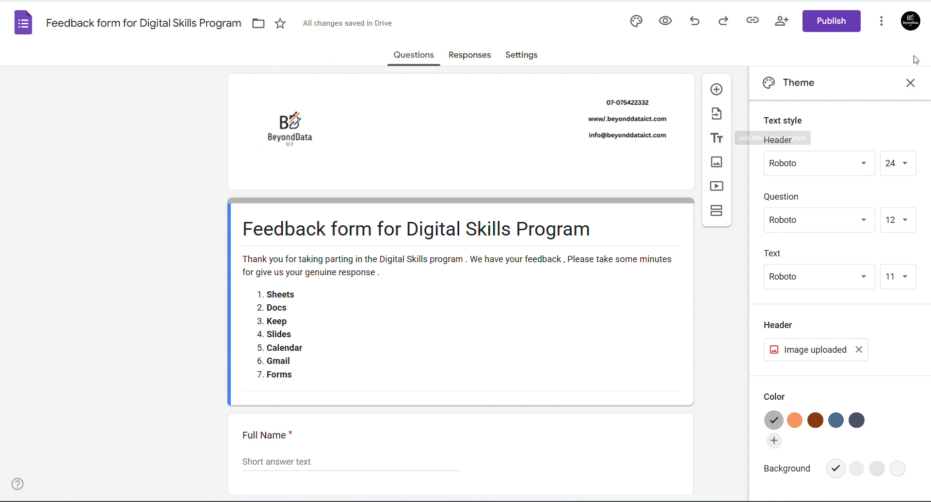
- Close the theme settings and briefly check the form's Responses tab
{"action": "left_click", "coordinate": [910, 83]}
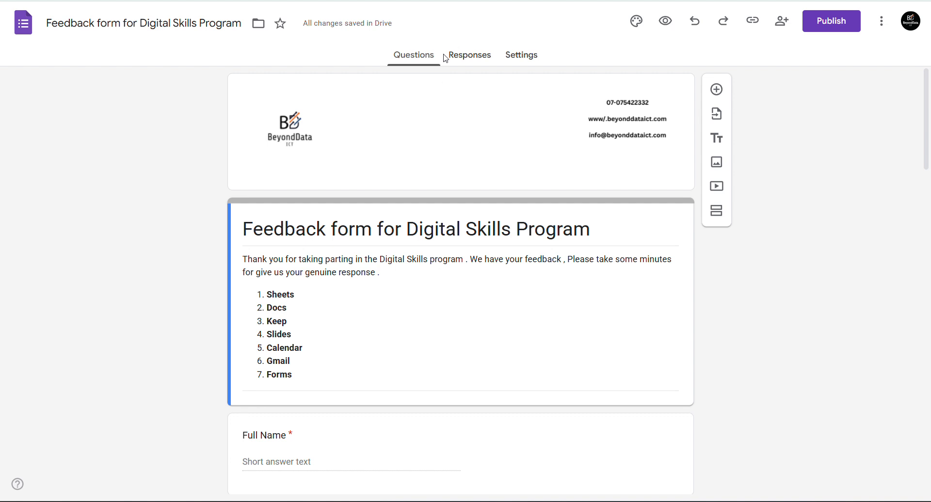
{"action": "left_click", "coordinate": [462, 54]}
{"action": "left_click", "coordinate": [402, 59]}
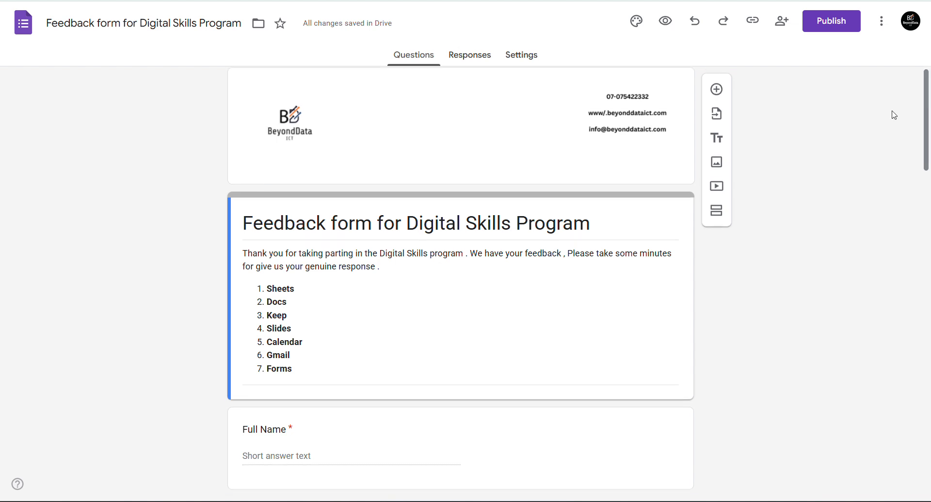
- Add a title and description section, then delete the empty untitled one
{"action": "left_click", "coordinate": [715, 141]}
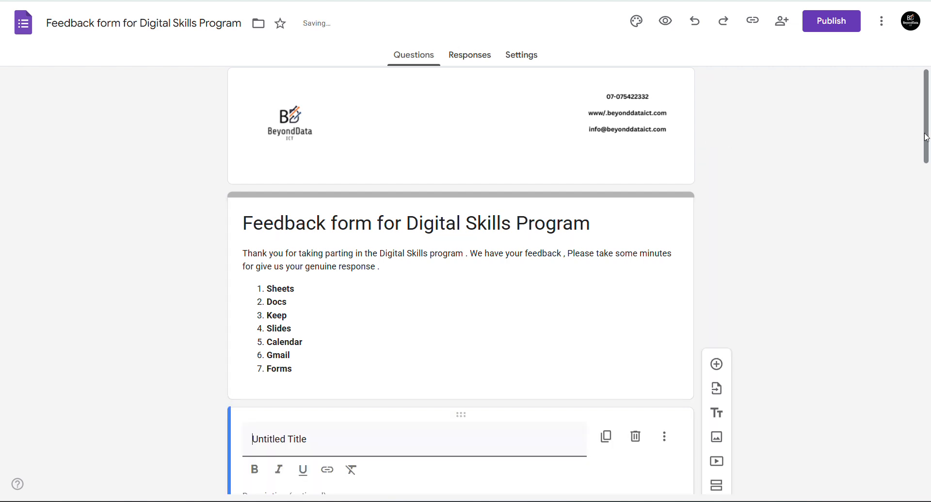
{"action": "scroll", "coordinate": [924, 165], "scroll_direction": "up", "scroll_amount": 2}
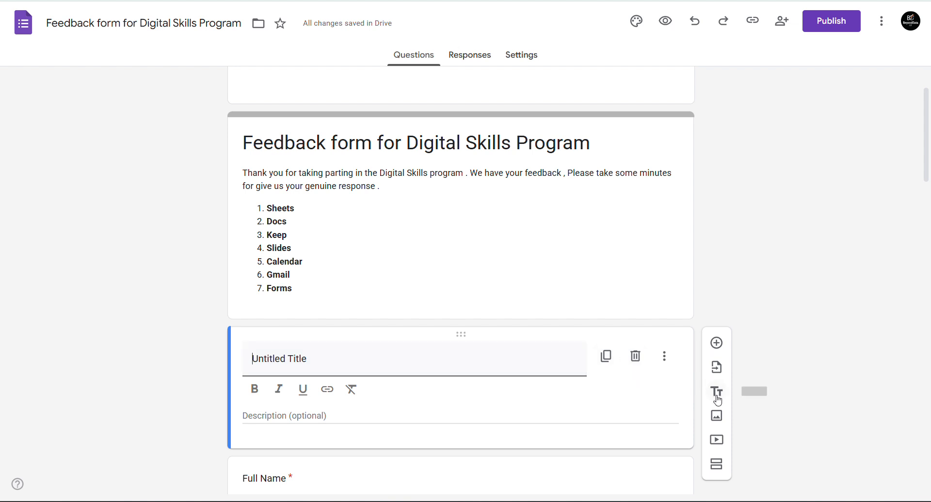
{"action": "left_click", "coordinate": [637, 354]}
{"action": "left_click", "coordinate": [645, 250]}
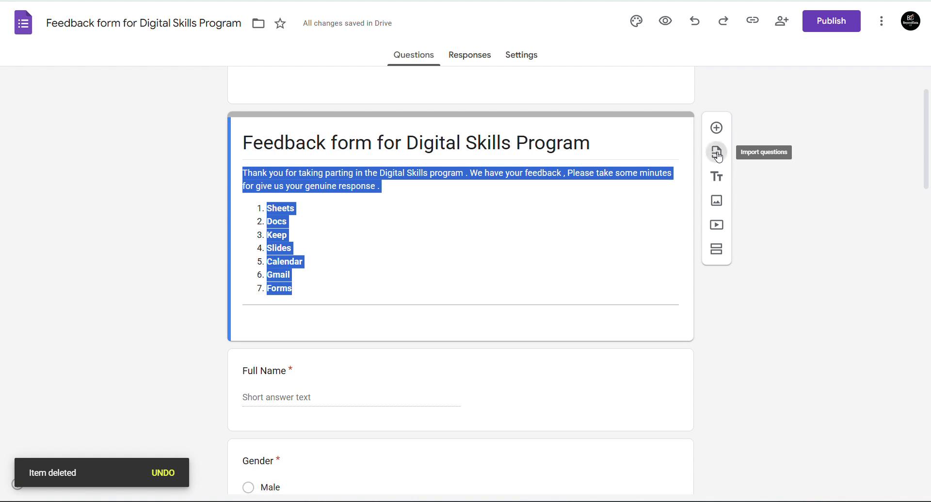
- Open the Import questions form picker and close it without importing anything
{"action": "left_click", "coordinate": [718, 154]}
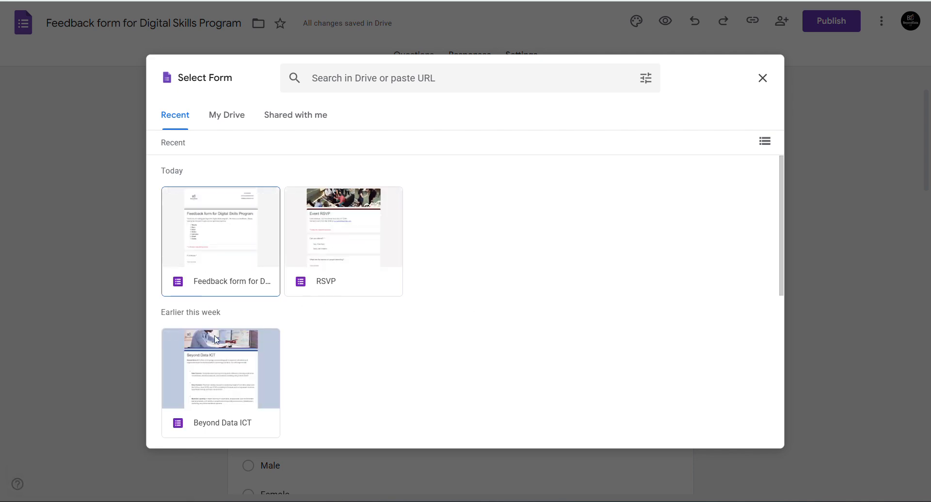
{"action": "left_click", "coordinate": [771, 77]}
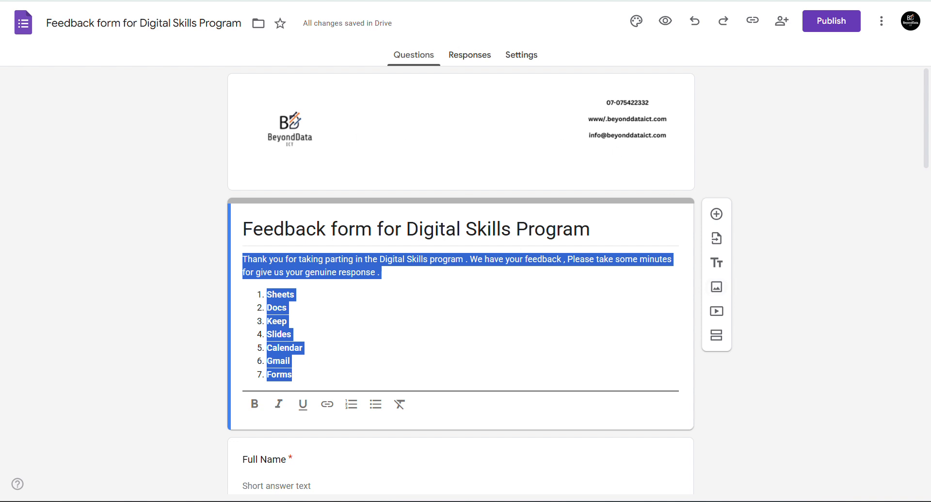
{"action": "scroll", "coordinate": [461, 281], "scroll_direction": "down", "scroll_amount": 3}
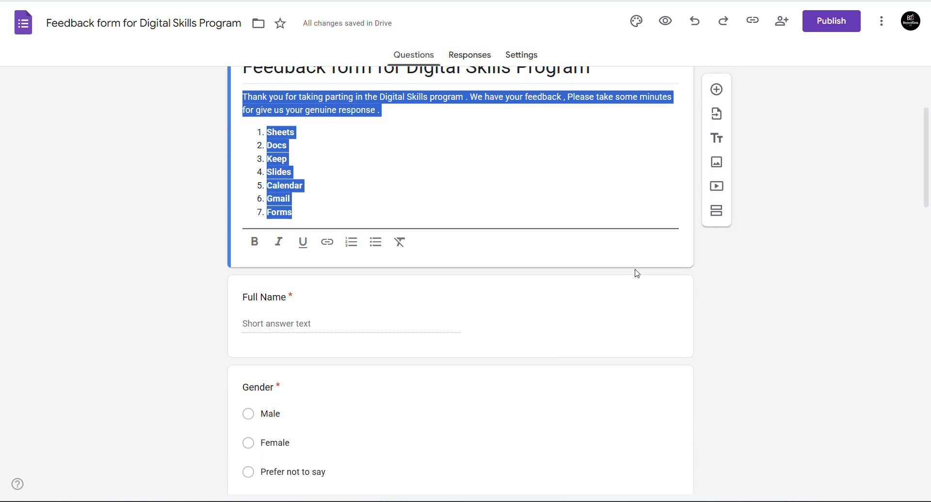
- Insert the Digital Literacy picture found by a Google Images search for 'digital skills'
{"action": "left_click", "coordinate": [716, 162]}
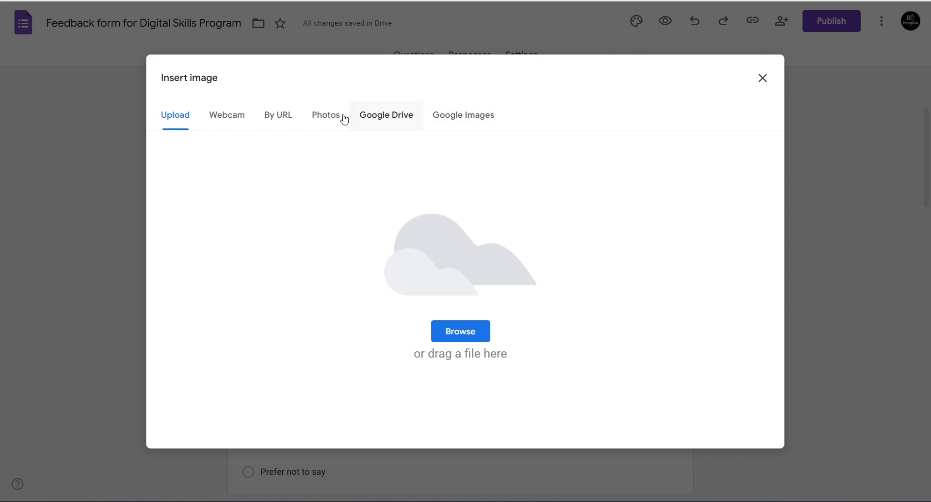
{"action": "left_click", "coordinate": [469, 129]}
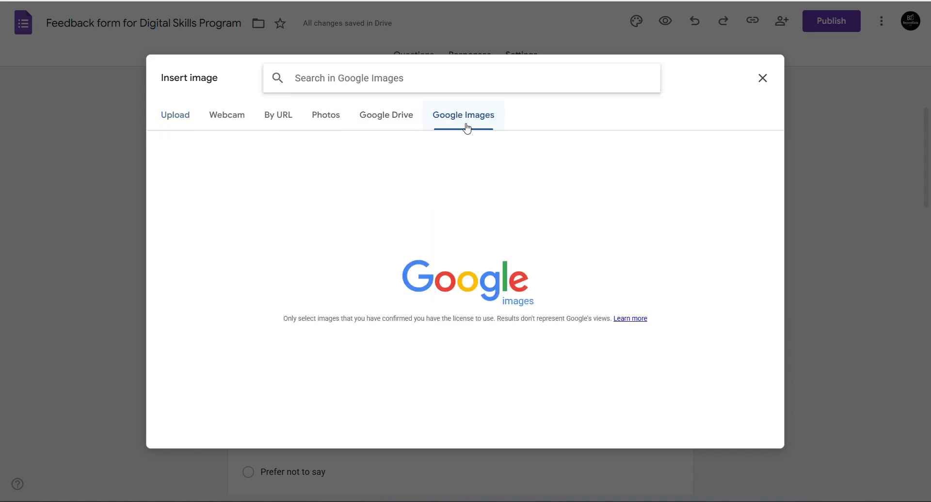
{"action": "type", "text": "digital skills"}
{"action": "key", "text": "Return"}
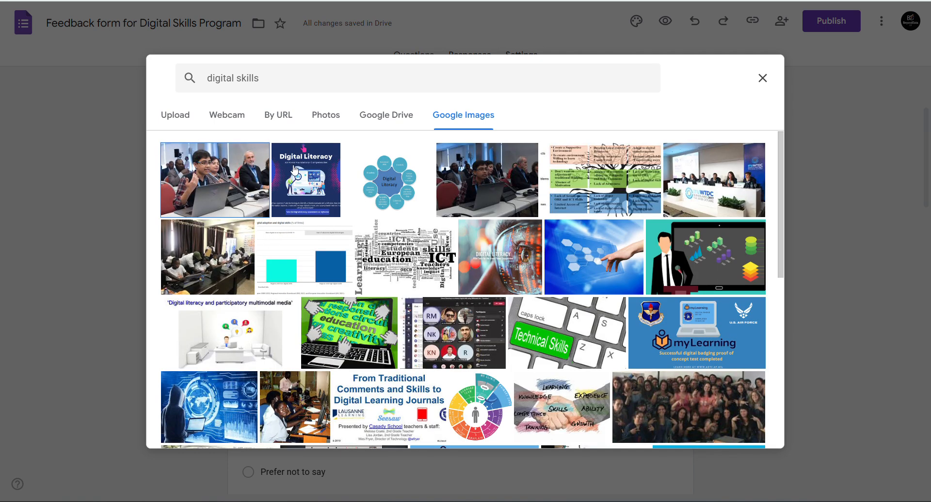
{"action": "left_click", "coordinate": [312, 182]}
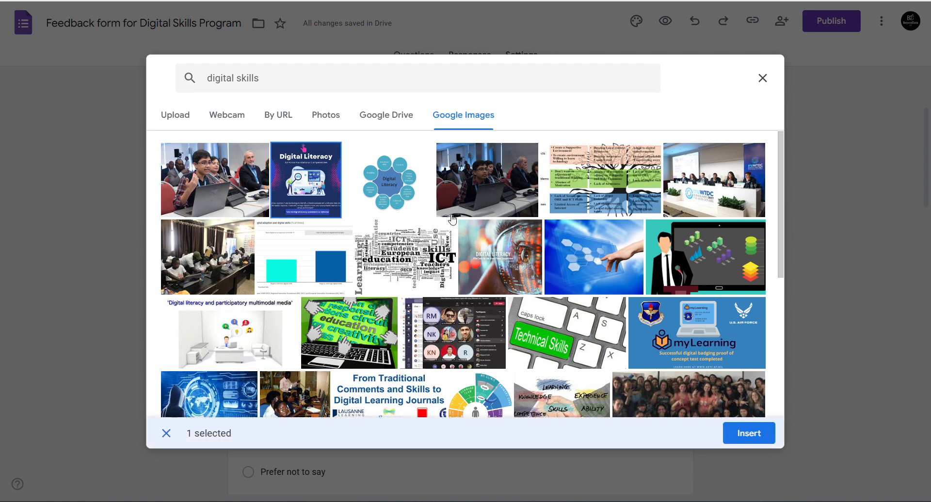
{"action": "left_click", "coordinate": [741, 436]}
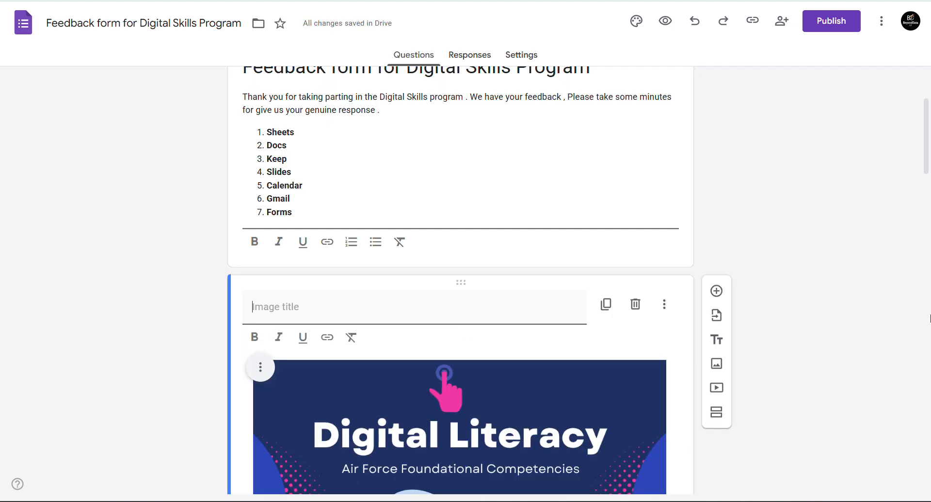
{"action": "left_click_drag", "start_coordinate": [926, 149], "coordinate": [930, 181]}
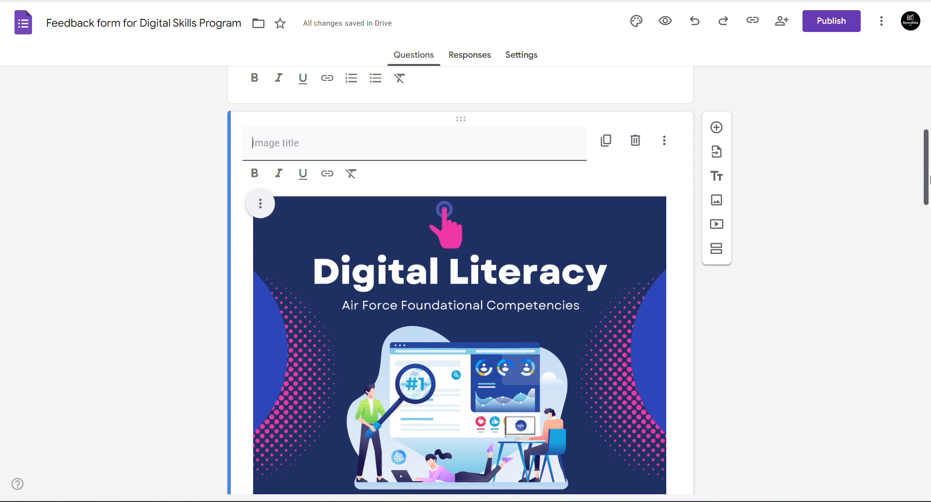
{"action": "left_click", "coordinate": [781, 322]}
{"action": "left_click_drag", "start_coordinate": [930, 164], "coordinate": [930, 122]}
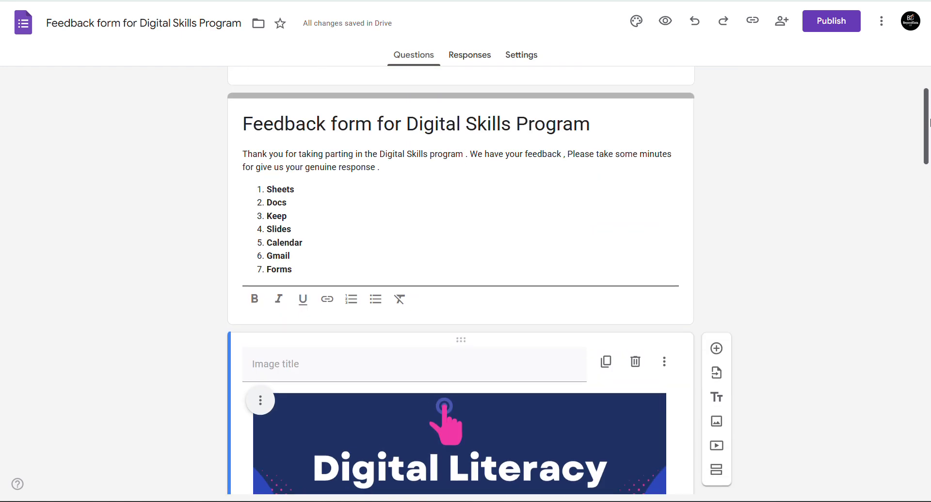
{"action": "scroll", "coordinate": [929, 78], "scroll_direction": "up", "scroll_amount": 3}
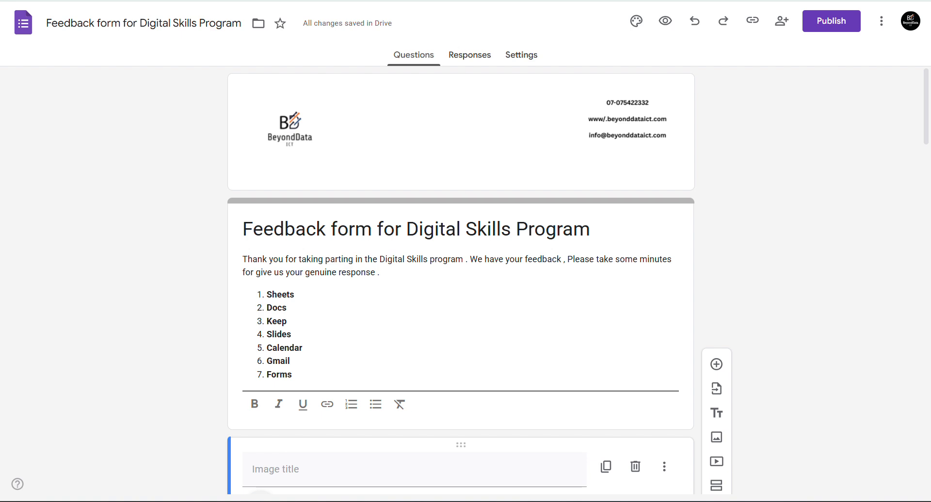
{"action": "scroll", "coordinate": [929, 78], "scroll_direction": "down", "scroll_amount": 8}
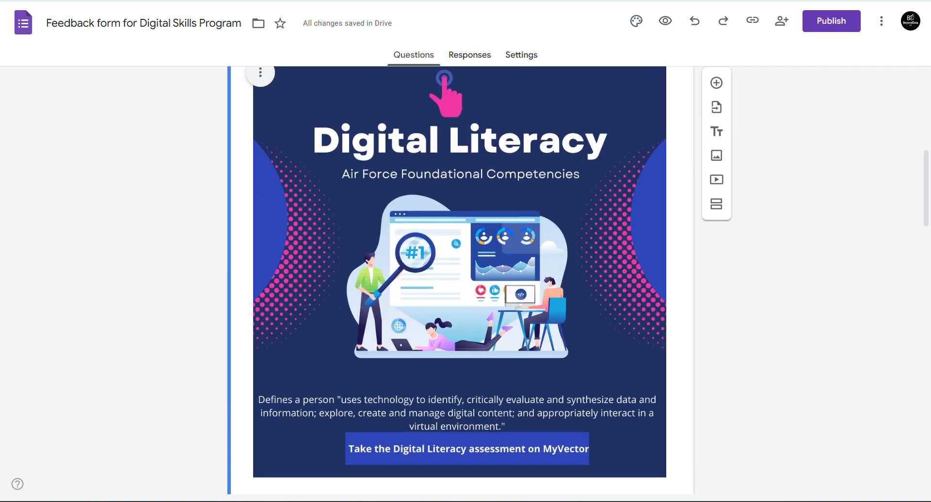
{"action": "scroll", "coordinate": [460, 280], "scroll_direction": "down", "scroll_amount": 6}
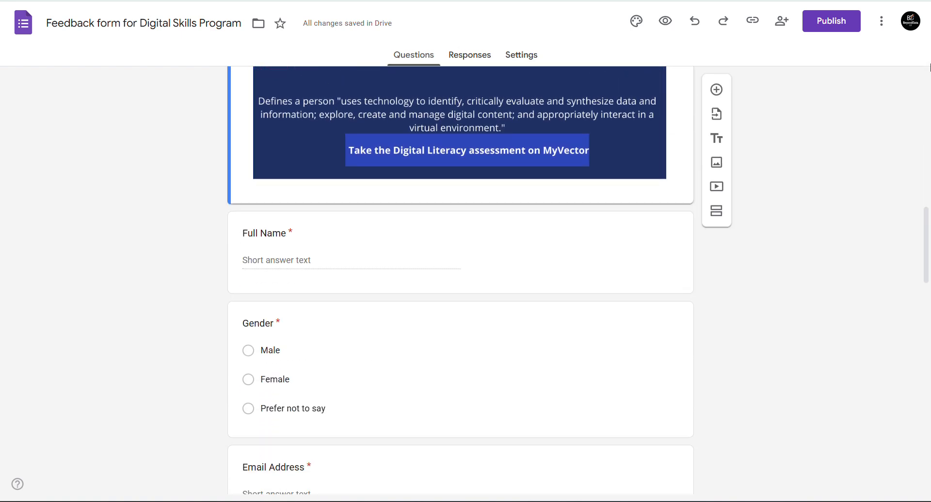
- Open the Select Video picker with its search box ready, then switch to WhatsApp
{"action": "left_click", "coordinate": [717, 188]}
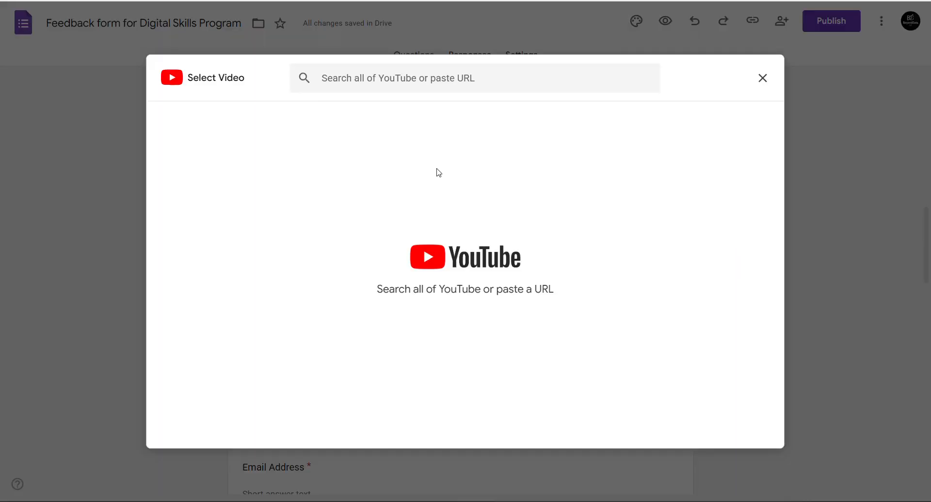
{"action": "left_click", "coordinate": [392, 78]}
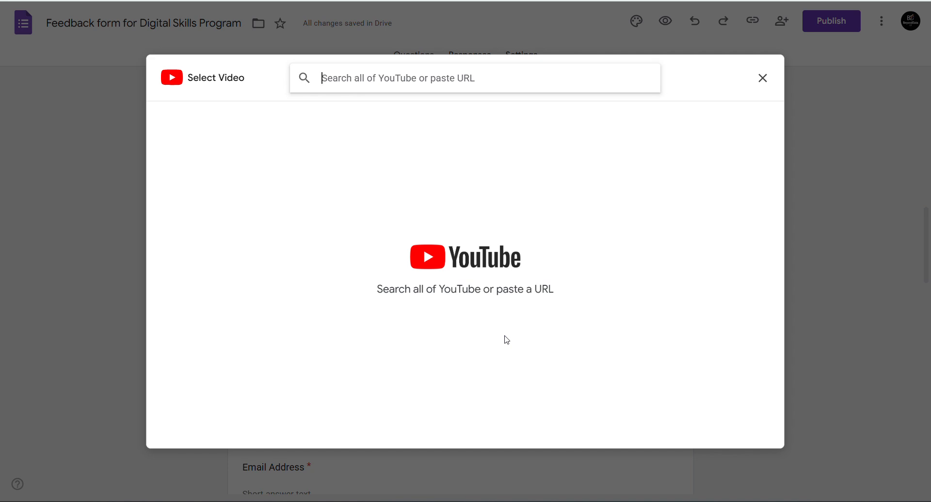
{"action": "key", "text": "alt+Tab"}
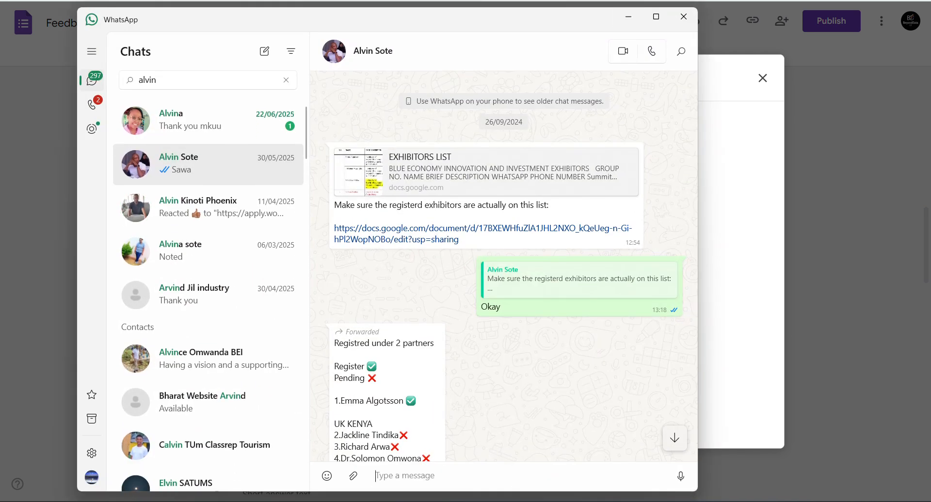
- Copy the session's YouTube link from the Digital Skills & DA Beyond Data ICT 001 group chat
{"action": "left_click", "coordinate": [286, 80]}
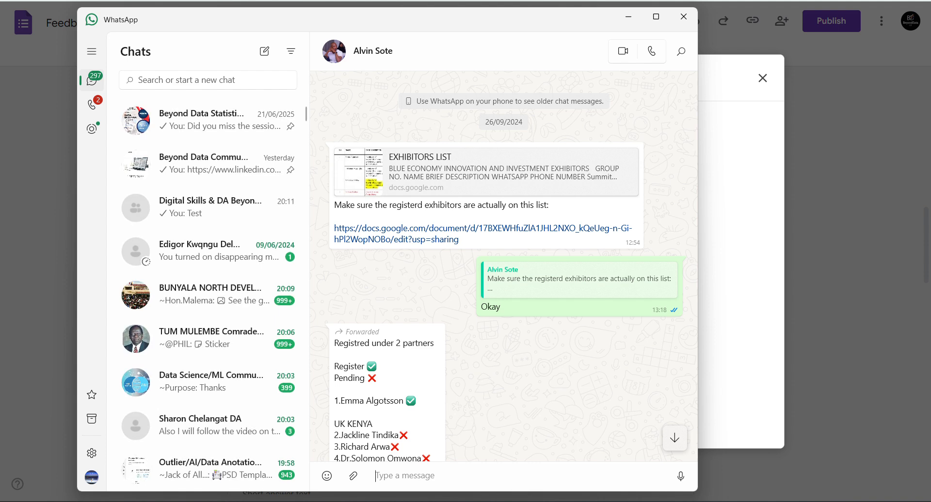
{"action": "left_click", "coordinate": [209, 207]}
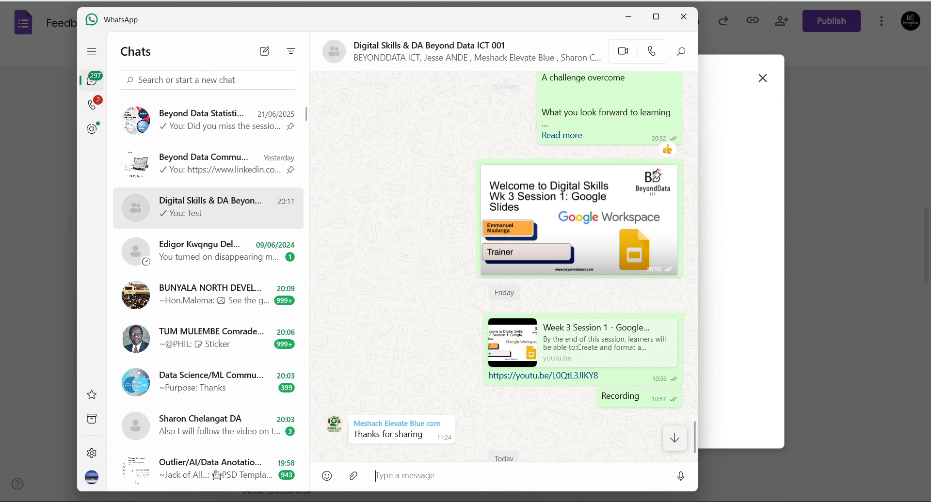
{"action": "scroll", "coordinate": [569, 355], "scroll_direction": "up", "scroll_amount": 2}
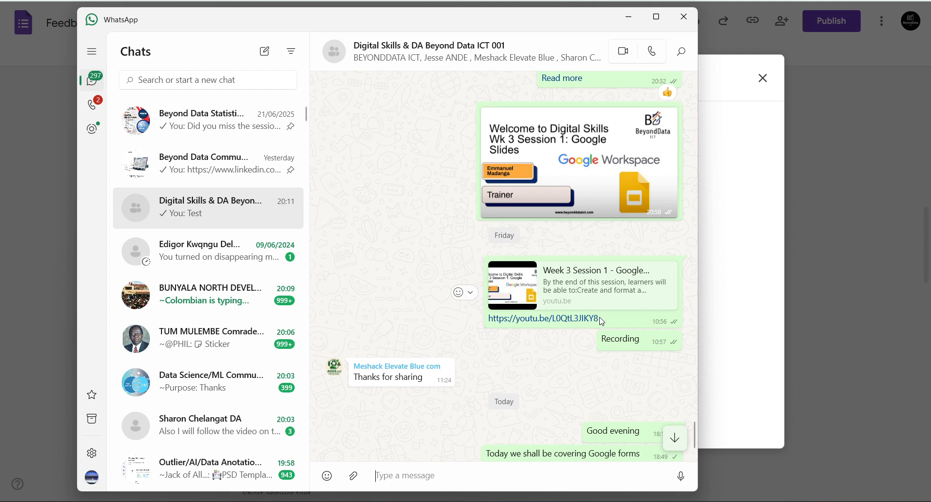
{"action": "left_click", "coordinate": [469, 296]}
{"action": "left_click", "coordinate": [341, 64]}
- Embed the pasted Week 3 Session 1 - Google Workspace - Google Slides video and enlarge it
{"action": "left_click", "coordinate": [629, 16]}
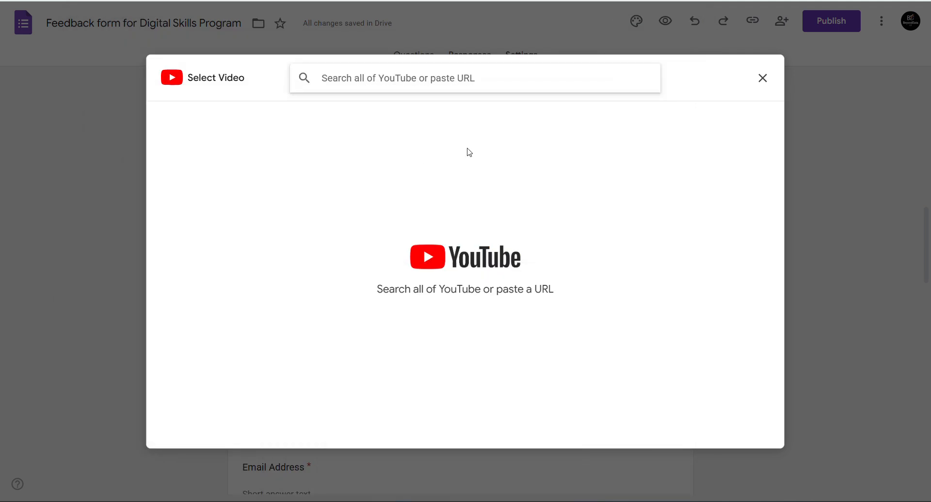
{"action": "key", "text": "ctrl+v"}
{"action": "key", "text": "Return"}
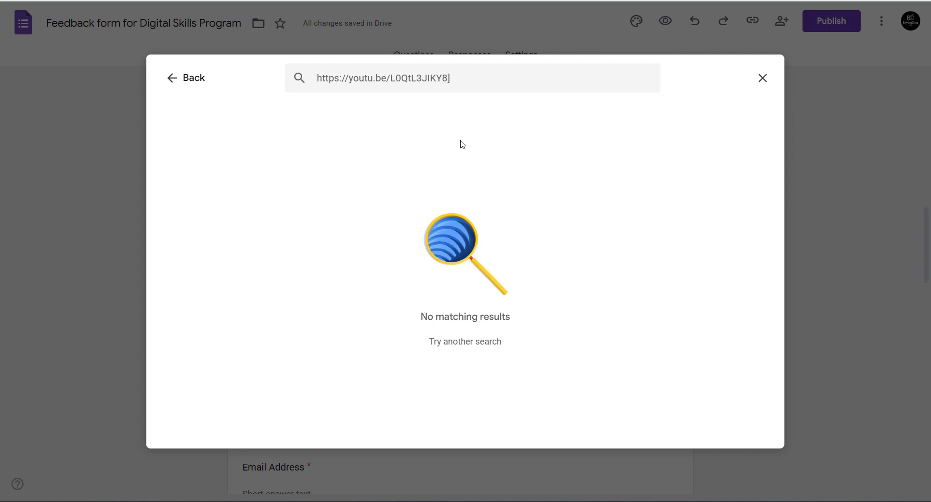
{"action": "left_click", "coordinate": [473, 85]}
{"action": "key", "text": "BackSpace"}
{"action": "key", "text": "Return"}
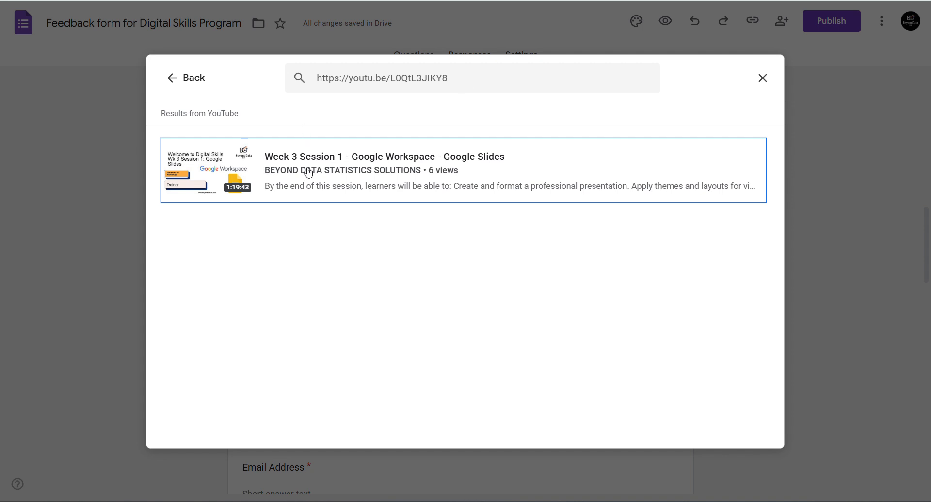
{"action": "left_click", "coordinate": [308, 174]}
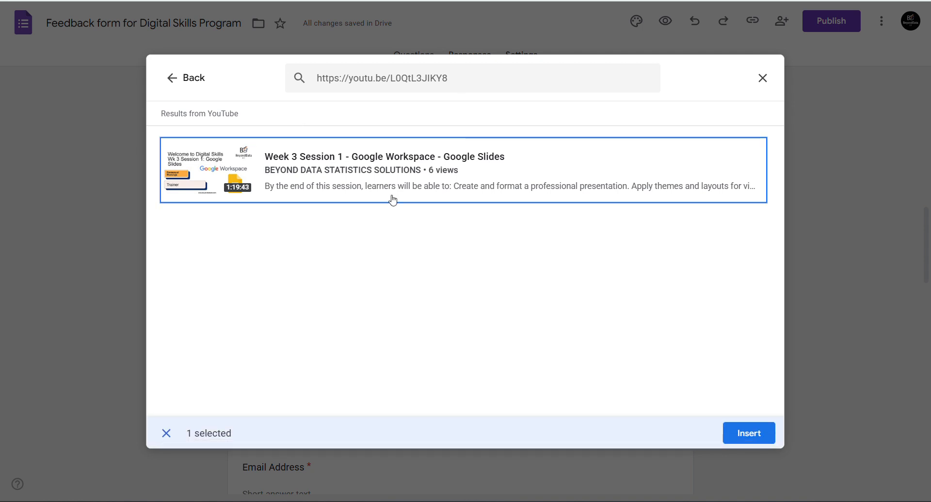
{"action": "left_click", "coordinate": [749, 433]}
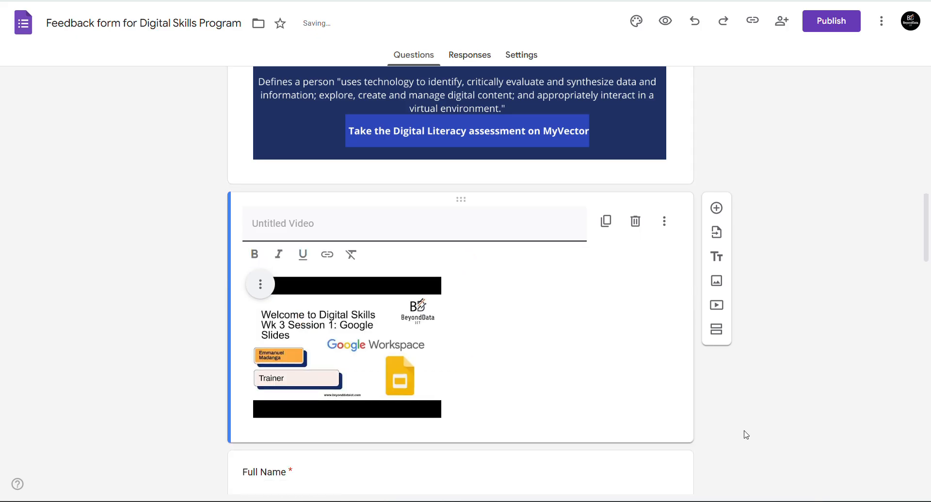
{"action": "left_click", "coordinate": [413, 346]}
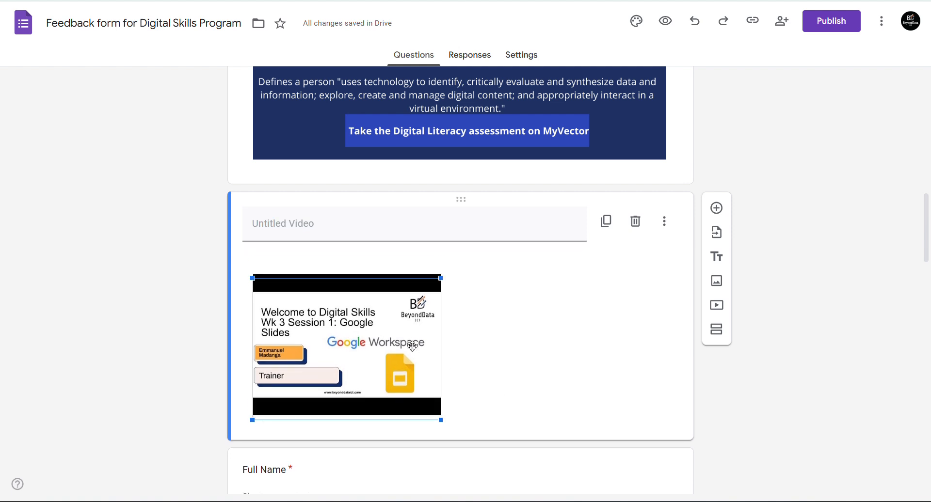
{"action": "left_click_drag", "start_coordinate": [441, 394], "coordinate": [567, 370]}
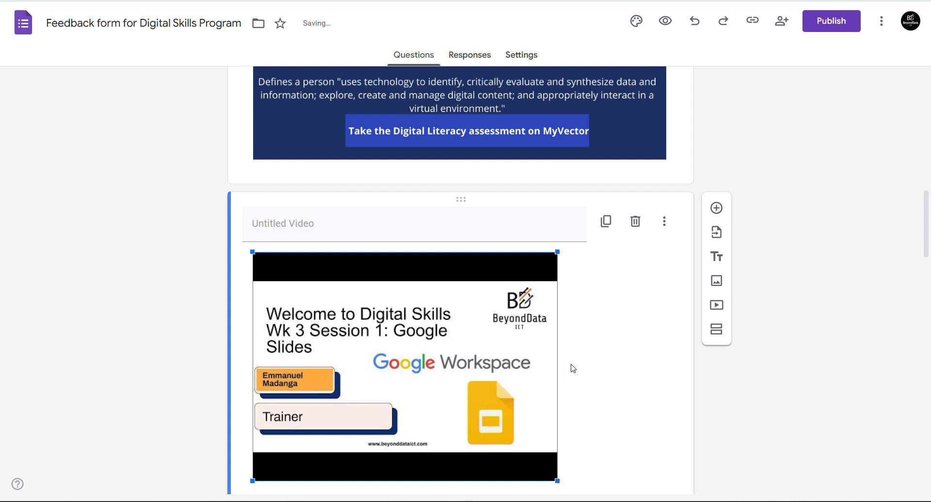
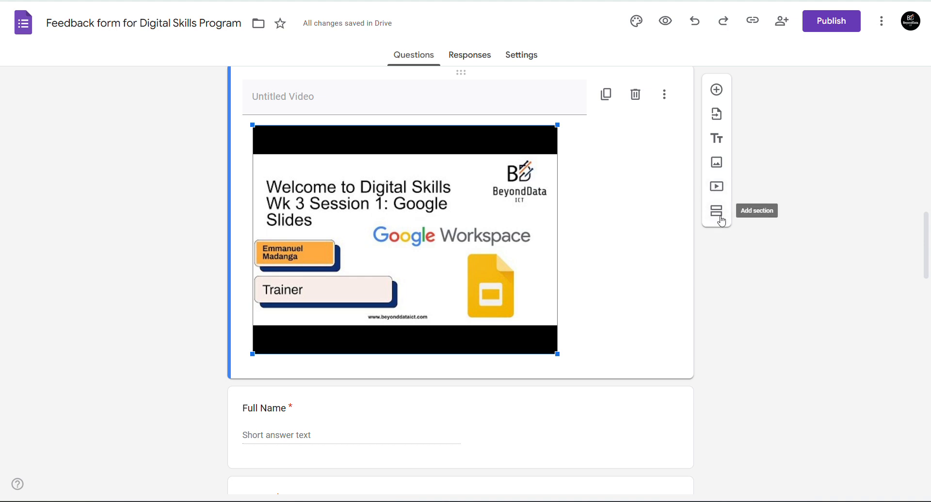
- Deselect the welcome video, review the form's questions, then switch to the feedback draft
{"action": "left_click", "coordinate": [734, 309]}
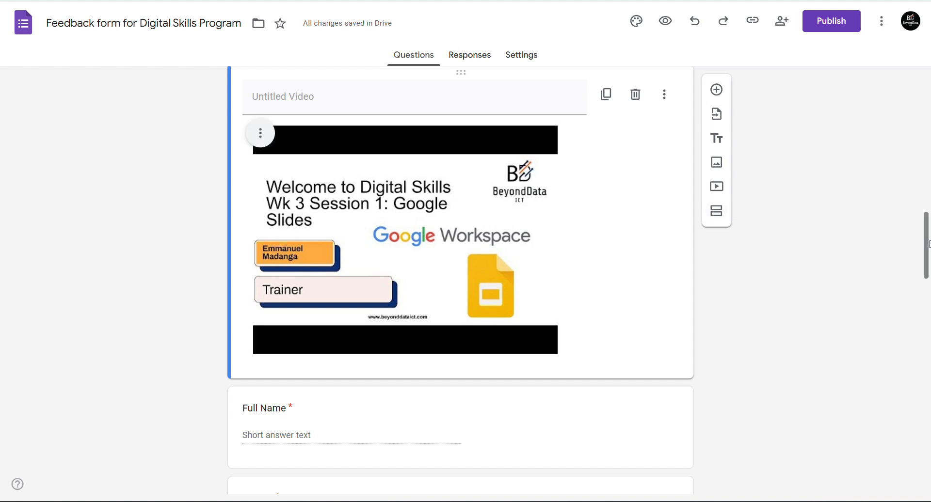
{"action": "scroll", "coordinate": [925, 291], "scroll_direction": "down", "scroll_amount": 5}
{"action": "left_click_drag", "start_coordinate": [924, 291], "coordinate": [928, 268]}
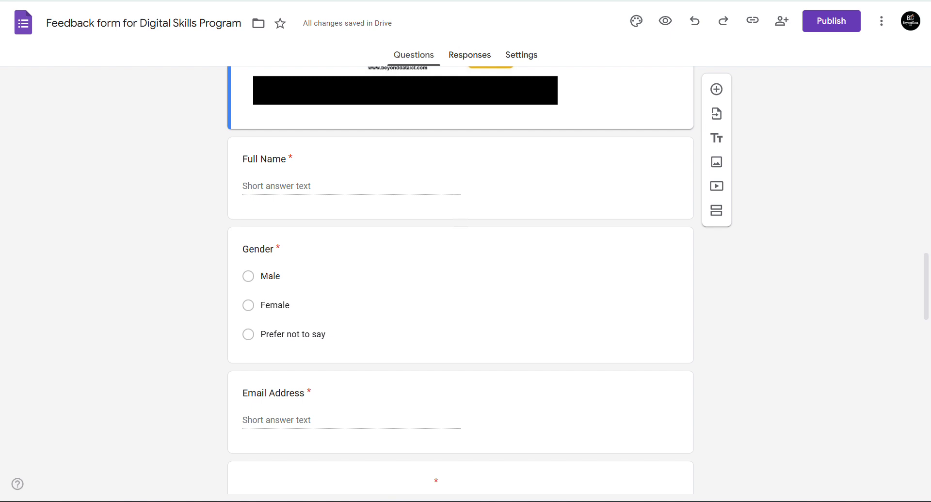
{"action": "scroll", "coordinate": [461, 279], "scroll_direction": "up", "scroll_amount": 1}
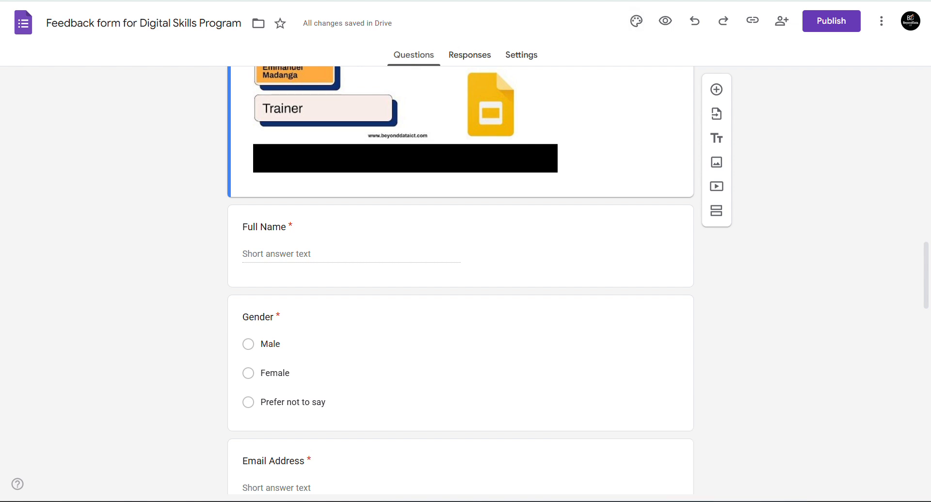
{"action": "left_click", "coordinate": [554, 1]}
- Copy the 'Section 1: Participant Information' heading from the draft and return to Forms
{"action": "left_click", "coordinate": [449, 241]}
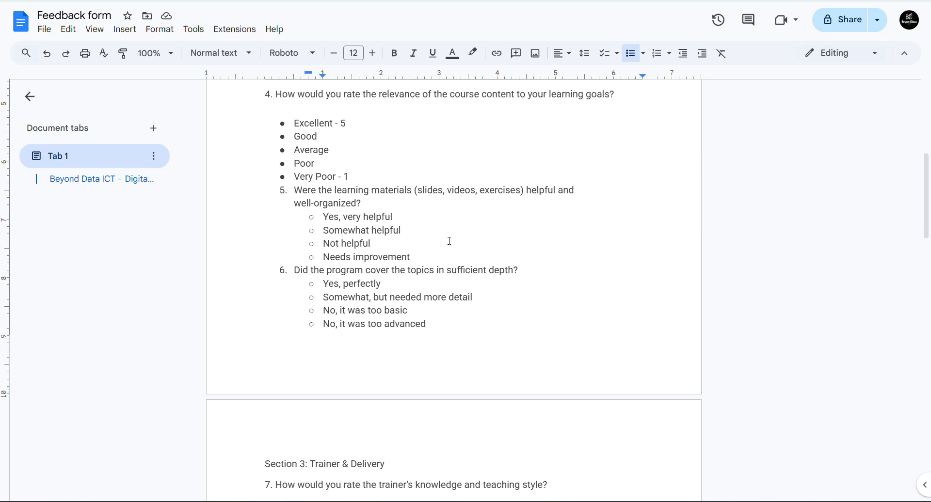
{"action": "scroll", "coordinate": [449, 241], "scroll_direction": "up", "scroll_amount": 7}
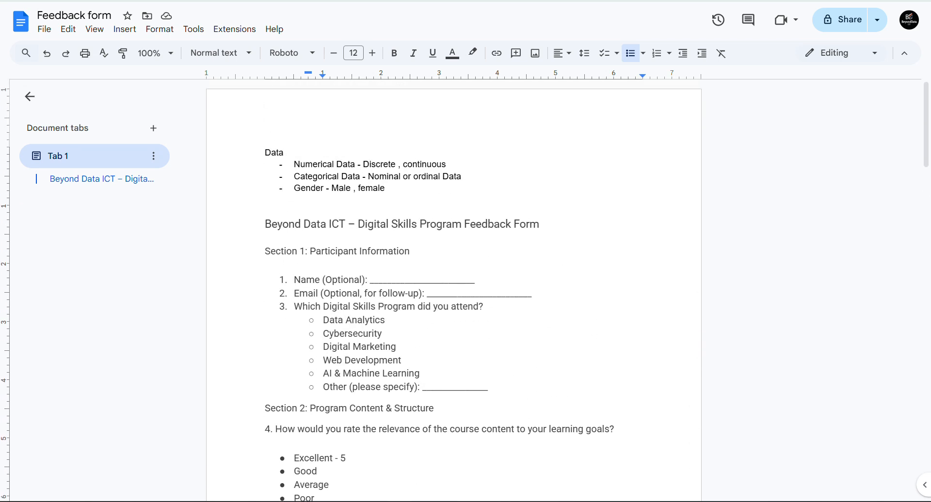
{"action": "scroll", "coordinate": [281, 180], "scroll_direction": "down", "scroll_amount": 2}
{"action": "left_click", "coordinate": [281, 180]}
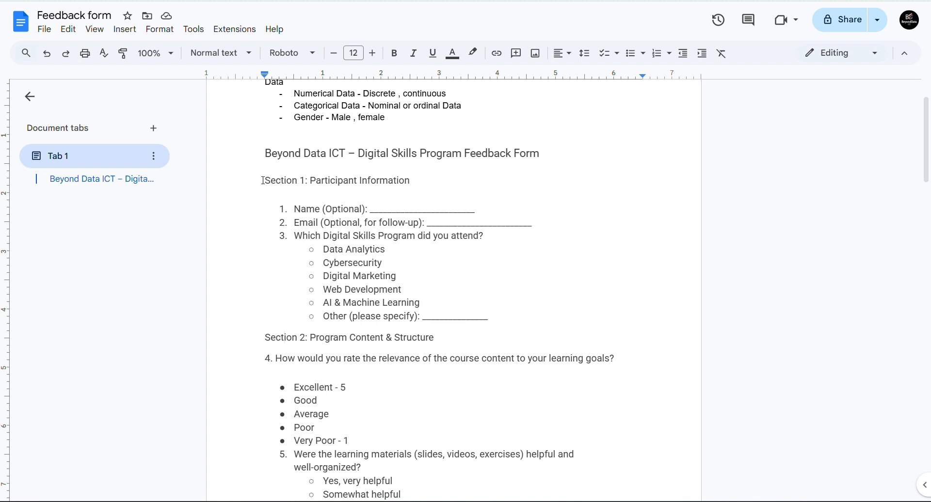
{"action": "left_click_drag", "start_coordinate": [266, 181], "coordinate": [415, 187]}
{"action": "key", "text": "ctrl+c"}
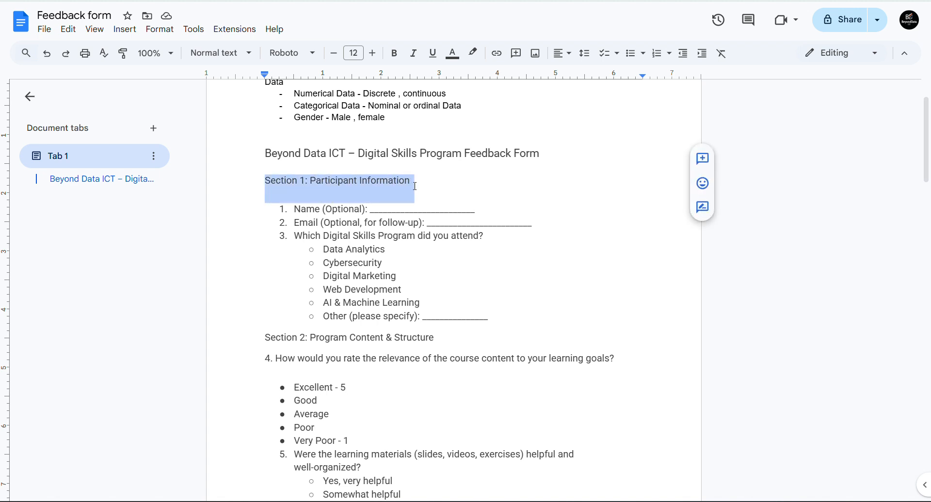
{"action": "key", "text": "alt+Tab"}
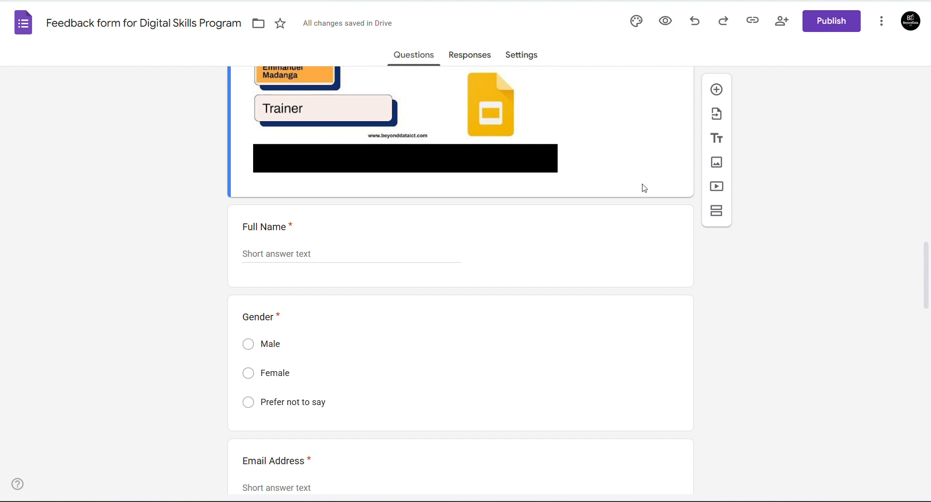
- Add a new section directly after the welcome video
{"action": "scroll", "coordinate": [531, 187], "scroll_direction": "up", "scroll_amount": 3}
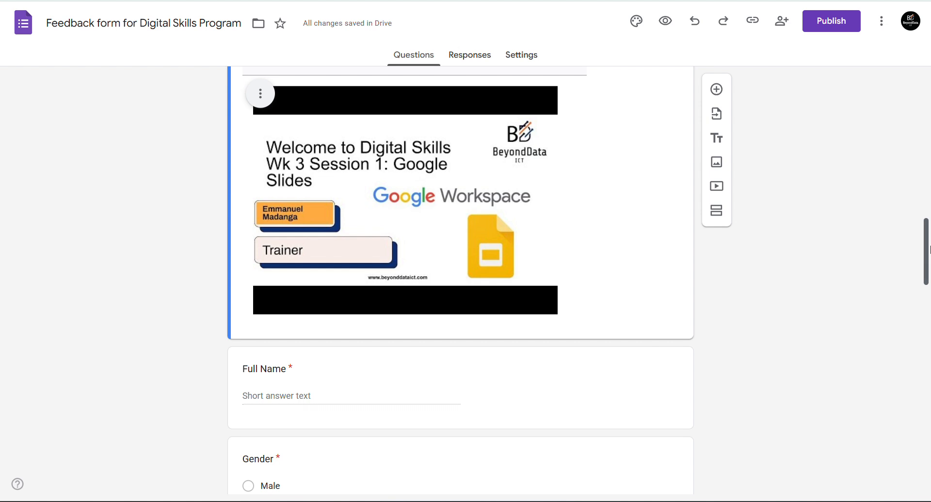
{"action": "scroll", "coordinate": [929, 249], "scroll_direction": "up", "scroll_amount": 4}
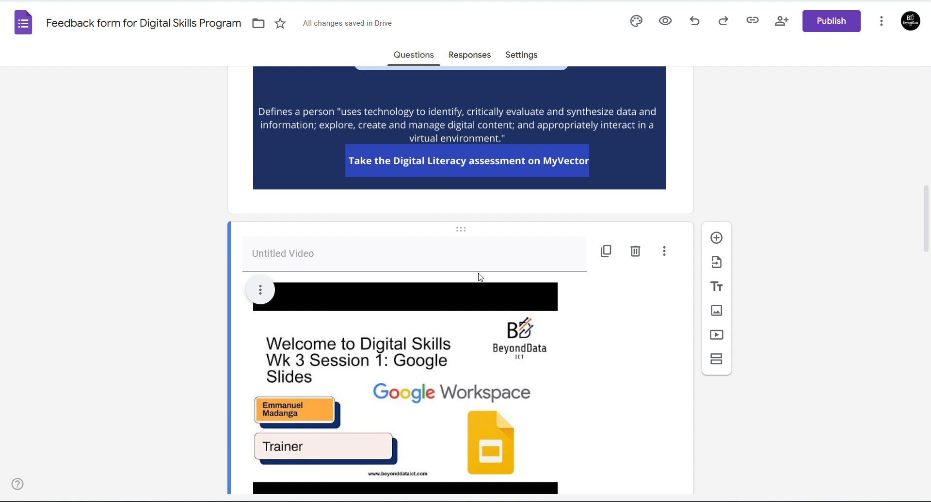
{"action": "left_click", "coordinate": [447, 256]}
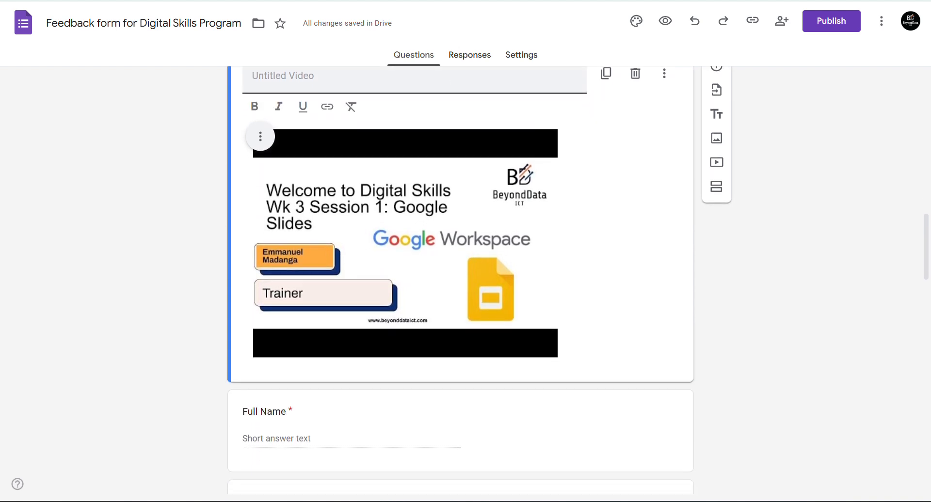
{"action": "scroll", "coordinate": [460, 279], "scroll_direction": "down", "scroll_amount": 1}
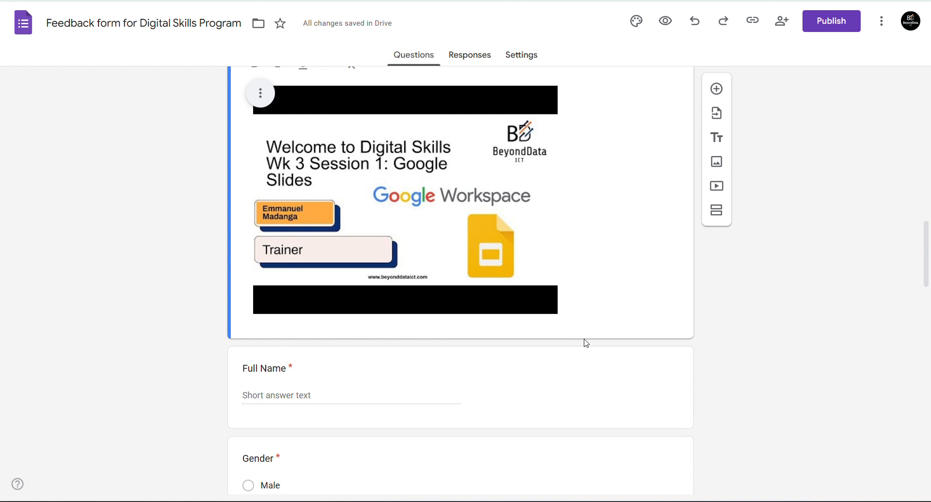
{"action": "scroll", "coordinate": [627, 136], "scroll_direction": "down", "scroll_amount": 1}
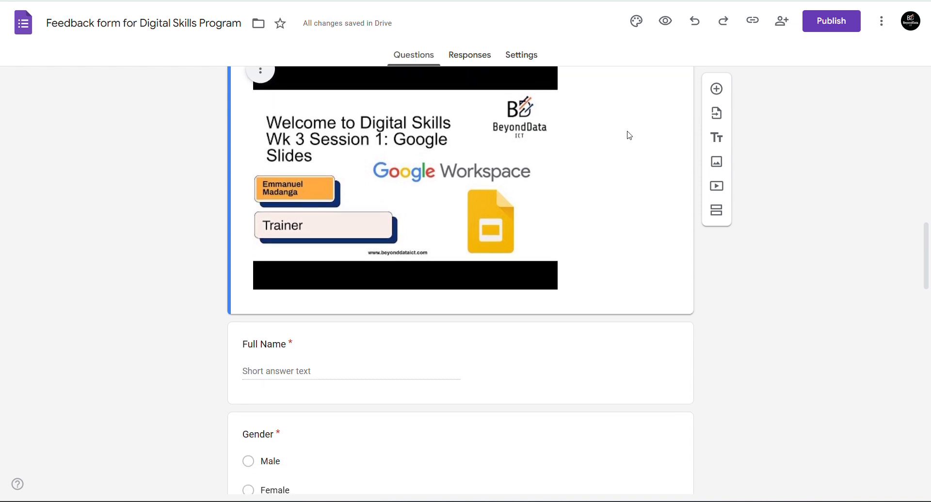
{"action": "left_click", "coordinate": [717, 213]}
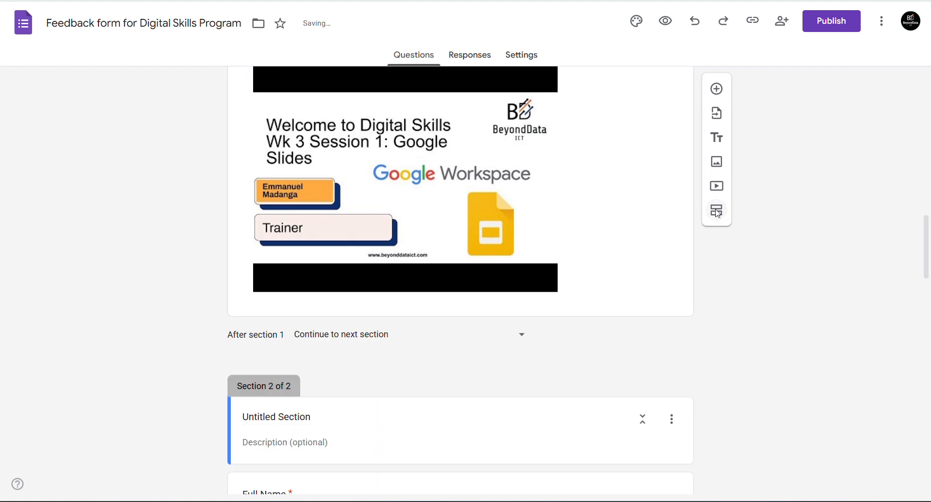
- Title the new section 'Section 1: Participant Information' using the copied heading
{"action": "scroll", "coordinate": [467, 389], "scroll_direction": "down", "scroll_amount": 4}
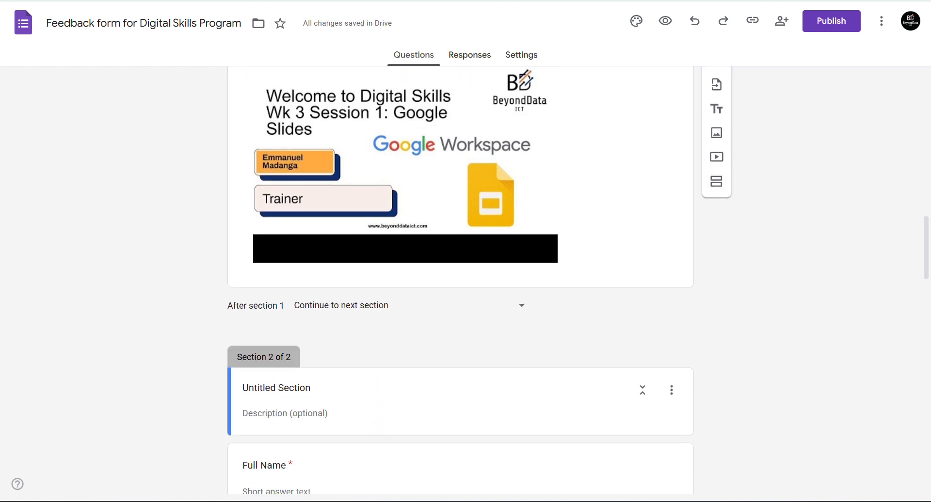
{"action": "scroll", "coordinate": [461, 280], "scroll_direction": "up", "scroll_amount": 15}
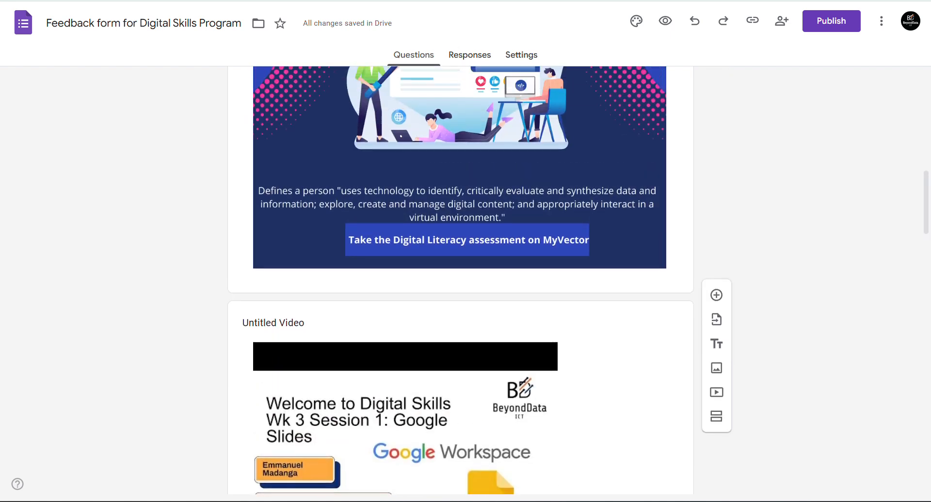
{"action": "scroll", "coordinate": [461, 281], "scroll_direction": "down", "scroll_amount": 2}
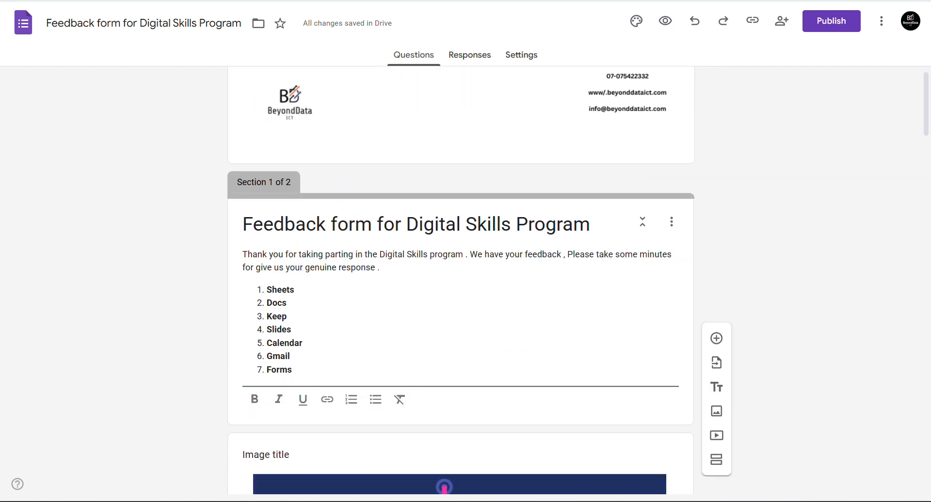
{"action": "scroll", "coordinate": [460, 280], "scroll_direction": "down", "scroll_amount": 1}
{"action": "scroll", "coordinate": [461, 280], "scroll_direction": "up", "scroll_amount": 3}
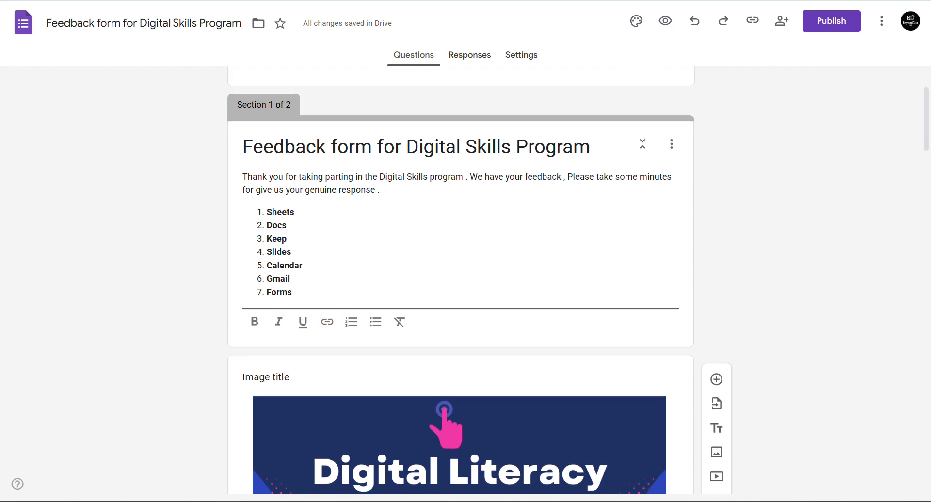
{"action": "scroll", "coordinate": [461, 280], "scroll_direction": "down", "scroll_amount": 15}
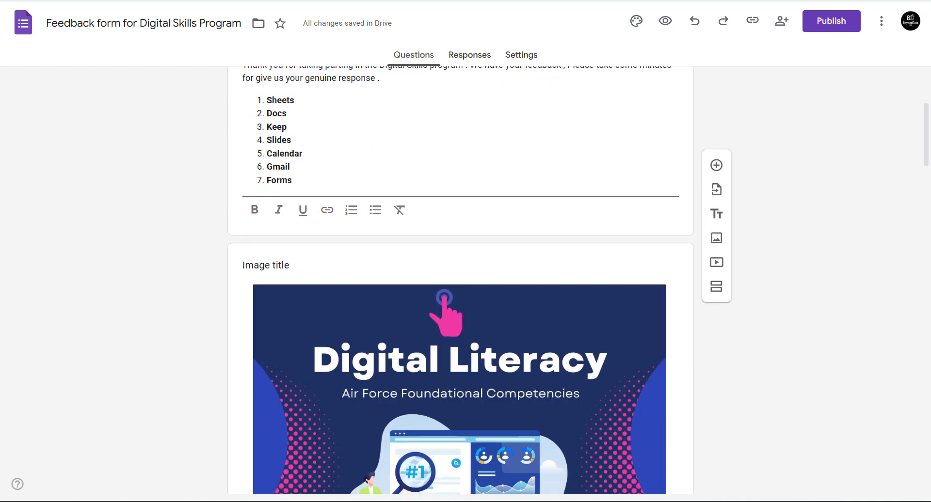
{"action": "scroll", "coordinate": [461, 280], "scroll_direction": "down", "scroll_amount": 5}
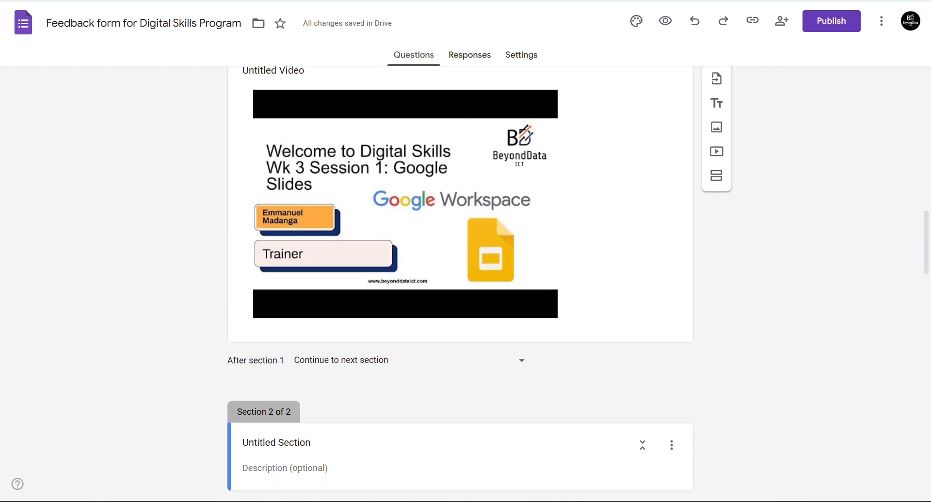
{"action": "left_click", "coordinate": [276, 363]}
{"action": "scroll", "coordinate": [461, 281], "scroll_direction": "up", "scroll_amount": 1}
{"action": "scroll", "coordinate": [461, 280], "scroll_direction": "down", "scroll_amount": 1}
{"action": "scroll", "coordinate": [461, 280], "scroll_direction": "down", "scroll_amount": 3}
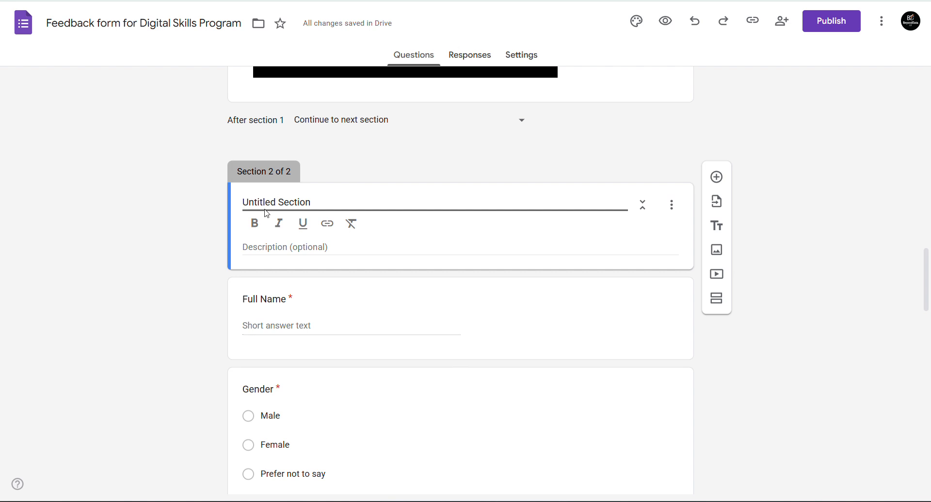
{"action": "triple_click", "coordinate": [284, 200]}
{"action": "key", "text": "ctrl+v"}
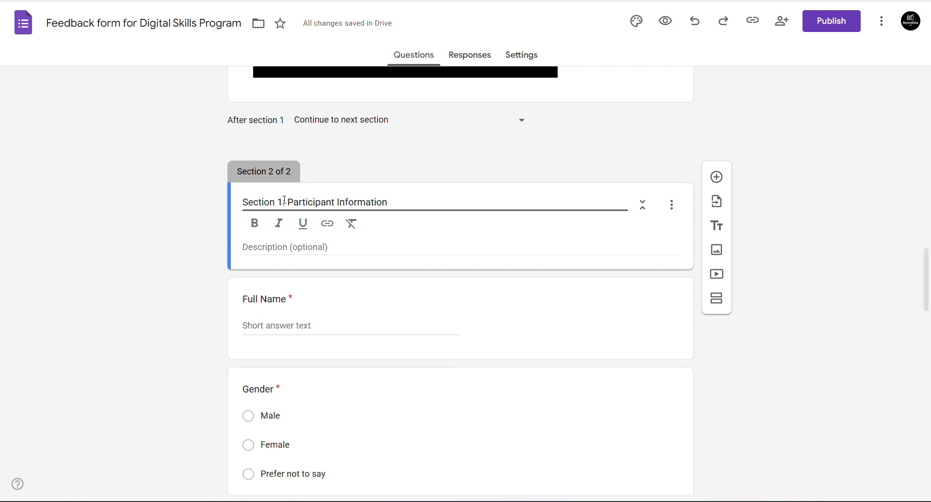
{"action": "left_click", "coordinate": [153, 220]}
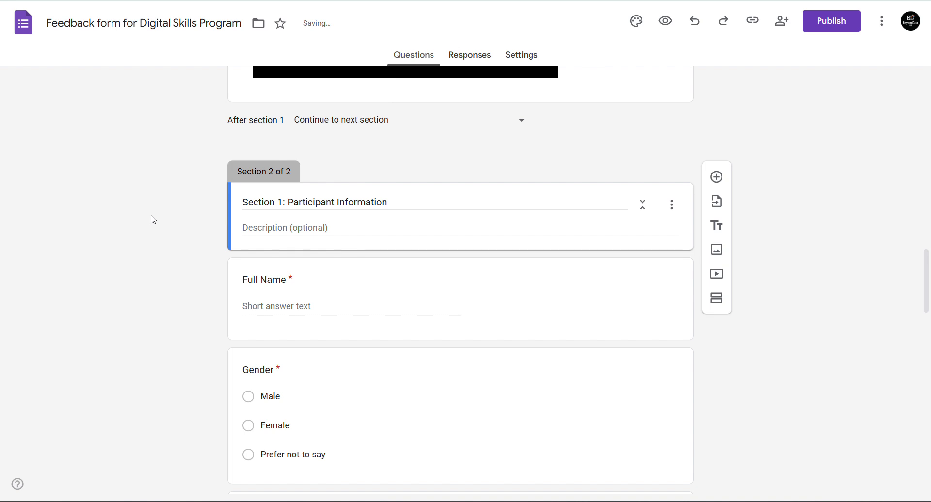
- Copy the 'Section 2: Program Content & Structure' heading from the draft and return to Forms
{"action": "scroll", "coordinate": [154, 219], "scroll_direction": "down", "scroll_amount": 5}
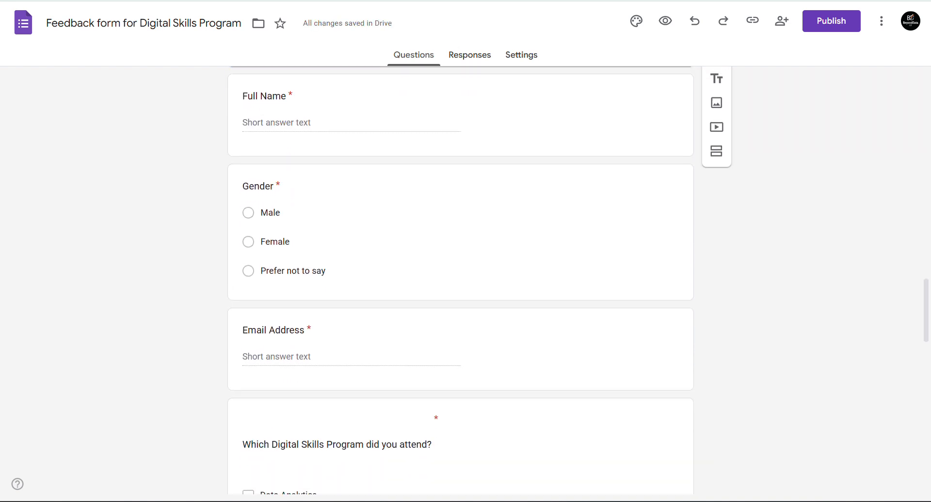
{"action": "scroll", "coordinate": [460, 277], "scroll_direction": "down", "scroll_amount": 6}
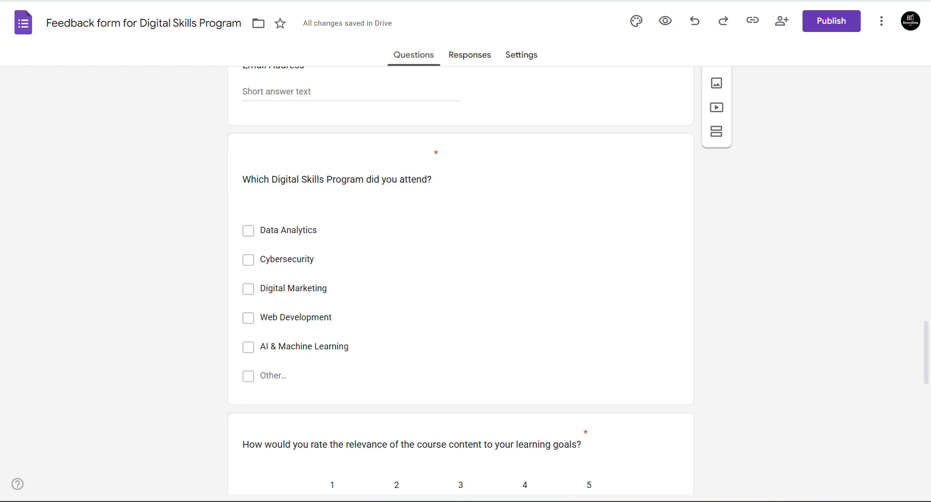
{"action": "scroll", "coordinate": [460, 280], "scroll_direction": "up", "scroll_amount": 7}
{"action": "scroll", "coordinate": [460, 280], "scroll_direction": "down", "scroll_amount": 1}
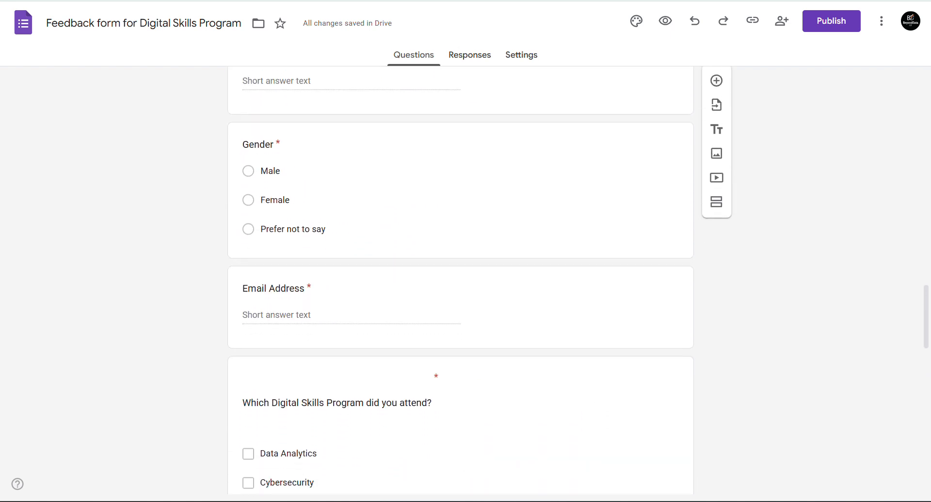
{"action": "scroll", "coordinate": [460, 279], "scroll_direction": "down", "scroll_amount": 4}
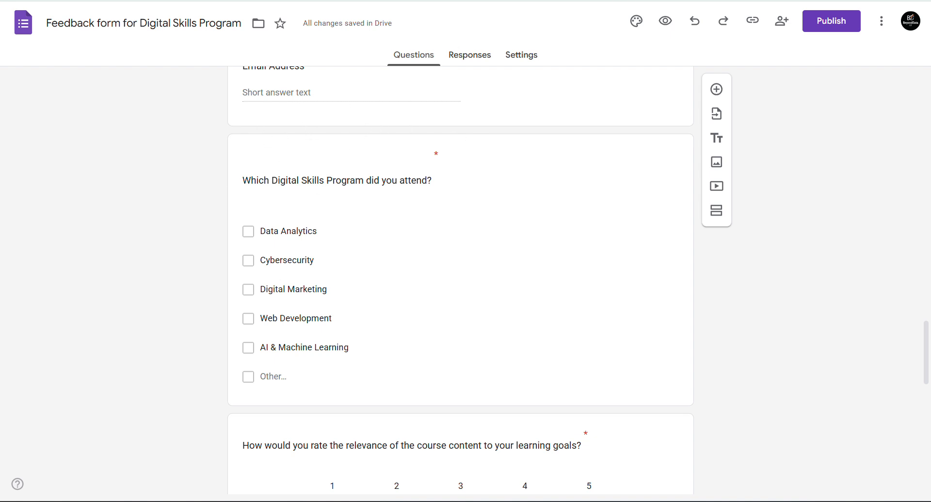
{"action": "key", "text": "ctrl+shift+Tab"}
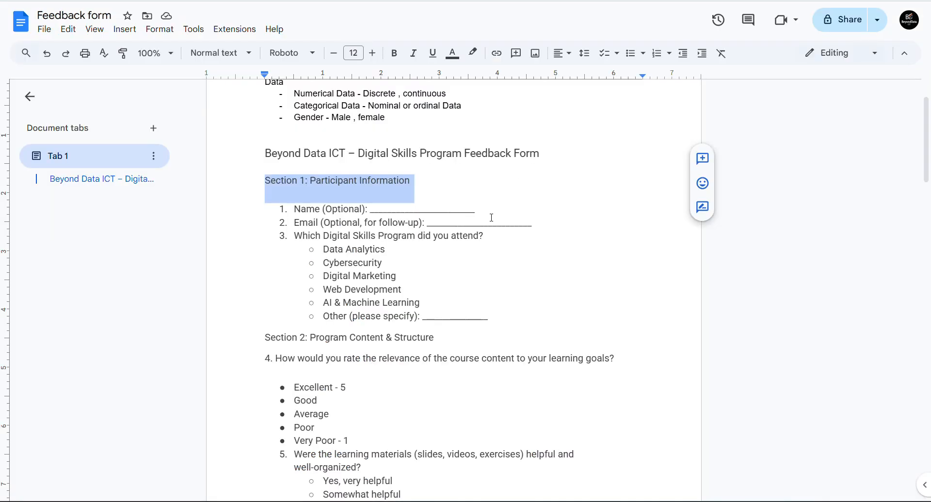
{"action": "left_click", "coordinate": [335, 316]}
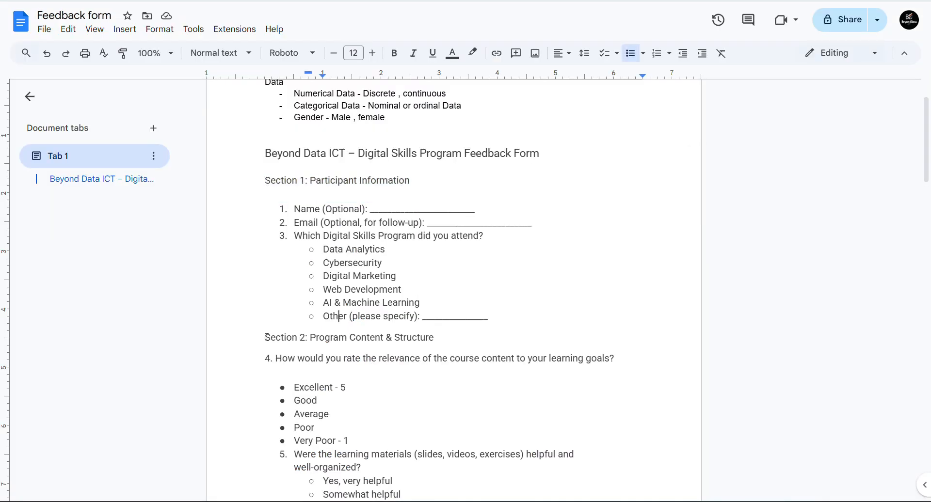
{"action": "left_click_drag", "start_coordinate": [268, 338], "coordinate": [438, 342]}
{"action": "key", "text": "ctrl+c"}
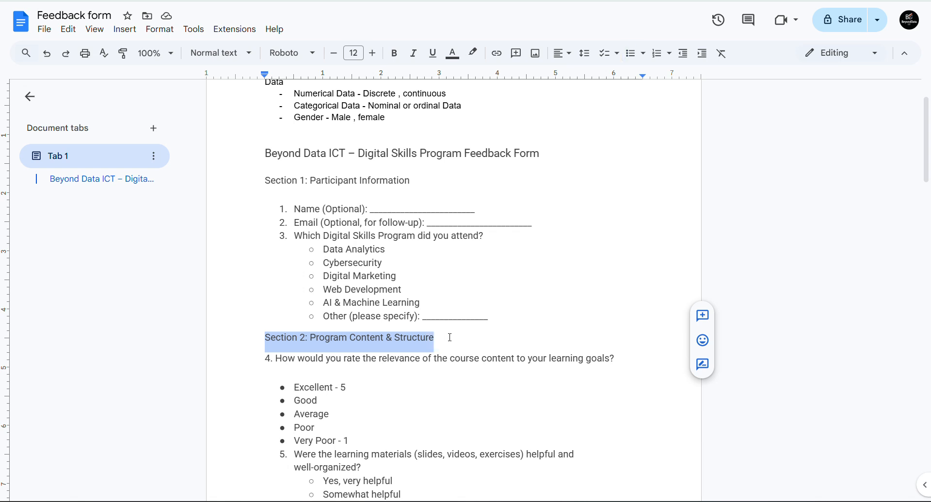
{"action": "key", "text": "ctrl+Tab"}
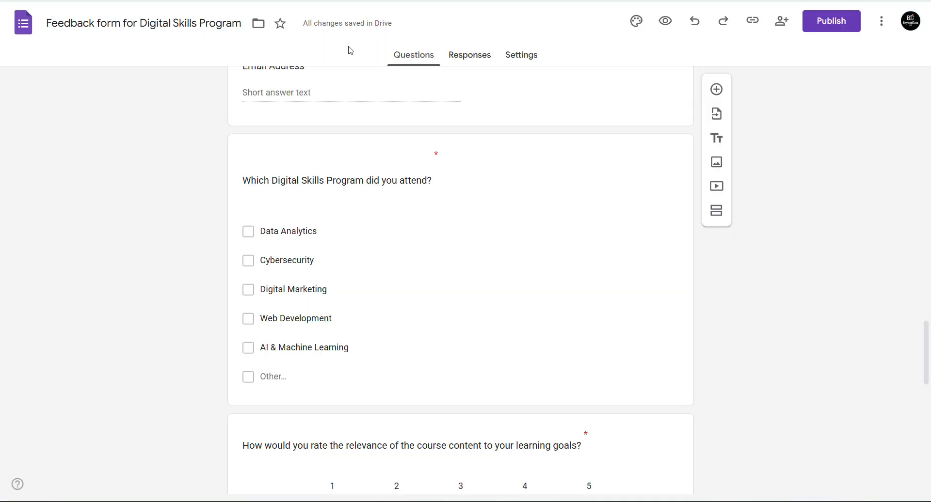
- Add a section after Email Address titled 'Section 2: Program Content & Structure'
{"action": "scroll", "coordinate": [307, 131], "scroll_direction": "up", "scroll_amount": 4}
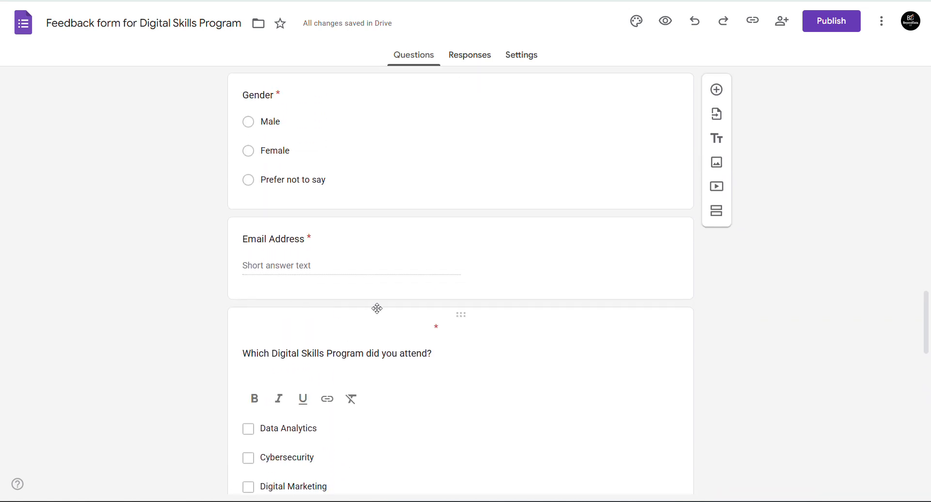
{"action": "left_click", "coordinate": [286, 240]}
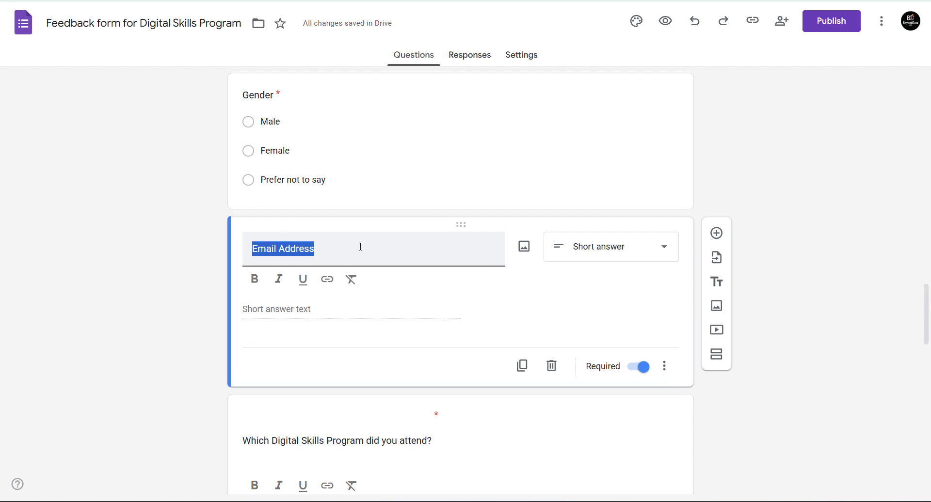
{"action": "left_click", "coordinate": [717, 356]}
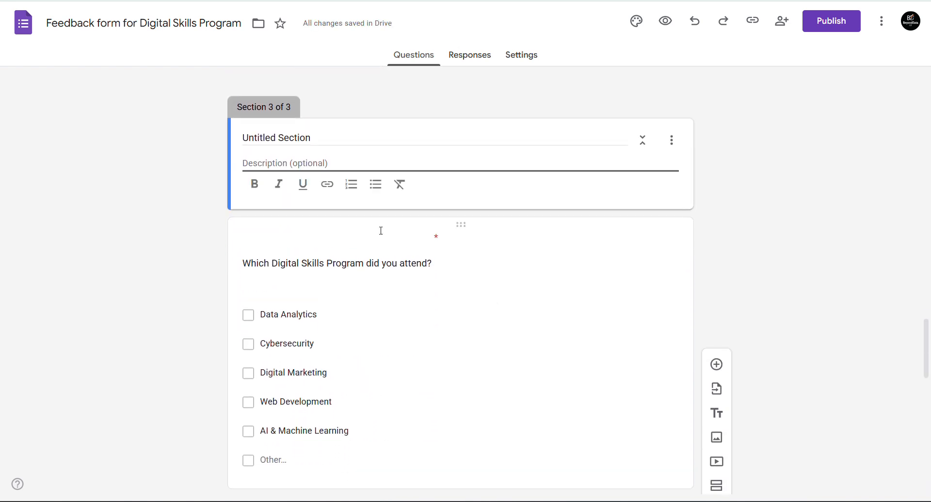
{"action": "left_click", "coordinate": [250, 134]}
{"action": "key", "text": "ctrl+v"}
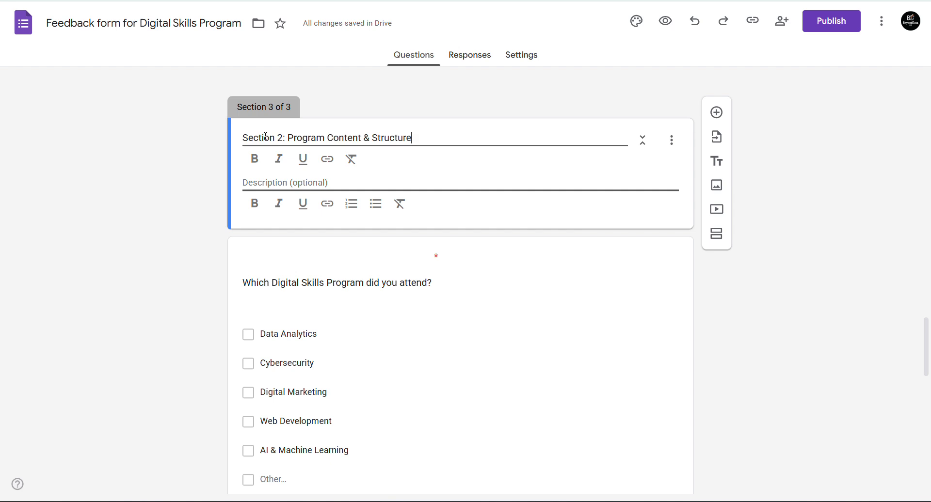
{"action": "left_click", "coordinate": [218, 182]}
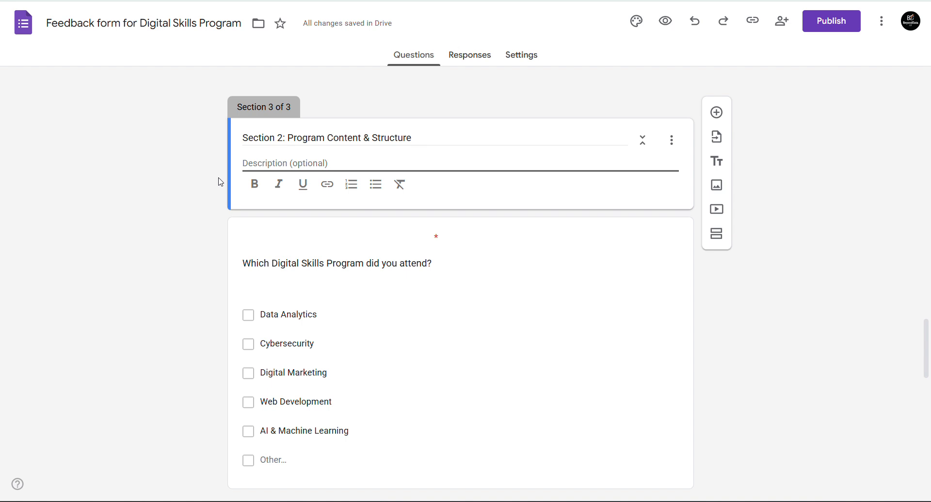
- Review the form's layout and open it in preview mode
{"action": "scroll", "coordinate": [461, 291], "scroll_direction": "down", "scroll_amount": 15}
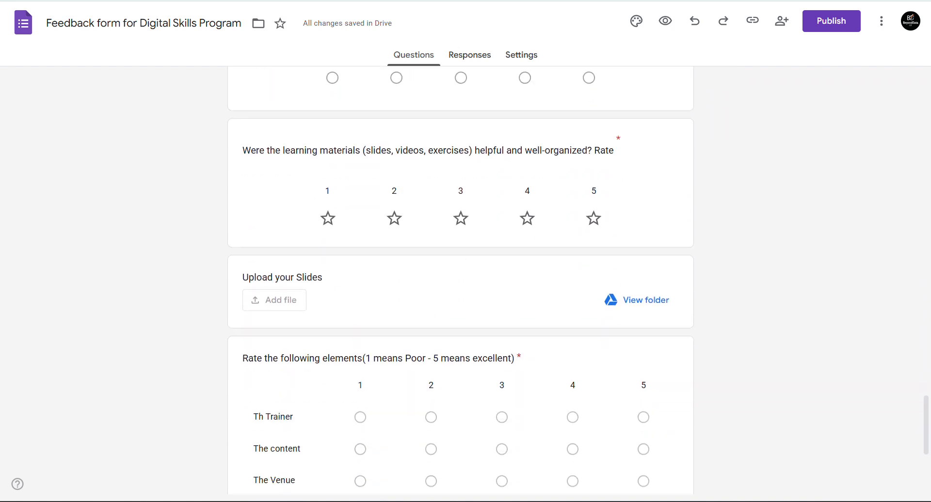
{"action": "scroll", "coordinate": [460, 291], "scroll_direction": "up", "scroll_amount": 9}
{"action": "scroll", "coordinate": [461, 281], "scroll_direction": "up", "scroll_amount": 18}
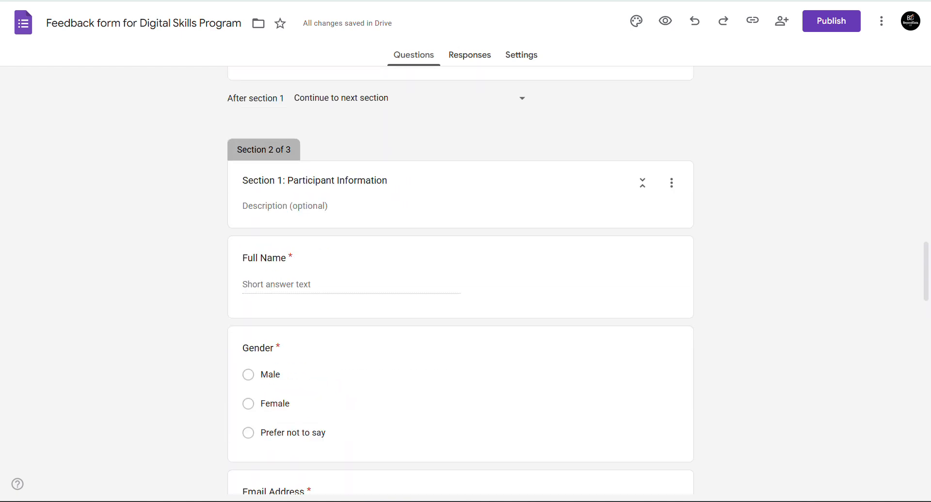
{"action": "scroll", "coordinate": [460, 281], "scroll_direction": "down", "scroll_amount": 7}
{"action": "scroll", "coordinate": [461, 281], "scroll_direction": "down", "scroll_amount": 3}
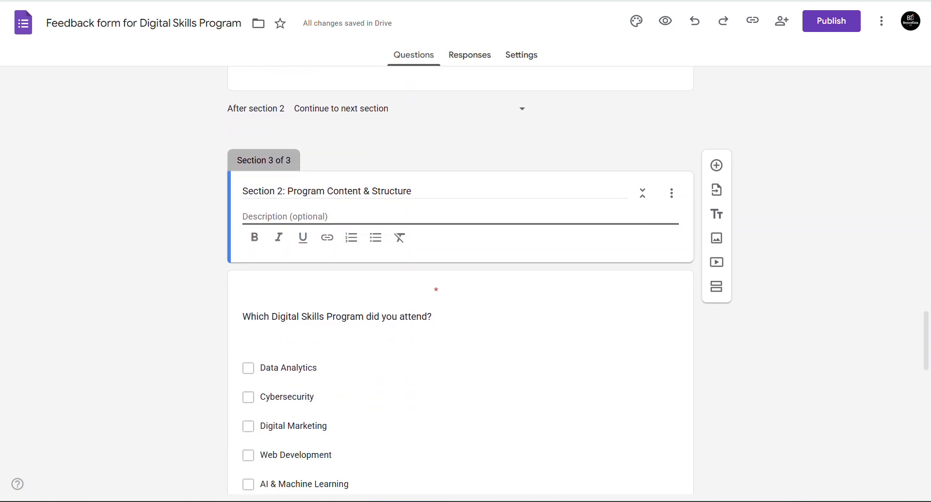
{"action": "scroll", "coordinate": [460, 281], "scroll_direction": "up", "scroll_amount": 4}
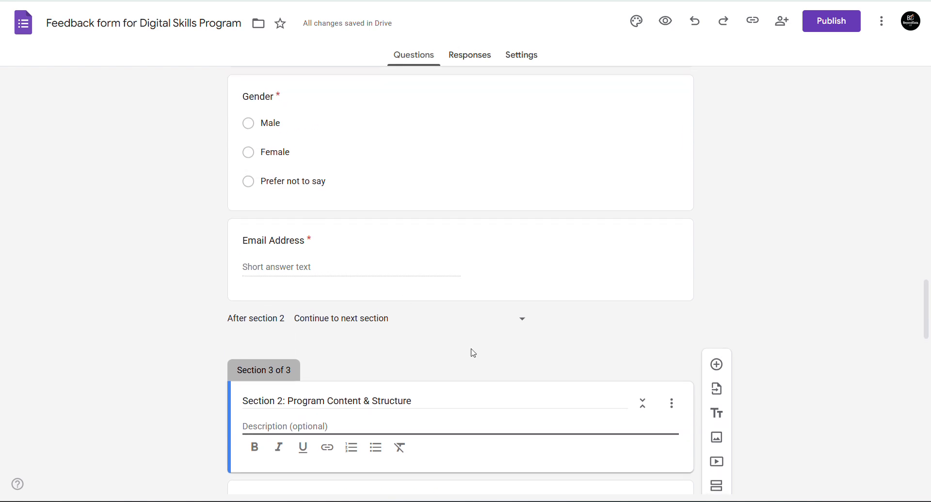
{"action": "left_click_drag", "start_coordinate": [474, 353], "coordinate": [434, 268]}
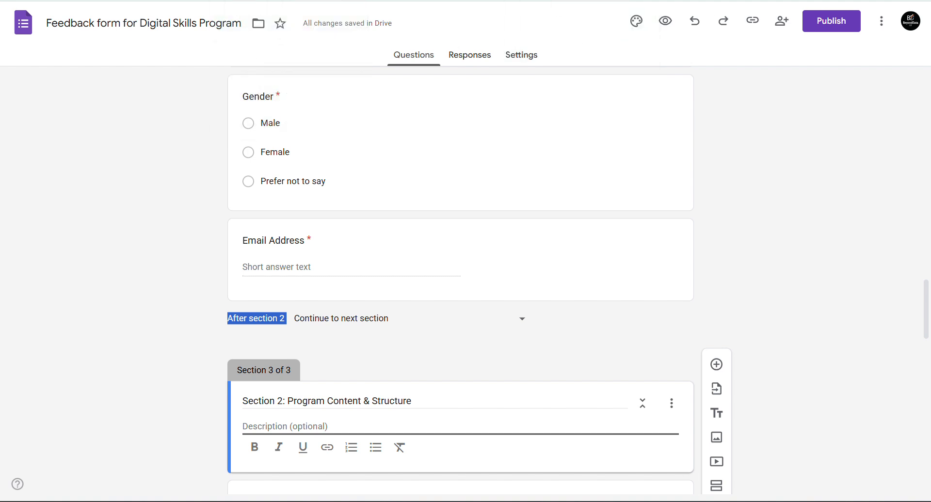
{"action": "key", "text": "ctrl+Tab"}
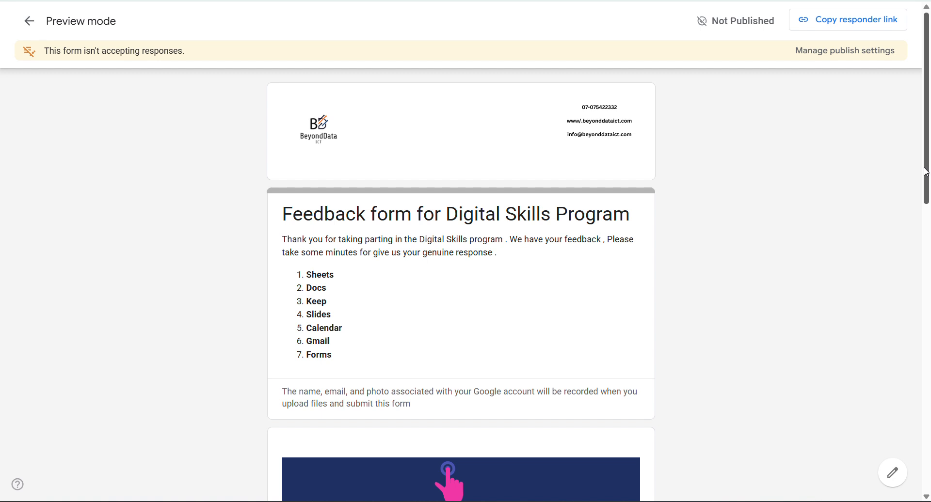
- Scroll through the preview's opening page and go to the next page
{"action": "left_click_drag", "start_coordinate": [926, 172], "coordinate": [929, 460]}
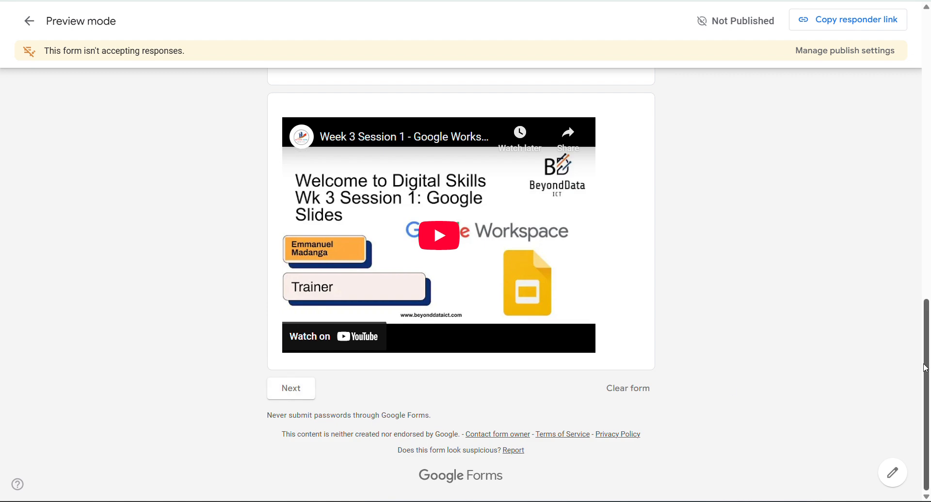
{"action": "left_click_drag", "start_coordinate": [925, 369], "coordinate": [930, 87]}
{"action": "scroll", "coordinate": [900, 229], "scroll_direction": "down", "scroll_amount": 14}
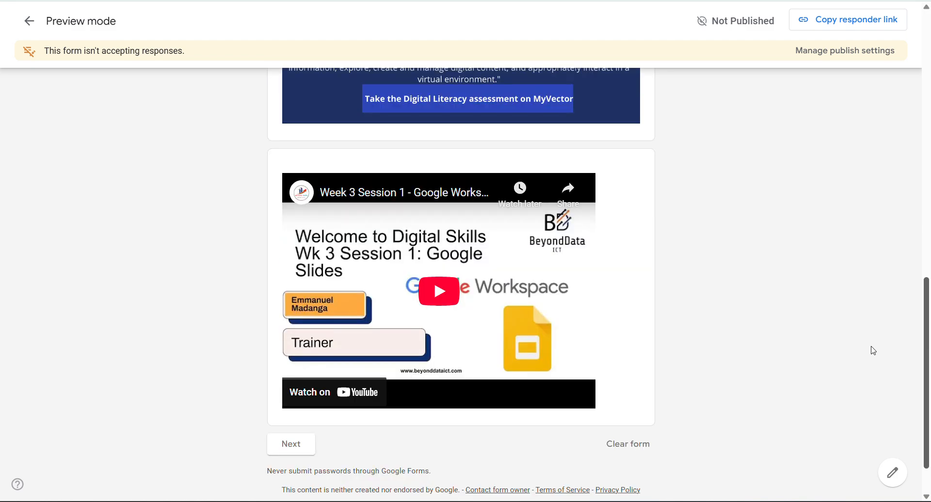
{"action": "scroll", "coordinate": [871, 351], "scroll_direction": "down", "scroll_amount": 1}
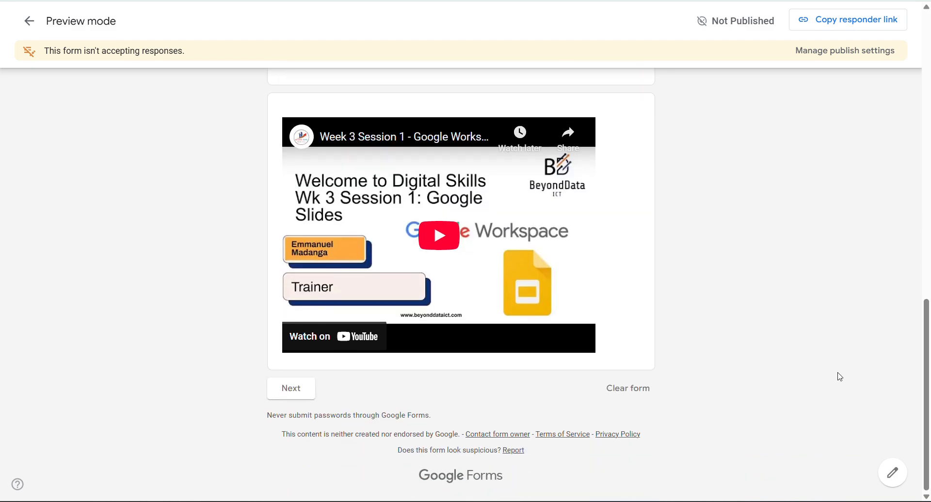
{"action": "left_click", "coordinate": [293, 393]}
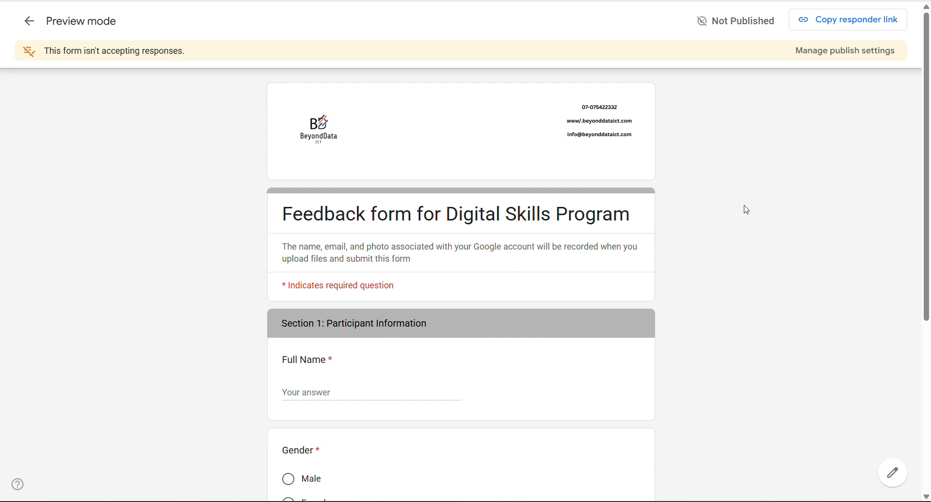
- Try to advance with Section 1 empty to confirm required-question errors appear
{"action": "scroll", "coordinate": [461, 291], "scroll_direction": "down", "scroll_amount": 4}
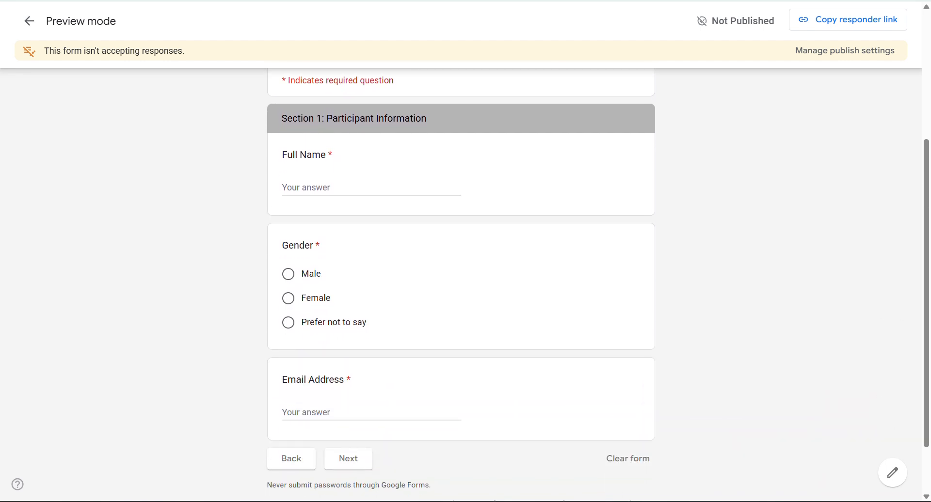
{"action": "scroll", "coordinate": [461, 291], "scroll_direction": "up", "scroll_amount": 2}
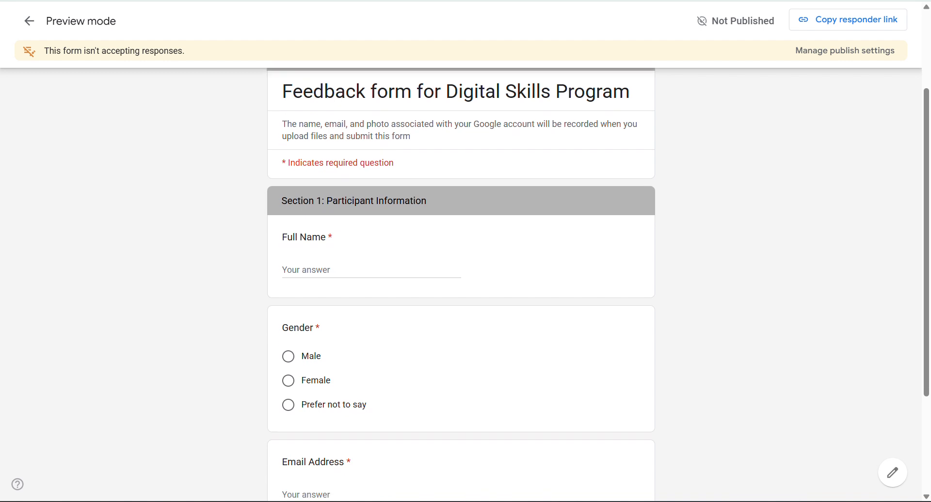
{"action": "scroll", "coordinate": [461, 291], "scroll_direction": "down", "scroll_amount": 2}
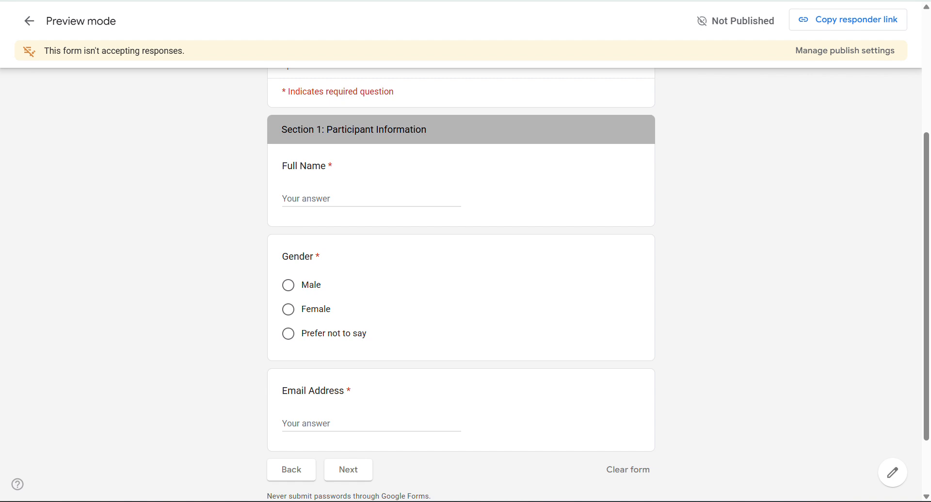
{"action": "scroll", "coordinate": [461, 291], "scroll_direction": "down", "scroll_amount": 1}
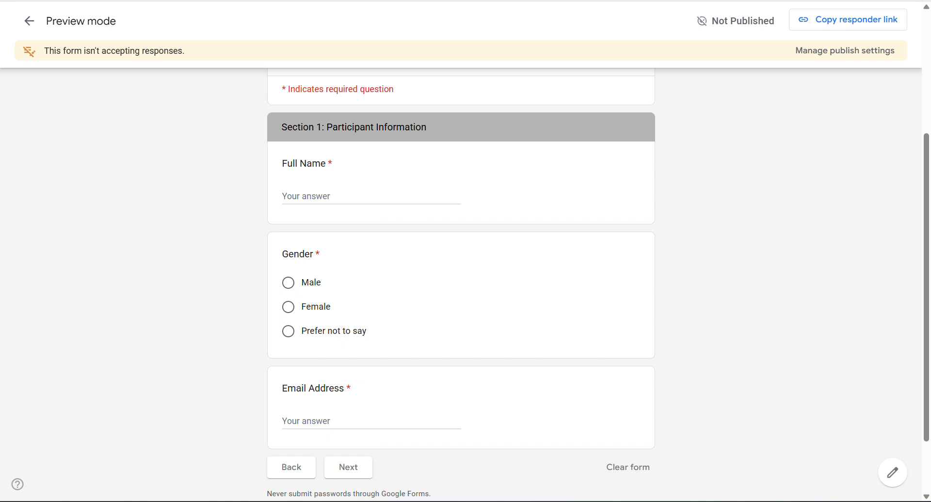
{"action": "scroll", "coordinate": [461, 291], "scroll_direction": "down", "scroll_amount": 1}
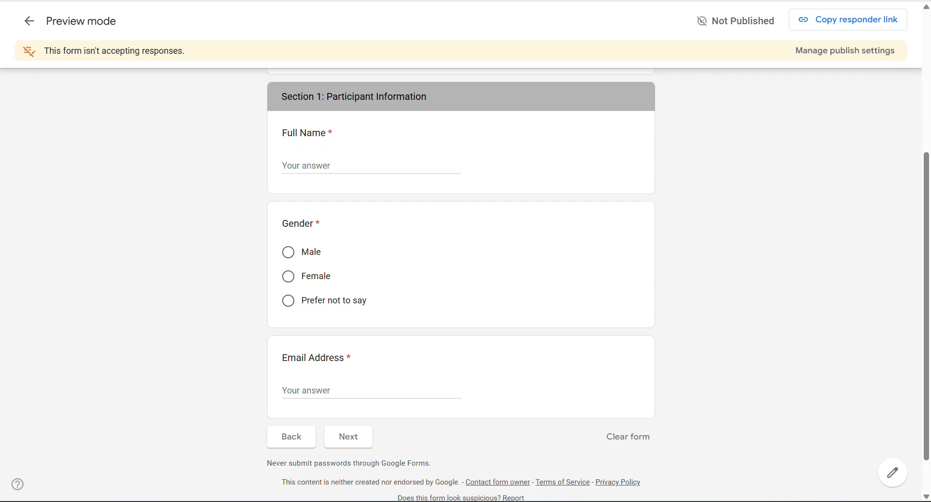
{"action": "scroll", "coordinate": [460, 285], "scroll_direction": "down", "scroll_amount": 1}
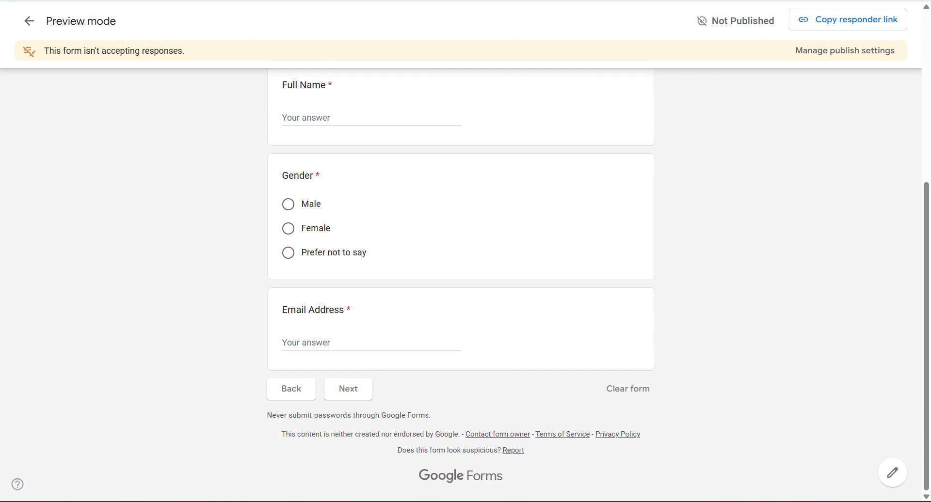
{"action": "left_click", "coordinate": [371, 343]}
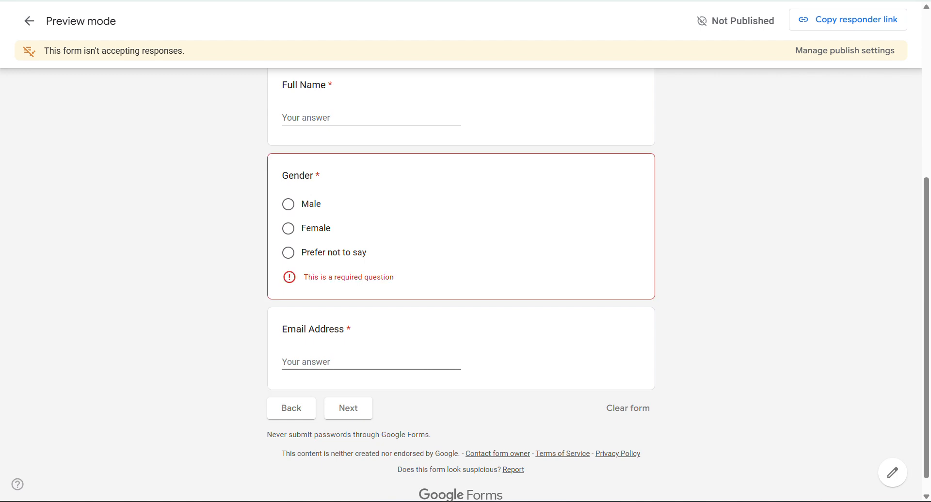
{"action": "left_click", "coordinate": [348, 408]}
{"action": "scroll", "coordinate": [461, 284], "scroll_direction": "down", "scroll_amount": 1}
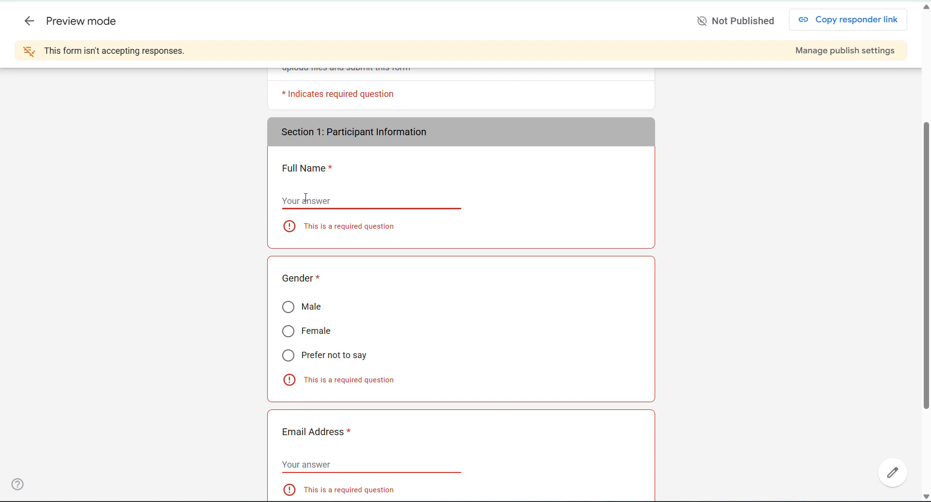
- Enter the respondent's full name and choose Male for Gender
{"action": "type", "text": "Emman8ue"}
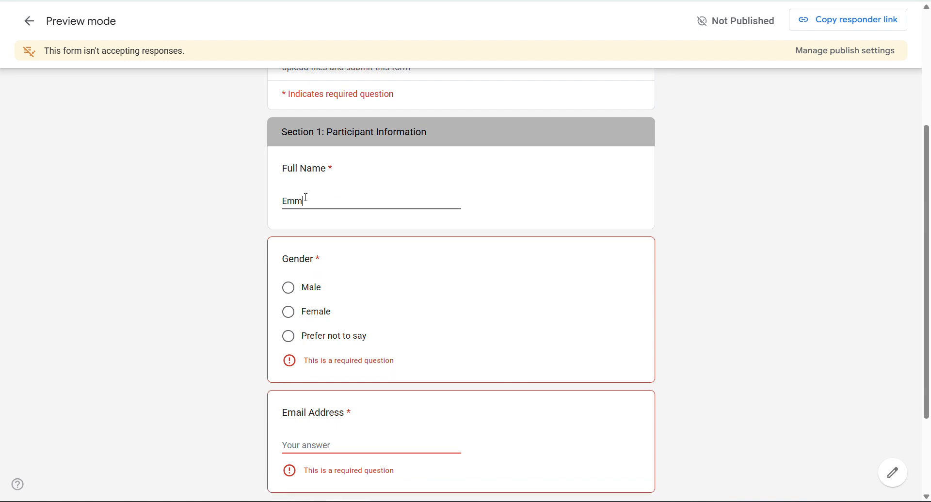
{"action": "key", "text": "BackSpace"}
{"action": "key", "text": "BackSpace"}
{"action": "key", "text": "BackSpace"}
{"action": "type", "text": "ul"}
{"action": "type", "text": "el"}
{"action": "left_click", "coordinate": [288, 288]}
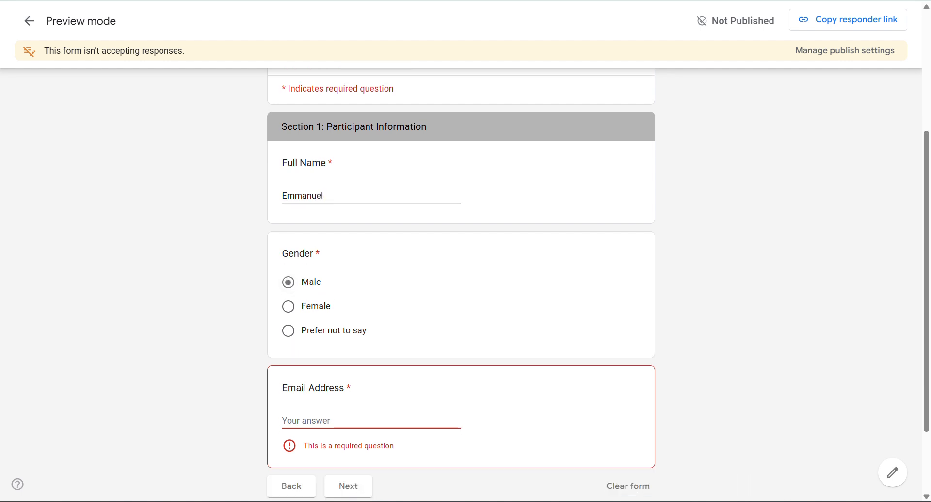
{"action": "scroll", "coordinate": [339, 281], "scroll_direction": "down", "scroll_amount": 2}
- Fill in the Email Address answer with a test Gmail address
{"action": "type", "text": "="}
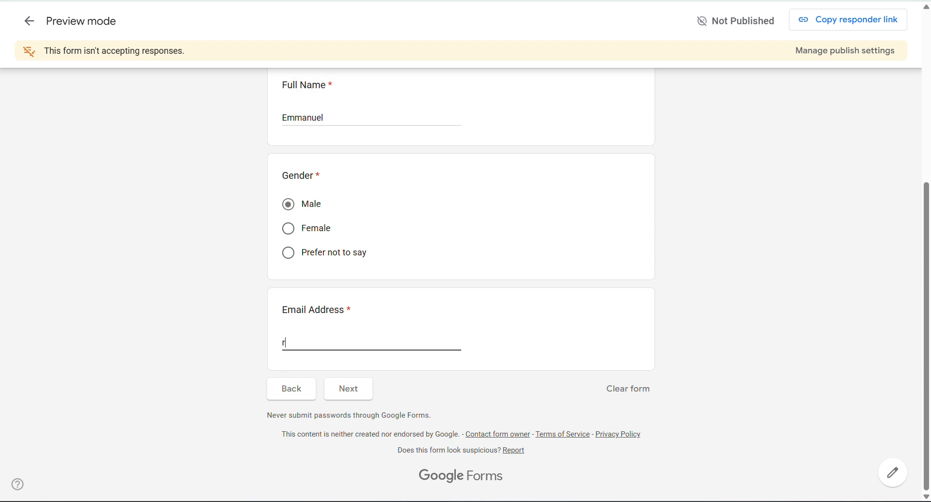
{"action": "key", "text": "BackSpace"}
{"action": "type", "text": "=test"}
{"action": "key", "text": "BackSpace"}
{"action": "key", "text": "BackSpace"}
{"action": "key", "text": "BackSpace"}
{"action": "key", "text": "BackSpace"}
{"action": "key", "text": "BackSpace"}
{"action": "type", "text": "r"}
{"action": "key", "text": "BackSpace"}
{"action": "type", "text": "test"}
{"action": "left_click", "coordinate": [472, 407]}
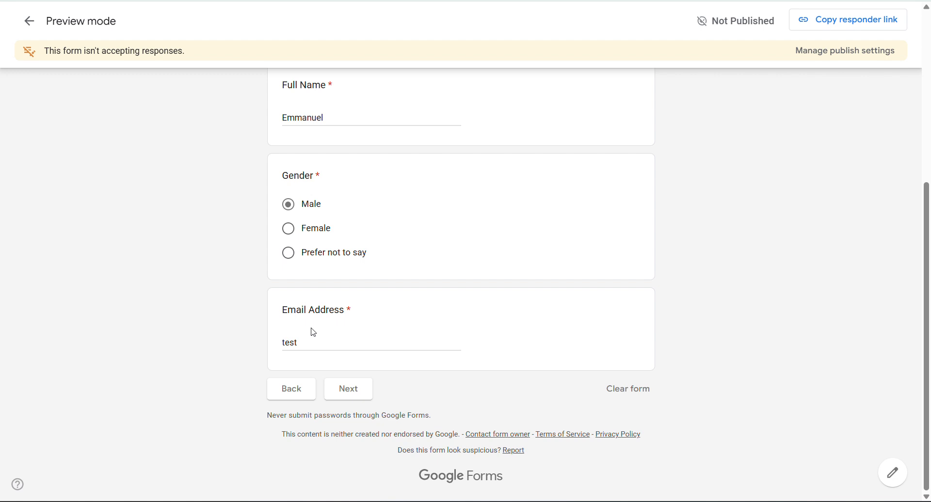
{"action": "left_click", "coordinate": [300, 344]}
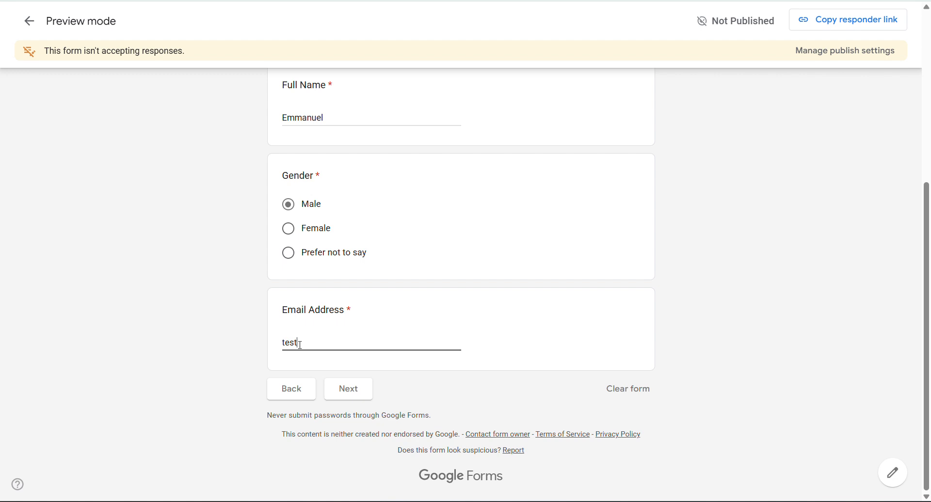
{"action": "type", "text": "@gmail.com"}
- Advance to Section 2 and scroll through its rating questions
{"action": "scroll", "coordinate": [346, 342], "scroll_direction": "up", "scroll_amount": 4}
{"action": "scroll", "coordinate": [346, 343], "scroll_direction": "down", "scroll_amount": 4}
{"action": "left_click", "coordinate": [348, 389]}
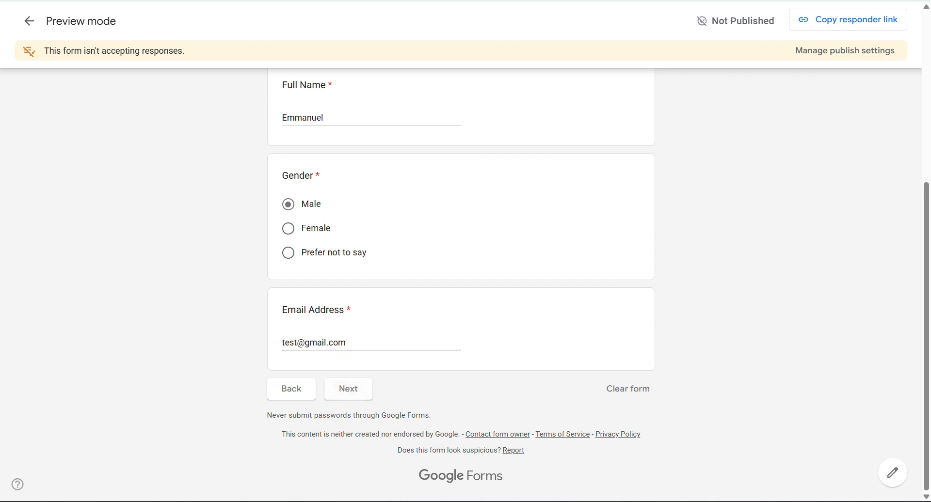
{"action": "scroll", "coordinate": [337, 337], "scroll_direction": "down", "scroll_amount": 4}
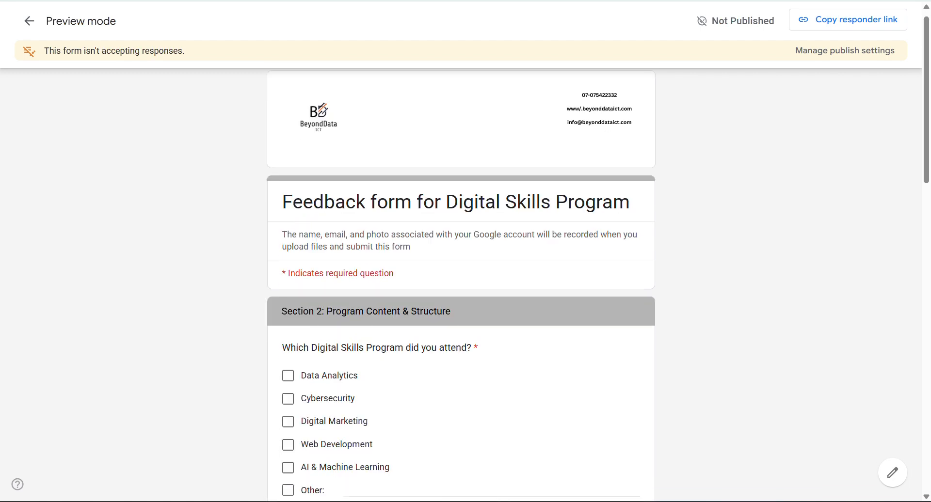
{"action": "scroll", "coordinate": [338, 338], "scroll_direction": "down", "scroll_amount": 7}
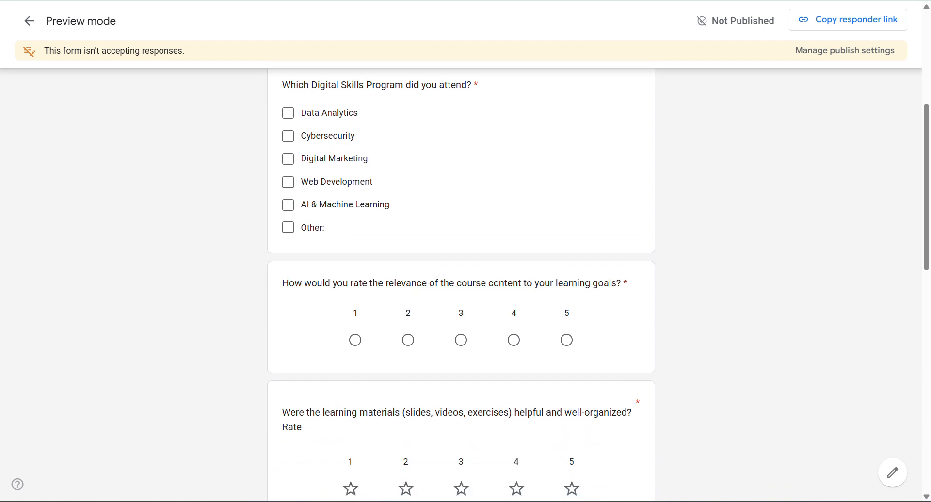
{"action": "scroll", "coordinate": [461, 282], "scroll_direction": "down", "scroll_amount": 6}
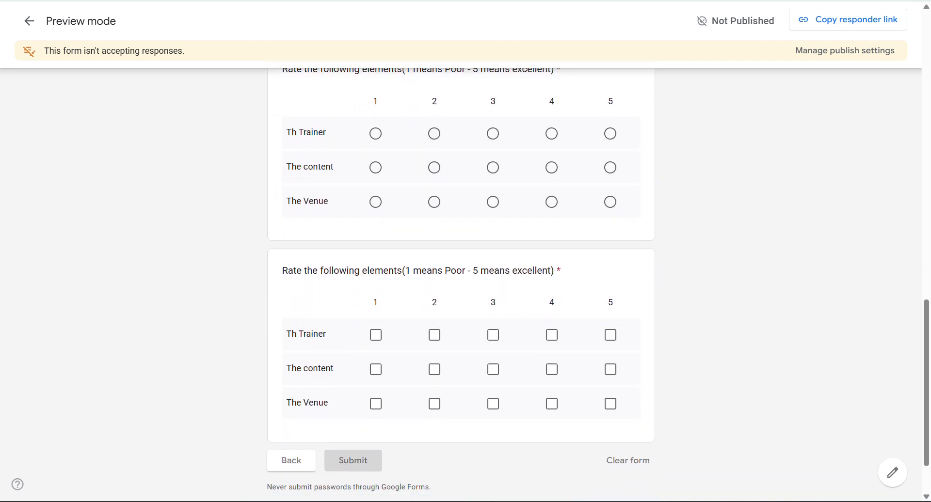
{"action": "scroll", "coordinate": [461, 281], "scroll_direction": "up", "scroll_amount": 17}
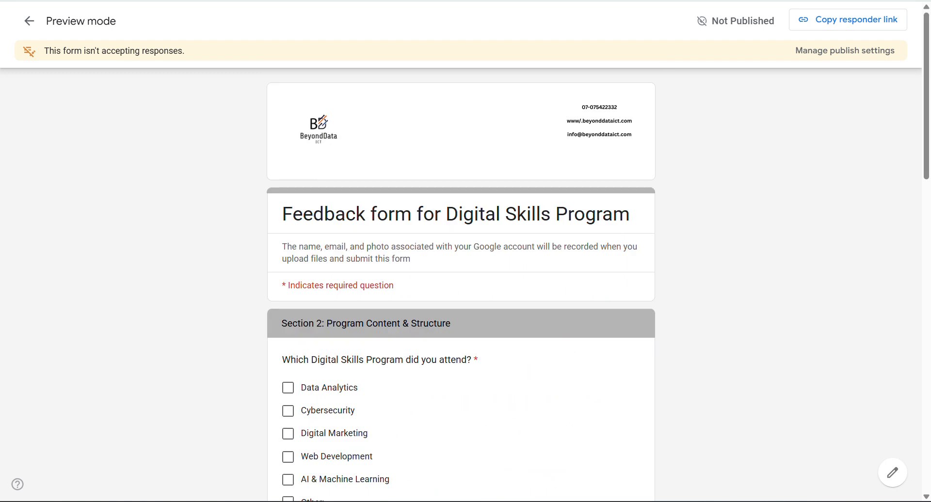
{"action": "scroll", "coordinate": [461, 281], "scroll_direction": "down", "scroll_amount": 4}
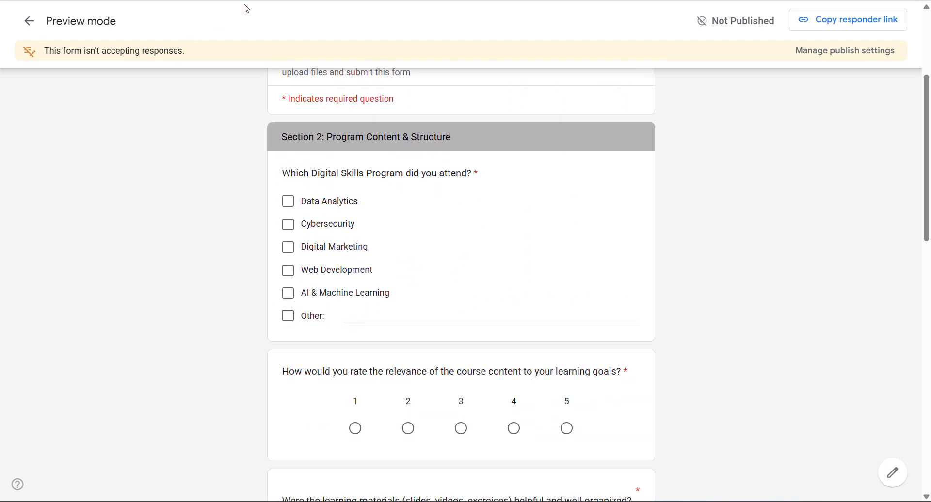
- Return to the form editor, scroll through its sections, and open a new browser tab
{"action": "left_click", "coordinate": [244, 1]}
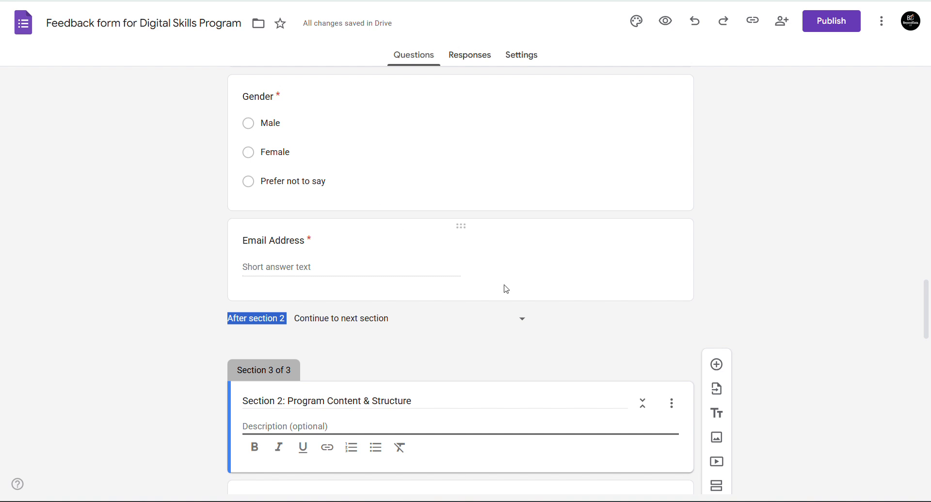
{"action": "scroll", "coordinate": [461, 281], "scroll_direction": "down", "scroll_amount": 15}
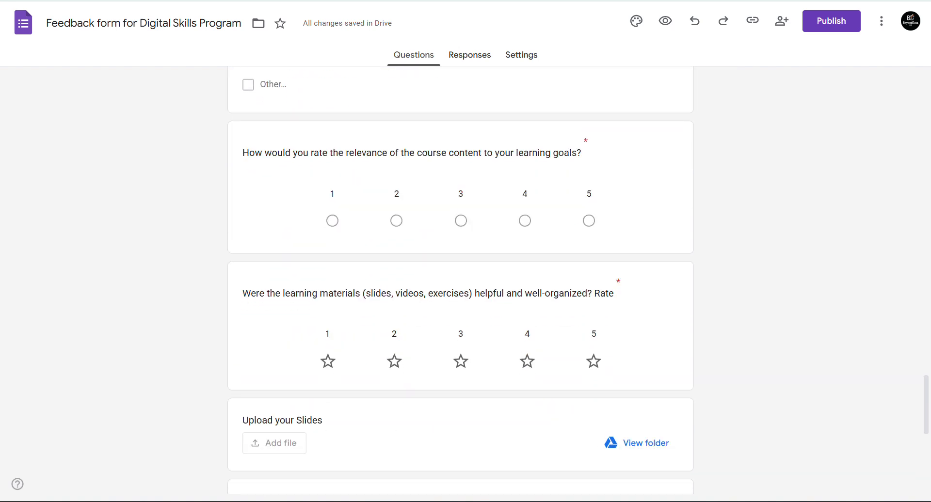
{"action": "scroll", "coordinate": [460, 281], "scroll_direction": "down", "scroll_amount": 2}
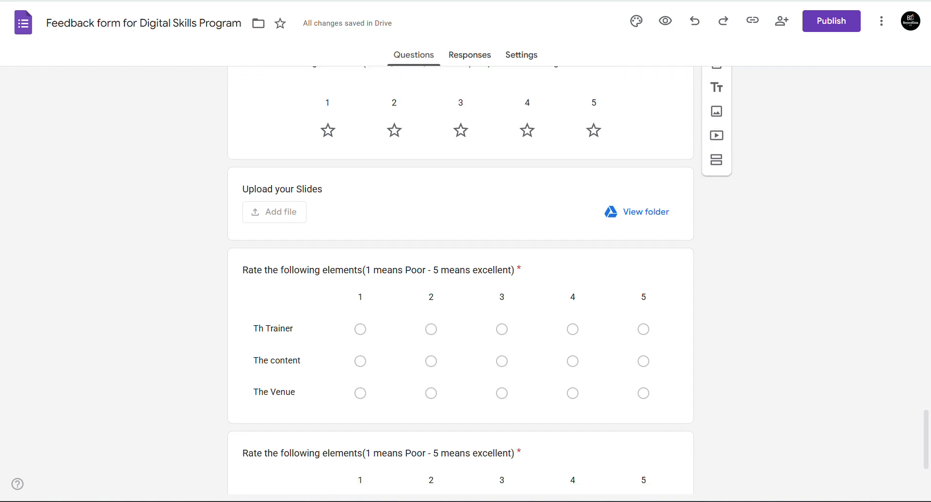
{"action": "scroll", "coordinate": [460, 282], "scroll_direction": "up", "scroll_amount": 10}
{"action": "scroll", "coordinate": [461, 281], "scroll_direction": "up", "scroll_amount": 6}
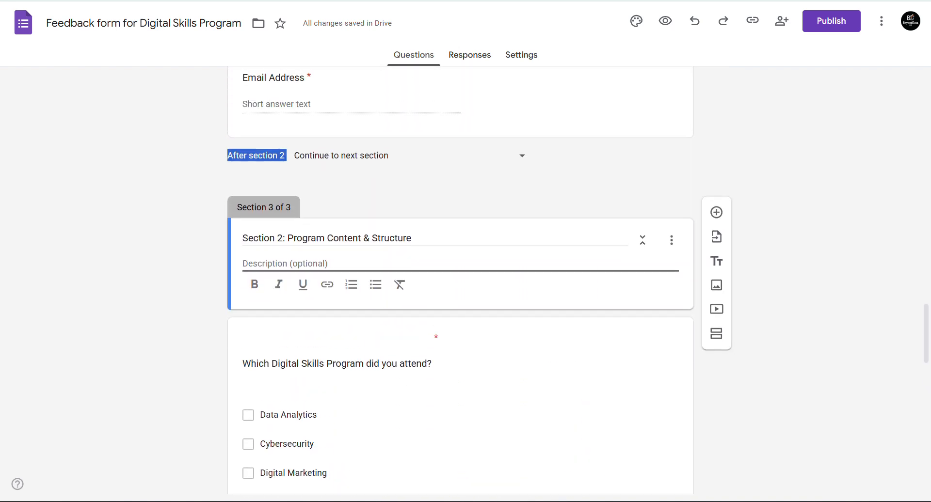
{"action": "scroll", "coordinate": [461, 282], "scroll_direction": "up", "scroll_amount": 6}
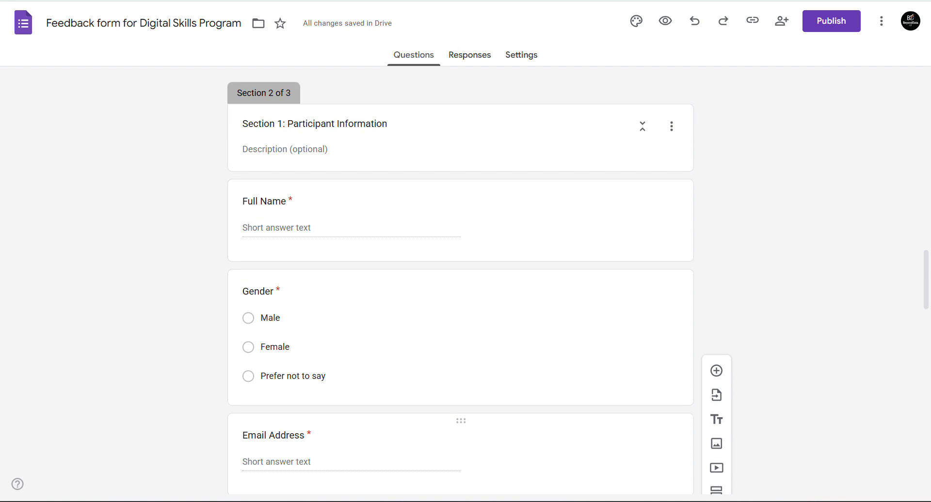
{"action": "scroll", "coordinate": [461, 281], "scroll_direction": "down", "scroll_amount": 1}
{"action": "scroll", "coordinate": [461, 282], "scroll_direction": "down", "scroll_amount": 2}
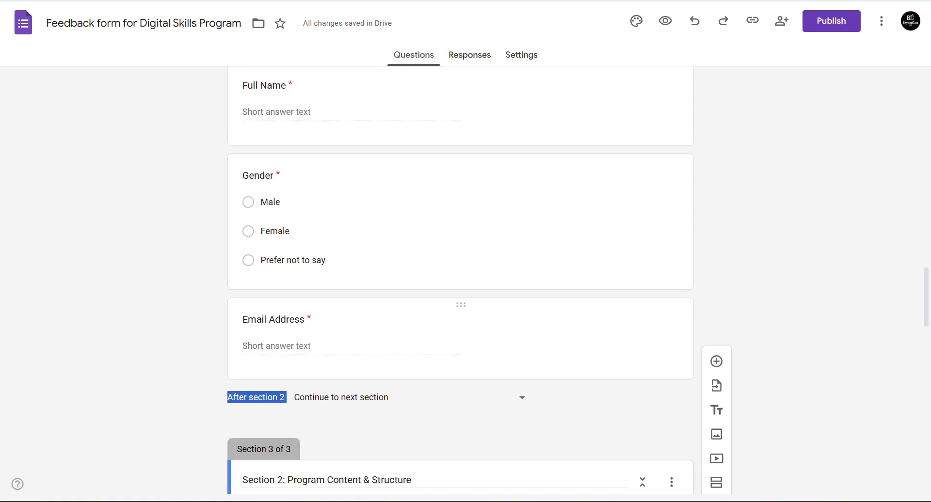
{"action": "scroll", "coordinate": [460, 281], "scroll_direction": "down", "scroll_amount": 6}
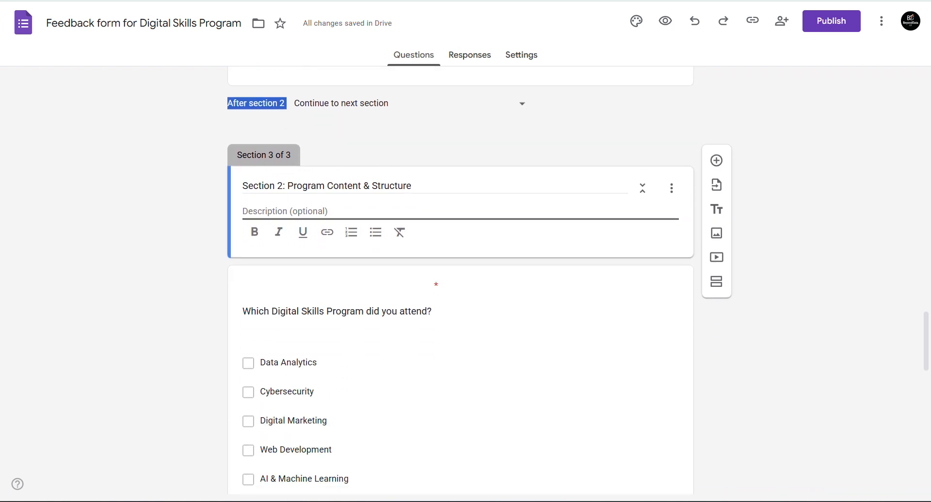
{"action": "scroll", "coordinate": [460, 281], "scroll_direction": "up", "scroll_amount": 7}
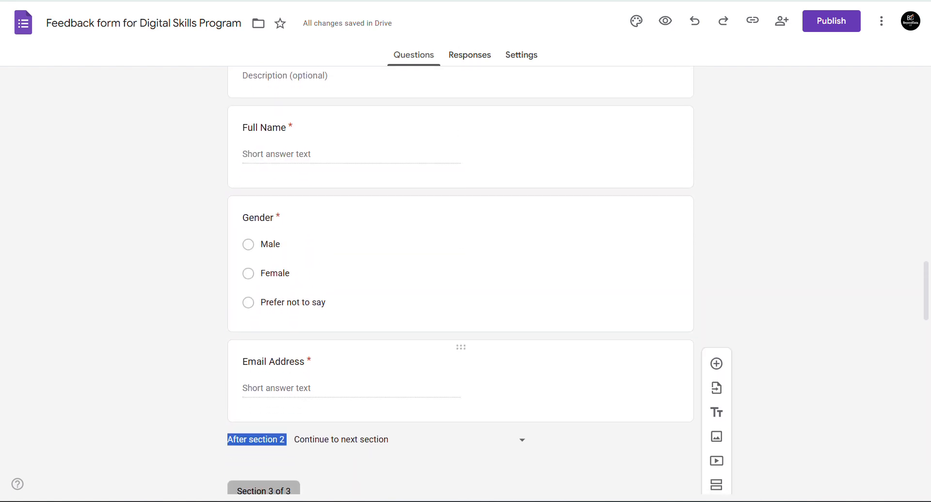
{"action": "scroll", "coordinate": [461, 281], "scroll_direction": "up", "scroll_amount": 1}
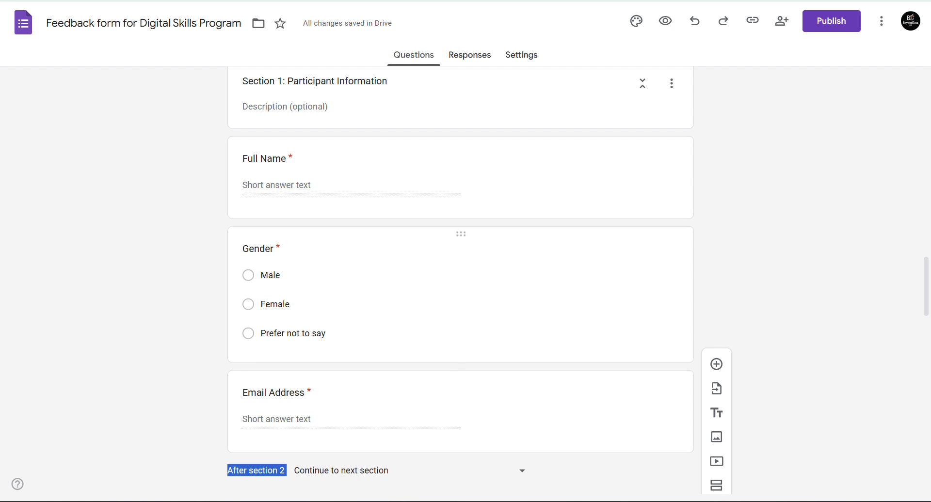
{"action": "key", "text": "ctrl+t"}
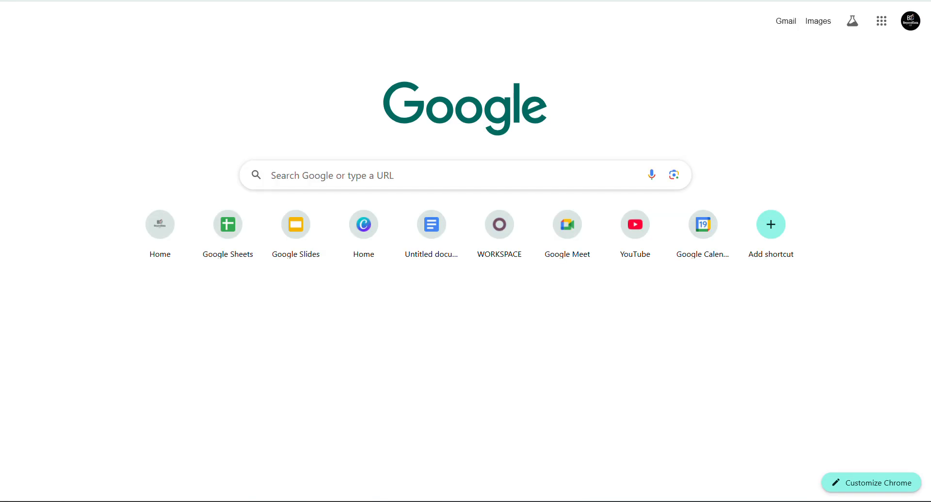
{"action": "type", "text": "www"}
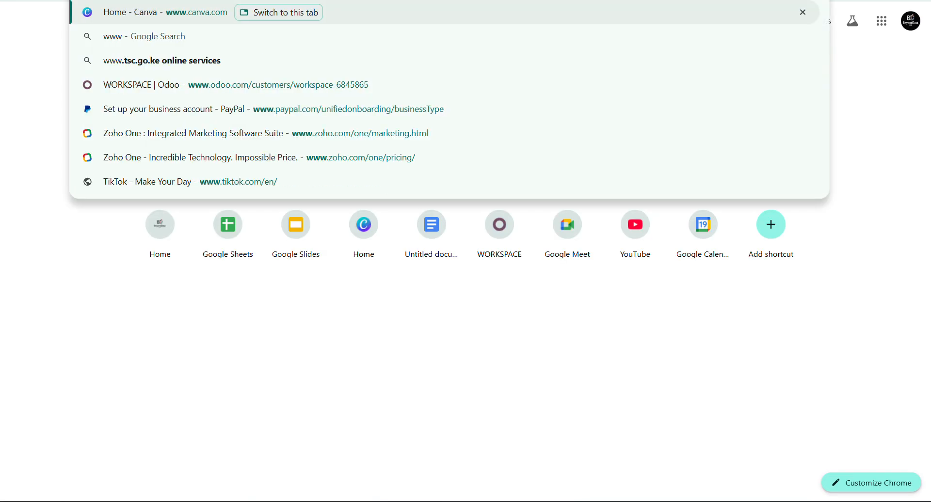
{"action": "type", "text": ".beyo"}
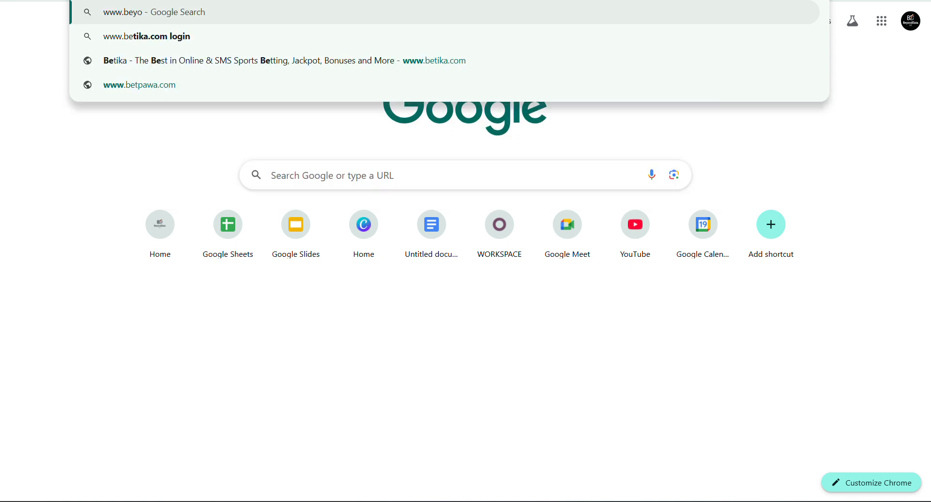
{"action": "type", "text": "nddata"}
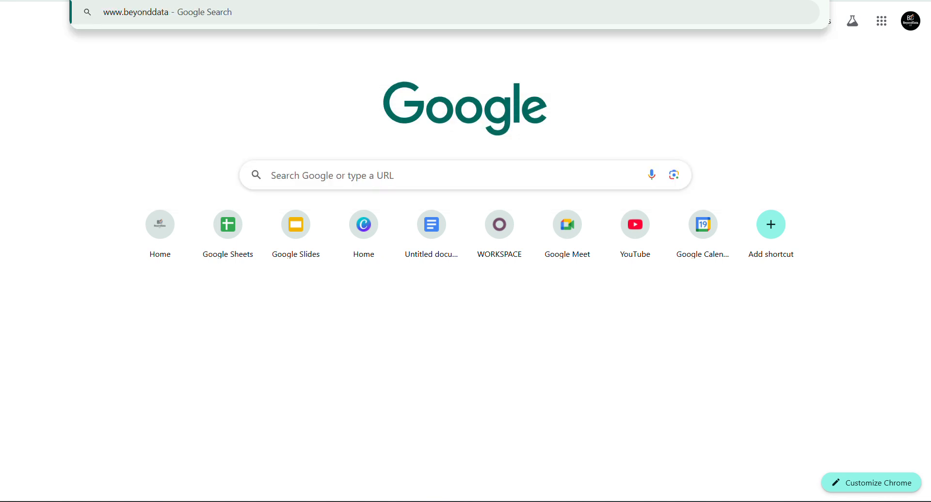
{"action": "type", "text": "ict.com"}
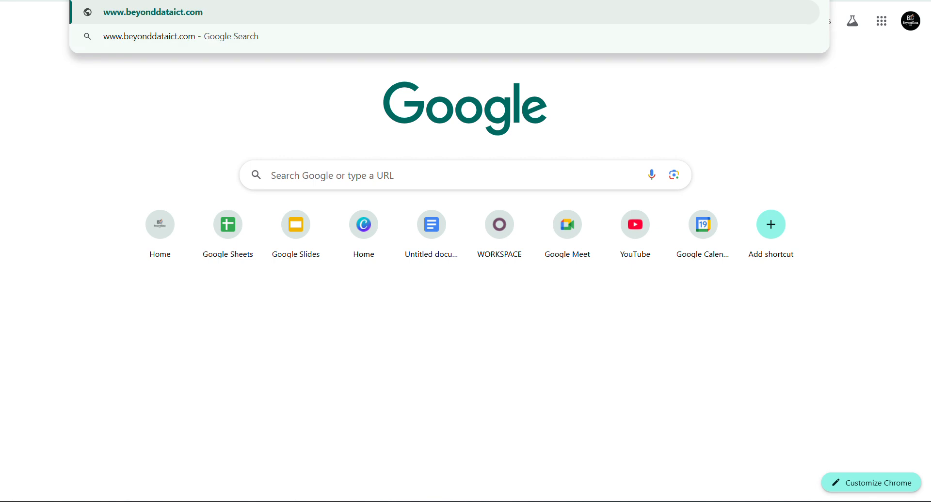
{"action": "key", "text": "Return"}
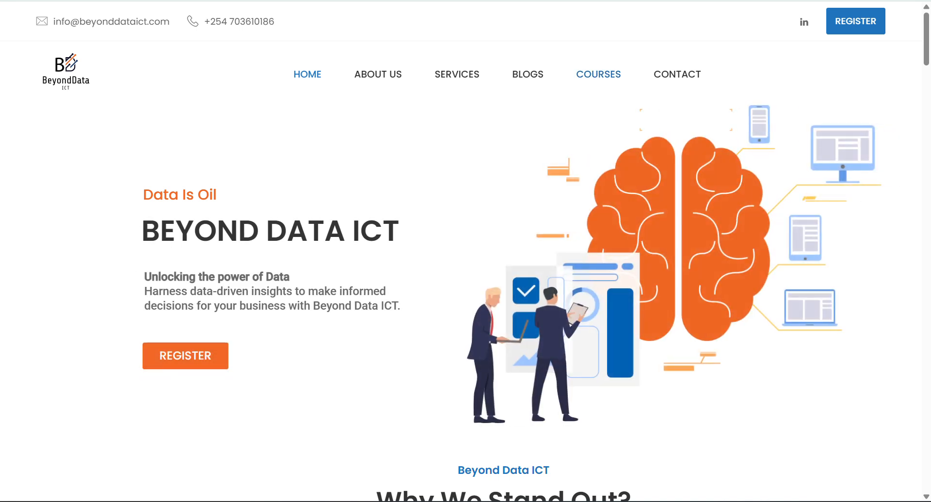
- Browse the site's Courses page and open a course enrollment form
{"action": "left_click", "coordinate": [598, 75]}
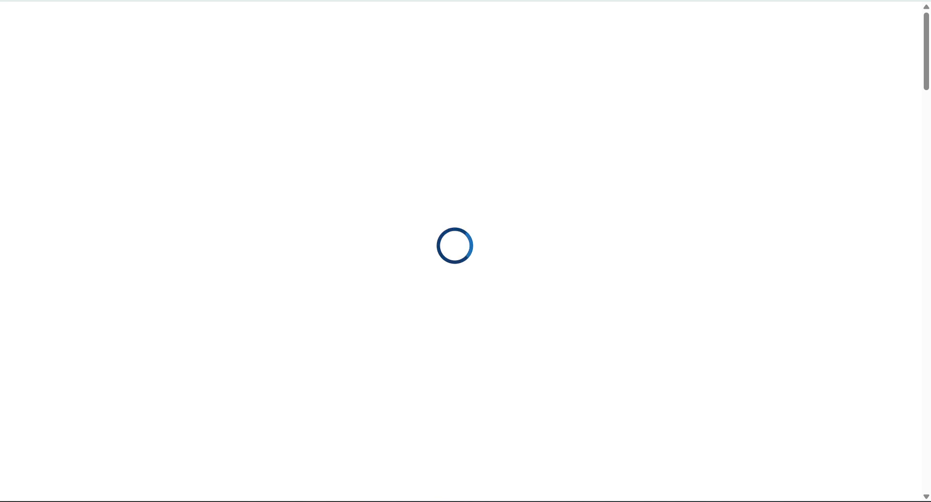
{"action": "scroll", "coordinate": [460, 251], "scroll_direction": "down", "scroll_amount": 2}
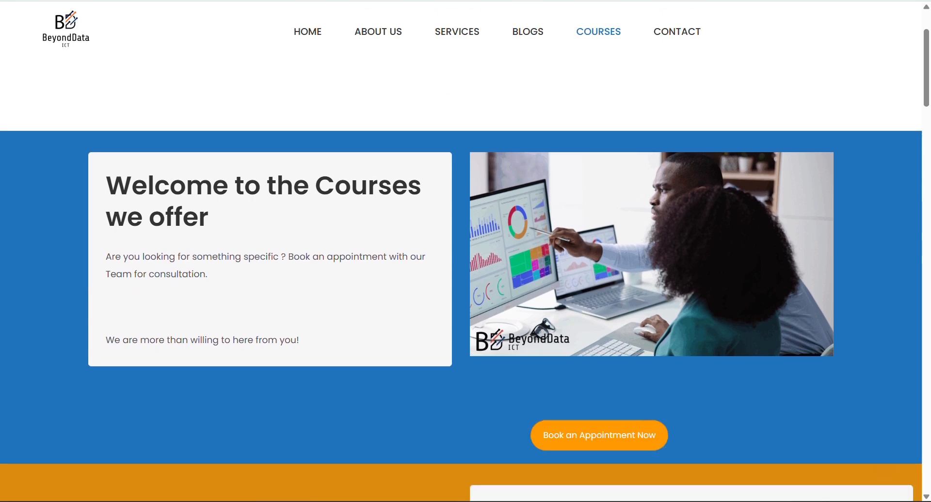
{"action": "scroll", "coordinate": [461, 282], "scroll_direction": "down", "scroll_amount": 5}
{"action": "scroll", "coordinate": [460, 281], "scroll_direction": "down", "scroll_amount": 1}
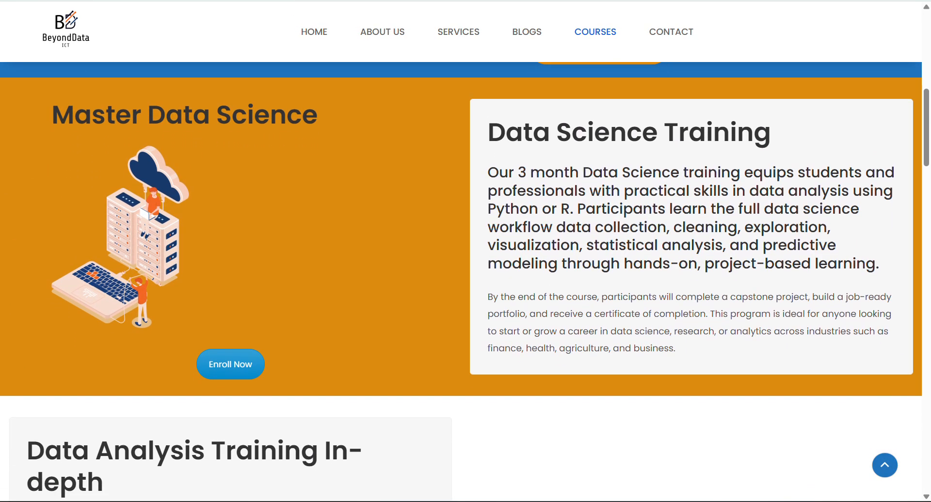
{"action": "scroll", "coordinate": [461, 281], "scroll_direction": "down", "scroll_amount": 5}
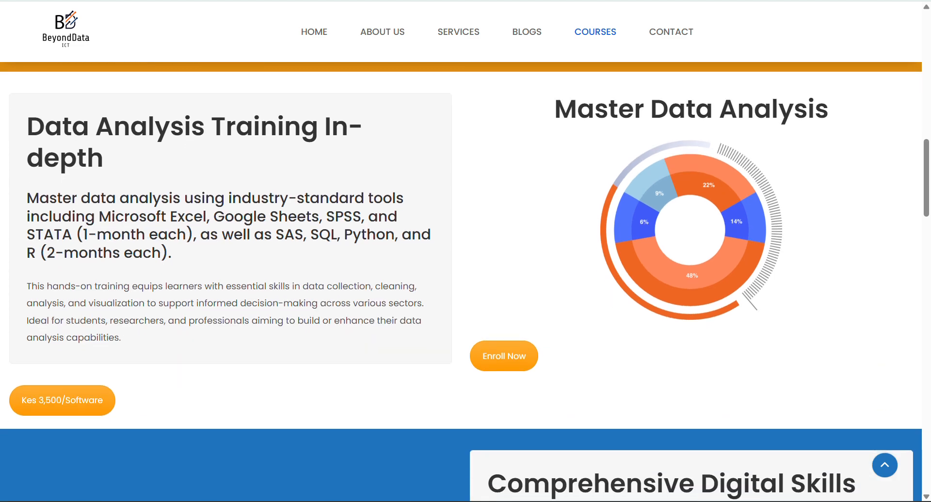
{"action": "scroll", "coordinate": [461, 281], "scroll_direction": "down", "scroll_amount": 8}
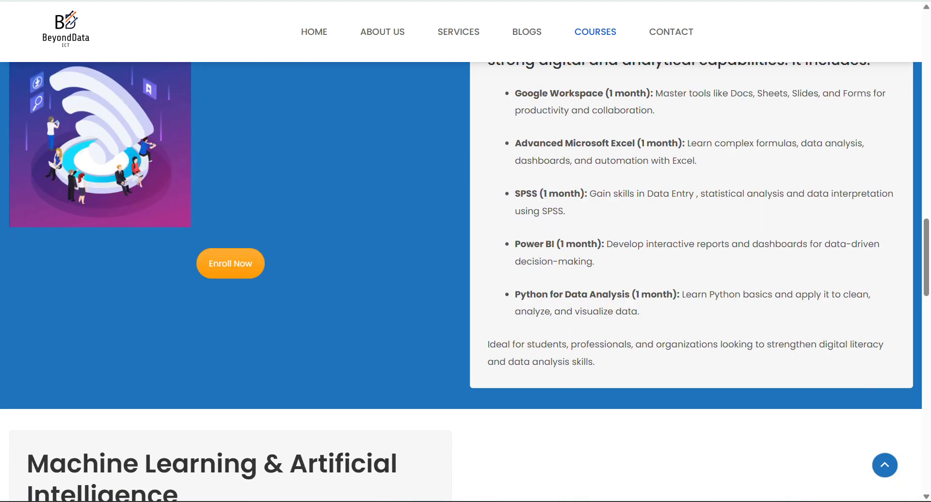
{"action": "scroll", "coordinate": [461, 281], "scroll_direction": "down", "scroll_amount": 10}
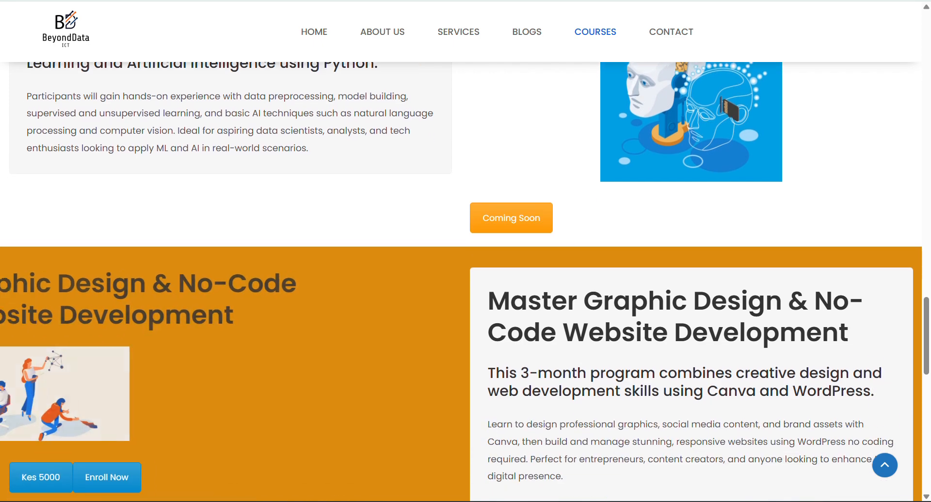
{"action": "scroll", "coordinate": [461, 282], "scroll_direction": "down", "scroll_amount": 6}
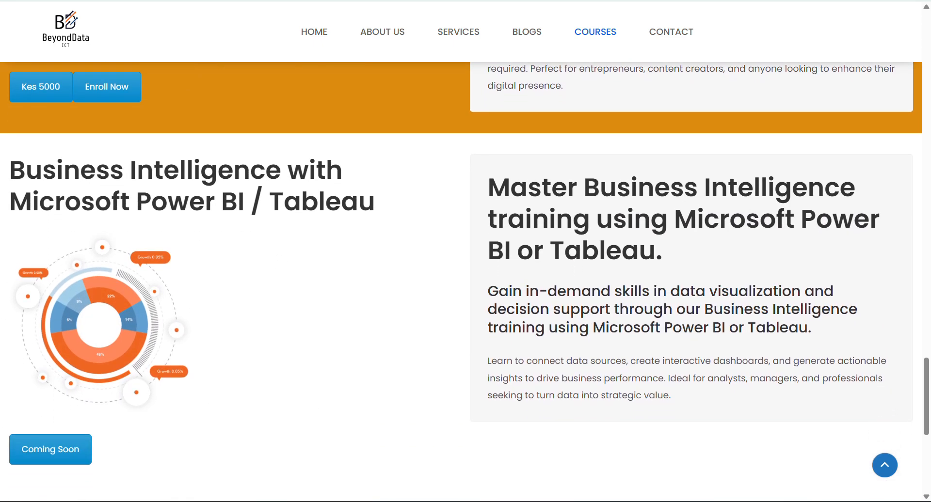
{"action": "scroll", "coordinate": [460, 281], "scroll_direction": "down", "scroll_amount": 4}
{"action": "scroll", "coordinate": [460, 281], "scroll_direction": "up", "scroll_amount": 6}
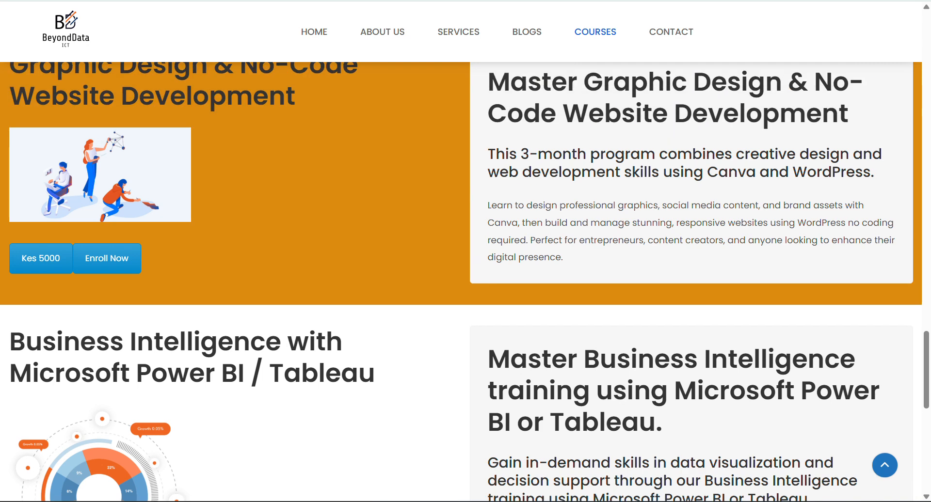
{"action": "scroll", "coordinate": [461, 281], "scroll_direction": "up", "scroll_amount": 2}
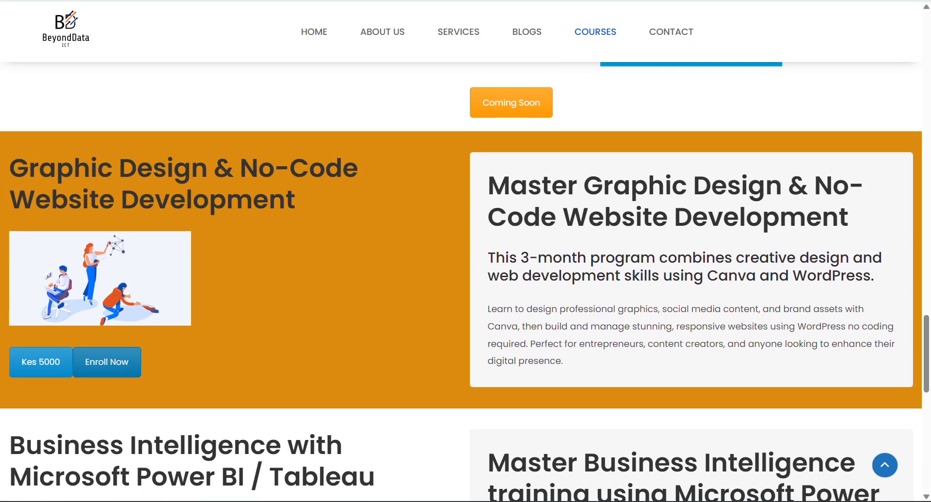
{"action": "left_click", "coordinate": [107, 362]}
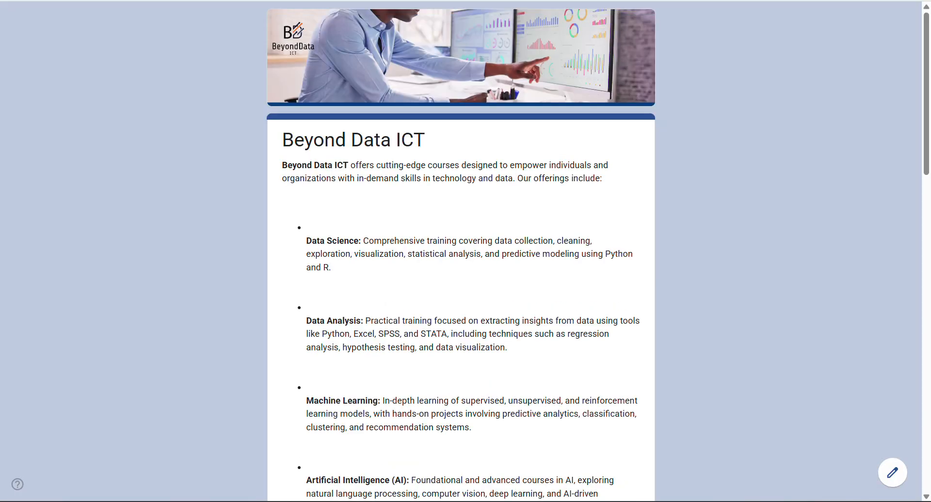
- Enter a test full name and select Male in the Beyond Data ICT form
{"action": "scroll", "coordinate": [461, 251], "scroll_direction": "down", "scroll_amount": 15}
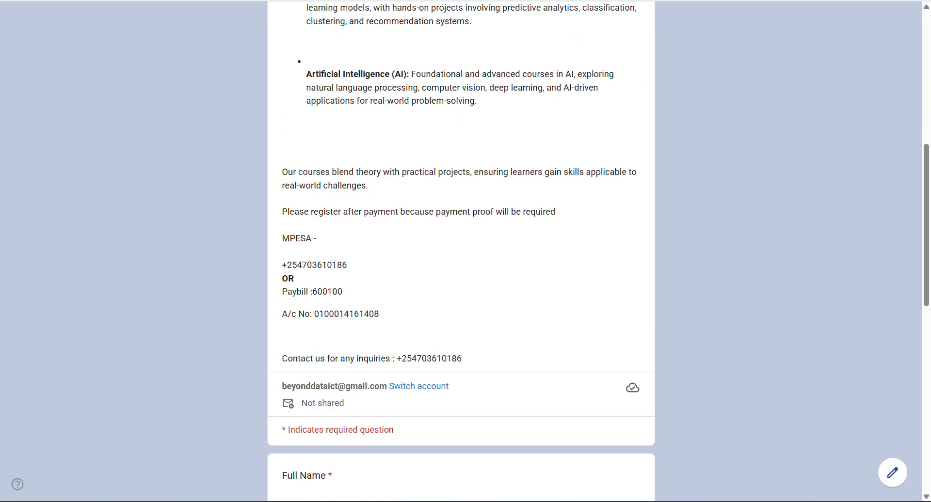
{"action": "scroll", "coordinate": [461, 251], "scroll_direction": "down", "scroll_amount": 5}
{"action": "scroll", "coordinate": [461, 251], "scroll_direction": "up", "scroll_amount": 6}
{"action": "scroll", "coordinate": [461, 251], "scroll_direction": "down", "scroll_amount": 7}
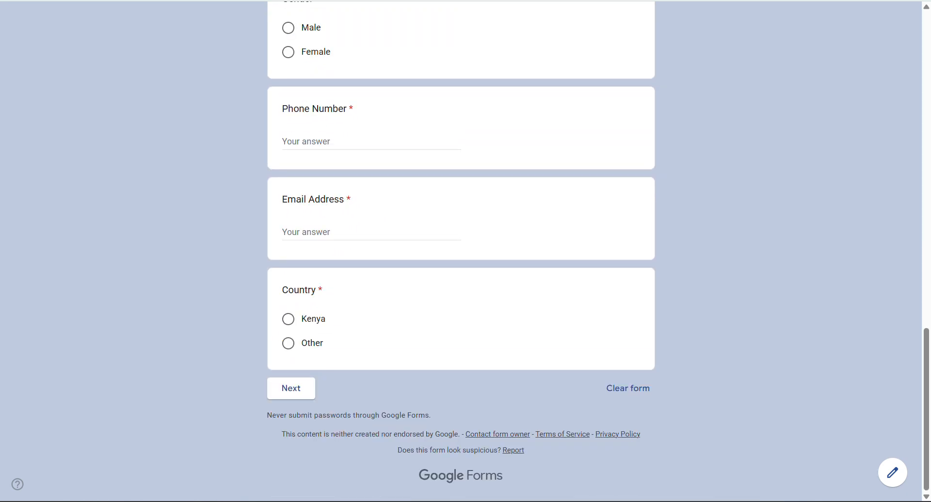
{"action": "scroll", "coordinate": [461, 251], "scroll_direction": "up", "scroll_amount": 8}
{"action": "scroll", "coordinate": [461, 251], "scroll_direction": "down", "scroll_amount": 4}
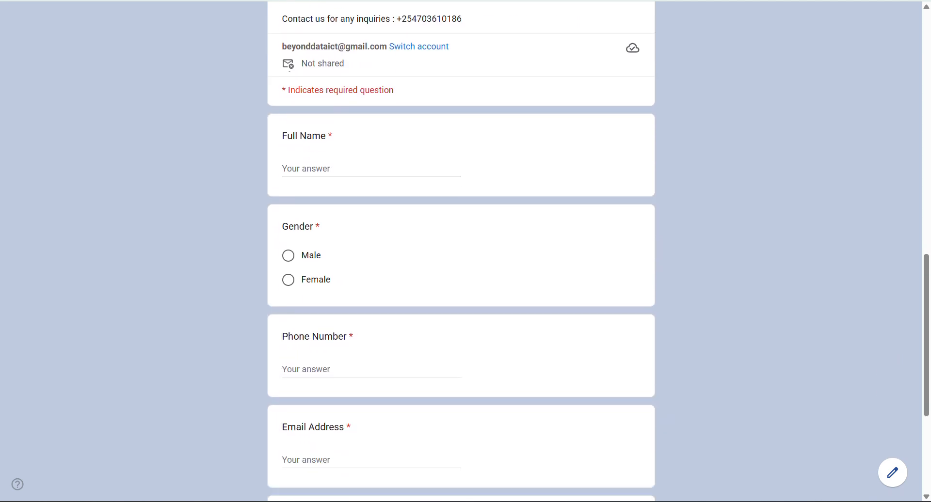
{"action": "scroll", "coordinate": [461, 251], "scroll_direction": "down", "scroll_amount": 1}
{"action": "scroll", "coordinate": [460, 251], "scroll_direction": "up", "scroll_amount": 2}
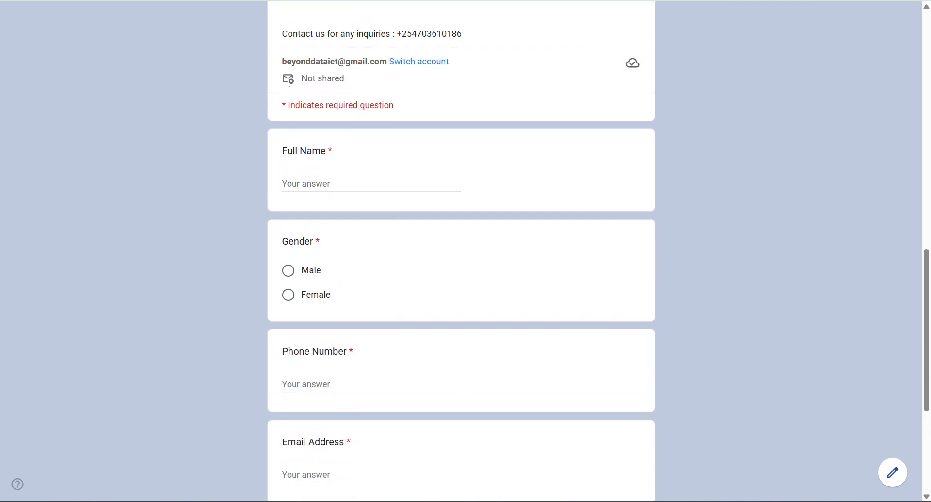
{"action": "scroll", "coordinate": [461, 251], "scroll_direction": "down", "scroll_amount": 1}
{"action": "scroll", "coordinate": [461, 252], "scroll_direction": "down", "scroll_amount": 1}
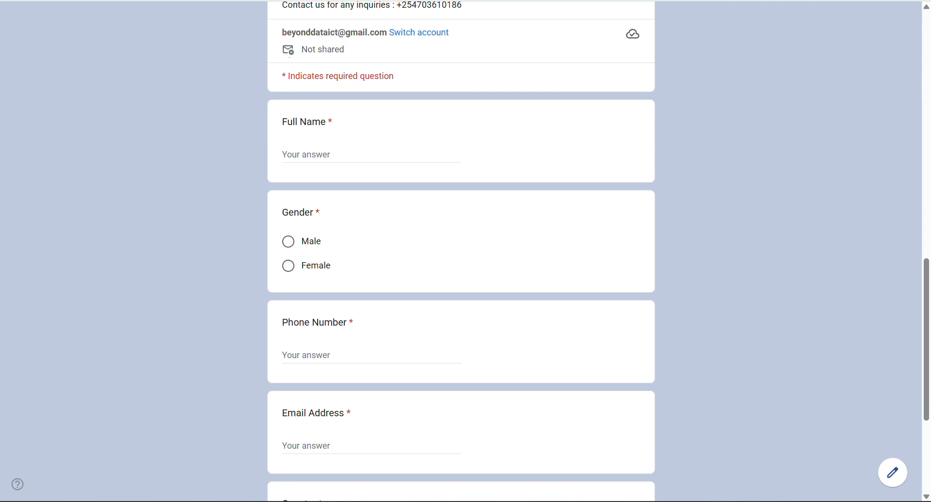
{"action": "left_click", "coordinate": [301, 154]}
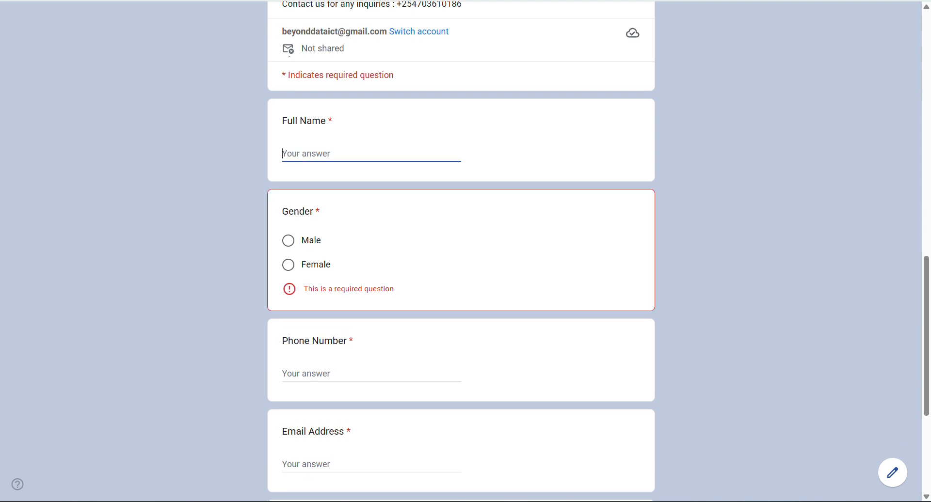
{"action": "type", "text": "Emmn"}
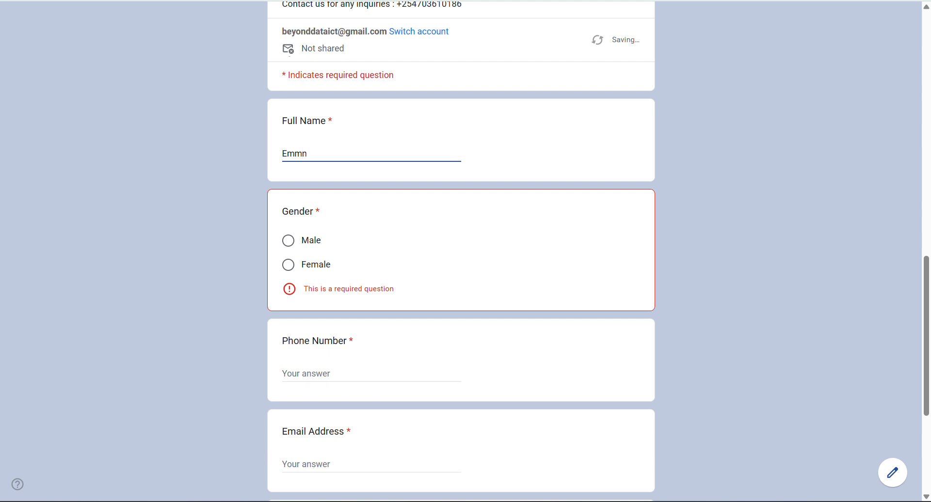
{"action": "key", "text": "BackSpace"}
{"action": "type", "text": "anuel"}
{"action": "left_click", "coordinate": [288, 241]}
- Type placeholder phone and email answers and select Kenya as the country
{"action": "scroll", "coordinate": [461, 252], "scroll_direction": "down", "scroll_amount": 2}
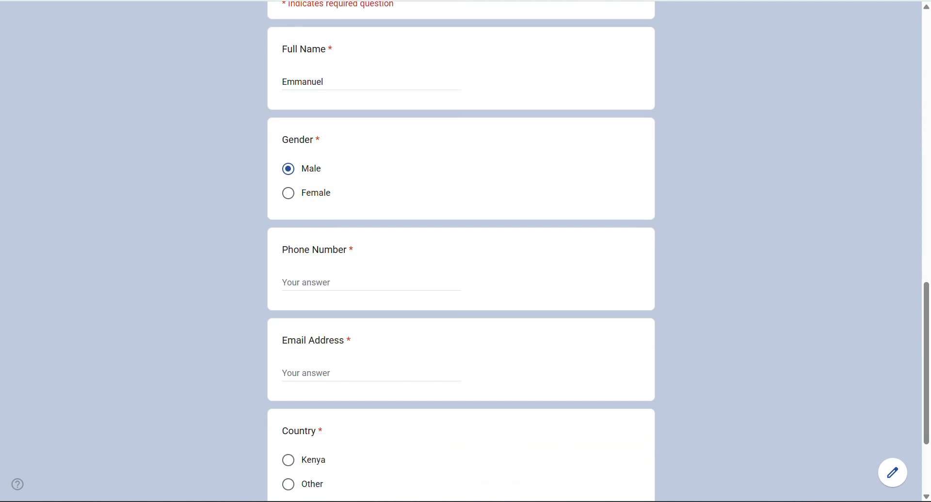
{"action": "type", "text": "fju"}
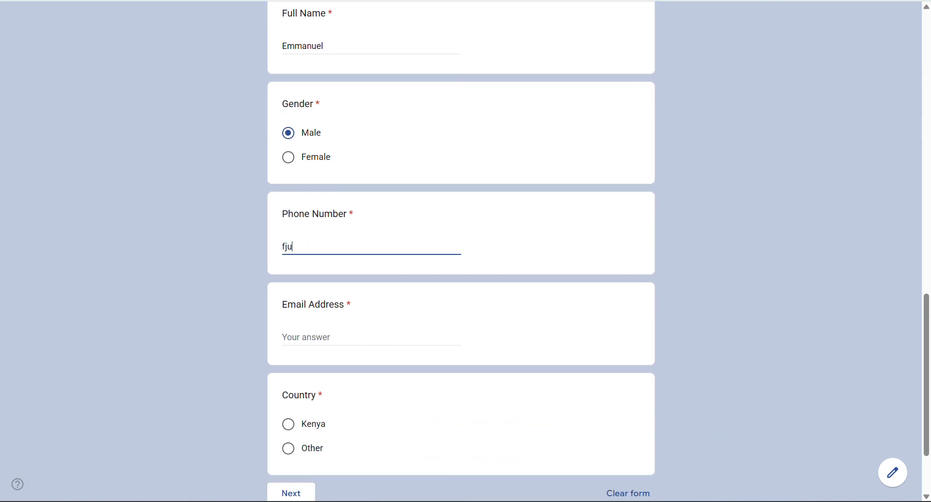
{"action": "left_click", "coordinate": [297, 337]}
{"action": "type", "text": "fhdhd"}
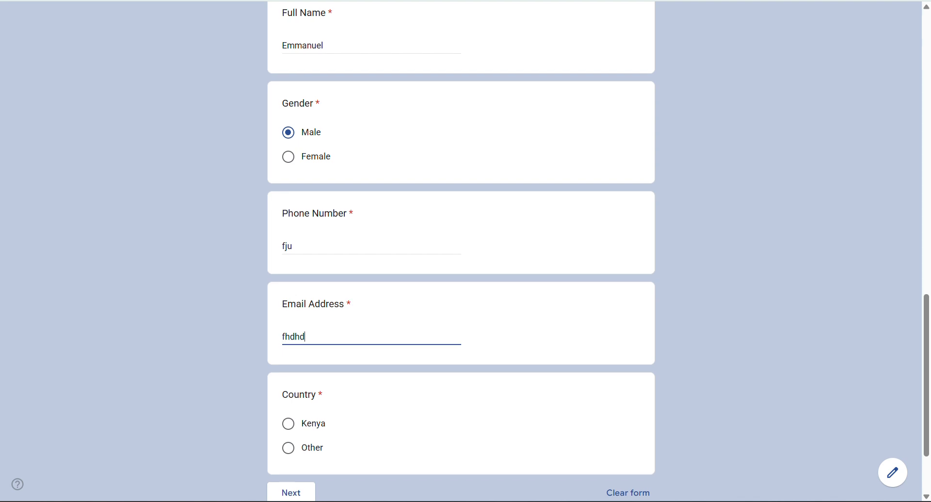
{"action": "scroll", "coordinate": [461, 252], "scroll_direction": "down", "scroll_amount": 2}
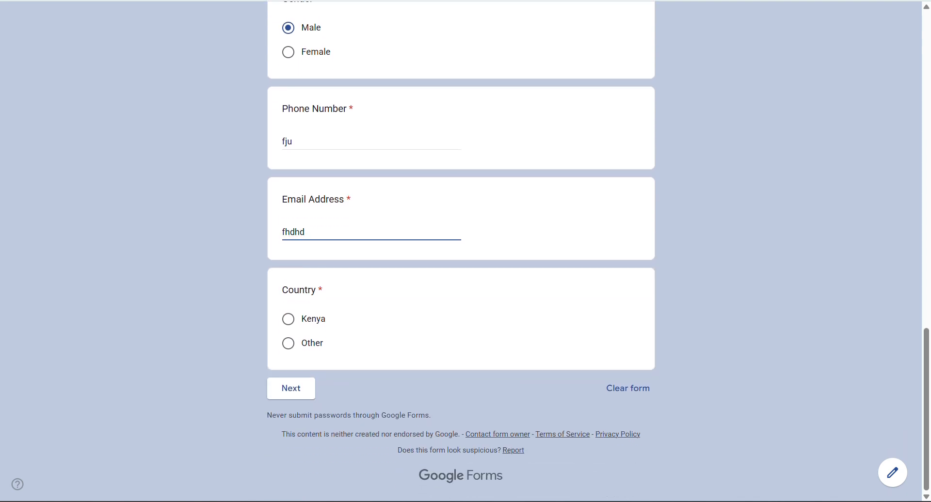
{"action": "left_click", "coordinate": [288, 319]}
- Test the branching: Kenya leads to the County page, Other to Main Tracks of Our Courses, leaving Country as Other
{"action": "left_click", "coordinate": [291, 388]}
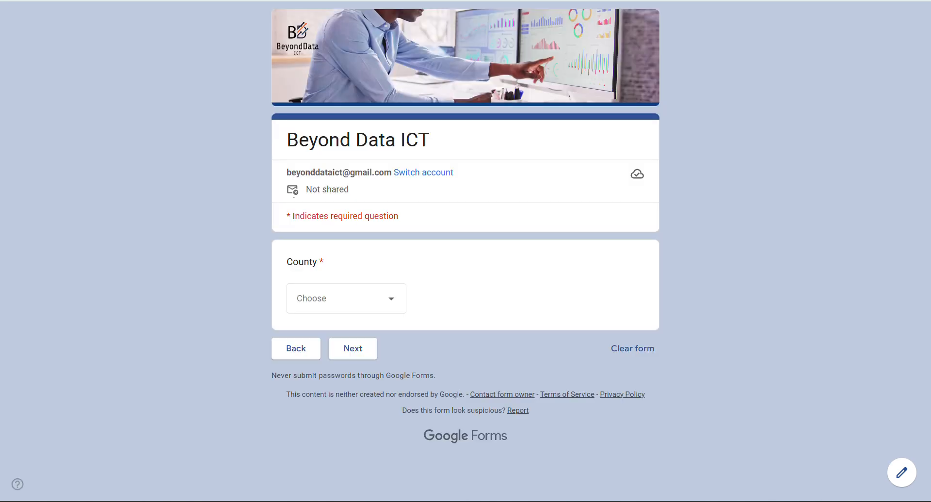
{"action": "left_click", "coordinate": [296, 348]}
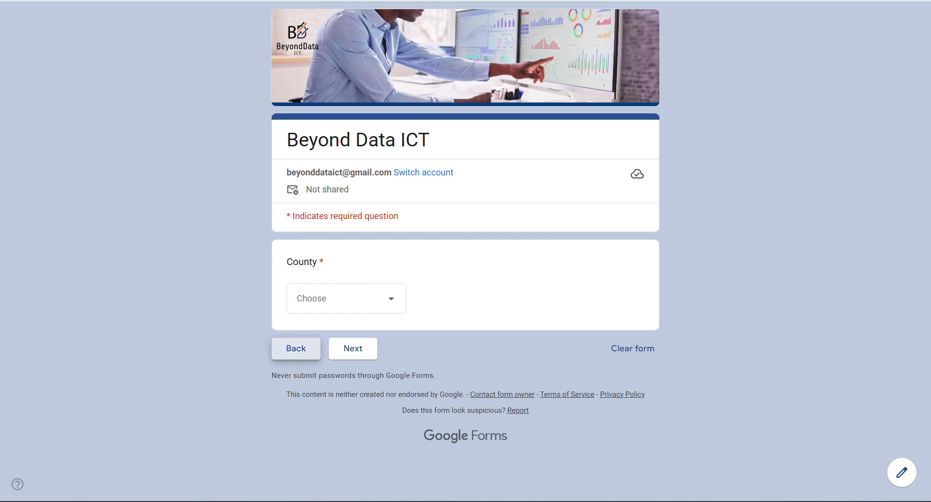
{"action": "scroll", "coordinate": [461, 251], "scroll_direction": "down", "scroll_amount": 20}
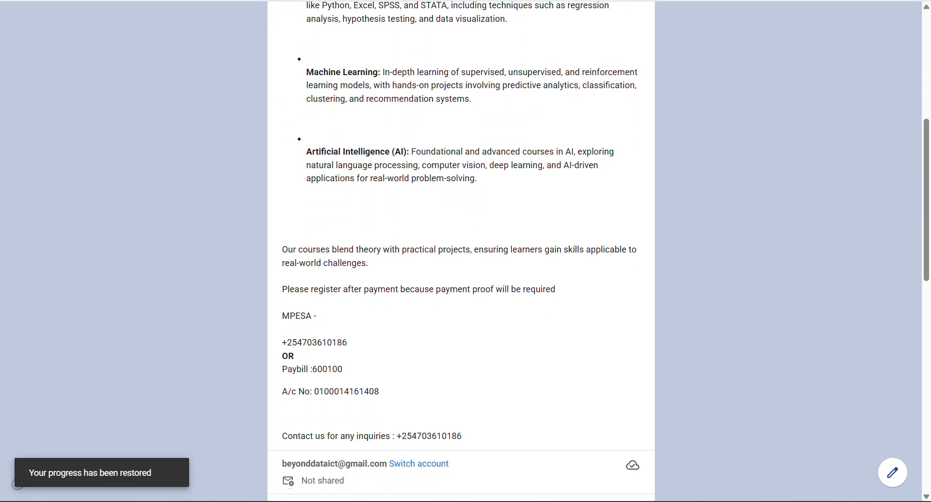
{"action": "left_click", "coordinate": [288, 343]}
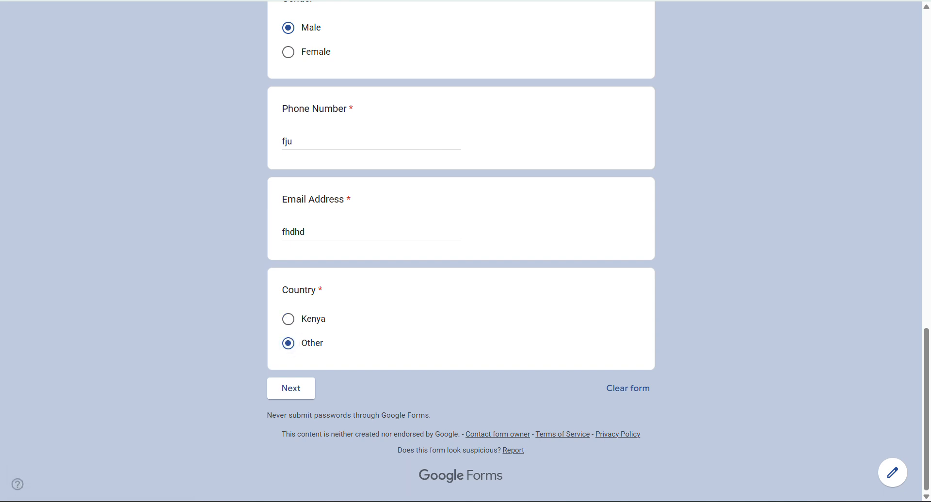
{"action": "left_click", "coordinate": [291, 388]}
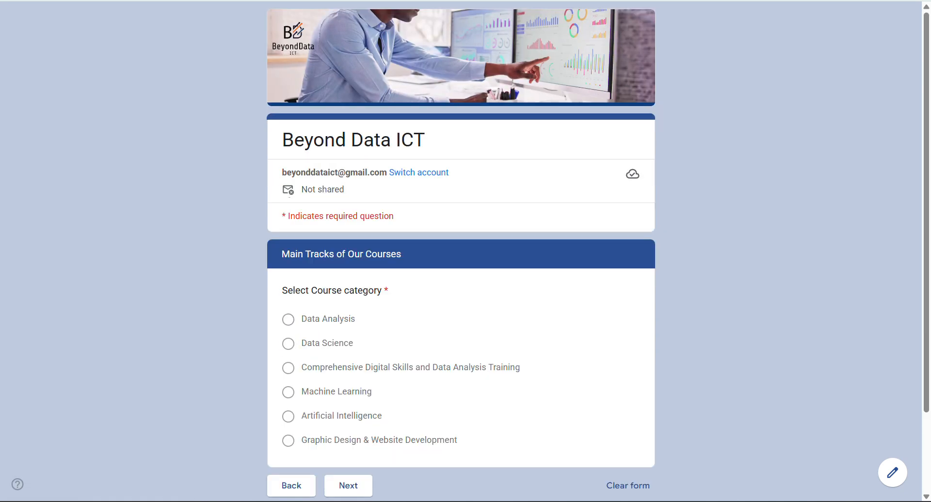
{"action": "scroll", "coordinate": [291, 389], "scroll_direction": "down", "scroll_amount": 2}
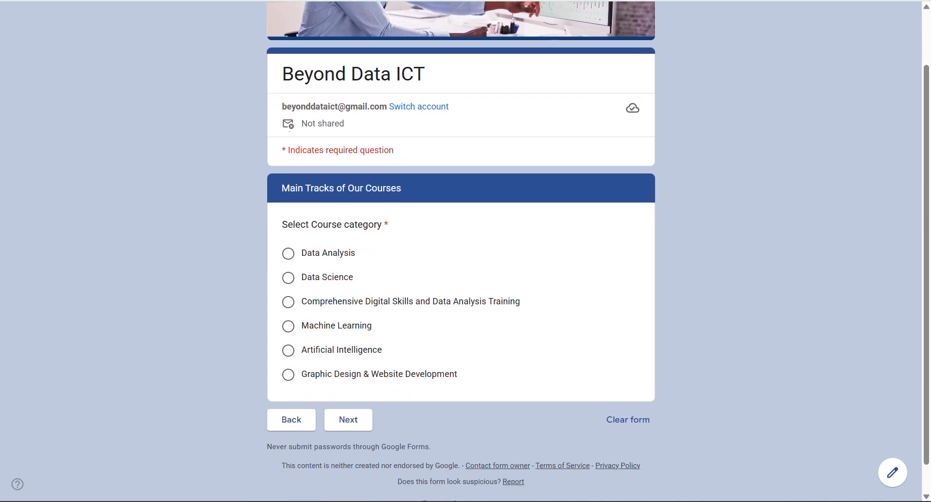
{"action": "left_click", "coordinate": [291, 408]}
{"action": "scroll", "coordinate": [461, 251], "scroll_direction": "down", "scroll_amount": 20}
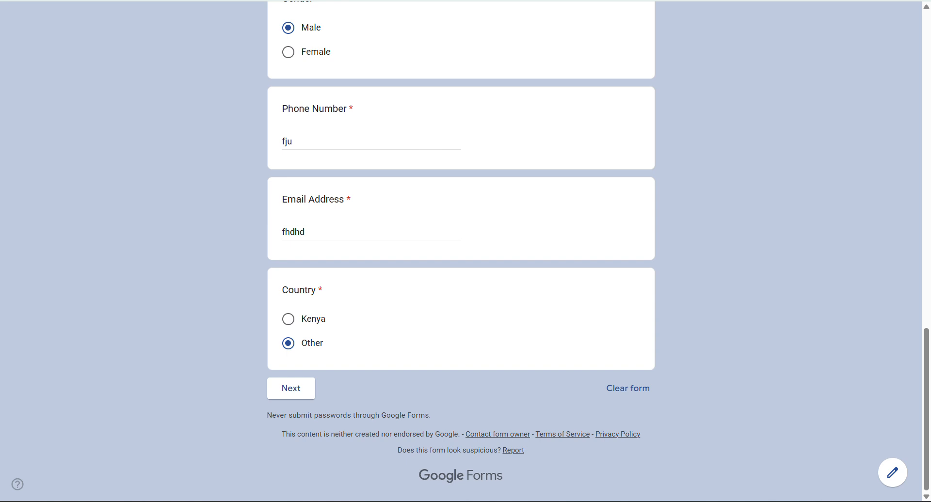
{"action": "left_click", "coordinate": [893, 473]}
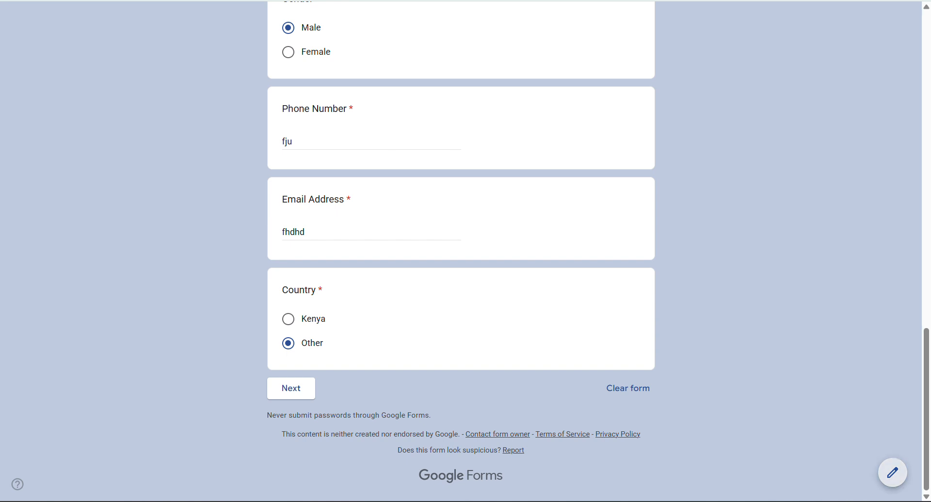
- In the Beyond Data ICT form editor, scroll down and select the Country question
{"action": "scroll", "coordinate": [461, 281], "scroll_direction": "down", "scroll_amount": 15}
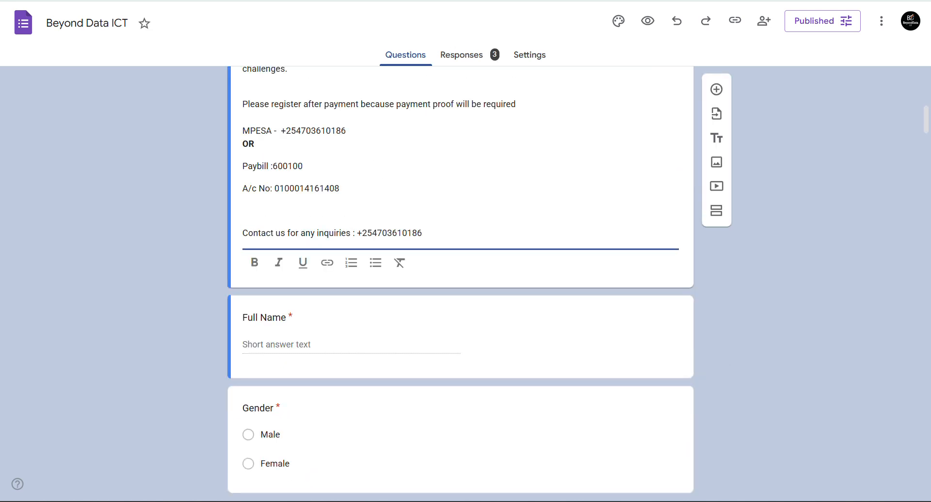
{"action": "scroll", "coordinate": [460, 282], "scroll_direction": "down", "scroll_amount": 8}
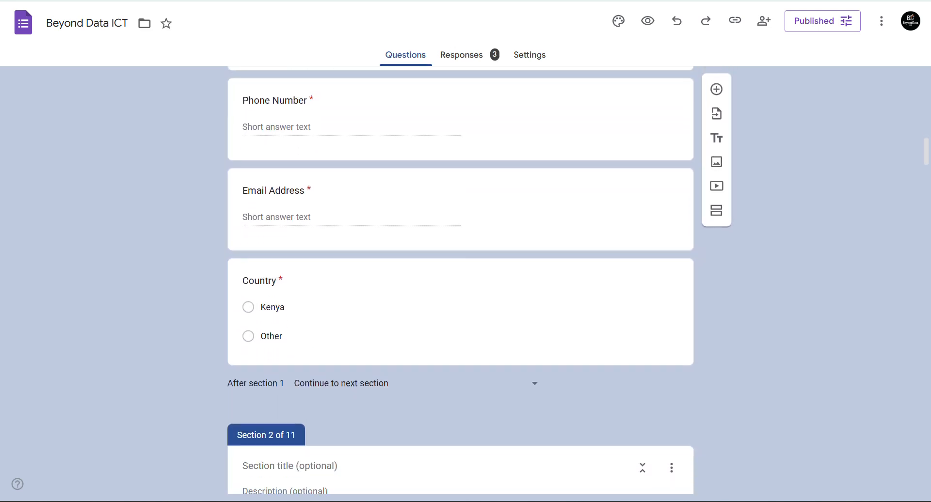
{"action": "left_click", "coordinate": [271, 336]}
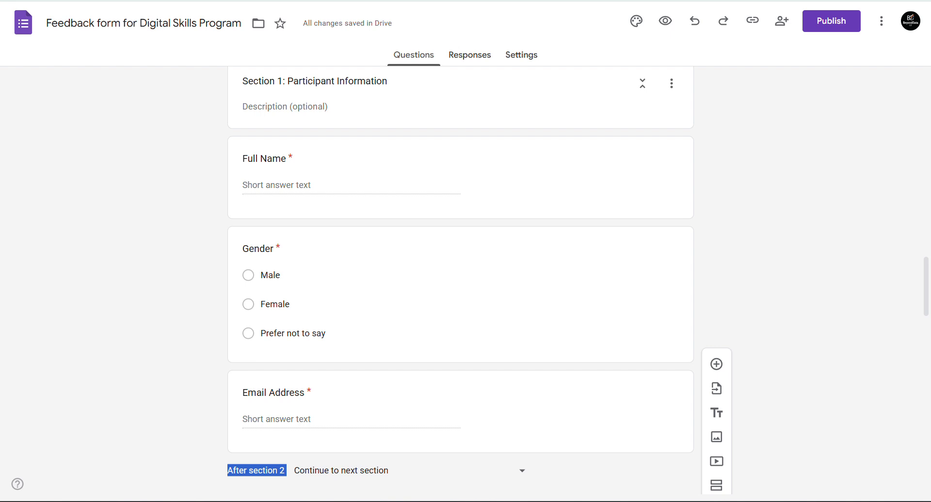
{"action": "scroll", "coordinate": [460, 275], "scroll_direction": "down", "scroll_amount": 4}
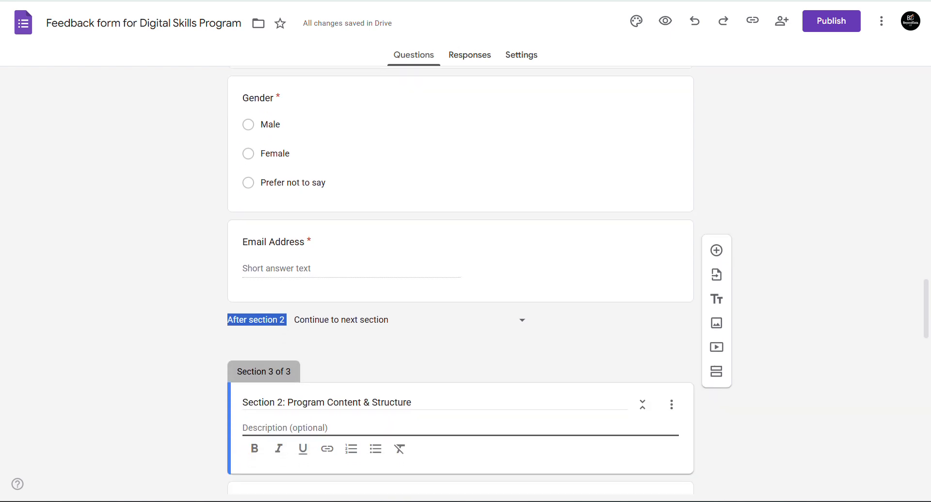
{"action": "scroll", "coordinate": [460, 280], "scroll_direction": "down", "scroll_amount": 4}
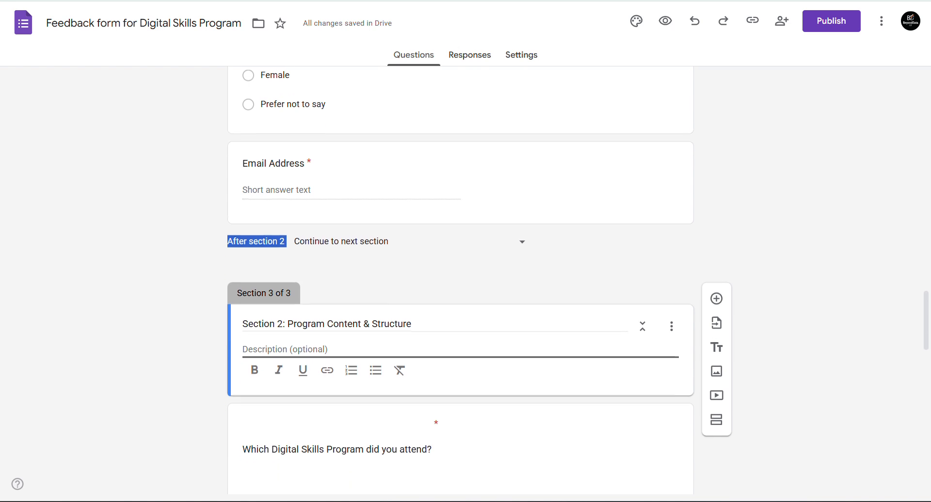
{"action": "scroll", "coordinate": [460, 280], "scroll_direction": "down", "scroll_amount": 4}
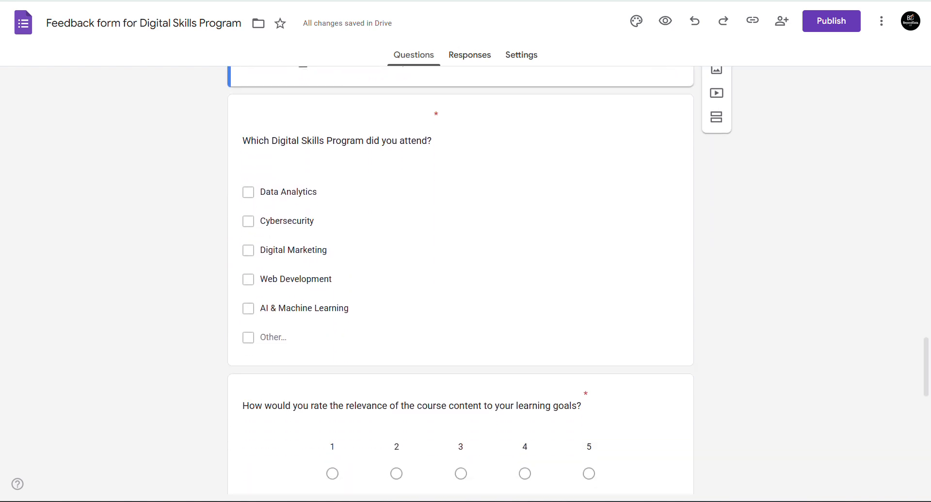
{"action": "scroll", "coordinate": [460, 280], "scroll_direction": "up", "scroll_amount": 7}
{"action": "scroll", "coordinate": [460, 280], "scroll_direction": "up", "scroll_amount": 1}
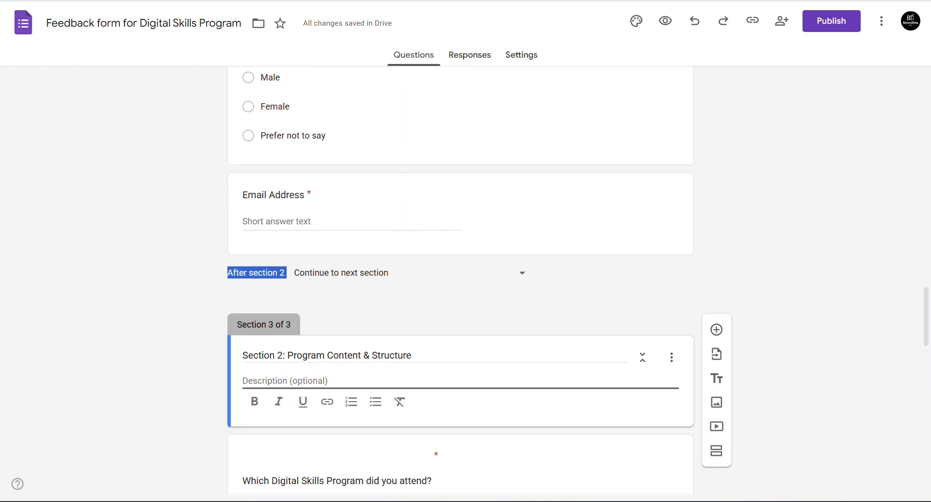
{"action": "scroll", "coordinate": [460, 279], "scroll_direction": "up", "scroll_amount": 1}
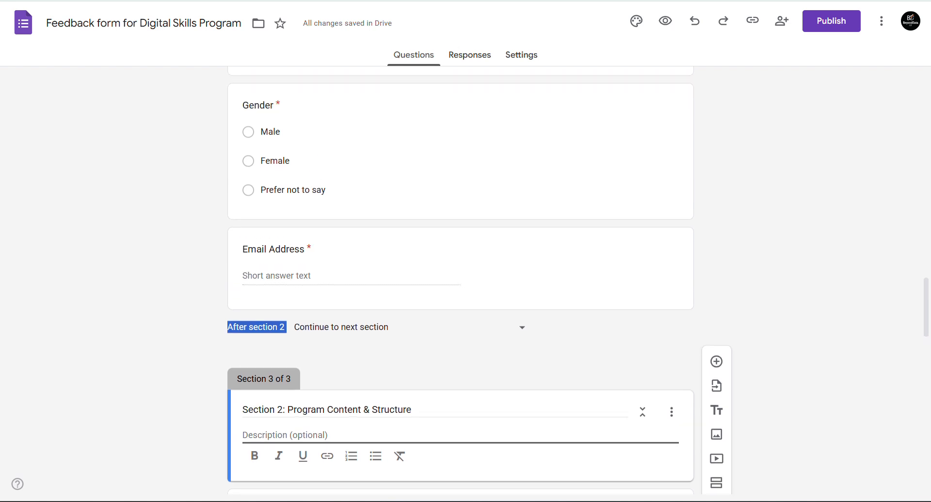
{"action": "scroll", "coordinate": [461, 280], "scroll_direction": "down", "scroll_amount": 5}
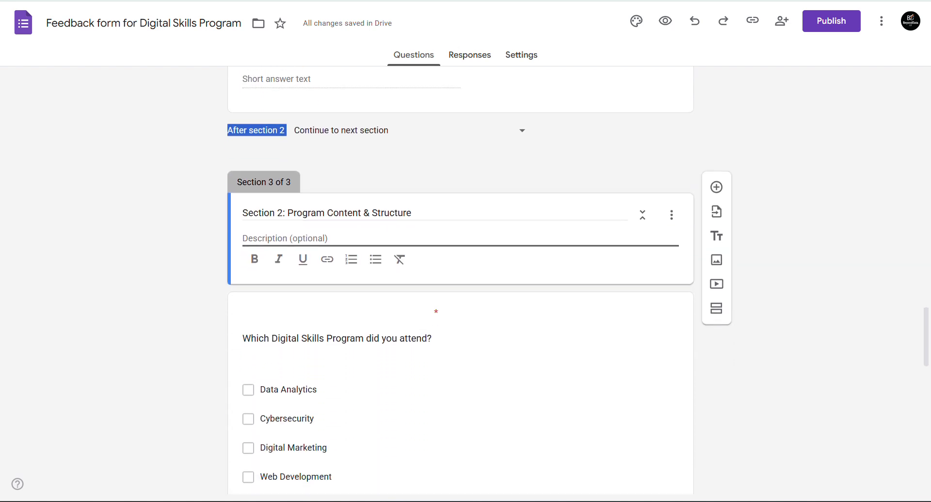
{"action": "scroll", "coordinate": [460, 280], "scroll_direction": "up", "scroll_amount": 6}
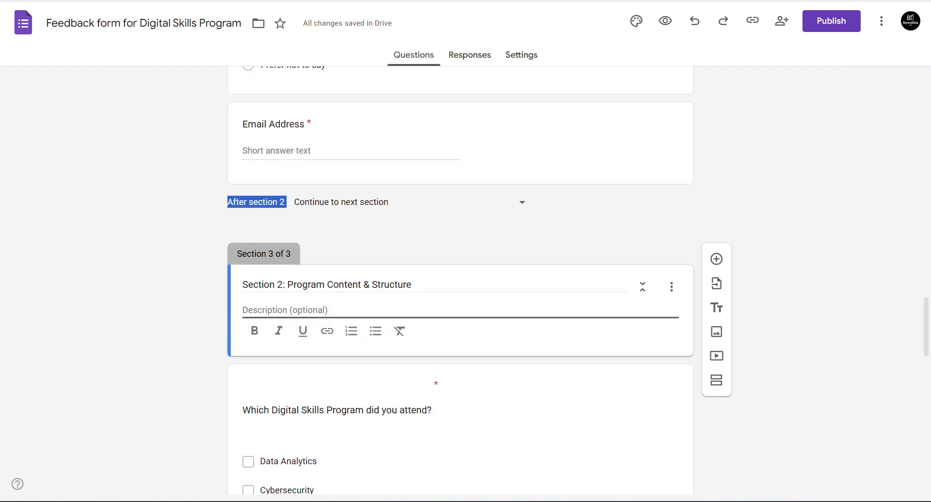
{"action": "scroll", "coordinate": [461, 280], "scroll_direction": "down", "scroll_amount": 16}
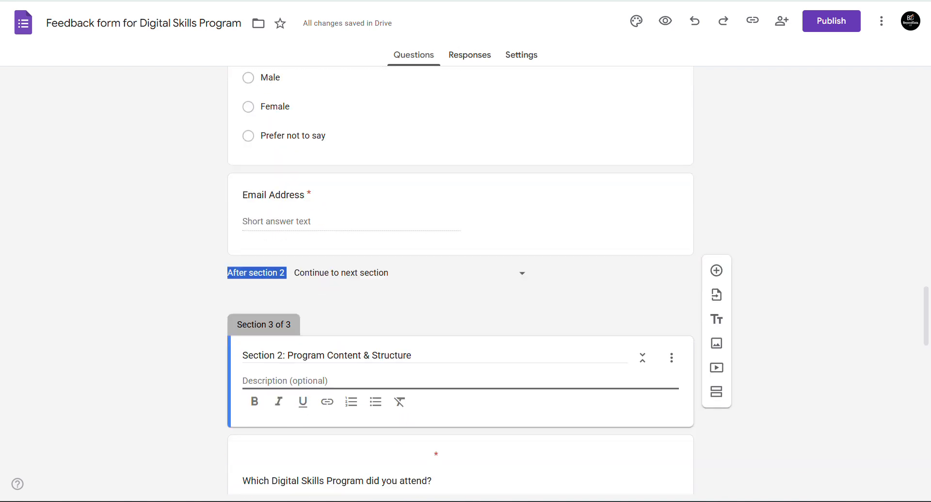
{"action": "scroll", "coordinate": [460, 280], "scroll_direction": "down", "scroll_amount": 5}
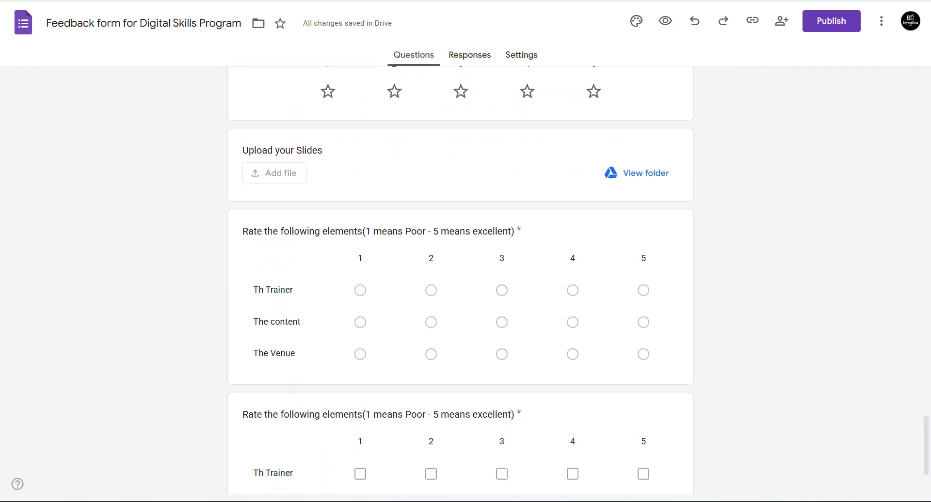
{"action": "scroll", "coordinate": [460, 279], "scroll_direction": "up", "scroll_amount": 13}
{"action": "scroll", "coordinate": [460, 280], "scroll_direction": "down", "scroll_amount": 4}
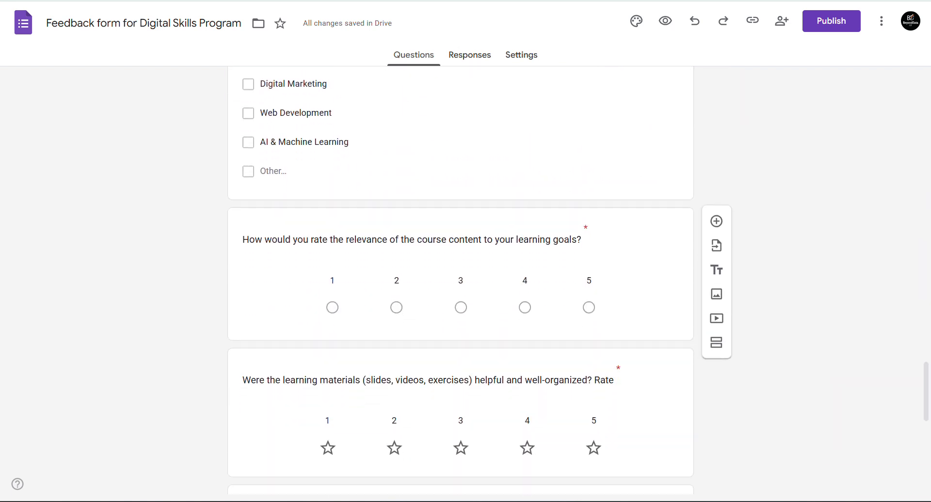
{"action": "scroll", "coordinate": [460, 279], "scroll_direction": "up", "scroll_amount": 13}
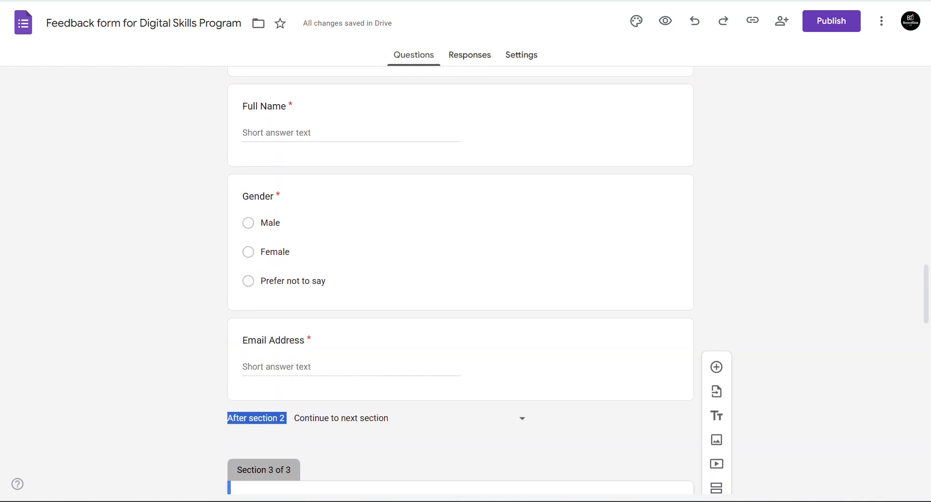
{"action": "scroll", "coordinate": [460, 280], "scroll_direction": "down", "scroll_amount": 11}
{"action": "scroll", "coordinate": [460, 280], "scroll_direction": "down", "scroll_amount": 7}
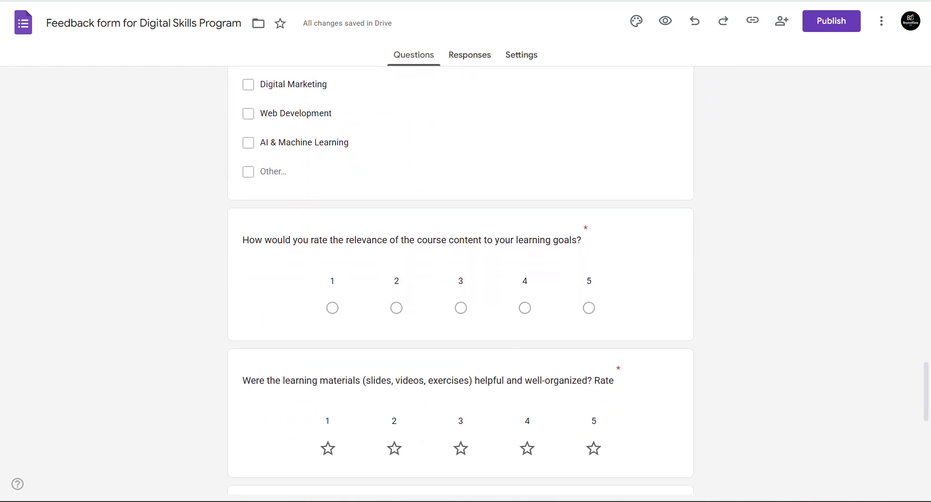
{"action": "scroll", "coordinate": [460, 280], "scroll_direction": "up", "scroll_amount": 12}
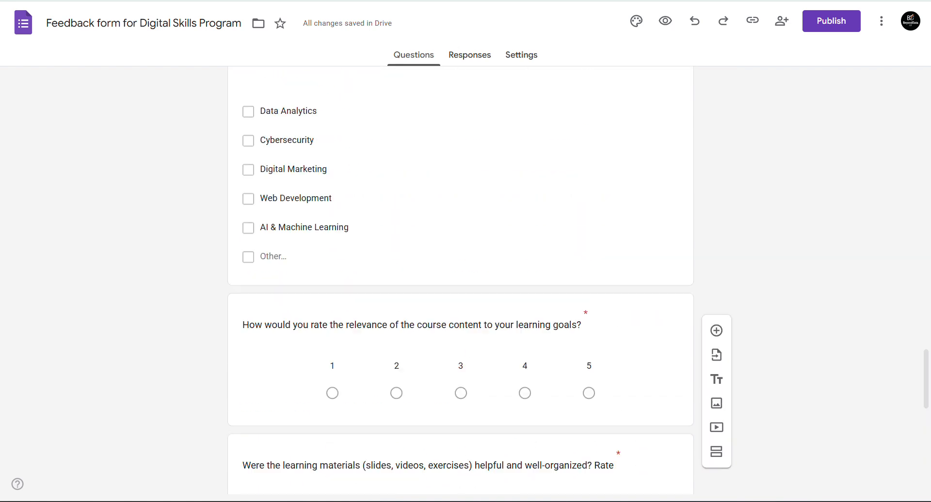
{"action": "scroll", "coordinate": [530, 395], "scroll_direction": "down", "scroll_amount": 1}
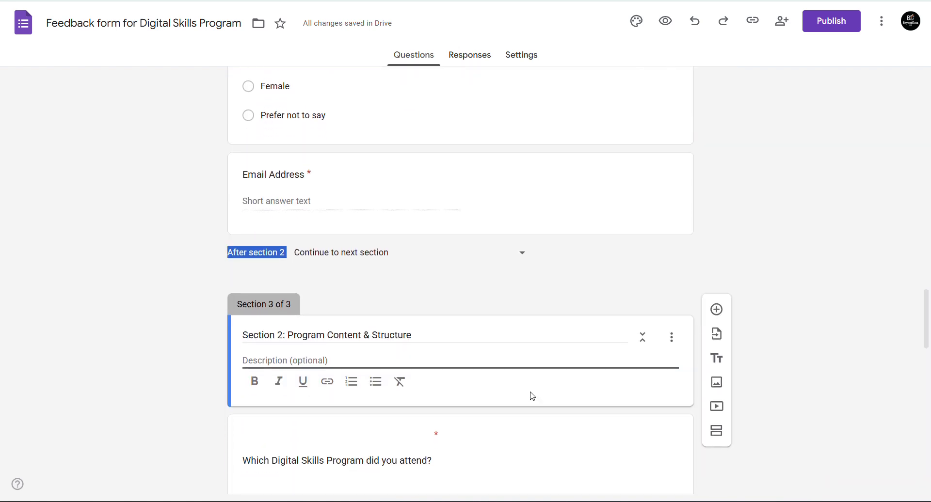
- After Email Address, add a section titled 'Determines your next step' containing a multiple-choice question
{"action": "left_click", "coordinate": [680, 201]}
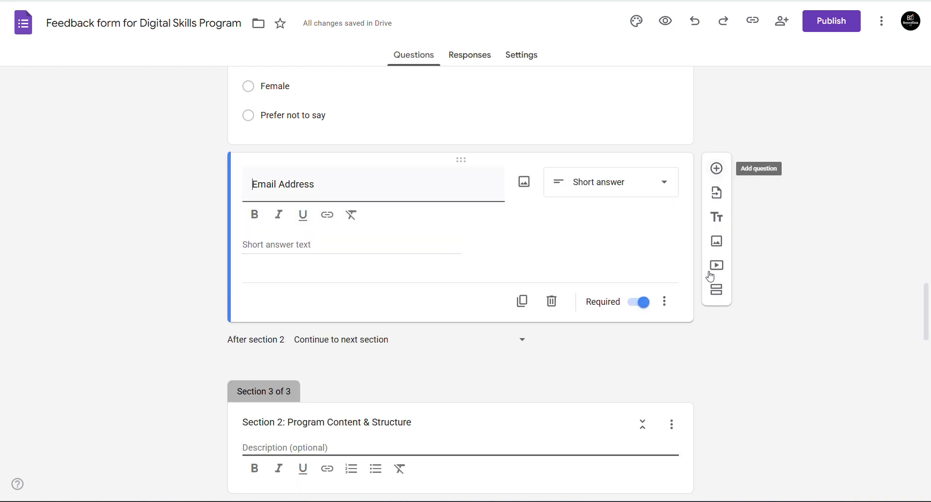
{"action": "left_click", "coordinate": [717, 290]}
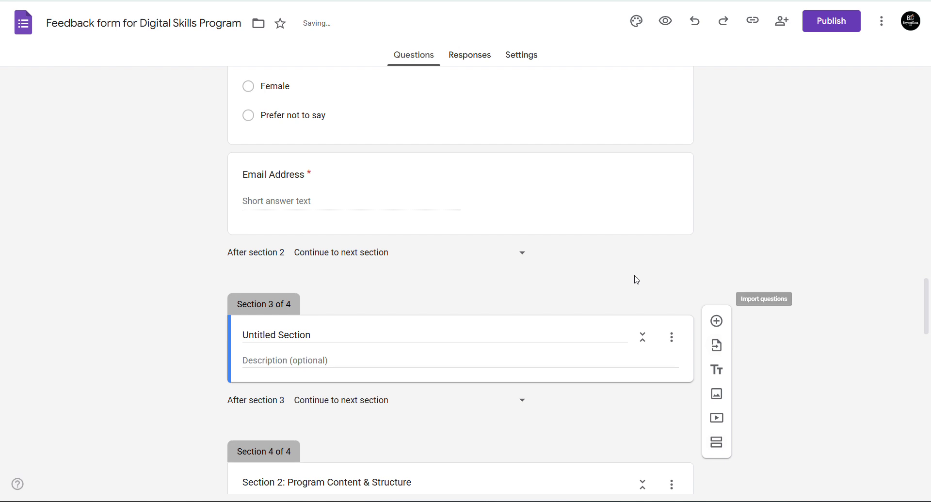
{"action": "left_click", "coordinate": [717, 322]}
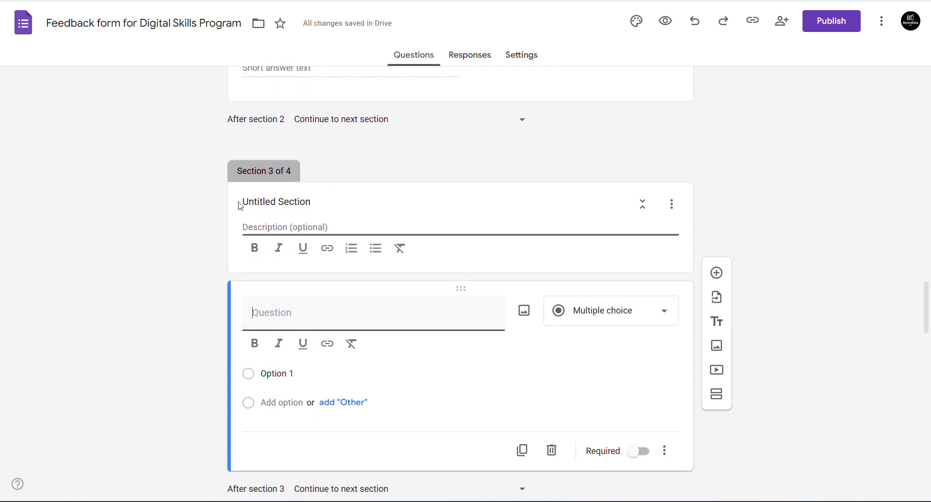
{"action": "left_click", "coordinate": [272, 202]}
{"action": "triple_click", "coordinate": [272, 203]}
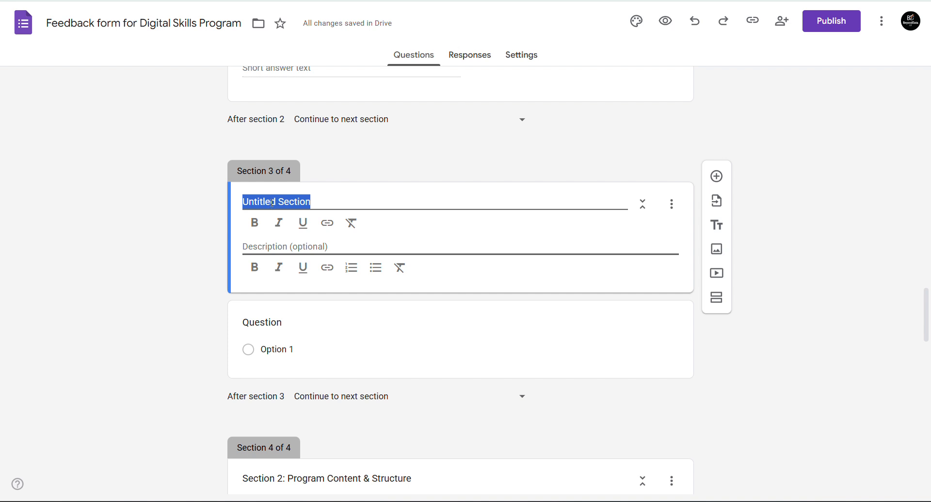
{"action": "type", "text": "Det"}
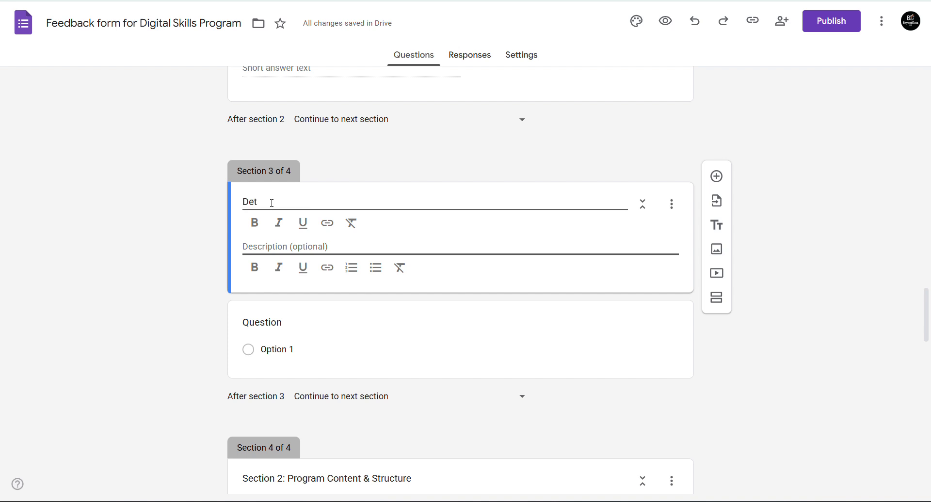
{"action": "type", "text": "ermines "}
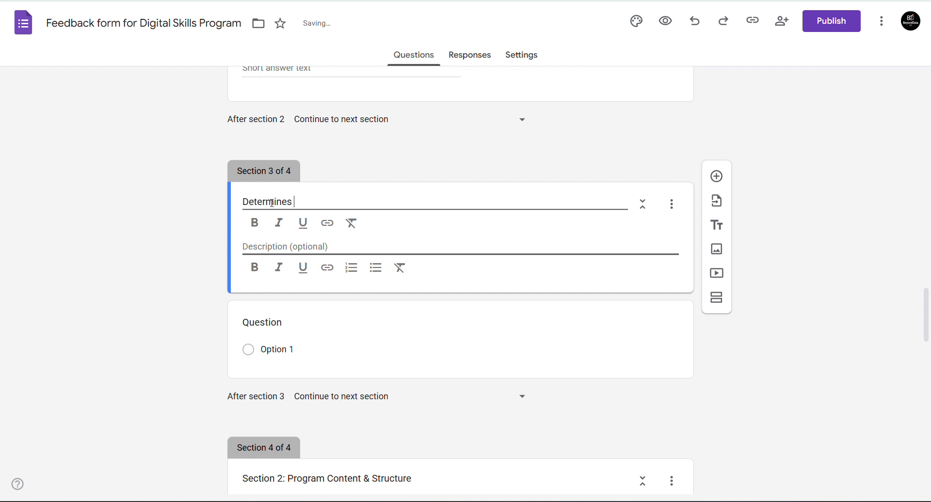
{"action": "type", "text": "your next step"}
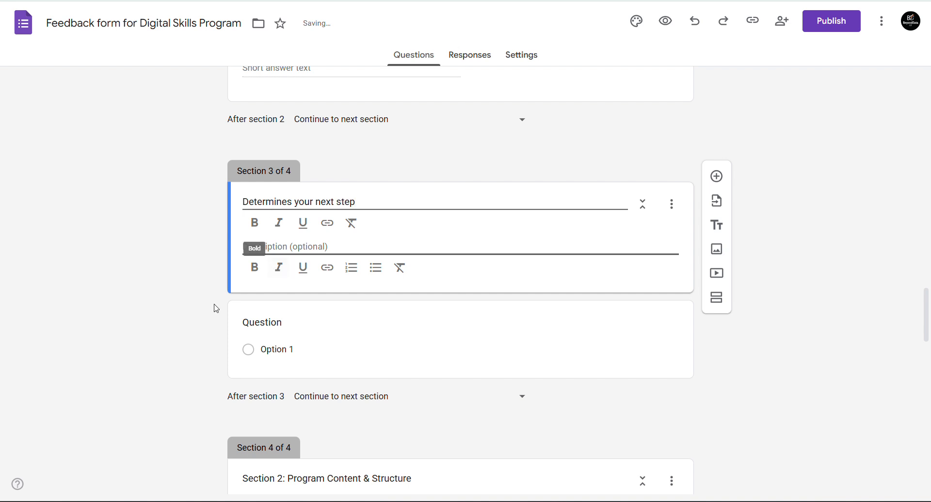
- Title the question 'Go to section', make its first option 'Program content', and add a second option
{"action": "left_click", "coordinate": [269, 326]}
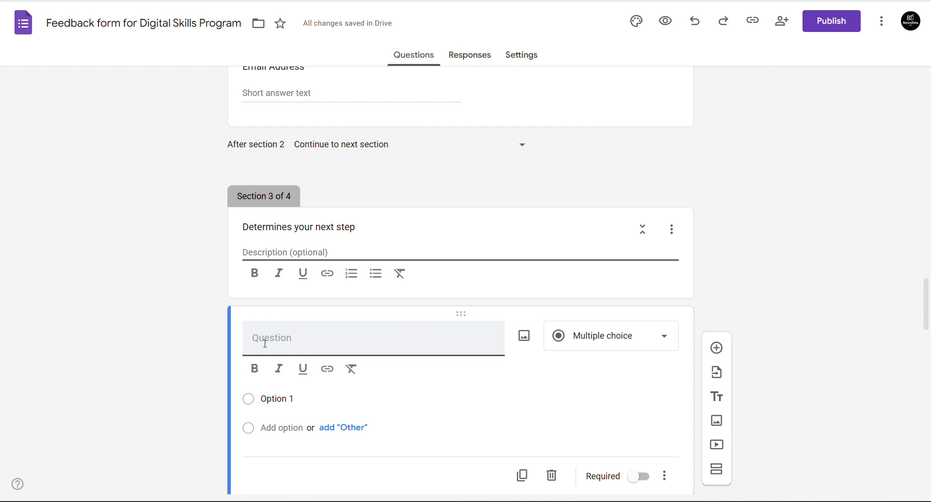
{"action": "scroll", "coordinate": [265, 344], "scroll_direction": "down", "scroll_amount": 3}
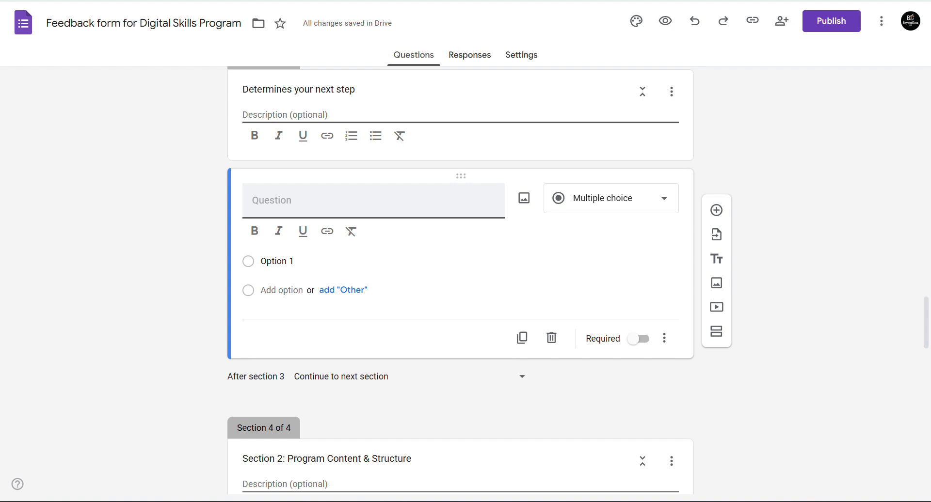
{"action": "type", "text": "Go to secti"}
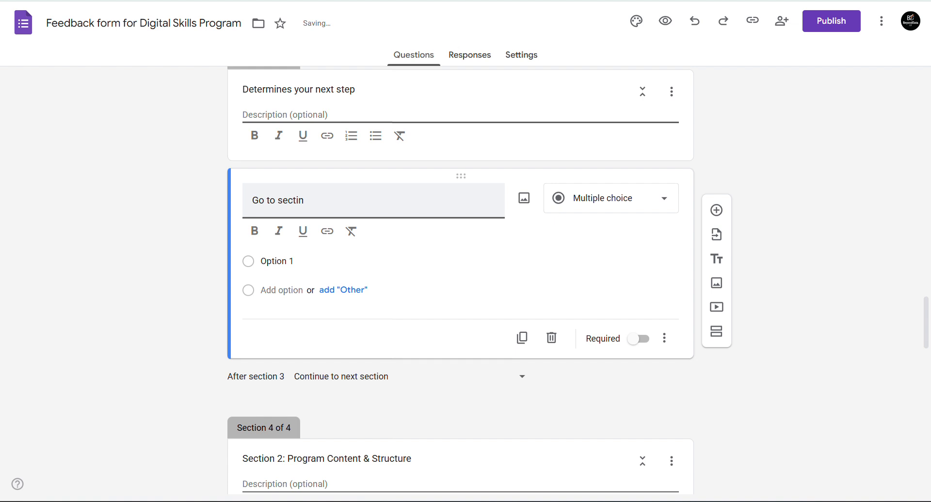
{"action": "type", "text": "on"}
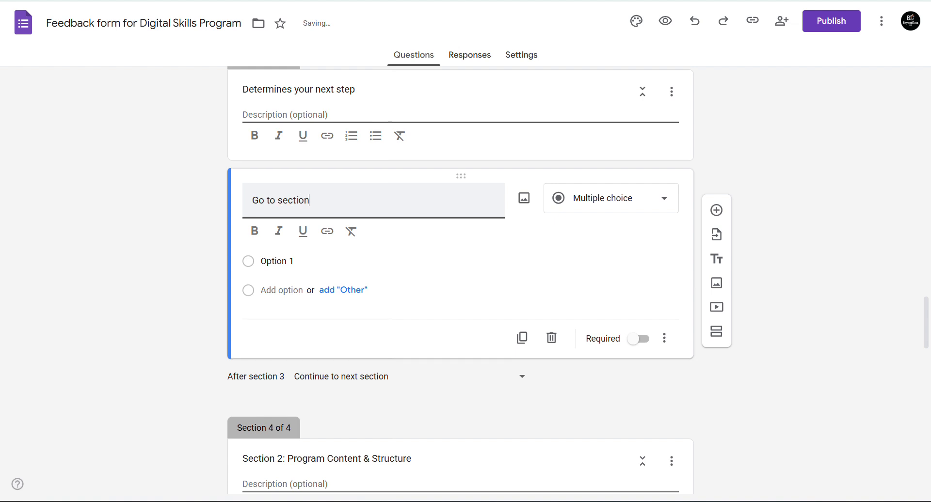
{"action": "left_click", "coordinate": [277, 261]}
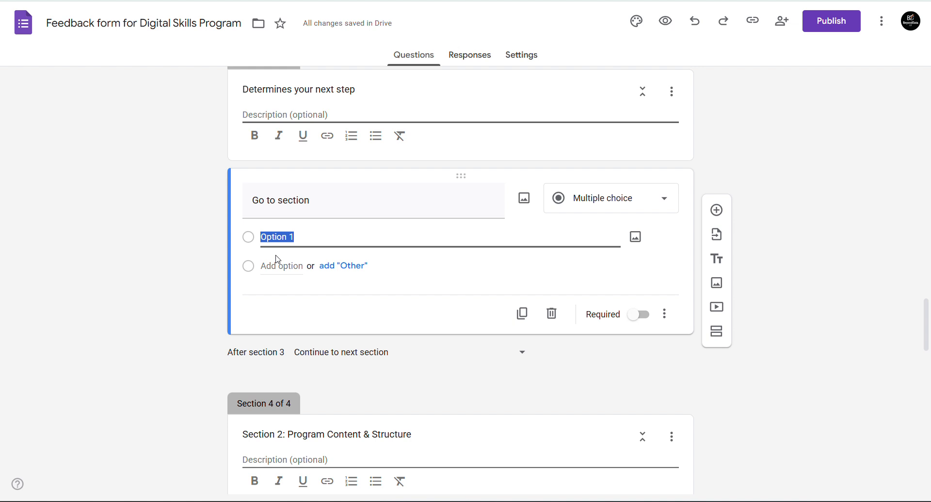
{"action": "type", "text": "Pr"}
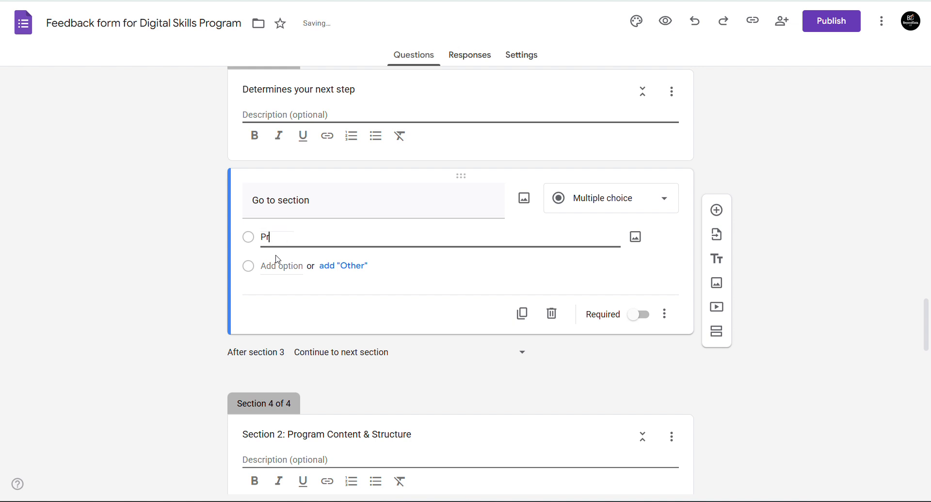
{"action": "type", "text": "ogram c"}
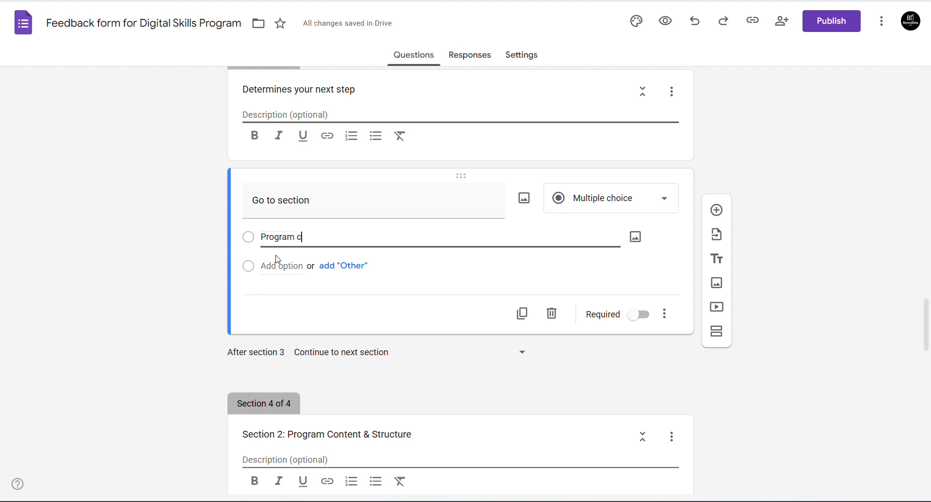
{"action": "type", "text": "ontent"}
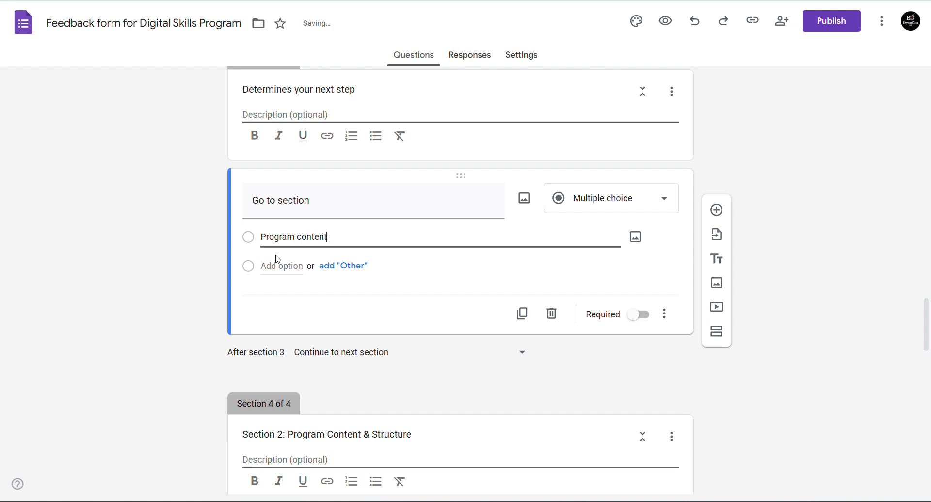
{"action": "scroll", "coordinate": [278, 260], "scroll_direction": "down", "scroll_amount": 1}
{"action": "key", "text": "Return"}
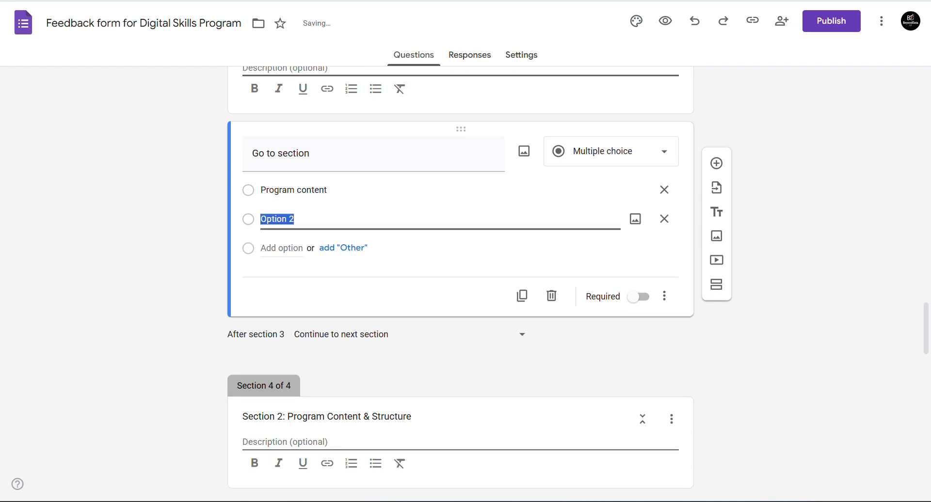
- Retitle the question 'DO you have any challenges'
{"action": "triple_click", "coordinate": [340, 162]}
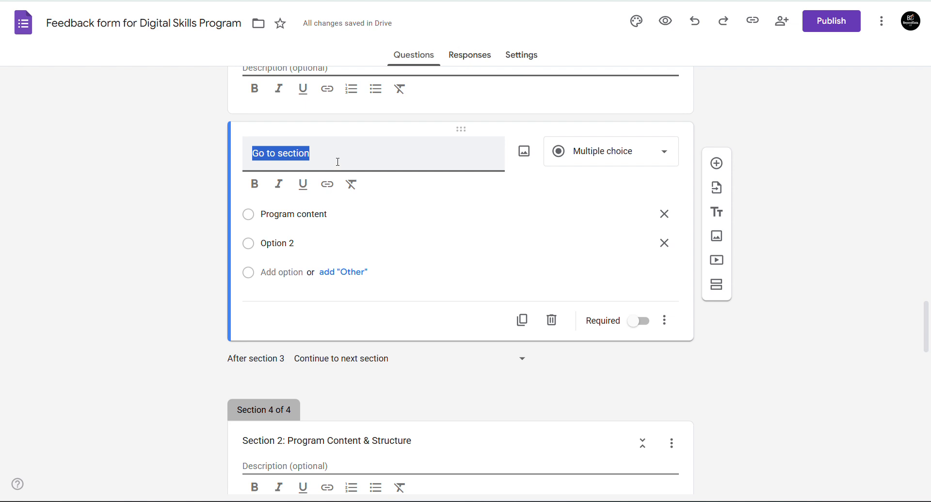
{"action": "scroll", "coordinate": [461, 242], "scroll_direction": "up", "scroll_amount": 8}
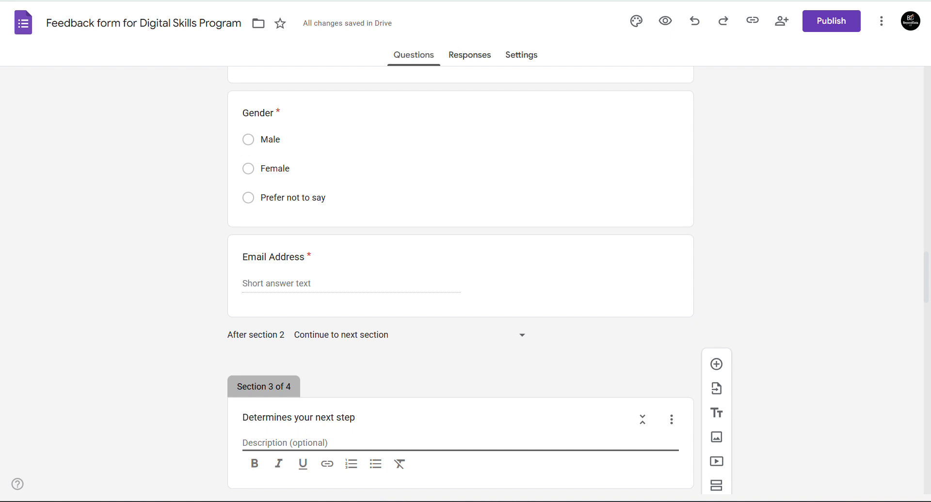
{"action": "scroll", "coordinate": [461, 281], "scroll_direction": "down", "scroll_amount": 8}
{"action": "scroll", "coordinate": [461, 281], "scroll_direction": "up", "scroll_amount": 2}
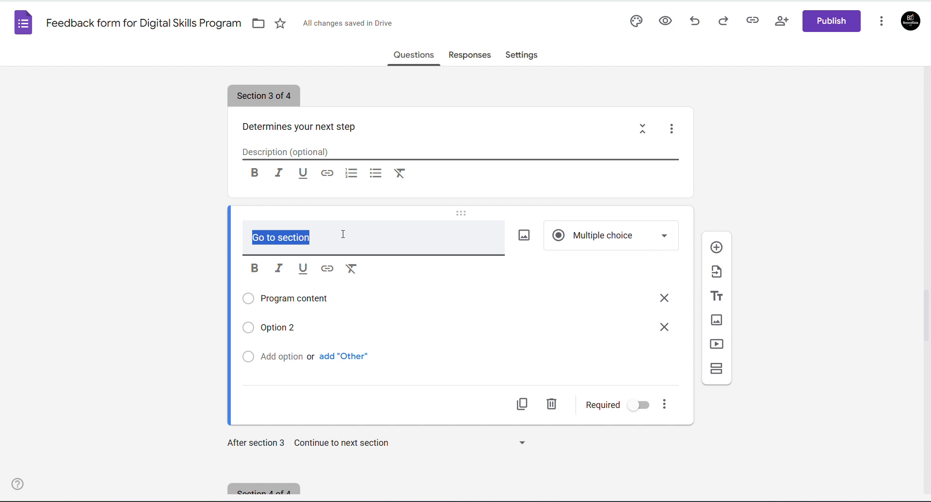
{"action": "type", "text": "YOur"}
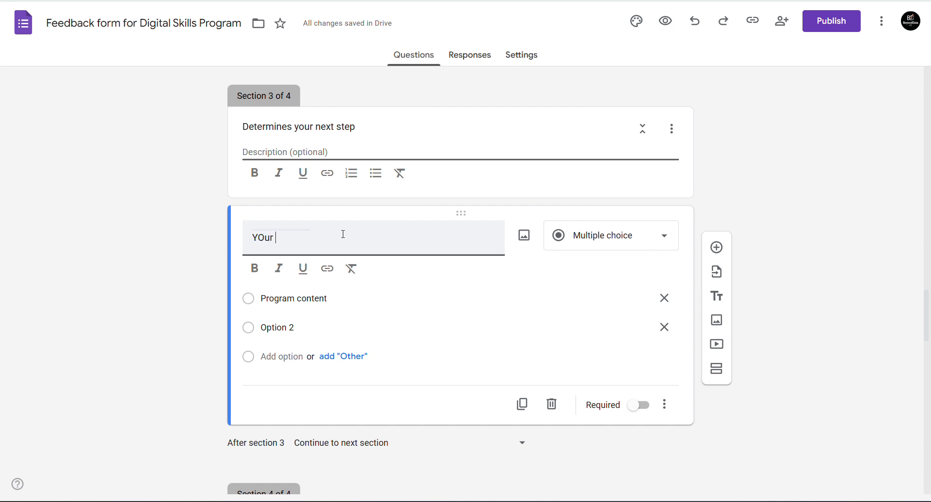
{"action": "key", "text": "BackSpace"}
{"action": "key", "text": "BackSpace"}
{"action": "key", "text": "BackSpace"}
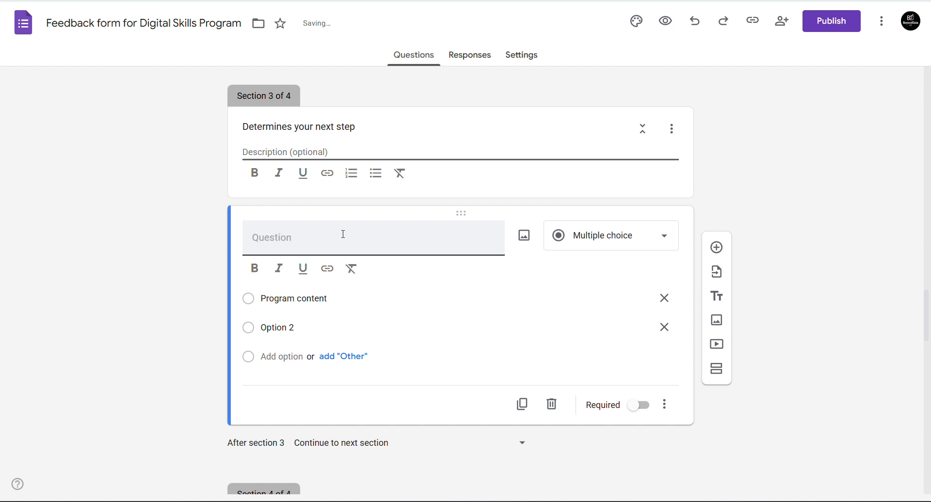
{"action": "type", "text": "DO you have "}
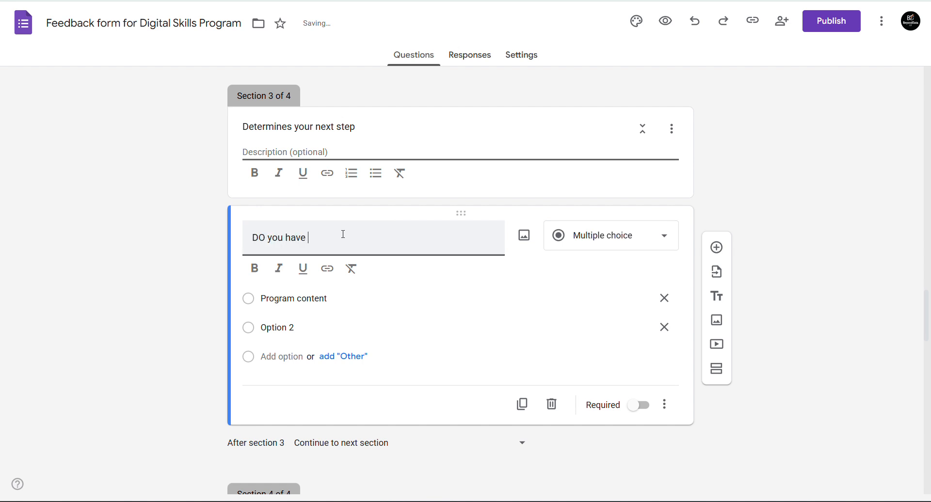
{"action": "type", "text": "any challenges"}
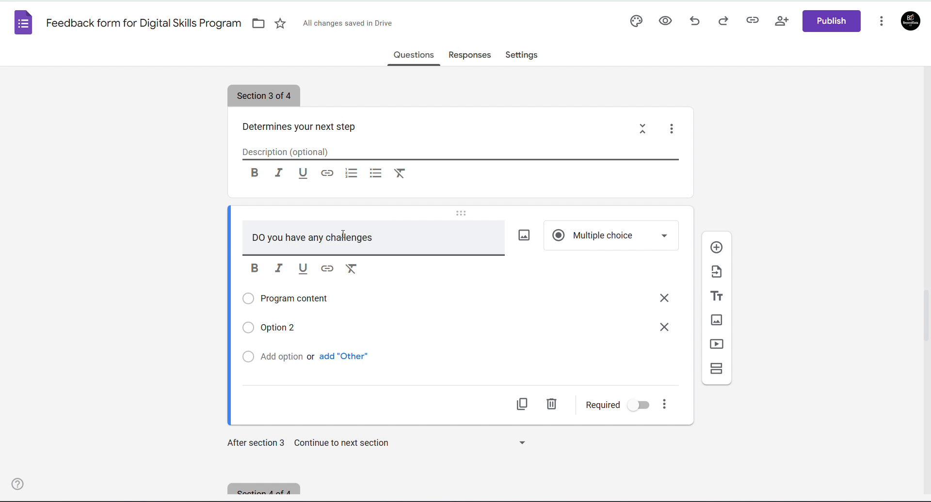
{"action": "scroll", "coordinate": [344, 236], "scroll_direction": "down", "scroll_amount": 3}
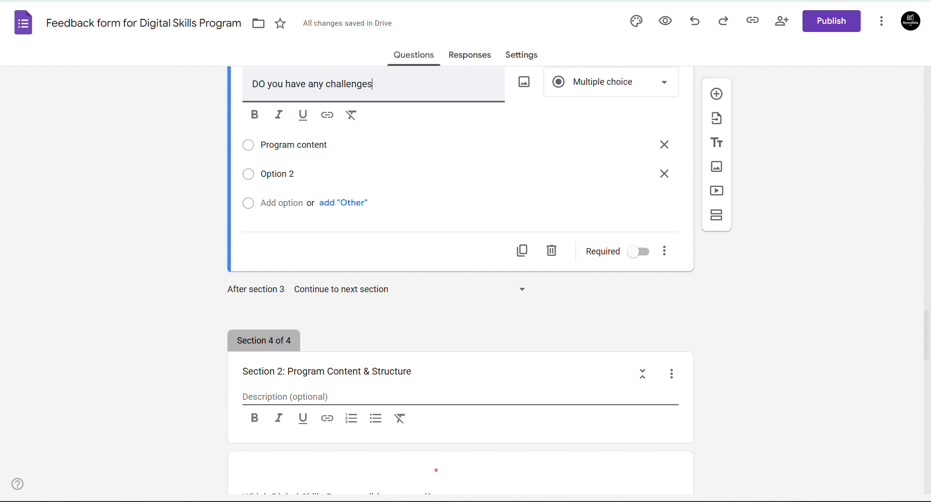
{"action": "left_click", "coordinate": [294, 145]}
- Enter Yes as the first option and No as the second, then scroll through the form
{"action": "type", "text": "Yes"}
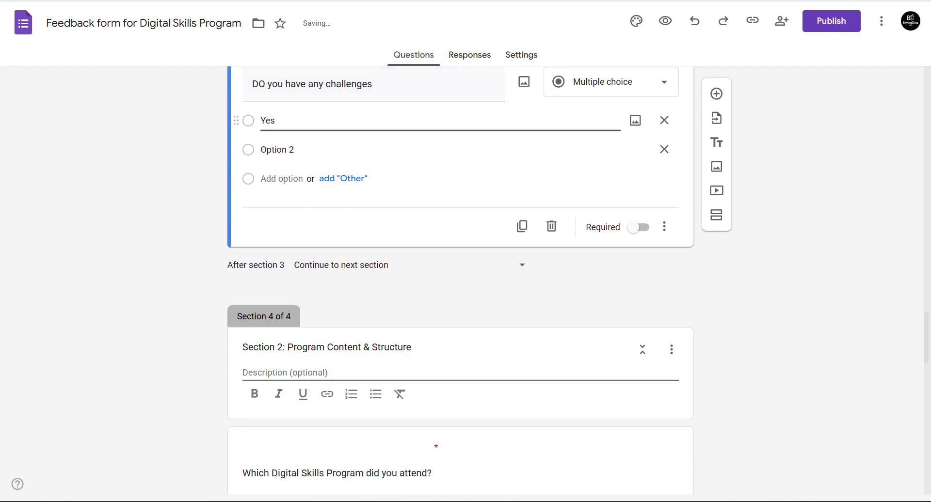
{"action": "left_click", "coordinate": [277, 149]}
{"action": "type", "text": "No"}
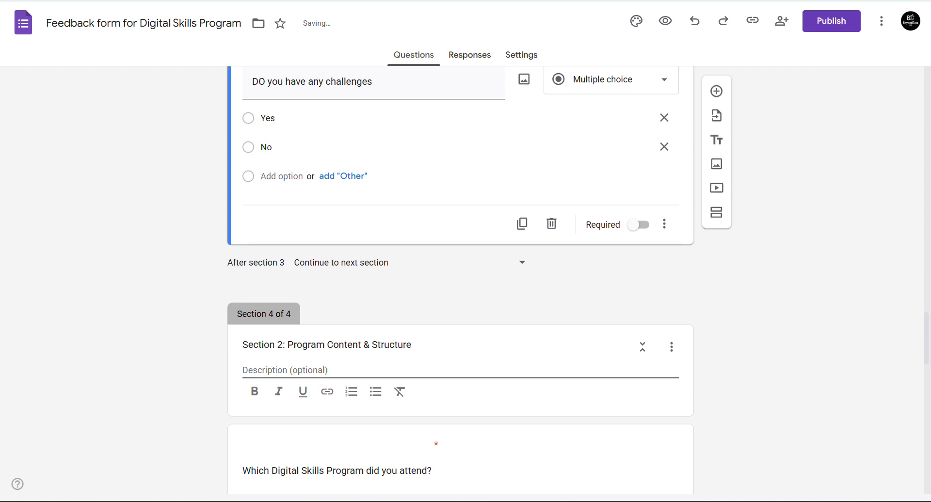
{"action": "scroll", "coordinate": [461, 276], "scroll_direction": "down", "scroll_amount": 4}
{"action": "scroll", "coordinate": [461, 277], "scroll_direction": "down", "scroll_amount": 15}
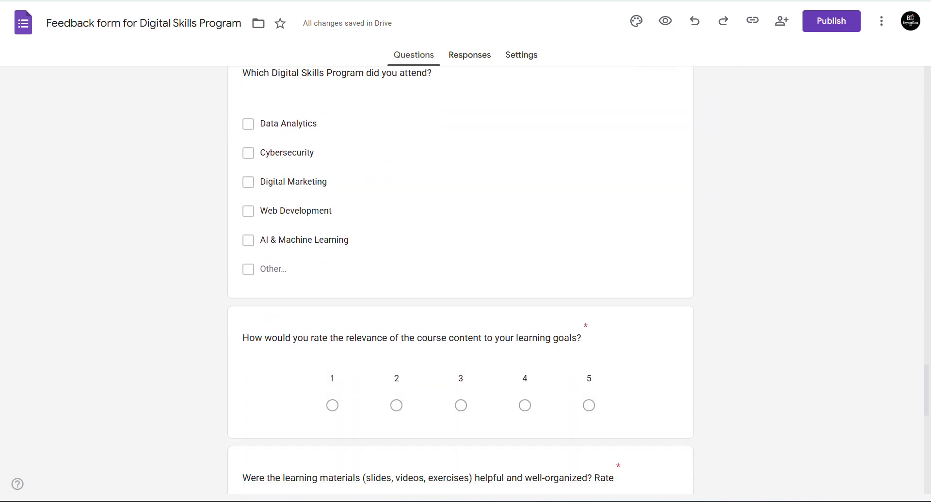
{"action": "scroll", "coordinate": [460, 276], "scroll_direction": "up", "scroll_amount": 15}
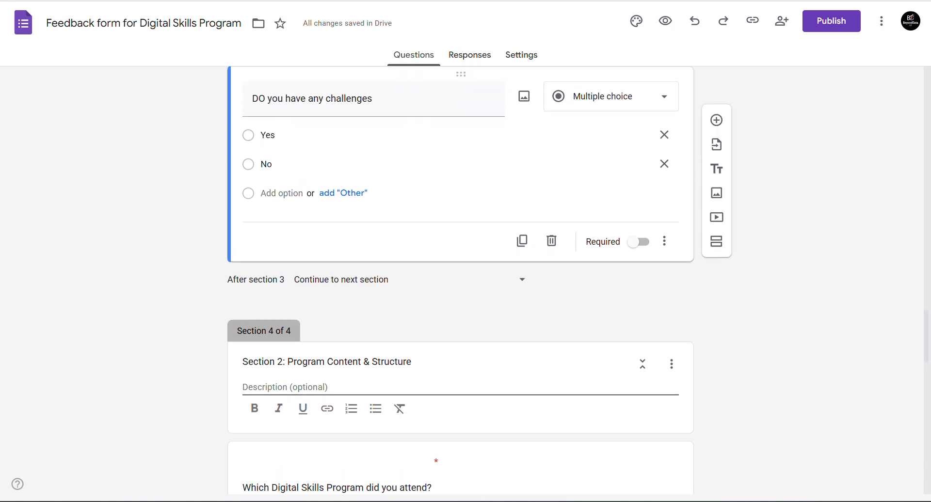
{"action": "scroll", "coordinate": [460, 276], "scroll_direction": "down", "scroll_amount": 7}
{"action": "scroll", "coordinate": [461, 277], "scroll_direction": "down", "scroll_amount": 10}
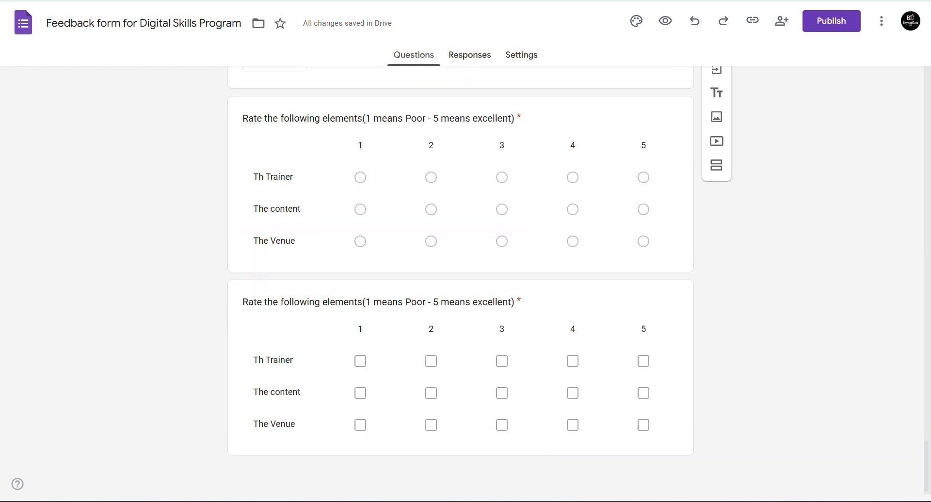
{"action": "scroll", "coordinate": [461, 276], "scroll_direction": "up", "scroll_amount": 12}
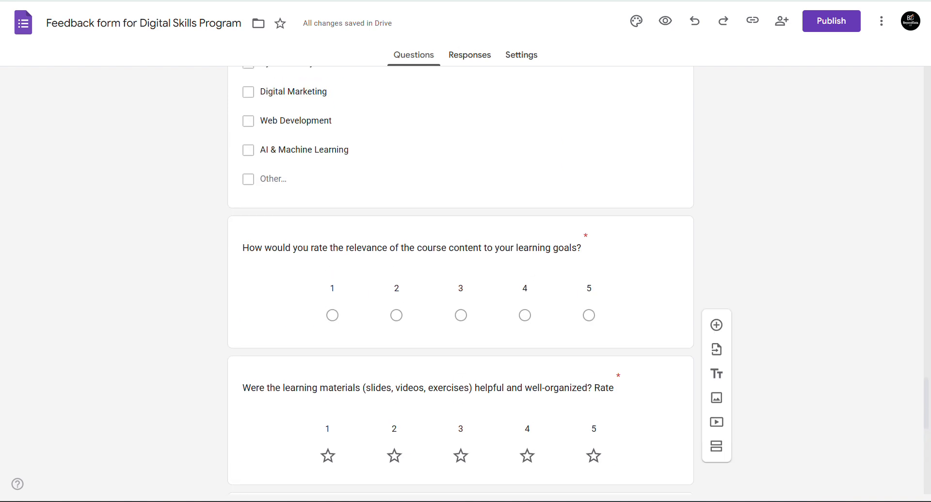
{"action": "scroll", "coordinate": [461, 277], "scroll_direction": "up", "scroll_amount": 8}
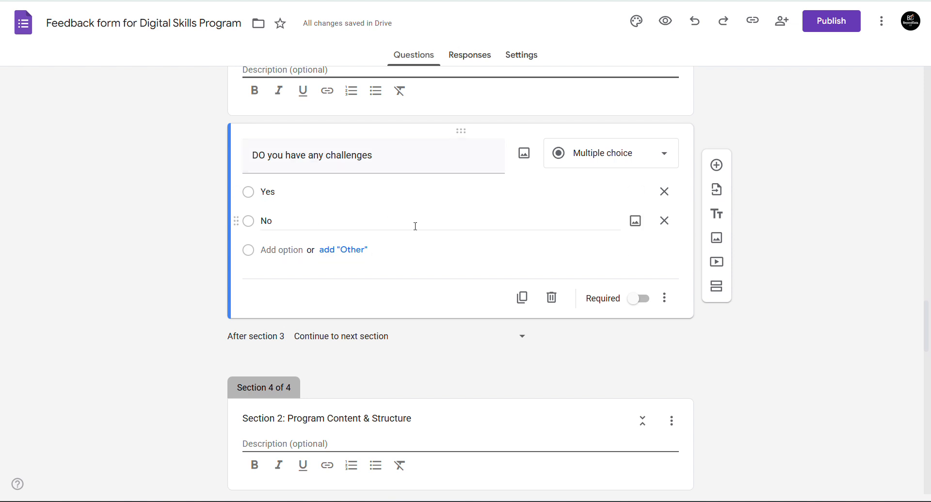
- Make the challenges question required and enable 'Go to section based on answer'
{"action": "left_click", "coordinate": [639, 299]}
{"action": "left_click", "coordinate": [665, 299]}
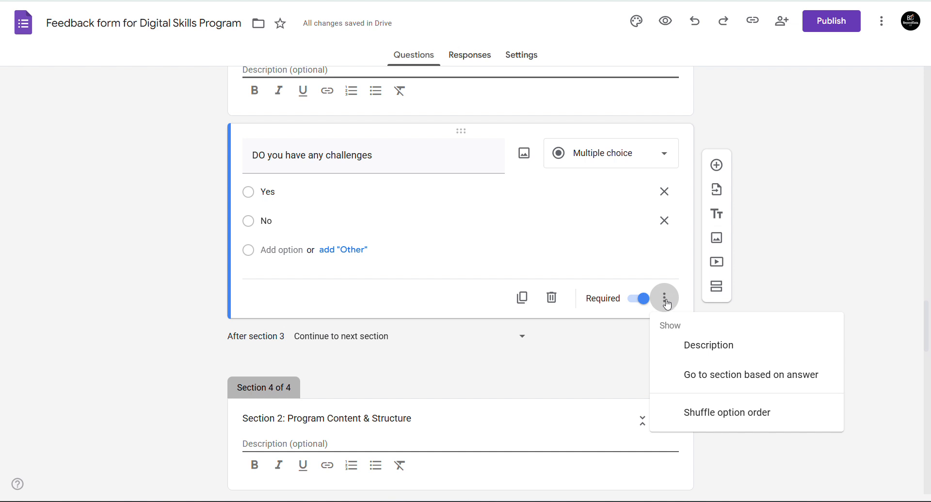
{"action": "left_click", "coordinate": [718, 375]}
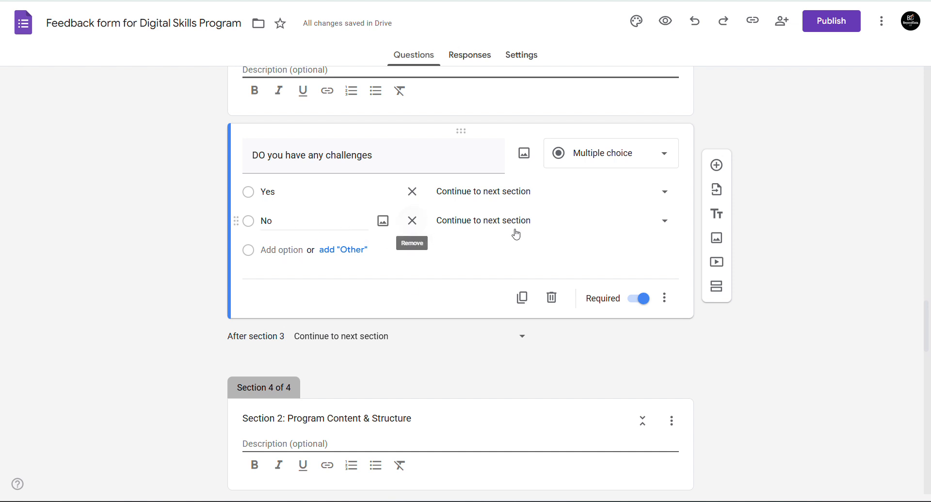
- Route No to Submit form and Yes to section 4, Program Content & Structure
{"action": "left_click", "coordinate": [556, 228]}
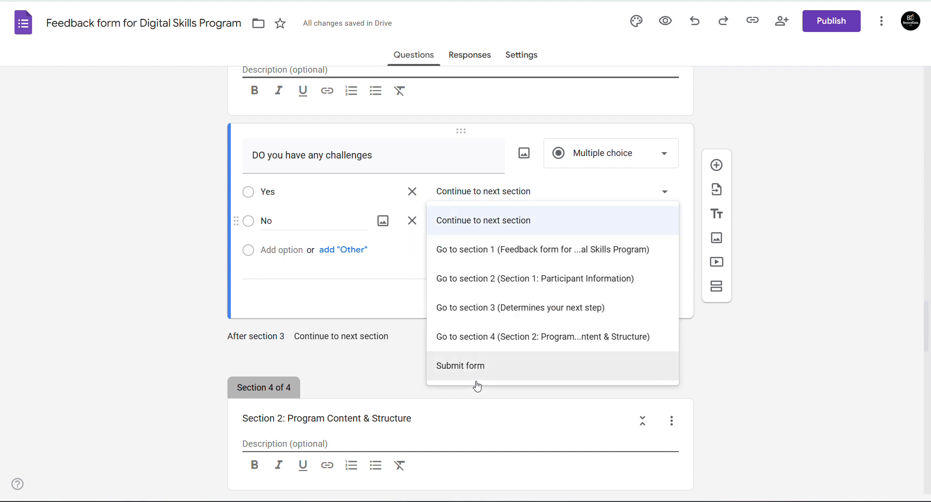
{"action": "left_click", "coordinate": [458, 374]}
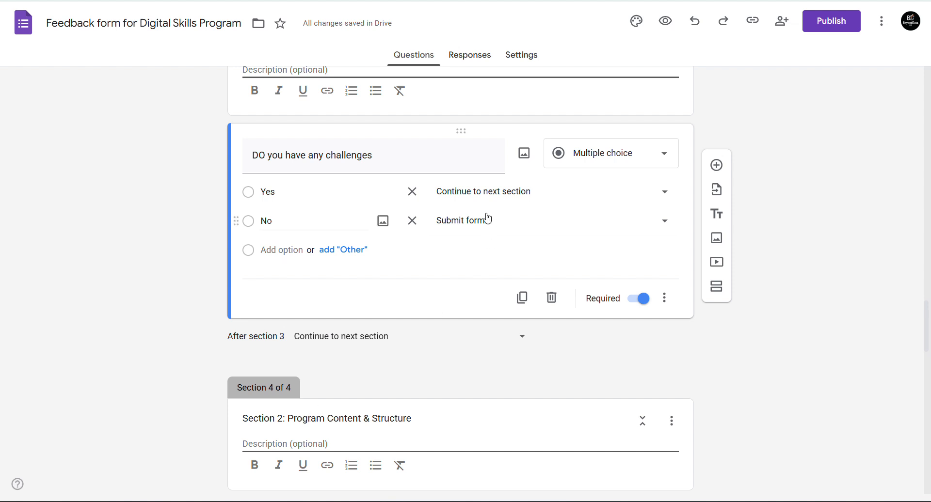
{"action": "left_click", "coordinate": [531, 195]}
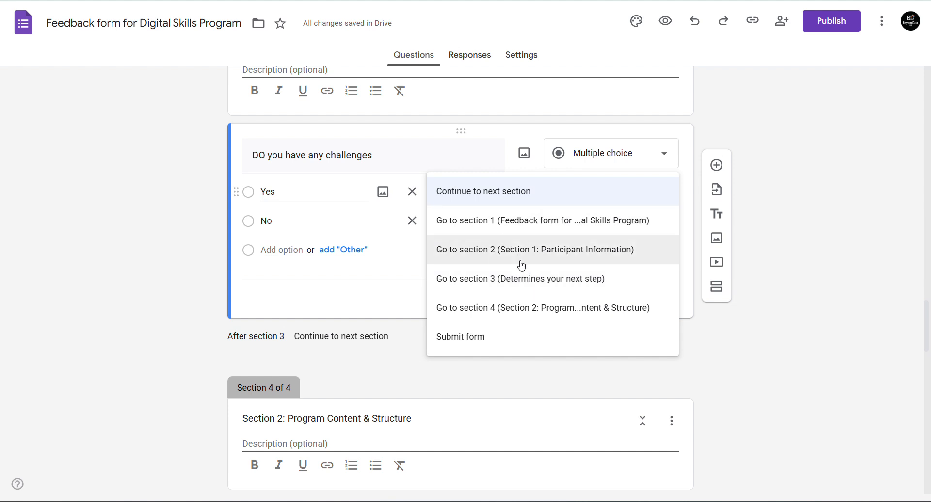
{"action": "left_click", "coordinate": [529, 313]}
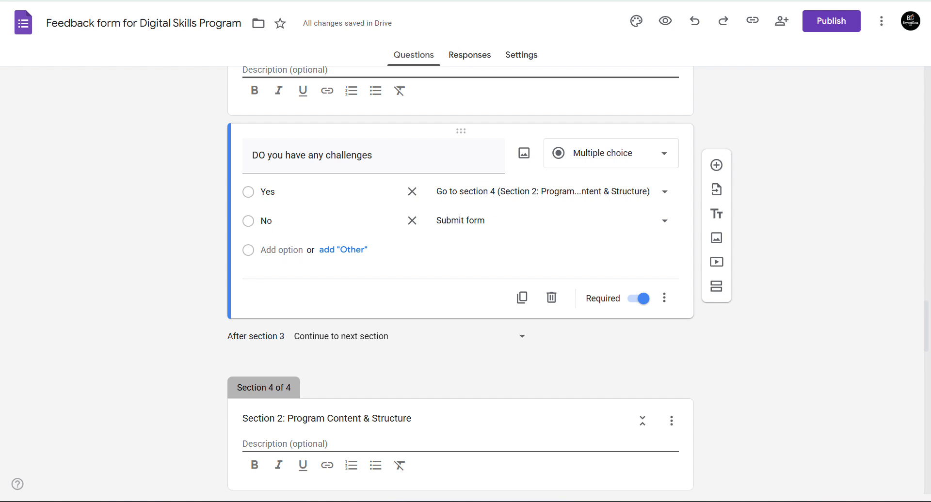
{"action": "key", "text": "ctrl+Tab"}
{"action": "key", "text": "ctrl+shift+Tab"}
- Publish the form and copy its shortened responder link
{"action": "left_click", "coordinate": [844, 26]}
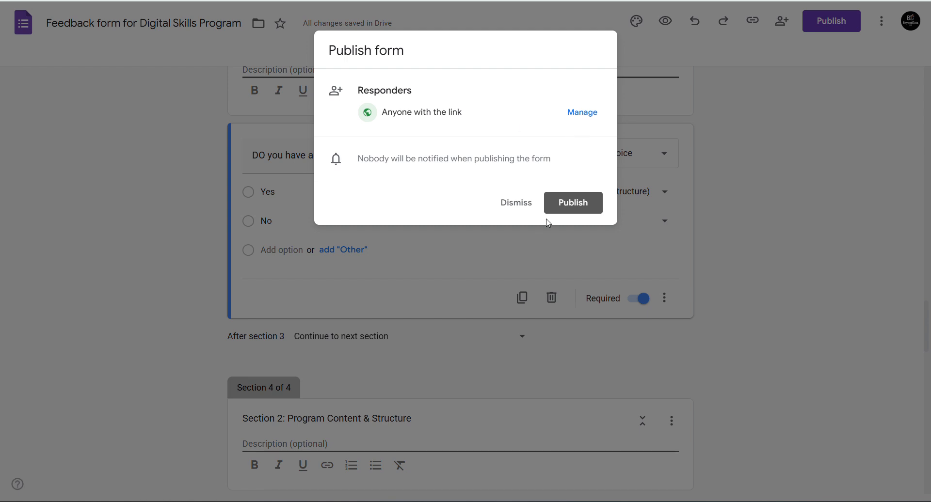
{"action": "left_click", "coordinate": [566, 212]}
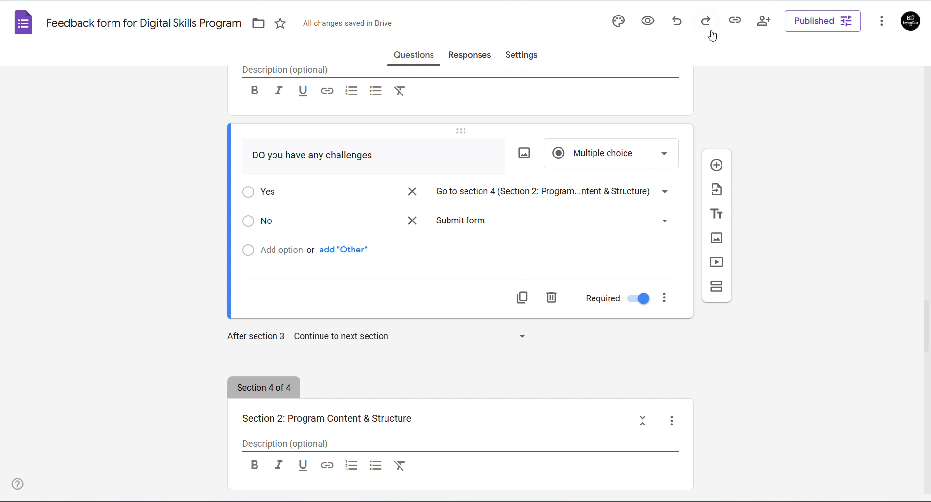
{"action": "left_click", "coordinate": [735, 25]}
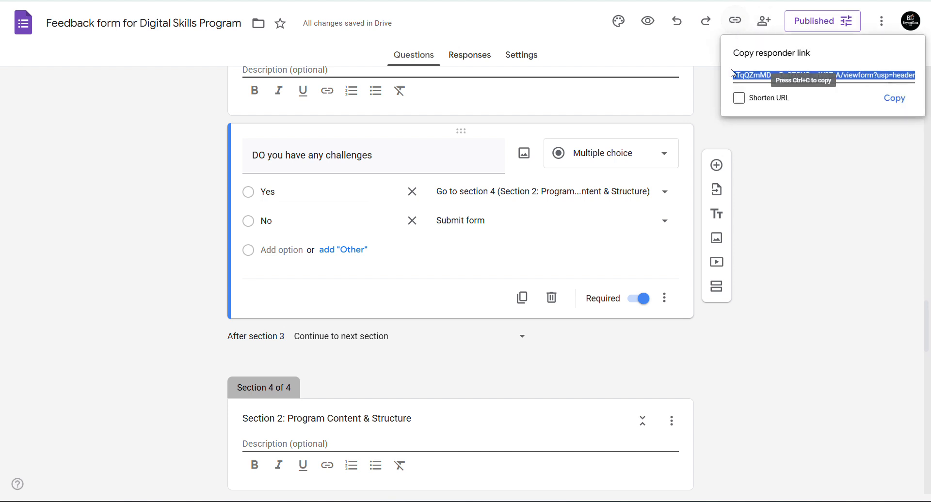
{"action": "left_click", "coordinate": [739, 99]}
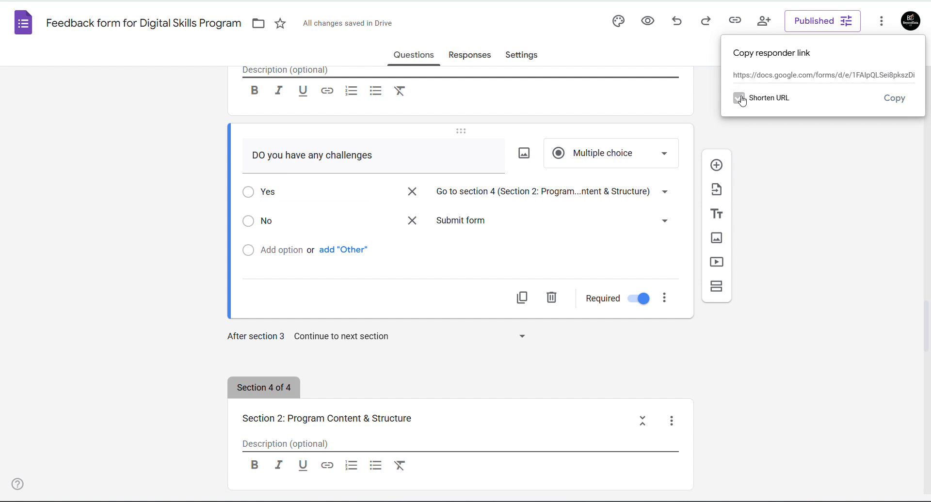
{"action": "left_click", "coordinate": [895, 99]}
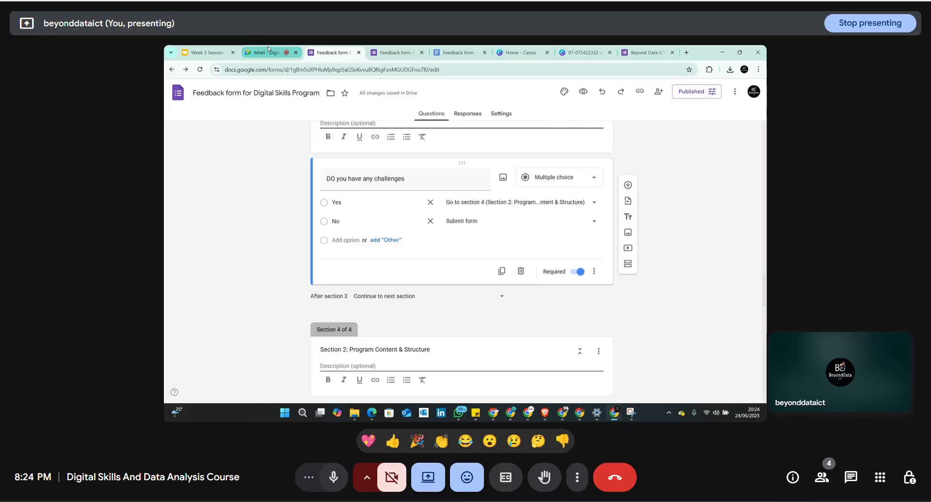
{"action": "left_click", "coordinate": [269, 51]}
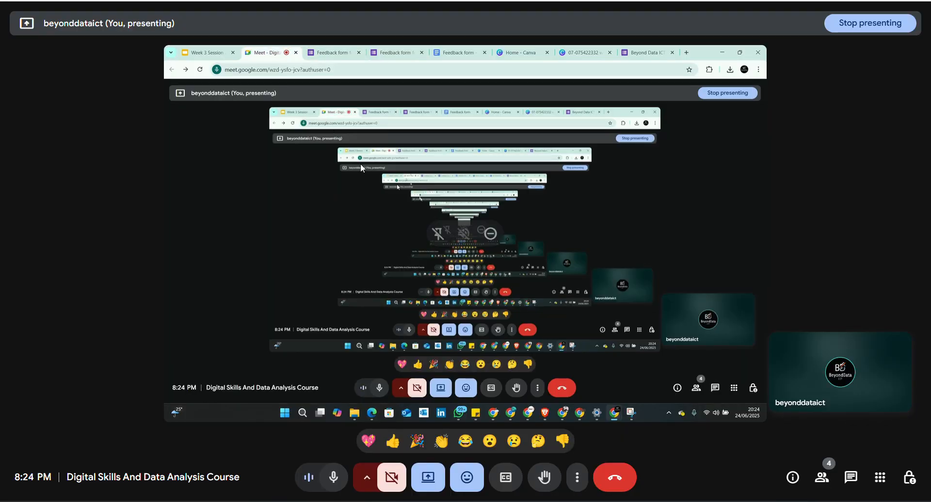
- Paste the short form link into the Meet in-call chat and send it
{"action": "left_click", "coordinate": [857, 480]}
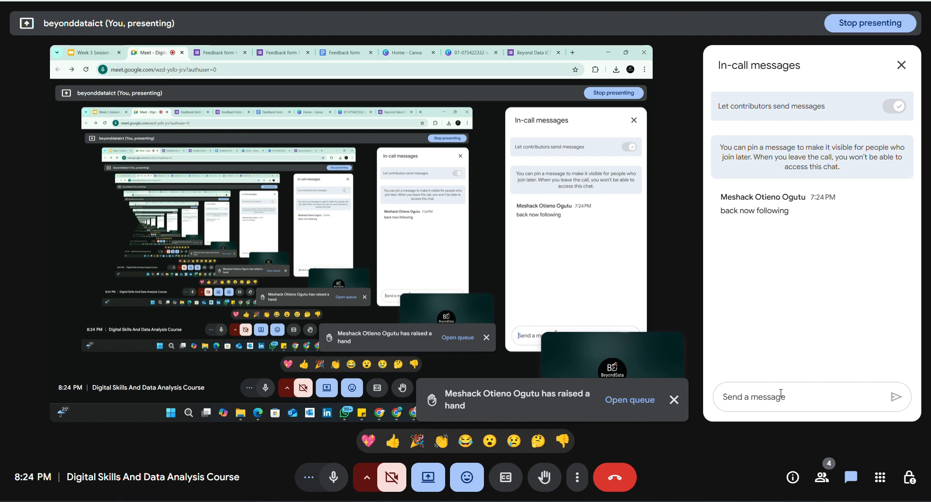
{"action": "key", "text": "ctrl+v"}
{"action": "key", "text": "Return"}
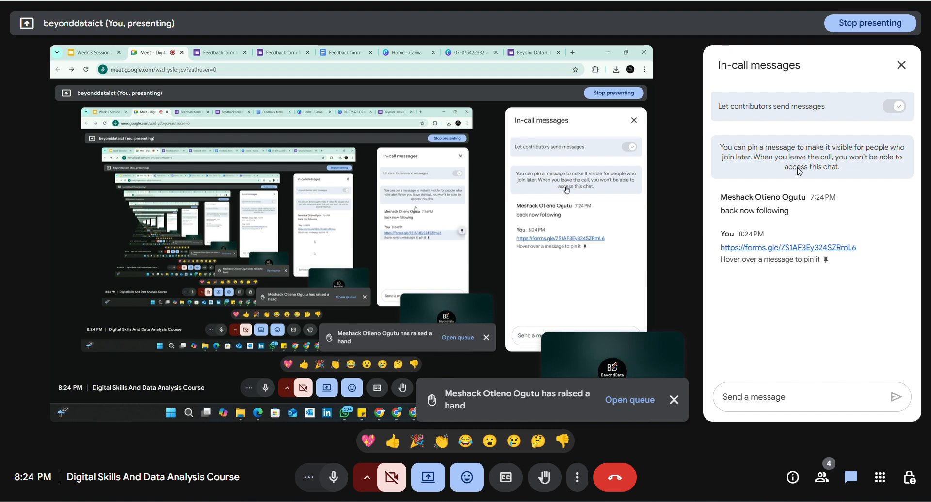
{"action": "left_click", "coordinate": [903, 66]}
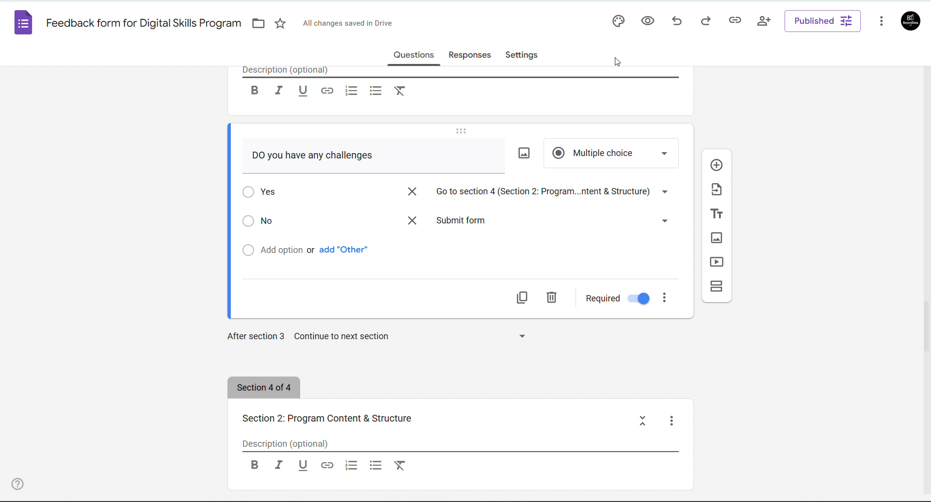
- Check the responder link popup twice, then bring up the form's sharing settings
{"action": "left_click", "coordinate": [733, 22]}
{"action": "left_click", "coordinate": [800, 143]}
{"action": "left_click", "coordinate": [736, 22]}
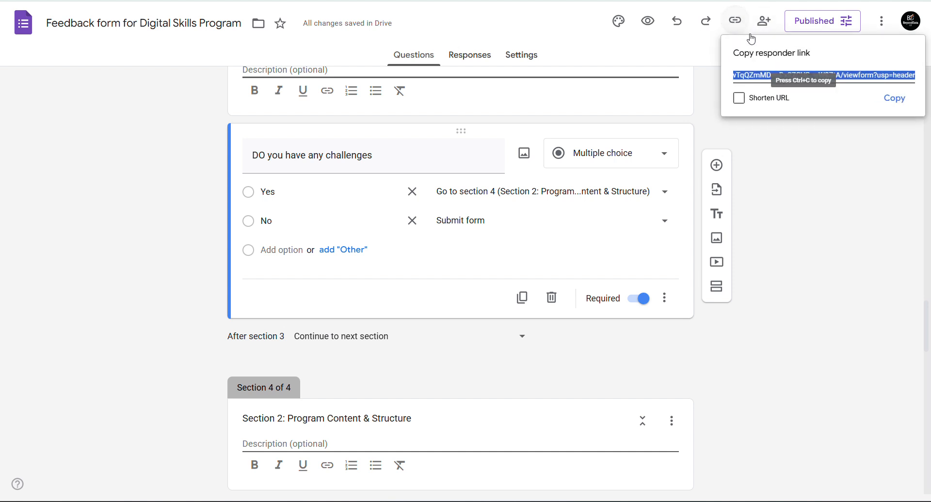
{"action": "left_click", "coordinate": [808, 139]}
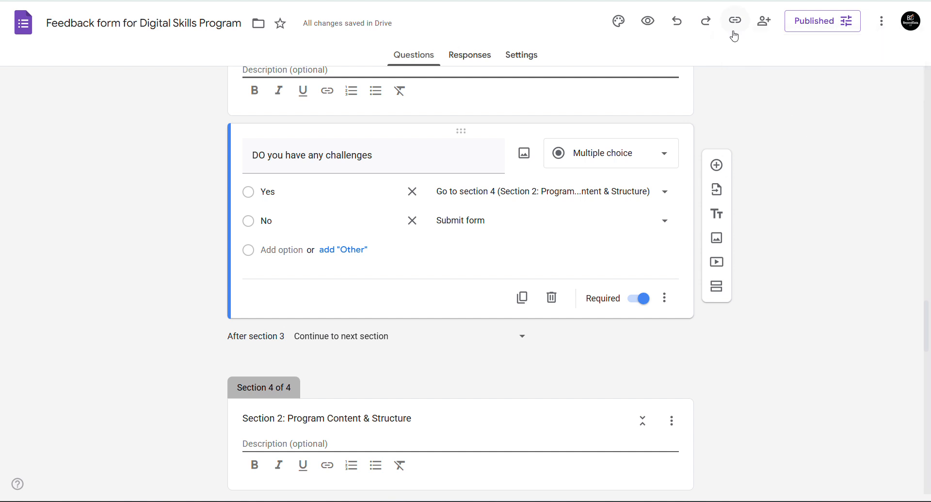
{"action": "left_click", "coordinate": [763, 24]}
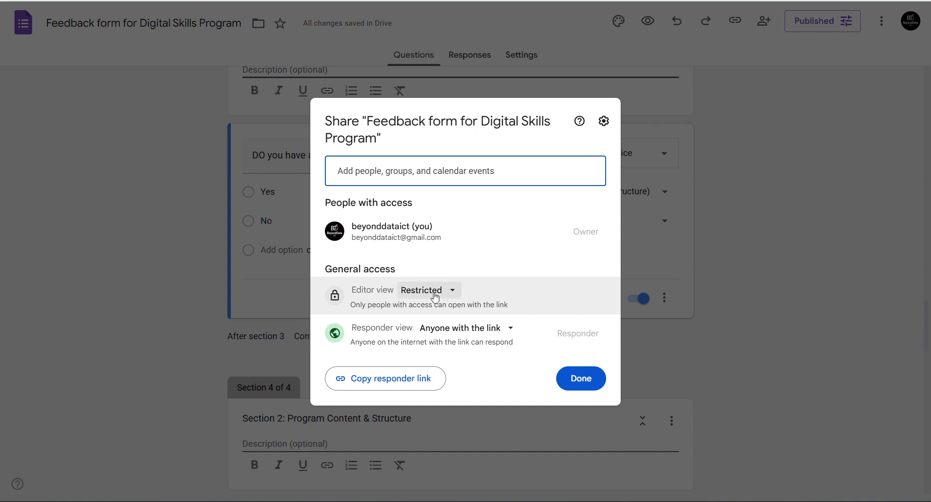
- Add a suggested contact as Editor and send the sharing invitation
{"action": "left_click", "coordinate": [405, 172]}
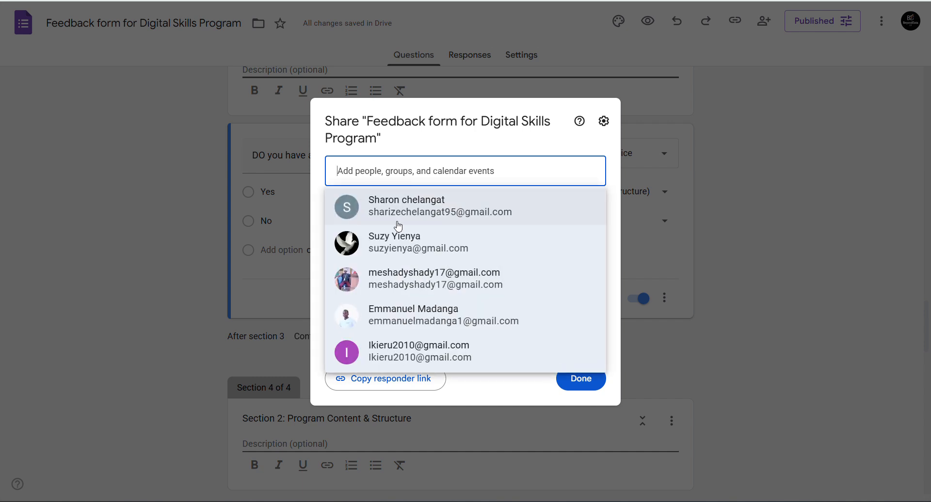
{"action": "left_click", "coordinate": [370, 286]}
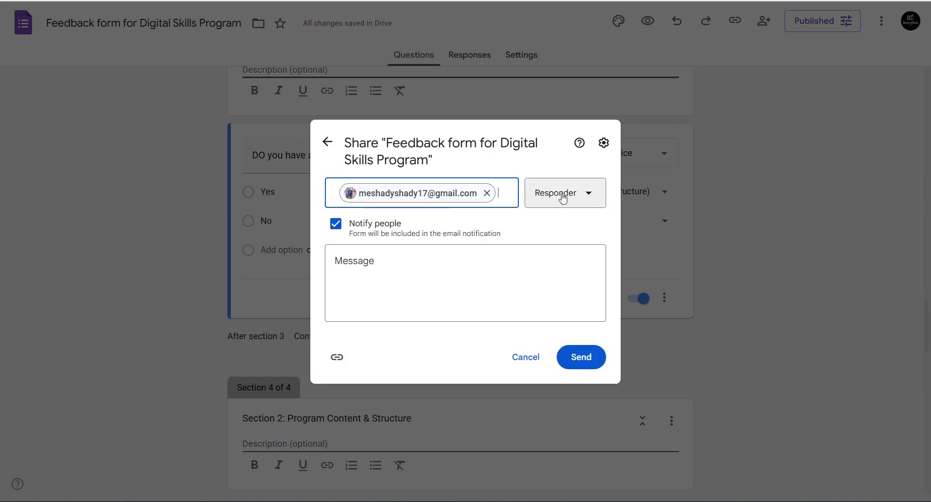
{"action": "left_click", "coordinate": [587, 196]}
{"action": "left_click", "coordinate": [540, 261]}
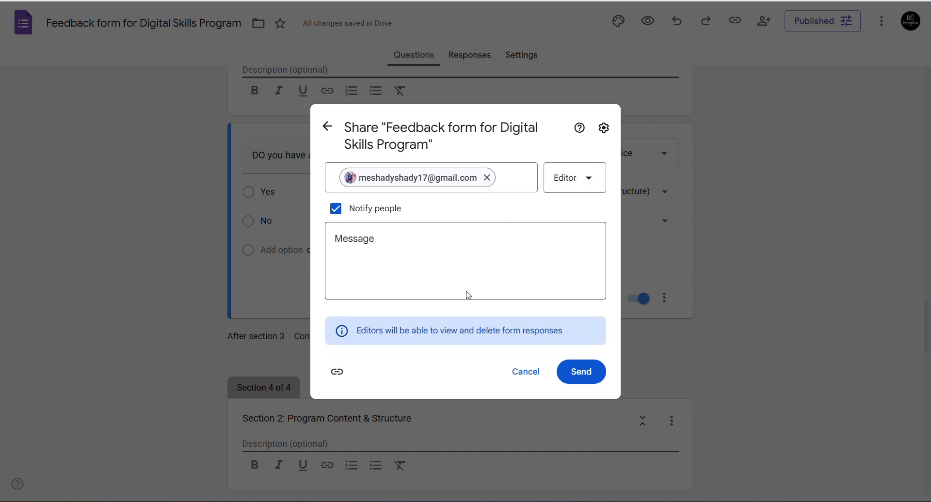
{"action": "left_click", "coordinate": [588, 376]}
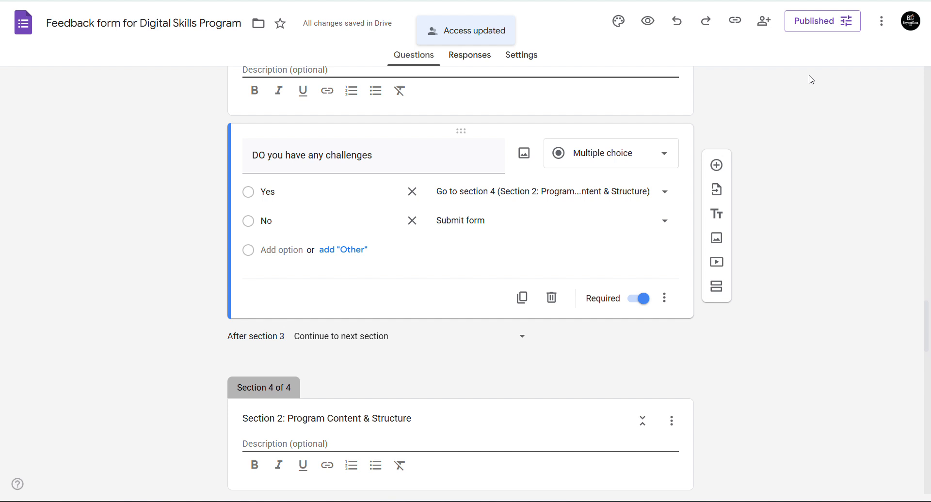
{"action": "left_click", "coordinate": [760, 30]}
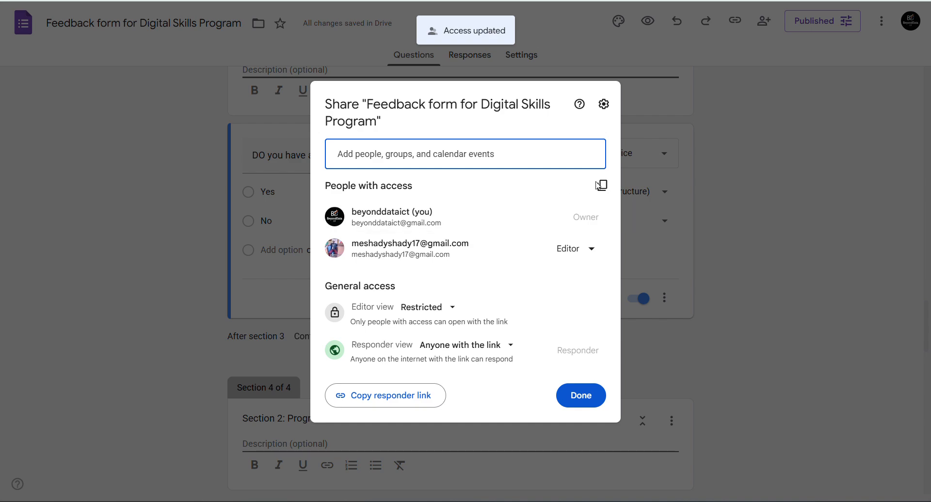
{"action": "left_click", "coordinate": [723, 170]}
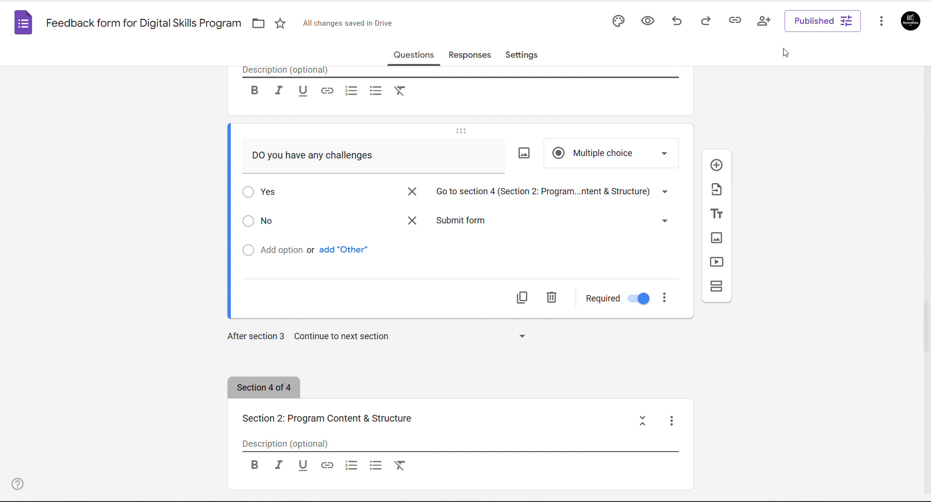
{"action": "left_click", "coordinate": [762, 25]}
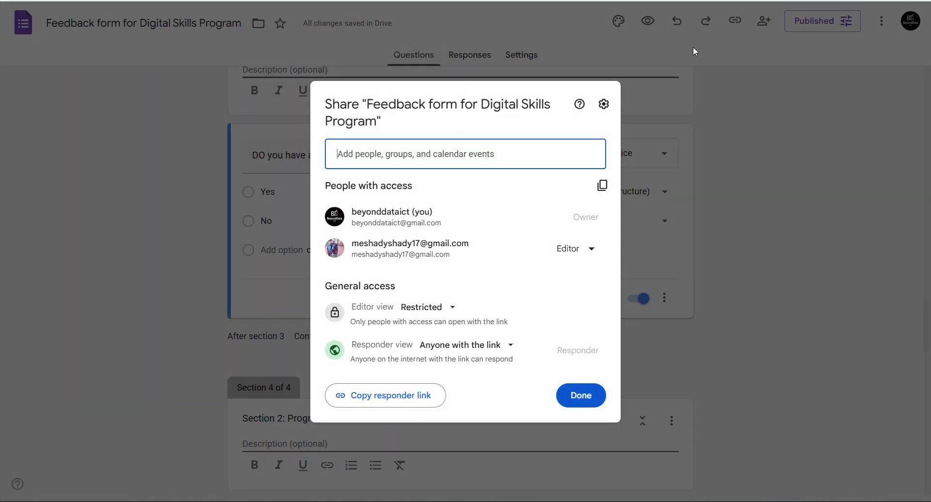
{"action": "left_click", "coordinate": [789, 123]}
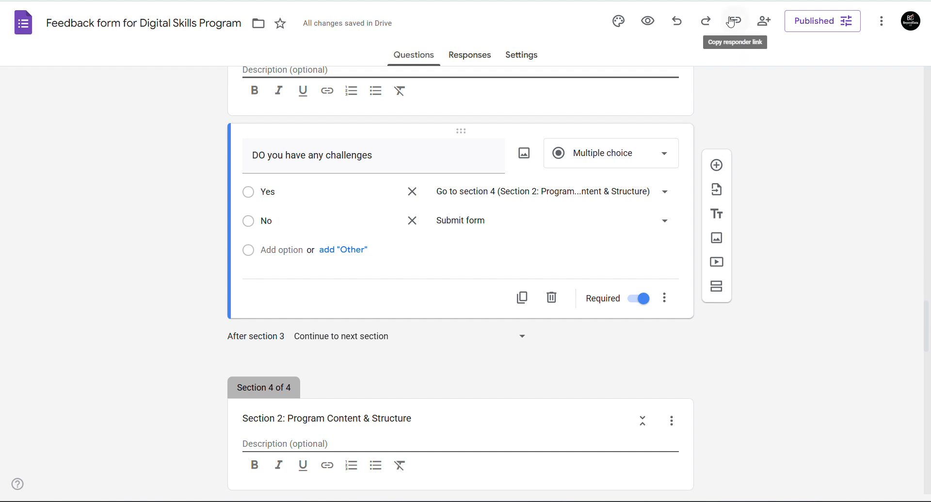
{"action": "left_click", "coordinate": [762, 21]}
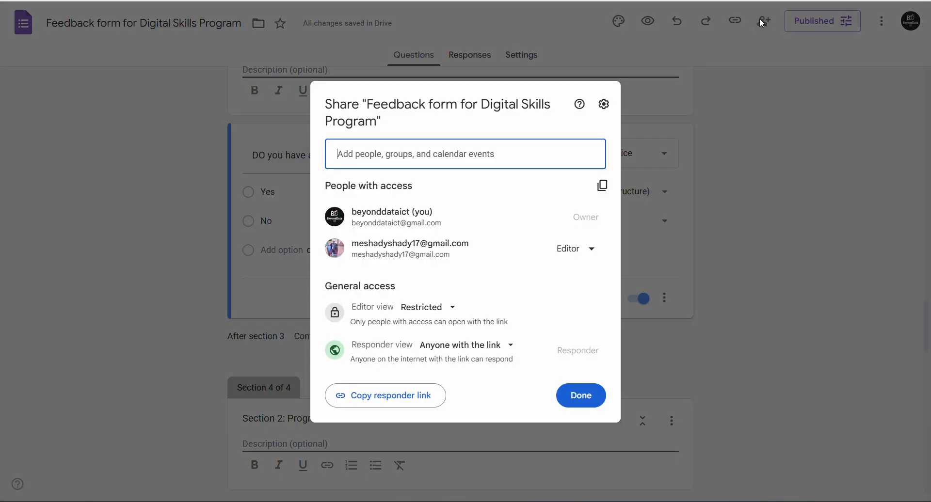
{"action": "left_click", "coordinate": [563, 251]}
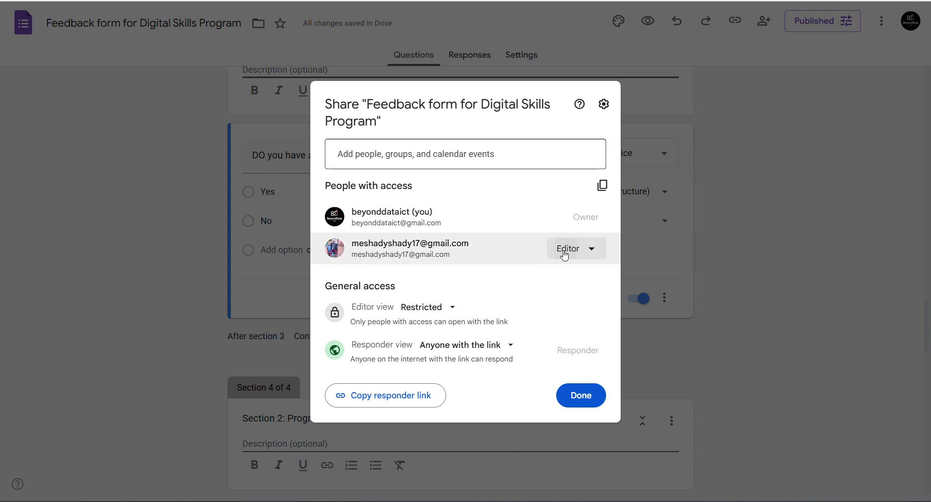
{"action": "left_click", "coordinate": [536, 282]}
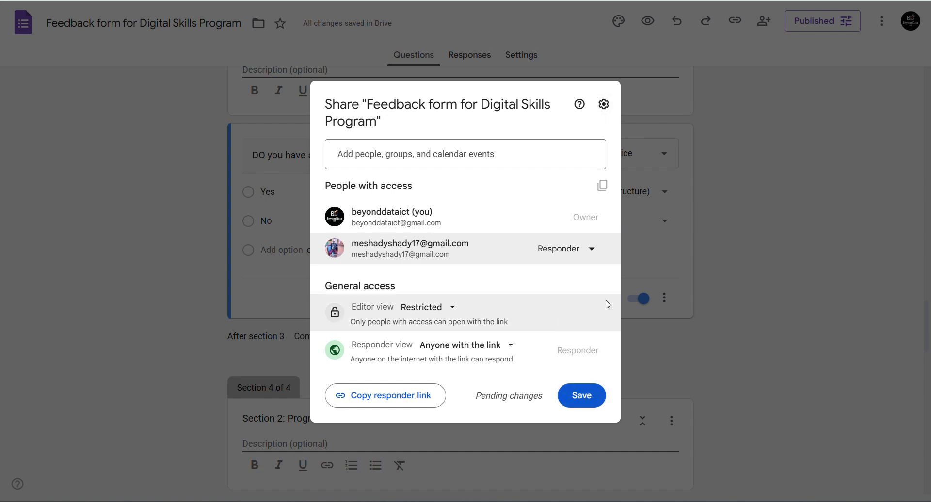
{"action": "left_click", "coordinate": [595, 247]}
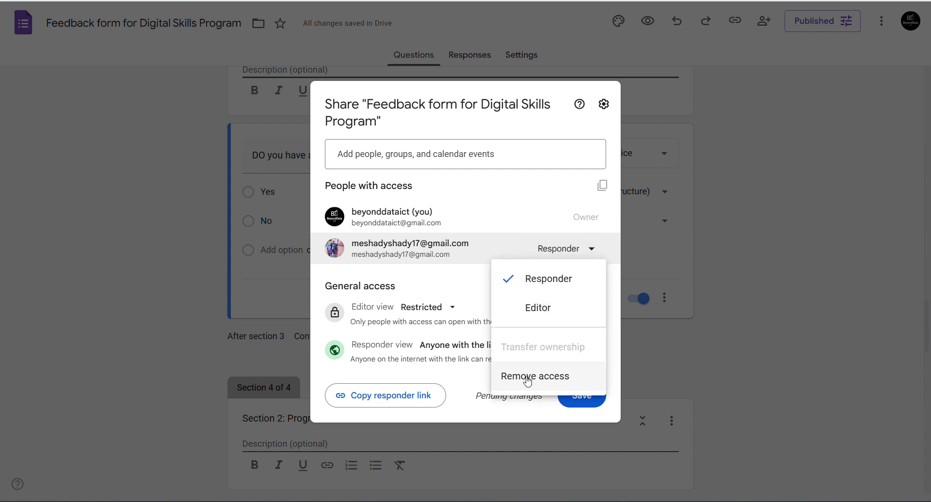
{"action": "left_click", "coordinate": [531, 313]}
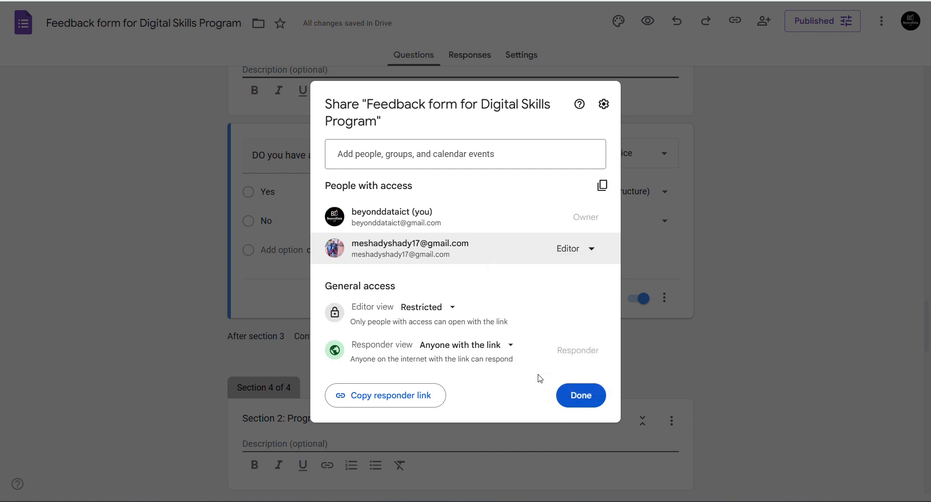
{"action": "left_click", "coordinate": [582, 402]}
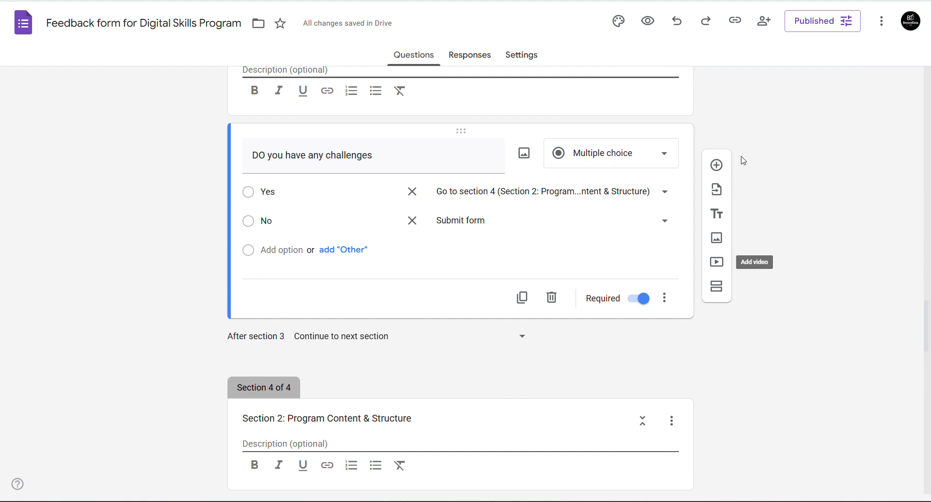
- Copy the shortened responder link and switch to the live form's responder view
{"action": "left_click", "coordinate": [735, 25]}
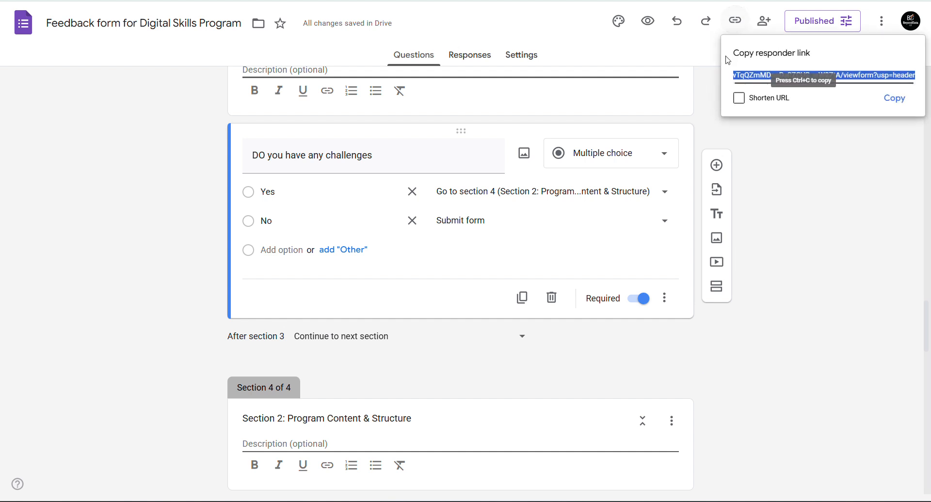
{"action": "left_click", "coordinate": [739, 97]}
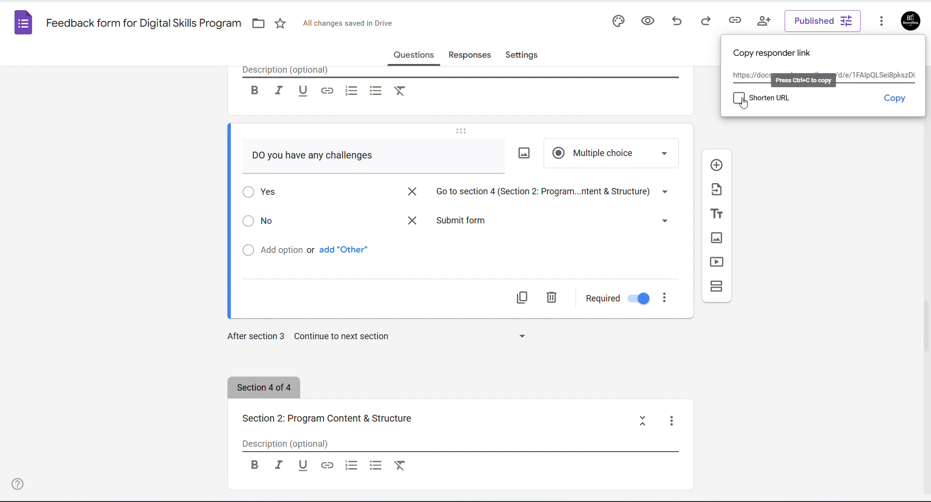
{"action": "left_click", "coordinate": [892, 99]}
{"action": "key", "text": "ctrl+Tab"}
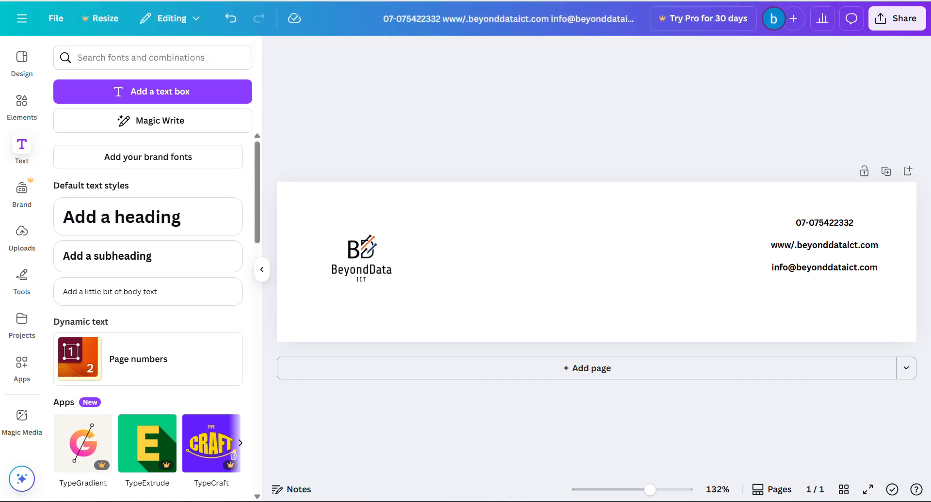
{"action": "key", "text": "ctrl+Tab"}
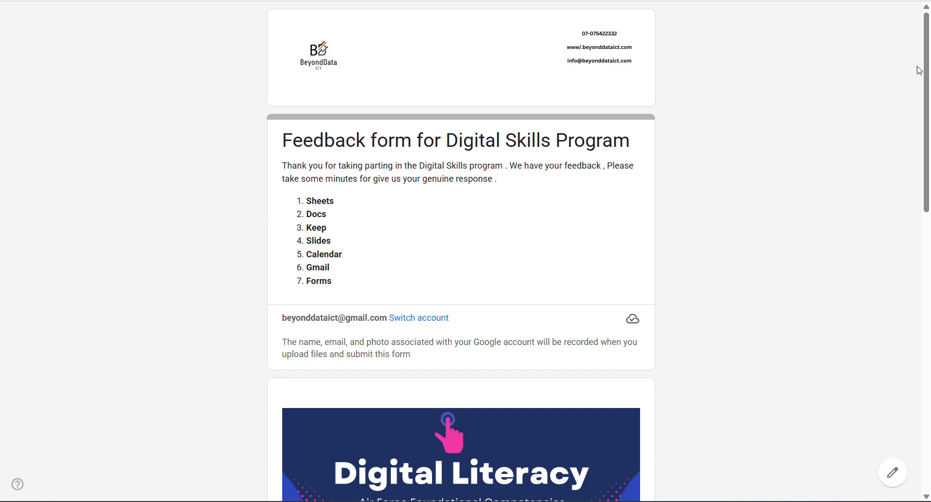
- Past the intro page, enter a participant's full name, Male gender and an email address
{"action": "left_click_drag", "start_coordinate": [920, 71], "coordinate": [908, 374]}
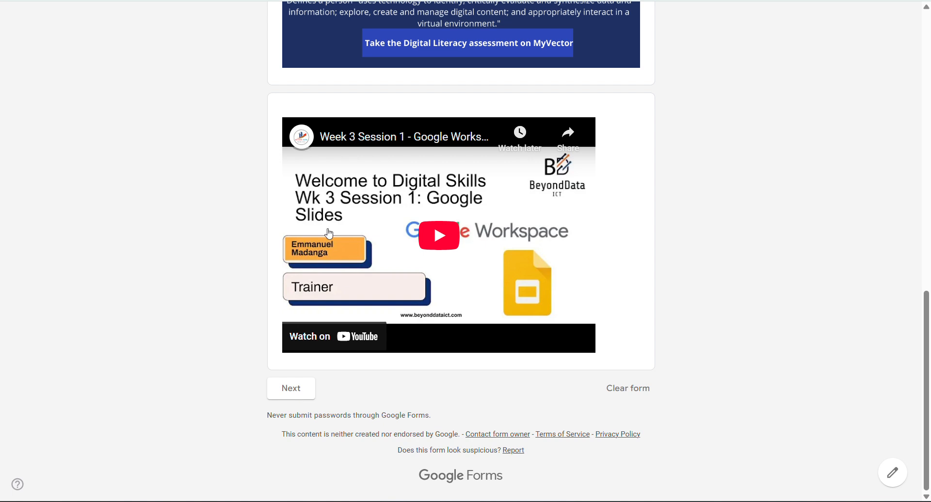
{"action": "left_click", "coordinate": [300, 397]}
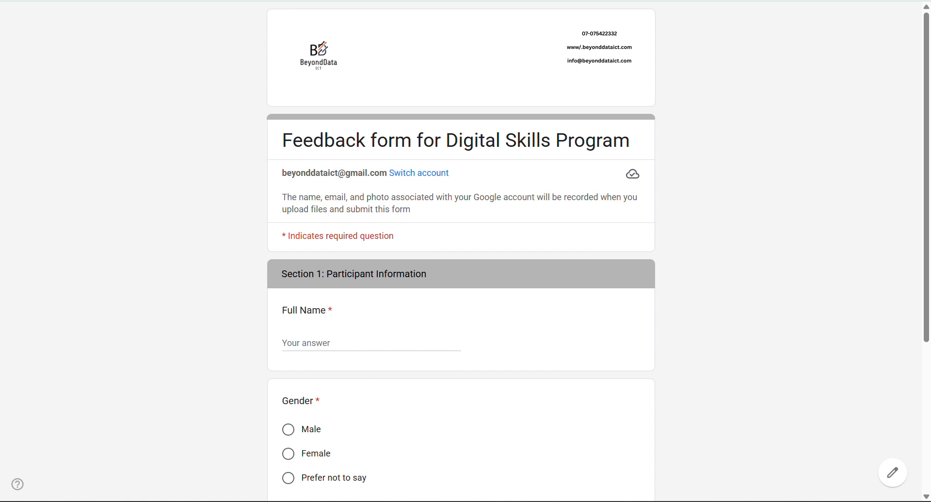
{"action": "scroll", "coordinate": [461, 251], "scroll_direction": "down", "scroll_amount": 4}
{"action": "left_click", "coordinate": [304, 163]}
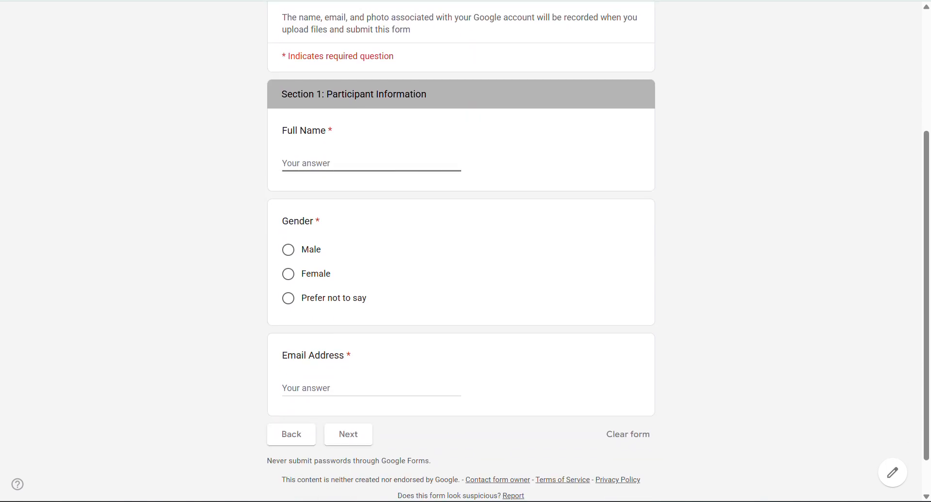
{"action": "type", "text": "Emmanuel"}
{"action": "left_click", "coordinate": [288, 250]}
{"action": "scroll", "coordinate": [461, 251], "scroll_direction": "down", "scroll_amount": 1}
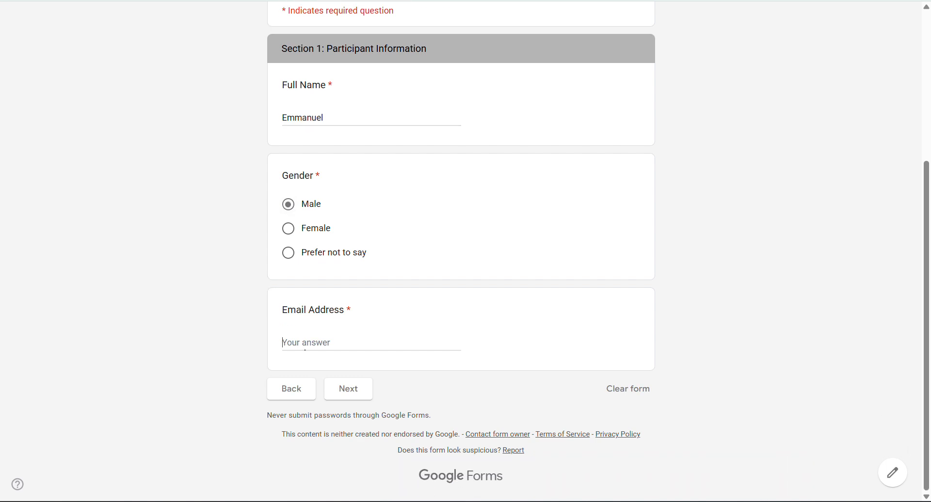
{"action": "left_click", "coordinate": [305, 348]}
{"action": "type", "text": "th=s"}
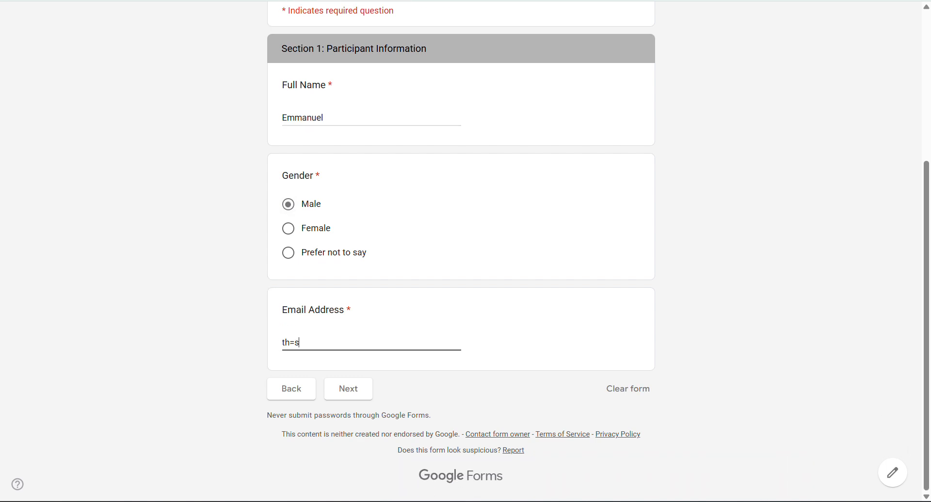
{"action": "left_click", "coordinate": [349, 389]}
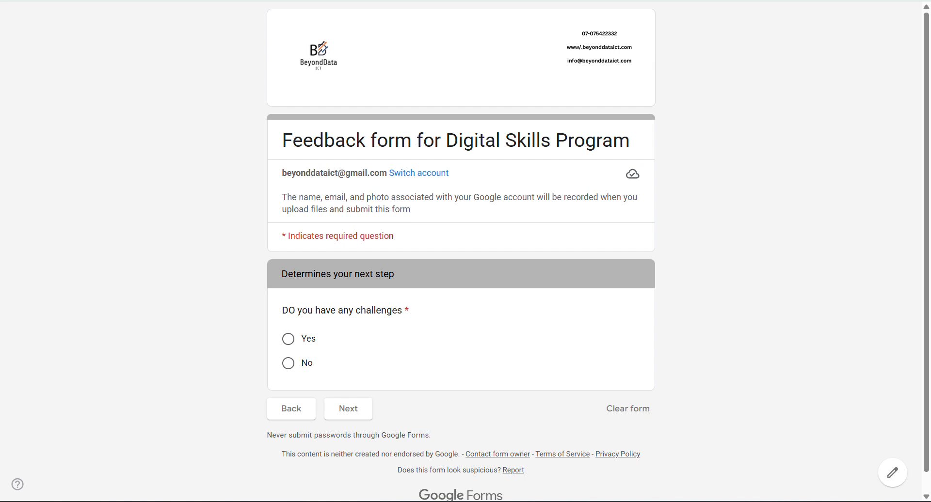
- Answer No to the challenges question and confirm it leads straight to submission
{"action": "left_click", "coordinate": [289, 363]}
{"action": "left_click", "coordinate": [349, 409]}
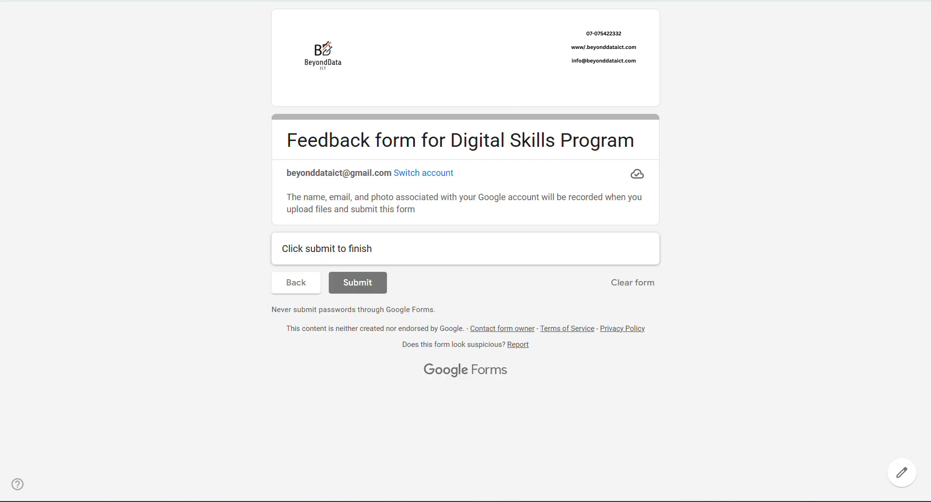
{"action": "left_click", "coordinate": [296, 283]}
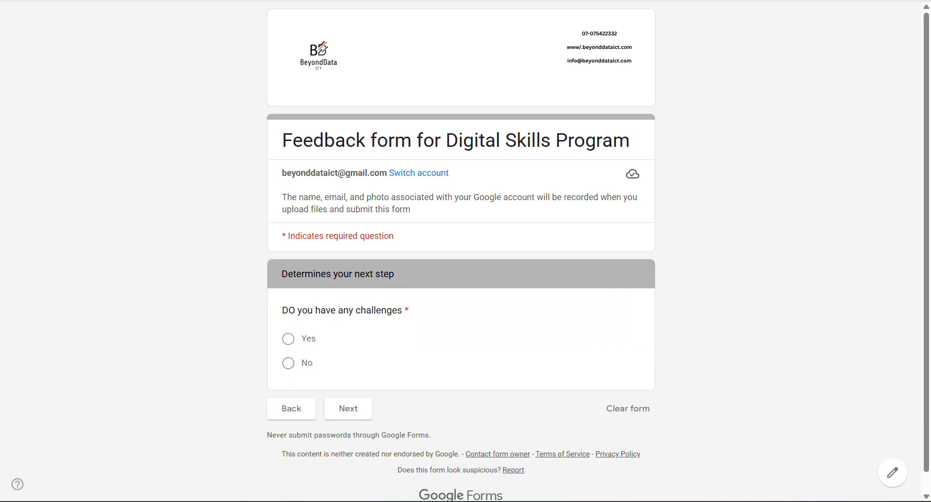
- Answer Yes, confirm it leads to Program Content & Structure, then return to the editor
{"action": "left_click", "coordinate": [288, 339]}
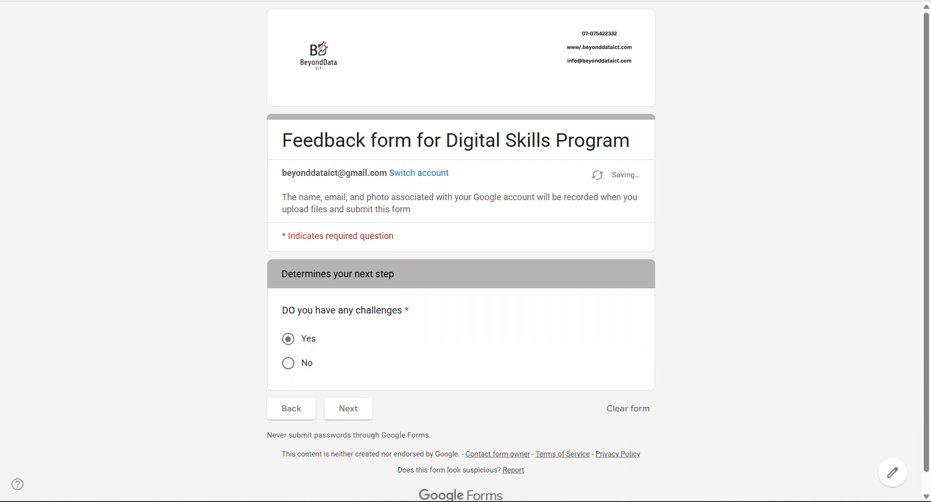
{"action": "left_click", "coordinate": [348, 409]}
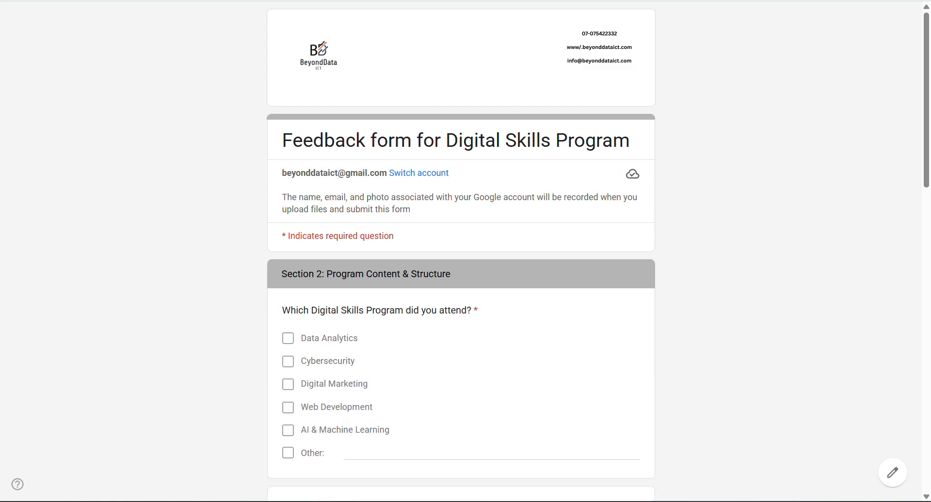
{"action": "scroll", "coordinate": [461, 252], "scroll_direction": "down", "scroll_amount": 15}
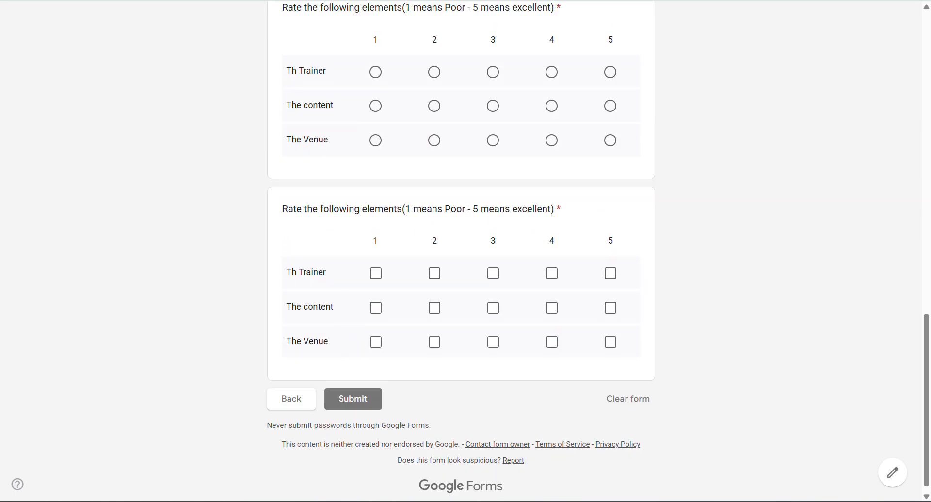
{"action": "scroll", "coordinate": [461, 252], "scroll_direction": "up", "scroll_amount": 3}
{"action": "scroll", "coordinate": [460, 252], "scroll_direction": "up", "scroll_amount": 15}
{"action": "scroll", "coordinate": [460, 252], "scroll_direction": "down", "scroll_amount": 18}
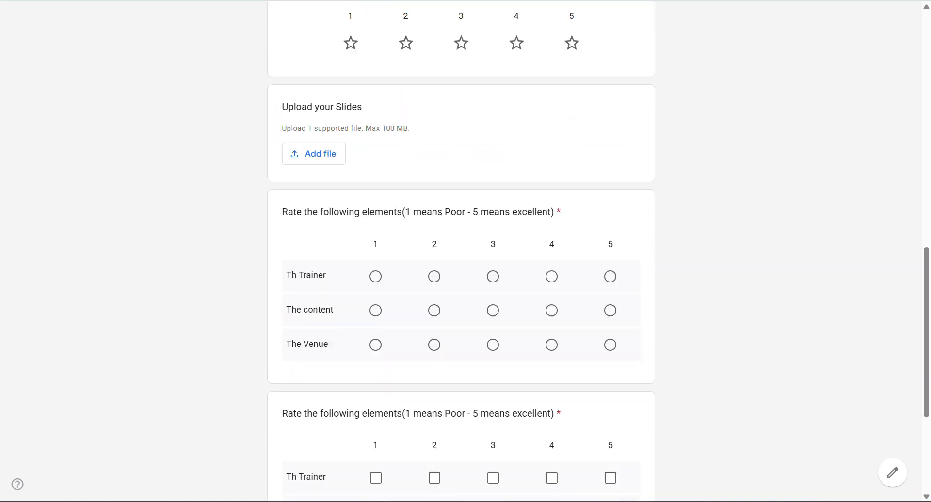
{"action": "left_click", "coordinate": [291, 389]}
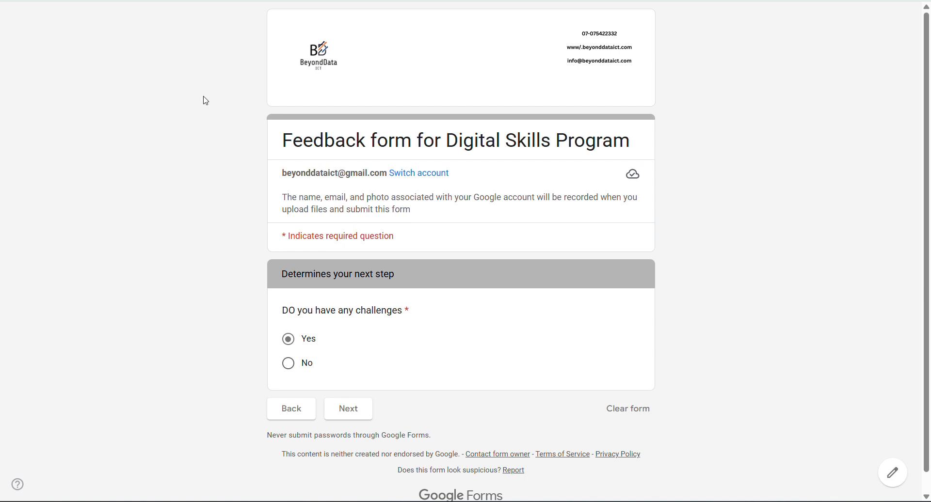
{"action": "left_click", "coordinate": [294, 1]}
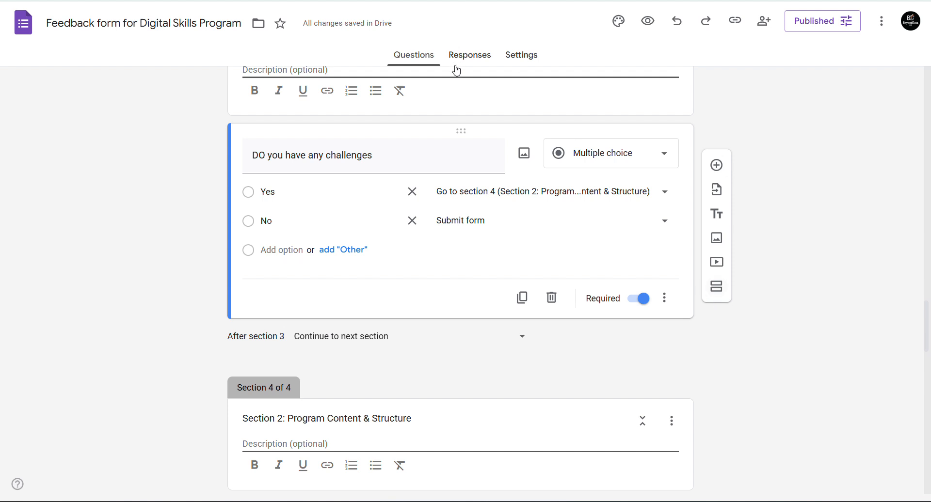
- Toggle between Questions and Responses to check whether any responses have arrived
{"action": "left_click", "coordinate": [476, 58]}
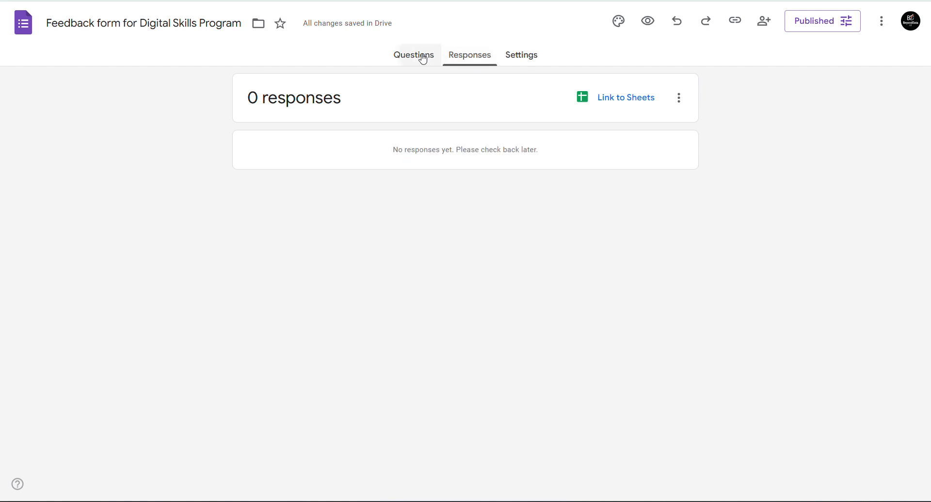
{"action": "left_click", "coordinate": [423, 58]}
{"action": "left_click", "coordinate": [462, 60]}
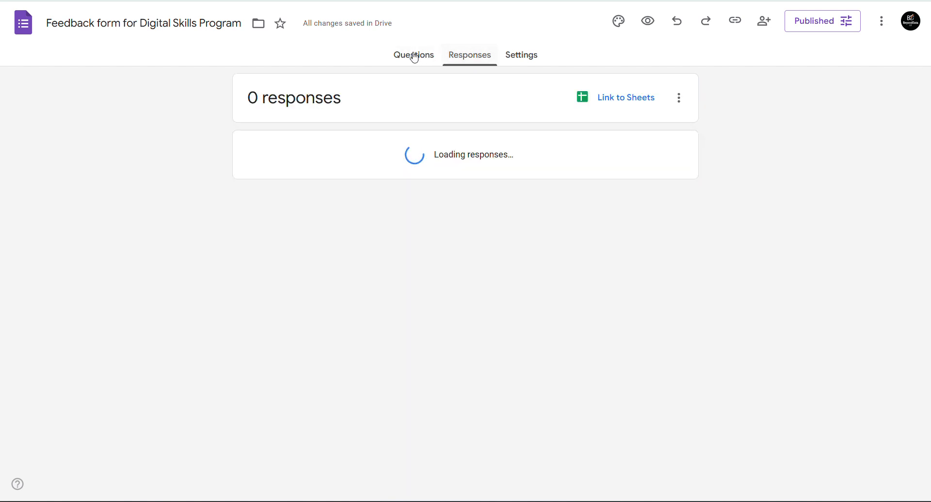
{"action": "left_click", "coordinate": [414, 55]}
{"action": "left_click", "coordinate": [468, 62]}
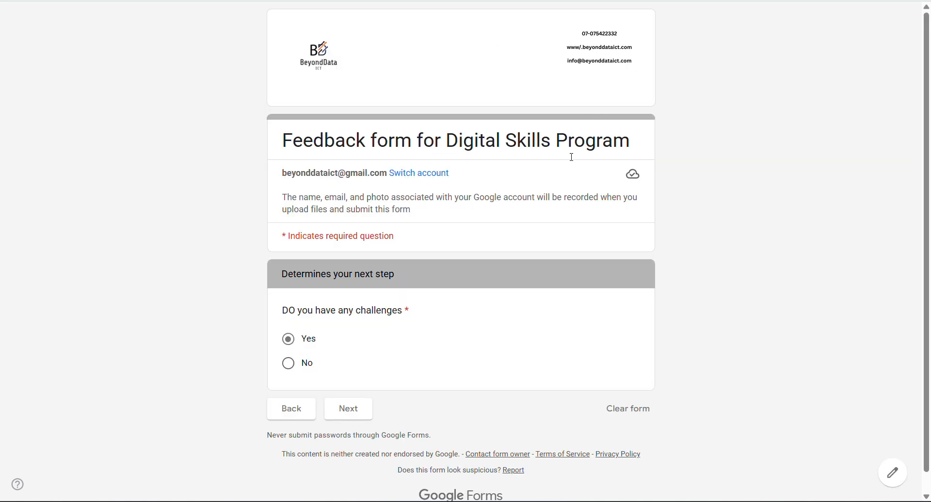
- Change the challenges answer to No, submit the test response and view Responses
{"action": "left_click", "coordinate": [288, 364]}
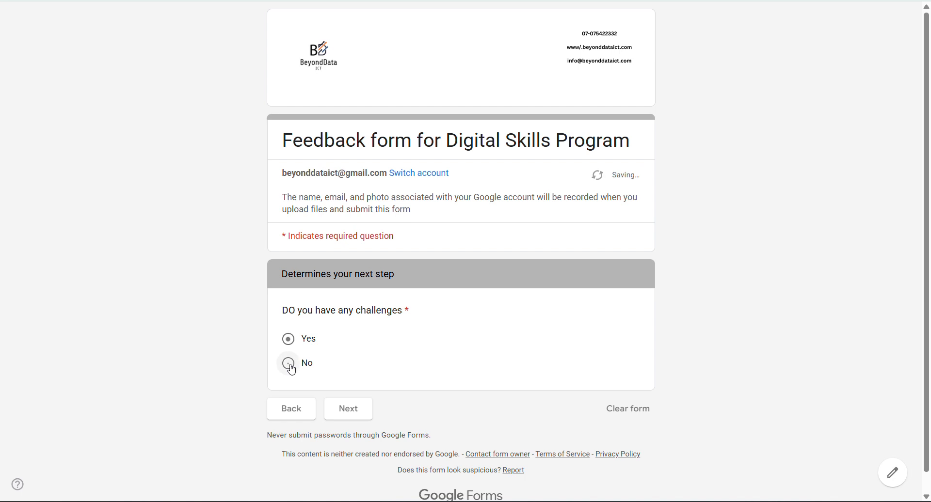
{"action": "left_click", "coordinate": [353, 416]}
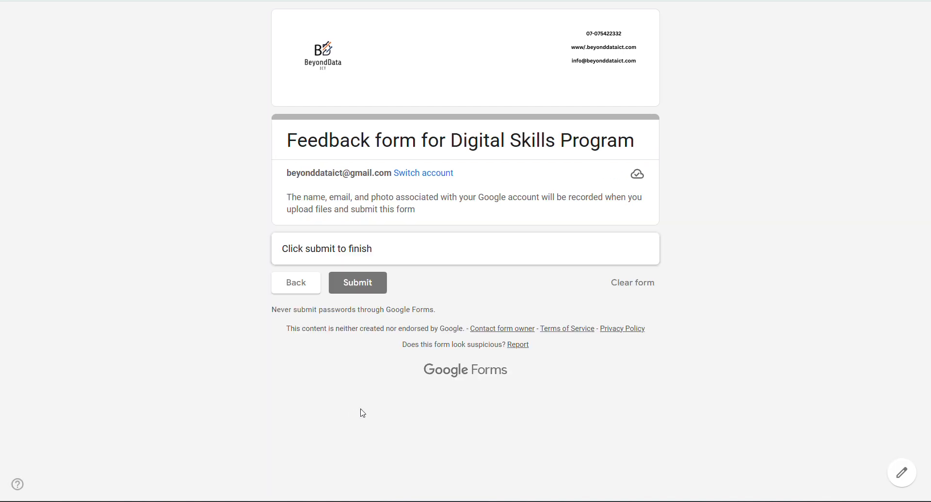
{"action": "left_click", "coordinate": [337, 291]}
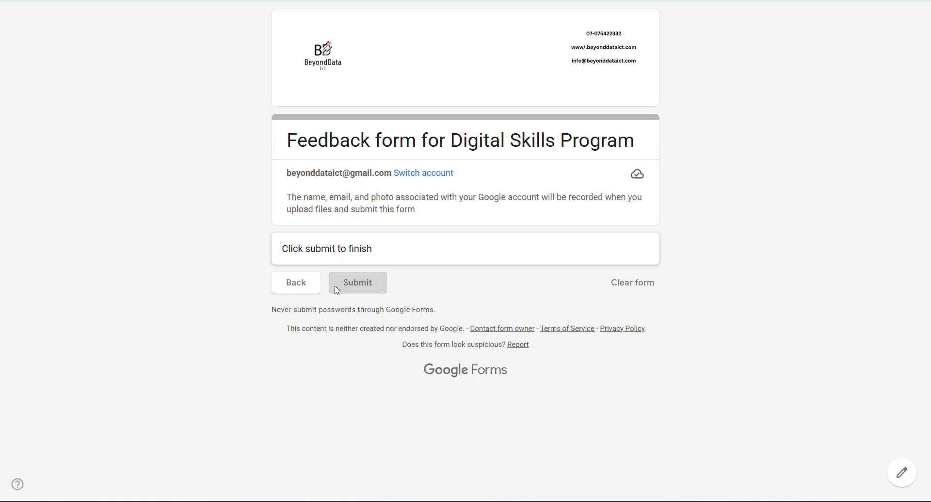
{"action": "left_click", "coordinate": [281, 1]}
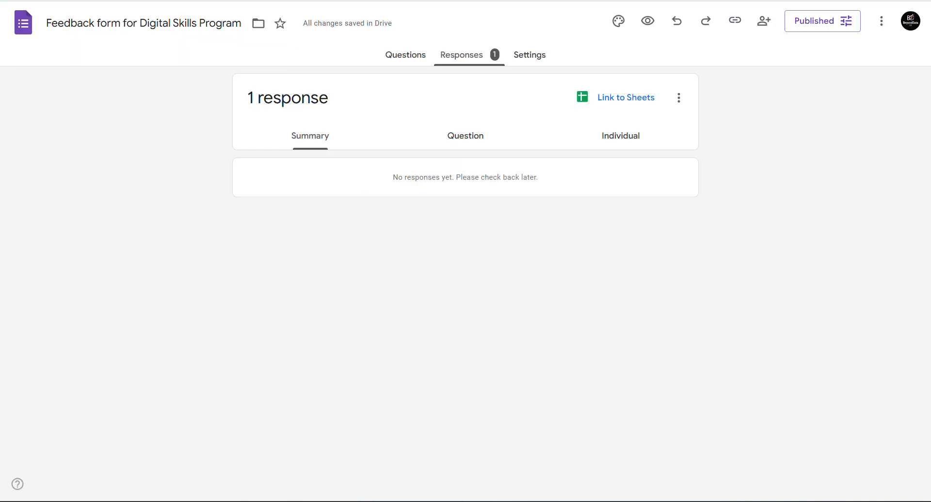
{"action": "left_click", "coordinate": [411, 53]}
{"action": "scroll", "coordinate": [461, 282], "scroll_direction": "down", "scroll_amount": 20}
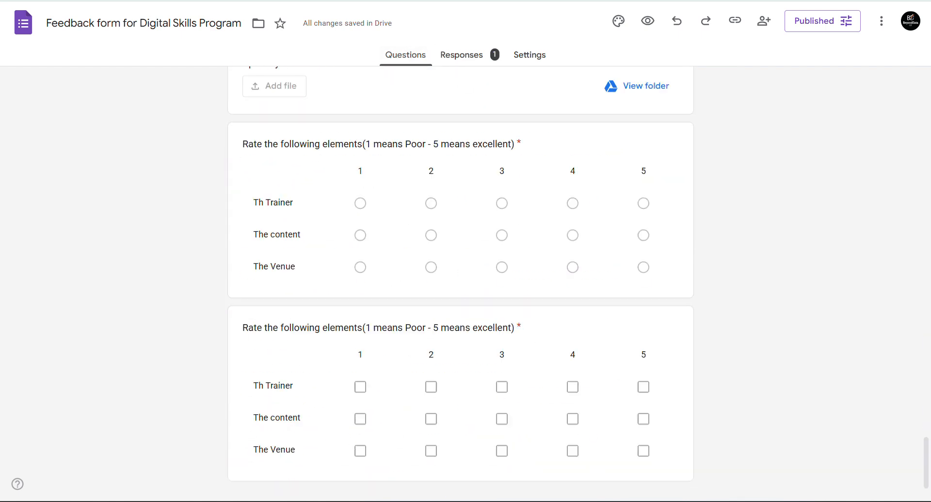
{"action": "scroll", "coordinate": [461, 281], "scroll_direction": "down", "scroll_amount": 1}
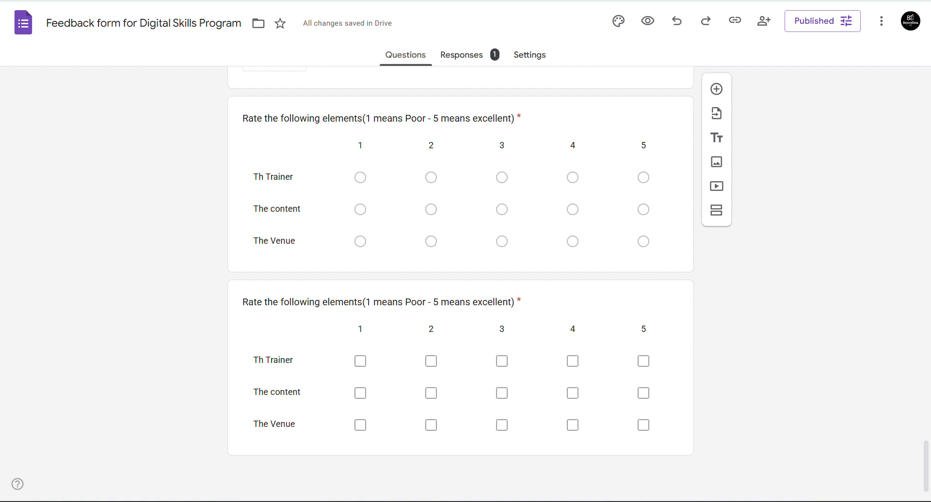
{"action": "scroll", "coordinate": [460, 281], "scroll_direction": "up", "scroll_amount": 2}
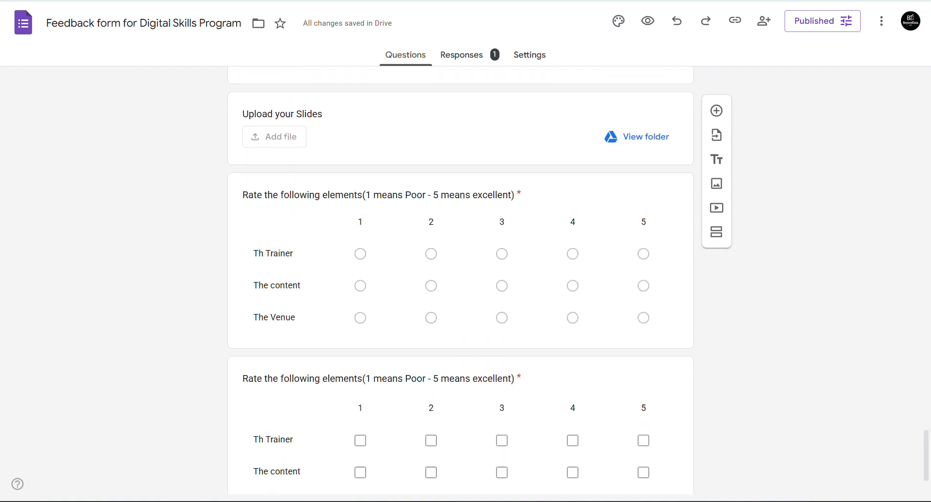
{"action": "left_click", "coordinate": [378, 196]}
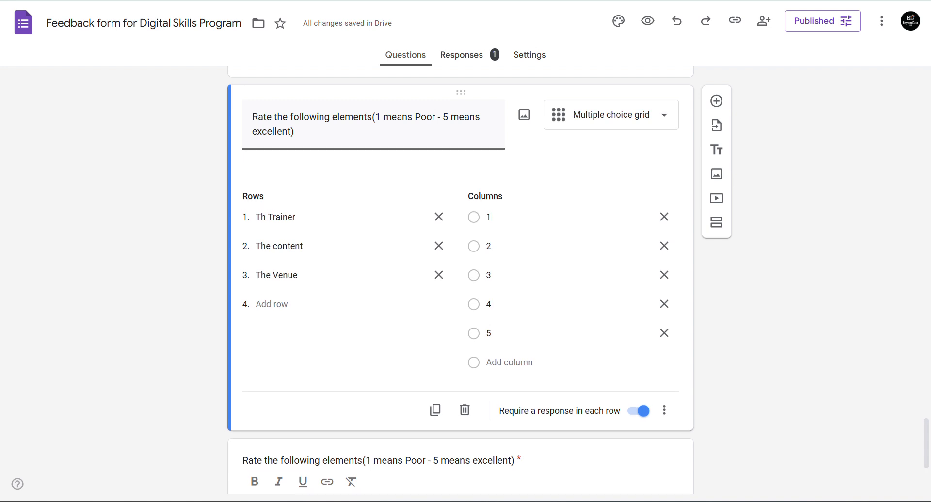
{"action": "left_click", "coordinate": [461, 55]}
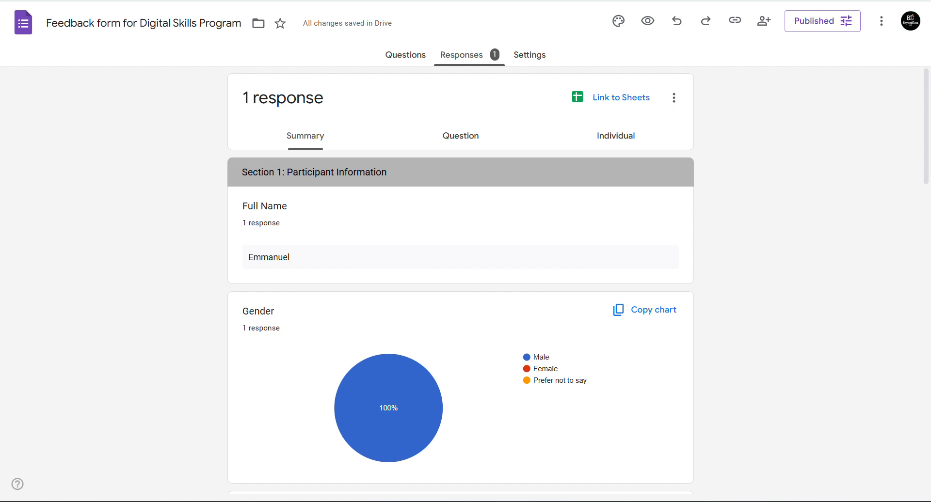
{"action": "scroll", "coordinate": [461, 281], "scroll_direction": "down", "scroll_amount": 1}
{"action": "scroll", "coordinate": [461, 281], "scroll_direction": "down", "scroll_amount": 7}
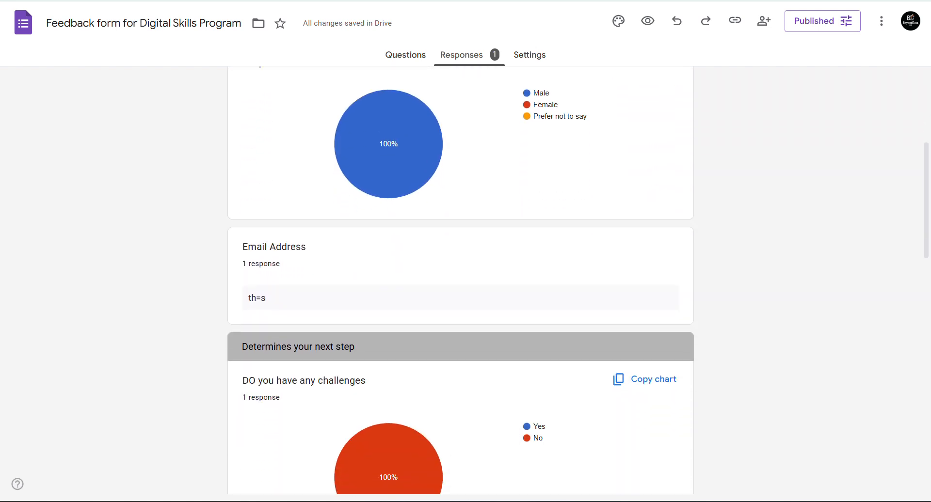
{"action": "scroll", "coordinate": [461, 282], "scroll_direction": "down", "scroll_amount": 3}
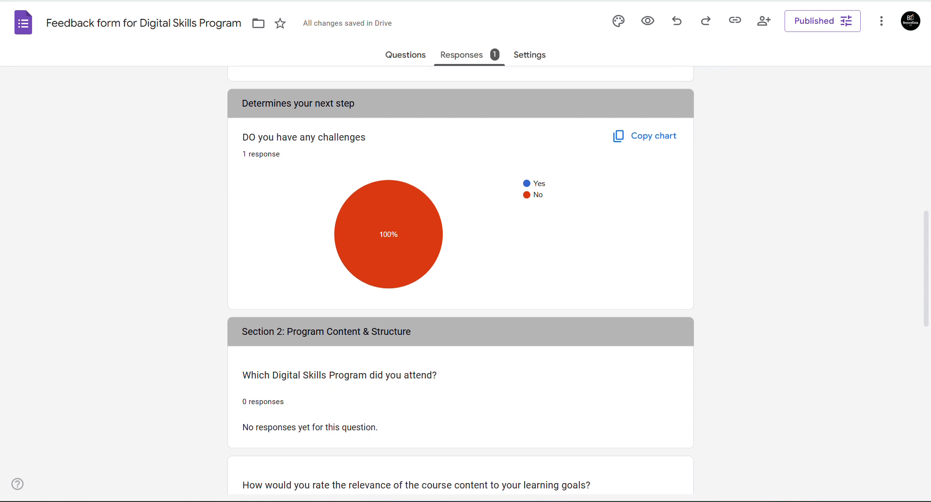
{"action": "scroll", "coordinate": [461, 281], "scroll_direction": "down", "scroll_amount": 3}
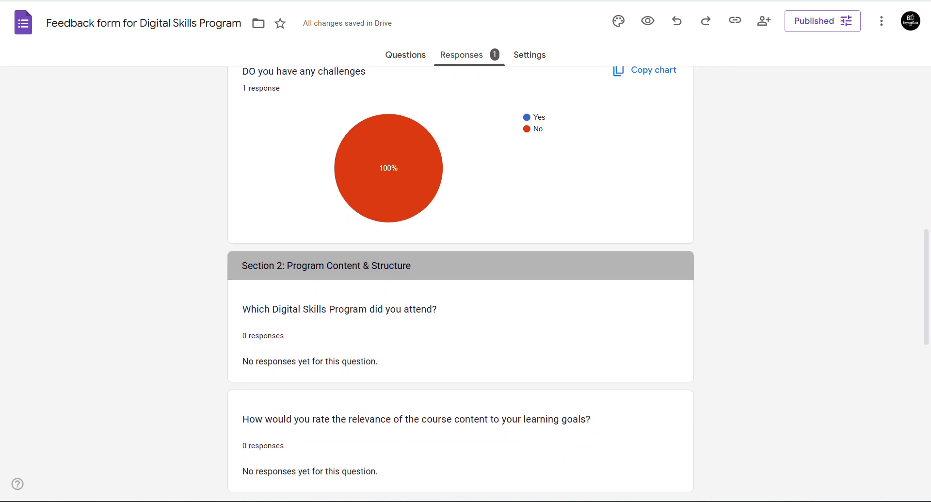
{"action": "scroll", "coordinate": [460, 281], "scroll_direction": "down", "scroll_amount": 8}
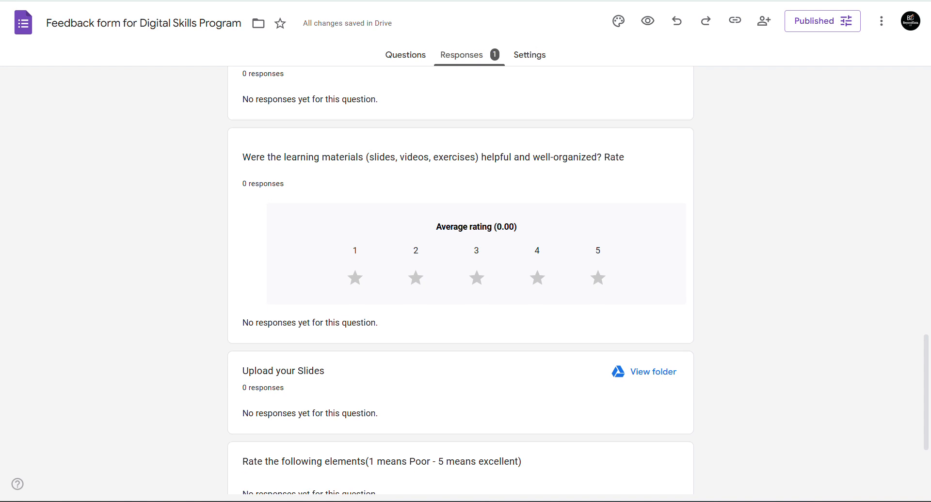
{"action": "scroll", "coordinate": [460, 282], "scroll_direction": "up", "scroll_amount": 2}
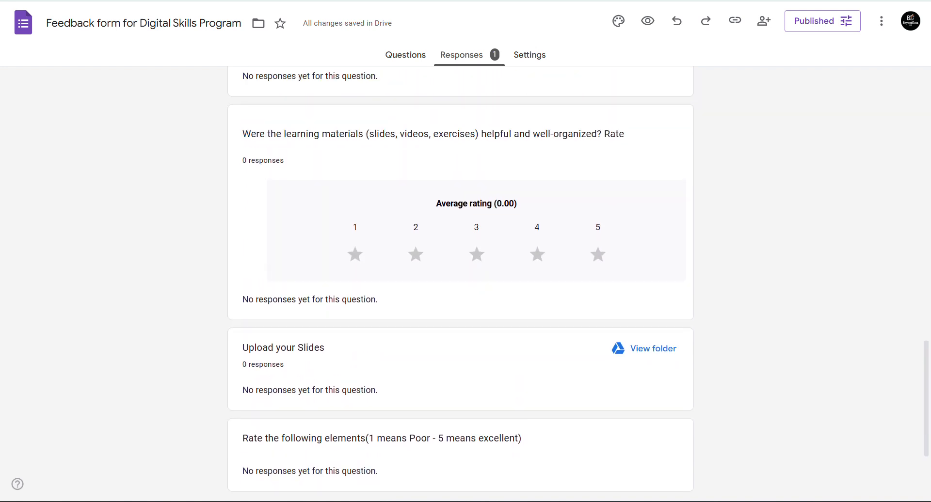
{"action": "scroll", "coordinate": [460, 282], "scroll_direction": "up", "scroll_amount": 1}
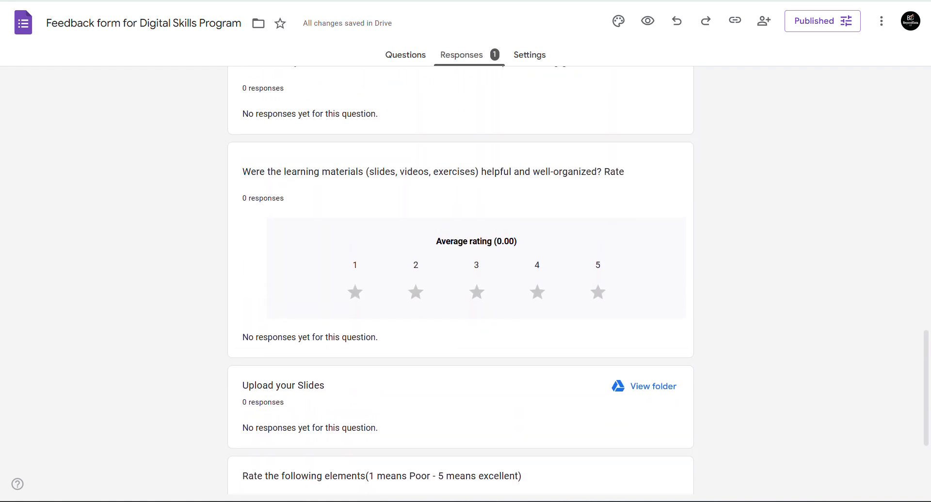
{"action": "scroll", "coordinate": [460, 282], "scroll_direction": "down", "scroll_amount": 4}
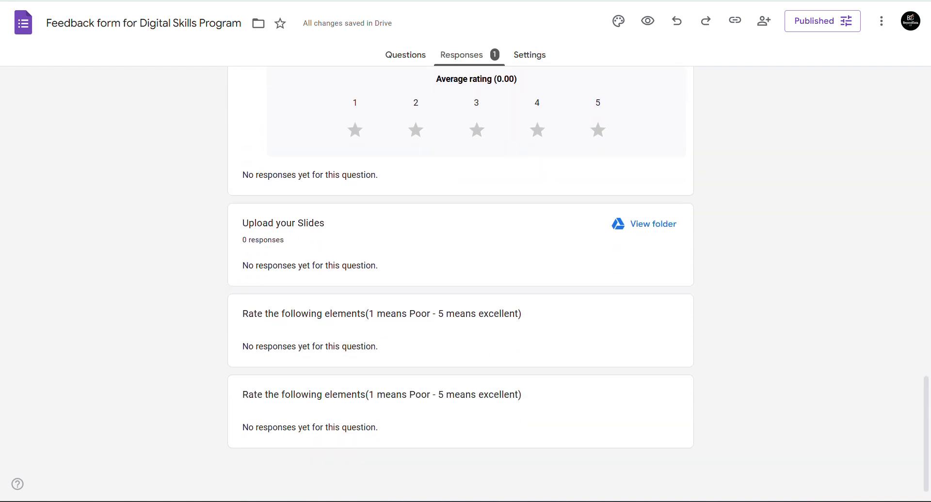
{"action": "scroll", "coordinate": [460, 281], "scroll_direction": "up", "scroll_amount": 3}
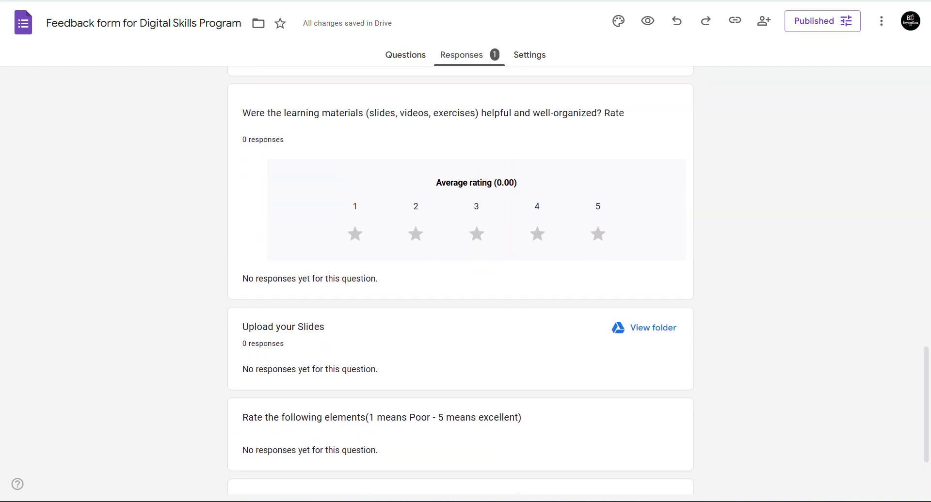
{"action": "scroll", "coordinate": [461, 281], "scroll_direction": "down", "scroll_amount": 3}
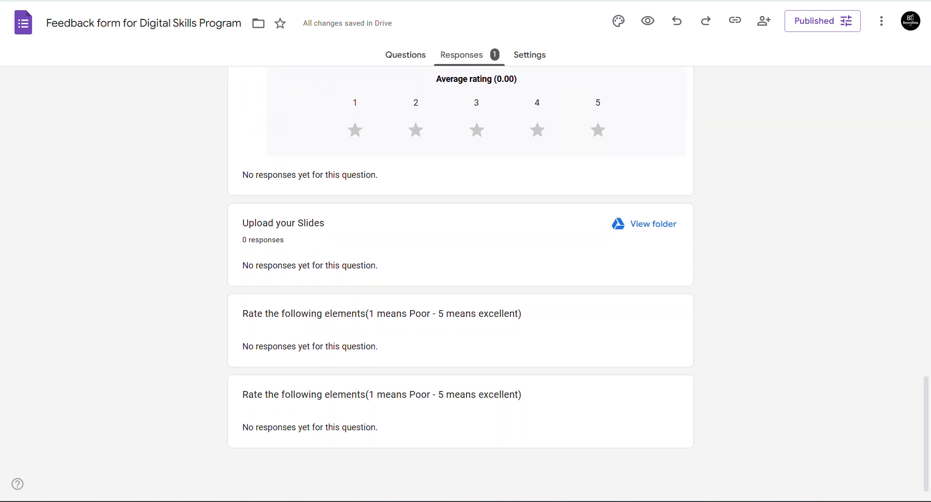
{"action": "scroll", "coordinate": [461, 282], "scroll_direction": "up", "scroll_amount": 20}
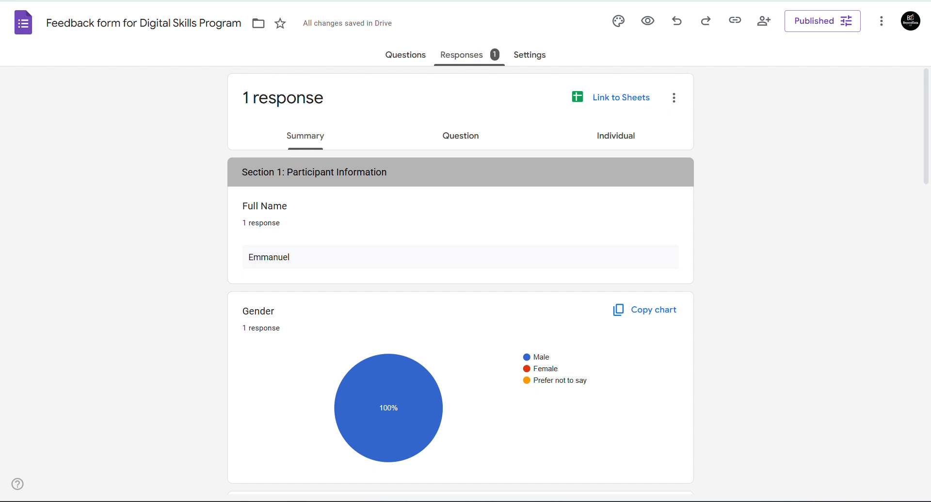
{"action": "left_click", "coordinate": [406, 55]}
{"action": "left_click", "coordinate": [461, 55]}
{"action": "scroll", "coordinate": [461, 282], "scroll_direction": "down", "scroll_amount": 15}
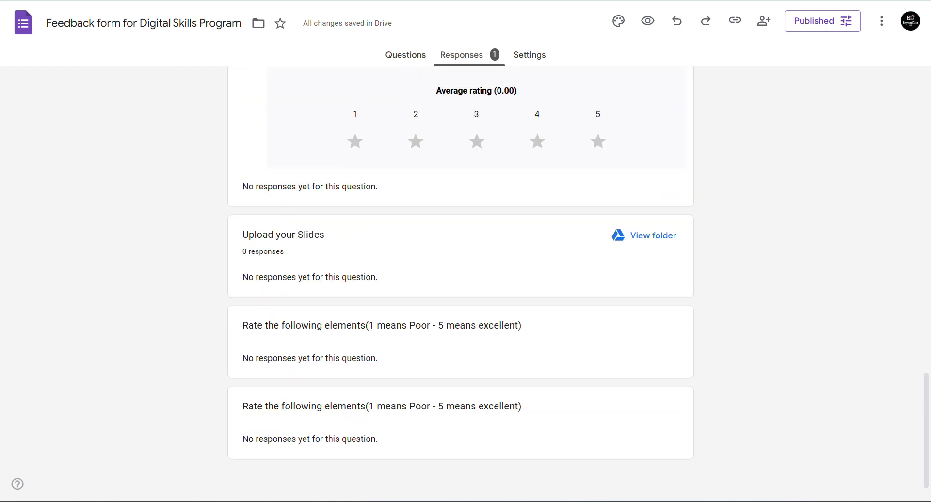
{"action": "scroll", "coordinate": [461, 281], "scroll_direction": "up", "scroll_amount": 6}
{"action": "scroll", "coordinate": [461, 281], "scroll_direction": "up", "scroll_amount": 10}
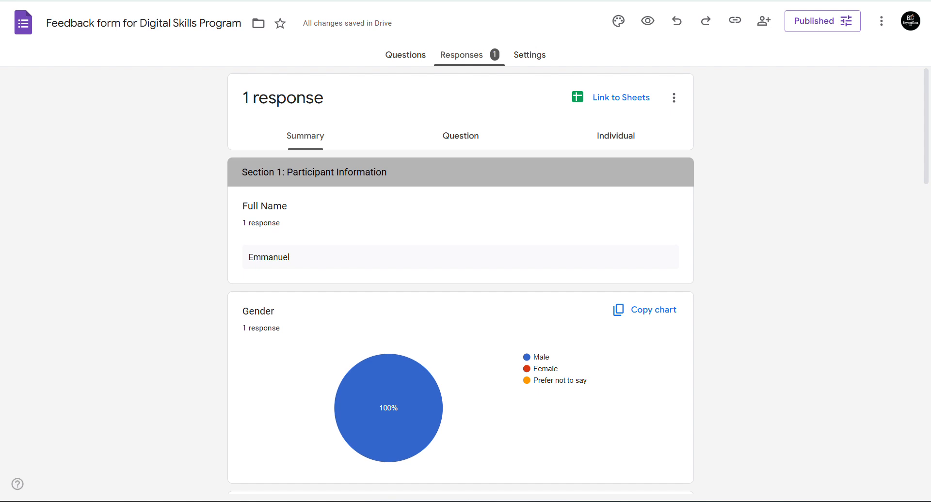
{"action": "left_click", "coordinate": [460, 136]}
{"action": "left_click", "coordinate": [305, 136]}
{"action": "left_click", "coordinate": [397, 57]}
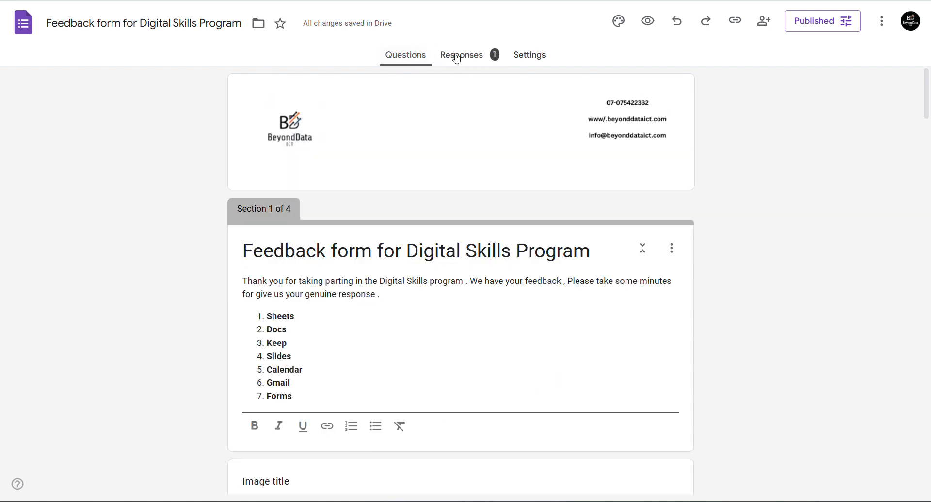
{"action": "left_click", "coordinate": [456, 59]}
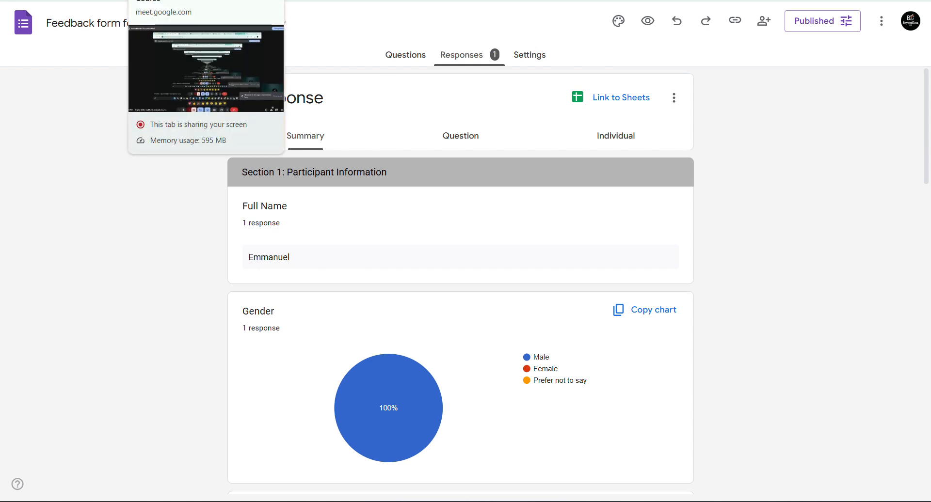
{"action": "left_click", "coordinate": [191, 0]}
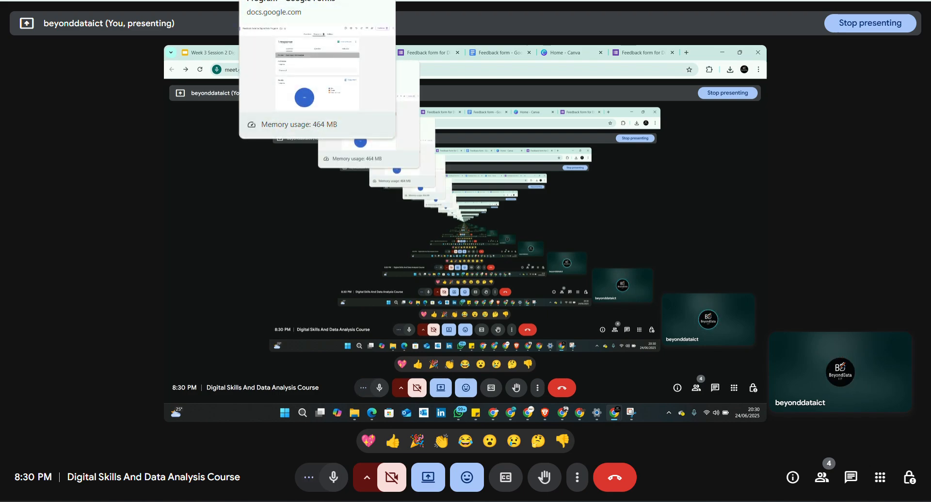
{"action": "left_click", "coordinate": [291, 0]}
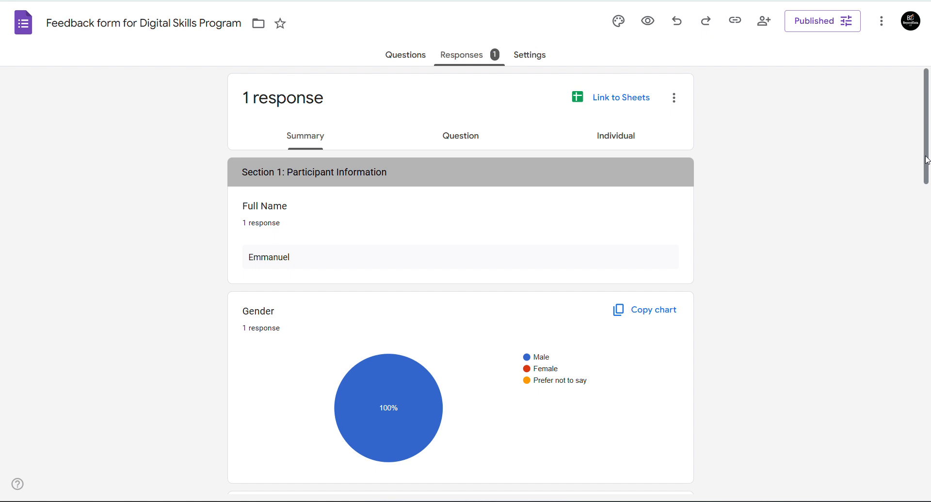
- Scroll through the response summary charts, Gender 100% Male and challenges No, back to Section 1
{"action": "left_click_drag", "start_coordinate": [927, 160], "coordinate": [928, 319]}
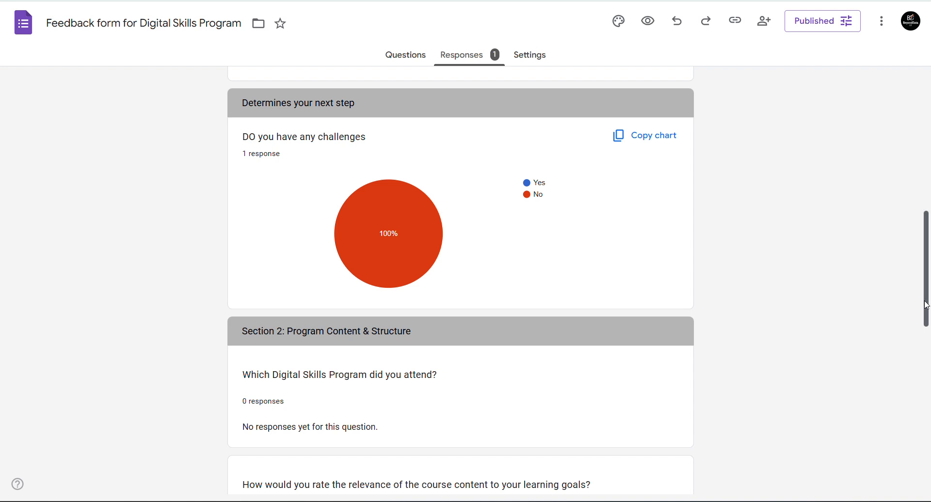
{"action": "left_click_drag", "start_coordinate": [926, 305], "coordinate": [928, 324]}
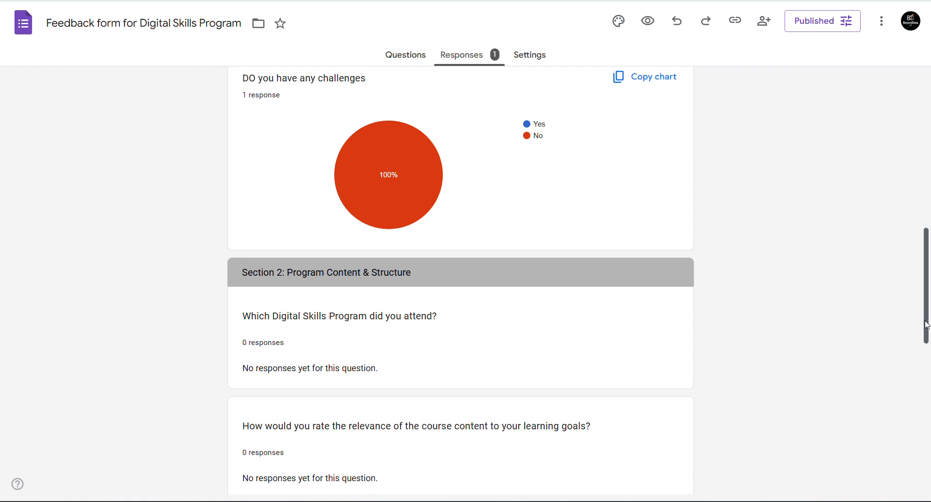
{"action": "mouse_move", "coordinate": [928, 325]}
{"action": "left_mouse_down"}
{"action": "mouse_move", "coordinate": [929, 468]}
{"action": "mouse_move", "coordinate": [929, 319]}
{"action": "left_mouse_up"}
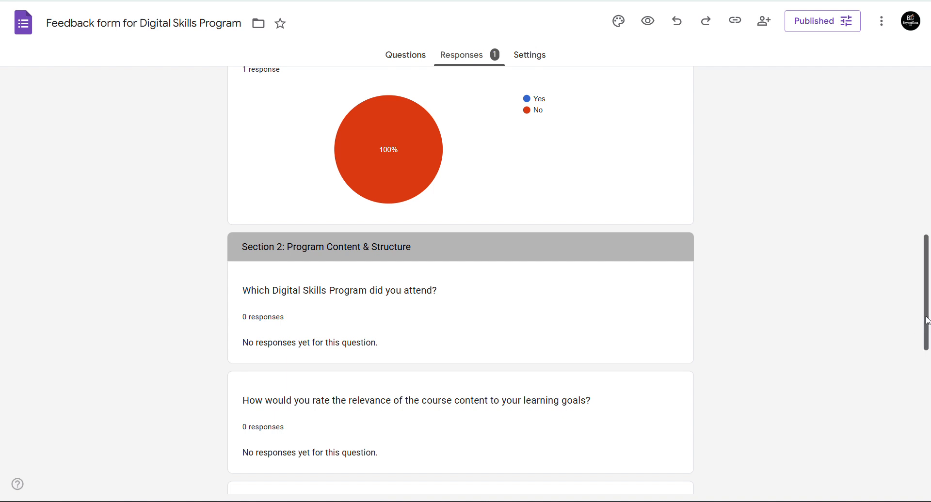
{"action": "left_click_drag", "start_coordinate": [927, 321], "coordinate": [930, 190]}
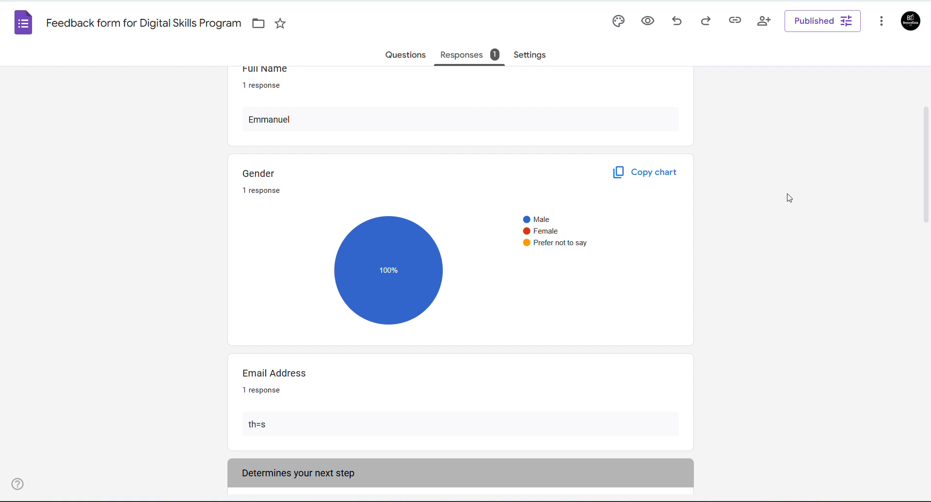
- Switch back and forth between Questions and Responses and scroll the response summary
{"action": "left_click", "coordinate": [420, 53]}
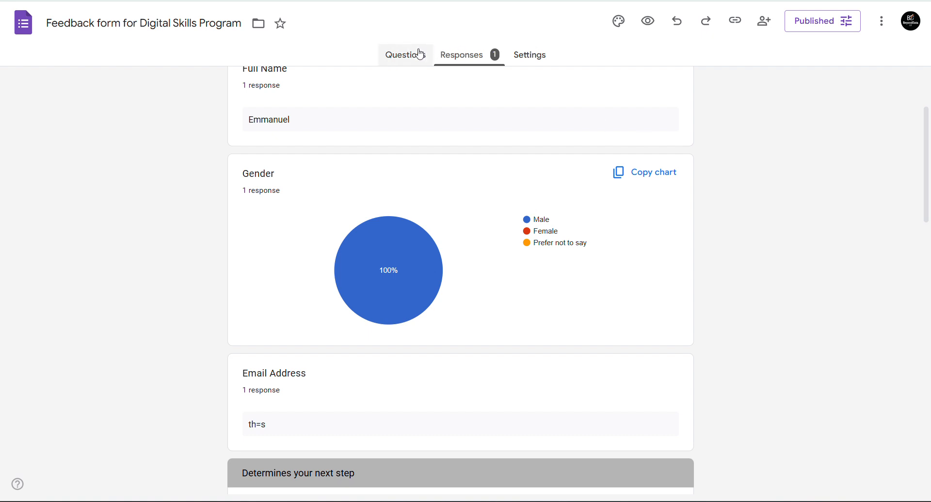
{"action": "left_click", "coordinate": [439, 63]}
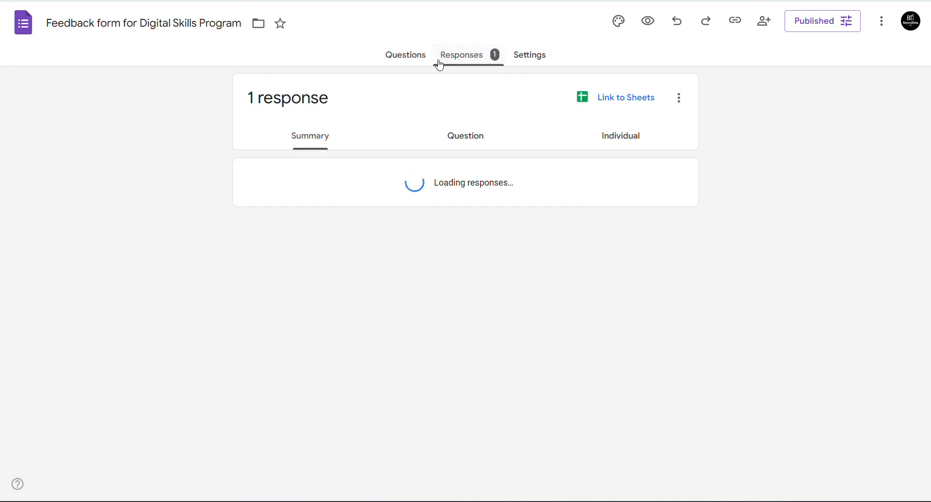
{"action": "left_click", "coordinate": [392, 59]}
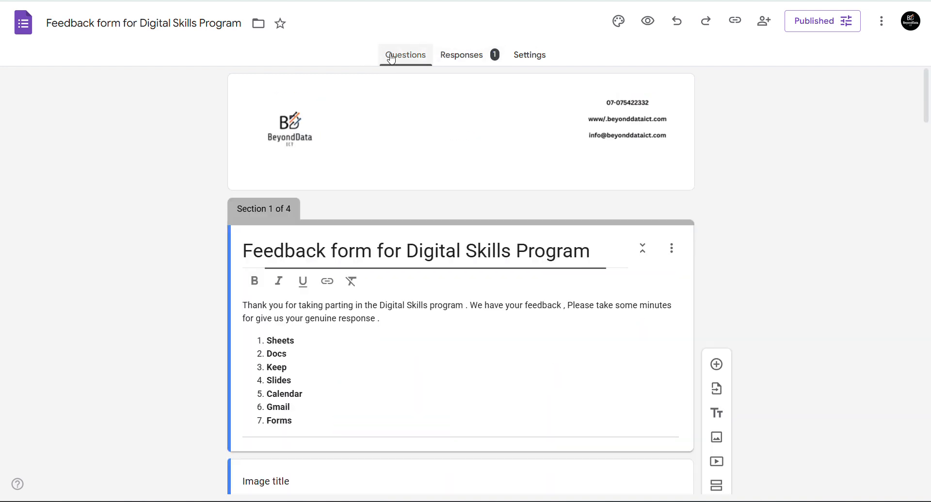
{"action": "left_click", "coordinate": [454, 55]}
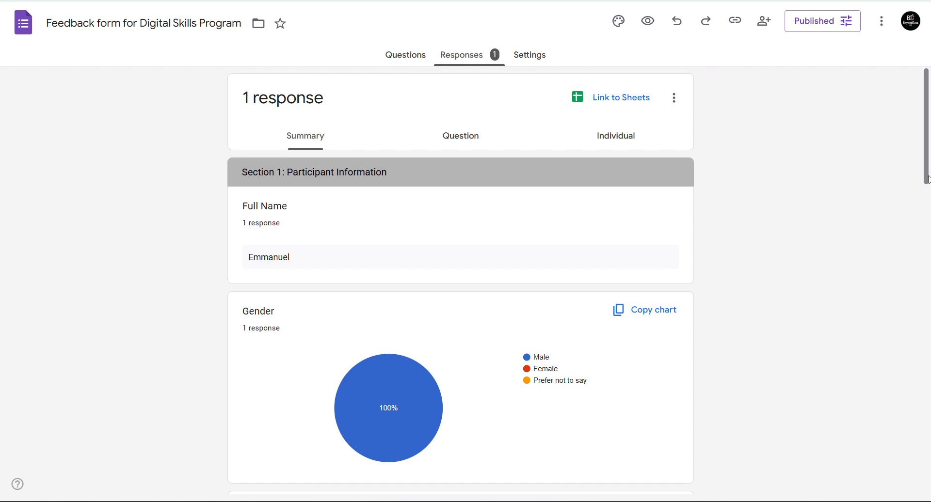
{"action": "scroll", "coordinate": [927, 295], "scroll_direction": "down", "scroll_amount": 3}
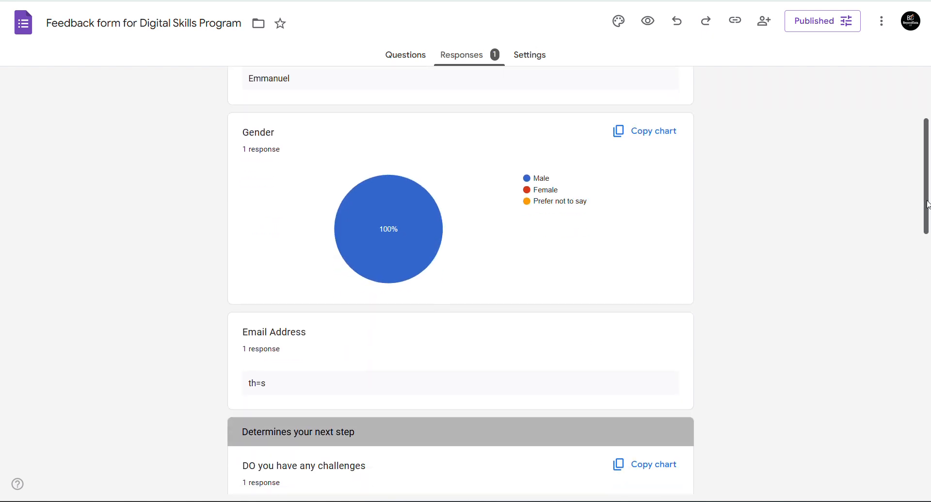
{"action": "left_click_drag", "start_coordinate": [927, 208], "coordinate": [927, 158]}
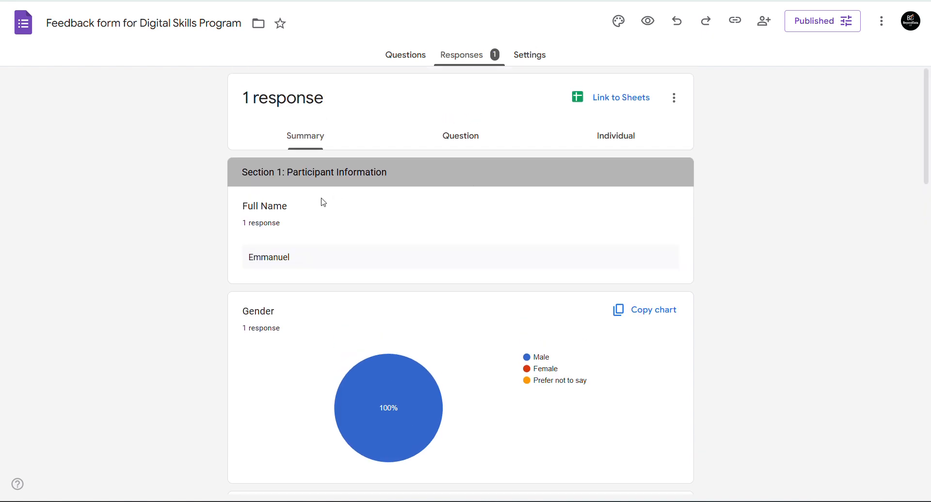
- View the submission as an individual response, then question by question starting at Full Name
{"action": "left_click", "coordinate": [625, 140]}
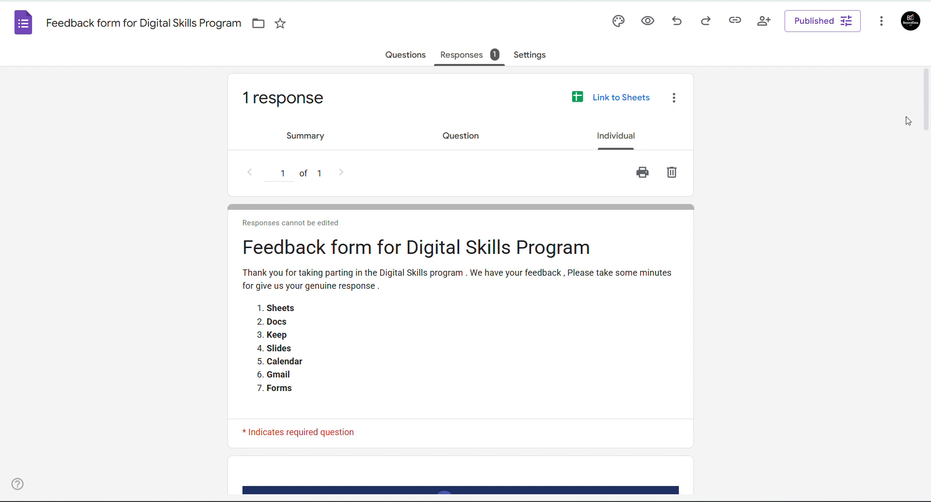
{"action": "left_click_drag", "start_coordinate": [927, 115], "coordinate": [928, 83]}
{"action": "left_click", "coordinate": [928, 225]}
{"action": "left_click_drag", "start_coordinate": [922, 114], "coordinate": [928, 90]}
{"action": "left_click", "coordinate": [467, 140]}
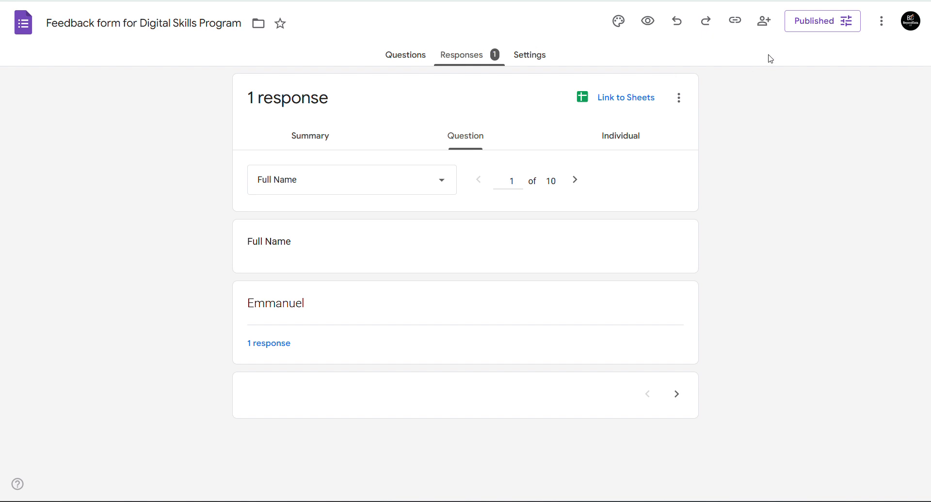
- In Share settings, change the collaborator's role to Responder, save, and return to Questions
{"action": "left_click", "coordinate": [765, 27]}
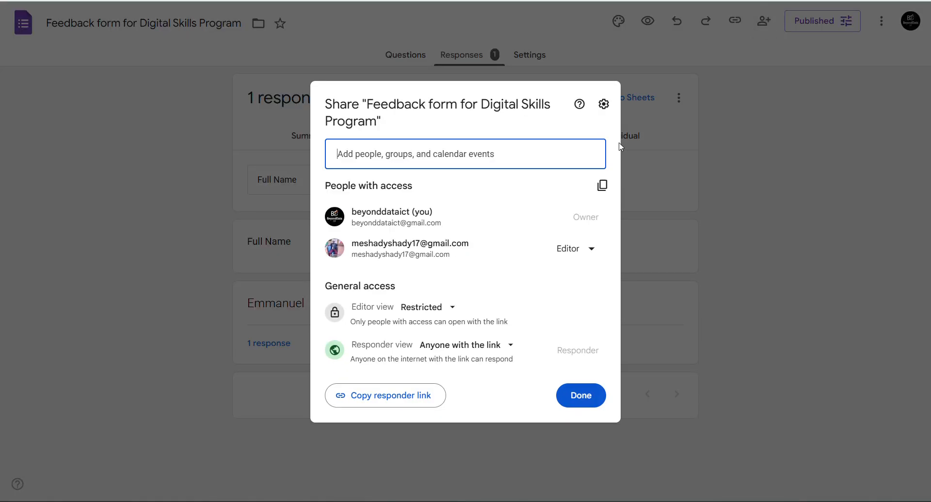
{"action": "left_click", "coordinate": [578, 252]}
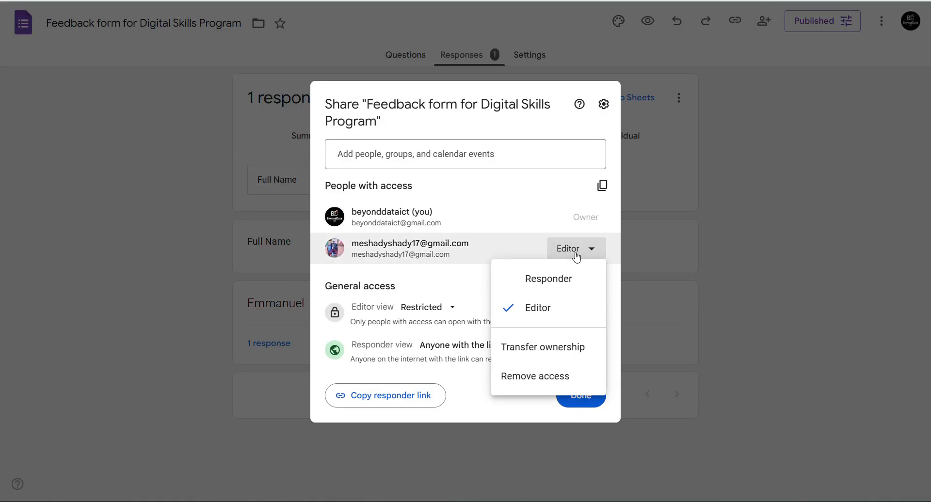
{"action": "left_click", "coordinate": [528, 284]}
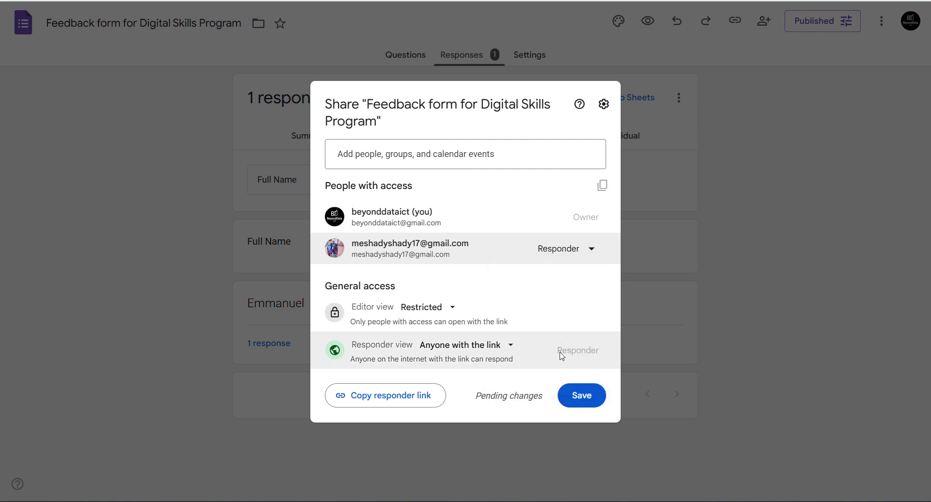
{"action": "left_click", "coordinate": [581, 396]}
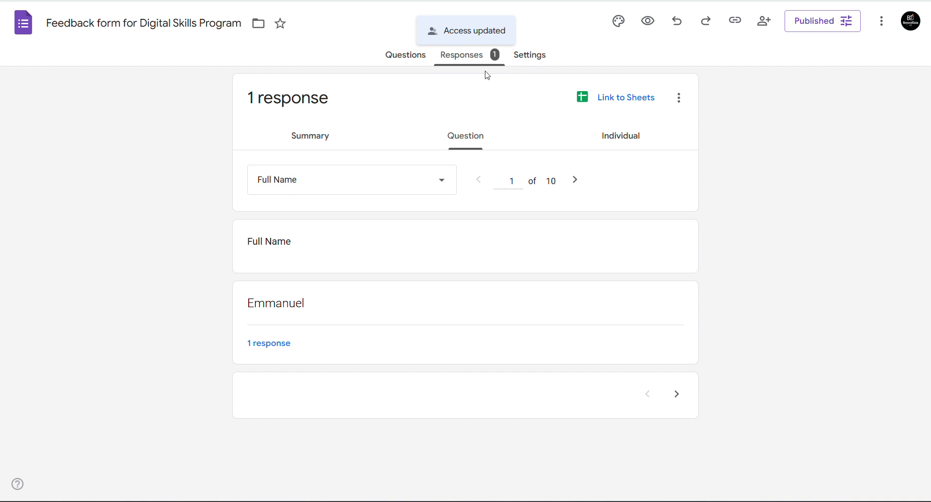
{"action": "left_click", "coordinate": [406, 56]}
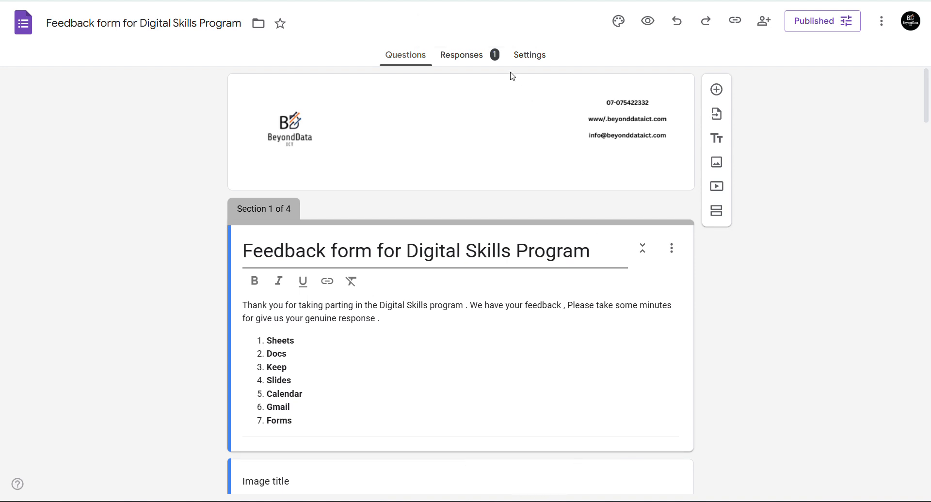
{"action": "left_click", "coordinate": [466, 64]}
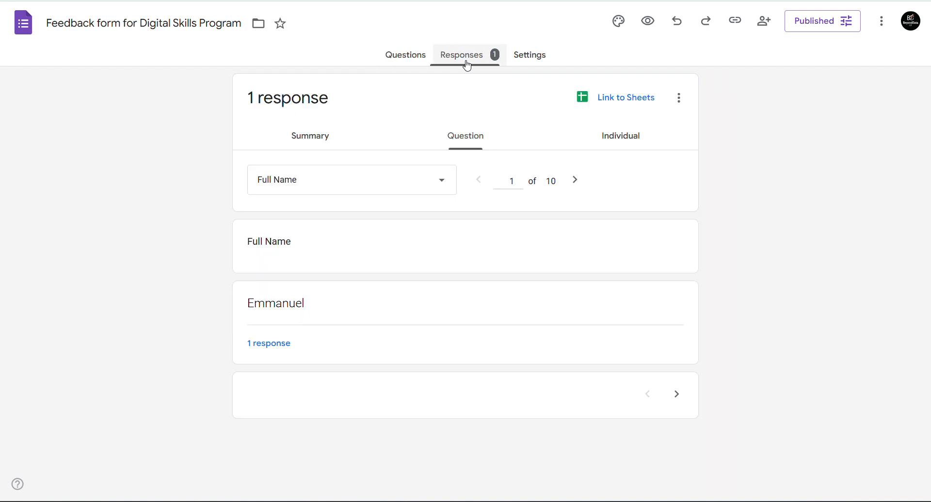
{"action": "left_click", "coordinate": [405, 59]}
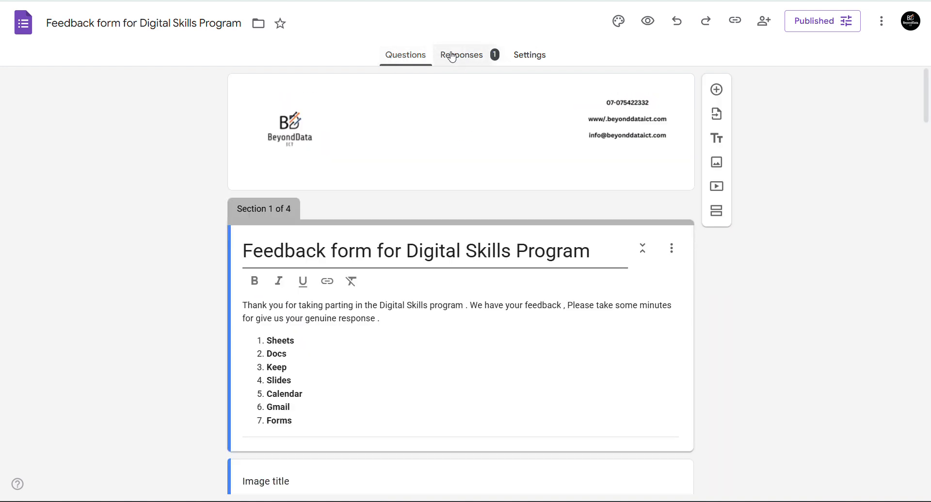
{"action": "left_click", "coordinate": [451, 56]}
{"action": "left_click", "coordinate": [418, 62]}
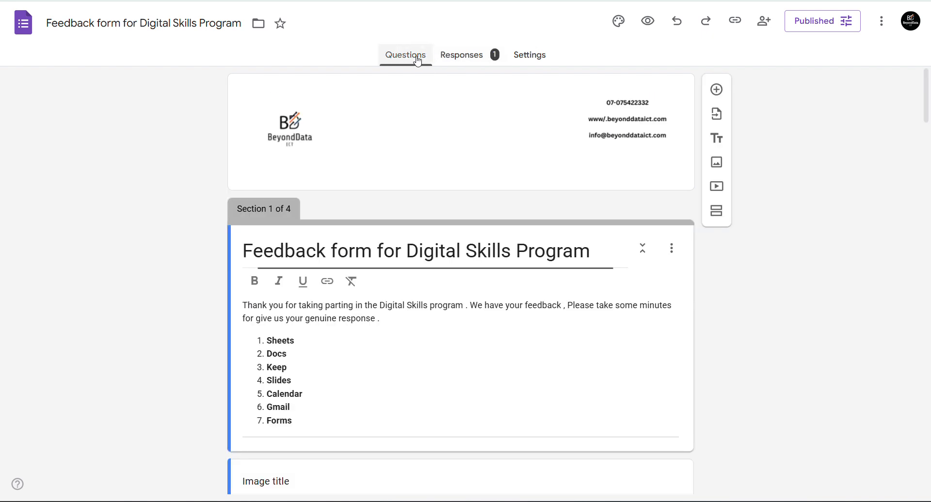
{"action": "left_click", "coordinate": [478, 55]}
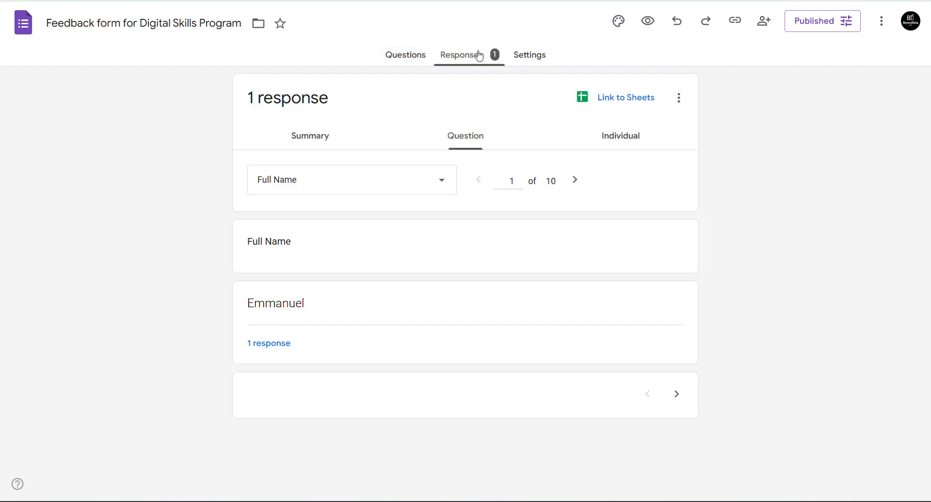
{"action": "left_click", "coordinate": [523, 55]}
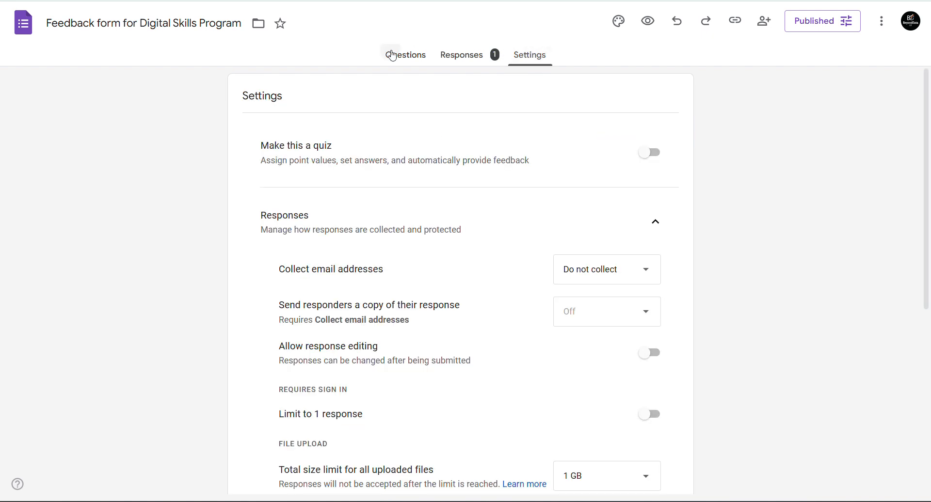
{"action": "left_click", "coordinate": [393, 56]}
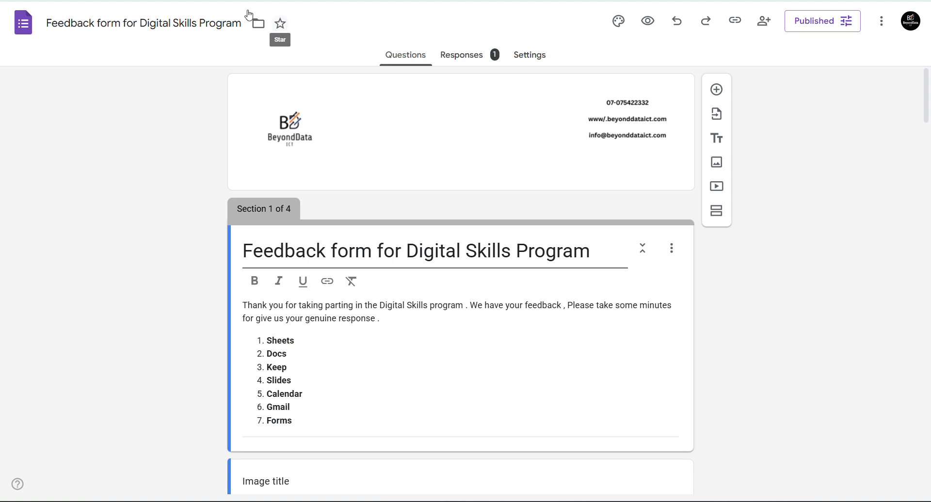
{"action": "left_click", "coordinate": [184, 1]}
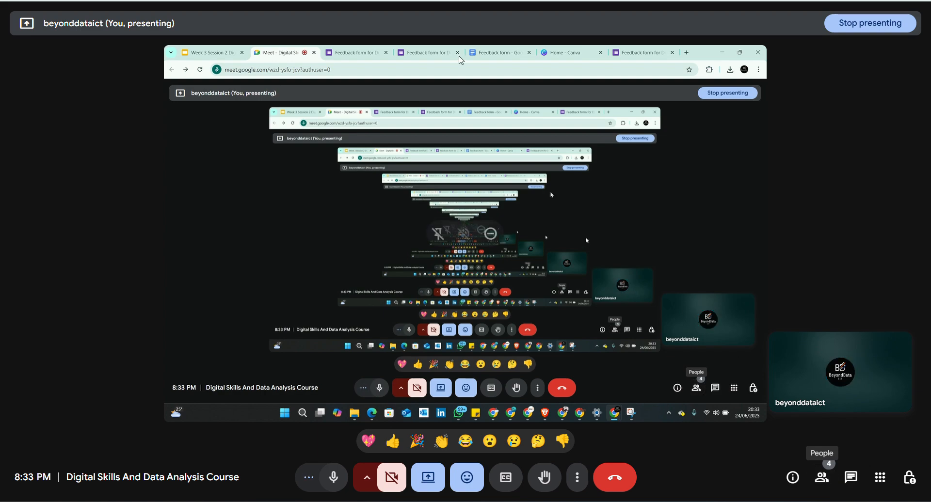
{"action": "left_click", "coordinate": [300, 1]}
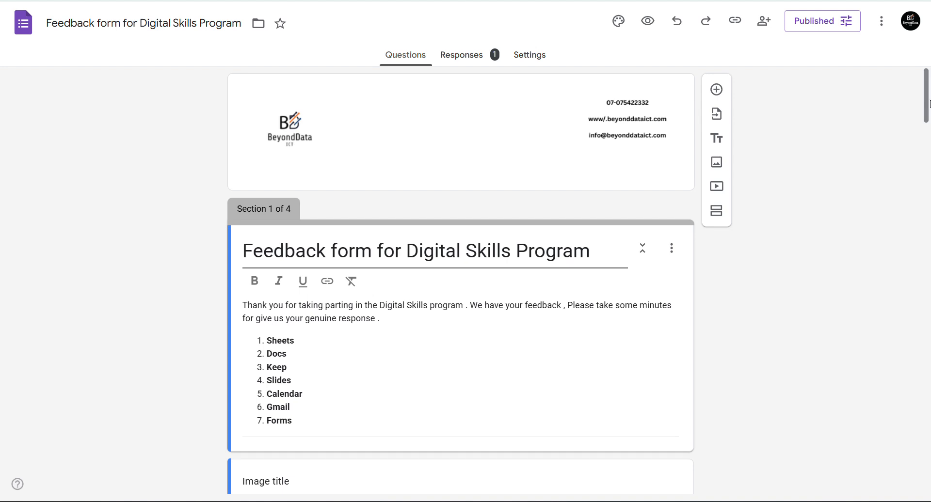
{"action": "left_click_drag", "start_coordinate": [925, 108], "coordinate": [929, 184]}
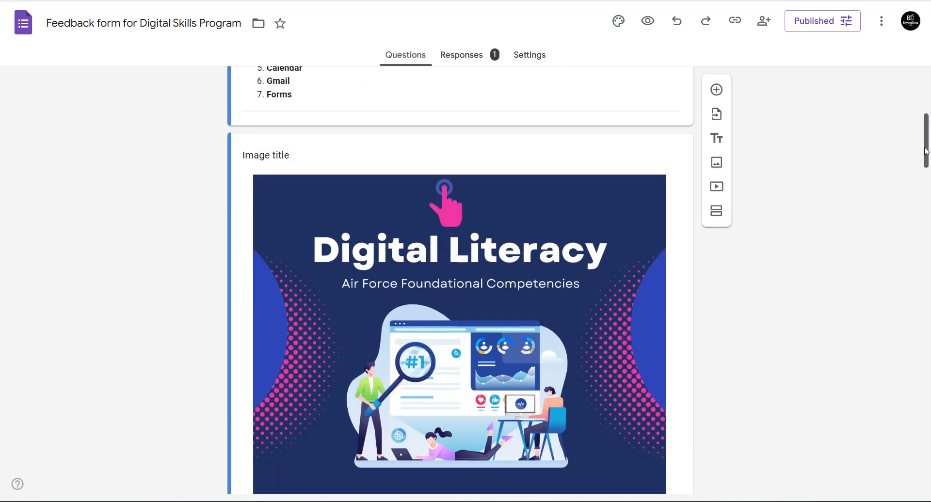
{"action": "left_click_drag", "start_coordinate": [922, 153], "coordinate": [929, 175]}
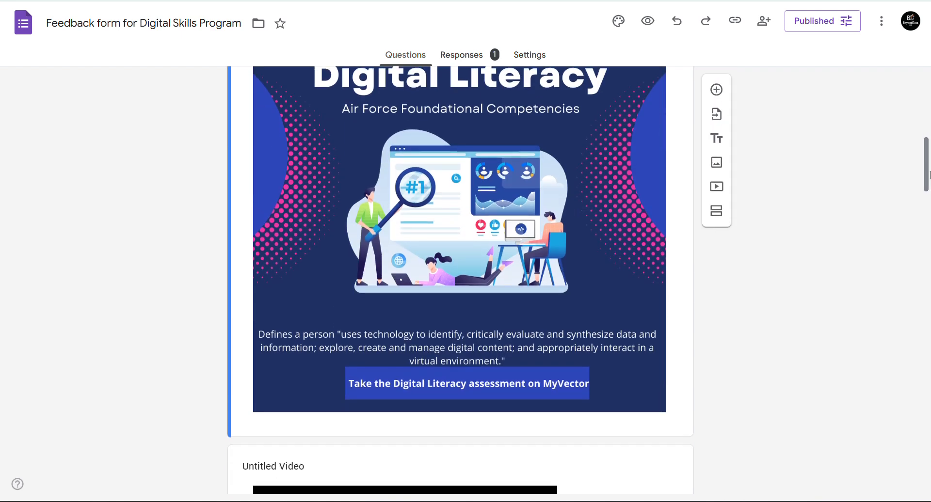
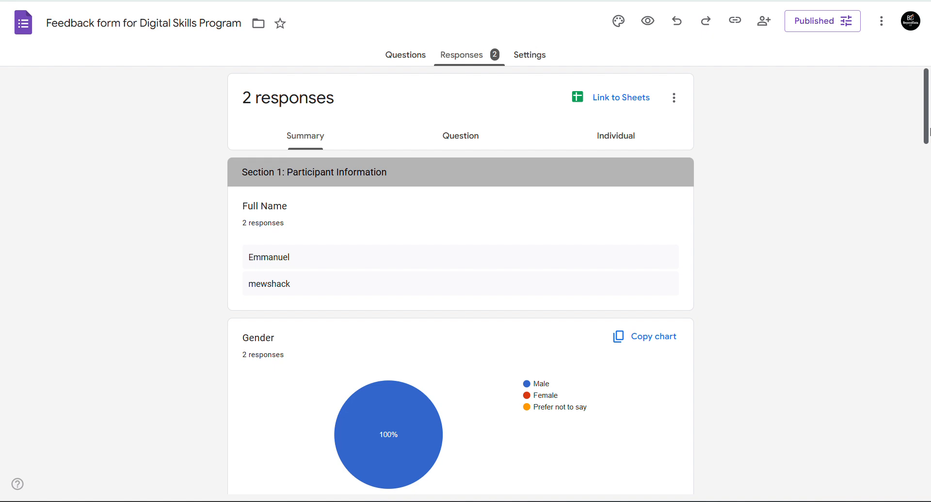
- Scroll down through the summary charts of the 2 responses, then back to the top
{"action": "scroll", "coordinate": [929, 131], "scroll_direction": "down", "scroll_amount": 4}
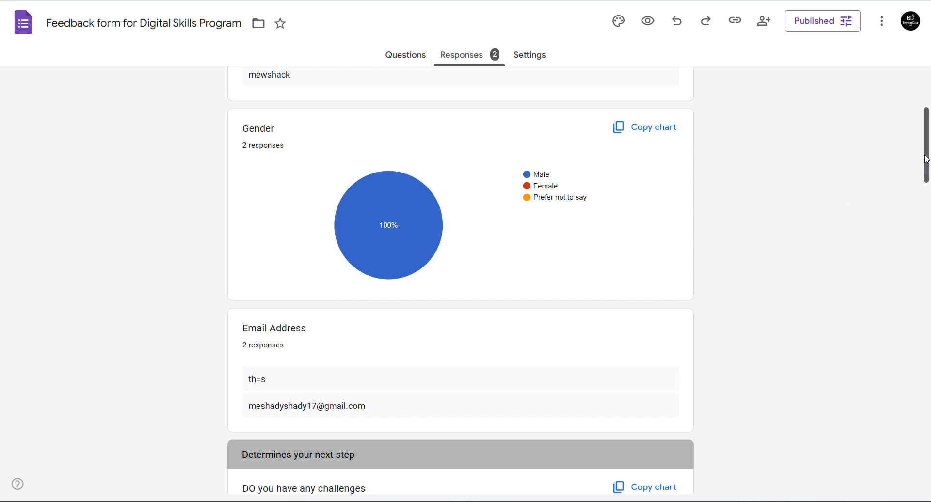
{"action": "left_click_drag", "start_coordinate": [927, 159], "coordinate": [918, 214]}
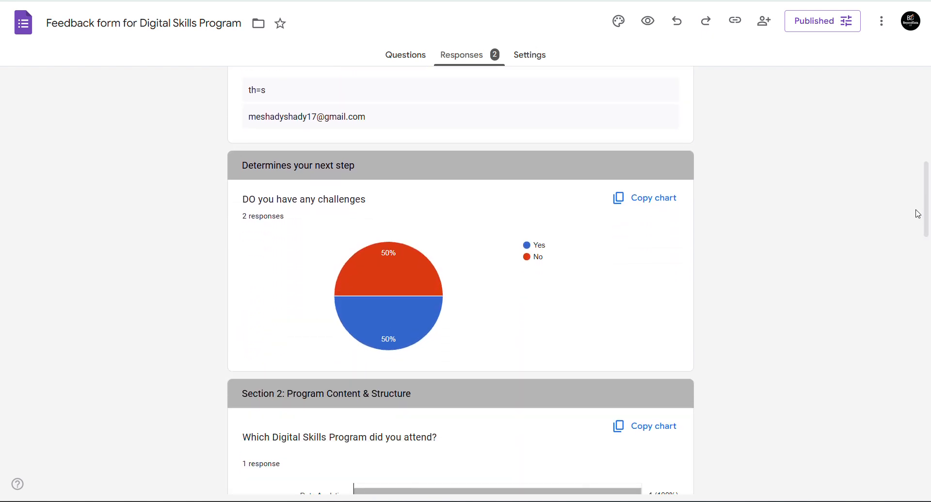
{"action": "mouse_move", "coordinate": [381, 274]}
{"action": "left_click_drag", "start_coordinate": [926, 199], "coordinate": [926, 255]}
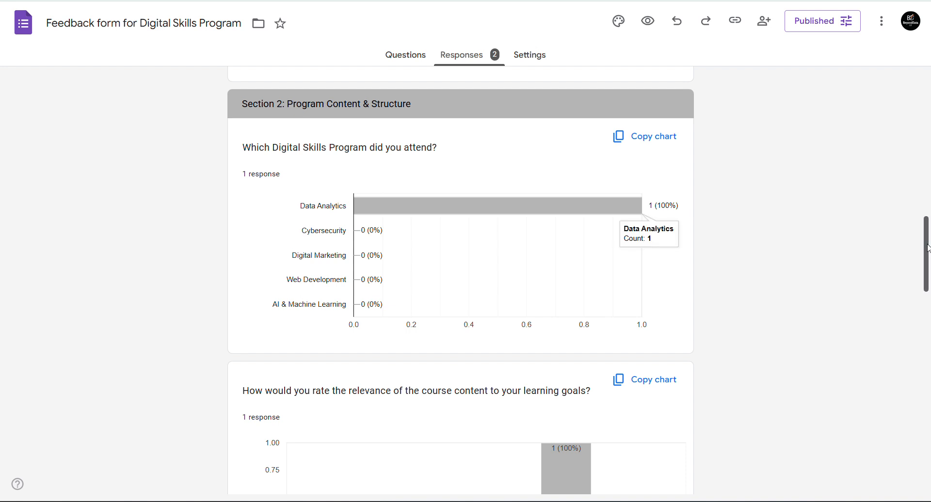
{"action": "left_click_drag", "start_coordinate": [928, 249], "coordinate": [925, 312]}
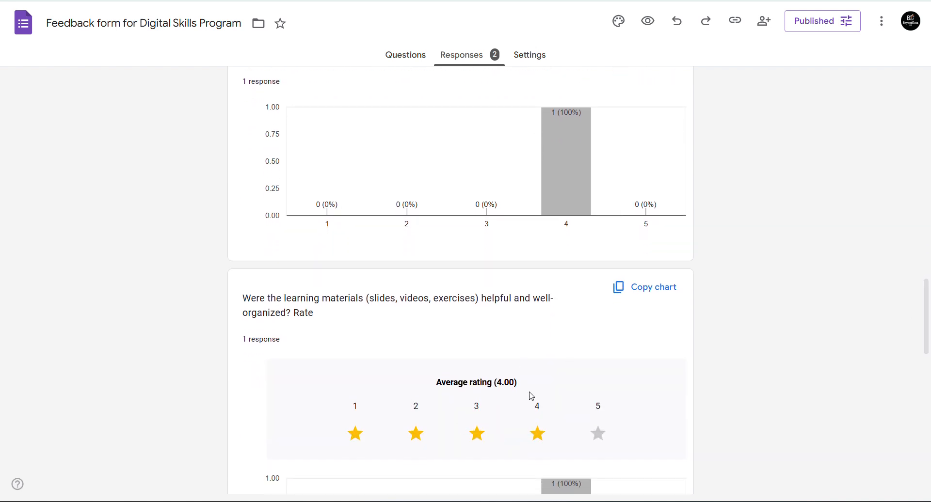
{"action": "left_click_drag", "start_coordinate": [927, 302], "coordinate": [930, 57]}
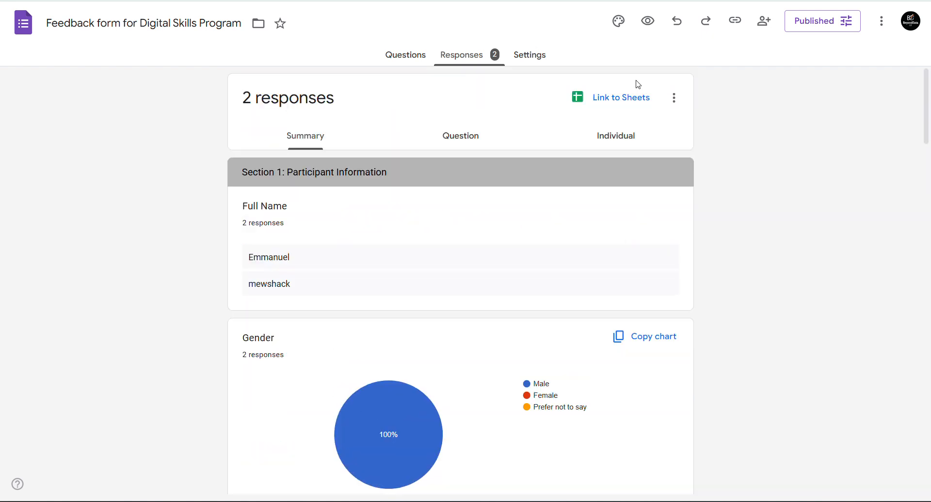
- Link the responses to a new spreadsheet, 'Feedback form for Digital Skills Program (Responses)'
{"action": "left_click", "coordinate": [612, 97]}
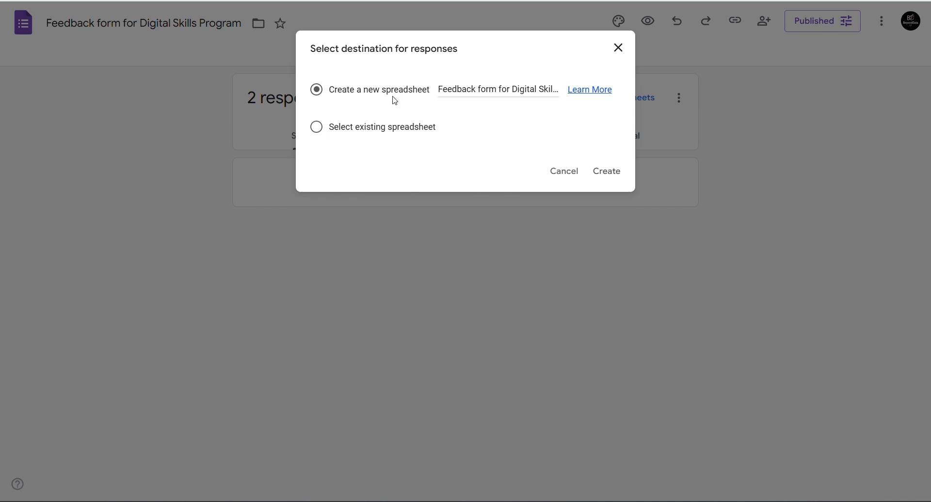
{"action": "left_click", "coordinate": [613, 172]}
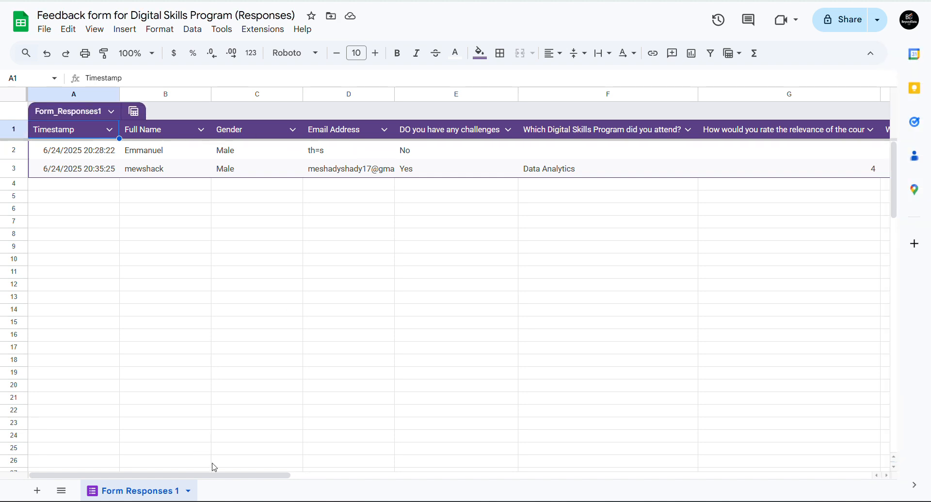
{"action": "left_click_drag", "start_coordinate": [285, 491], "coordinate": [644, 407]}
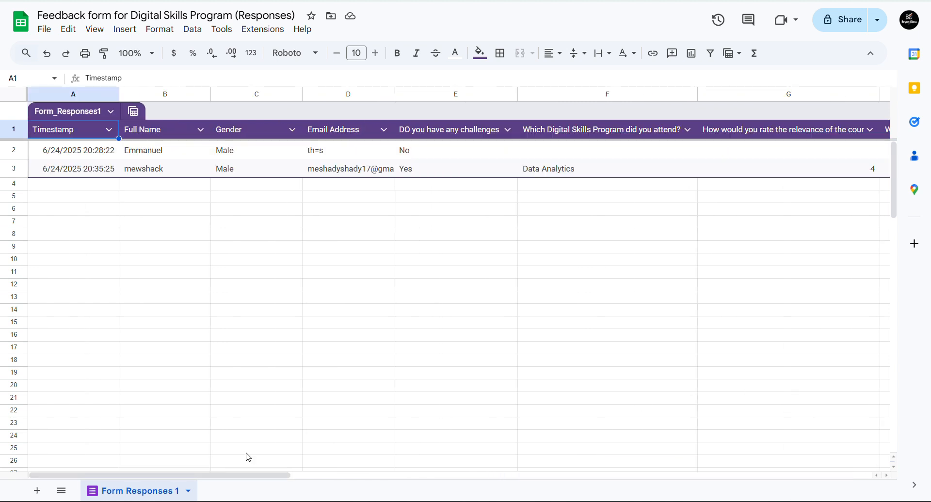
{"action": "left_click_drag", "start_coordinate": [245, 476], "coordinate": [704, 431]}
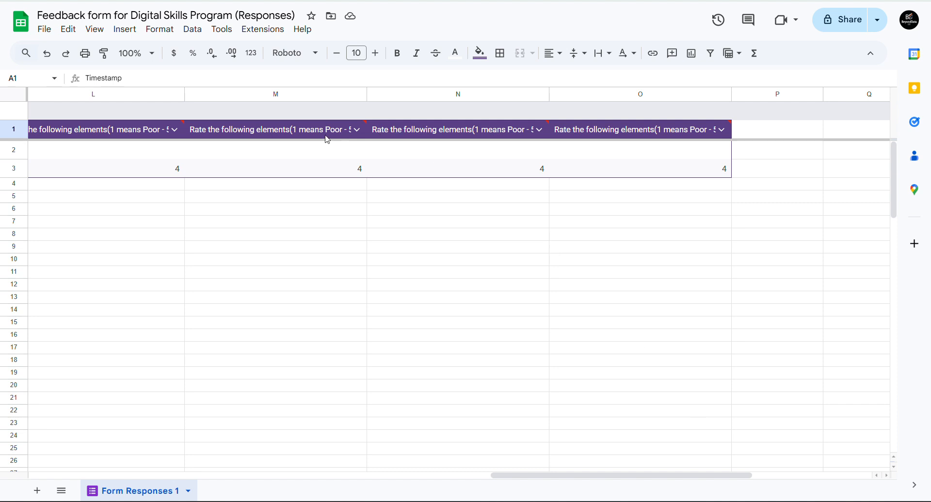
{"action": "left_click", "coordinate": [244, 137]}
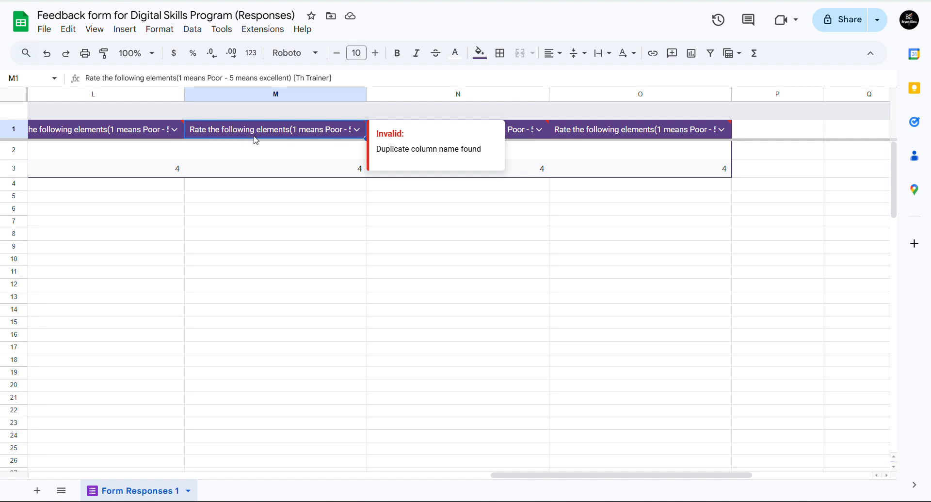
{"action": "left_click", "coordinate": [257, 174]}
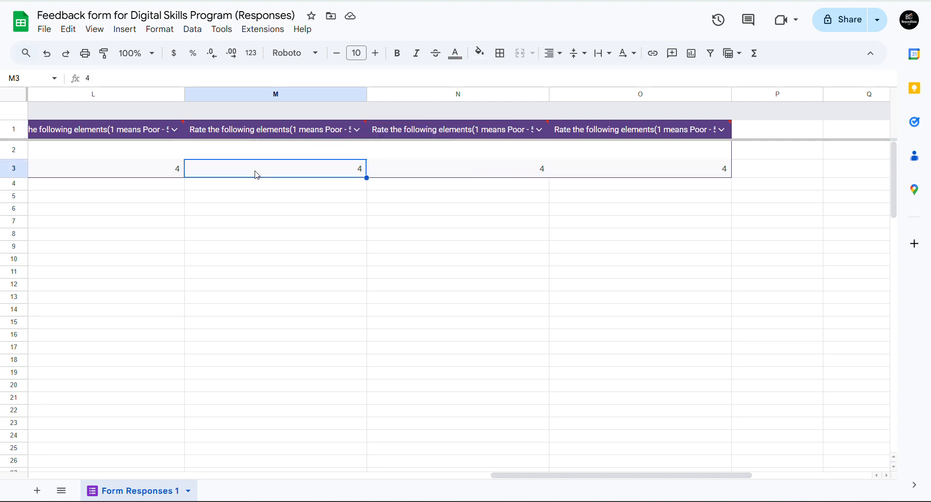
{"action": "left_click", "coordinate": [423, 131]}
{"action": "left_click", "coordinate": [428, 152]}
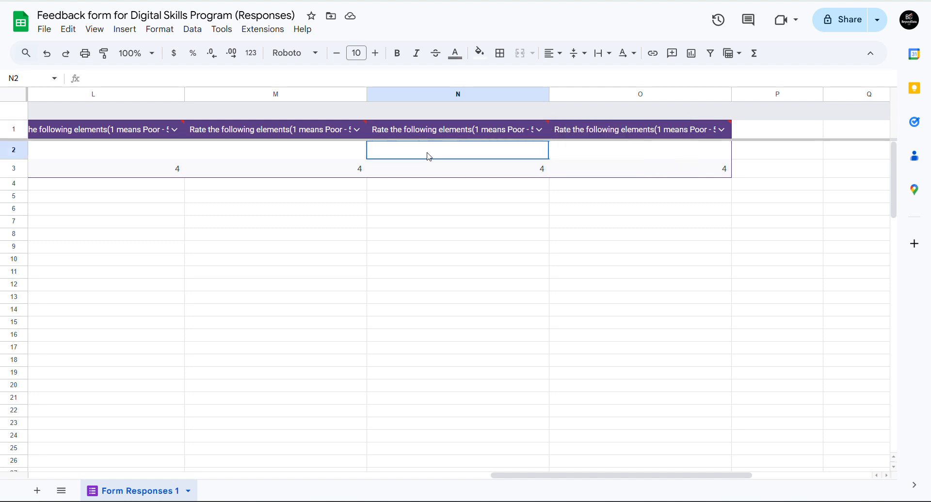
{"action": "left_click", "coordinate": [603, 134]}
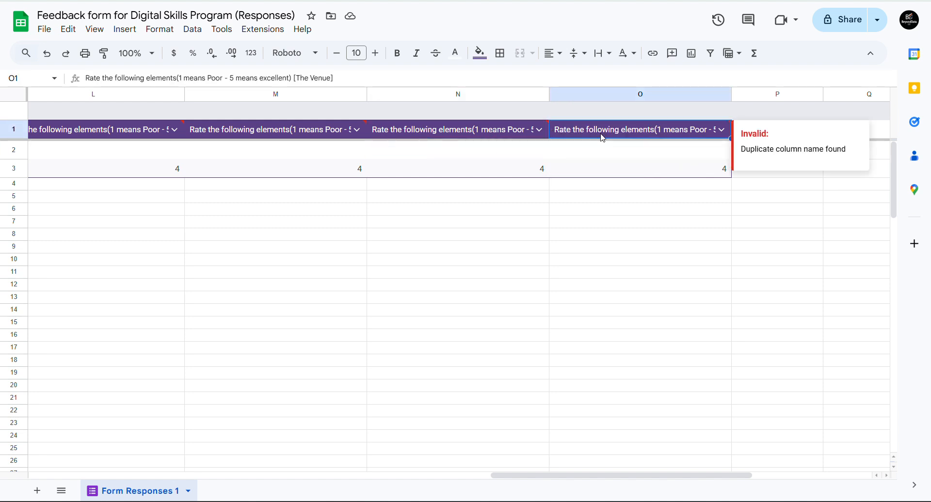
{"action": "left_click", "coordinate": [602, 151]}
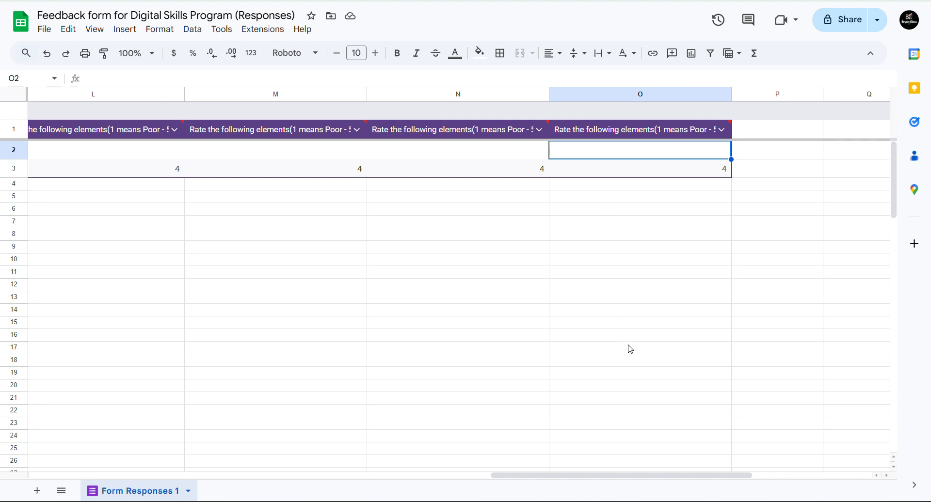
{"action": "left_click_drag", "start_coordinate": [640, 480], "coordinate": [467, 470]}
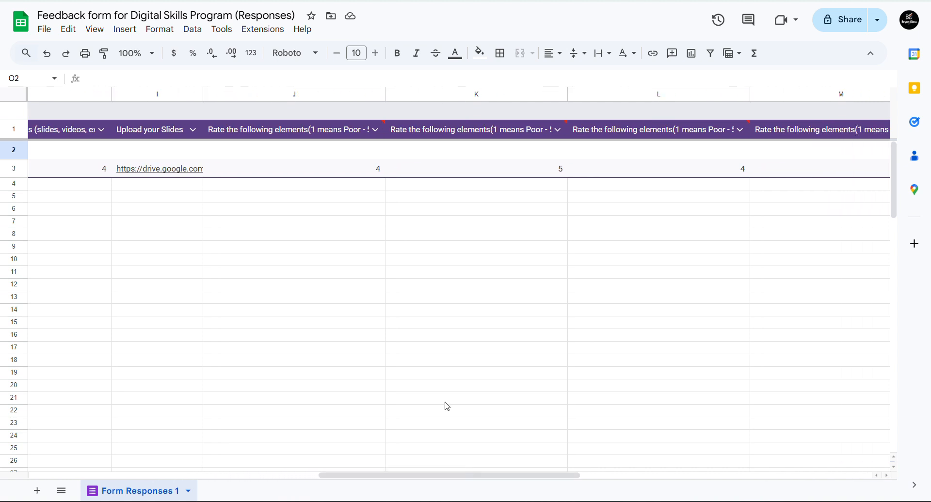
{"action": "left_click", "coordinate": [495, 129]}
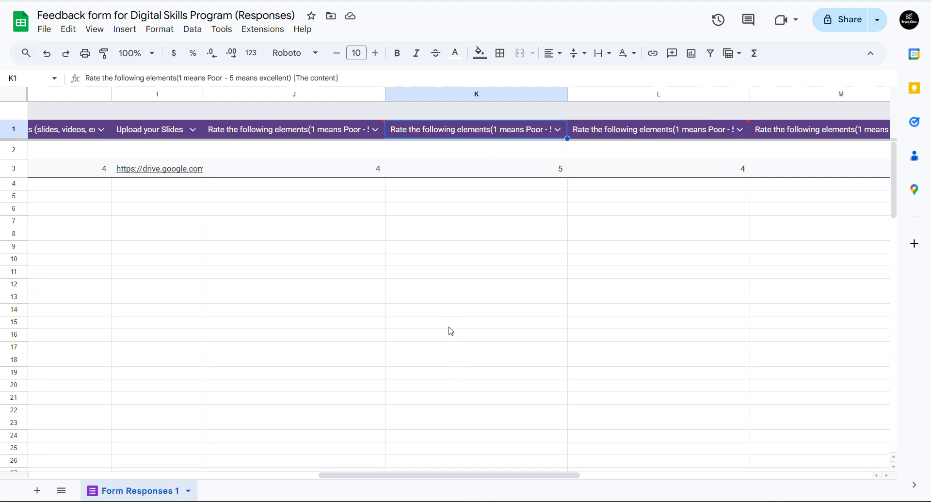
{"action": "left_click", "coordinate": [328, 135]}
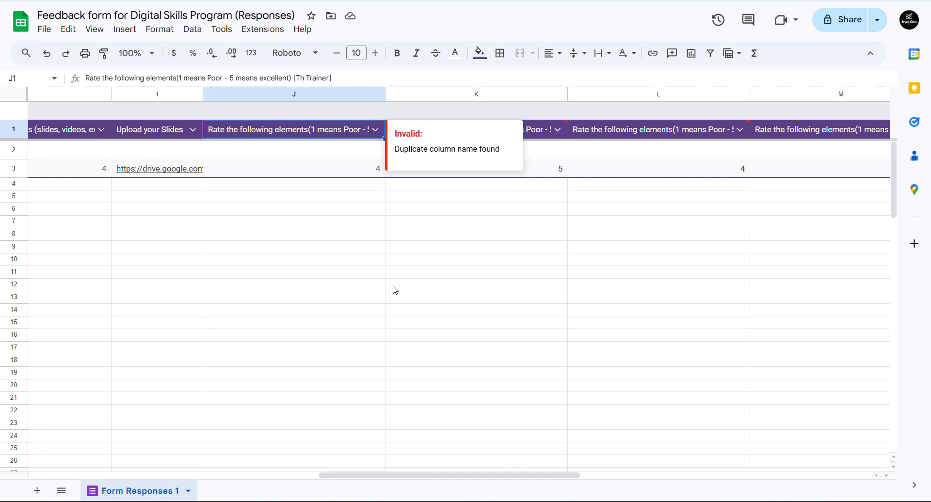
{"action": "left_click_drag", "start_coordinate": [505, 476], "coordinate": [654, 462]}
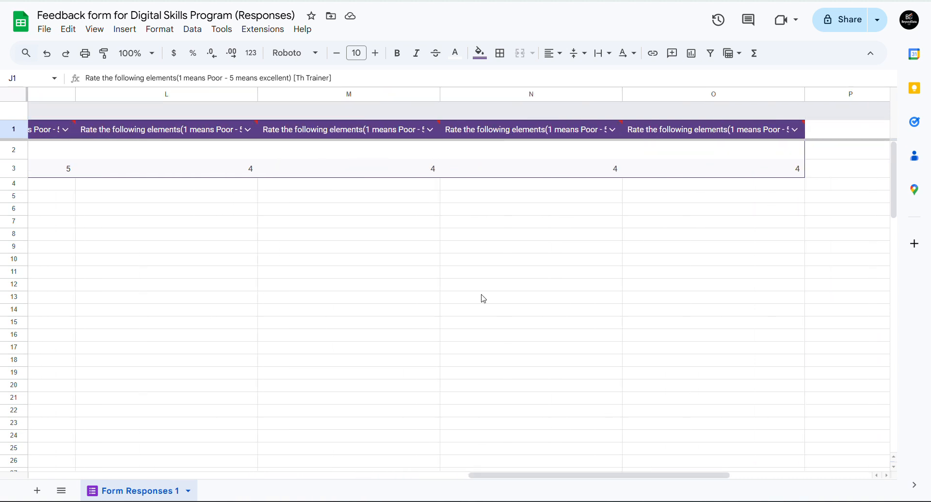
{"action": "left_click", "coordinate": [294, 129]}
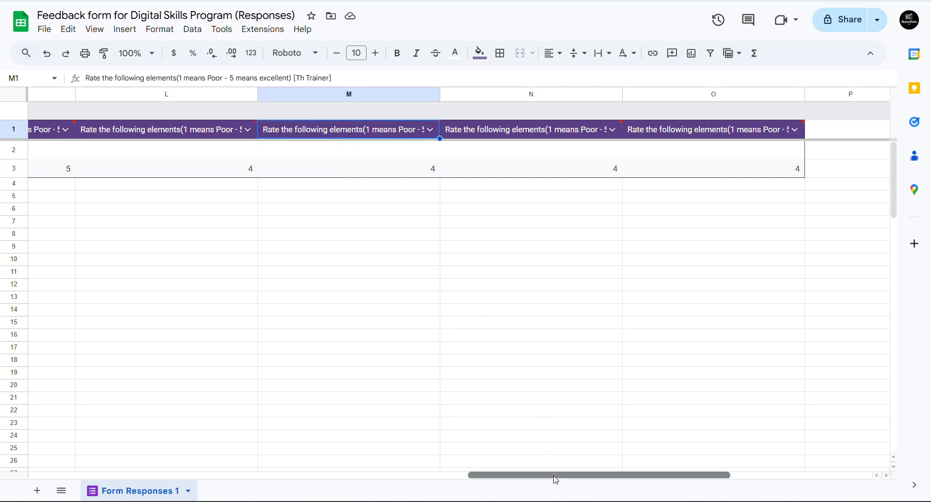
{"action": "left_click_drag", "start_coordinate": [556, 480], "coordinate": [92, 426]}
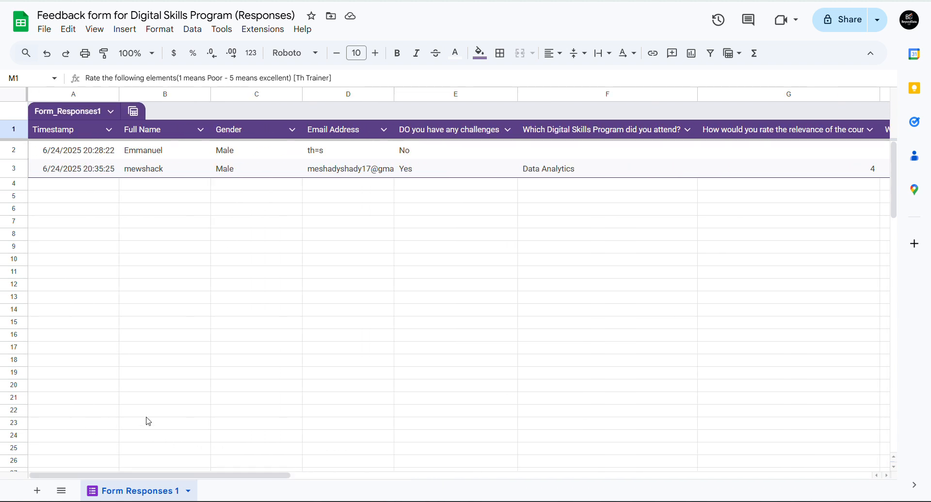
{"action": "left_click", "coordinate": [593, 167]}
{"action": "left_click", "coordinate": [466, 155]}
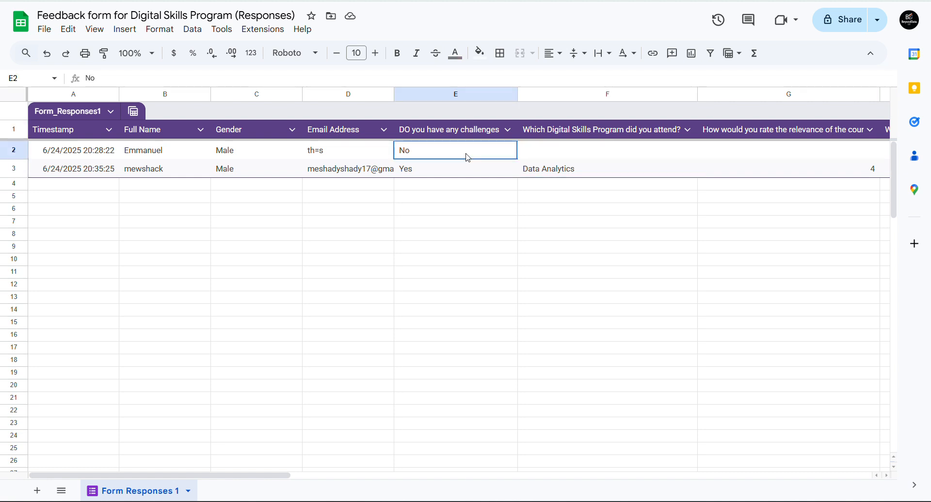
{"action": "left_click", "coordinate": [166, 173]}
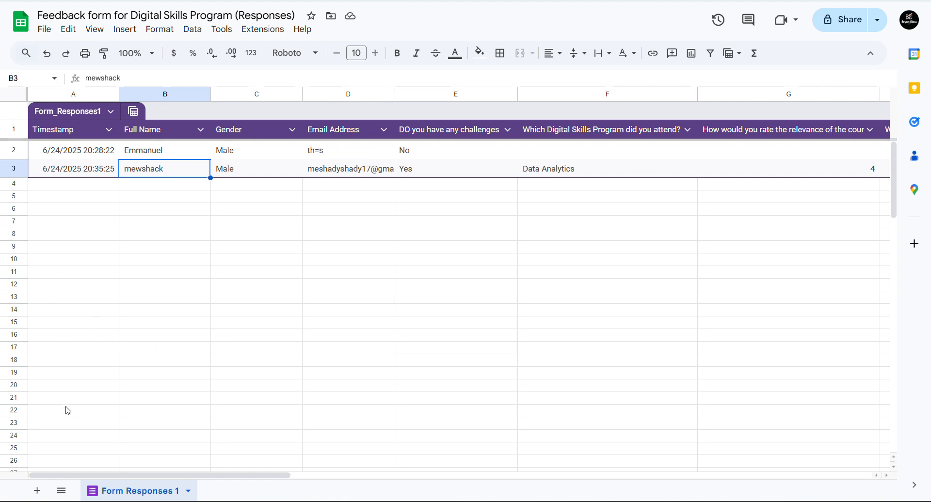
- Add a blank Sheet1, return to Form Responses 1, and copy the first respondent's name in B2
{"action": "left_click", "coordinate": [38, 492]}
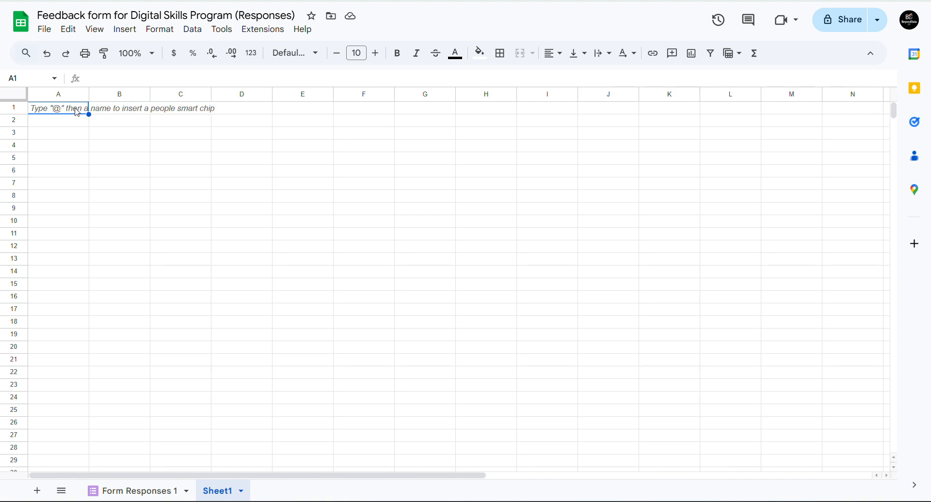
{"action": "left_click", "coordinate": [140, 492]}
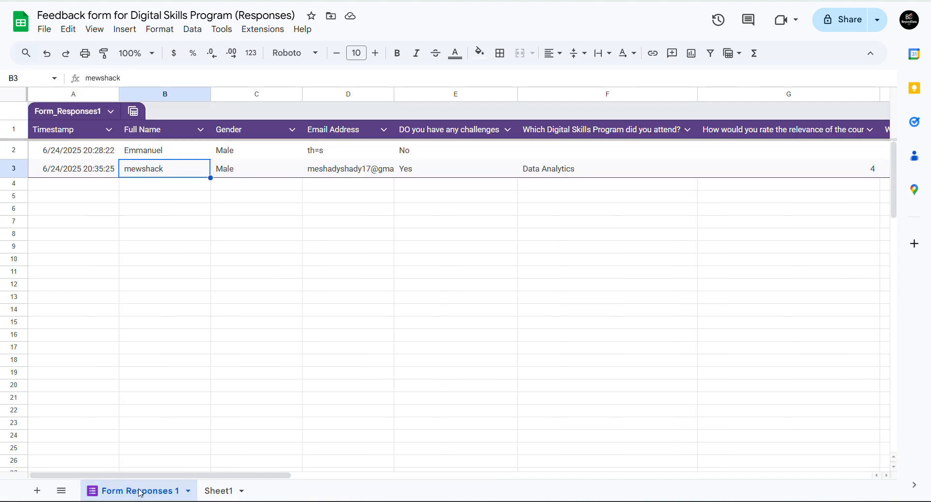
{"action": "left_click", "coordinate": [149, 157]}
{"action": "left_click", "coordinate": [148, 167]}
{"action": "left_click", "coordinate": [155, 152]}
{"action": "key", "text": "ctrl+c"}
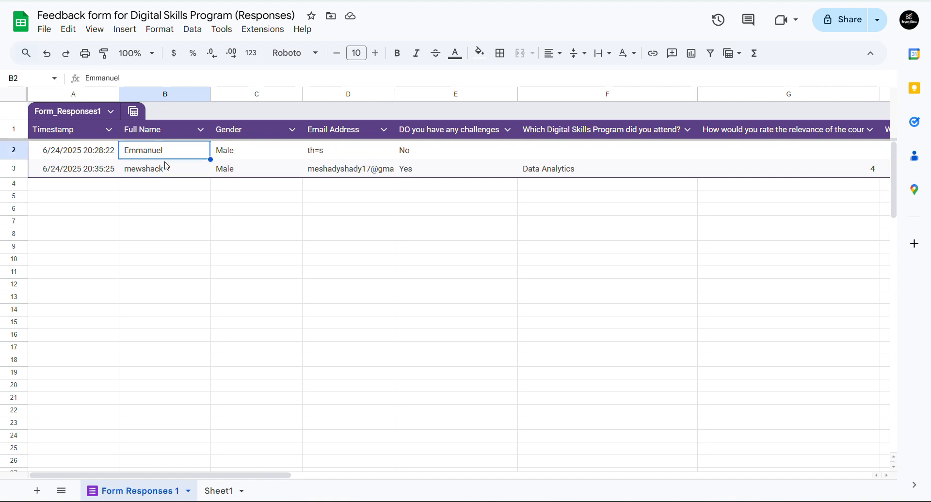
- Compare the two respondents' names in B2 and B3, then return to the form's response summary
{"action": "left_click", "coordinate": [167, 167]}
{"action": "left_click", "coordinate": [192, 157]}
{"action": "left_click", "coordinate": [188, 169]}
{"action": "left_click", "coordinate": [182, 154]}
{"action": "left_click", "coordinate": [178, 169]}
{"action": "left_click", "coordinate": [186, 156]}
{"action": "left_click", "coordinate": [182, 170]}
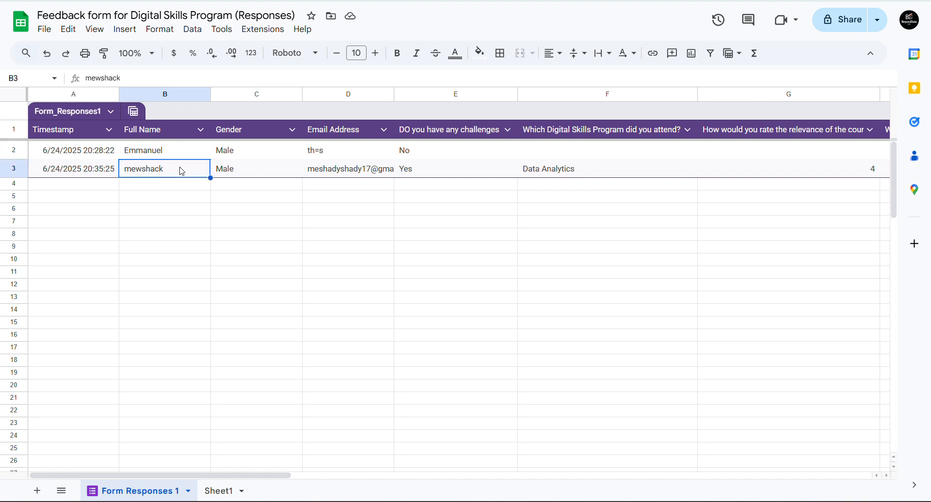
{"action": "key", "text": "alt+Tab"}
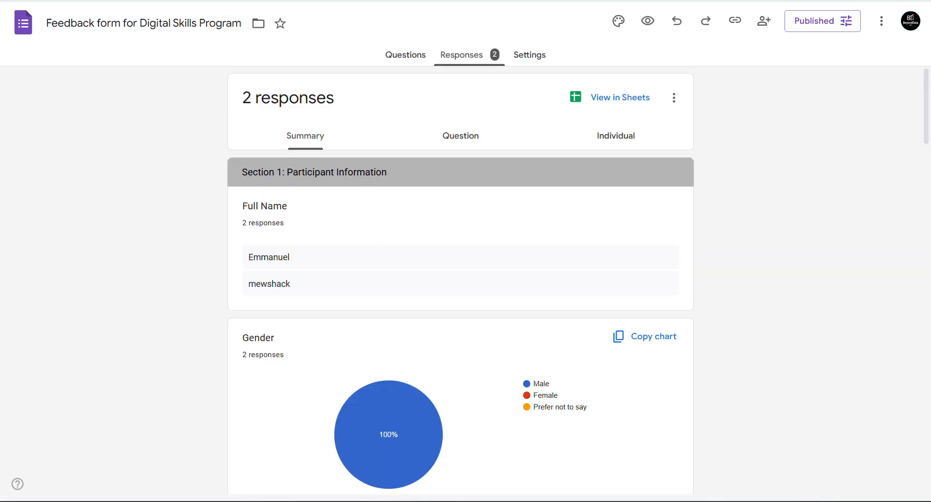
- Go to the form's Questions and select the Full Name question for editing
{"action": "left_click", "coordinate": [402, 55]}
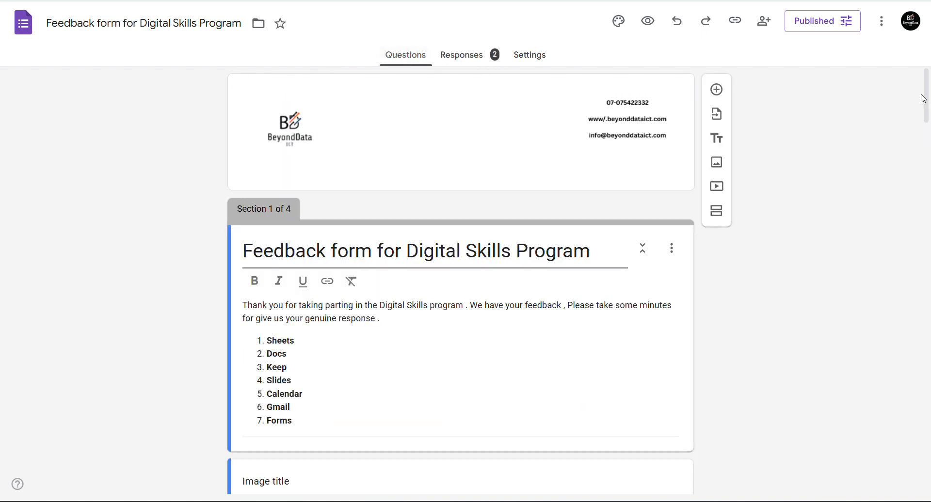
{"action": "left_click_drag", "start_coordinate": [923, 100], "coordinate": [896, 273]}
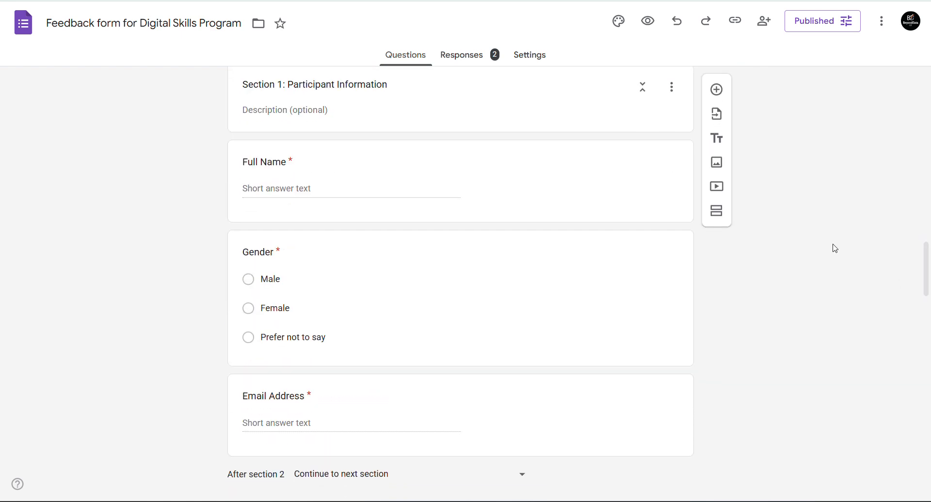
{"action": "left_click", "coordinate": [272, 174]}
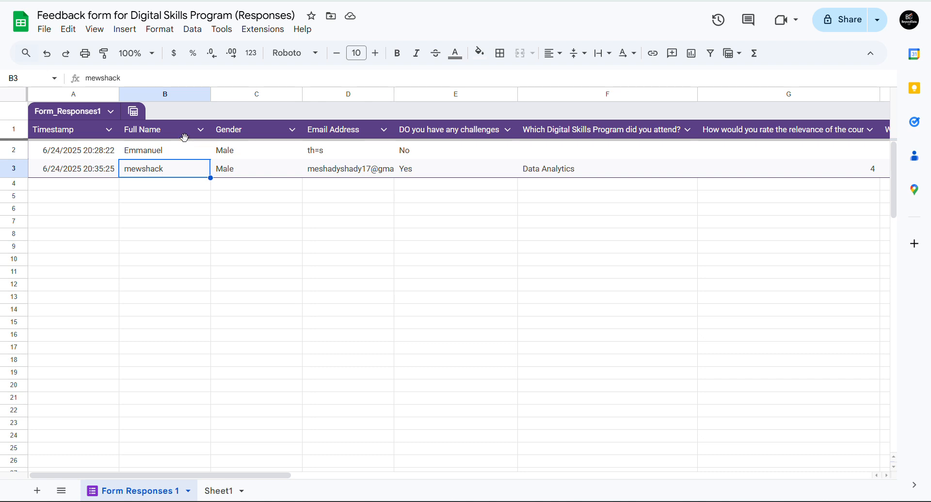
- In Form Responses 1, select the Gender column and check both respondents' full names
{"action": "left_click", "coordinate": [257, 91]}
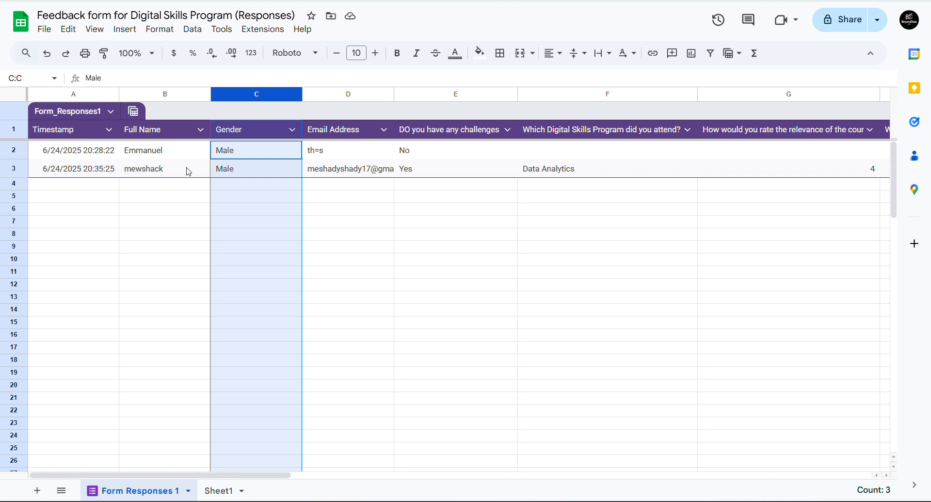
{"action": "left_click", "coordinate": [167, 154]}
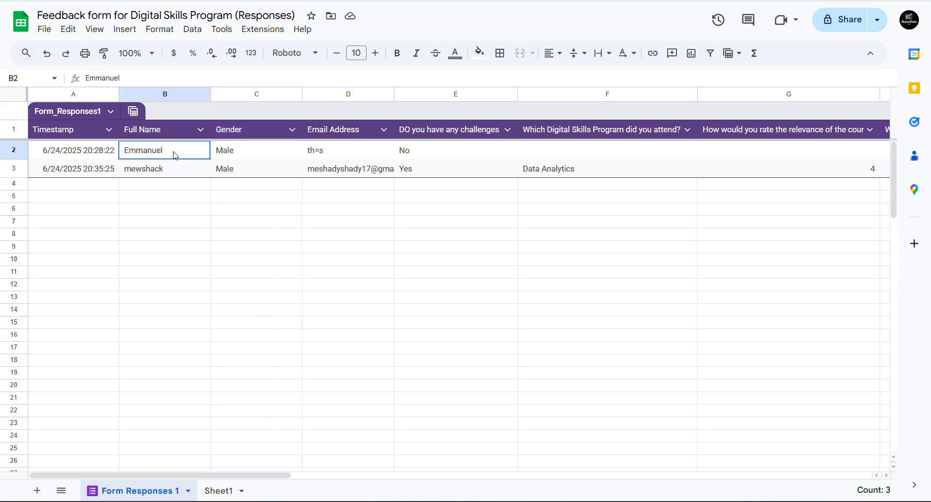
{"action": "left_click", "coordinate": [173, 176]}
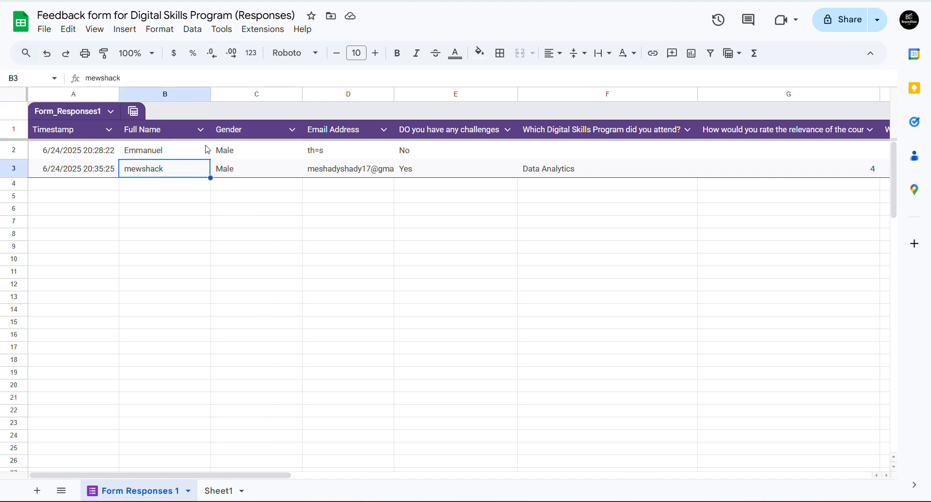
{"action": "left_click", "coordinate": [191, 153]}
{"action": "left_click", "coordinate": [186, 177]}
{"action": "left_click", "coordinate": [175, 158]}
{"action": "left_click", "coordinate": [174, 171]}
- Inspect cells A1–A4, B3 and B5 in the empty Sheet1, then return to the form editor
{"action": "left_click", "coordinate": [221, 493]}
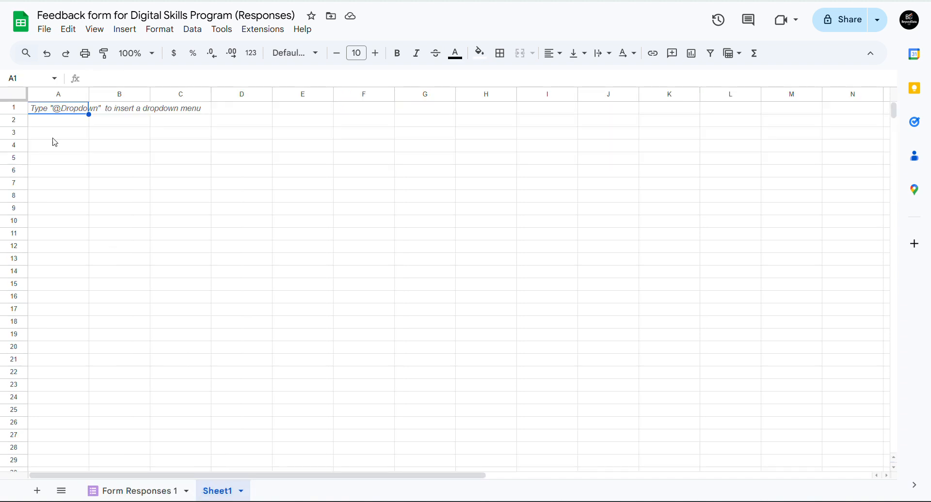
{"action": "left_click", "coordinate": [58, 119]}
{"action": "left_click", "coordinate": [59, 145]}
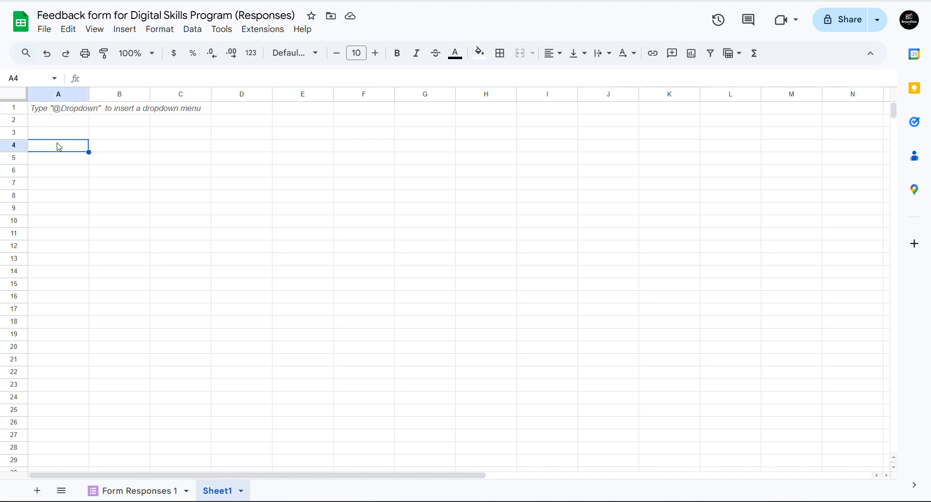
{"action": "left_click", "coordinate": [73, 108]}
{"action": "left_click", "coordinate": [75, 122]}
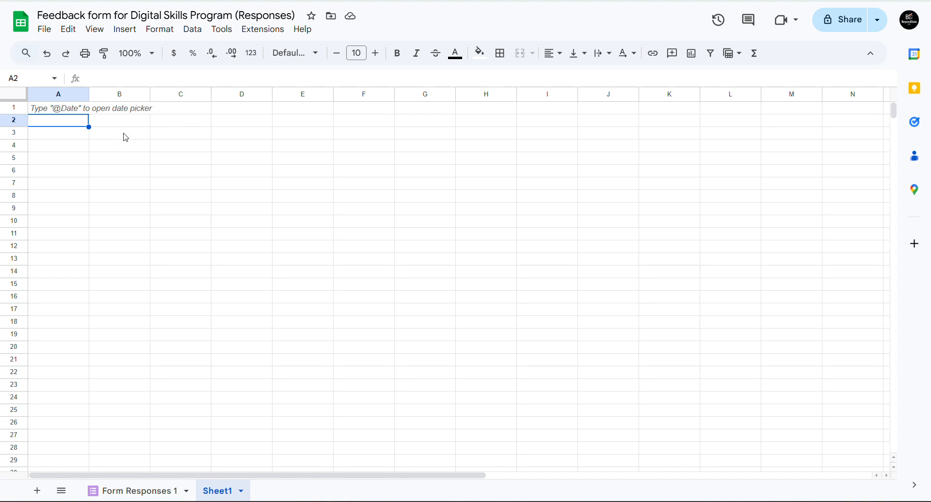
{"action": "left_click", "coordinate": [69, 138]}
{"action": "left_click", "coordinate": [111, 134]}
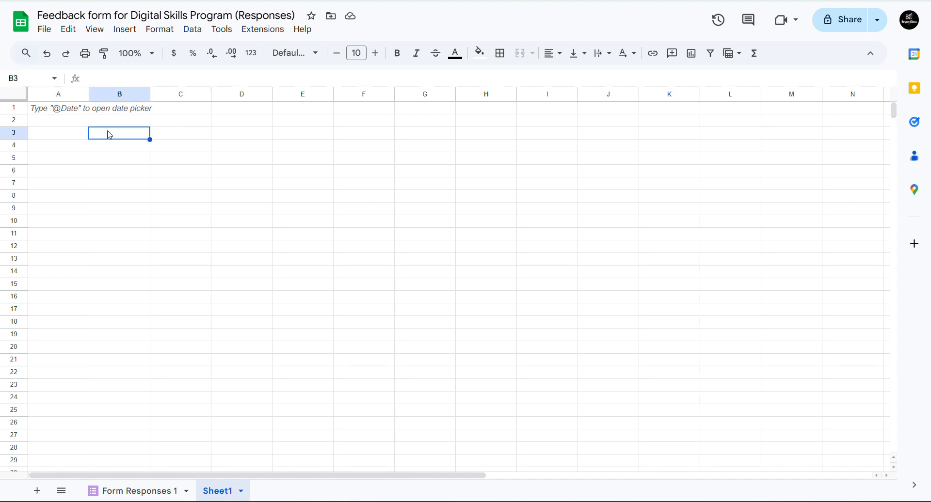
{"action": "left_click", "coordinate": [60, 154]}
{"action": "left_click", "coordinate": [125, 154]}
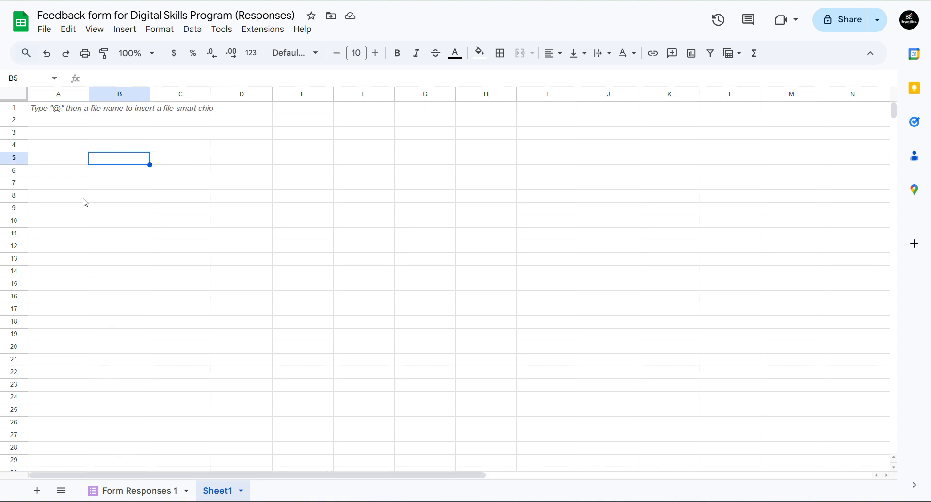
{"action": "left_click", "coordinate": [79, 124]}
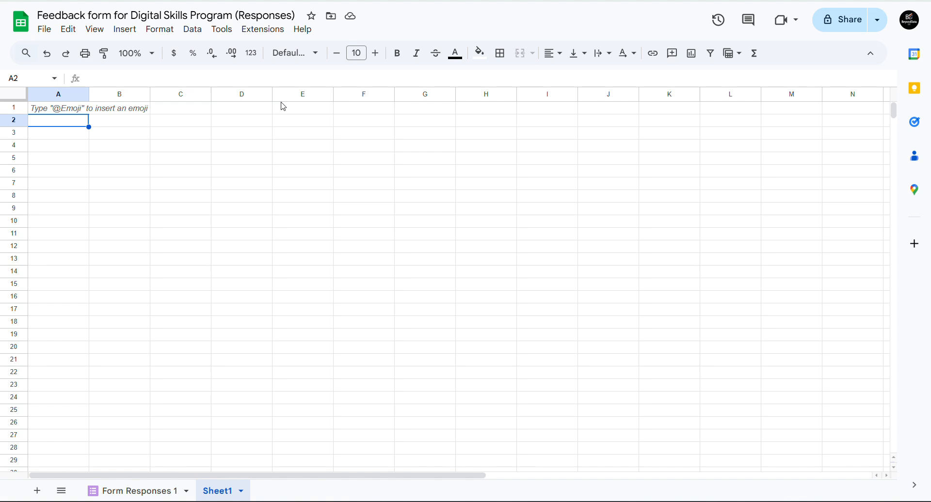
{"action": "key", "text": "ctrl+shift+Tab"}
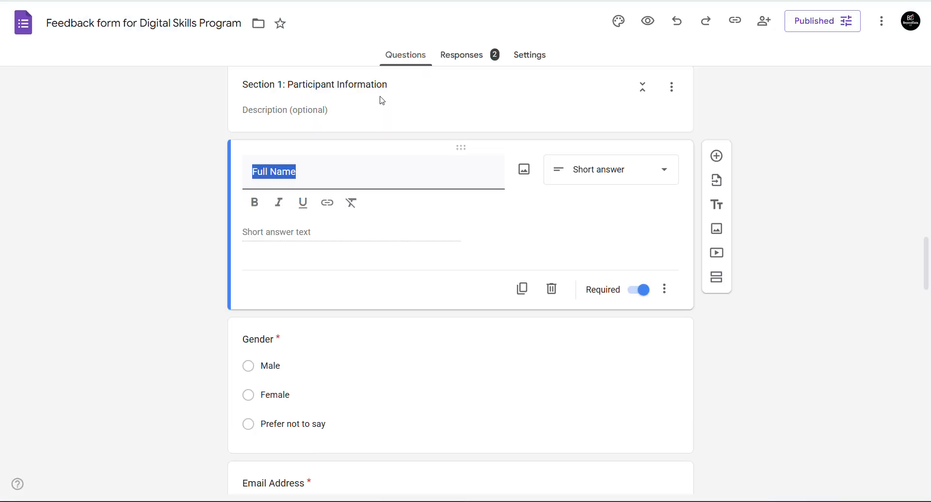
- In the form's Settings, review Collect email addresses but leave it at Do not collect
{"action": "left_click", "coordinate": [532, 67]}
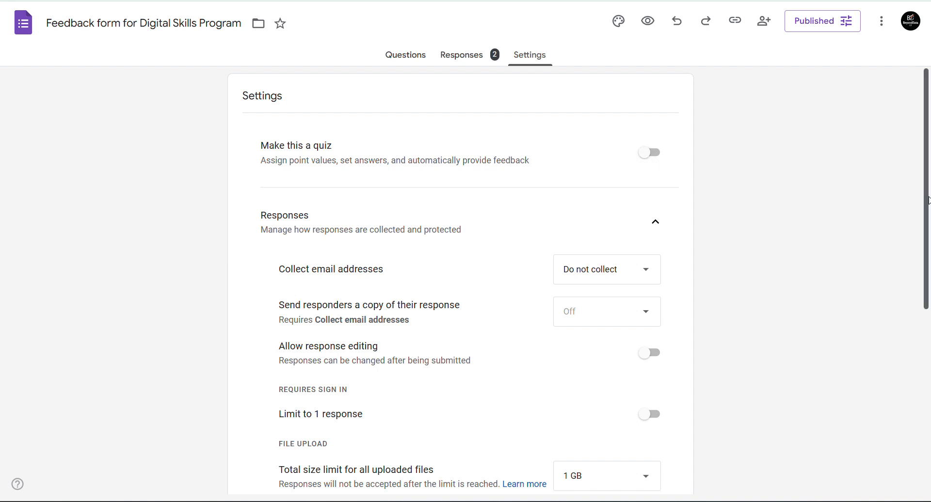
{"action": "left_click_drag", "start_coordinate": [927, 200], "coordinate": [922, 258]}
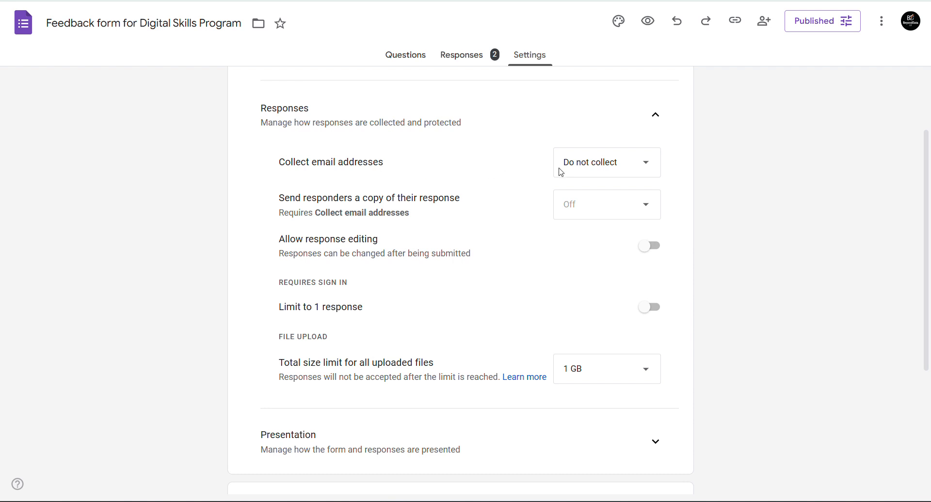
{"action": "left_click", "coordinate": [613, 168]}
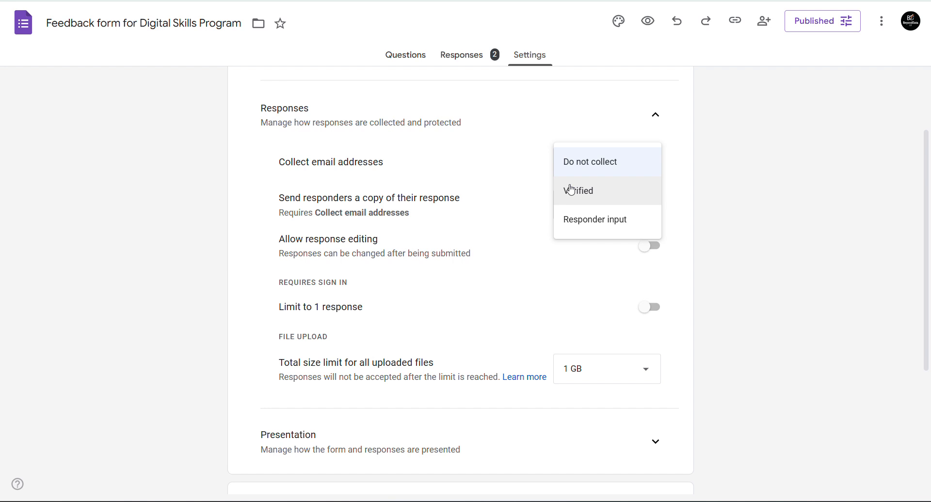
{"action": "left_click", "coordinate": [520, 153]}
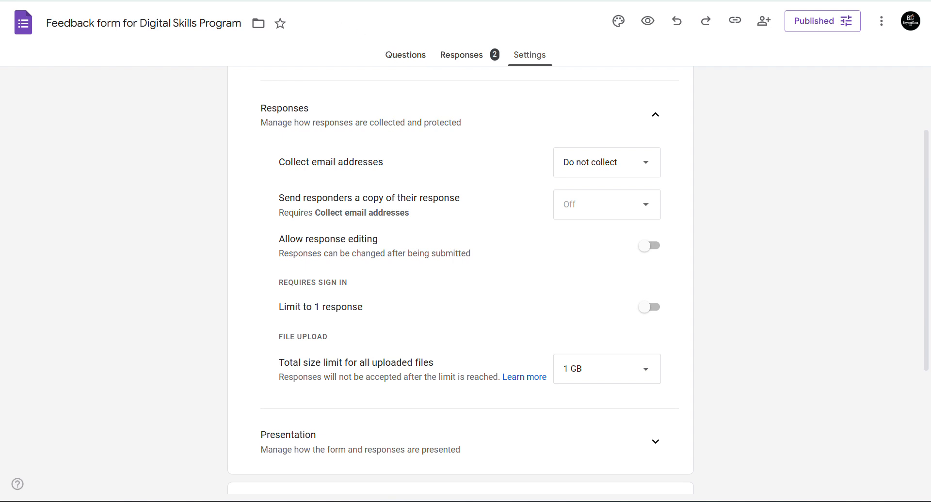
{"action": "key", "text": "ctrl+Tab"}
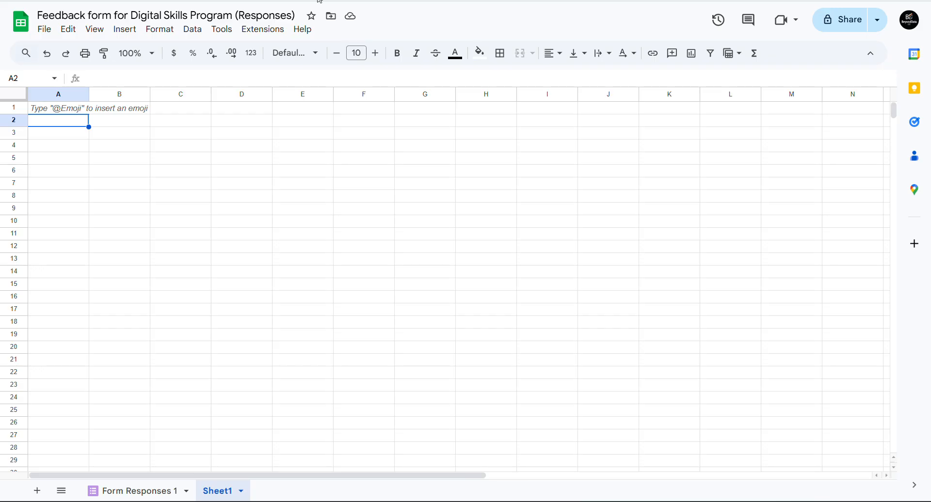
- Check the second respondent's email address in cell D3 of Form Responses 1
{"action": "left_click", "coordinate": [122, 489]}
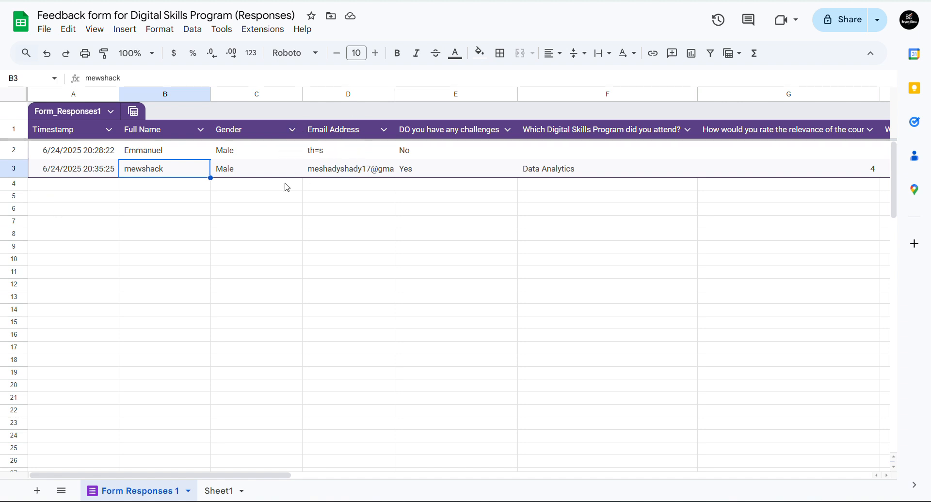
{"action": "left_click", "coordinate": [342, 169]}
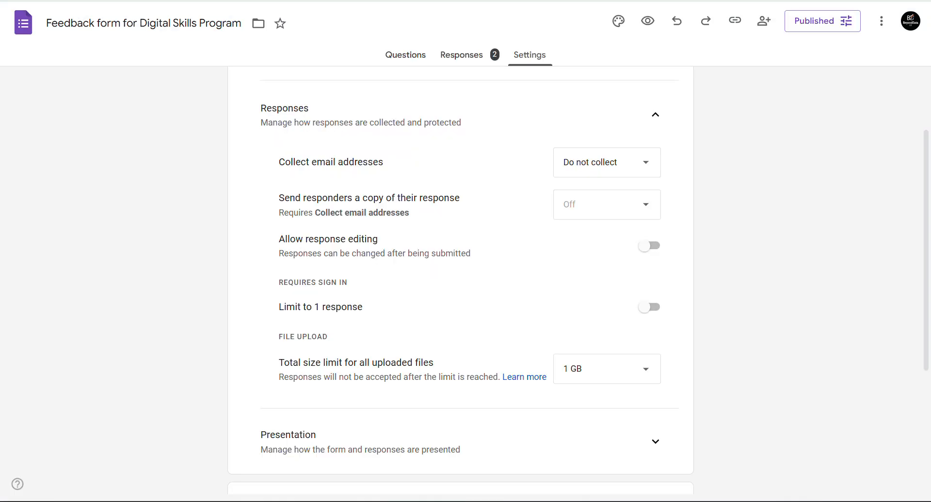
- Set Collect email addresses to Responder input and view the new Email field in Questions
{"action": "left_click", "coordinate": [598, 173]}
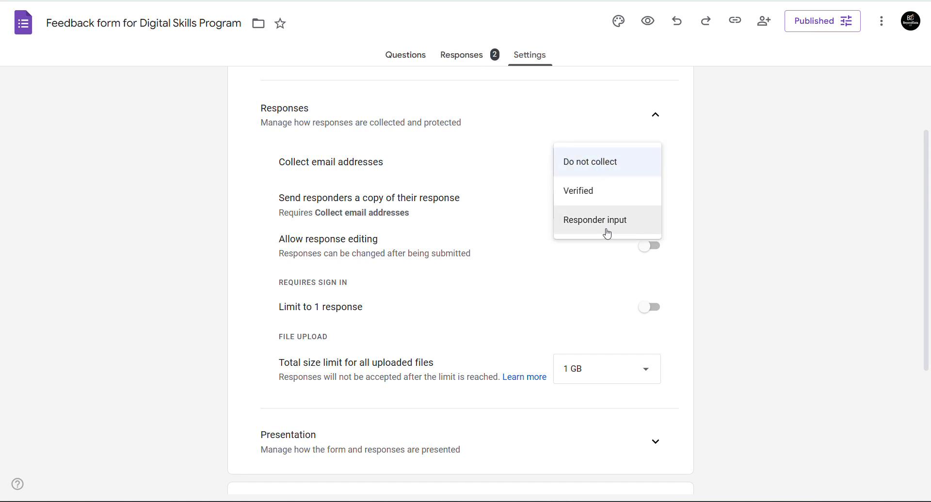
{"action": "left_click", "coordinate": [607, 232]}
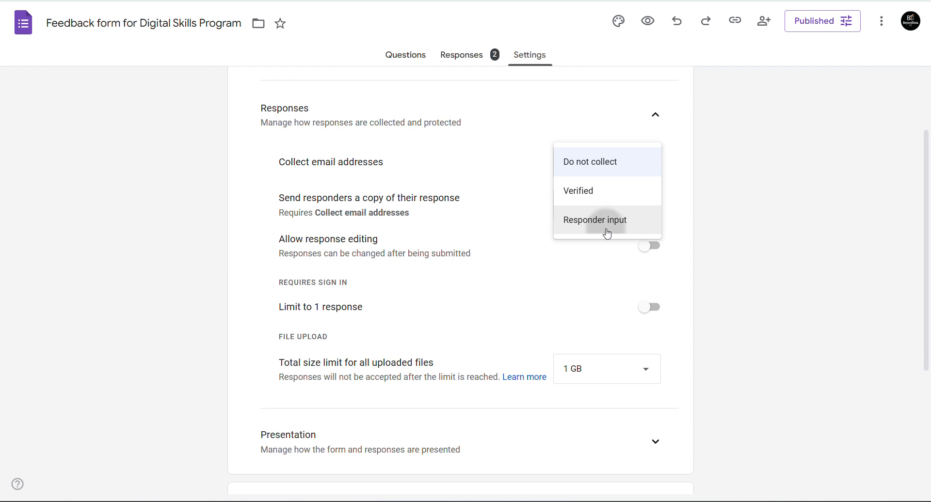
{"action": "left_click", "coordinate": [410, 58]}
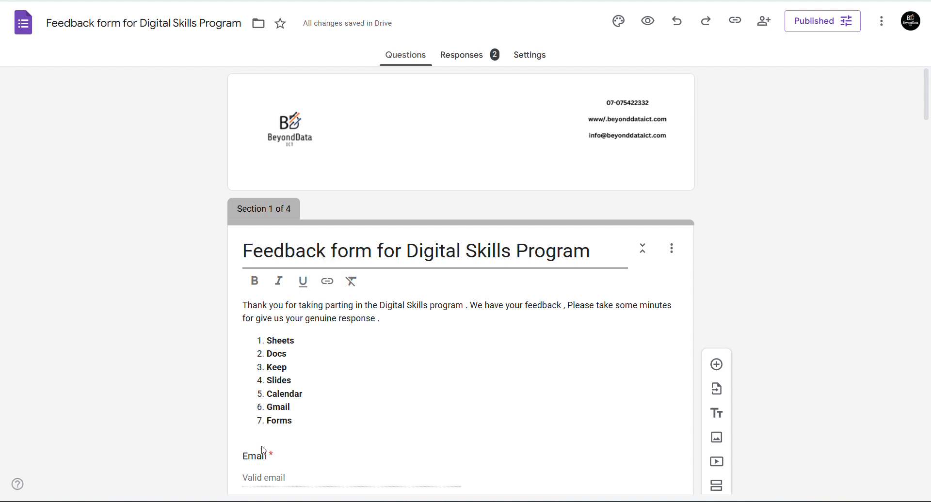
{"action": "scroll", "coordinate": [461, 280], "scroll_direction": "down", "scroll_amount": 6}
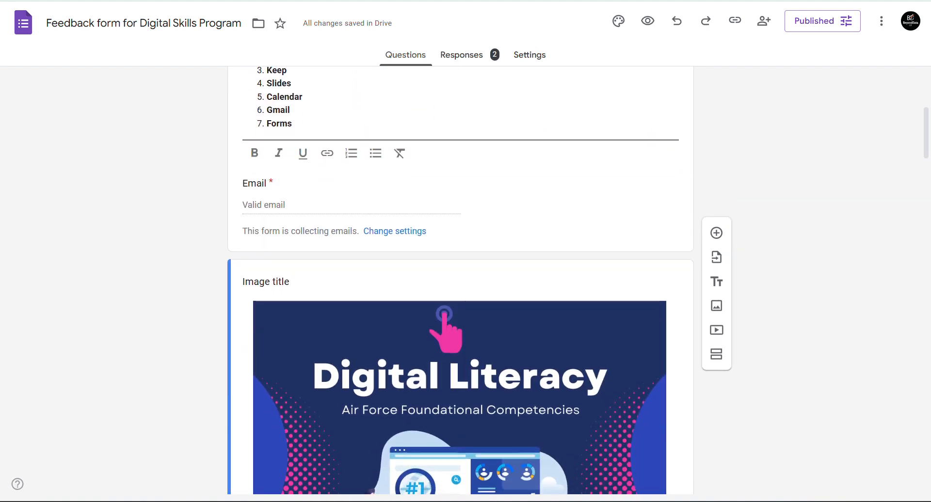
{"action": "scroll", "coordinate": [461, 280], "scroll_direction": "up", "scroll_amount": 2}
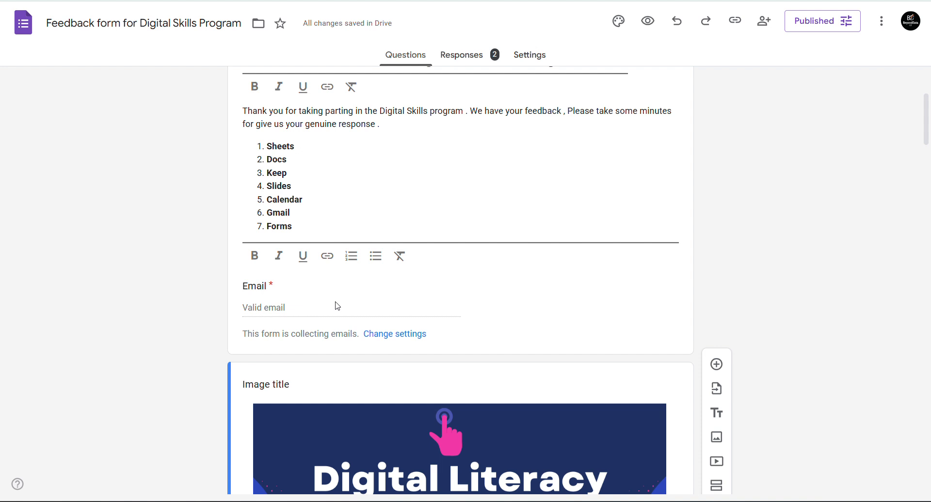
- Glance at the 2-response summary, then return to Questions and the form's Settings
{"action": "left_click", "coordinate": [448, 63]}
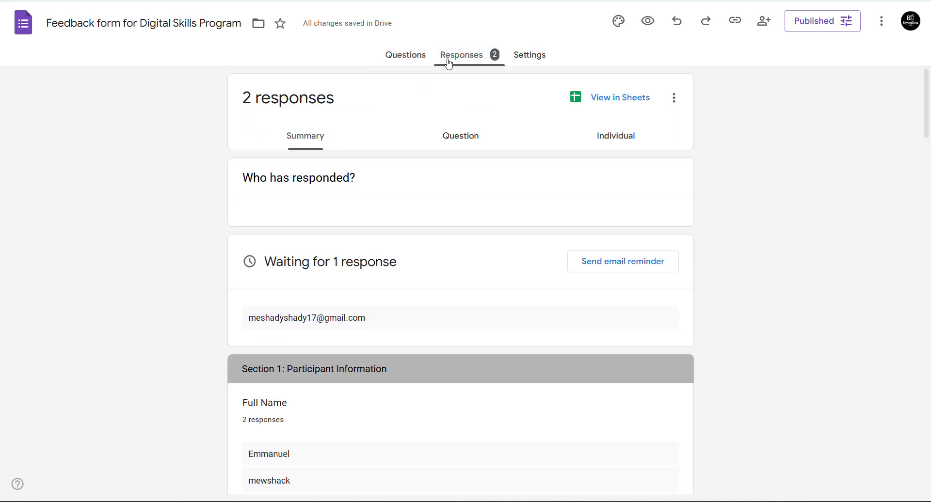
{"action": "left_click", "coordinate": [402, 59]}
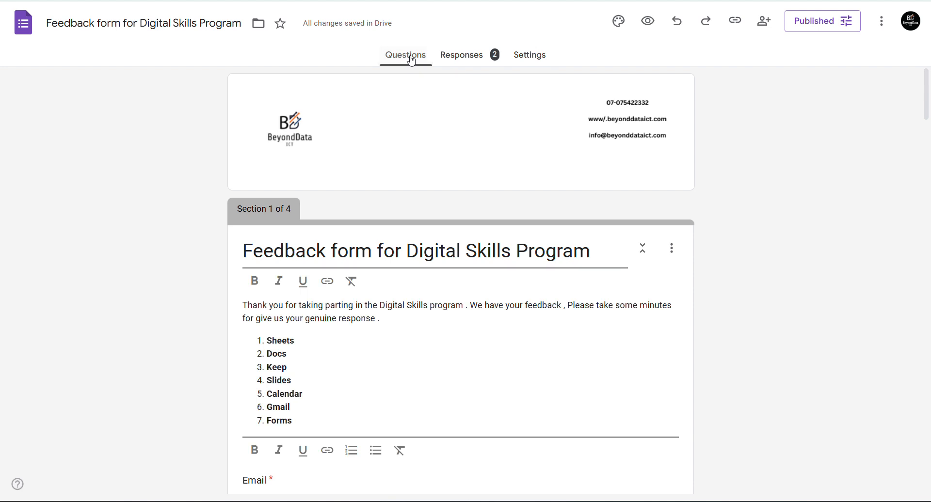
{"action": "right_click", "coordinate": [458, 68]}
{"action": "key", "text": "Escape"}
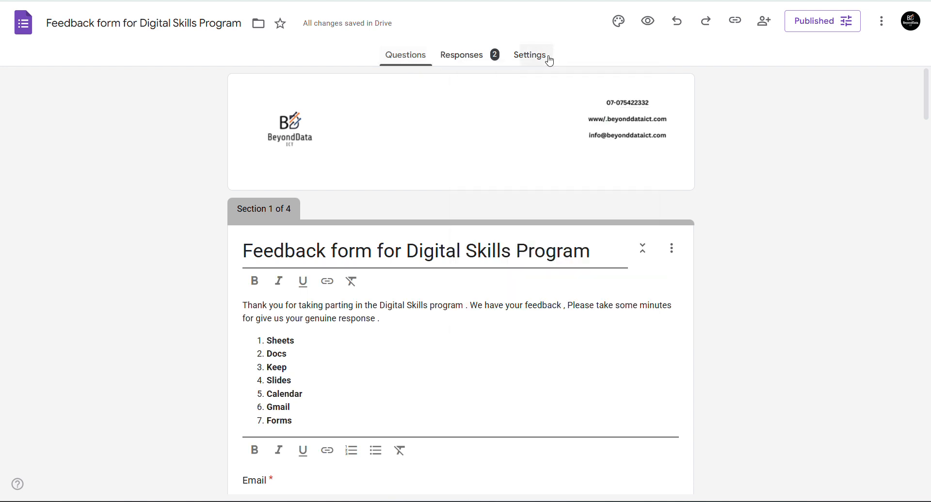
{"action": "left_click", "coordinate": [549, 56]}
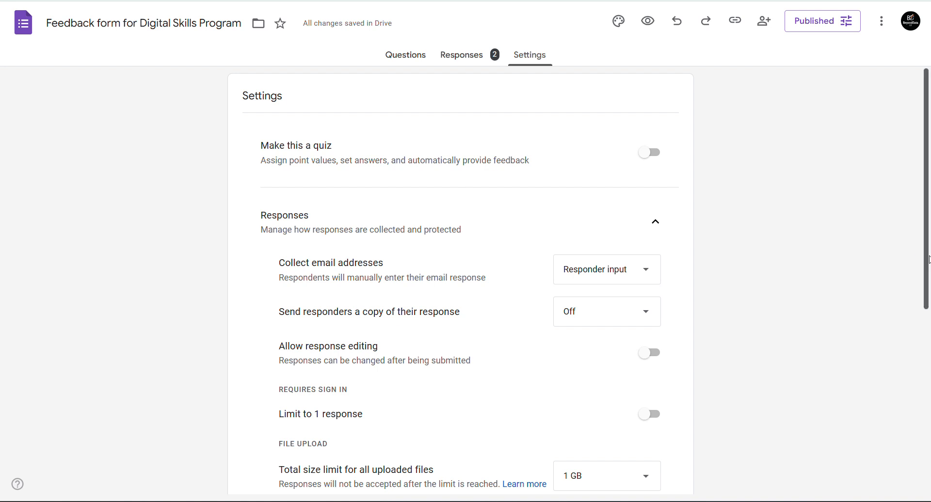
- Set 'Send responders a copy of their response' to Always, after briefly choosing When requested
{"action": "scroll", "coordinate": [905, 262], "scroll_direction": "down", "scroll_amount": 3}
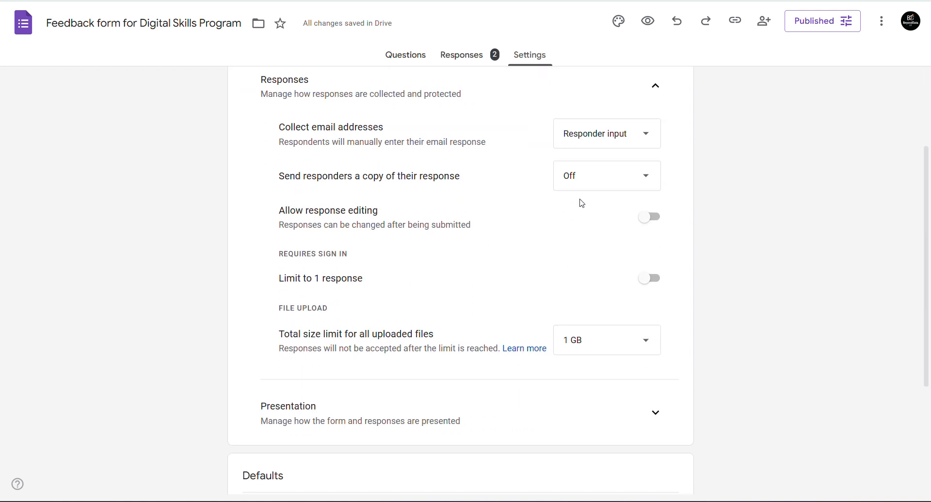
{"action": "left_click", "coordinate": [619, 183]}
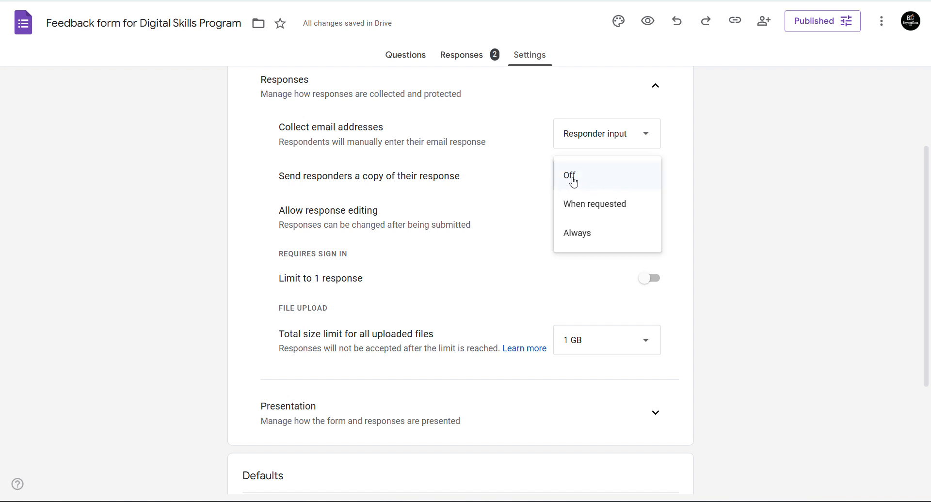
{"action": "left_click", "coordinate": [589, 209]}
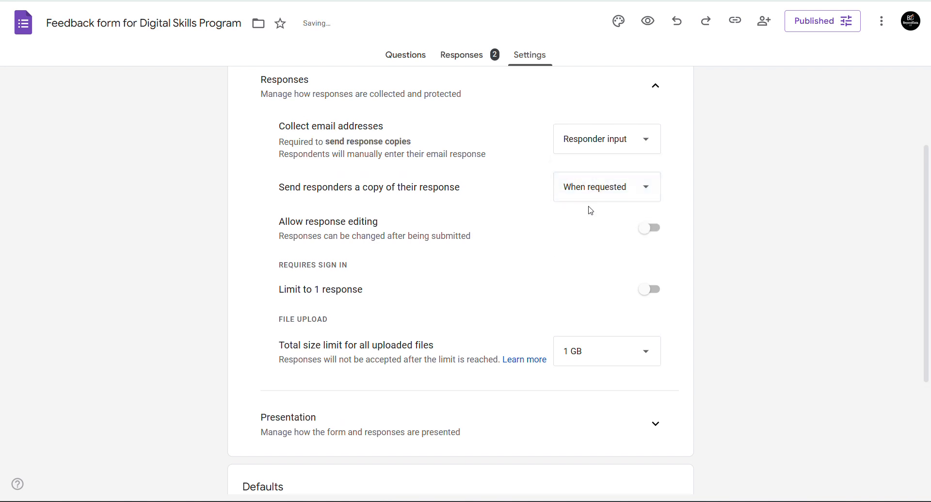
{"action": "left_click", "coordinate": [636, 187]}
{"action": "left_click", "coordinate": [746, 217]}
{"action": "left_click", "coordinate": [590, 198]}
{"action": "left_click", "coordinate": [591, 200]}
{"action": "left_click", "coordinate": [590, 200]}
{"action": "left_click", "coordinate": [574, 225]}
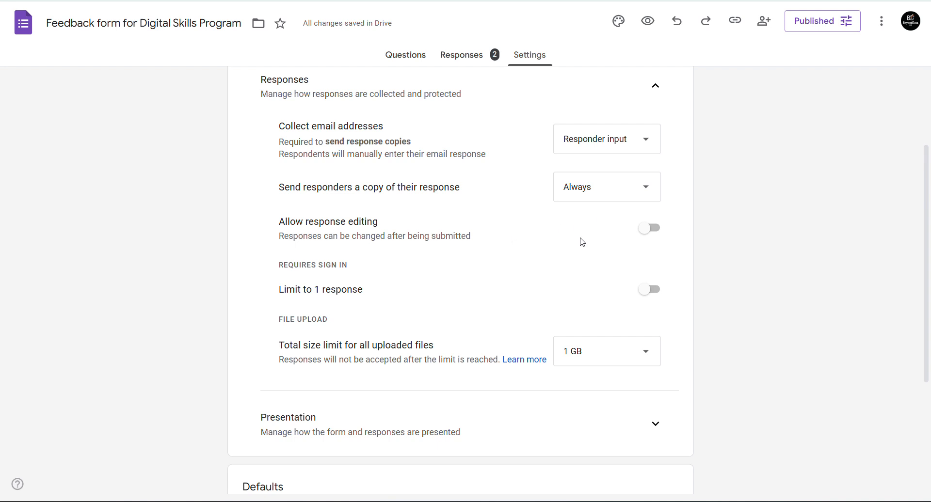
- Allow editing after submitting, and toggle the Limit to 1 response setting on then off
{"action": "left_click", "coordinate": [648, 232]}
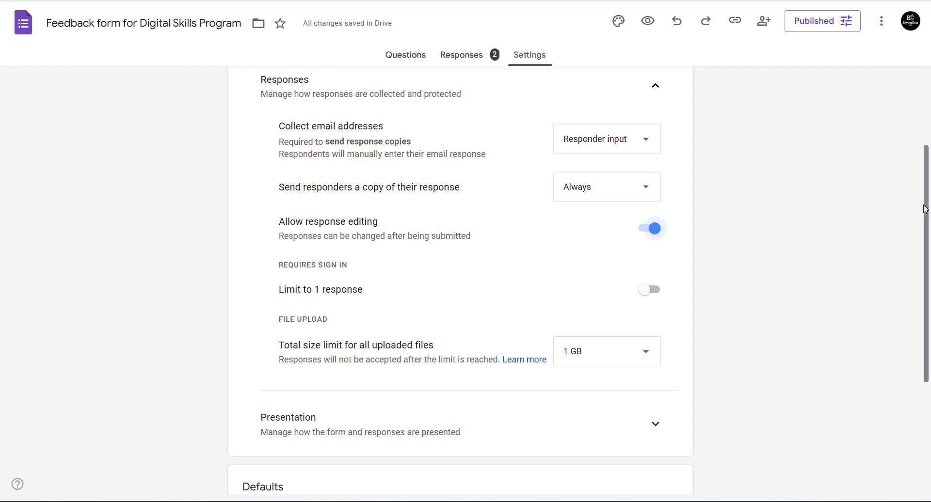
{"action": "left_click_drag", "start_coordinate": [926, 208], "coordinate": [926, 256]}
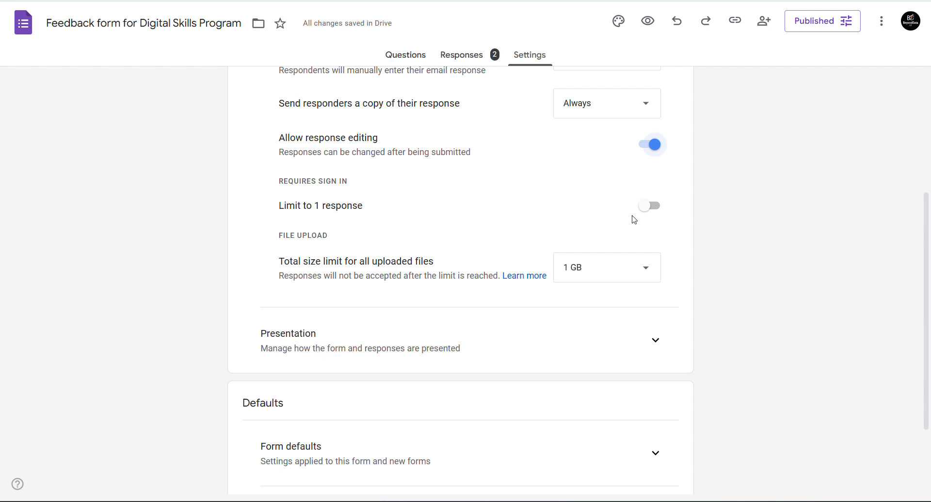
{"action": "left_click", "coordinate": [645, 214]}
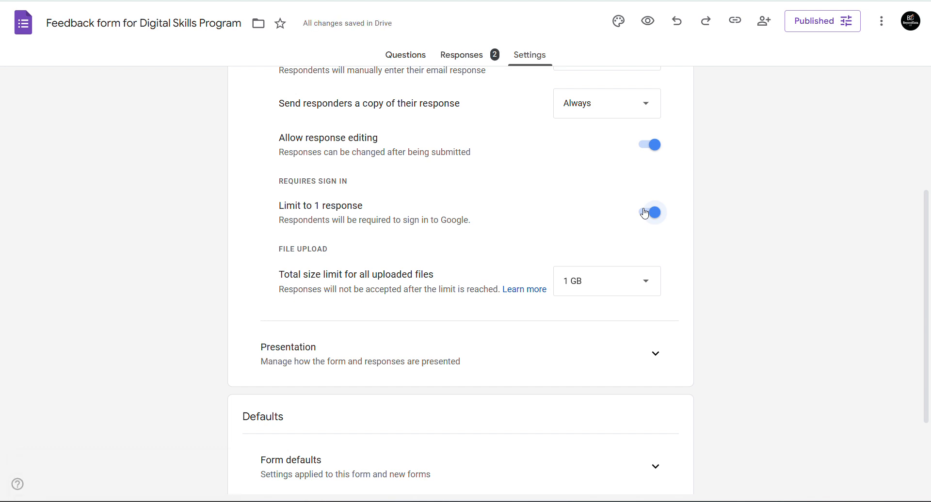
{"action": "left_click", "coordinate": [644, 213]}
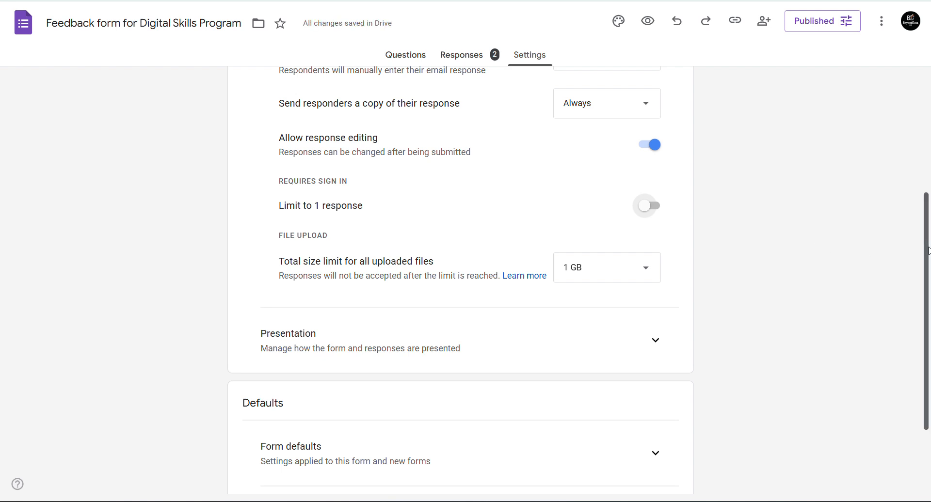
- Set the total uploaded-file size limit to 1 TB and expand the Presentation settings
{"action": "left_click_drag", "start_coordinate": [928, 250], "coordinate": [928, 290]}
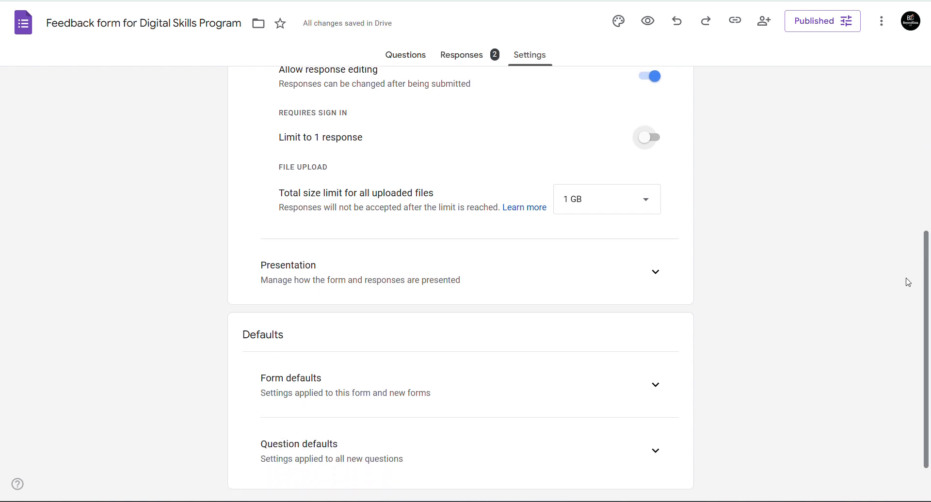
{"action": "left_click", "coordinate": [575, 208]}
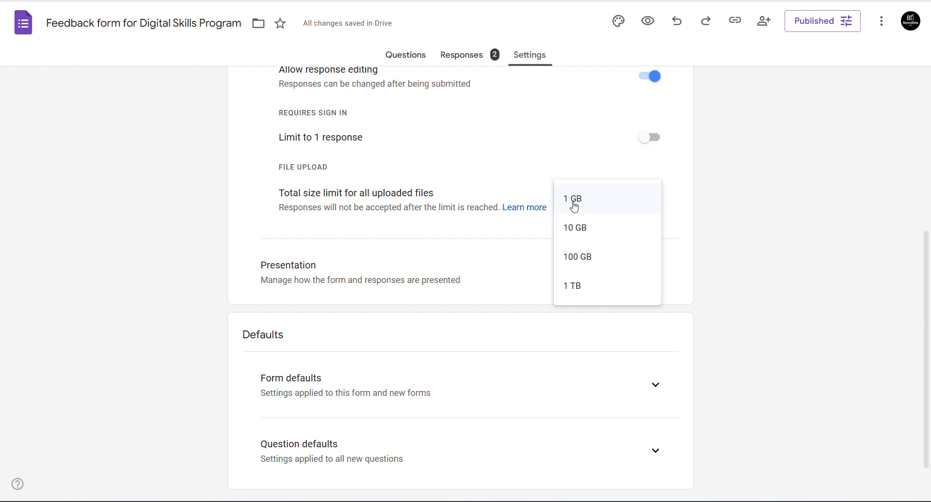
{"action": "left_click", "coordinate": [574, 286]}
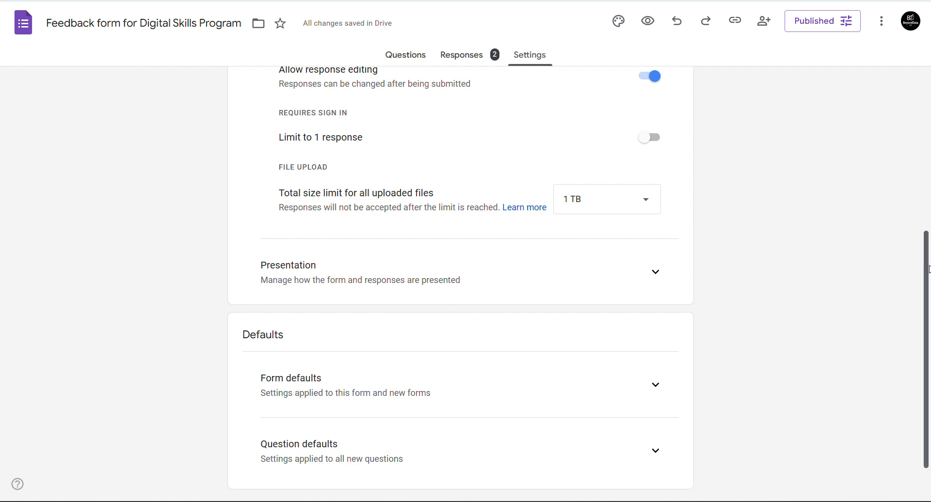
{"action": "left_click_drag", "start_coordinate": [928, 270], "coordinate": [928, 293]}
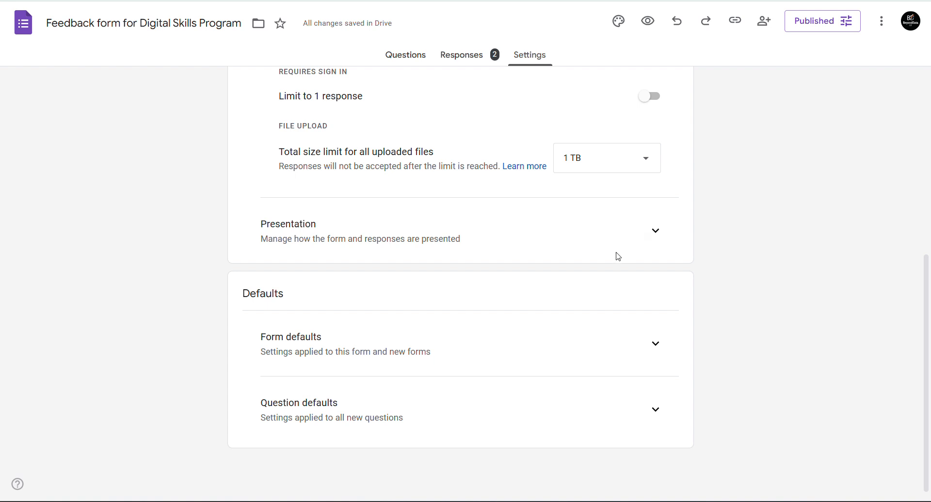
{"action": "left_click", "coordinate": [653, 235]}
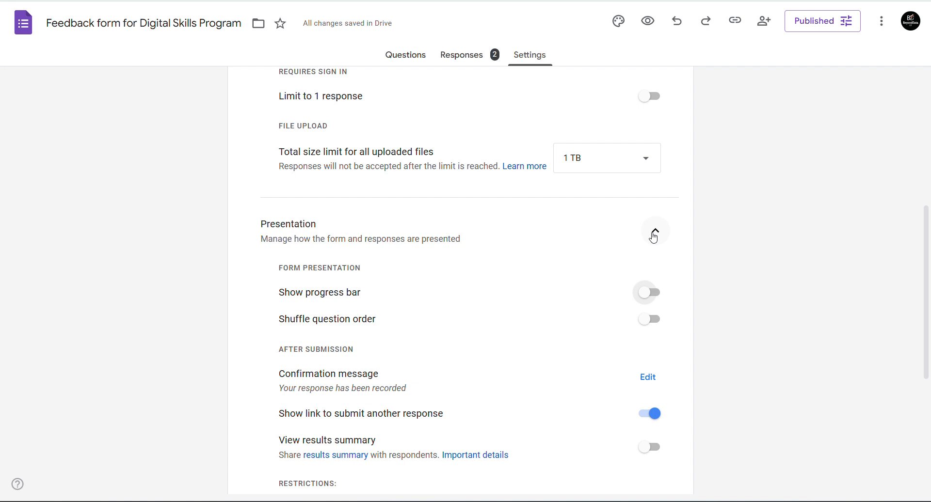
- Turn on the progress bar and preview the form as respondents see it
{"action": "left_click", "coordinate": [647, 296]}
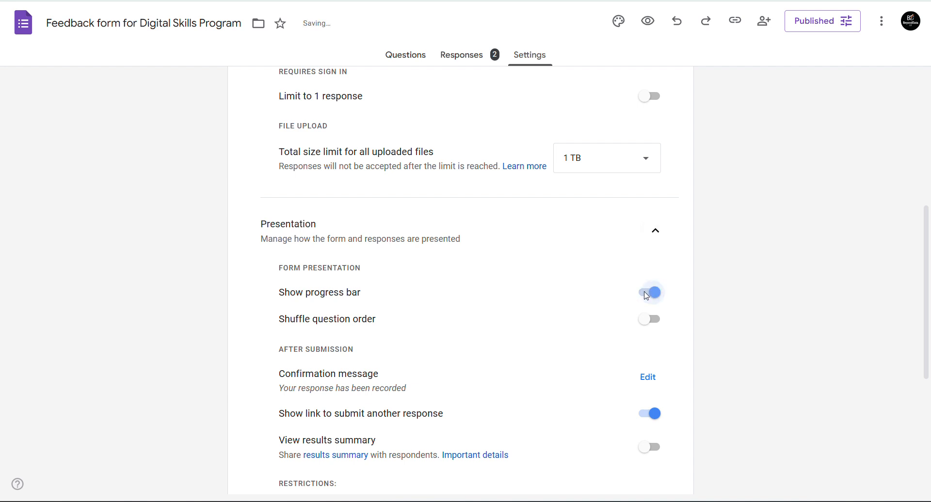
{"action": "left_click", "coordinate": [647, 25]}
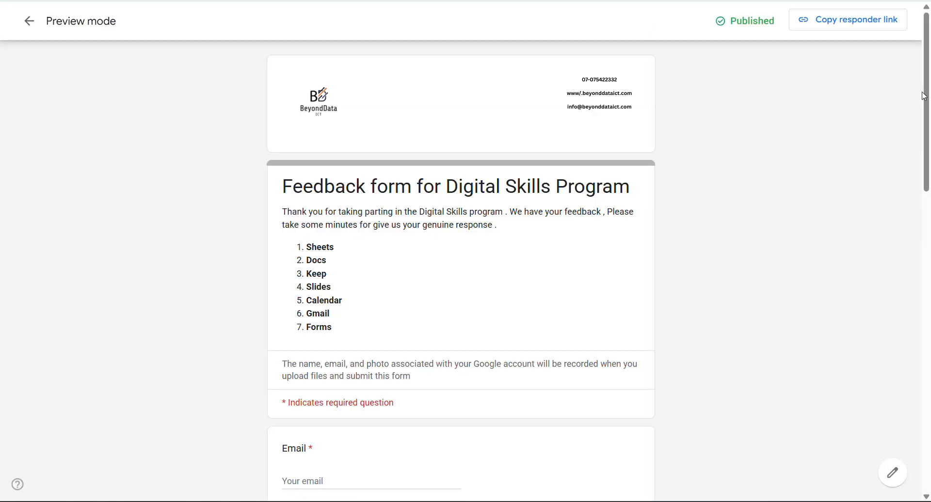
{"action": "left_click_drag", "start_coordinate": [924, 97], "coordinate": [929, 425]}
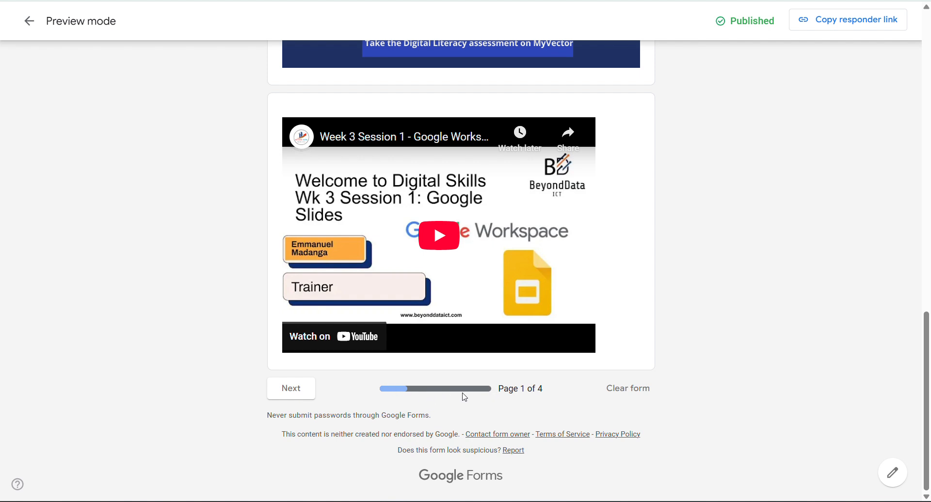
{"action": "key", "text": "ctrl+shift+Tab"}
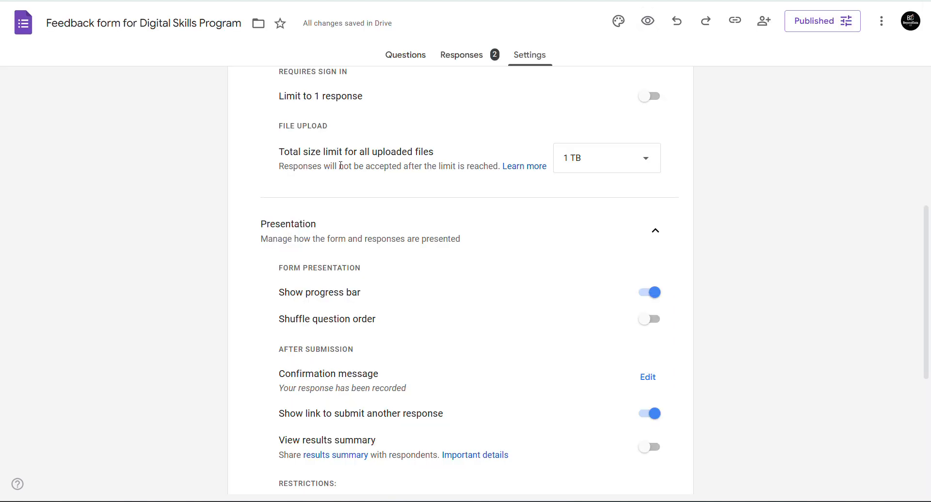
- Turn the progress bar back off and begin editing the confirmation message
{"action": "left_click", "coordinate": [646, 295]}
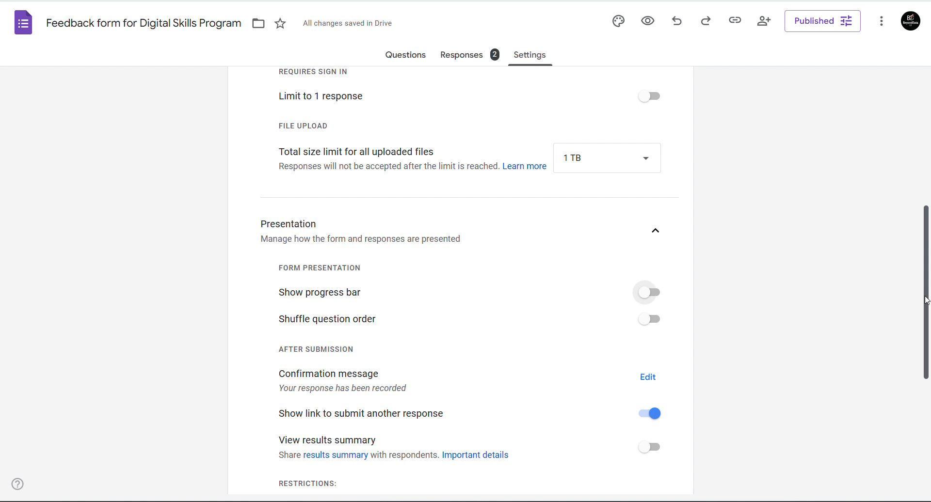
{"action": "scroll", "coordinate": [926, 300], "scroll_direction": "down", "scroll_amount": 3}
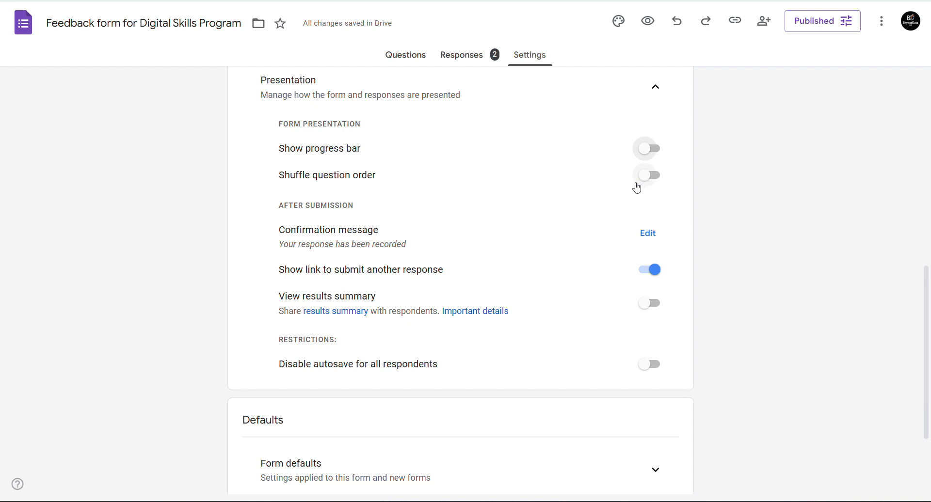
{"action": "left_click", "coordinate": [651, 238]}
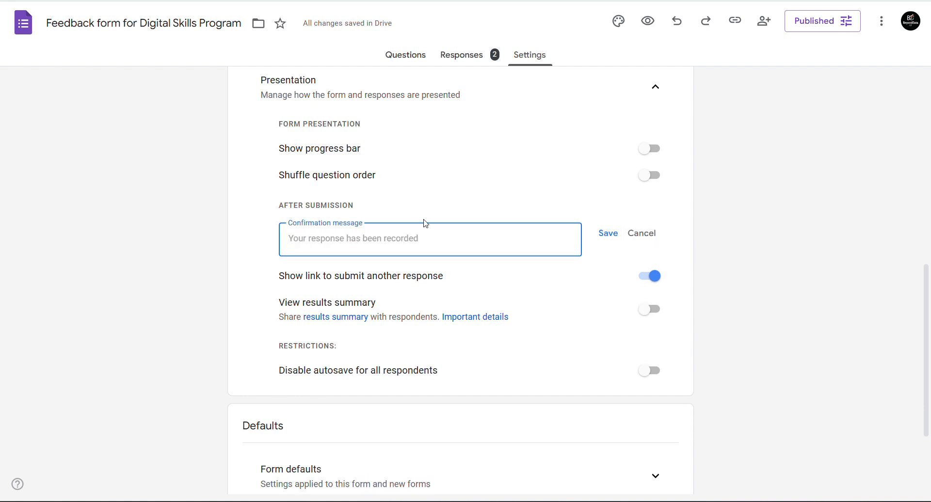
- Change the confirmation message to 'Thank you for your submission' and save it
{"action": "left_click", "coordinate": [369, 243]}
{"action": "type", "text": "Thank"}
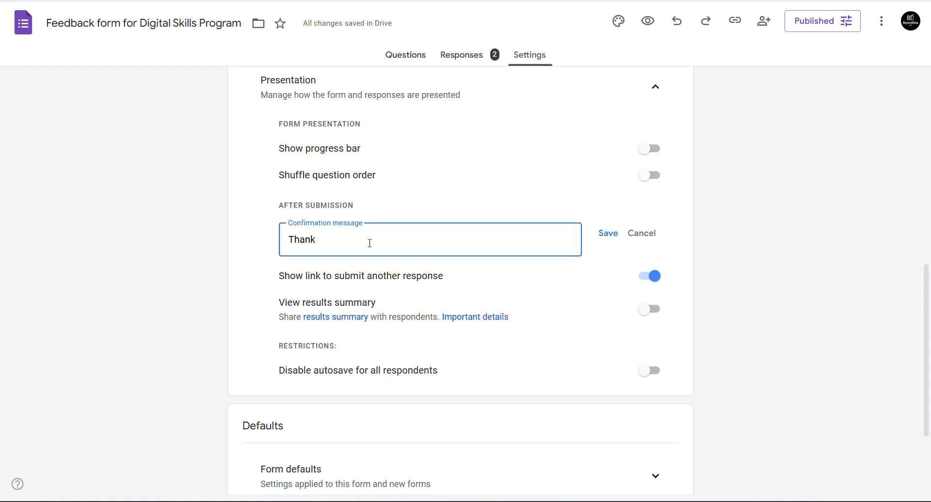
{"action": "type", "text": " you for your submission"}
{"action": "left_click", "coordinate": [601, 235]}
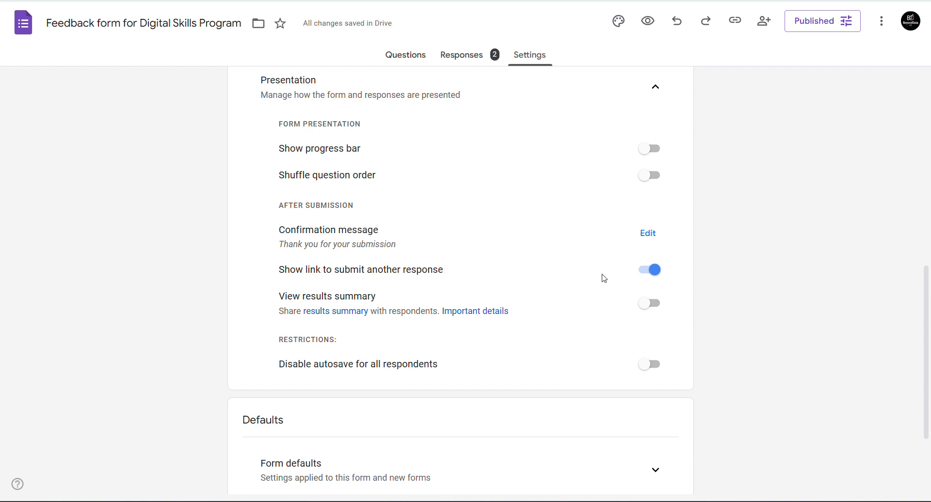
- Leave the link to submit another response on and results summary sharing off after toggling both
{"action": "left_click", "coordinate": [641, 276]}
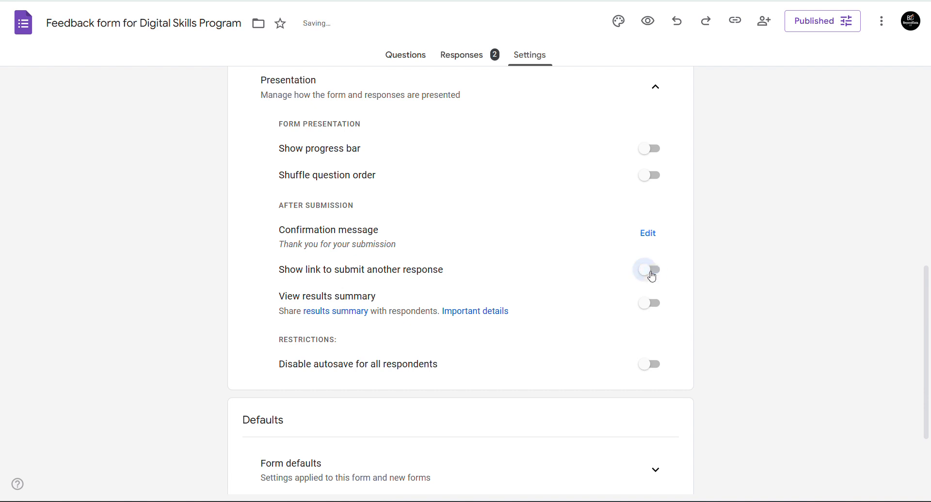
{"action": "left_click", "coordinate": [652, 277]}
{"action": "left_click", "coordinate": [652, 277]}
{"action": "left_click", "coordinate": [649, 276]}
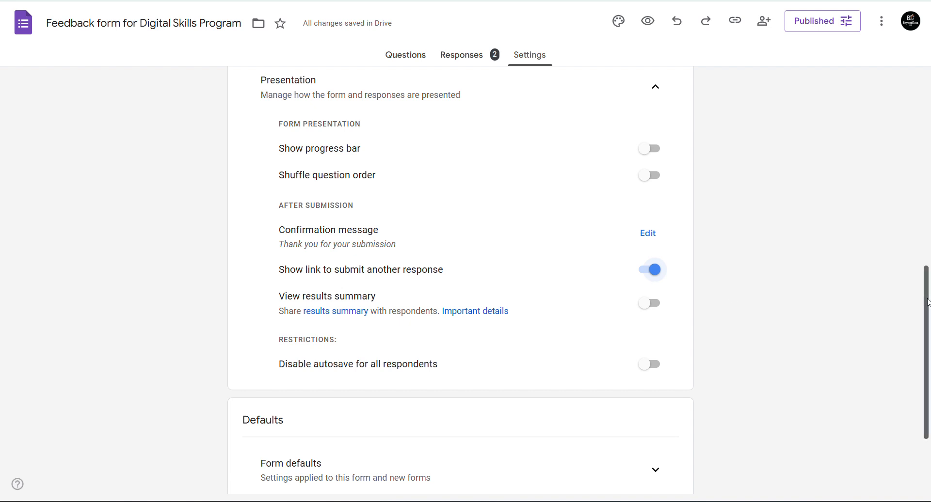
{"action": "left_click_drag", "start_coordinate": [927, 304], "coordinate": [920, 346]}
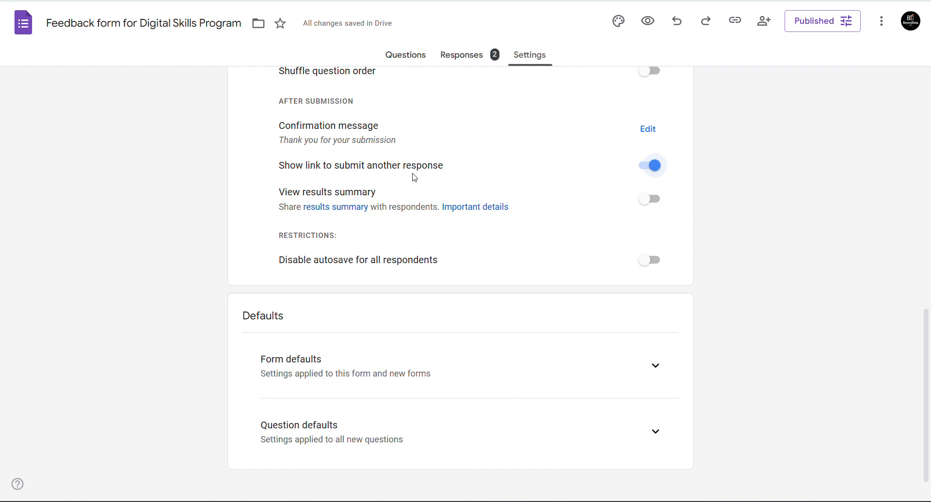
{"action": "left_click", "coordinate": [647, 201]}
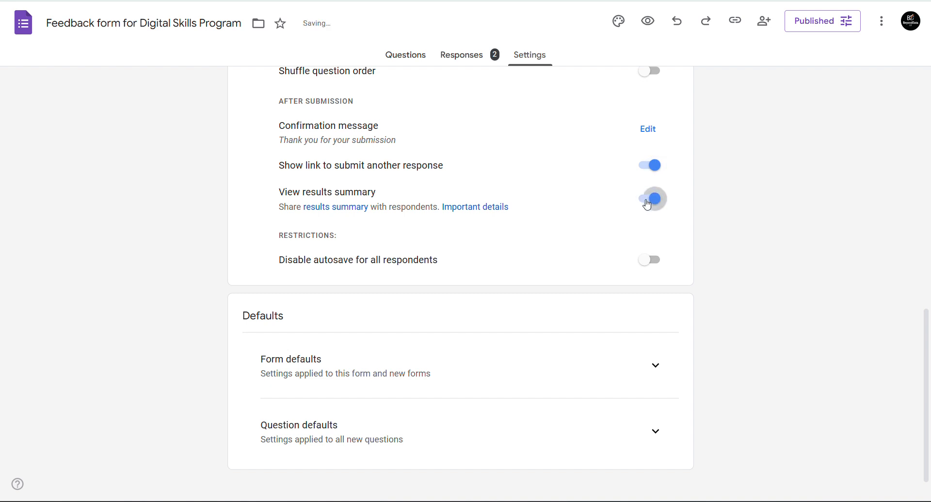
{"action": "left_click", "coordinate": [647, 202]}
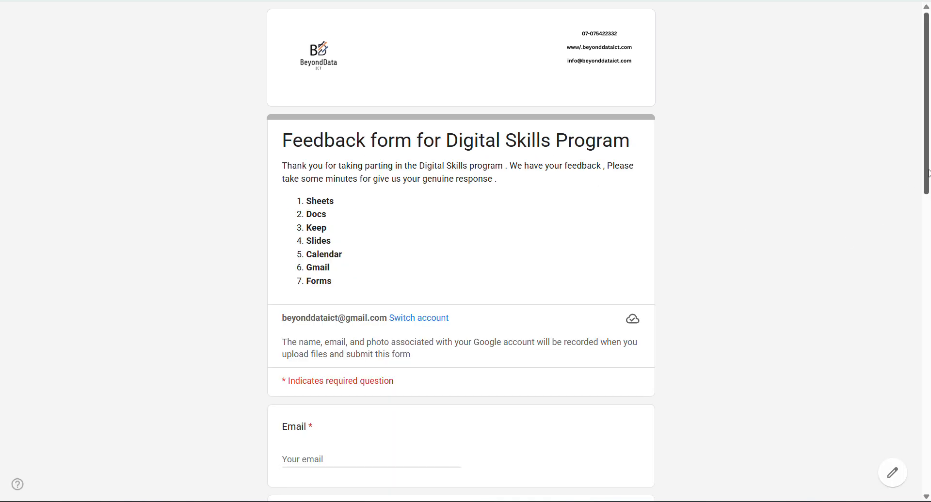
- Test the Email question with an invalid entry and an empty Next, then return to settings
{"action": "left_click_drag", "start_coordinate": [927, 174], "coordinate": [928, 421]}
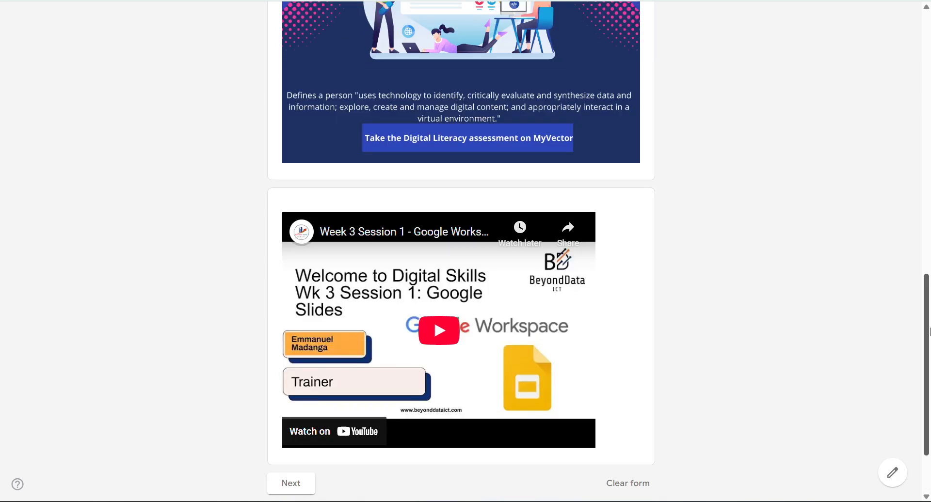
{"action": "left_click_drag", "start_coordinate": [929, 335], "coordinate": [930, 116]}
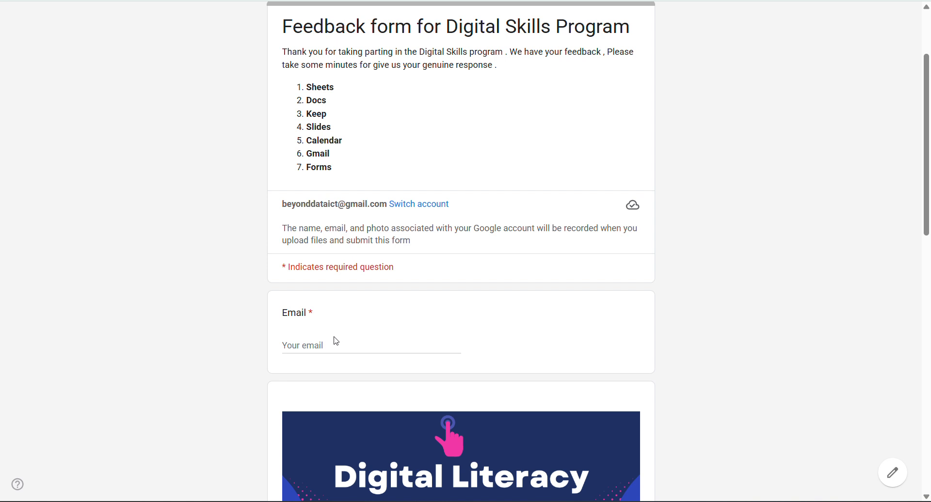
{"action": "left_click", "coordinate": [354, 341]}
{"action": "type", "text": "tyt"}
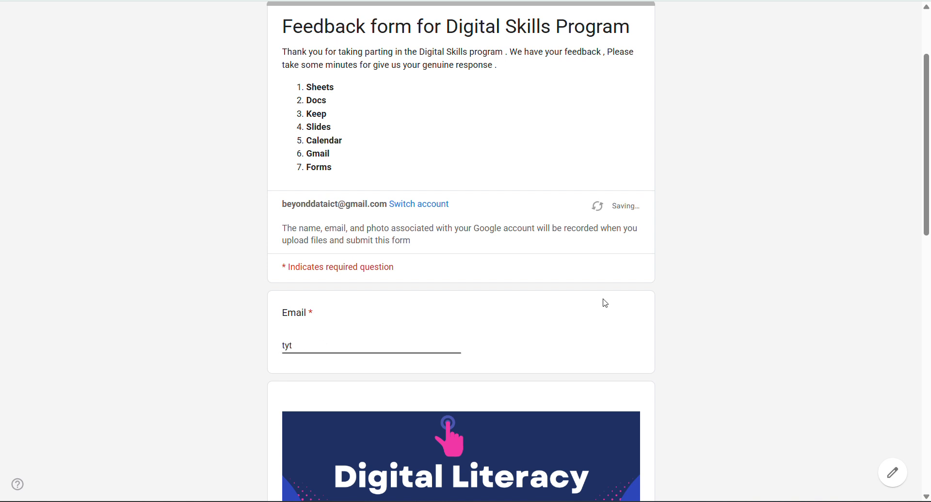
{"action": "left_click", "coordinate": [920, 197]}
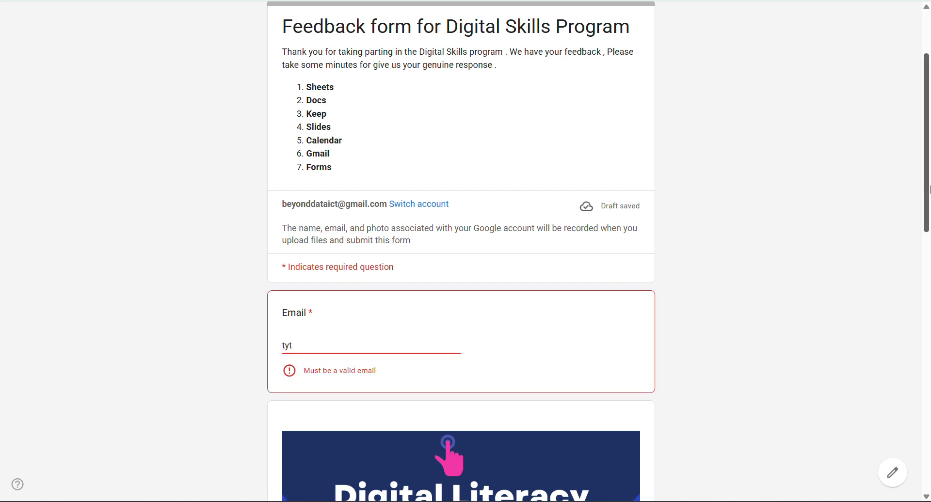
{"action": "left_click_drag", "start_coordinate": [929, 186], "coordinate": [930, 153]}
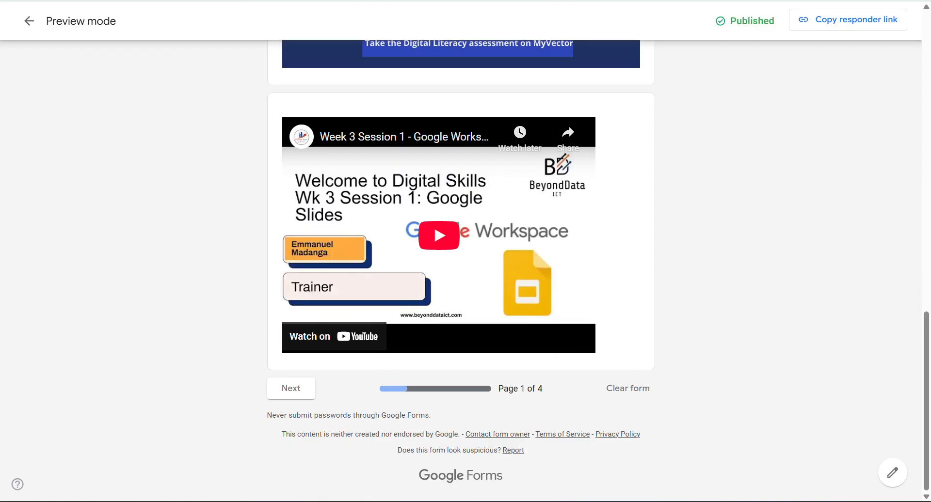
{"action": "left_click", "coordinate": [292, 389]}
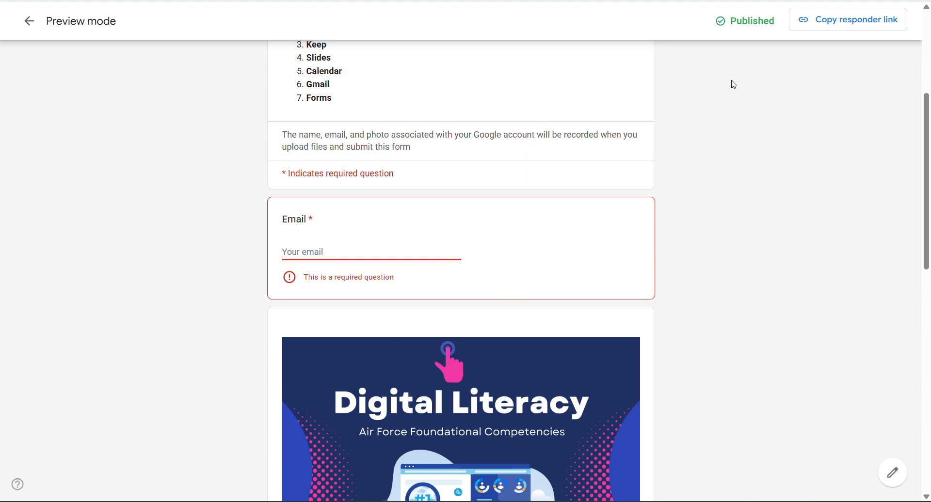
{"action": "key", "text": "ctrl+shift+Tab"}
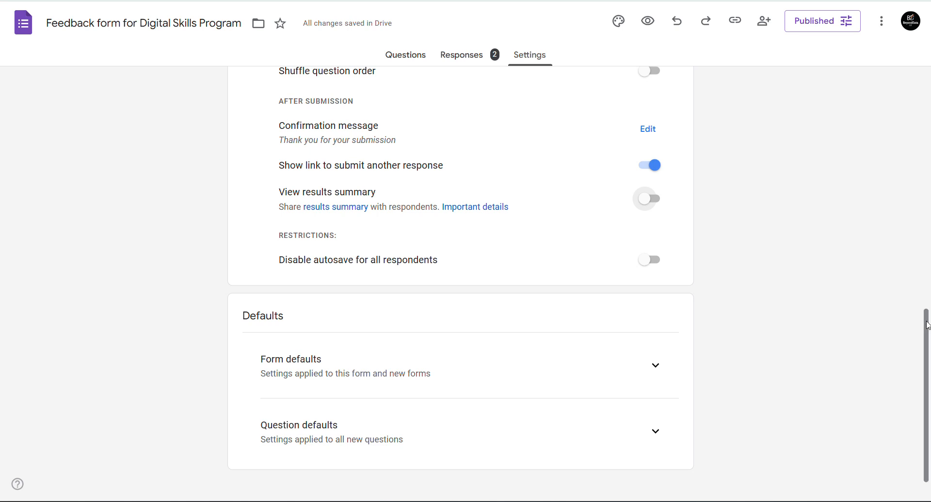
- Set Collect email addresses to Do not collect
{"action": "left_click_drag", "start_coordinate": [924, 299], "coordinate": [929, 111]}
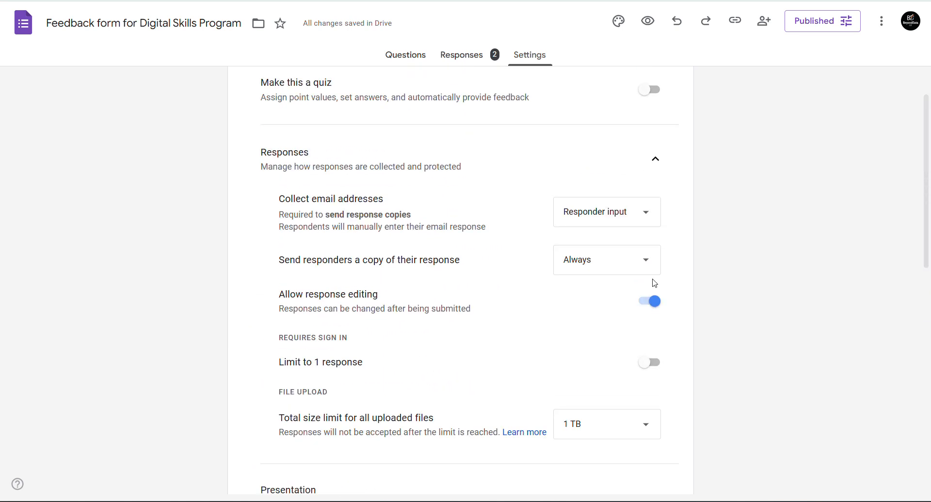
{"action": "left_click", "coordinate": [606, 212]}
{"action": "left_click", "coordinate": [585, 151]}
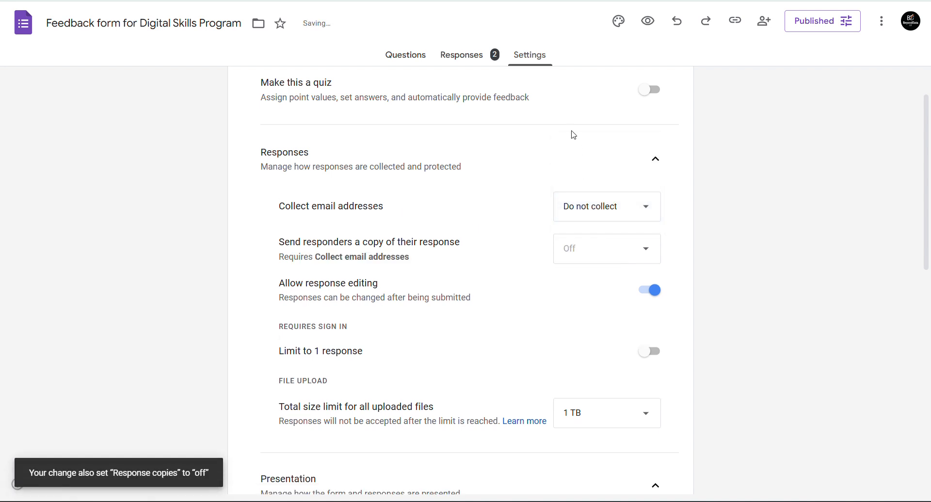
- Reload the form preview and advance to Section 1: Participant Information
{"action": "key", "text": "ctrl+Tab"}
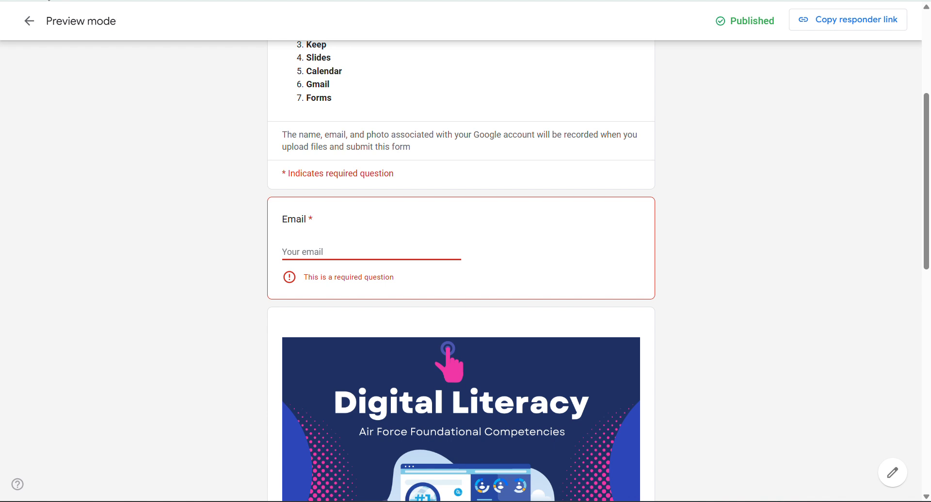
{"action": "key", "text": "F5"}
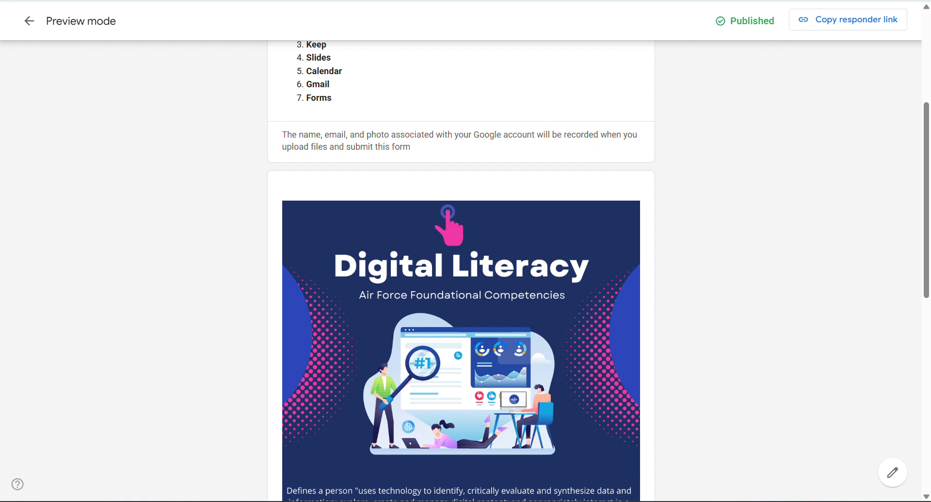
{"action": "key", "text": "ctrl+Tab"}
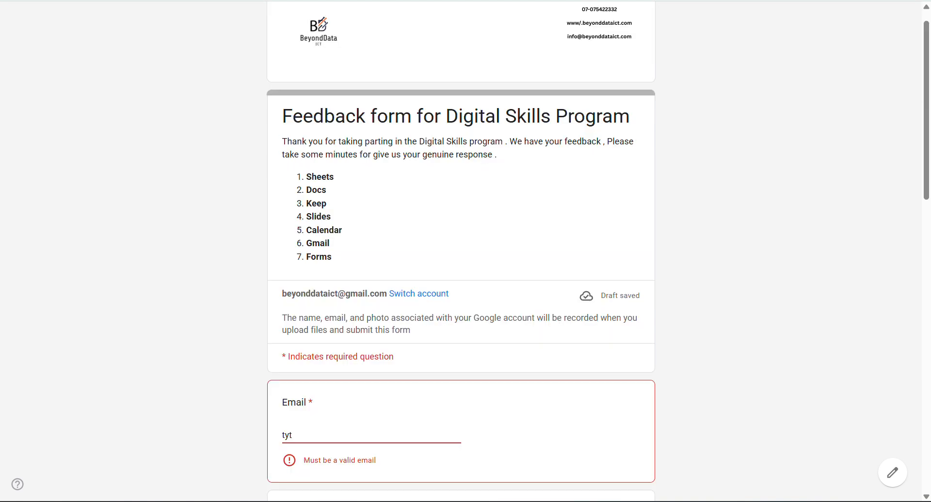
{"action": "key", "text": "ctrl+Tab"}
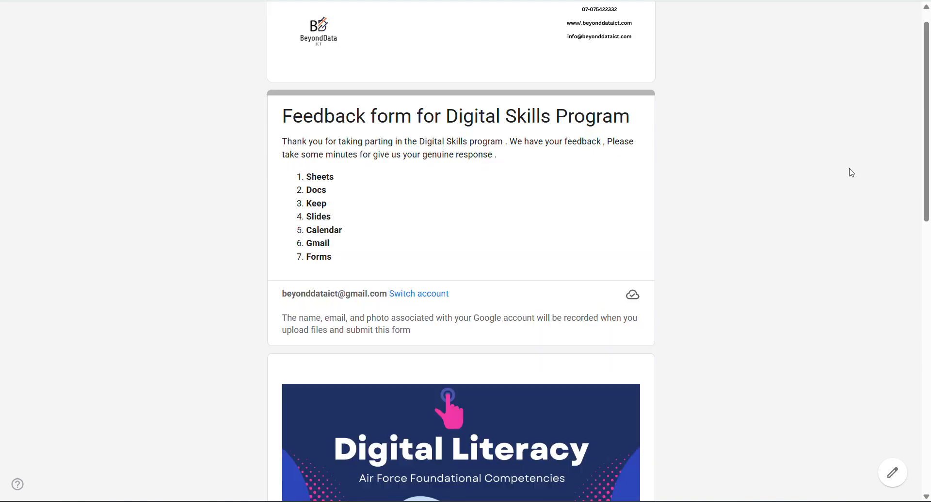
{"action": "left_click_drag", "start_coordinate": [928, 175], "coordinate": [916, 376]}
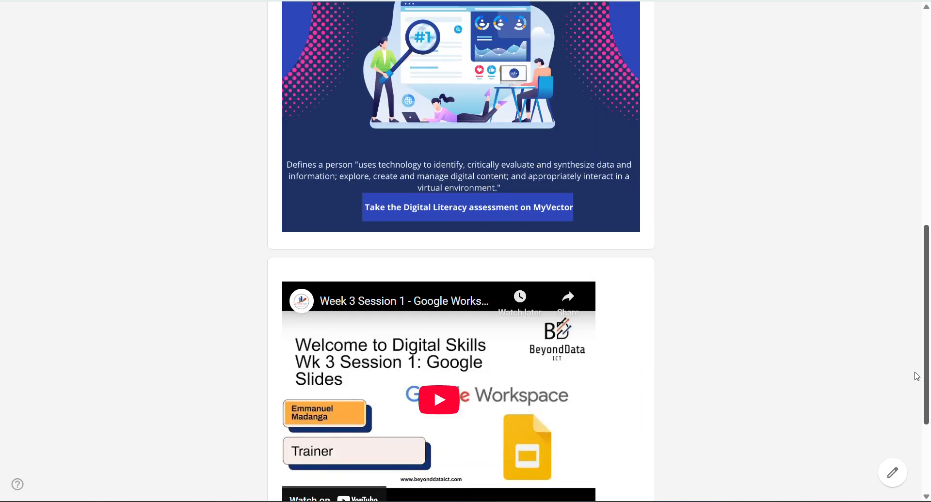
{"action": "scroll", "coordinate": [916, 376], "scroll_direction": "down", "scroll_amount": 3}
{"action": "left_click", "coordinate": [291, 388]}
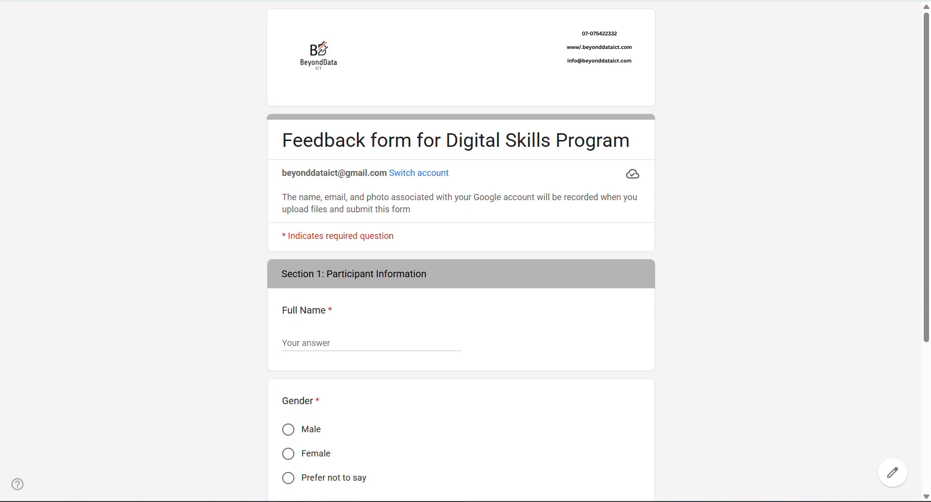
- Answer with a sample full name, Male for Gender, and a sample email address
{"action": "scroll", "coordinate": [461, 251], "scroll_direction": "down", "scroll_amount": 4}
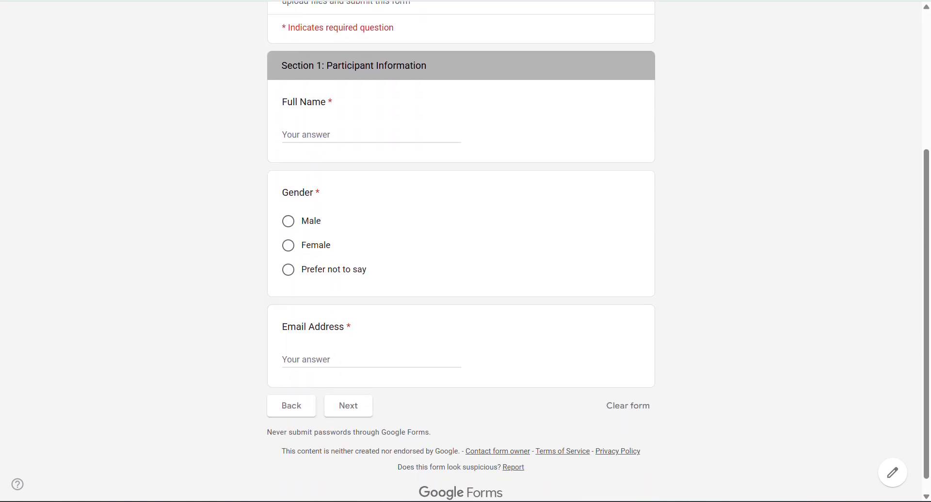
{"action": "scroll", "coordinate": [460, 251], "scroll_direction": "down", "scroll_amount": 1}
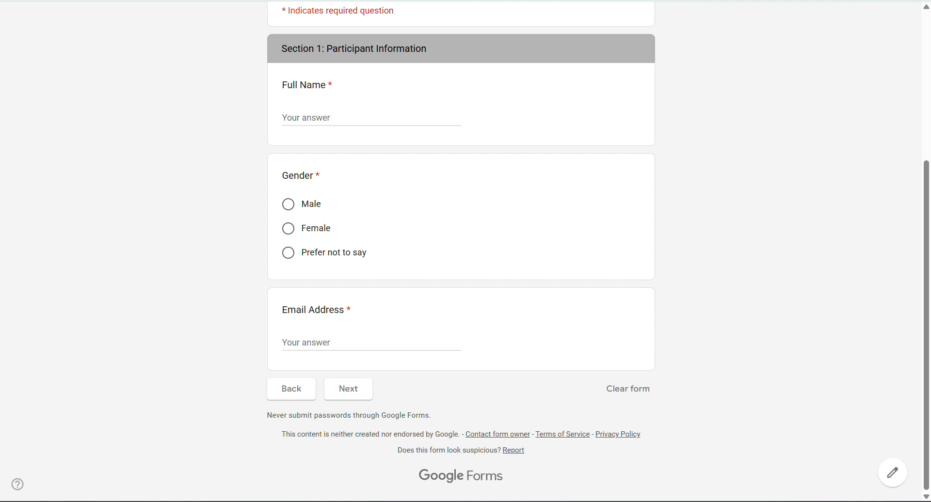
{"action": "scroll", "coordinate": [460, 251], "scroll_direction": "up", "scroll_amount": 5}
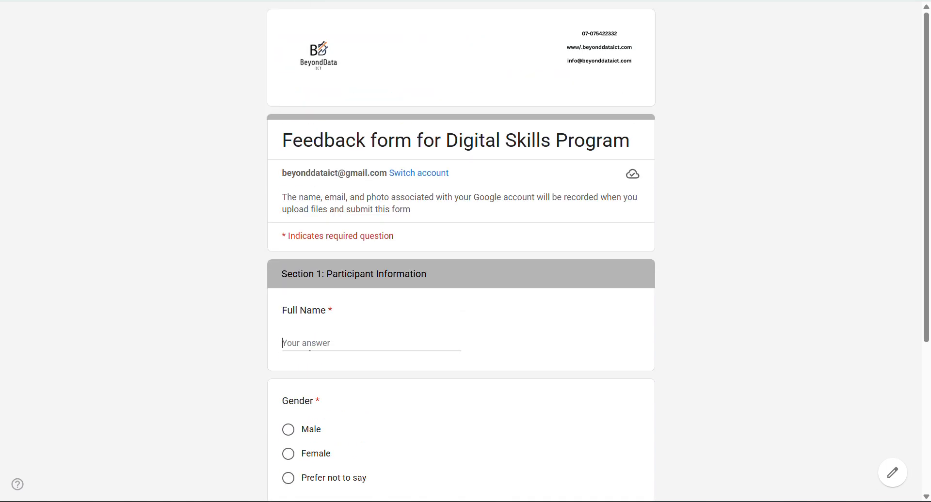
{"action": "scroll", "coordinate": [461, 252], "scroll_direction": "down", "scroll_amount": 3}
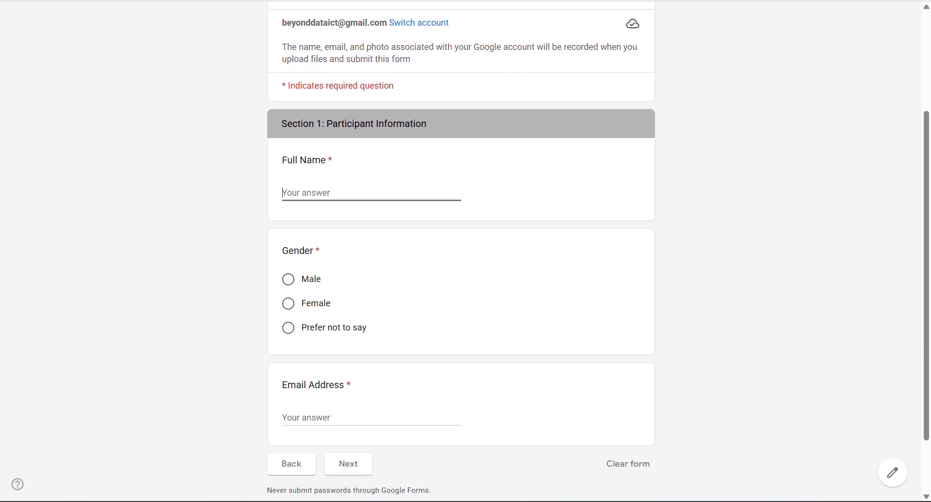
{"action": "type", "text": "xdb"}
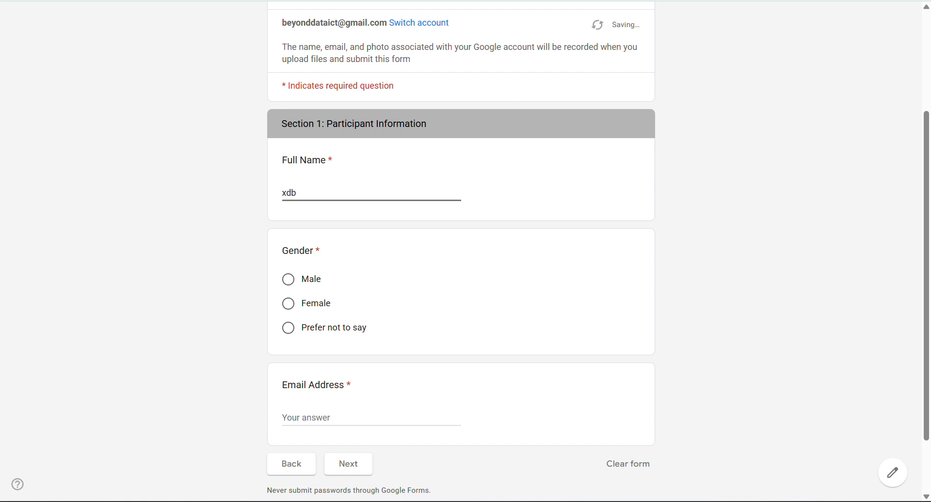
{"action": "scroll", "coordinate": [461, 242], "scroll_direction": "up", "scroll_amount": 2}
{"action": "left_click", "coordinate": [288, 377]}
{"action": "scroll", "coordinate": [301, 339], "scroll_direction": "down", "scroll_amount": 3}
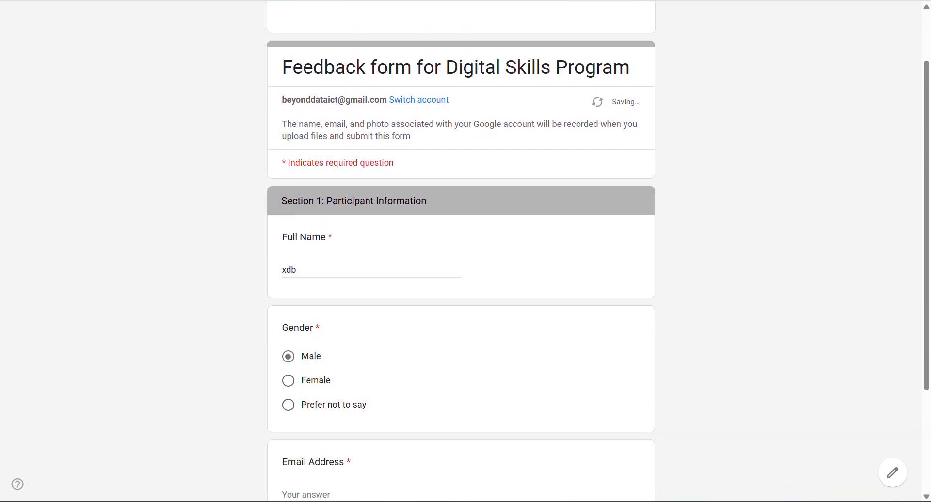
{"action": "left_click", "coordinate": [300, 343]}
{"action": "type", "text": "gerer"}
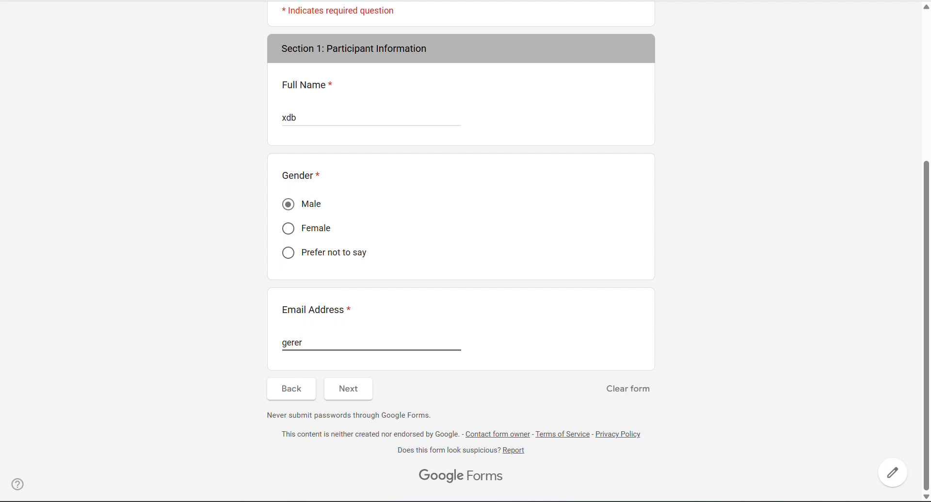
{"action": "scroll", "coordinate": [461, 242], "scroll_direction": "up", "scroll_amount": 5}
- Toggle Disable autosave on and off, leaving autosave enabled for respondents
{"action": "key", "text": "ctrl+shift+Tab"}
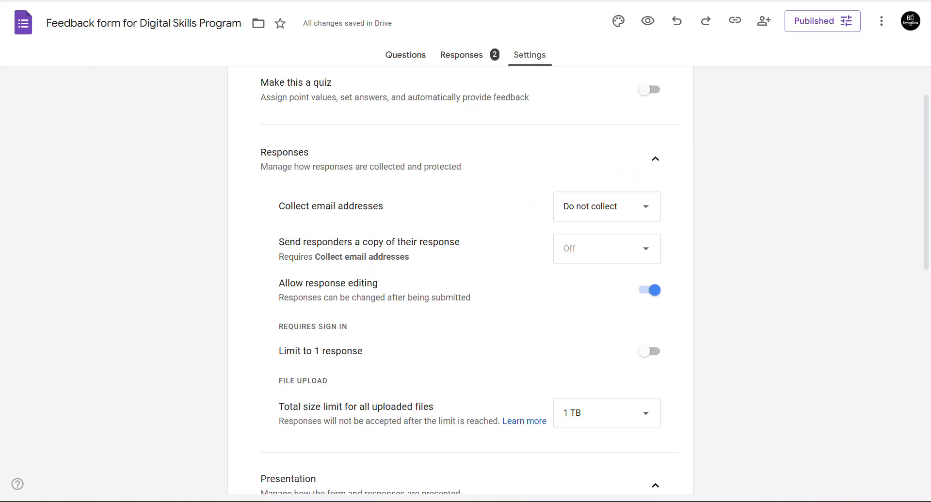
{"action": "scroll", "coordinate": [461, 281], "scroll_direction": "down", "scroll_amount": 10}
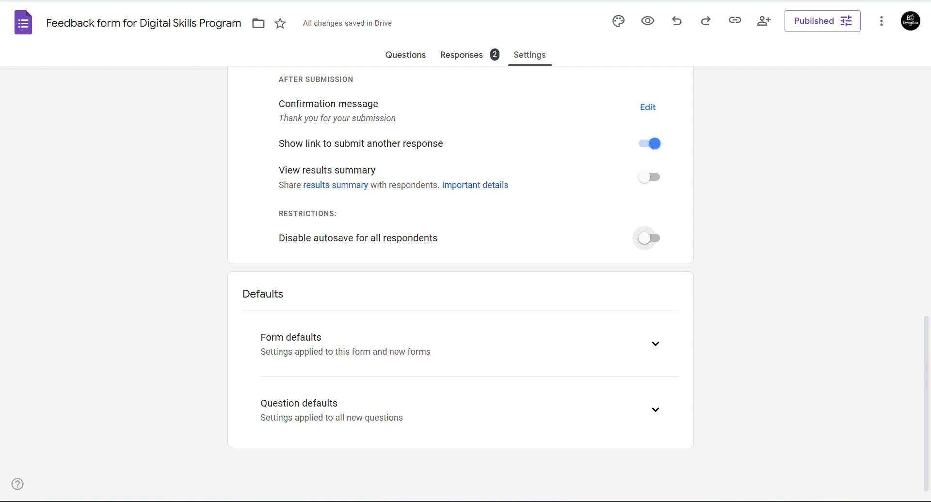
{"action": "left_click", "coordinate": [649, 239]}
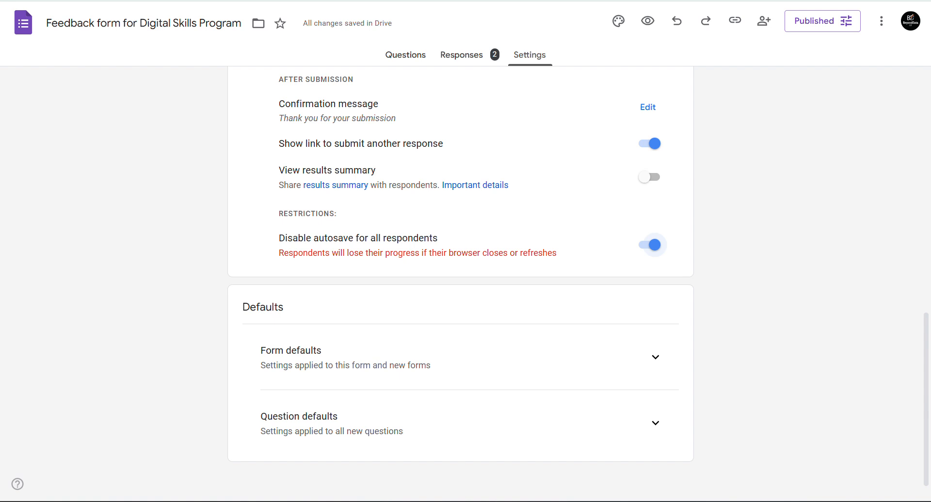
{"action": "left_click", "coordinate": [650, 244]}
{"action": "left_click", "coordinate": [649, 239]}
{"action": "left_click", "coordinate": [650, 244]}
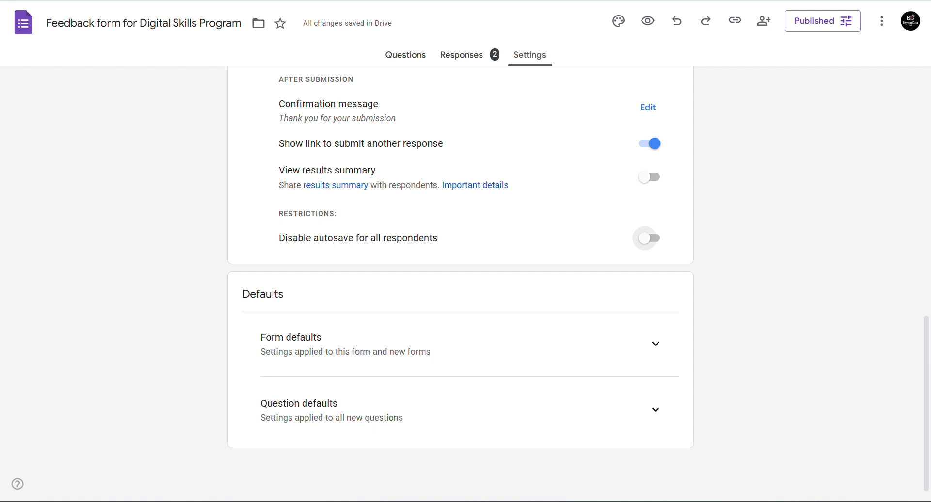
- Expand and collapse Form defaults, then return to the Questions view
{"action": "left_click", "coordinate": [655, 344]}
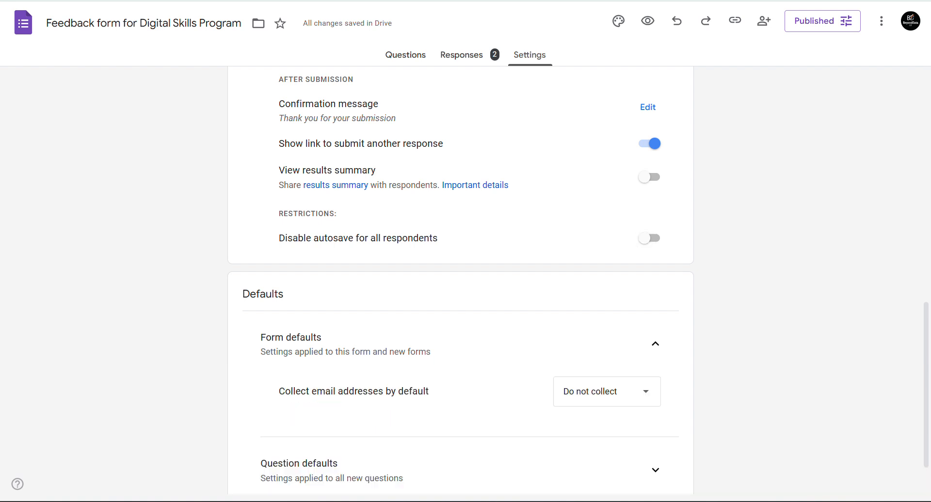
{"action": "scroll", "coordinate": [461, 281], "scroll_direction": "down", "scroll_amount": 2}
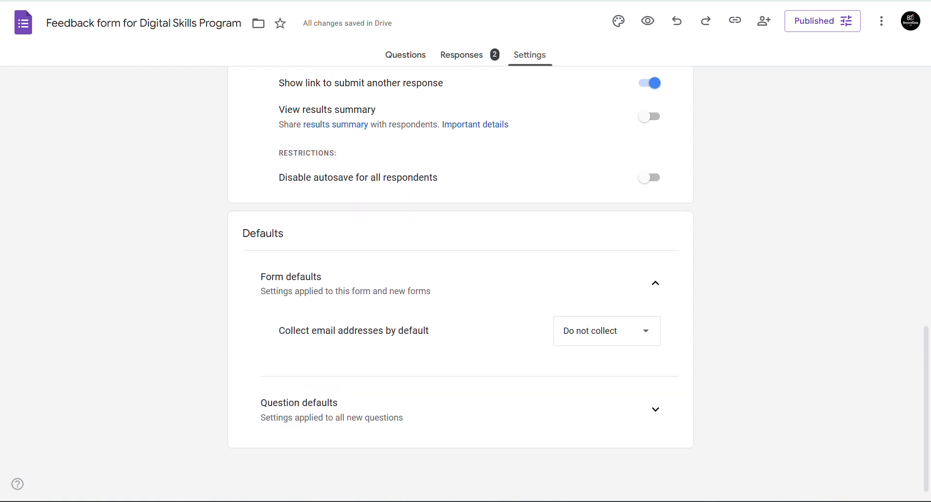
{"action": "left_click", "coordinate": [655, 283]}
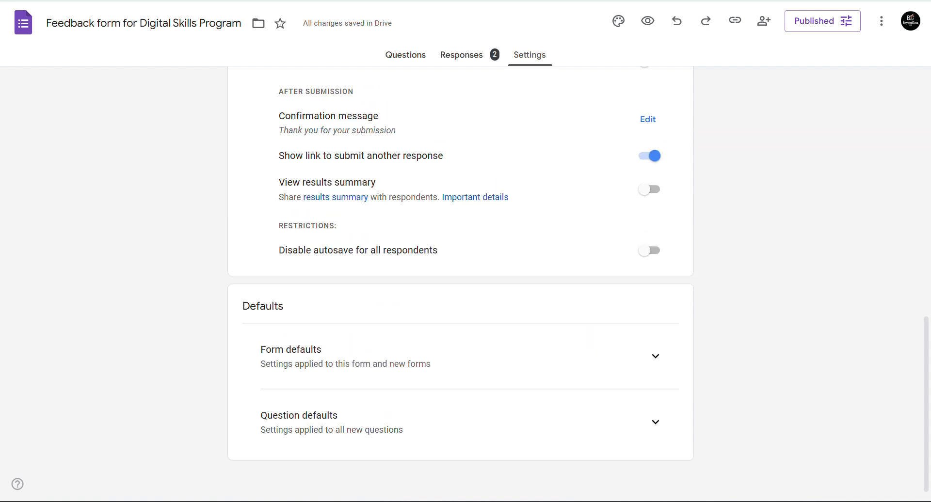
{"action": "scroll", "coordinate": [460, 281], "scroll_direction": "up", "scroll_amount": 12}
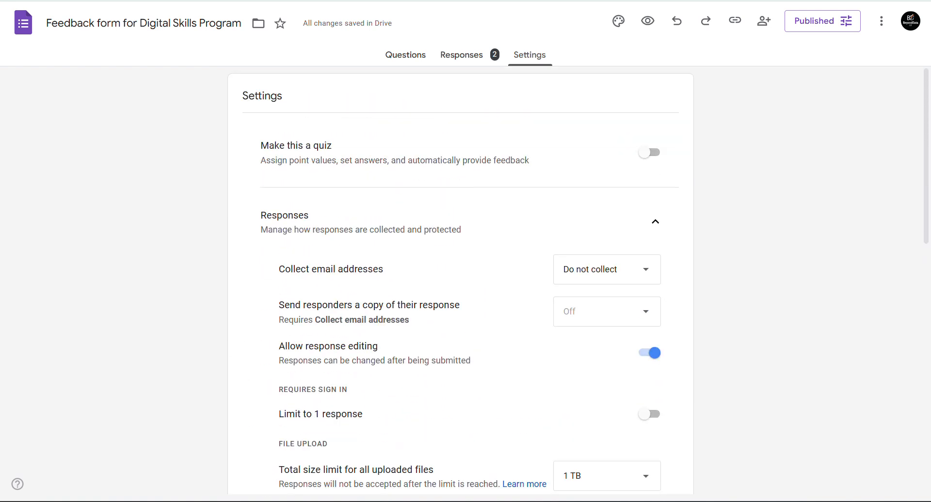
{"action": "left_click", "coordinate": [405, 54]}
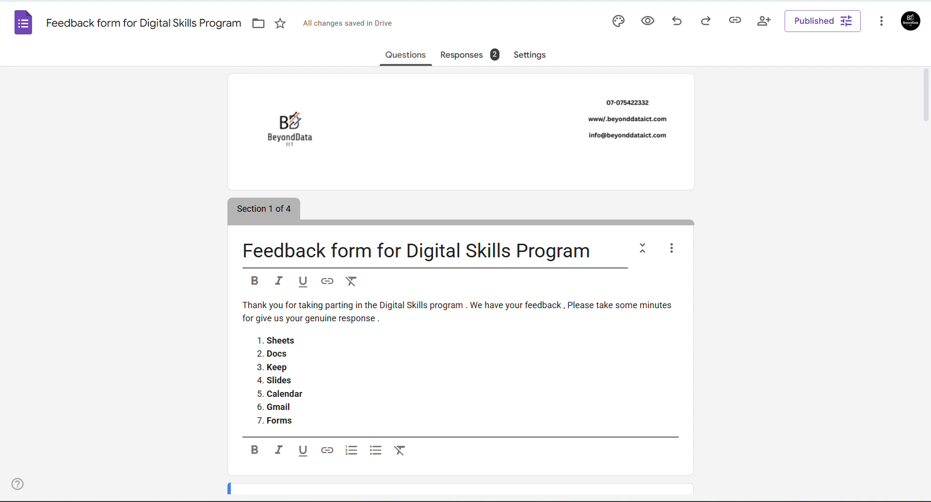
- Show the Assignment slide (slide 9), select its title and instructions, then go to Meet
{"action": "left_click", "coordinate": [89, 1]}
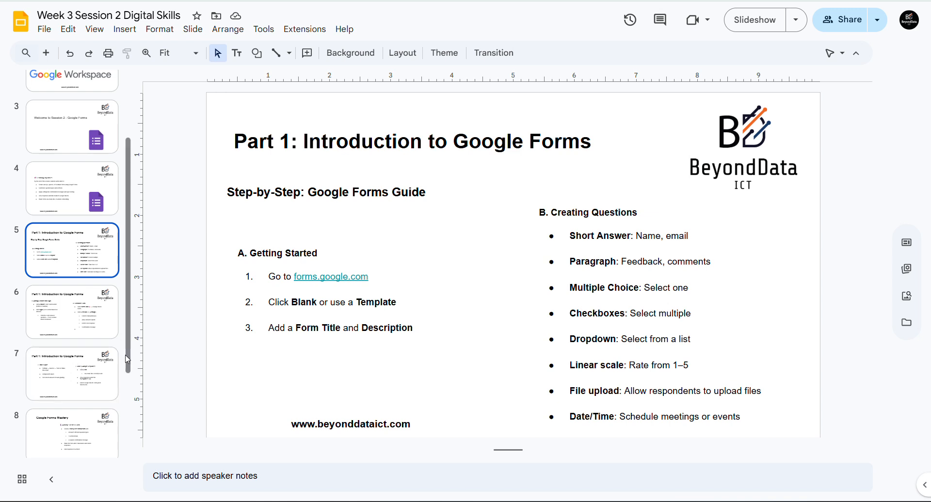
{"action": "scroll", "coordinate": [73, 363], "scroll_direction": "down", "scroll_amount": 3}
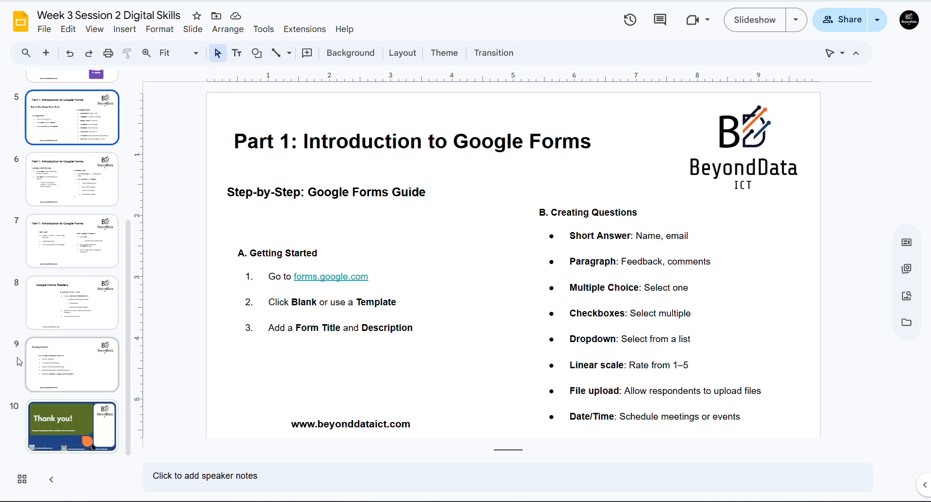
{"action": "left_click", "coordinate": [49, 375]}
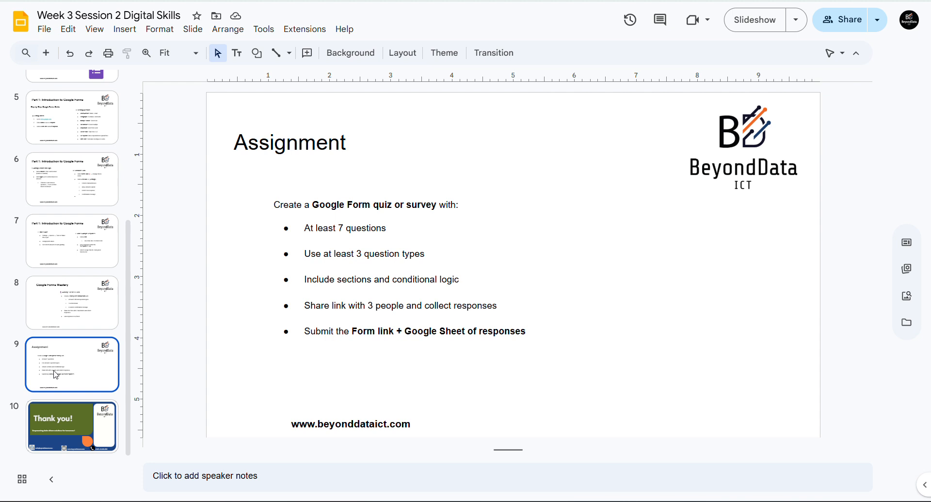
{"action": "left_click", "coordinate": [232, 138]}
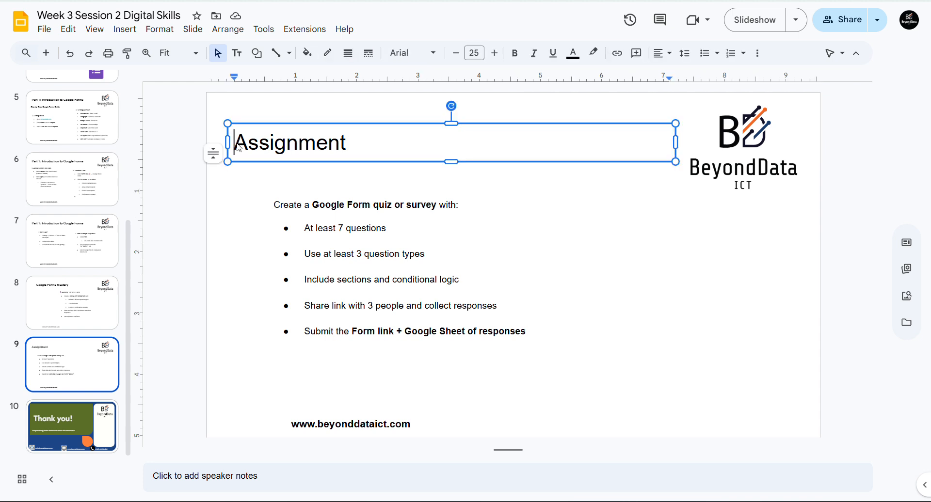
{"action": "key", "text": "ctrl+a"}
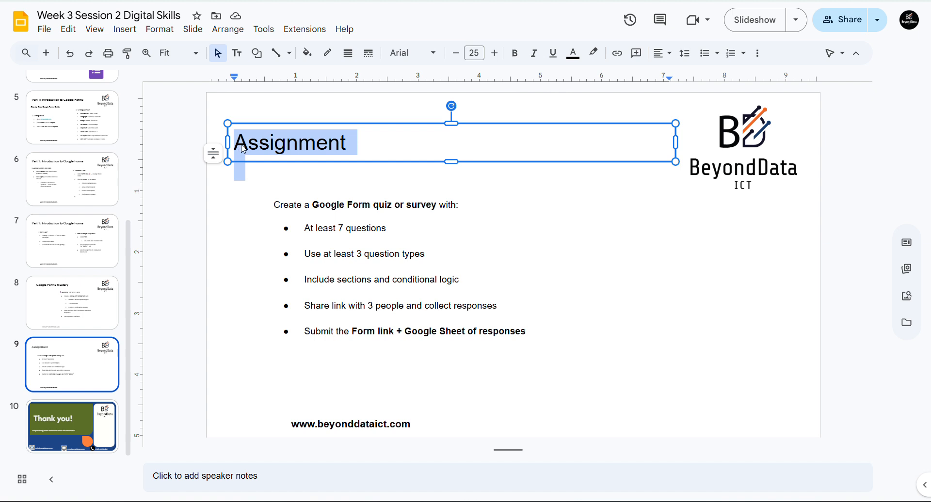
{"action": "left_click", "coordinate": [639, 294]}
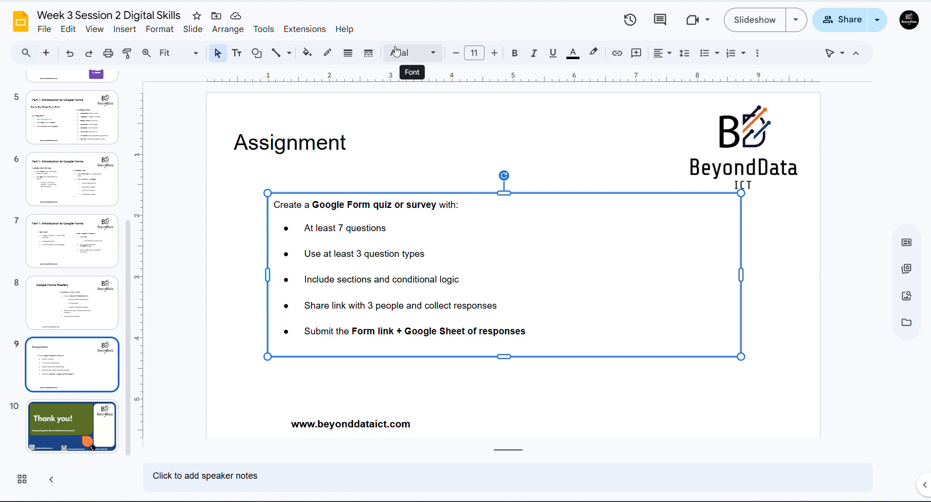
{"action": "key", "text": "ctrl+Tab"}
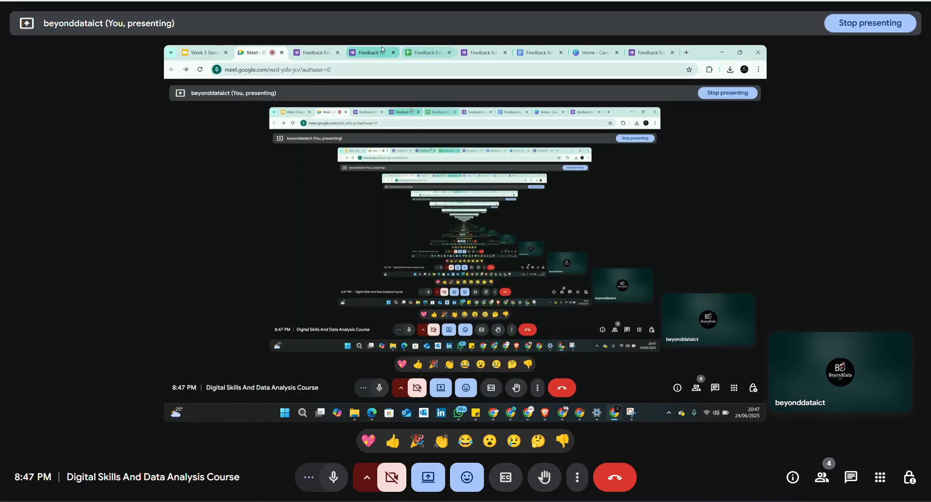
{"action": "key", "text": "ctrl+Tab"}
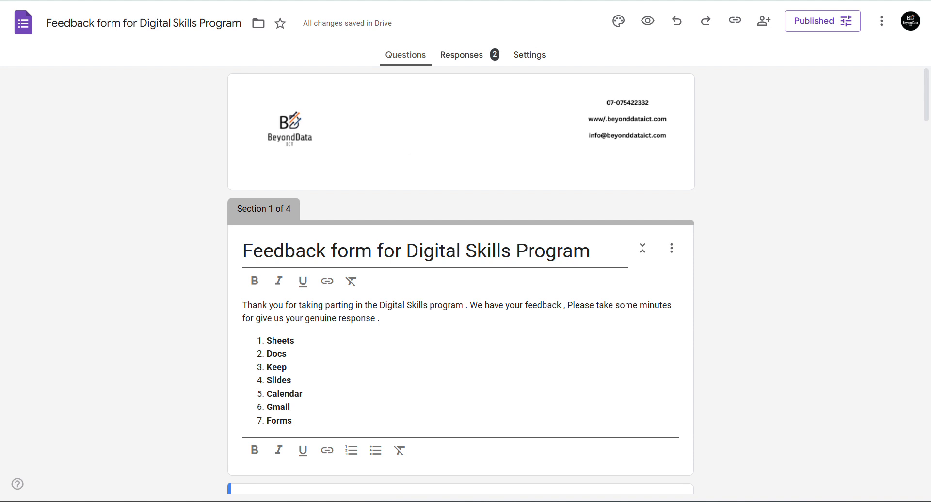
{"action": "left_click", "coordinate": [128, 0]}
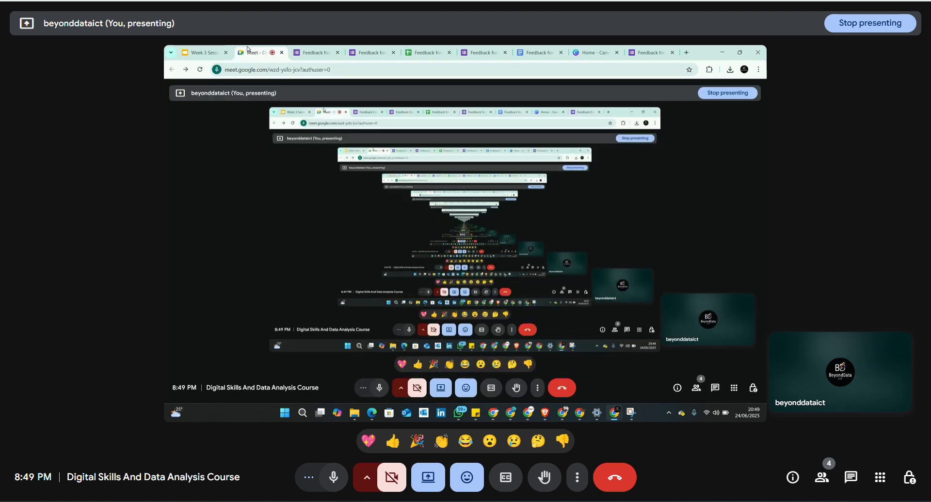
- Switch from Meet to the Feedback form for Digital Skills Program editor
{"action": "left_click", "coordinate": [231, 0]}
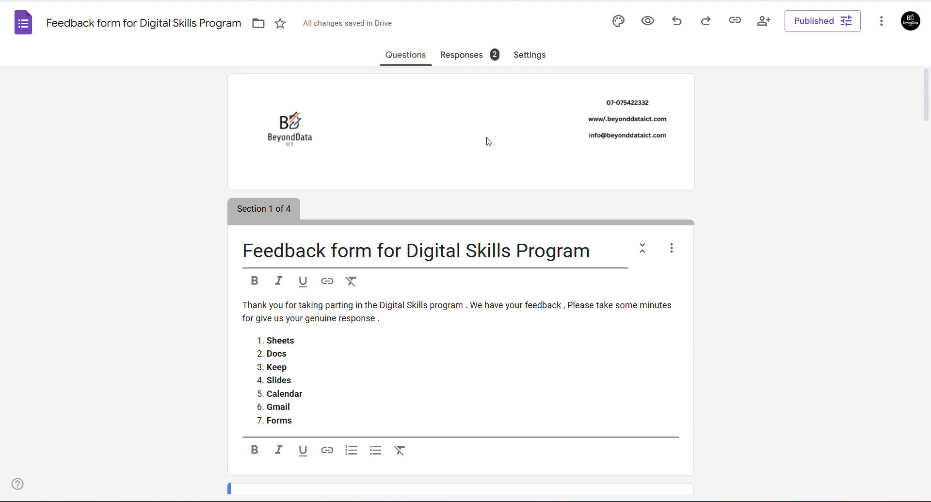
- Enter Male 30 in A8:B8 and Female 20 in A9:B9, then select A8:B9
{"action": "key", "text": "ctrl+Tab"}
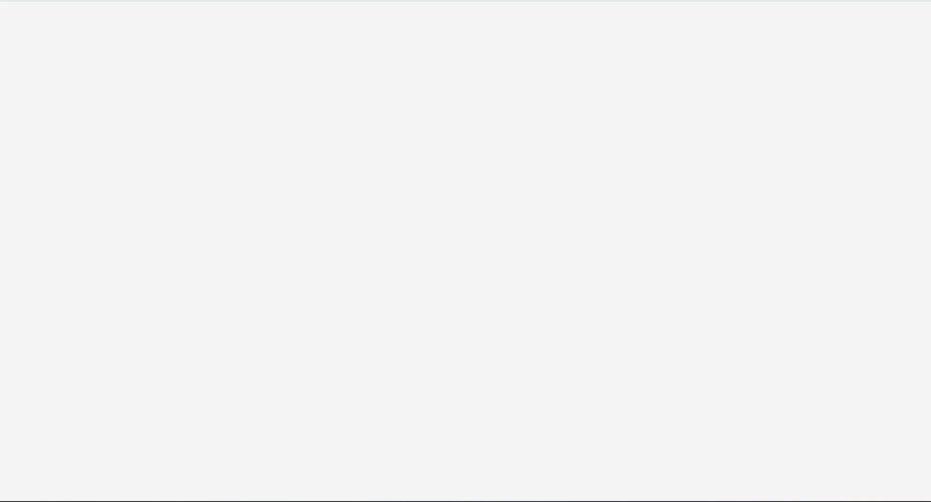
{"action": "left_click", "coordinate": [64, 238]}
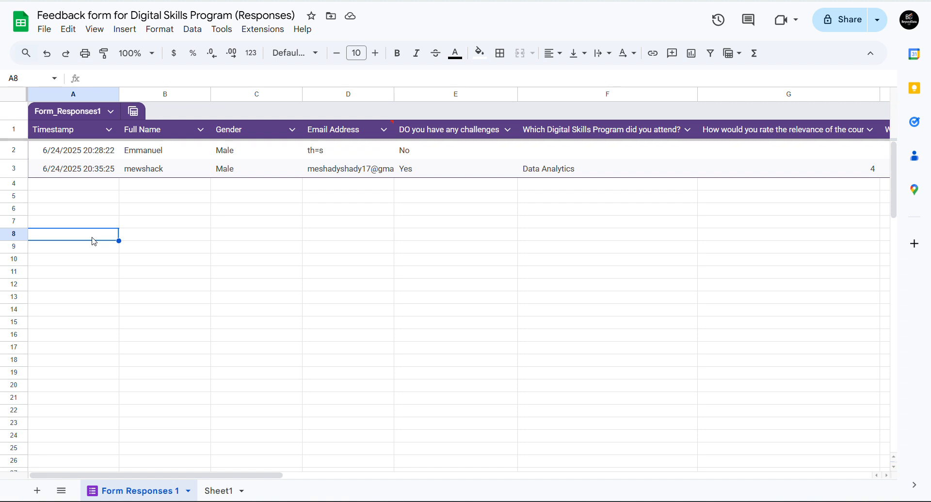
{"action": "type", "text": "Male"}
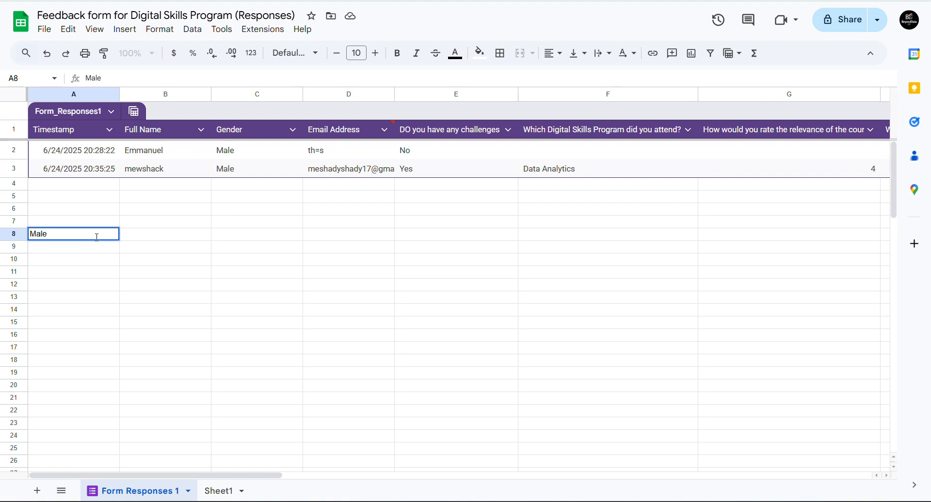
{"action": "left_click", "coordinate": [146, 238]}
{"action": "type", "text": "3"}
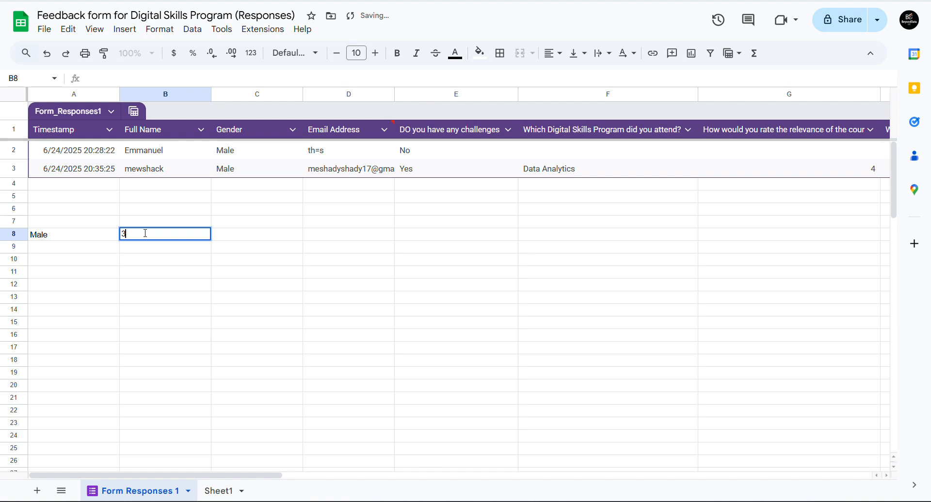
{"action": "type", "text": "0"}
{"action": "left_click", "coordinate": [92, 254]}
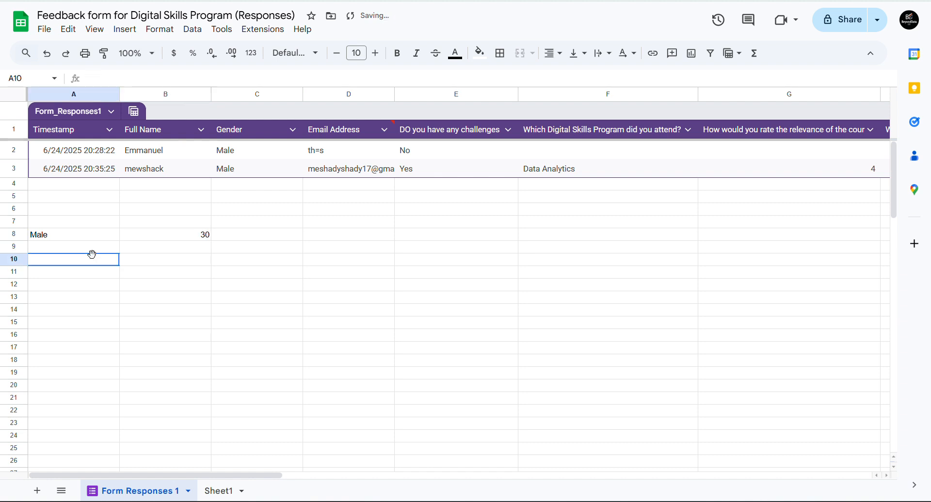
{"action": "left_click", "coordinate": [83, 247]}
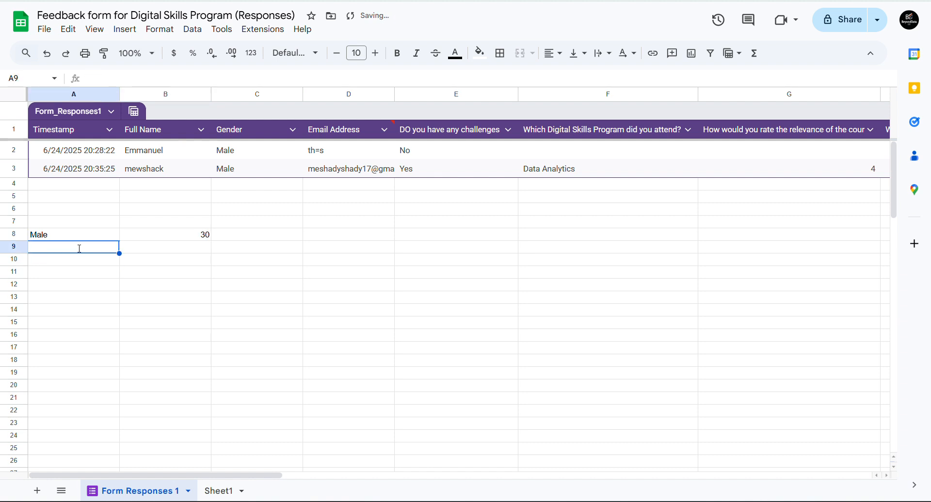
{"action": "type", "text": "Female"}
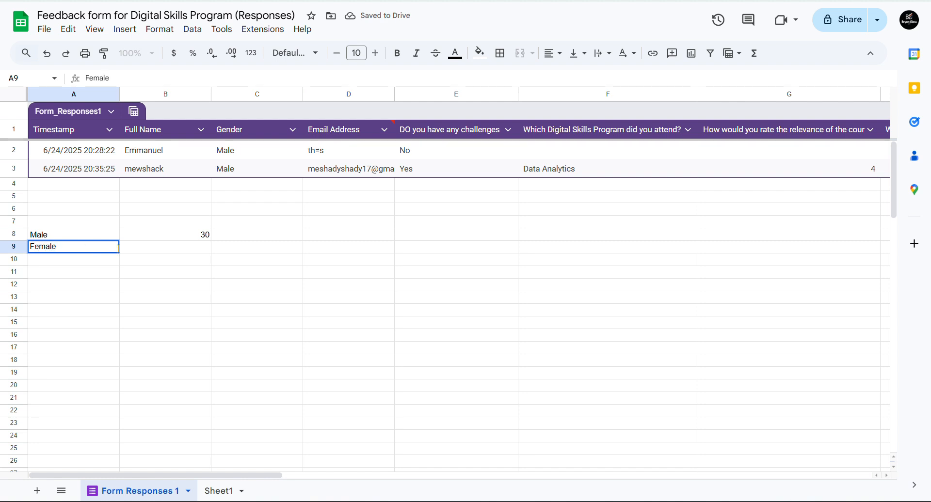
{"action": "left_click", "coordinate": [184, 247]}
{"action": "type", "text": "20"}
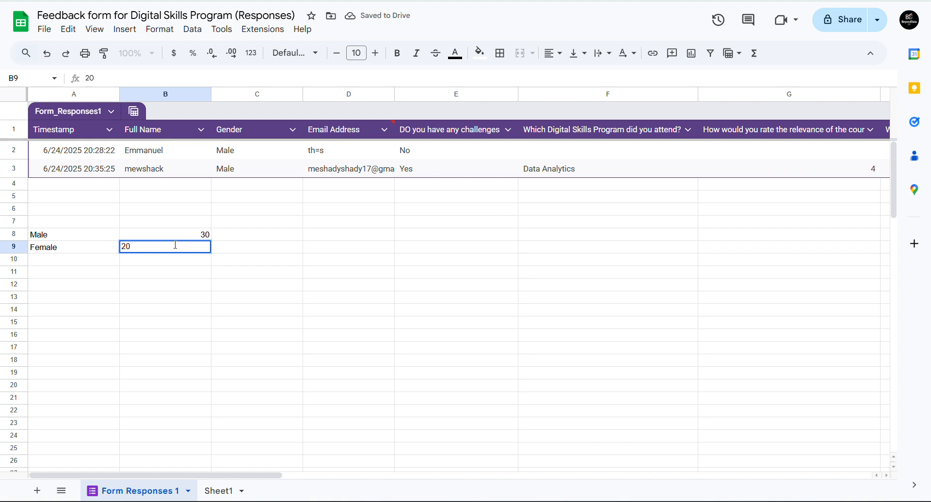
{"action": "left_click", "coordinate": [149, 277]}
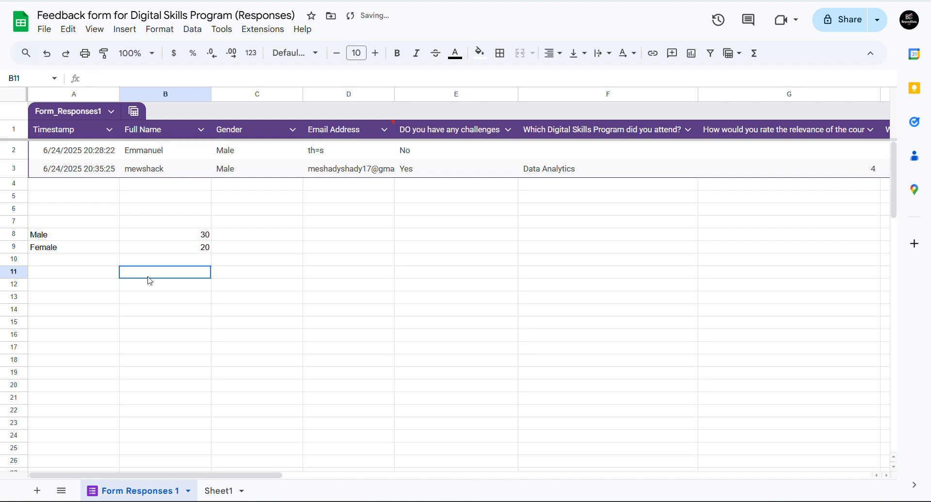
{"action": "left_click", "coordinate": [80, 238]}
{"action": "left_click_drag", "start_coordinate": [80, 238], "coordinate": [148, 252]}
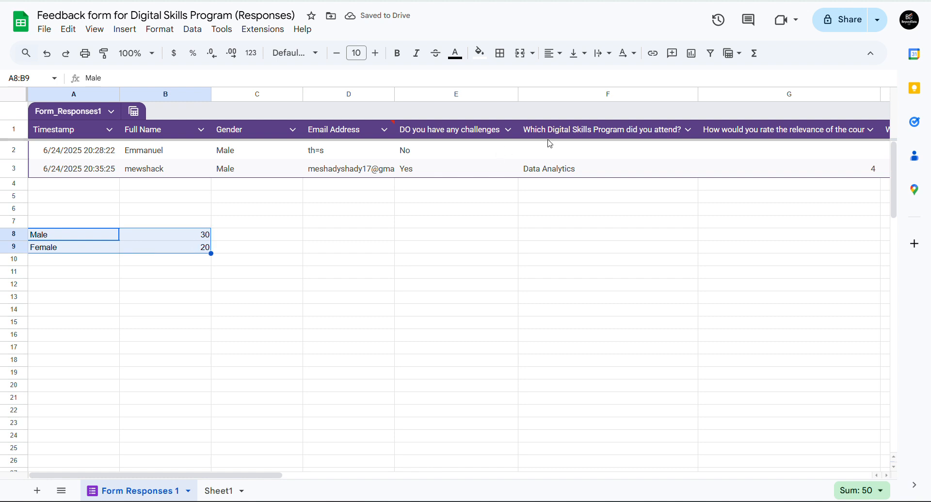
- Insert a chart of the gender counts and give it a black border
{"action": "left_click", "coordinate": [692, 55]}
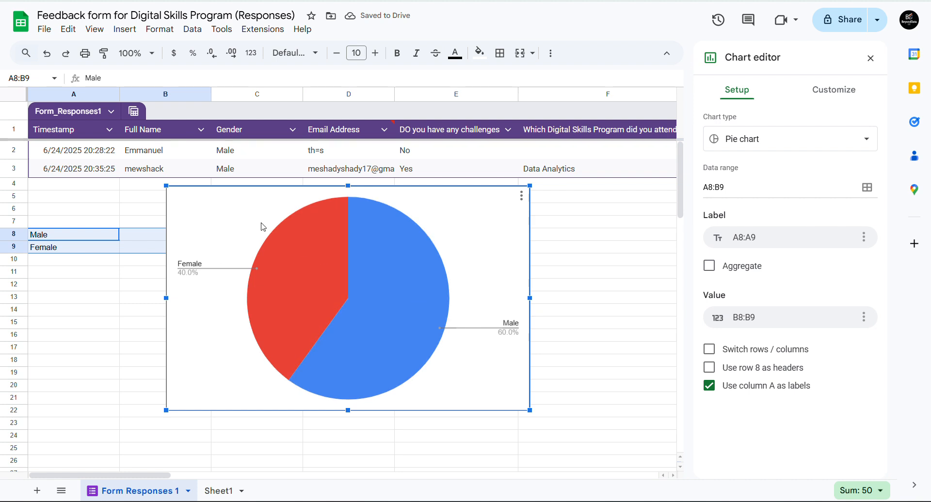
{"action": "left_click", "coordinate": [835, 91]}
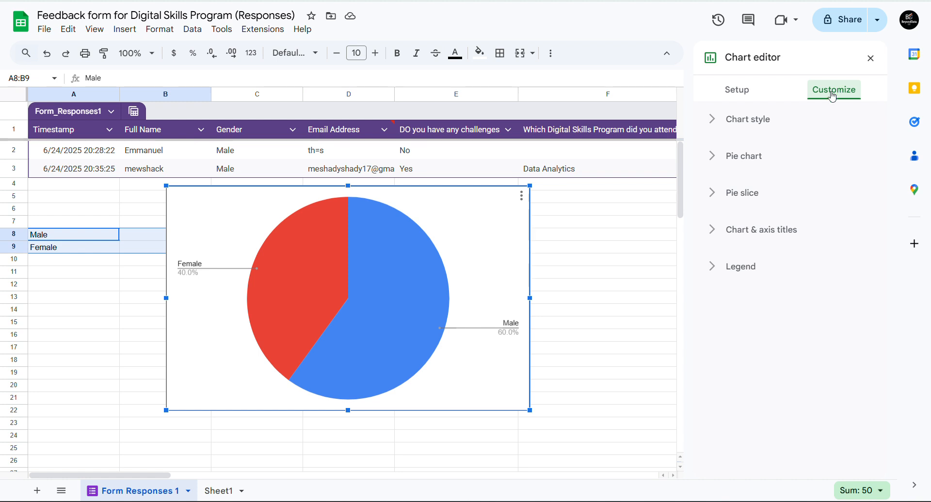
{"action": "left_click", "coordinate": [722, 124]}
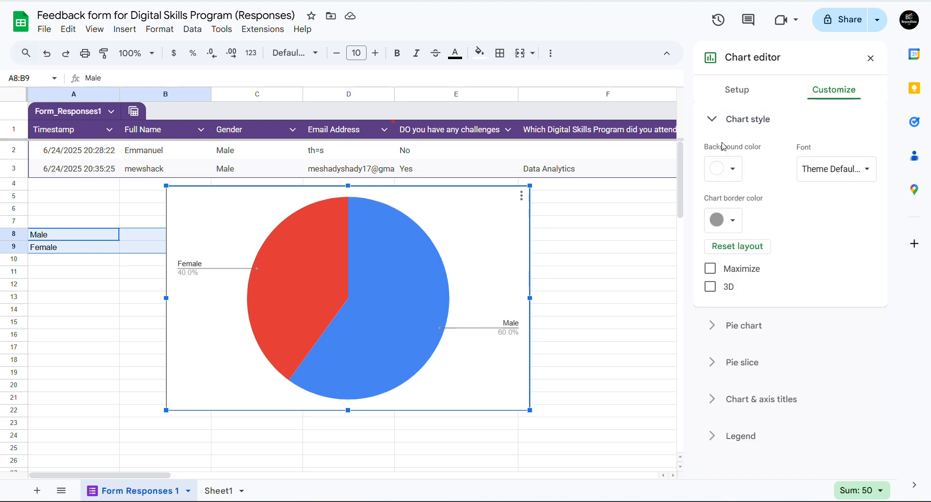
{"action": "left_click", "coordinate": [724, 176]}
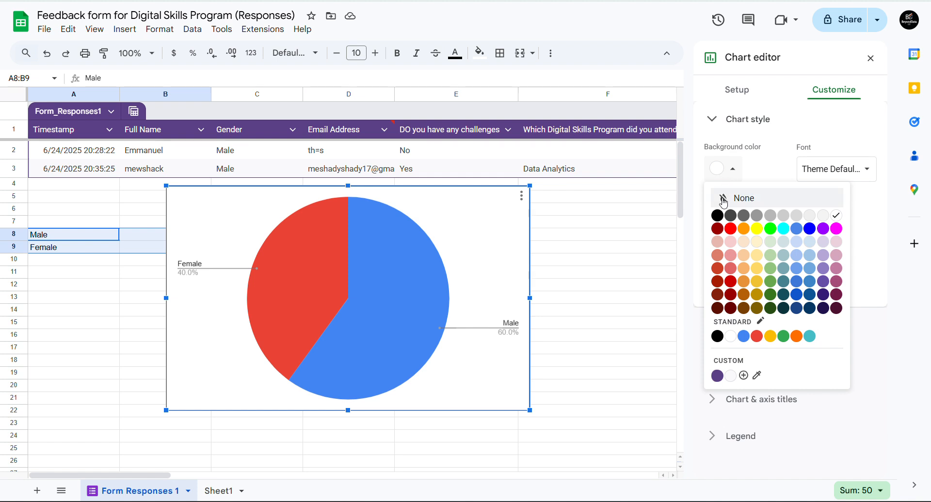
{"action": "left_click", "coordinate": [755, 168]}
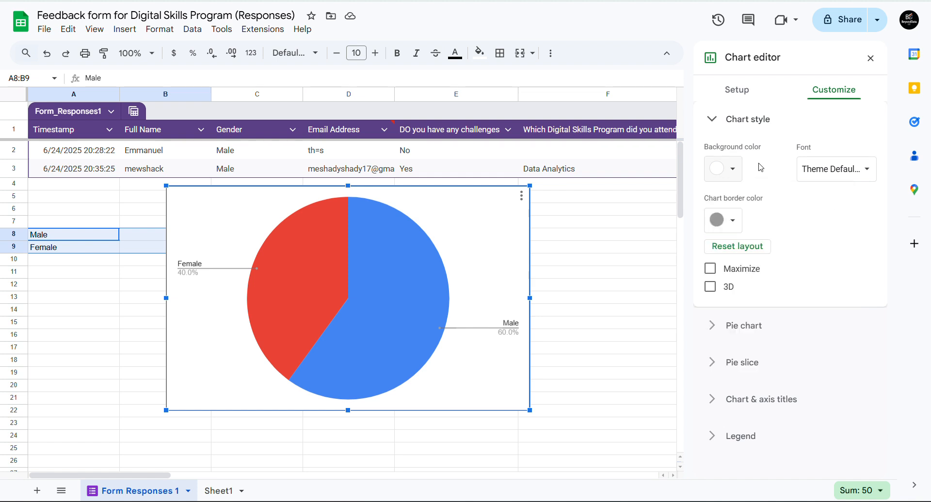
{"action": "left_click", "coordinate": [721, 221]}
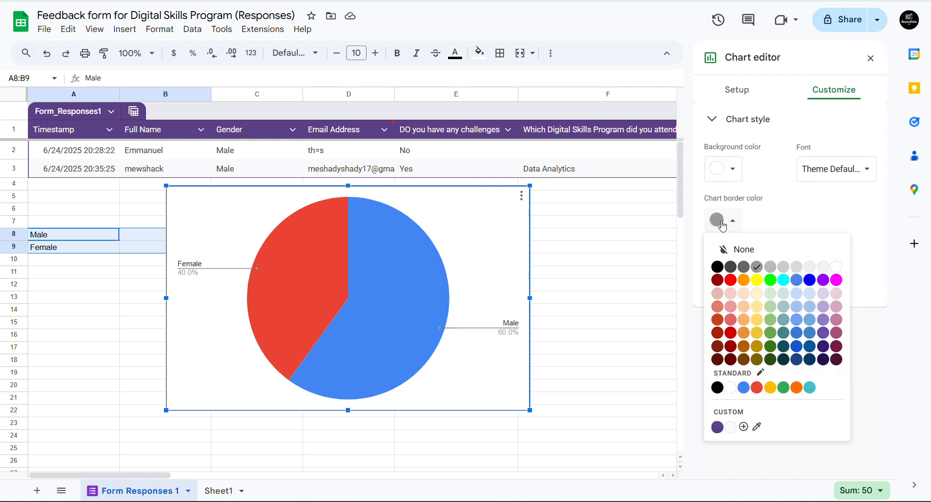
{"action": "left_click", "coordinate": [718, 268]}
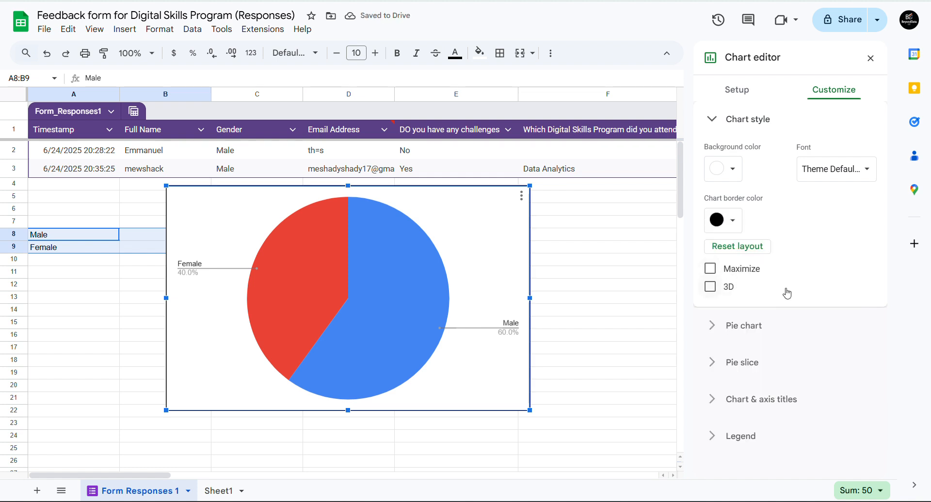
- Turn the pie chart into a donut with a 25% hole, leaving slice borders unset
{"action": "left_click", "coordinate": [725, 325]}
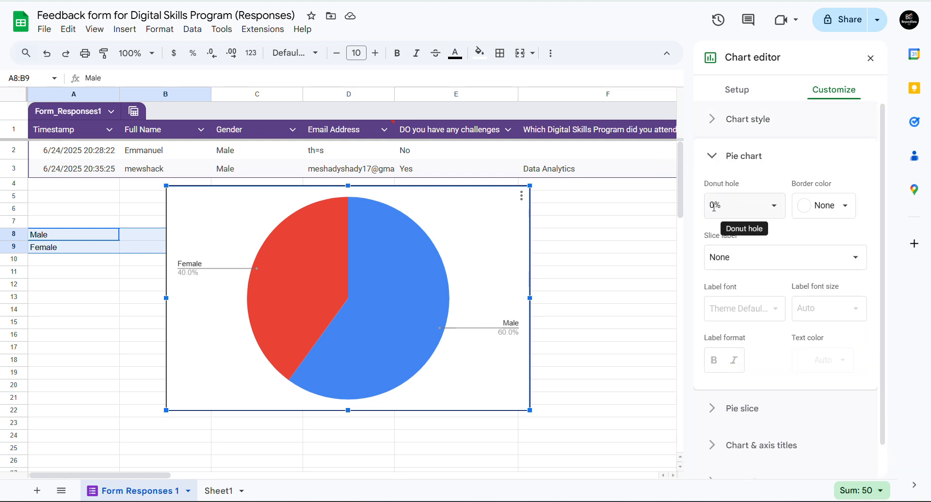
{"action": "left_click", "coordinate": [779, 209]}
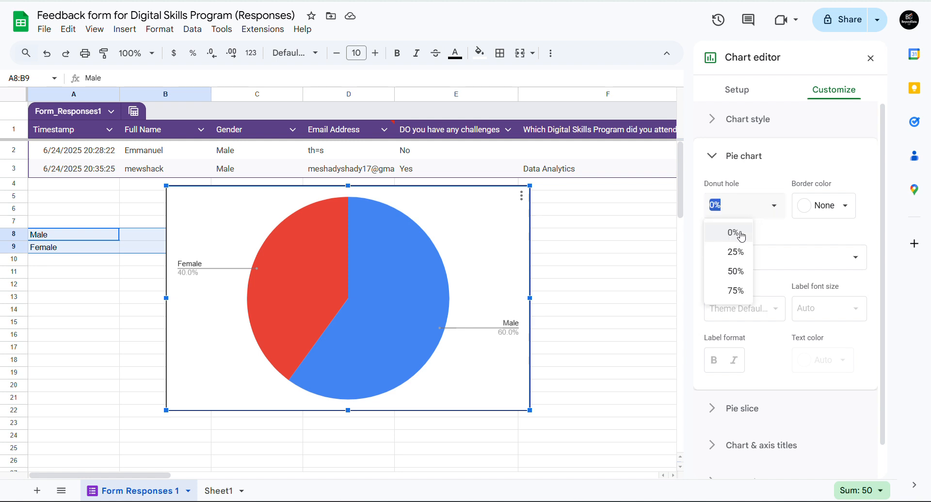
{"action": "left_click", "coordinate": [735, 253]}
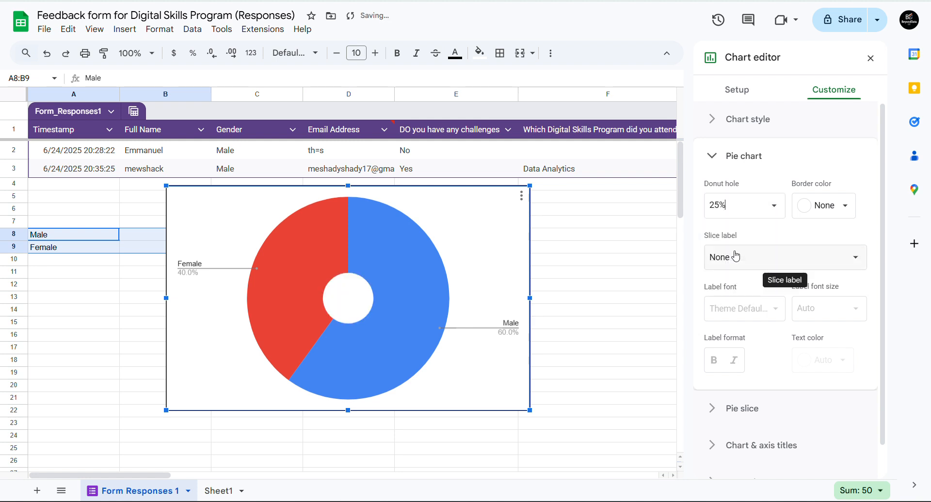
{"action": "left_click", "coordinate": [805, 208]}
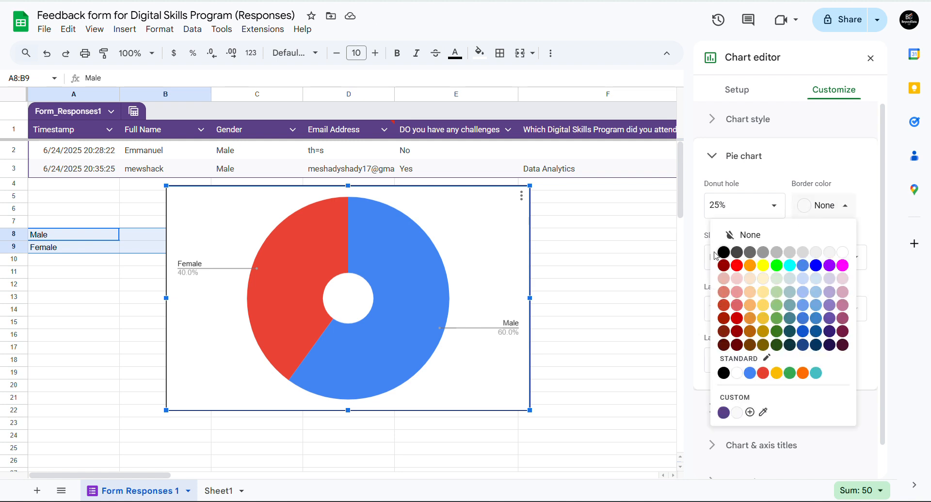
{"action": "left_click", "coordinate": [767, 167]}
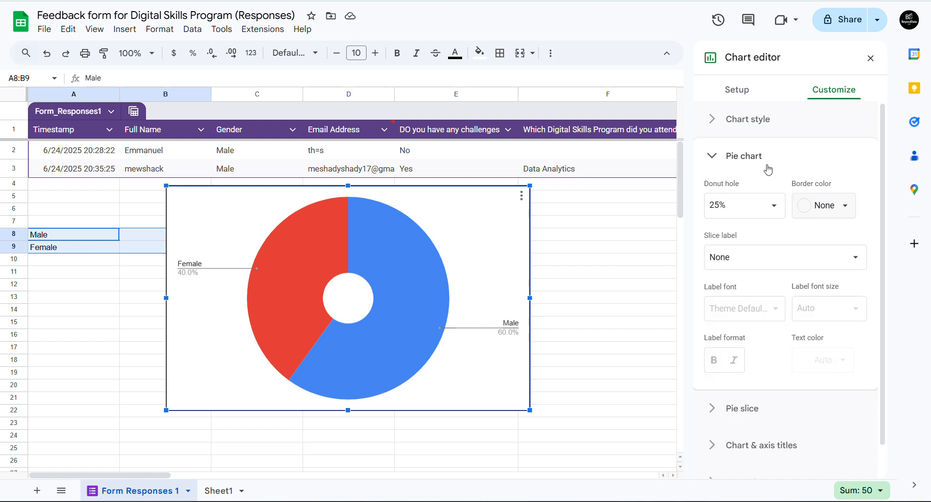
{"action": "left_click", "coordinate": [768, 170]}
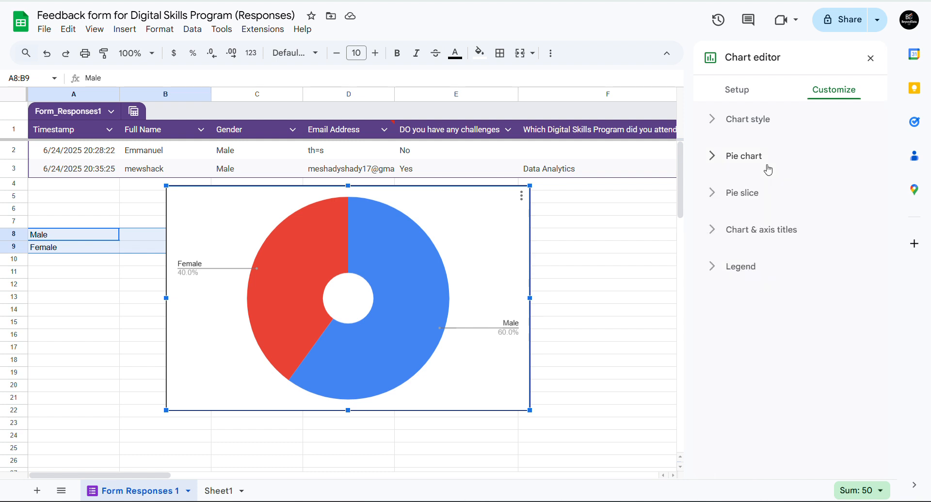
{"action": "left_click", "coordinate": [717, 162]}
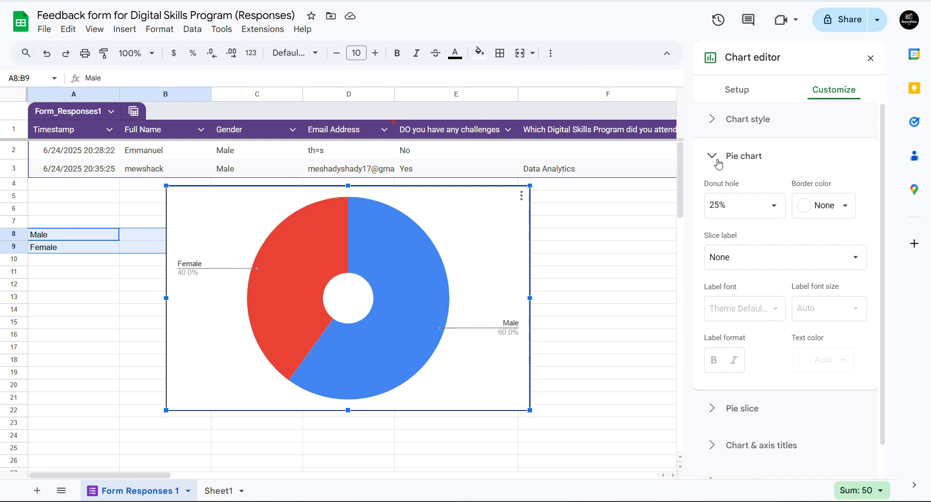
{"action": "left_click", "coordinate": [719, 162]}
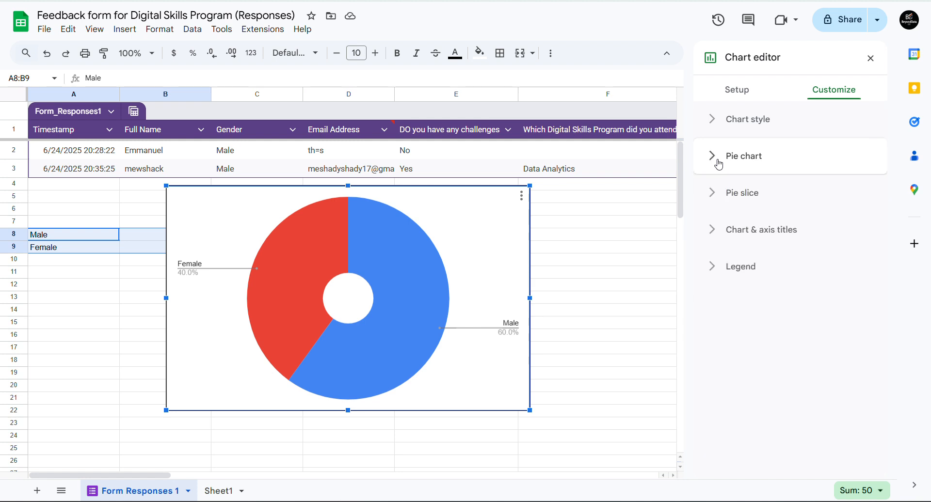
{"action": "left_click", "coordinate": [715, 195]}
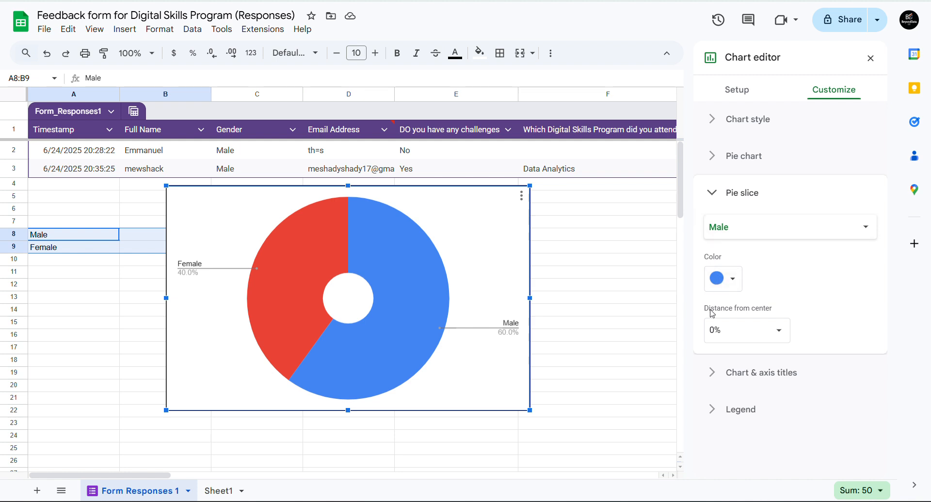
{"action": "left_click", "coordinate": [718, 377]}
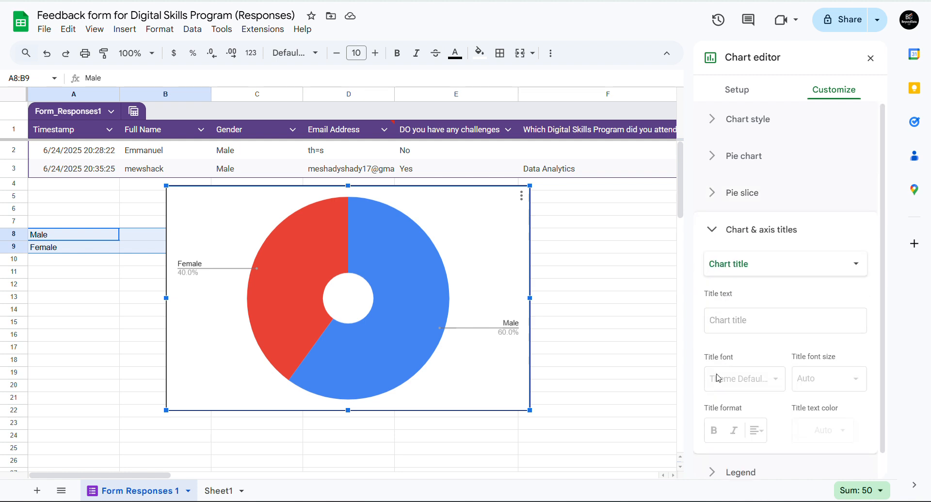
- Title the chart 'Gender Distribution', centred, bold and black
{"action": "left_click", "coordinate": [728, 321]}
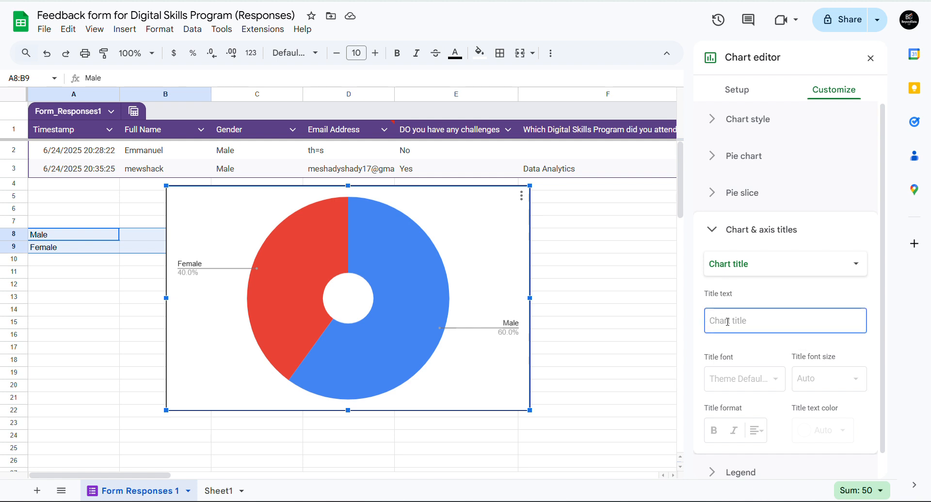
{"action": "type", "text": "Gend"}
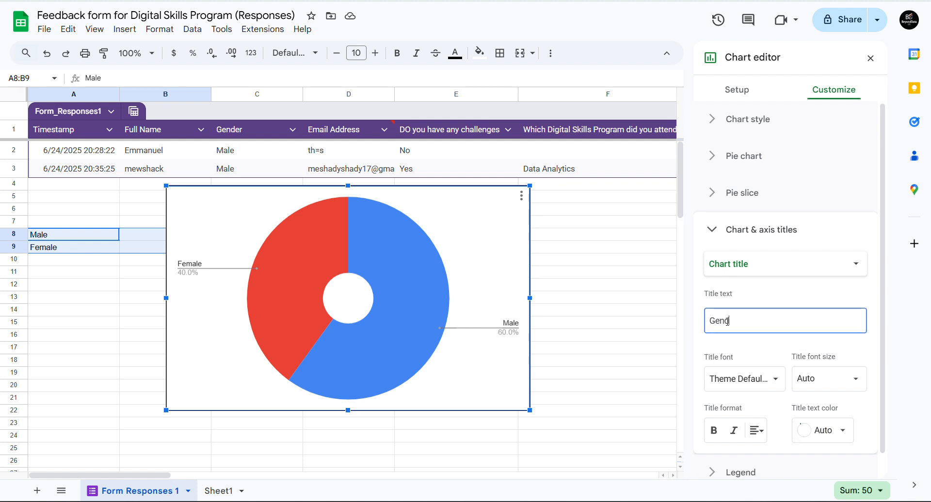
{"action": "type", "text": "er Distribution"}
{"action": "left_click", "coordinate": [763, 305]}
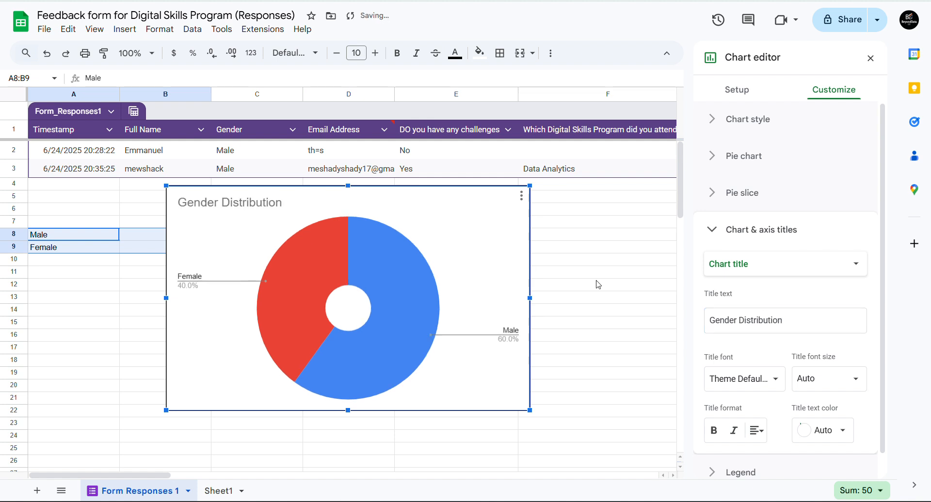
{"action": "left_click", "coordinate": [757, 431]}
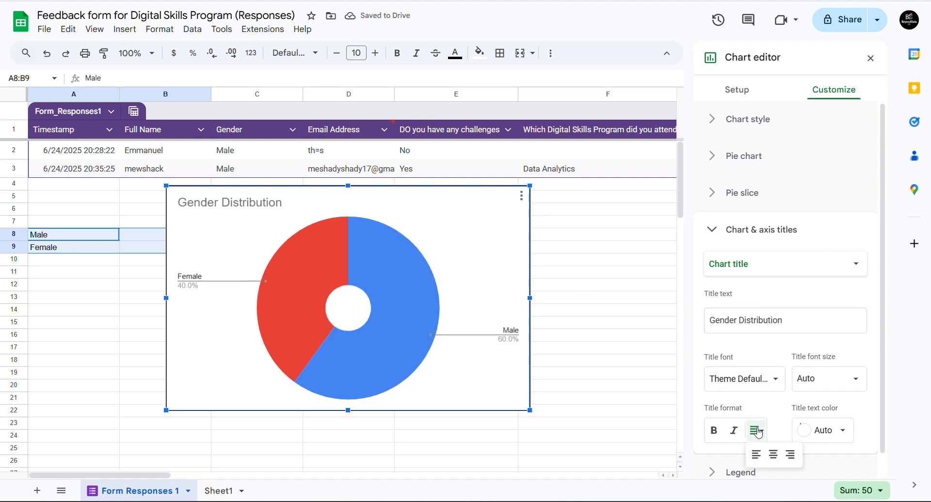
{"action": "left_click", "coordinate": [772, 456]}
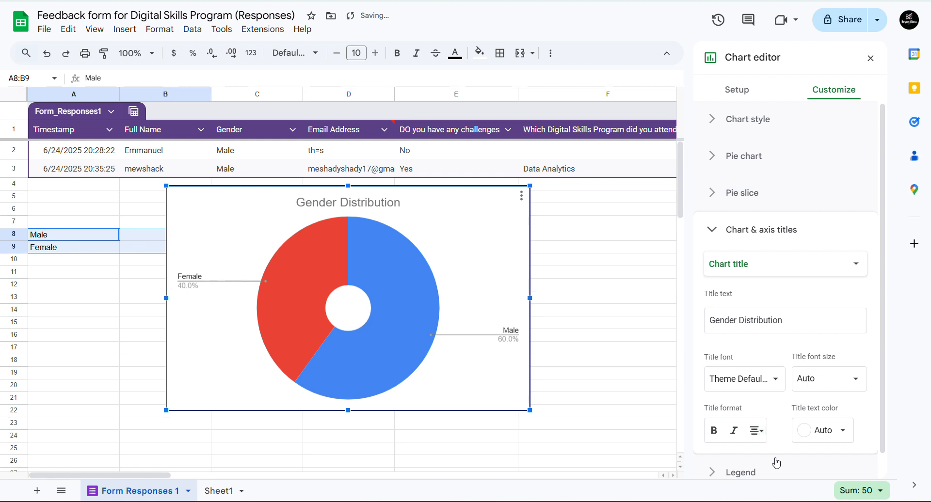
{"action": "left_click", "coordinate": [715, 438]}
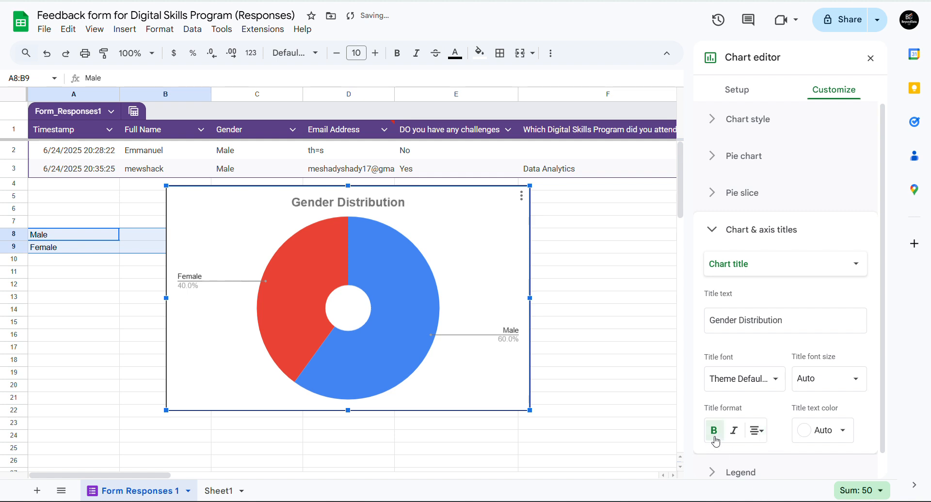
{"action": "left_click", "coordinate": [805, 427]}
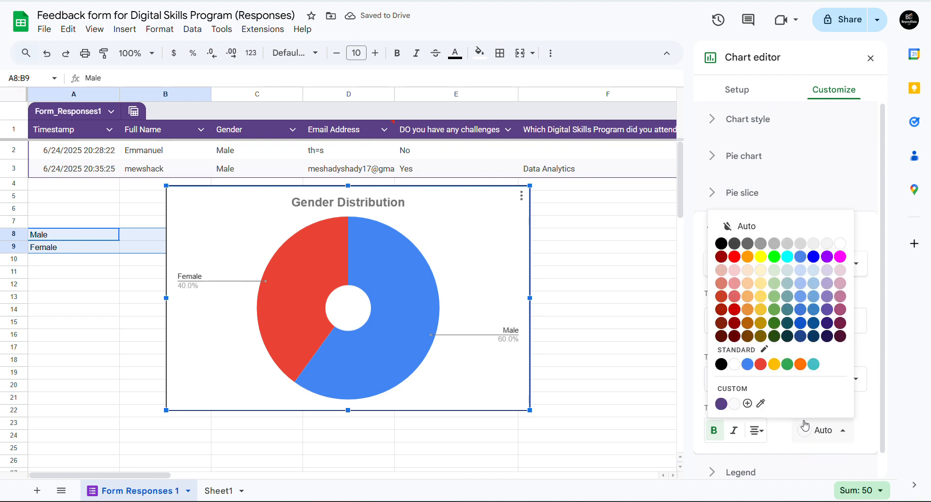
{"action": "left_click", "coordinate": [721, 244]}
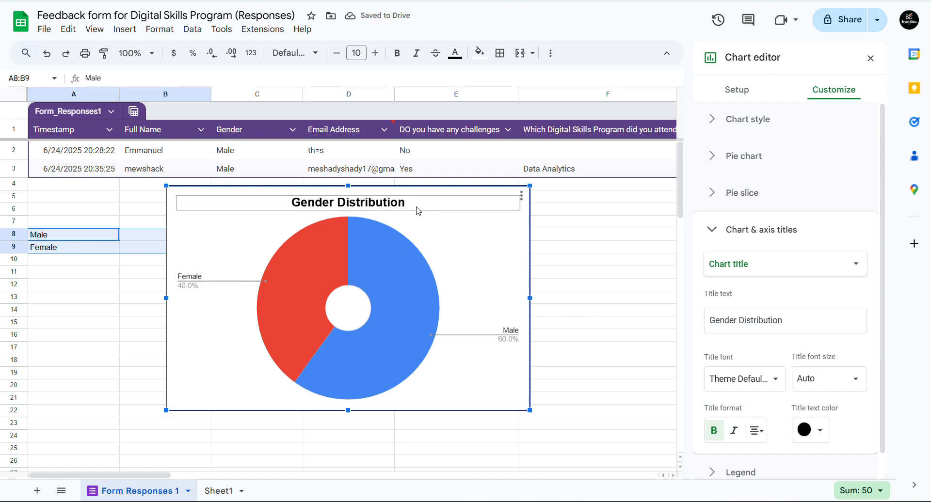
- Check the title and plot area on the chart, then select the whole chart
{"action": "left_click", "coordinate": [436, 205]}
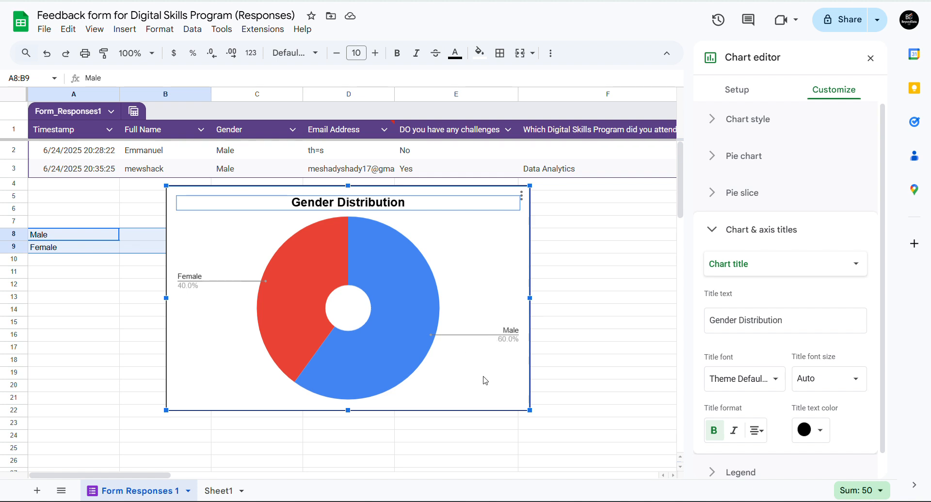
{"action": "left_click", "coordinate": [464, 347]}
{"action": "left_click", "coordinate": [209, 207]}
{"action": "left_click", "coordinate": [171, 188]}
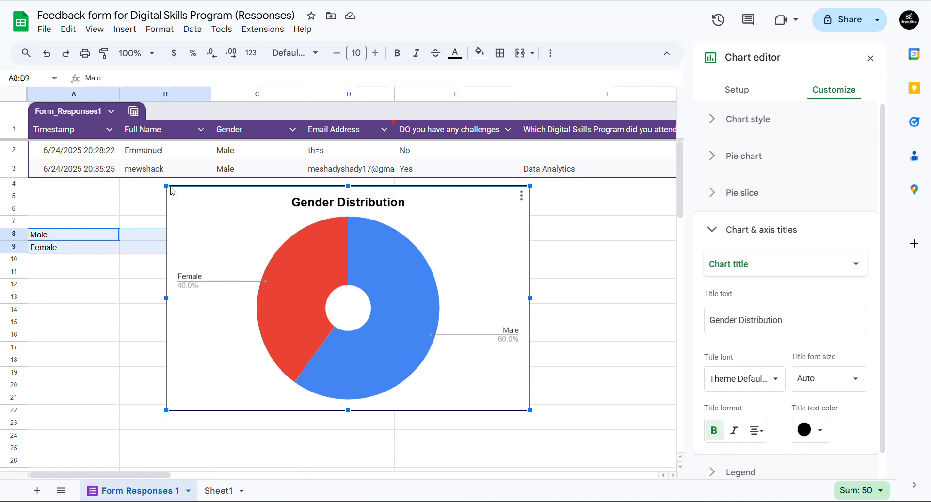
{"action": "left_click", "coordinate": [171, 187]}
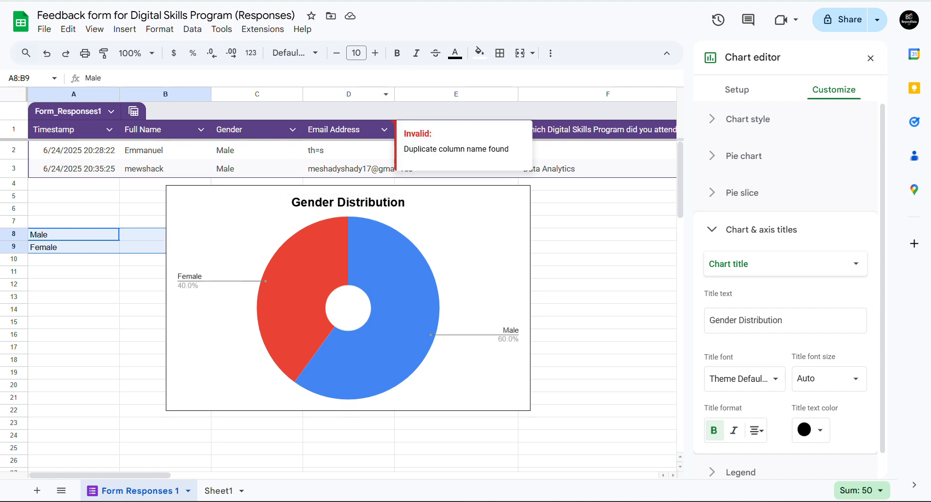
{"action": "left_click", "coordinate": [495, 242]}
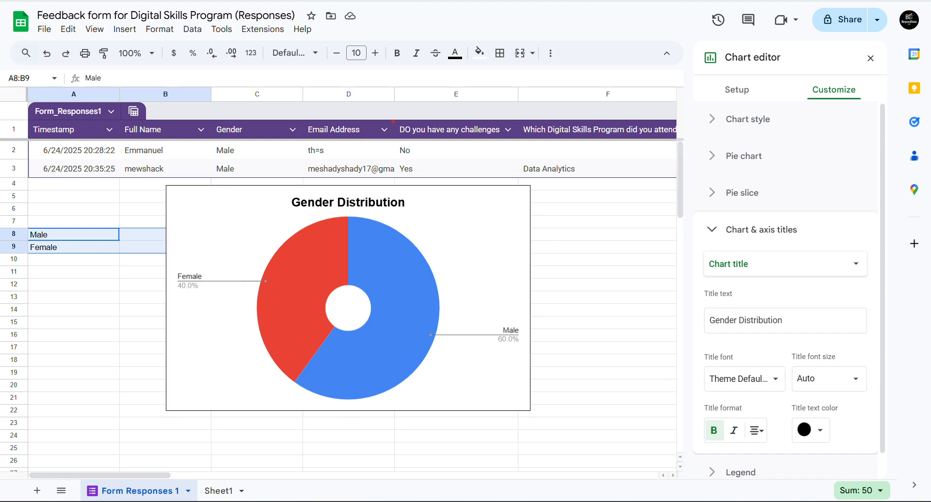
- Paste the chart unlinked on a new line below question 16 of the Feedback form document
{"action": "key", "text": "ctrl+Tab"}
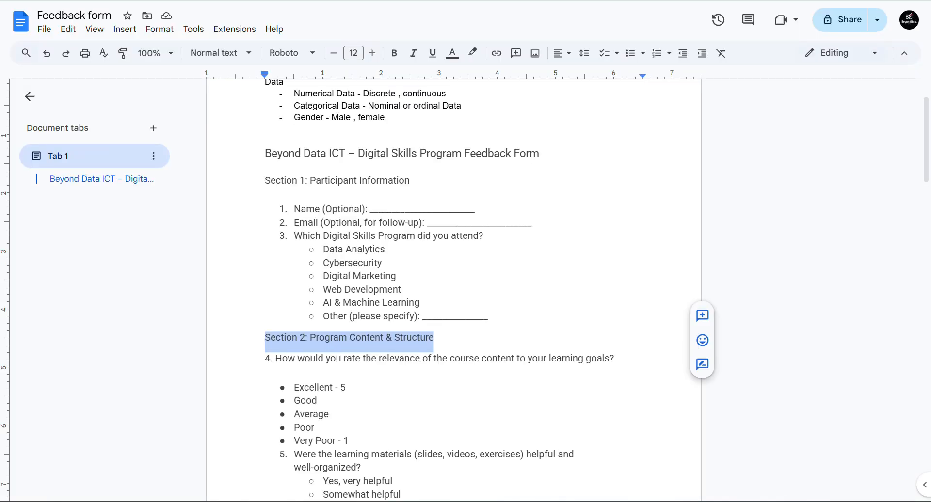
{"action": "left_click_drag", "start_coordinate": [926, 172], "coordinate": [879, 499]}
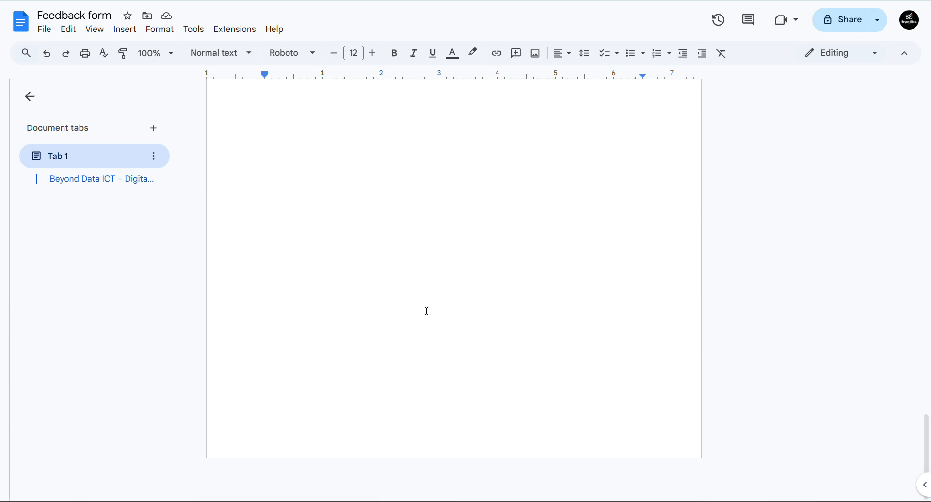
{"action": "left_click", "coordinate": [291, 171]}
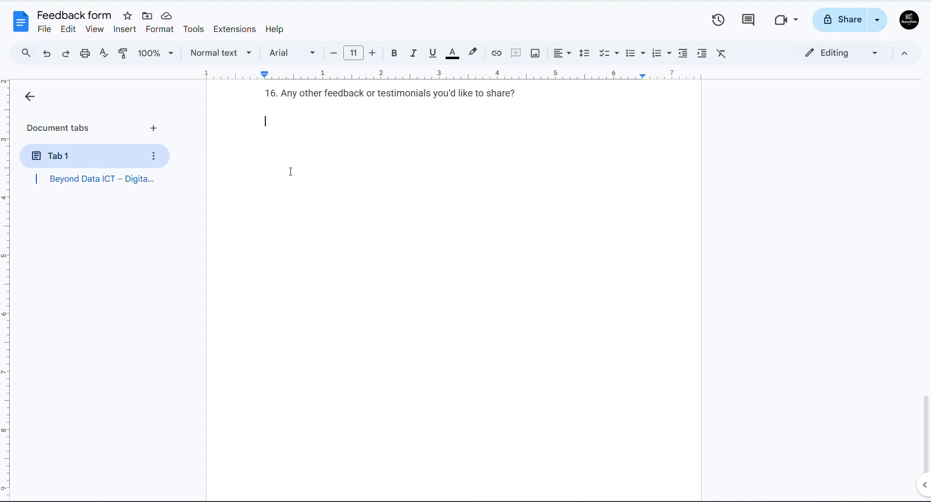
{"action": "key", "text": "Return"}
{"action": "key", "text": "ctrl+v"}
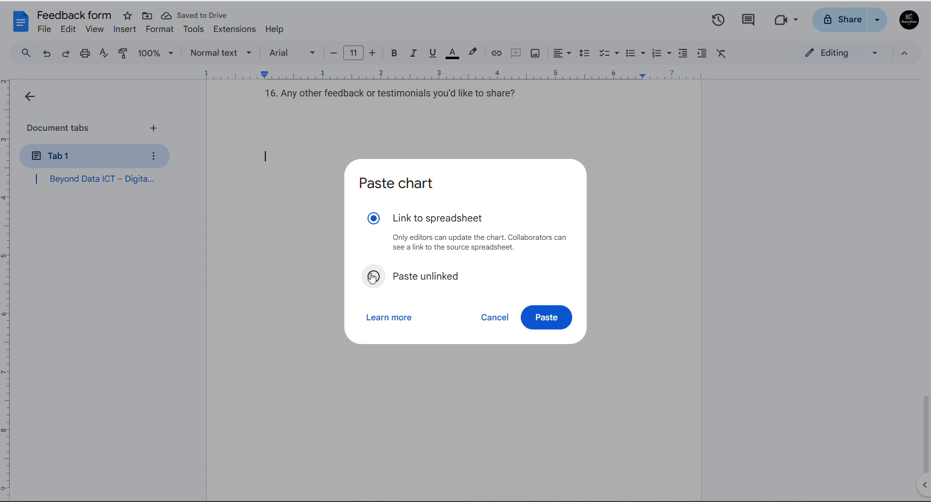
{"action": "left_click", "coordinate": [373, 277]}
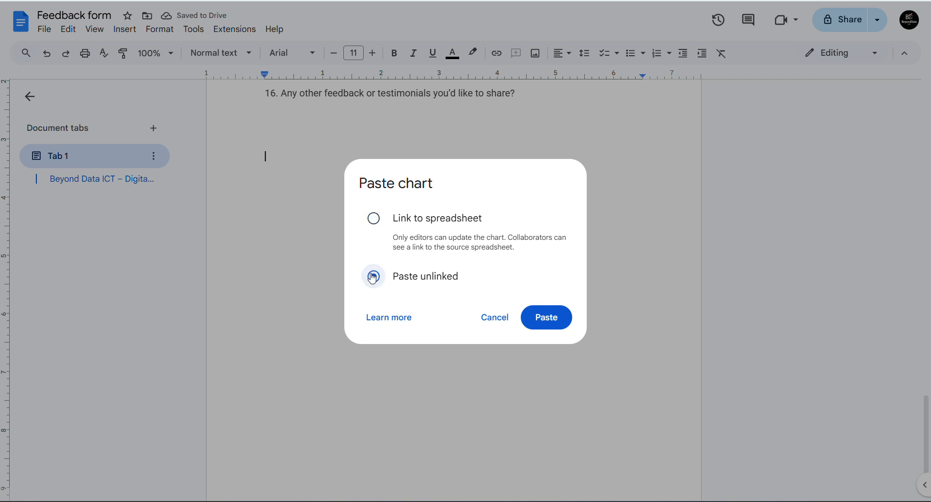
{"action": "left_click", "coordinate": [540, 316]}
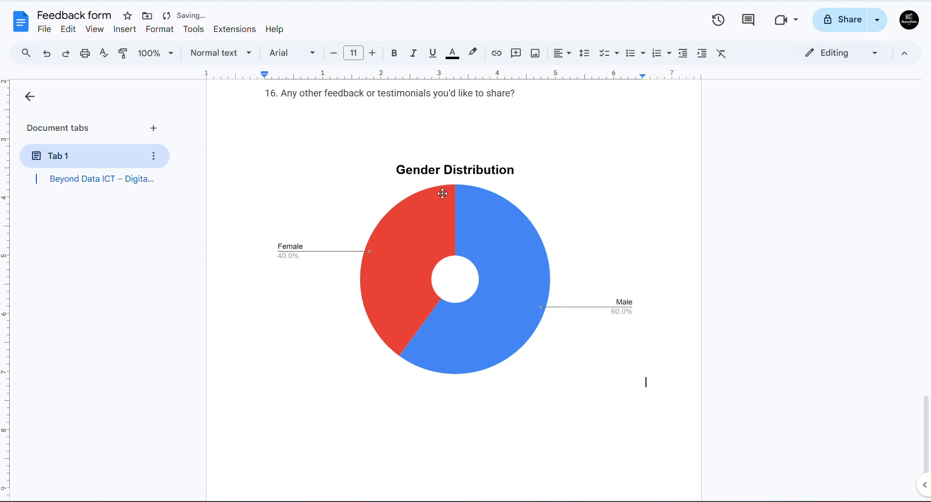
{"action": "left_click", "coordinate": [643, 381]}
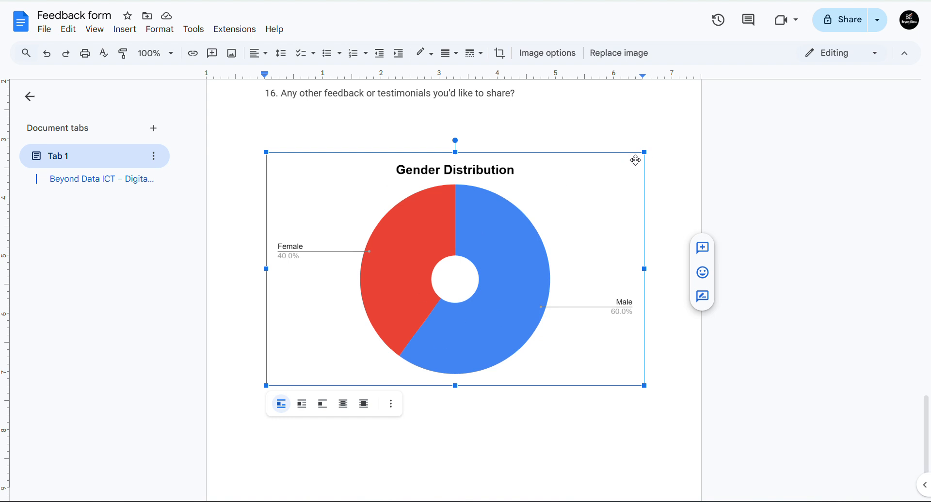
- Shrink the pasted chart proportionally by its top-right corner handle
{"action": "left_click_drag", "start_coordinate": [644, 153], "coordinate": [574, 190]}
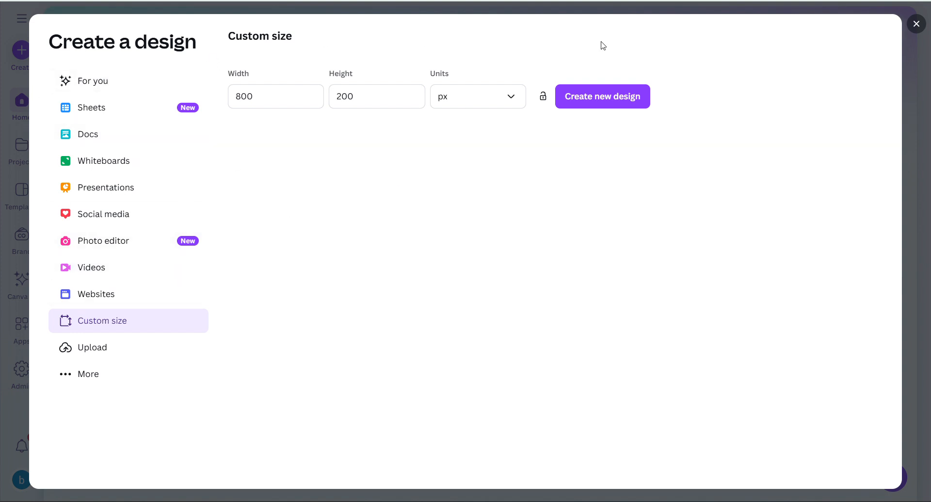
- Close Canva's custom-size Create a design window and return to the Feedback form document
{"action": "left_click", "coordinate": [916, 23]}
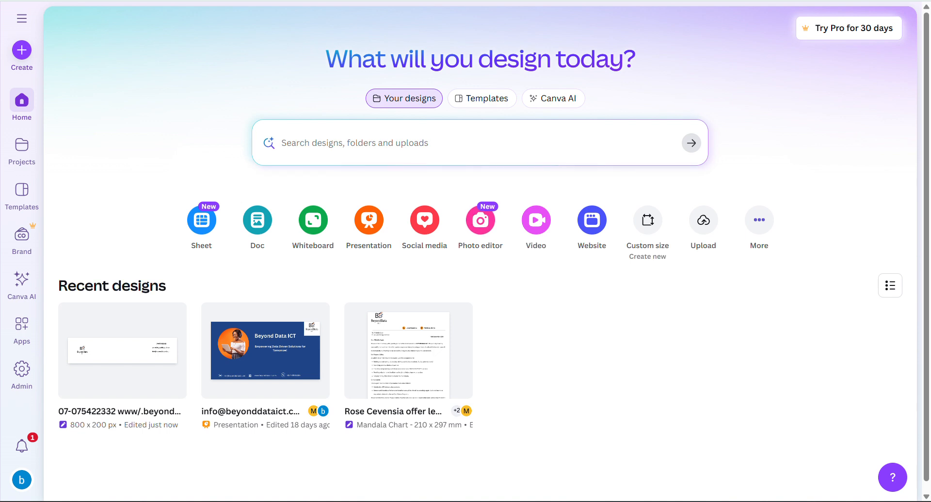
{"action": "key", "text": "ctrl+Tab"}
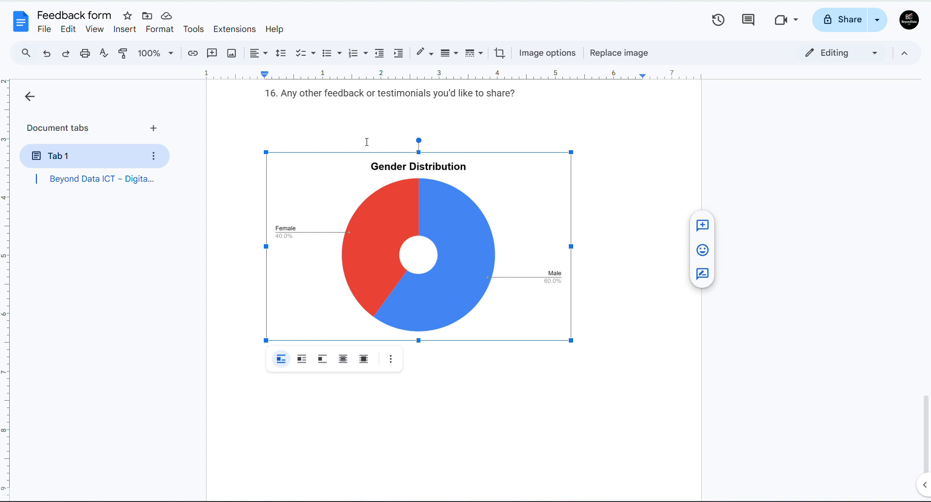
- Deselect the chart and switch to the Digital Skills Program form in Google Forms
{"action": "left_click", "coordinate": [340, 118]}
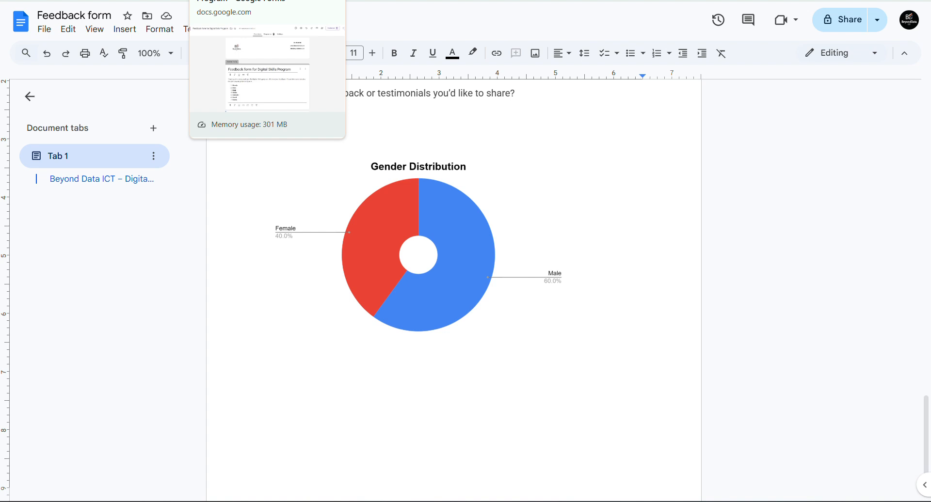
{"action": "left_click", "coordinate": [243, 1]}
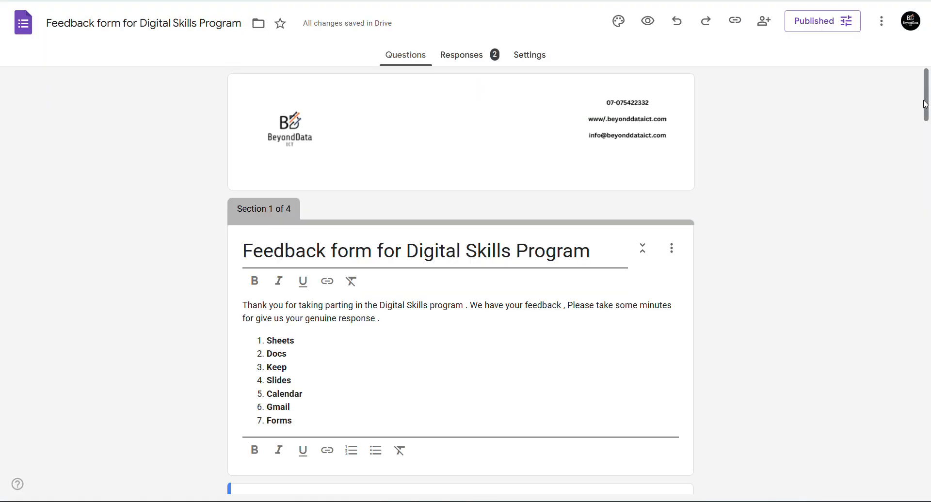
- Scroll down through the feedback form's questions
{"action": "left_click_drag", "start_coordinate": [926, 106], "coordinate": [929, 261]}
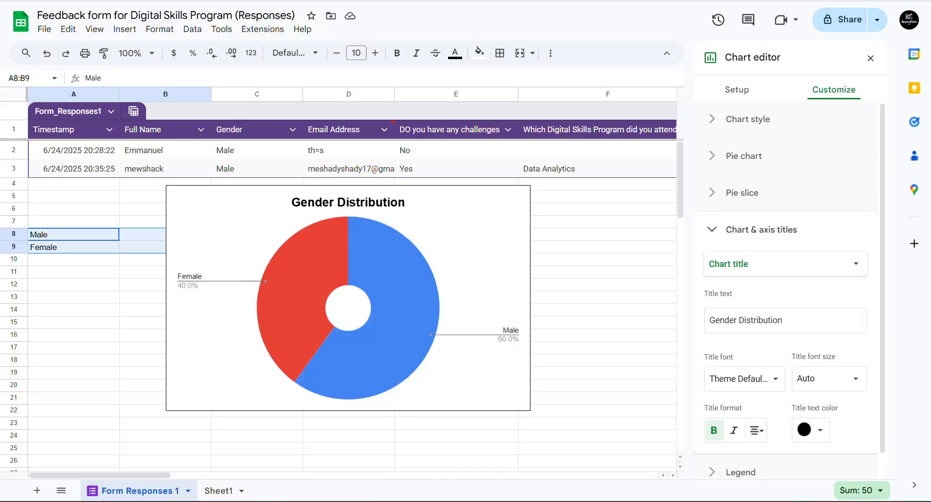
- Delete the Gender Distribution chart from the sheet, then return to the Meet call
{"action": "left_click", "coordinate": [81, 300]}
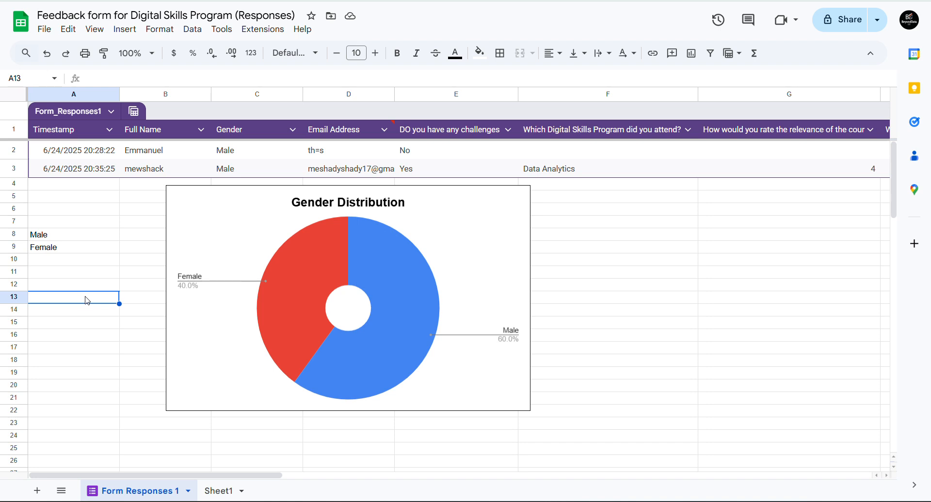
{"action": "left_click", "coordinate": [174, 224]}
{"action": "key", "text": "Delete"}
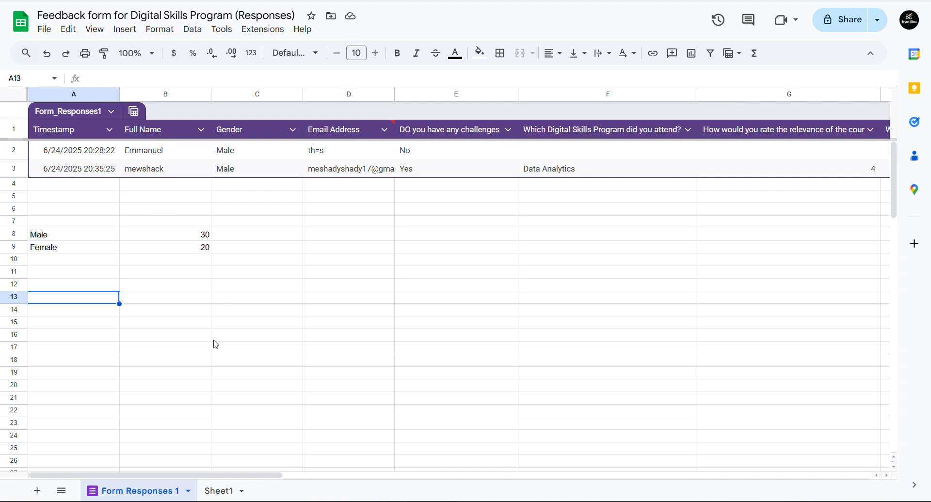
{"action": "left_click", "coordinate": [129, 1]}
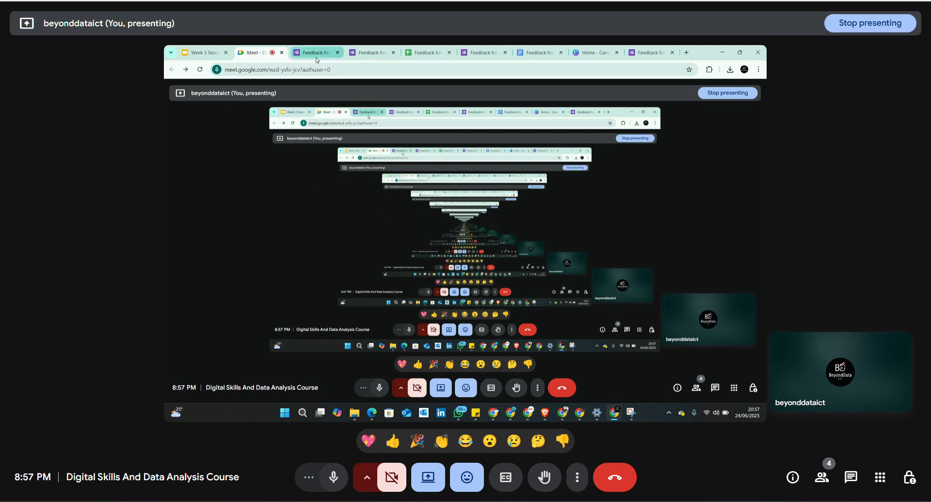
- Bring up the Week 3 Session 2 deck's Assignment slide, scrolling the filmstrip to the top
{"action": "left_click", "coordinate": [206, 55]}
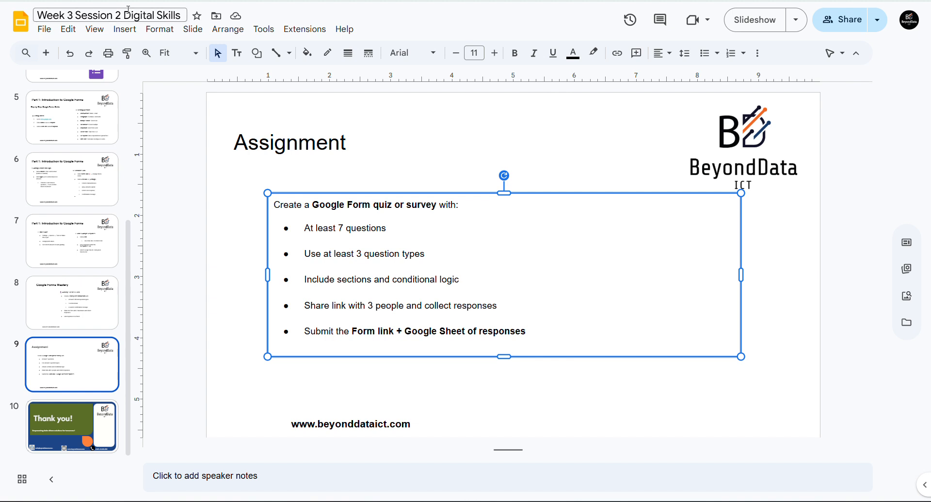
{"action": "left_click", "coordinate": [429, 135]}
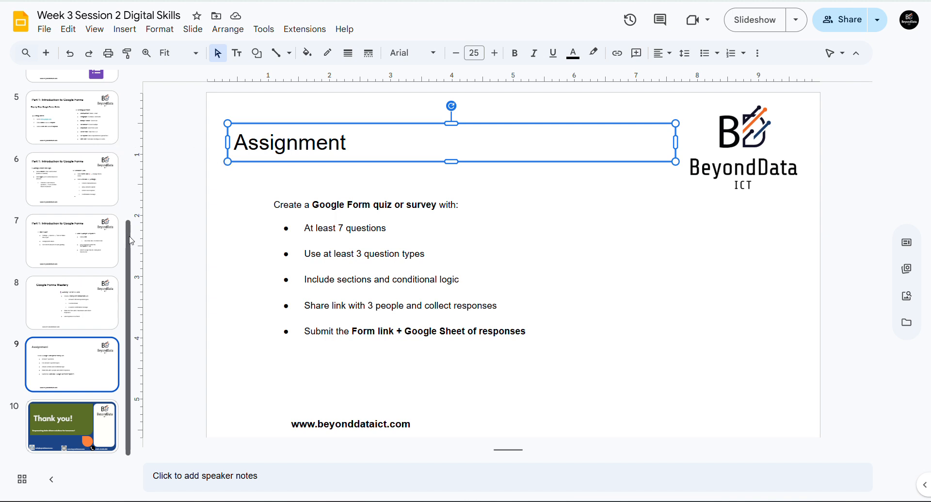
{"action": "scroll", "coordinate": [132, 184], "scroll_direction": "up", "scroll_amount": 2}
{"action": "scroll", "coordinate": [131, 183], "scroll_direction": "up", "scroll_amount": 3}
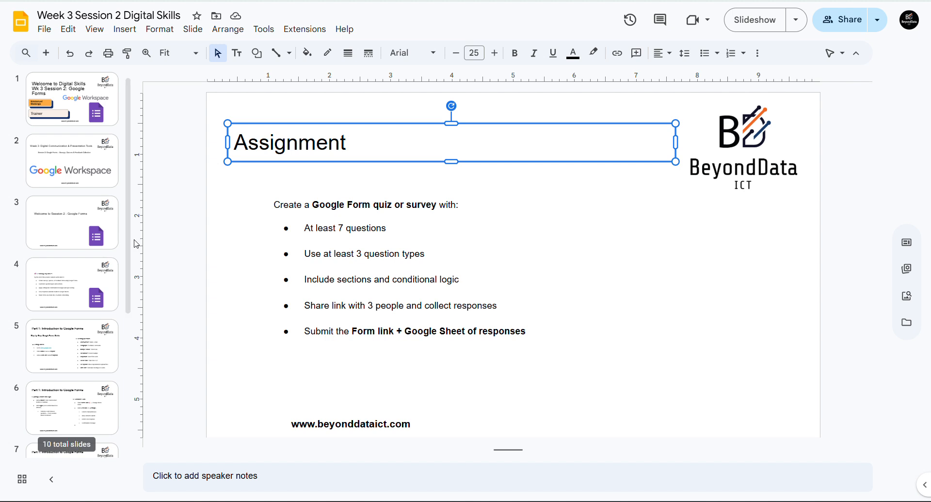